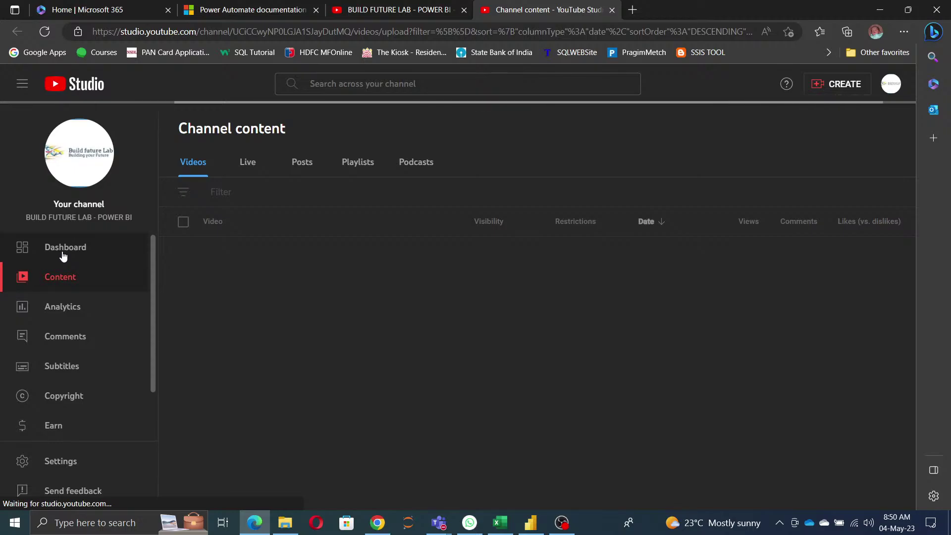
Open the control room of the channel's current Power BI Training Day 06 live stream to check it
click(249, 168)
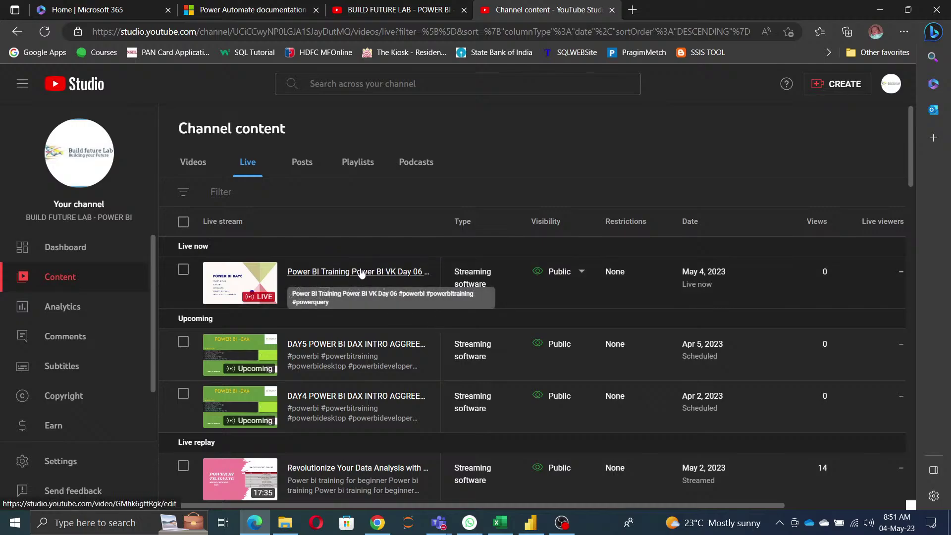
click(60, 248)
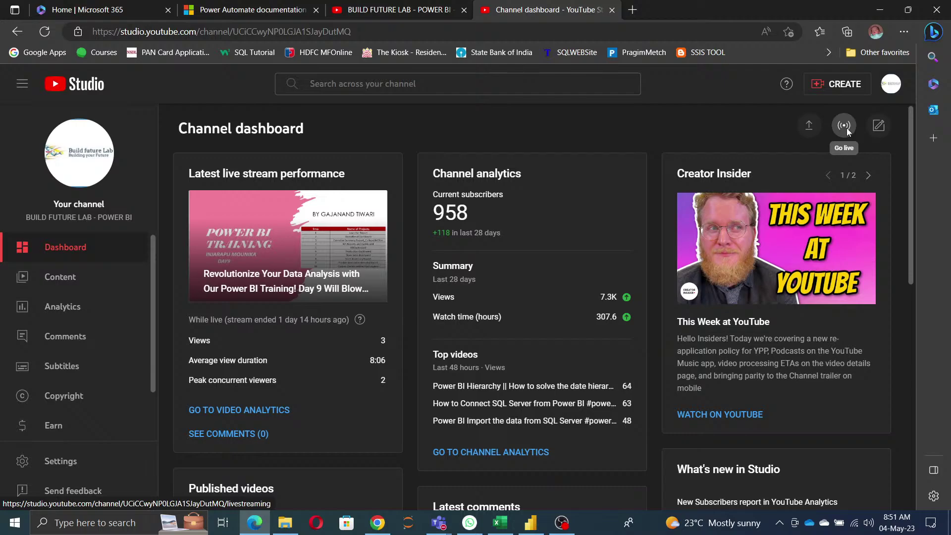
click(848, 126)
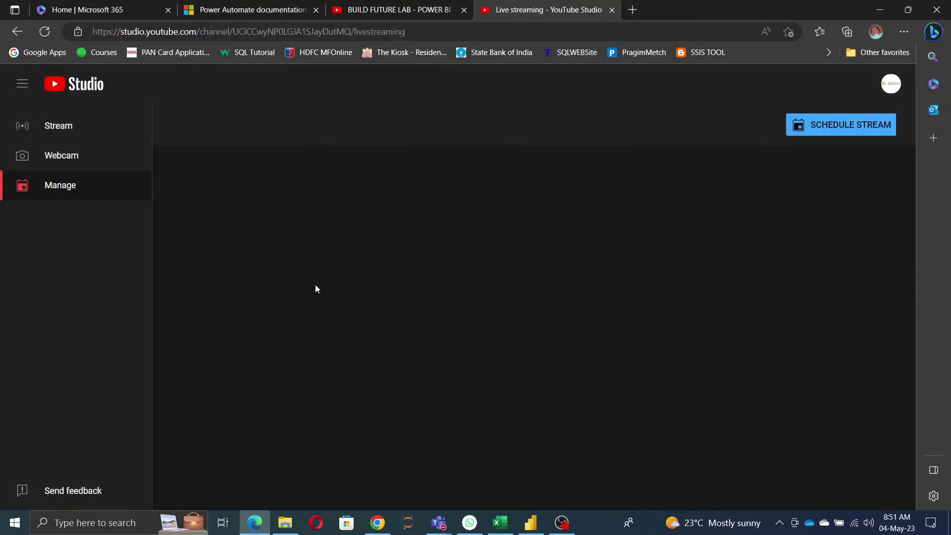
click(331, 221)
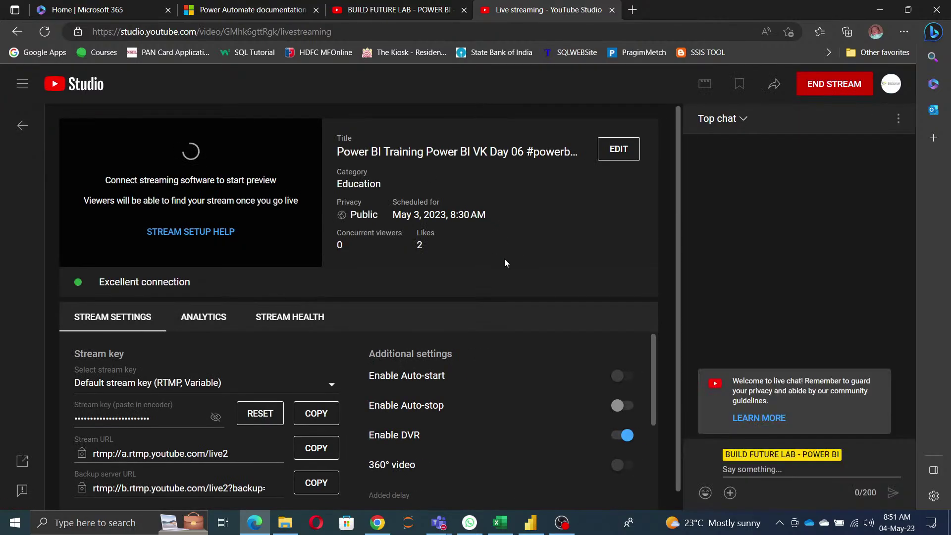
Minimize the browser, refresh the desktop, and switch to the Power BI Day6 report in Power BI Desktop
click(877, 11)
right_click(358, 204)
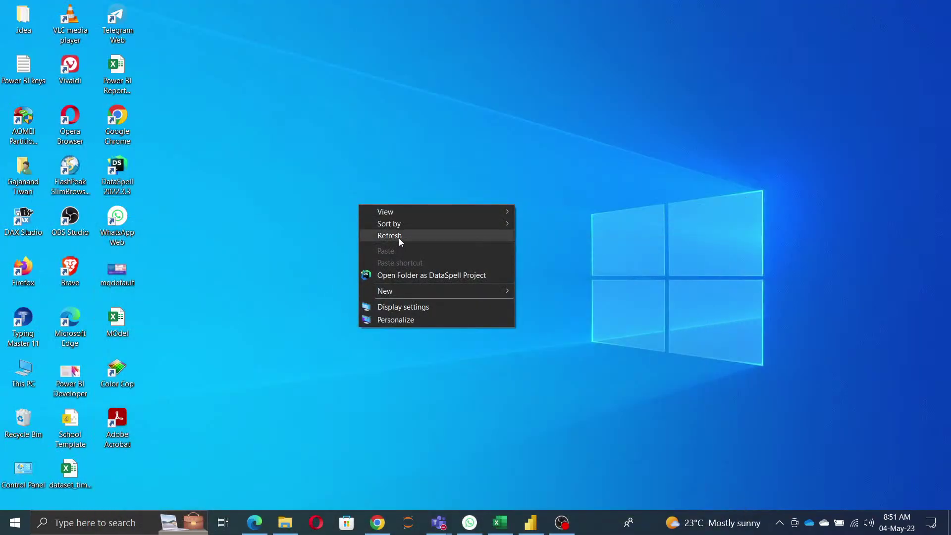
click(400, 237)
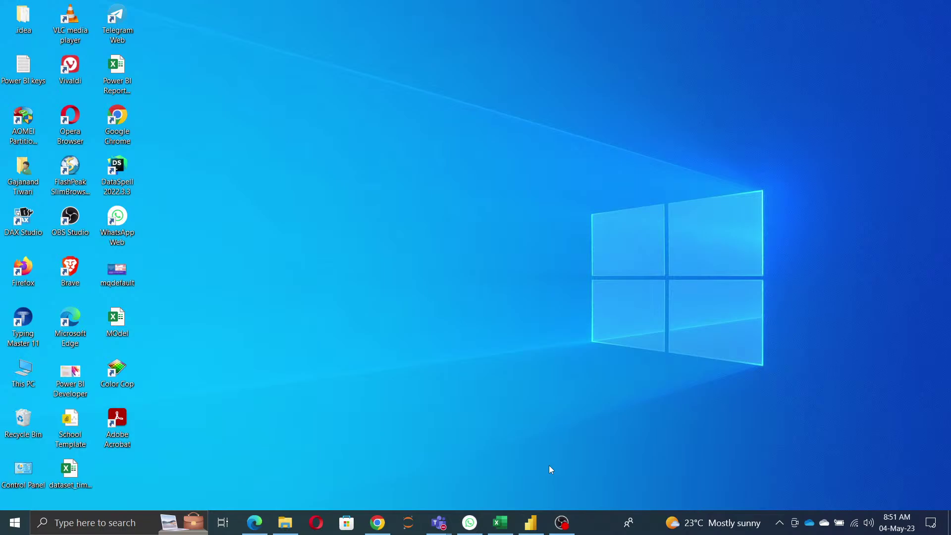
right_click(352, 201)
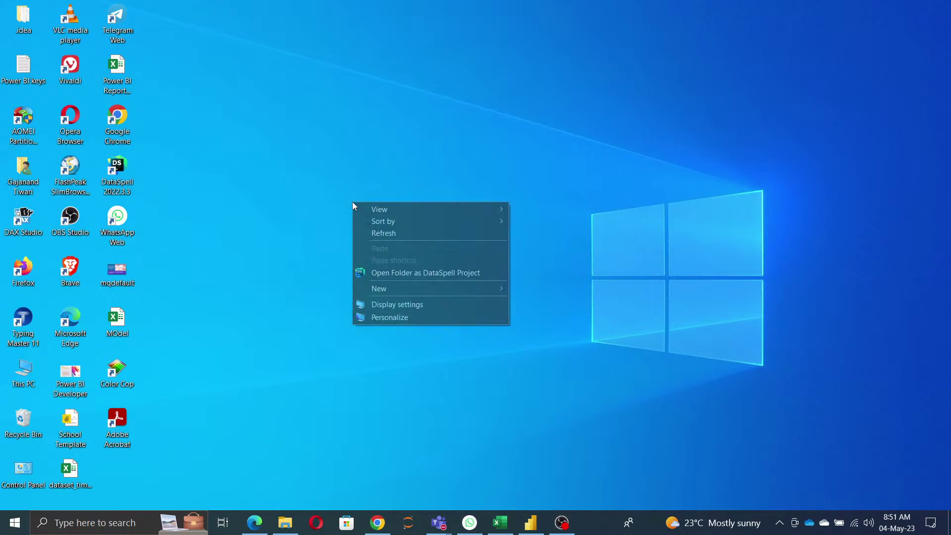
click(381, 233)
mouse_move(531, 523)
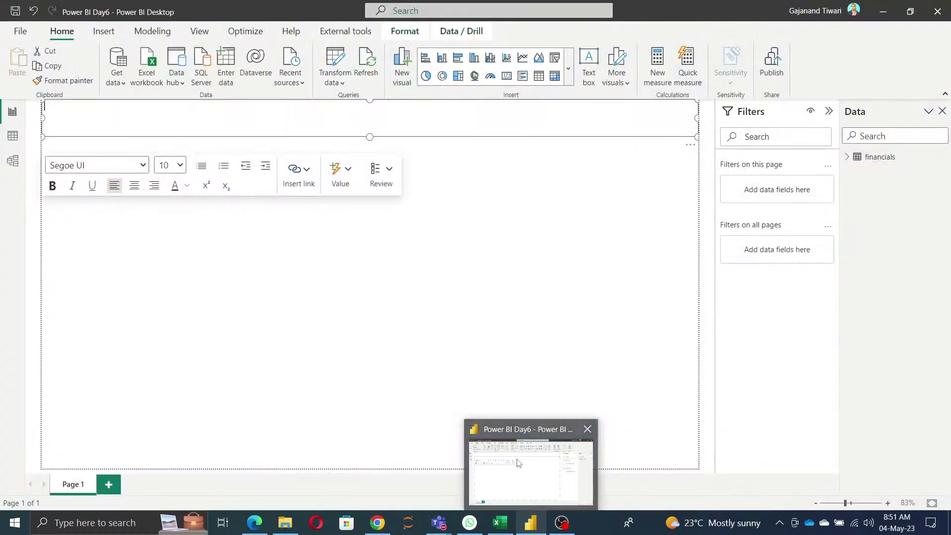
click(518, 463)
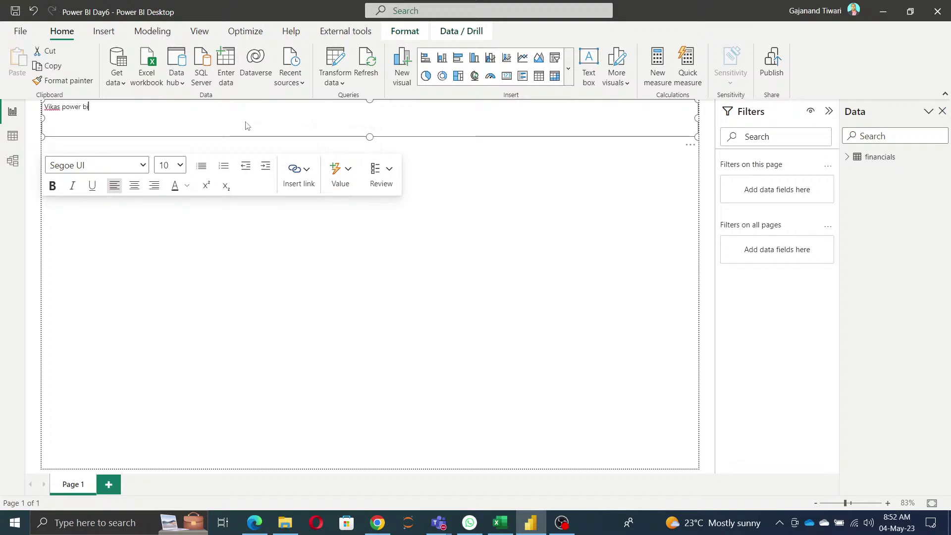
text(dash)
key(BackSpace)
key(BackSpace)
key(BackSpace)
key(BackSpace)
key(BackSpace)
key(BackSpace)
key(BackSpace)
key(BackSpace)
key(BackSpace)
key(BackSpace)
key(BackSpace)
key(BackSpace)
key(BackSpace)
key(BackSpace)
key(BackSpace)
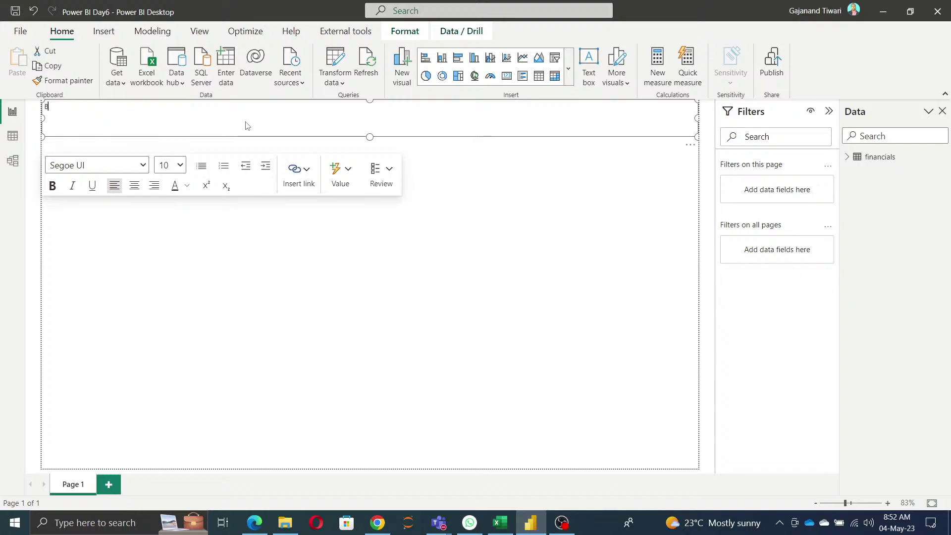
Enter the person's first name followed by POWER BI DASHBOARD in capitals as the text box title, and center it
text(VIKASH POWER BI DASHBOBARD)
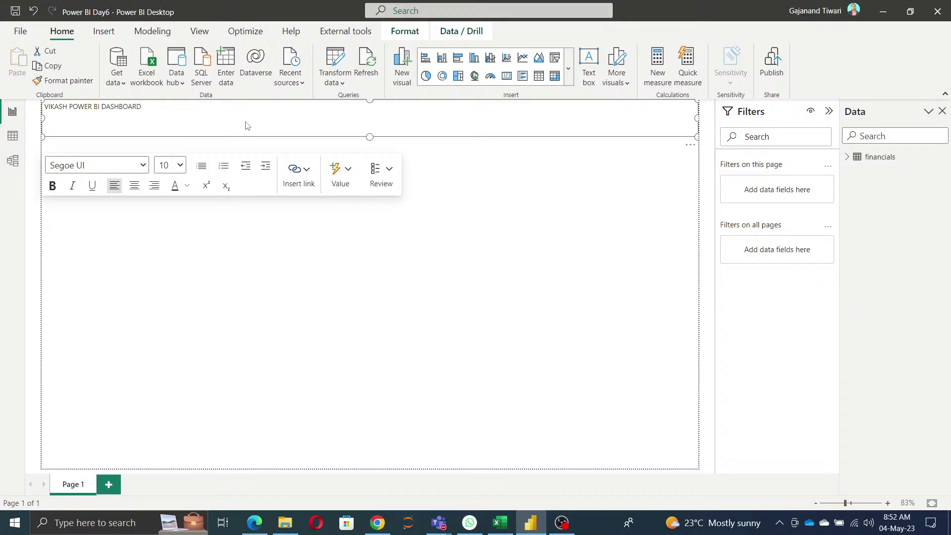
key(ctrl+a)
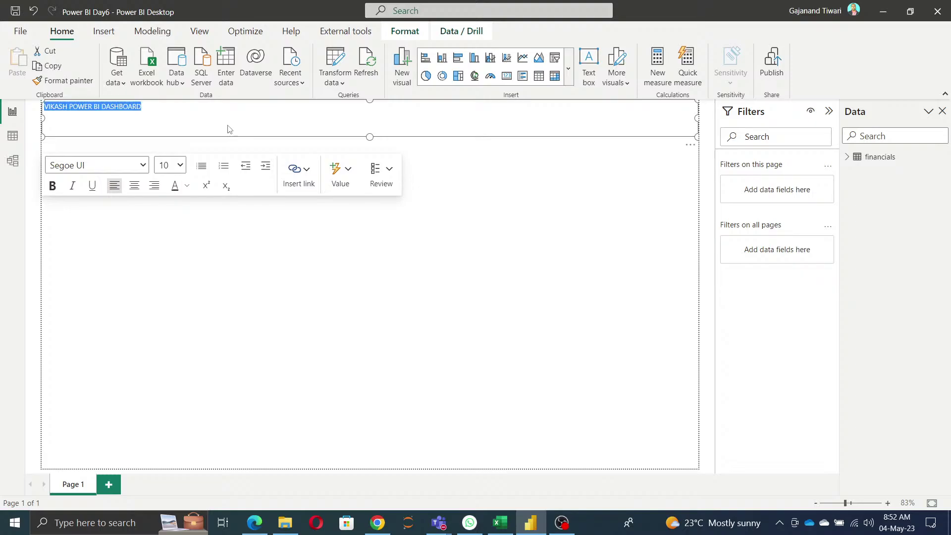
click(134, 186)
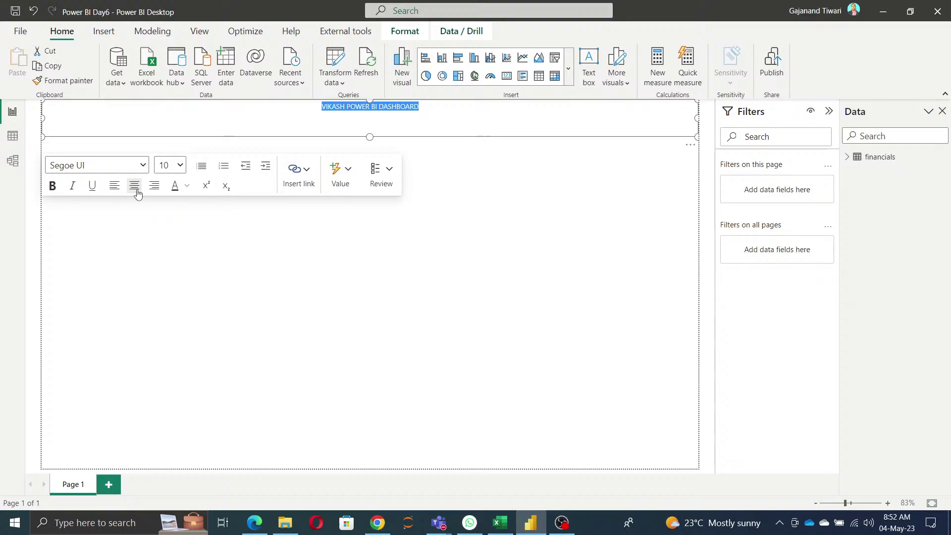
Format the dashboard title text as size 32, bold and white
click(181, 168)
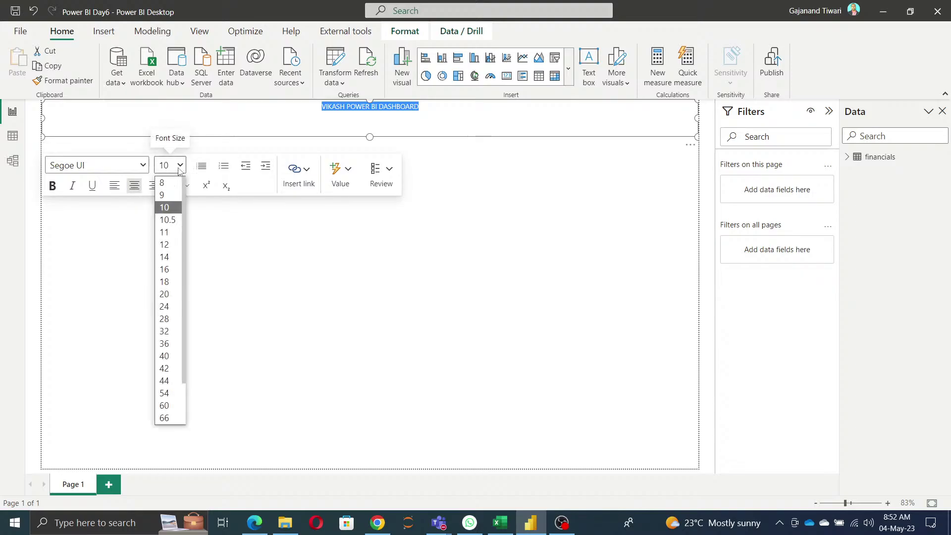
click(167, 331)
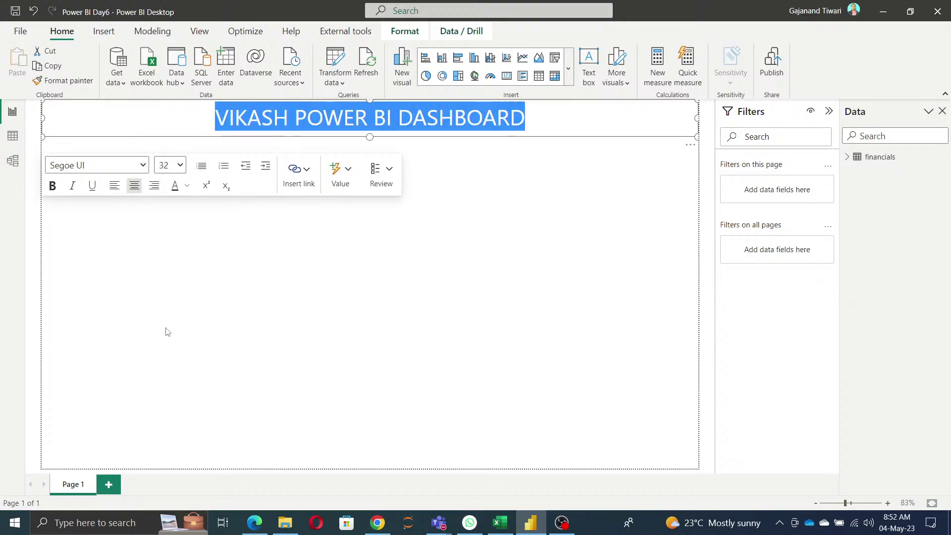
click(52, 186)
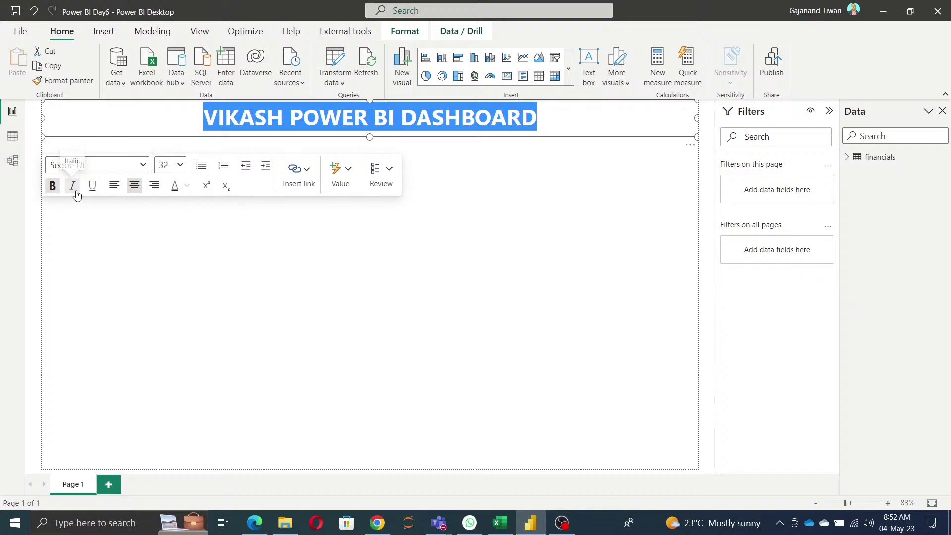
click(186, 186)
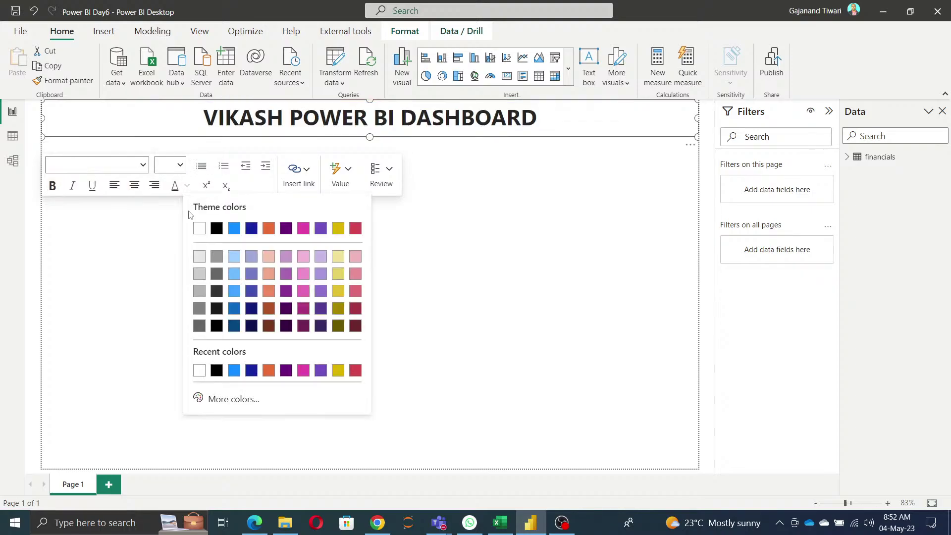
click(194, 230)
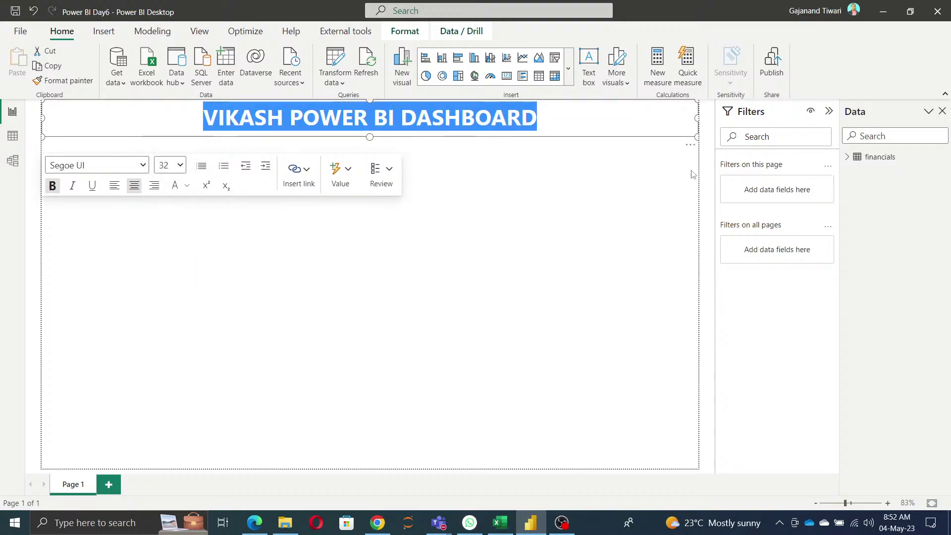
click(506, 334)
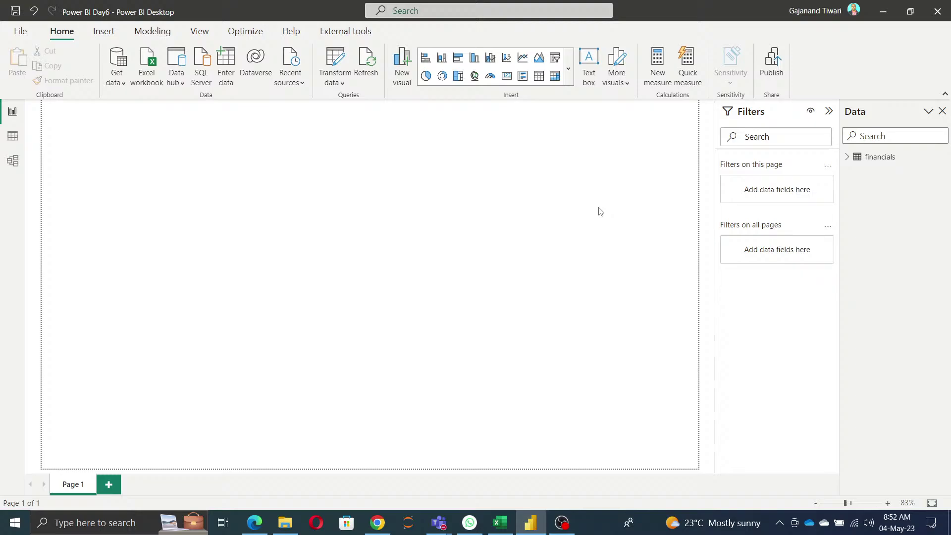
Show the Format, Bookmarks and Selection panes and bring the Format pane into view
click(200, 31)
click(521, 65)
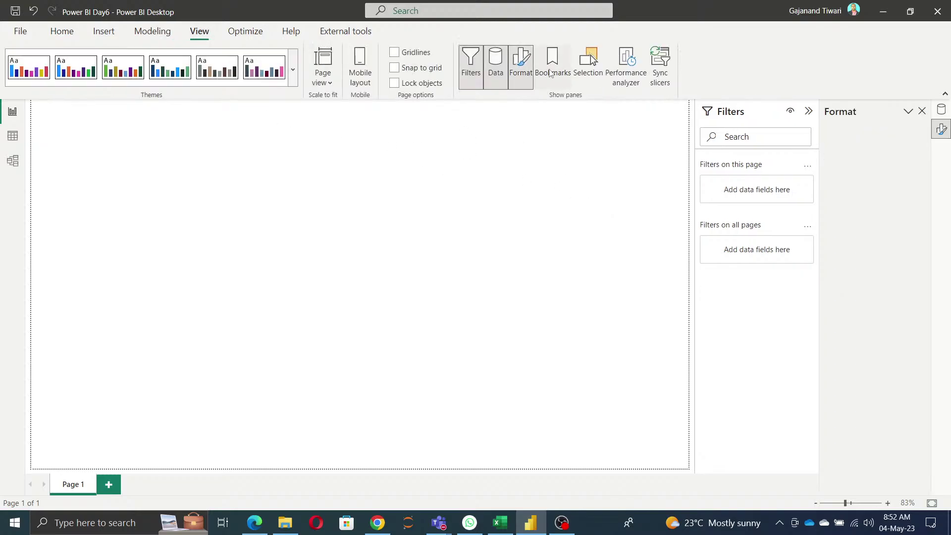
click(552, 64)
click(590, 74)
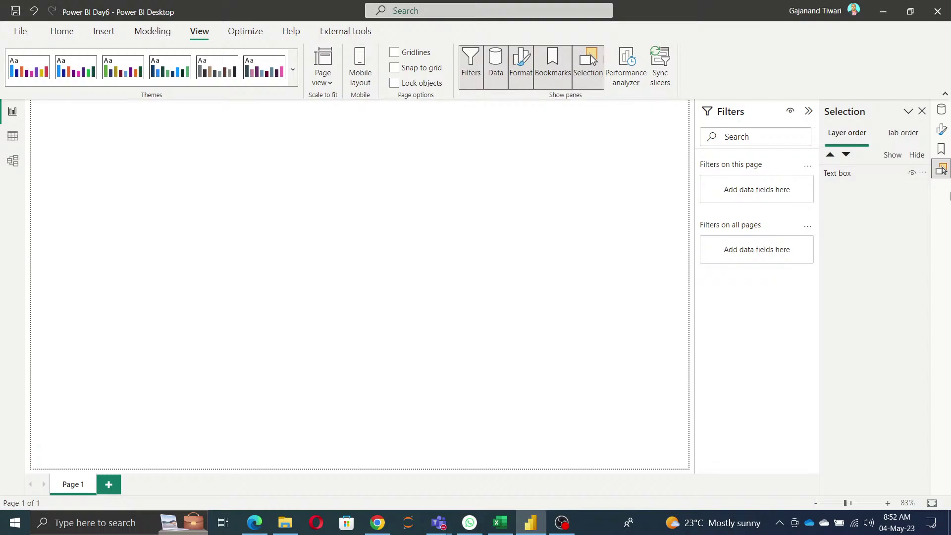
click(941, 133)
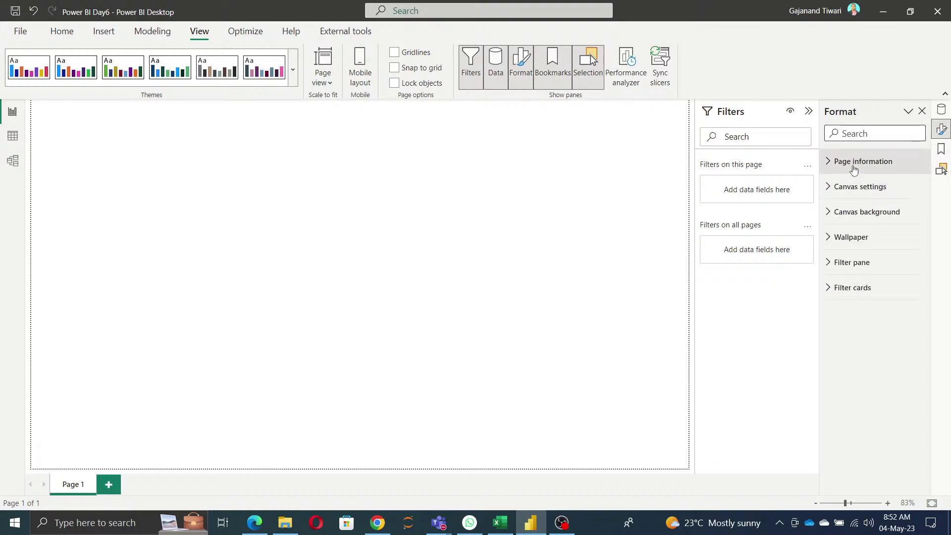
Set the title text box's background color to orange
click(289, 128)
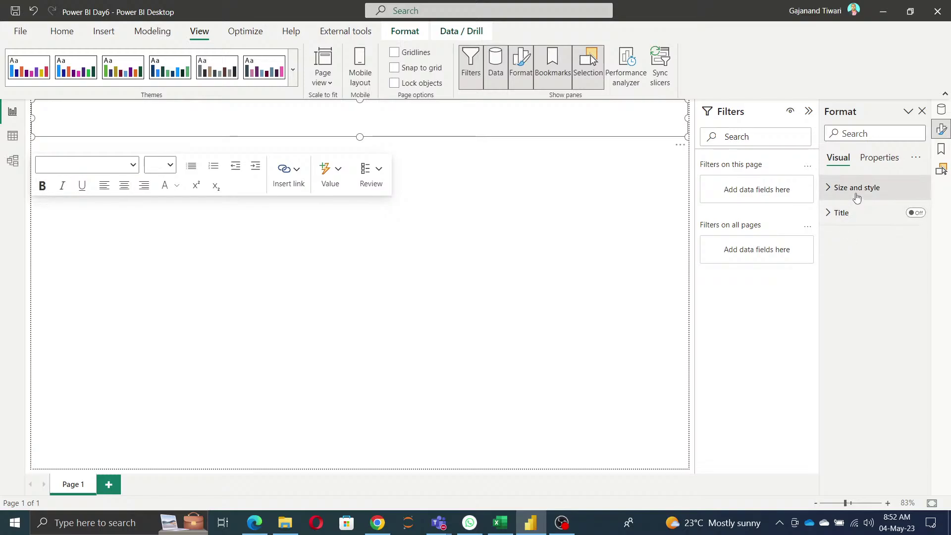
click(857, 187)
scroll(879, 278, down, 1)
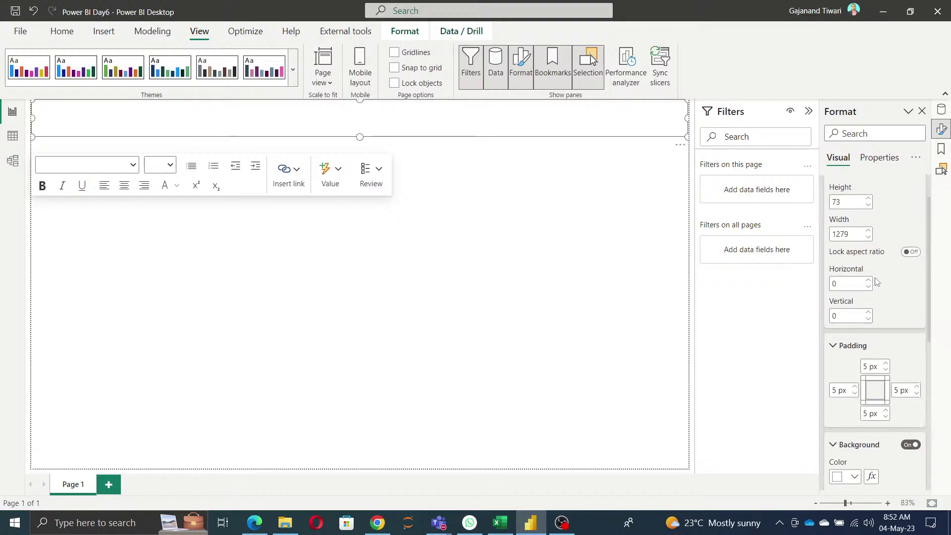
scroll(875, 281, down, 1)
scroll(876, 281, up, 1)
scroll(875, 282, down, 2)
scroll(877, 282, down, 3)
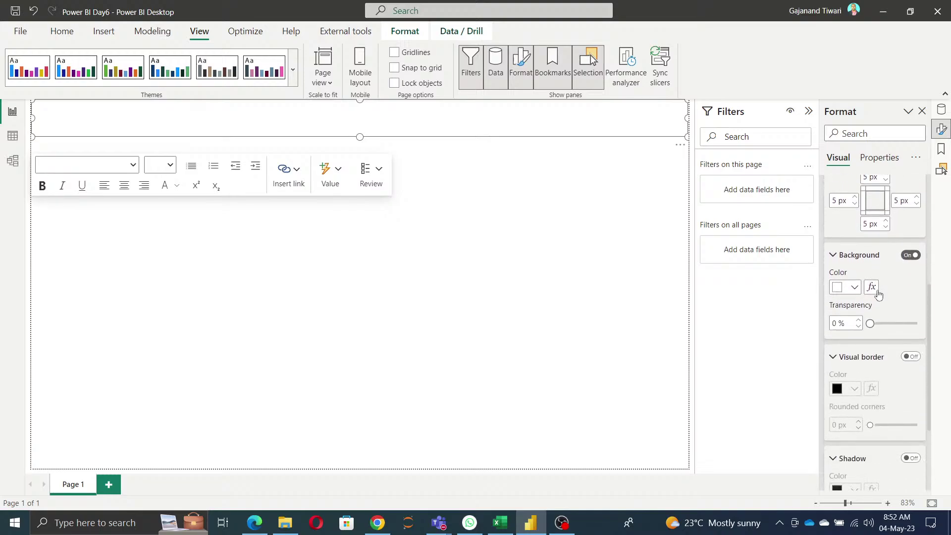
click(854, 287)
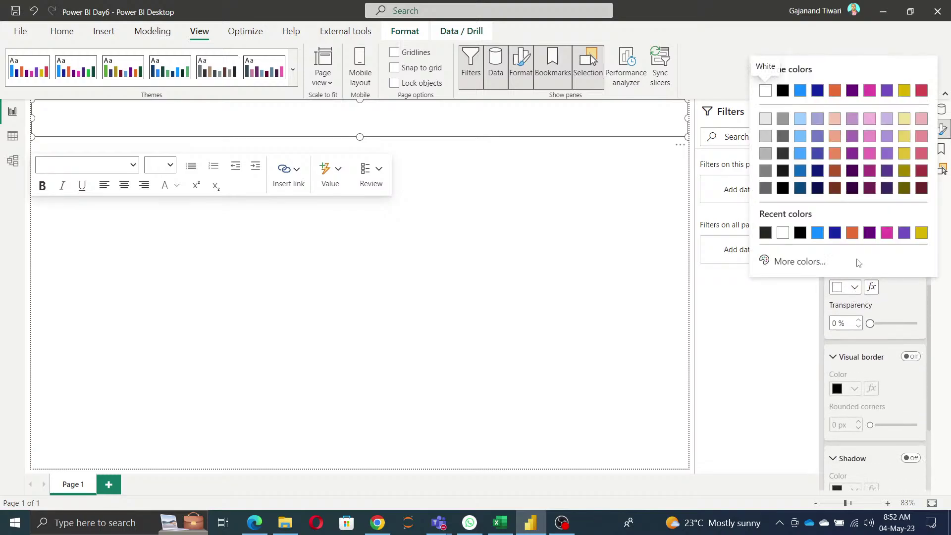
click(851, 233)
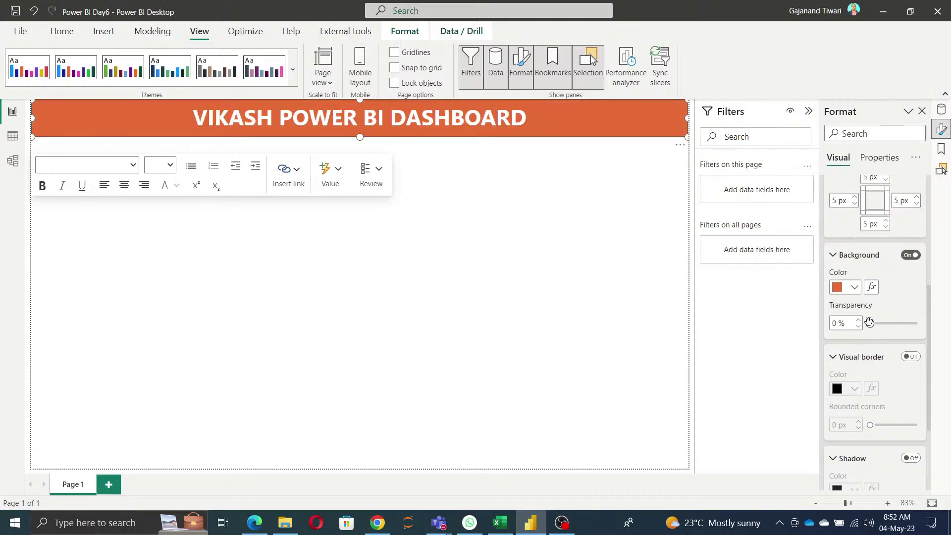
mouse_move(870, 323)
mouse_down()
mouse_move(881, 322)
mouse_move(871, 323)
mouse_up()
Turn on the title text box's visual border in dark purple with 30 px rounded corners
click(915, 358)
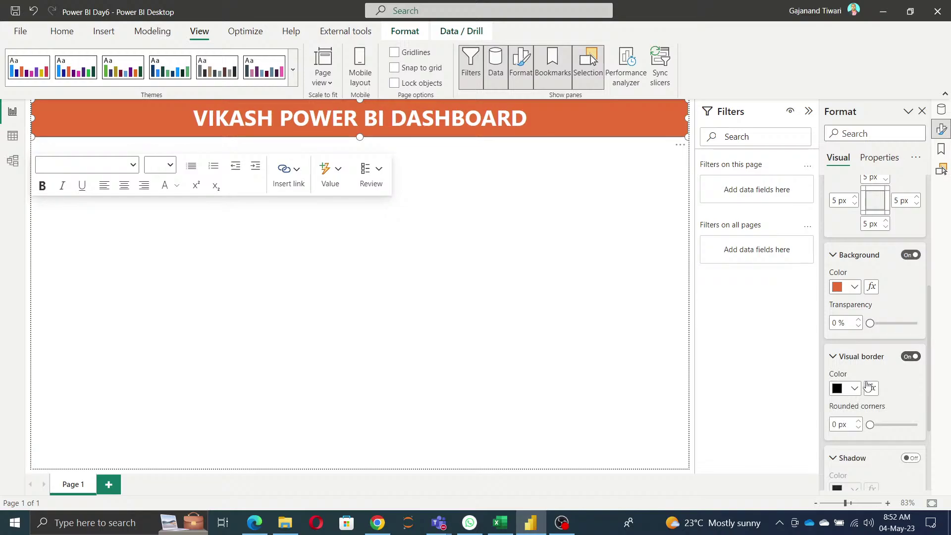
click(854, 388)
click(870, 339)
drag(870, 424, 917, 425)
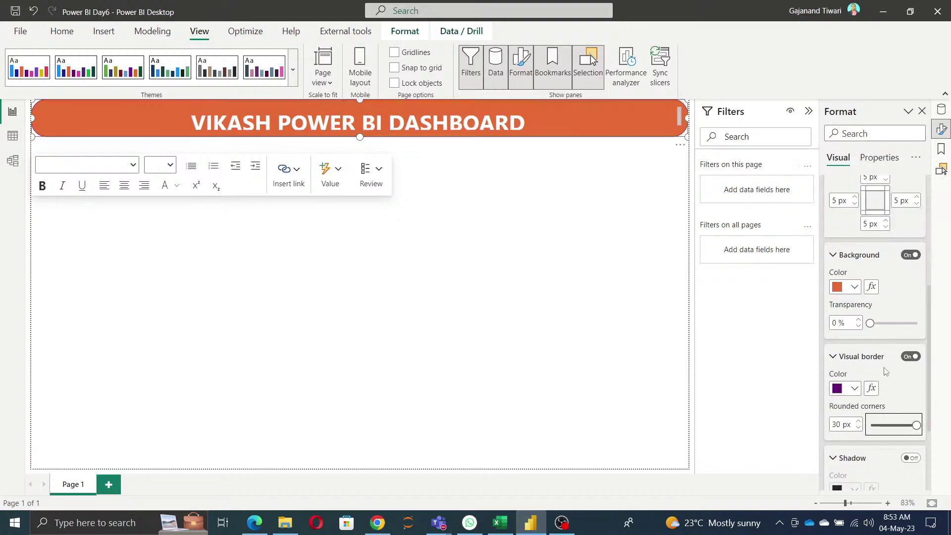
Turn on the title text box's shadow with an Inside offset and a dark red color
scroll(886, 371, down, 3)
click(910, 331)
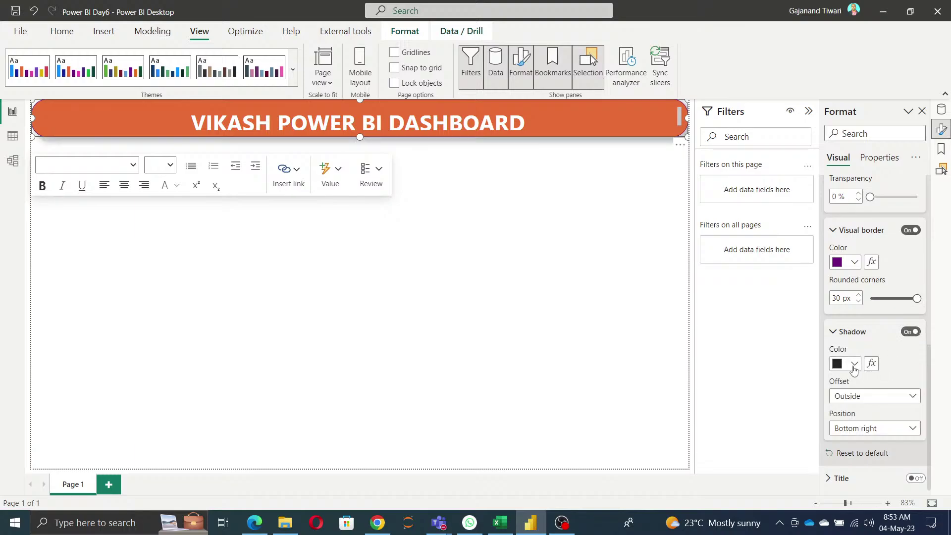
click(887, 396)
click(872, 420)
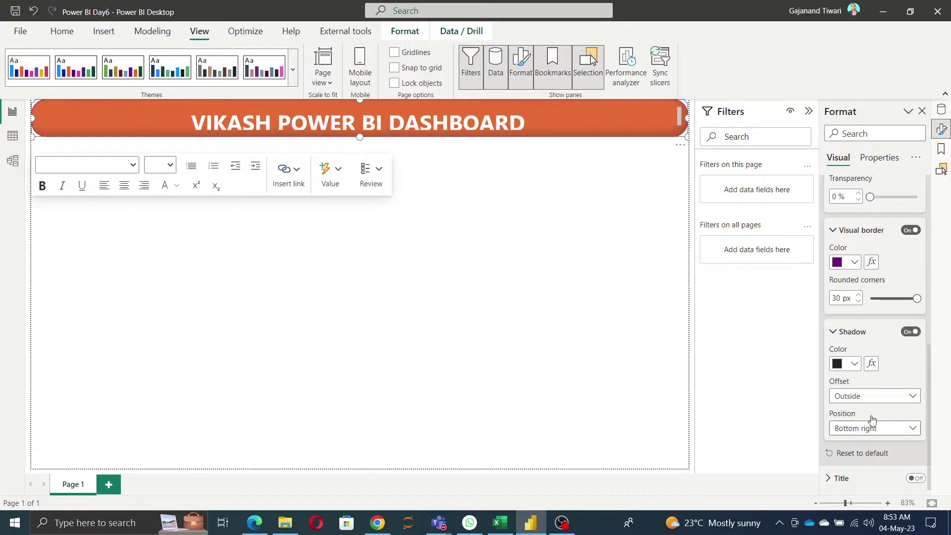
click(853, 365)
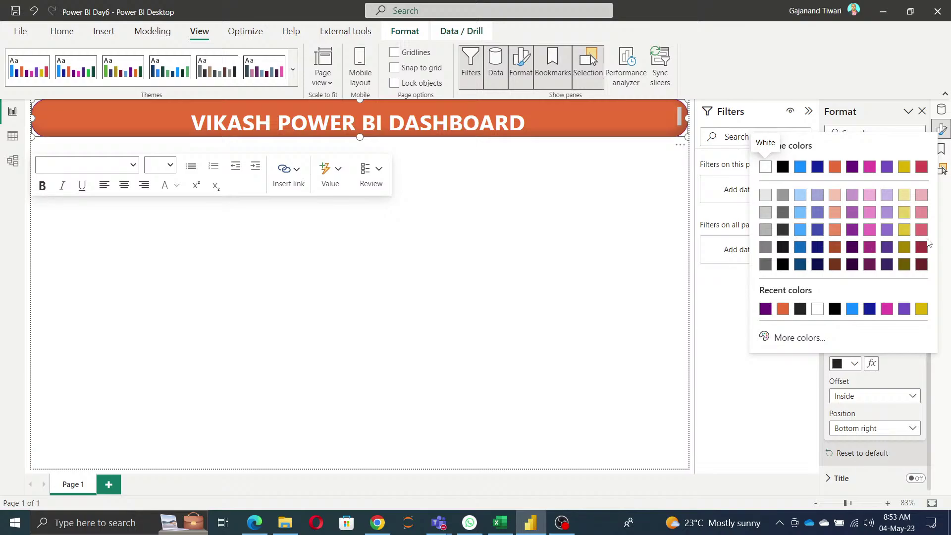
click(922, 265)
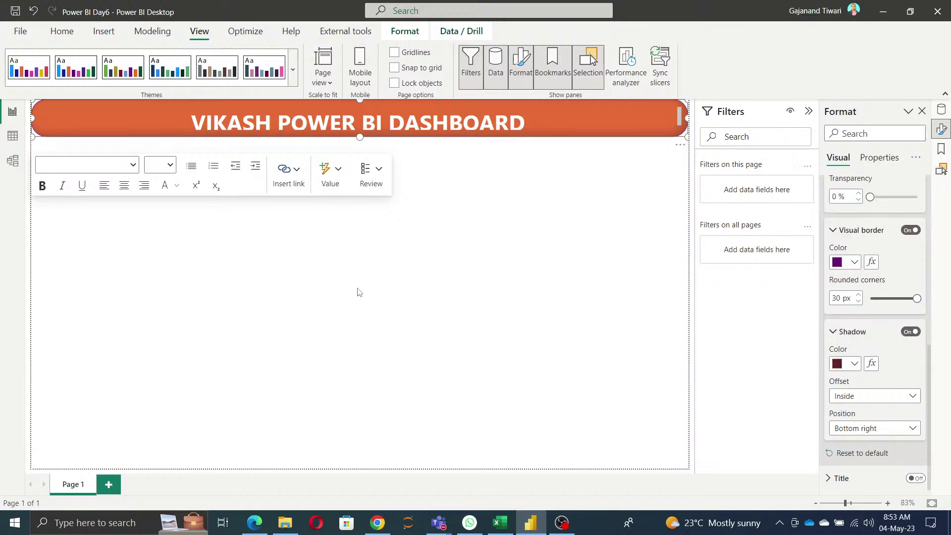
Set the font size of the whole banner title to 28
click(278, 122)
key(ctrl+a)
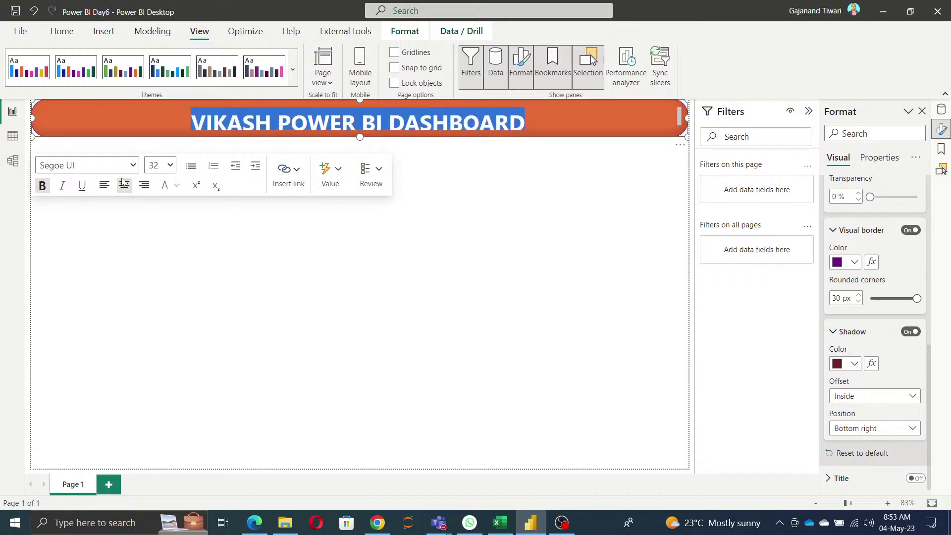
click(166, 168)
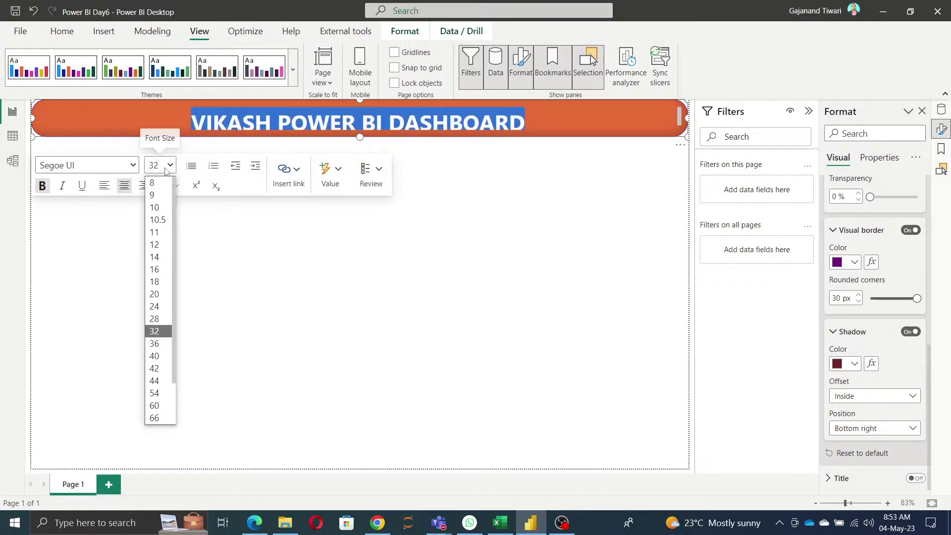
click(159, 318)
click(339, 306)
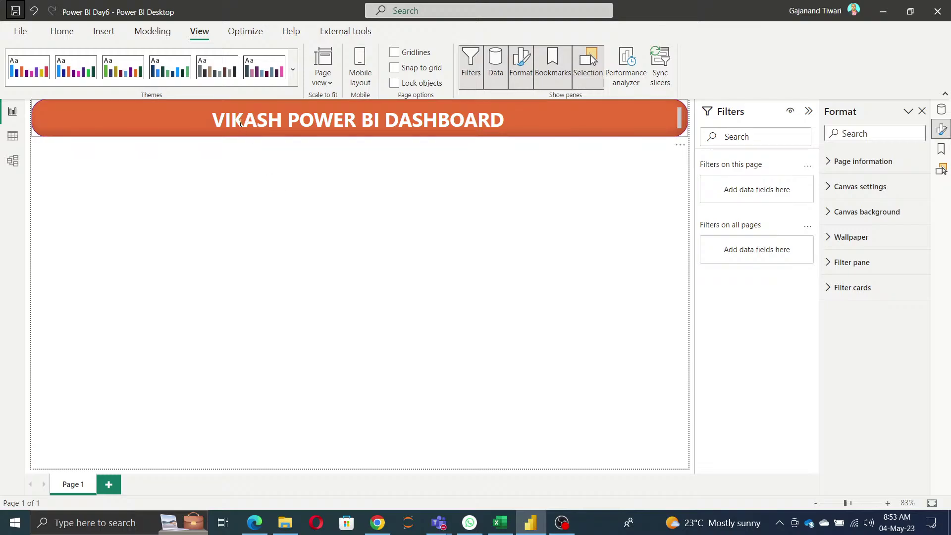
Delete the final H from the first word of the banner title
click(279, 117)
key(BackSpace)
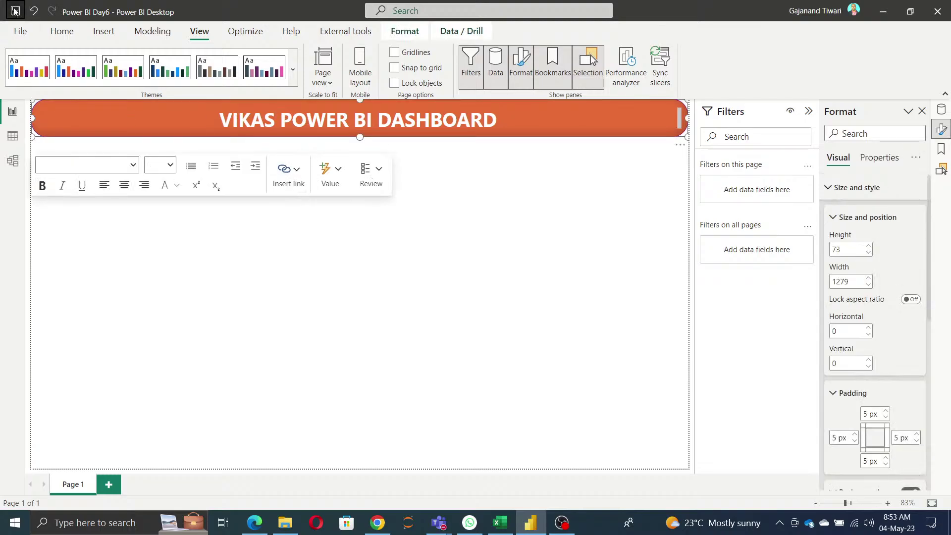
click(306, 286)
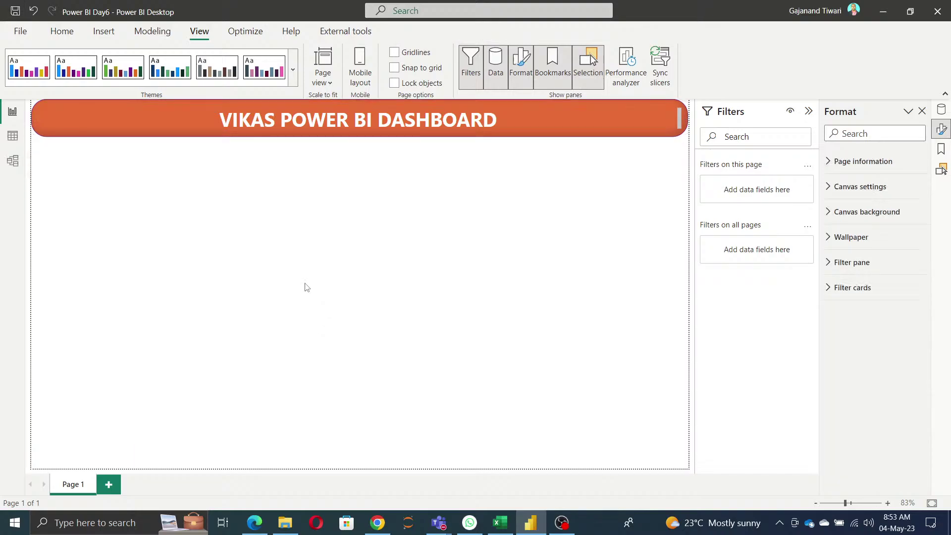
Extend the lower edge of the title text box slightly to make the banner taller
click(388, 128)
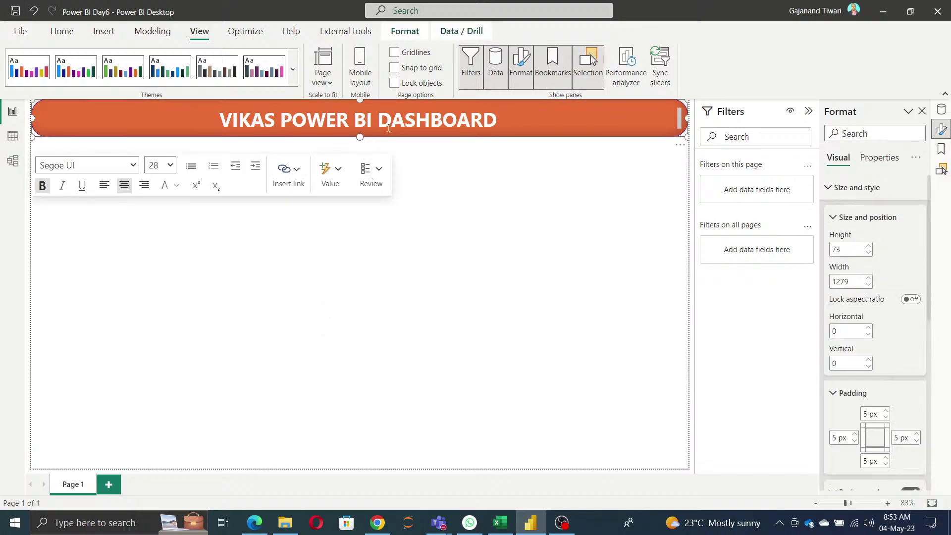
drag(360, 137, 360, 144)
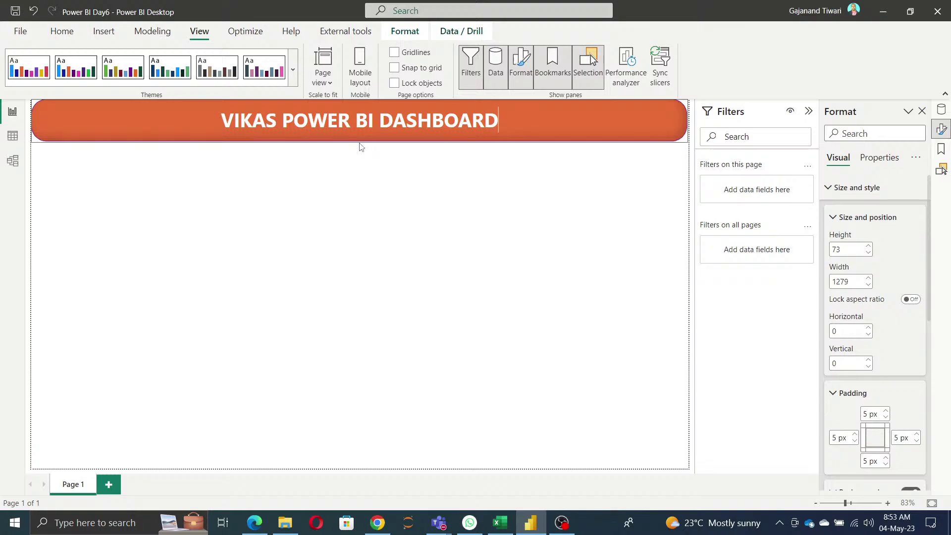
click(382, 214)
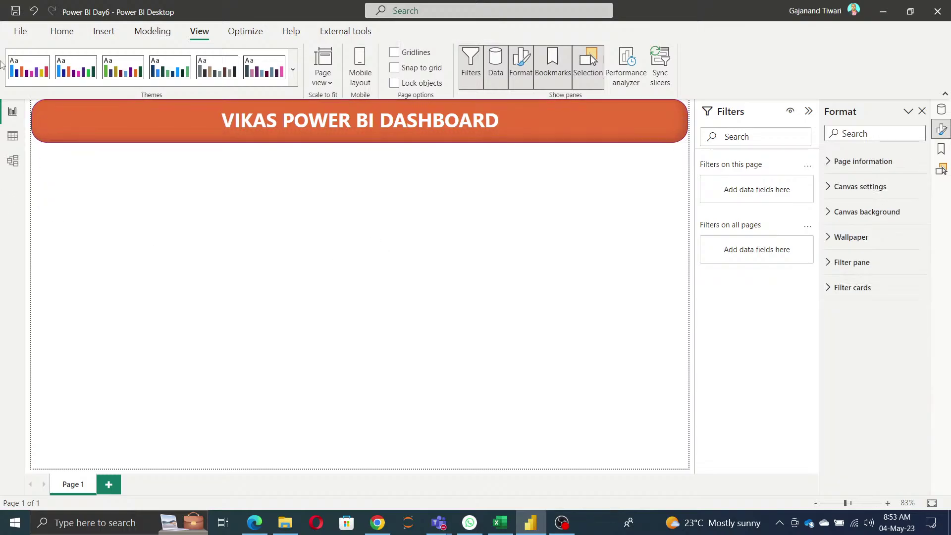
Create a matrix visual containing every field of the financials table, from Sales and COGS through to Year
click(942, 109)
click(828, 158)
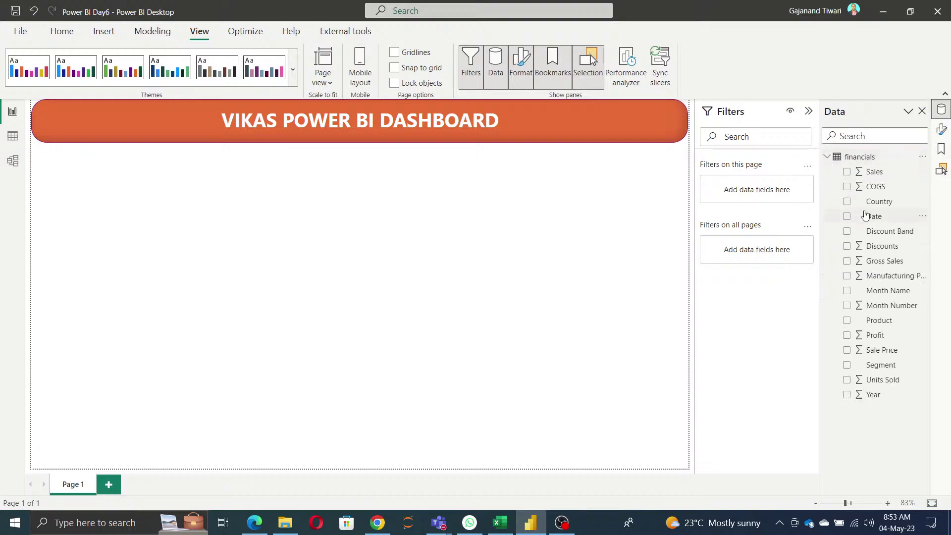
click(847, 172)
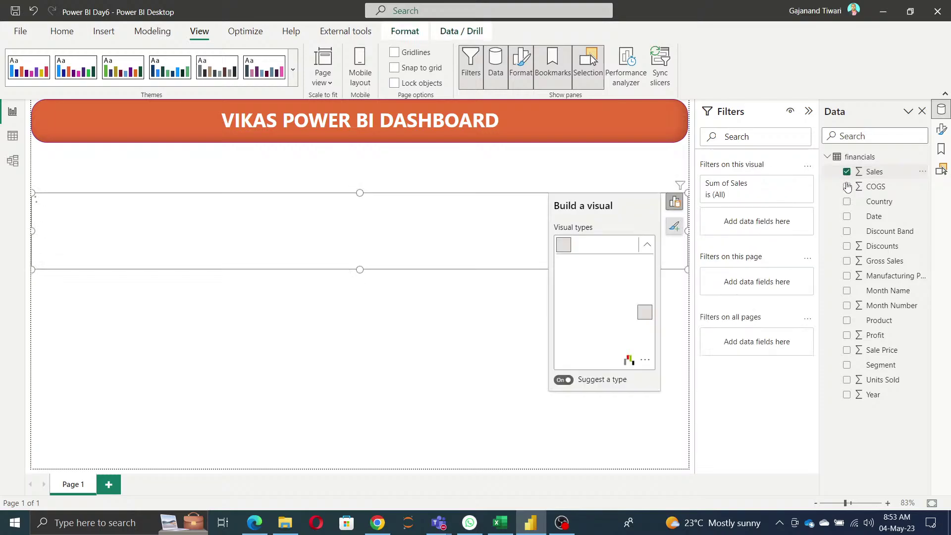
click(848, 187)
click(847, 201)
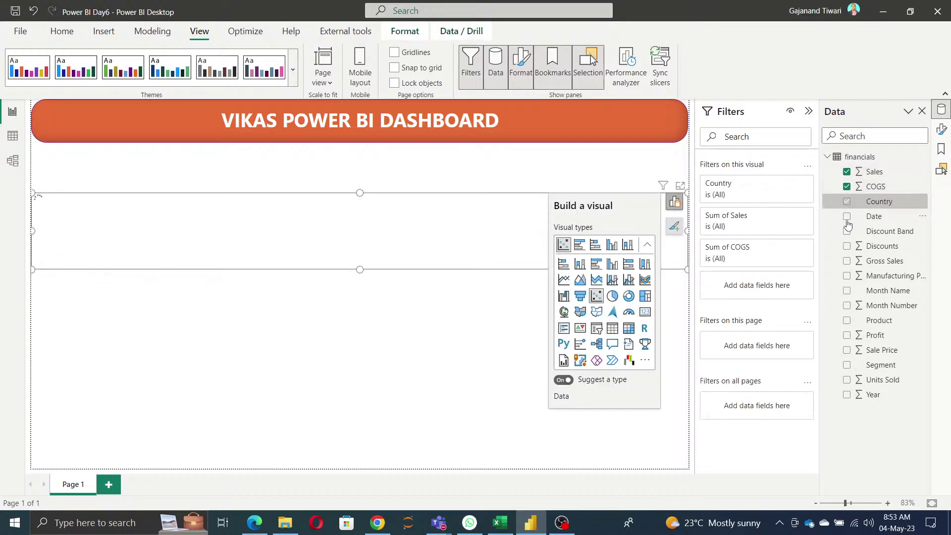
click(847, 216)
click(847, 231)
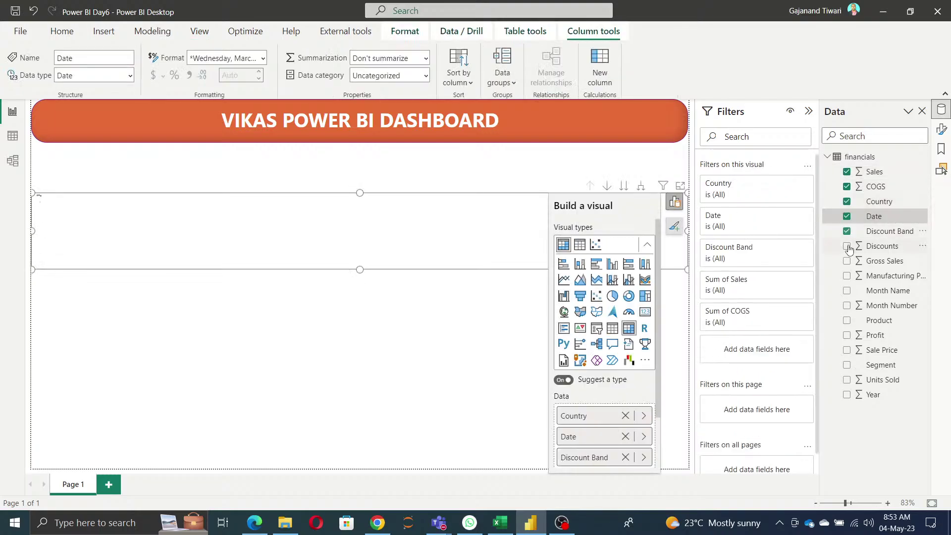
click(847, 246)
click(847, 261)
click(847, 276)
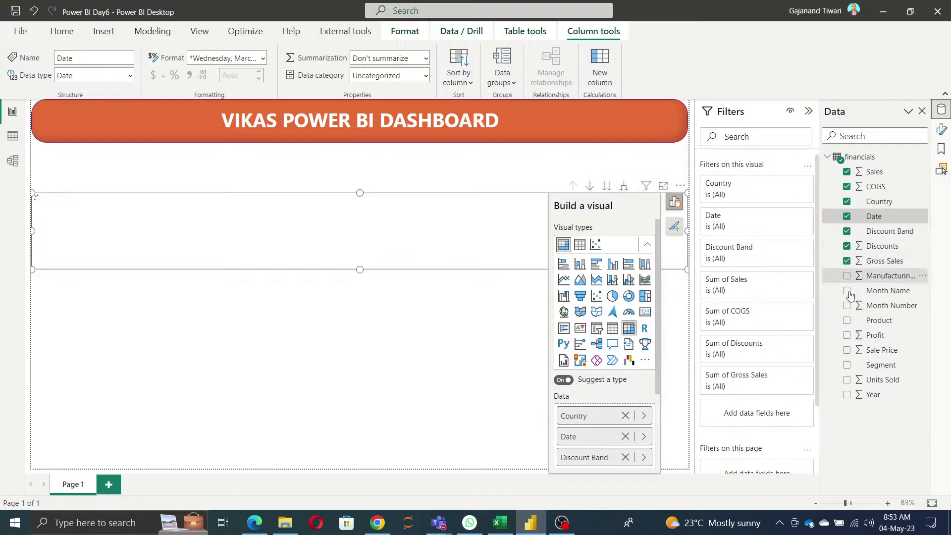
click(847, 290)
click(848, 322)
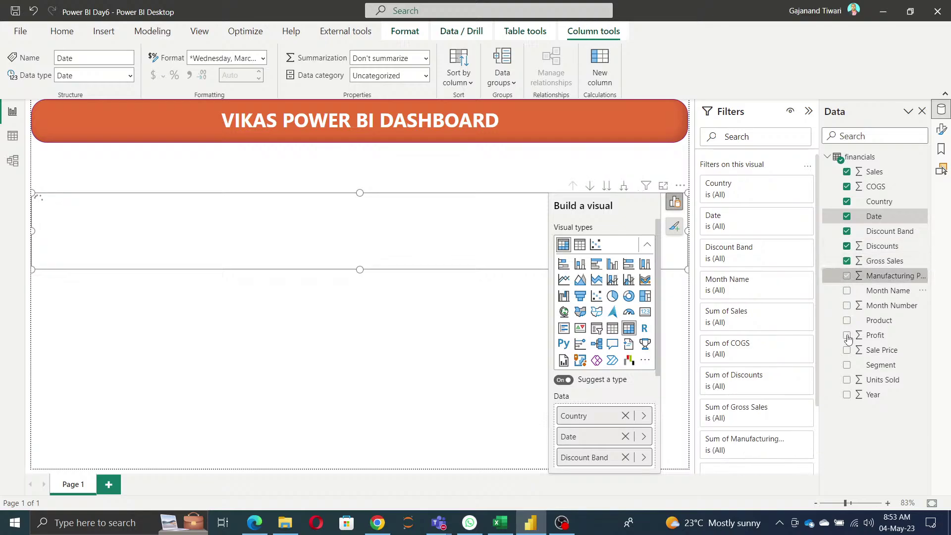
click(848, 396)
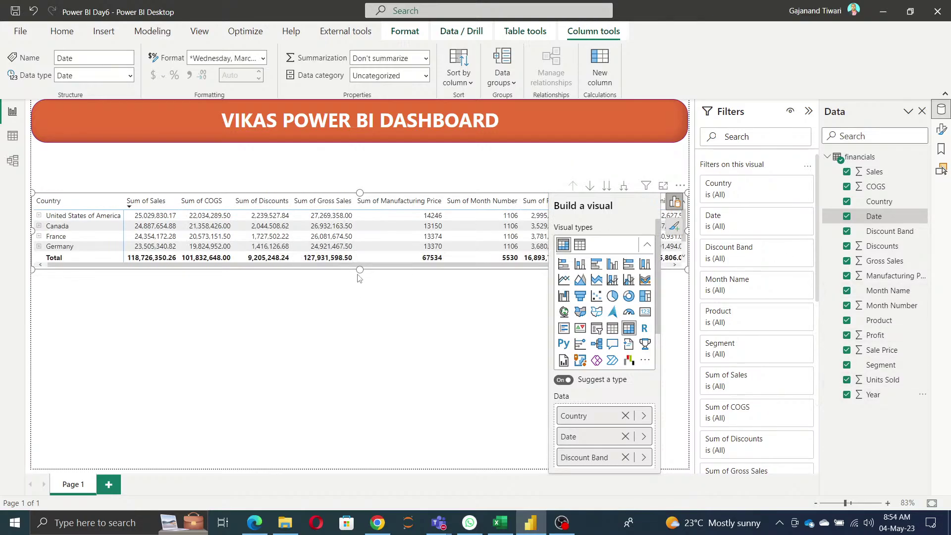
Enlarge the matrix to fill the page below the banner, about 635 high and starting at vertical position 84
drag(359, 269, 363, 484)
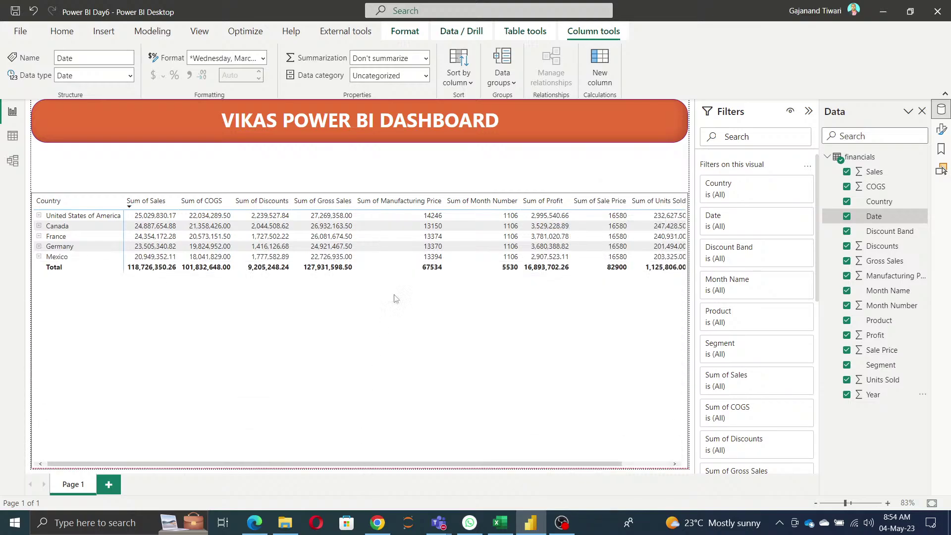
drag(360, 192, 357, 144)
click(365, 343)
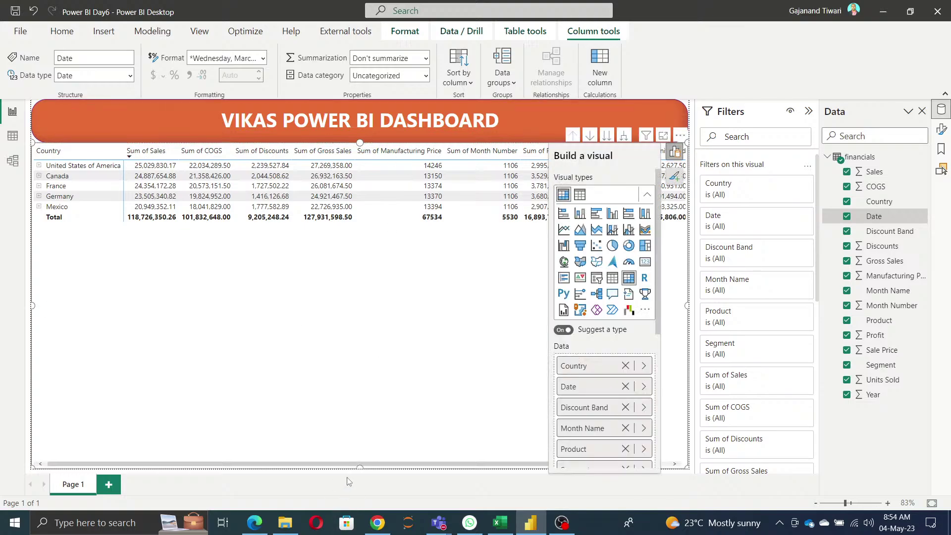
click(369, 350)
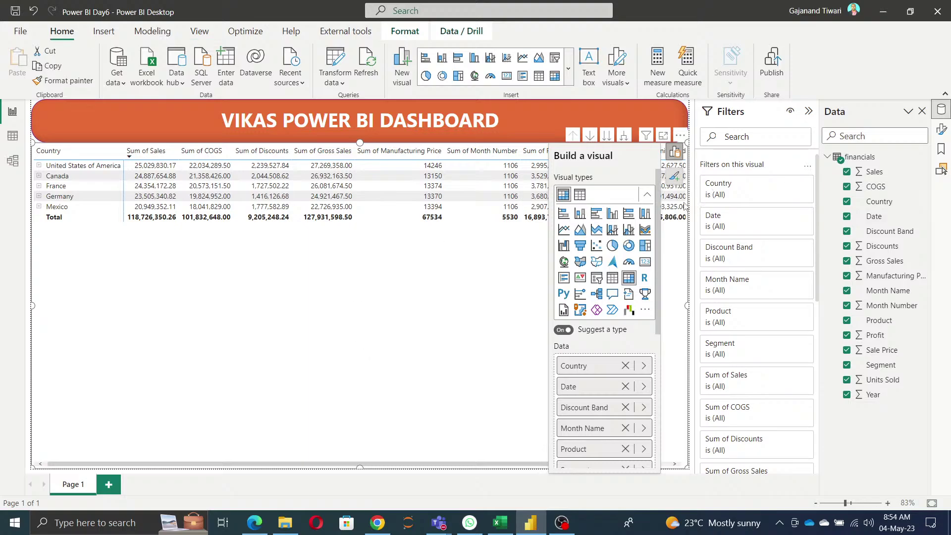
key(Escape)
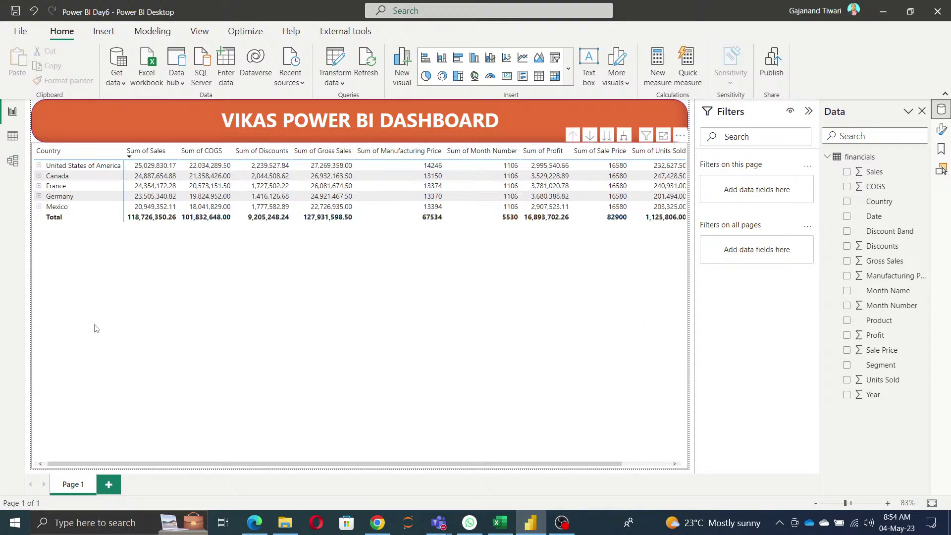
Format the matrix's column headers with white text, an orange background and bold type
click(35, 195)
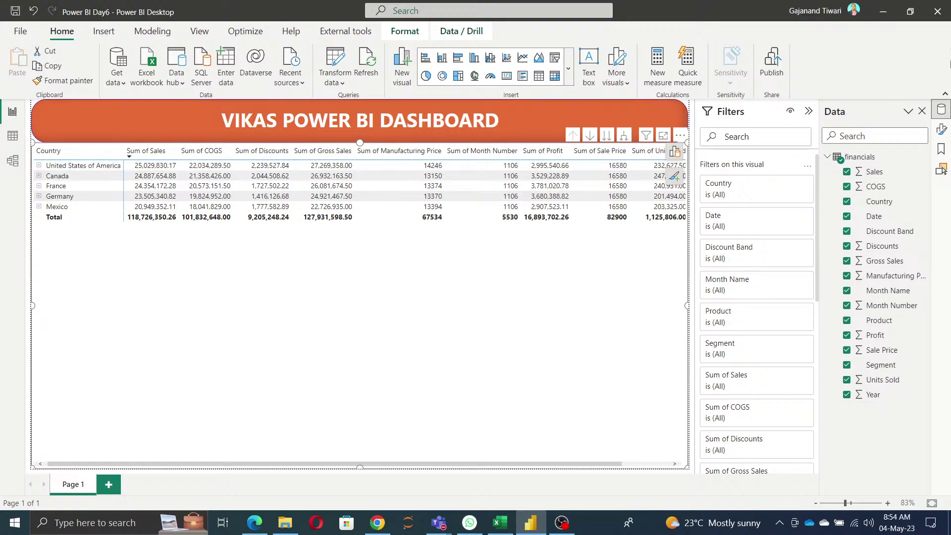
click(942, 130)
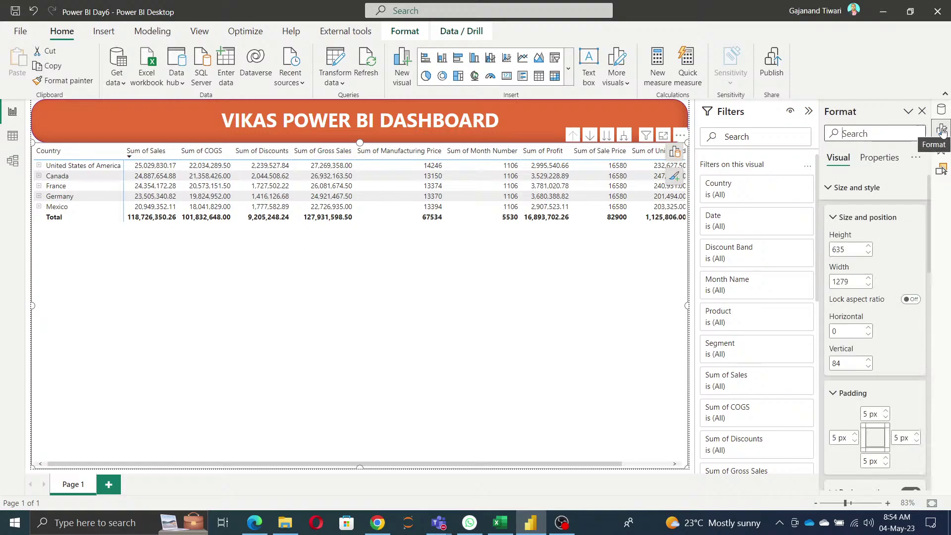
click(832, 190)
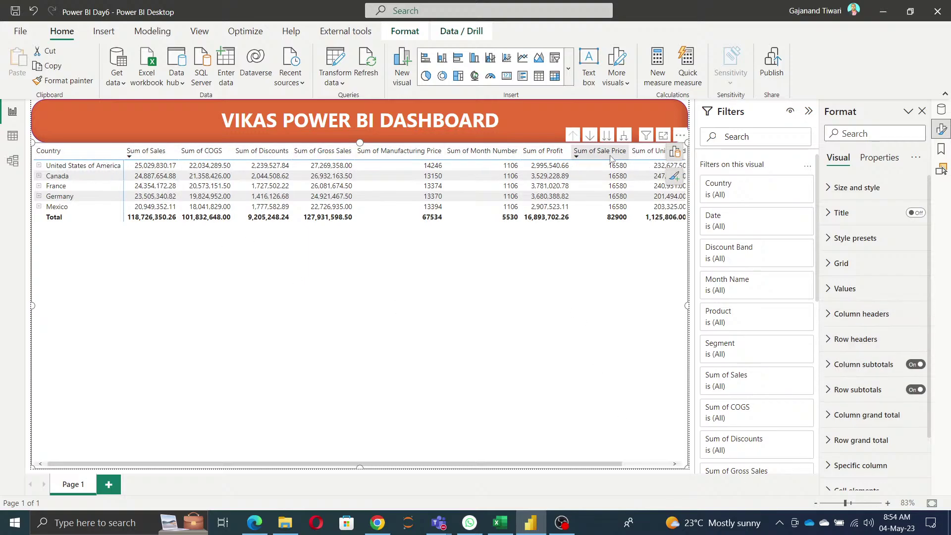
click(863, 313)
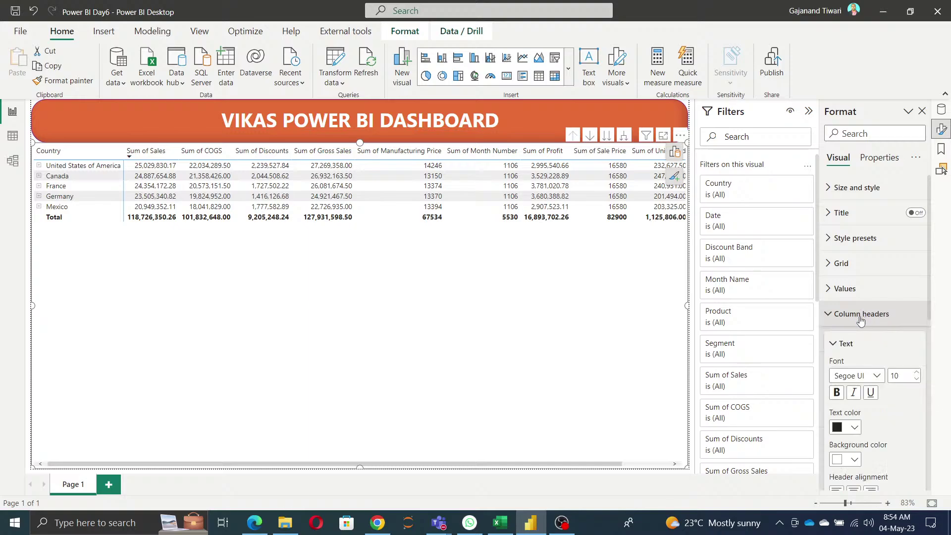
scroll(868, 328, down, 3)
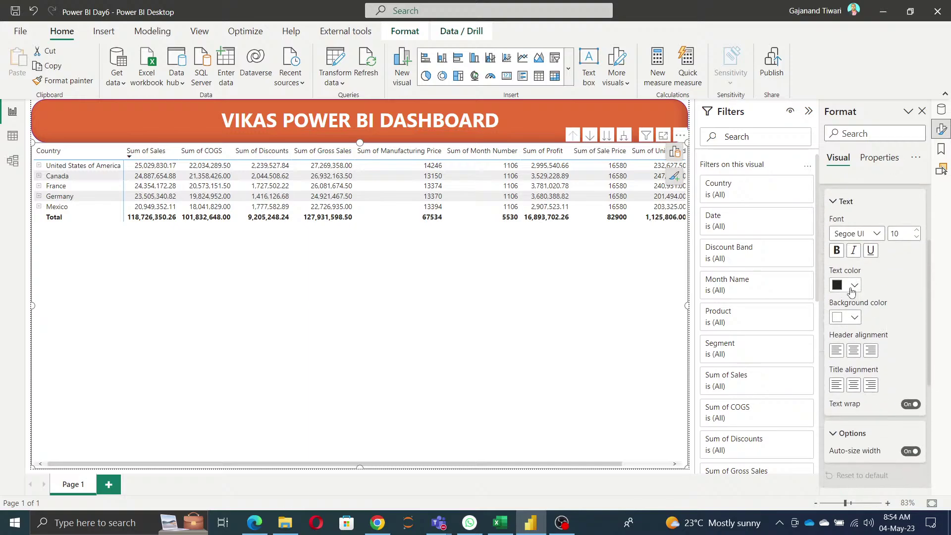
click(853, 285)
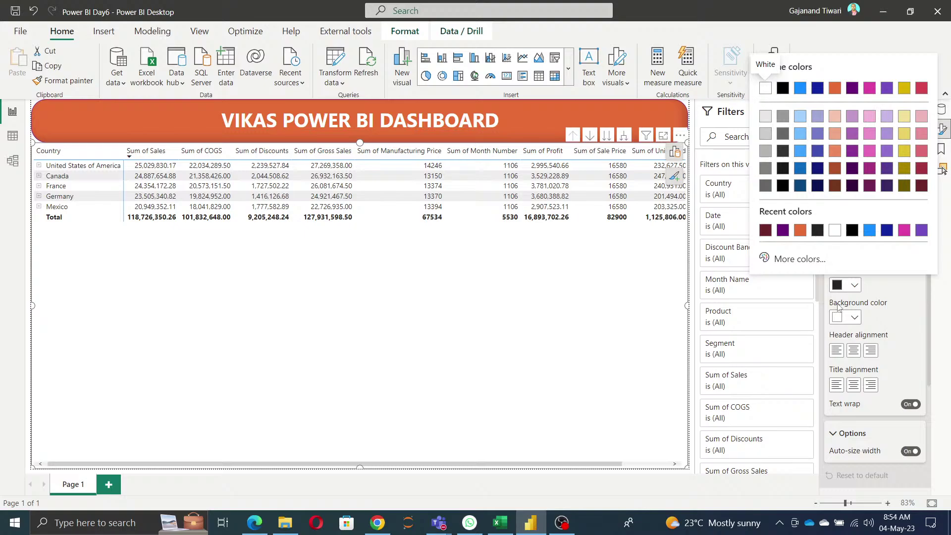
click(766, 88)
click(853, 318)
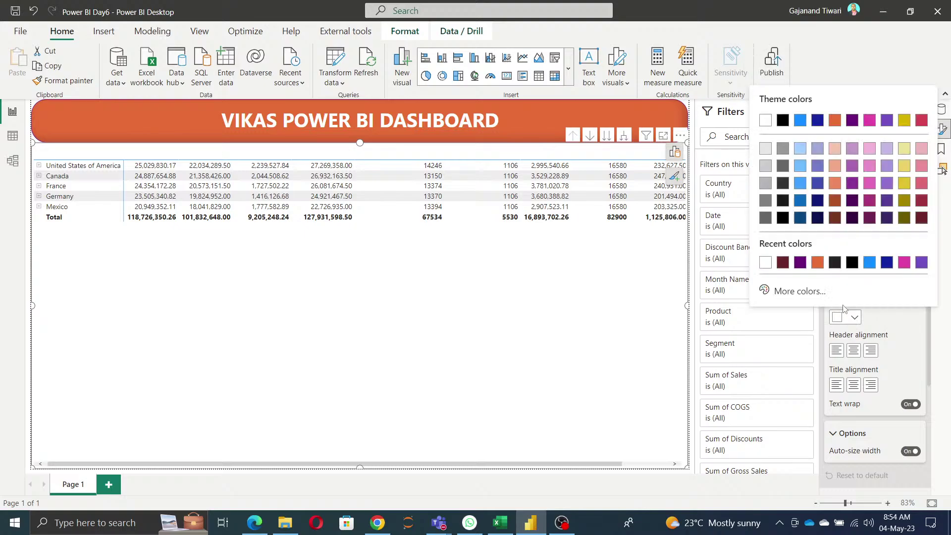
click(817, 262)
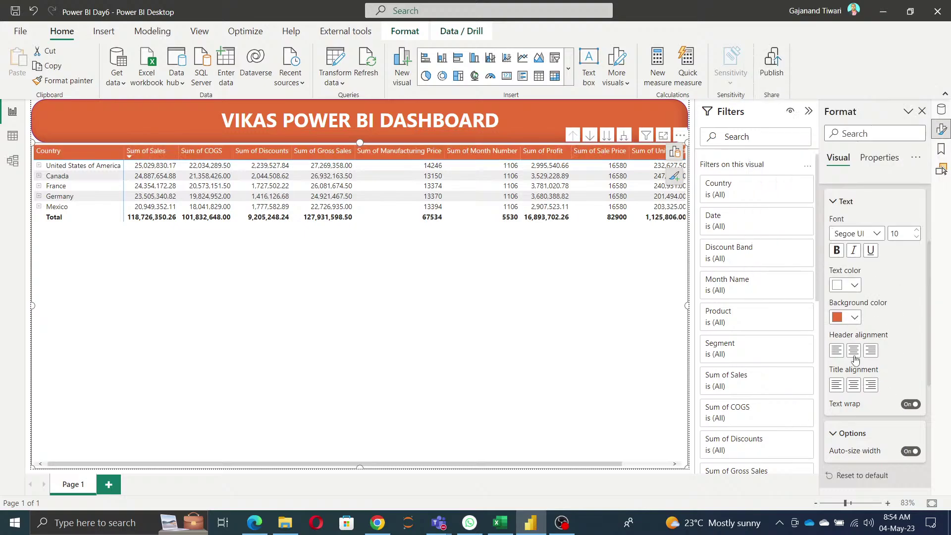
click(837, 251)
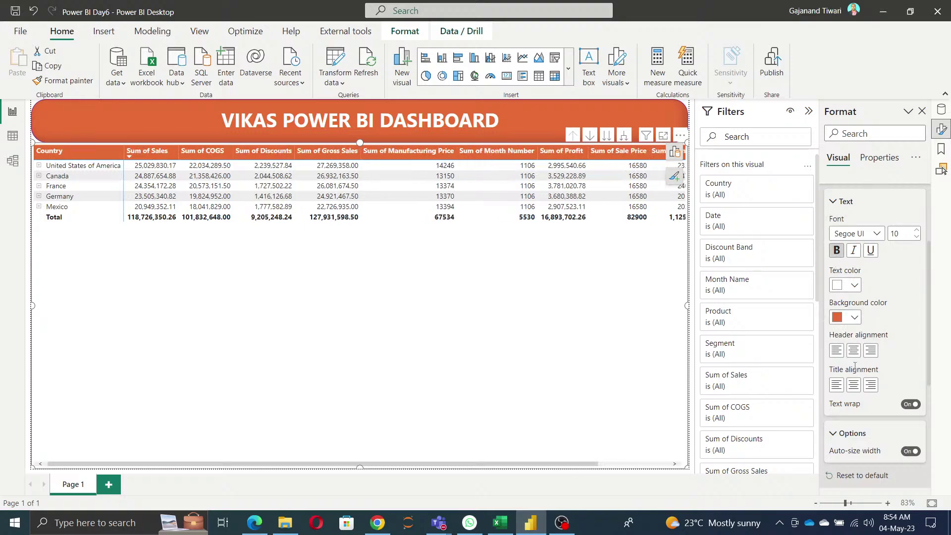
Set the font size of the matrix's row headers to 13
scroll(862, 381, down, 5)
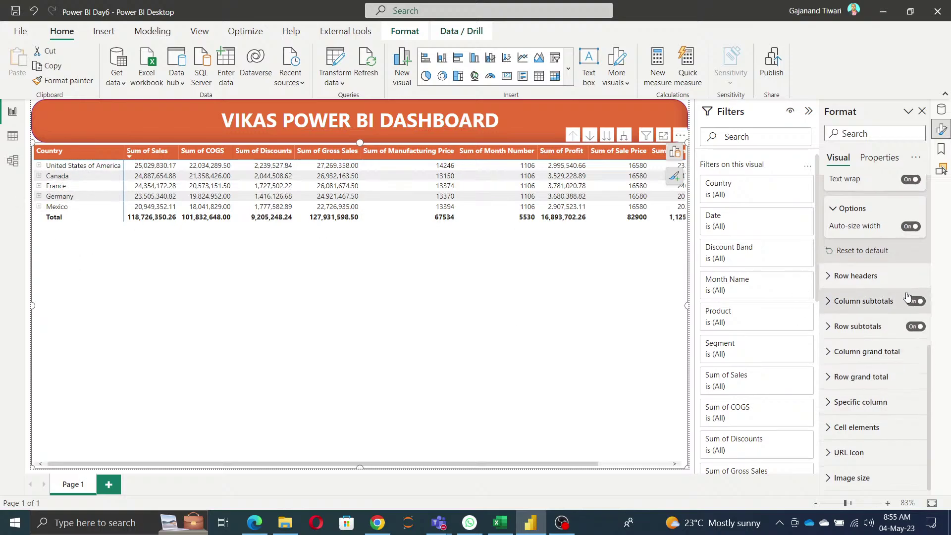
click(848, 275)
scroll(885, 336, down, 3)
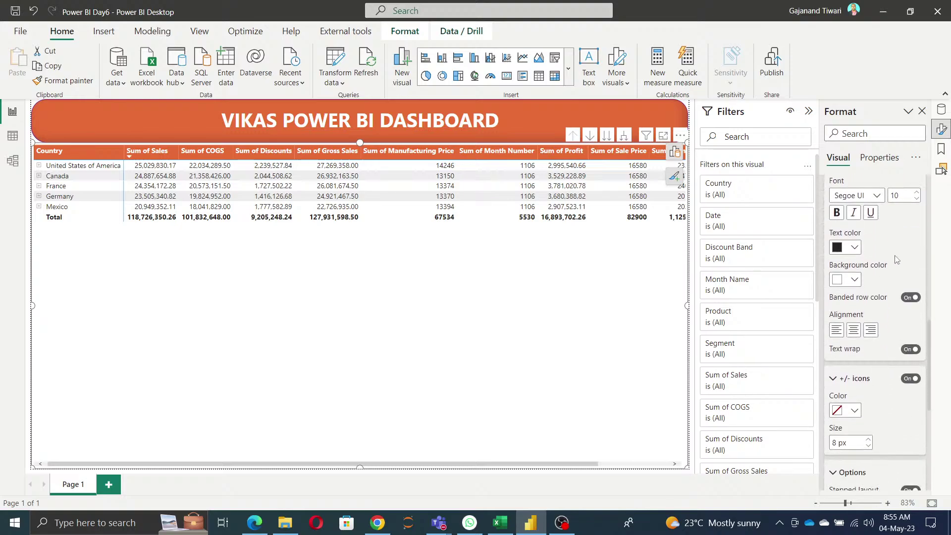
click(917, 193)
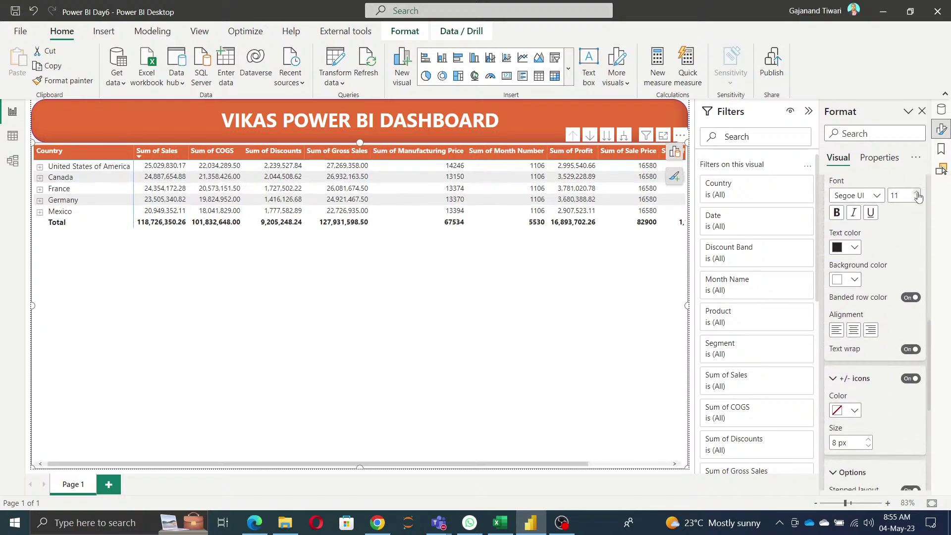
double_click(917, 193)
Turn the row headers' banded row color off and back on, leaving the text color choice cancelled
click(854, 248)
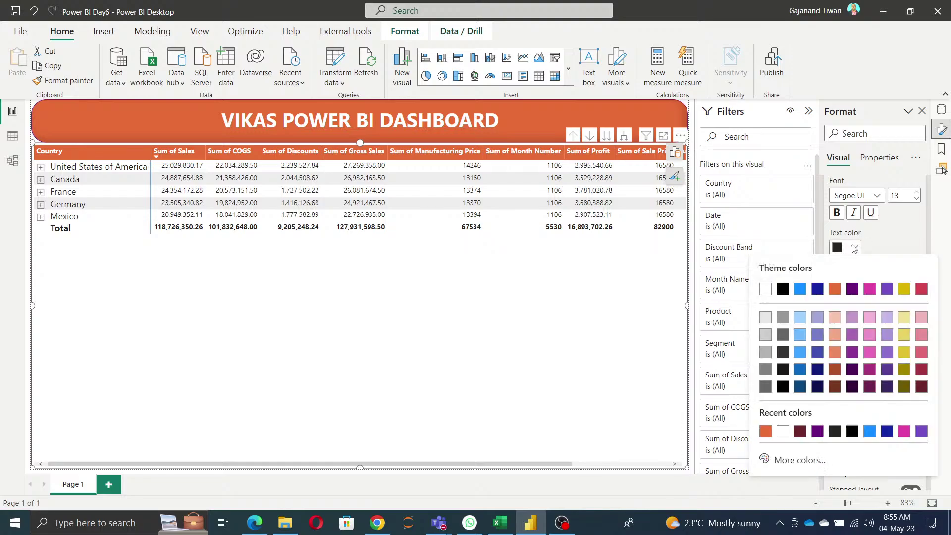
click(892, 239)
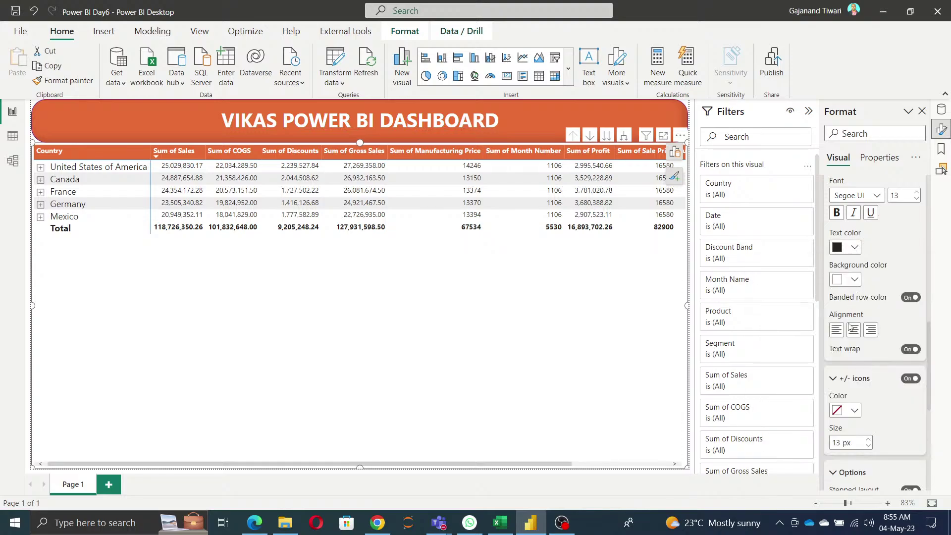
click(908, 304)
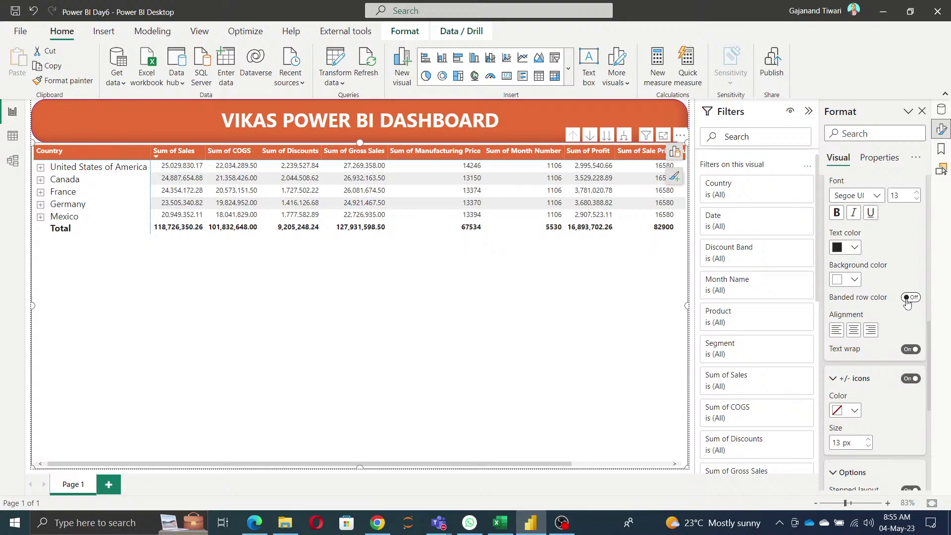
click(916, 302)
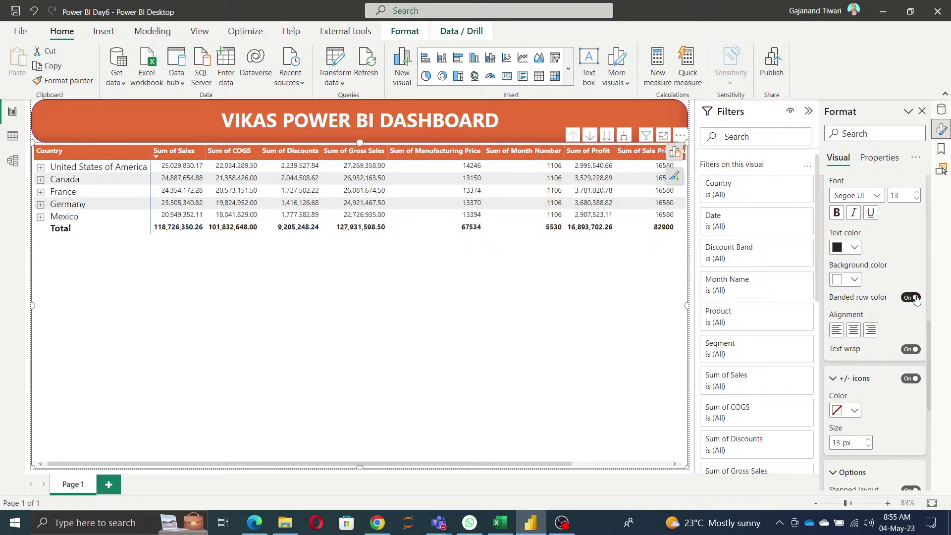
Turn the row headers' text wrap and stepped layout off and back on
click(908, 352)
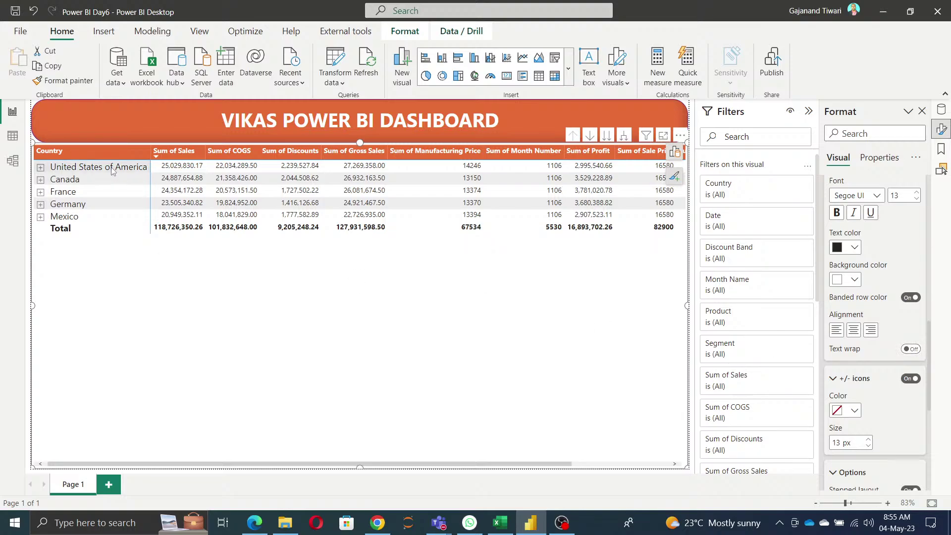
click(913, 351)
scroll(901, 388, down, 2)
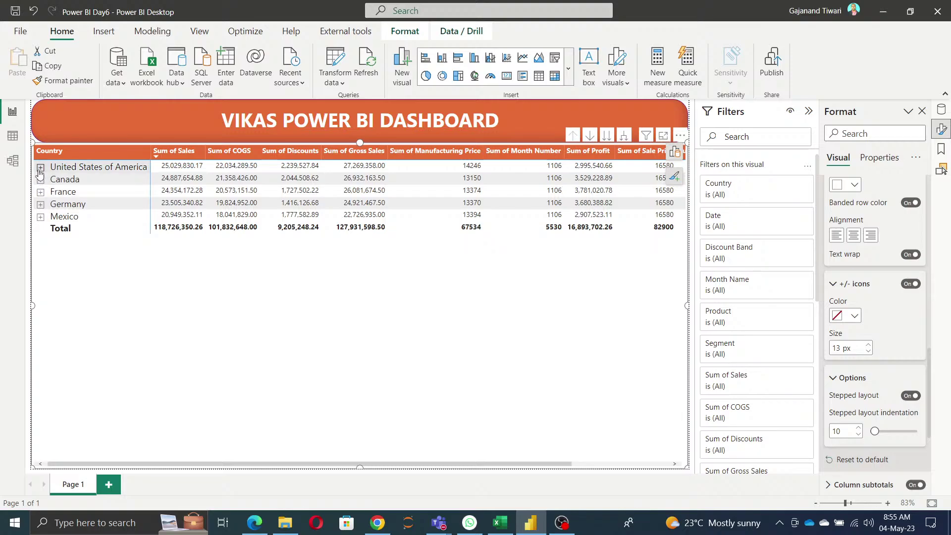
click(908, 396)
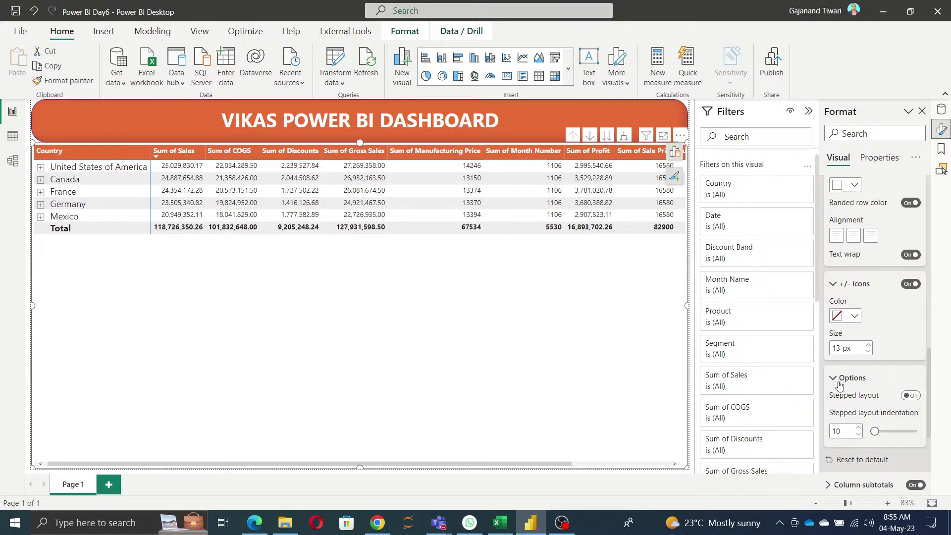
click(912, 397)
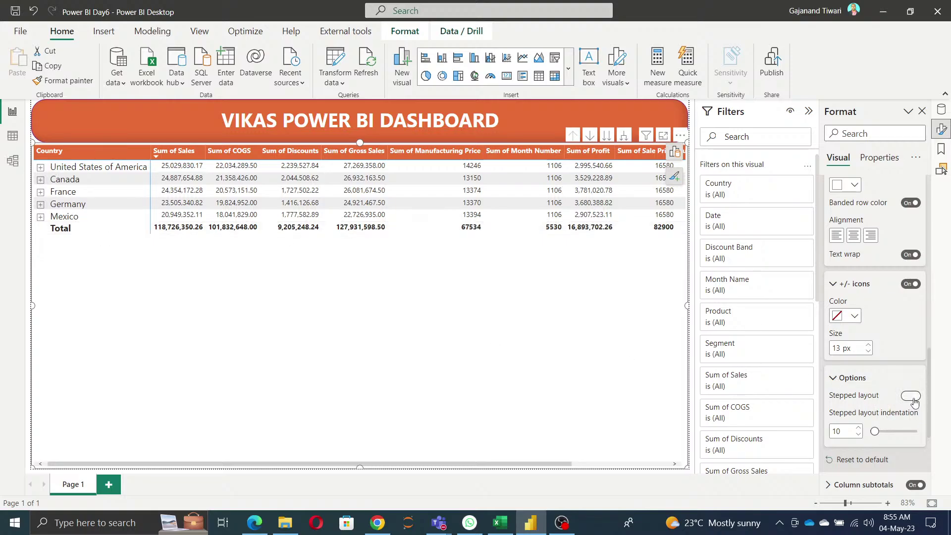
Expand all row levels of the matrix while its +/- icons are switched off, and turn the icons back on
click(910, 284)
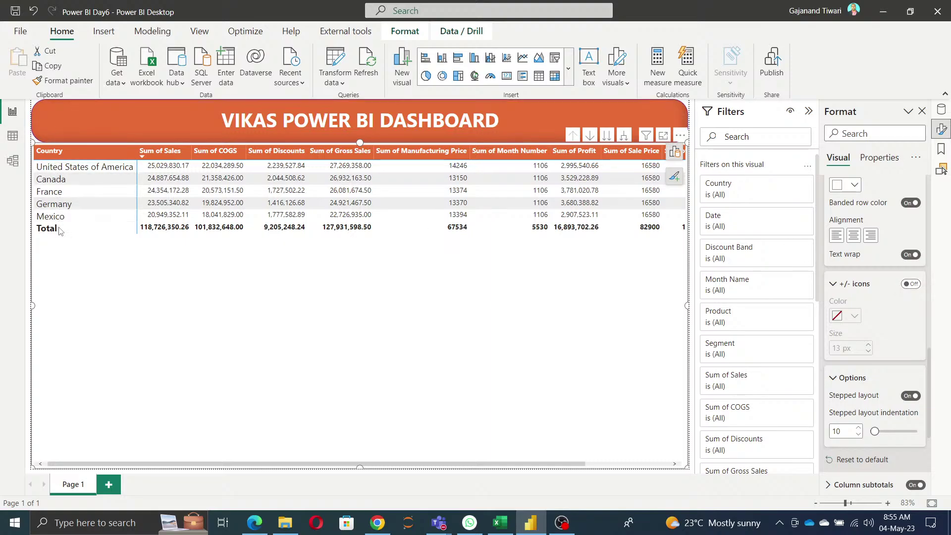
right_click(72, 170)
mouse_move(148, 176)
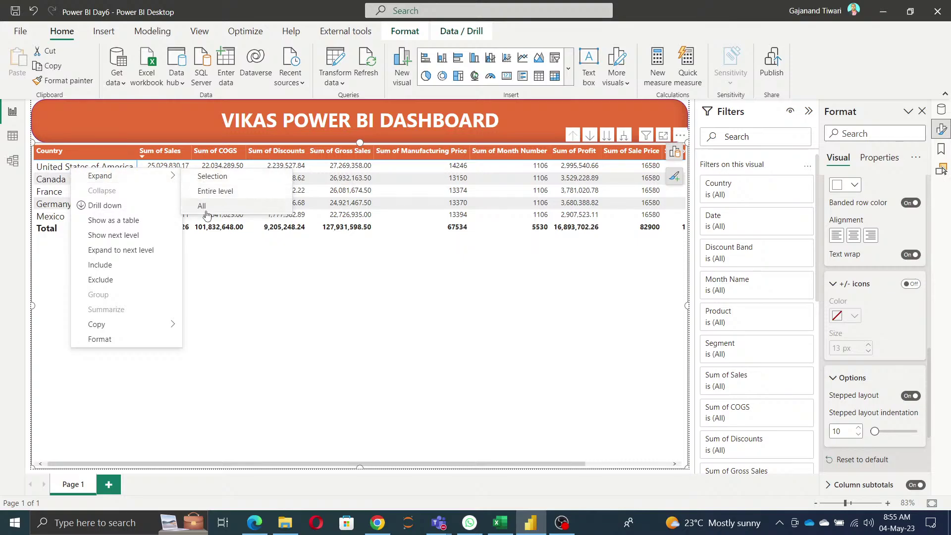
click(206, 210)
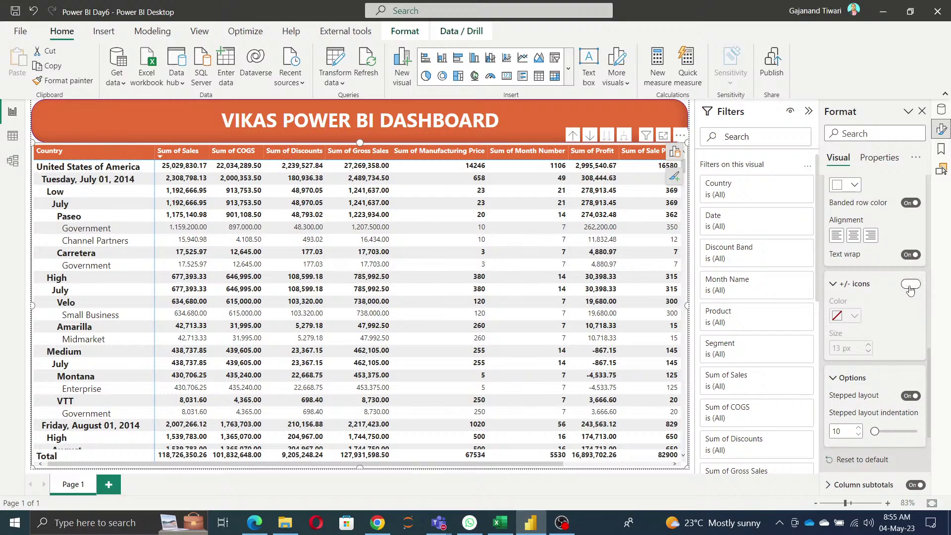
click(910, 286)
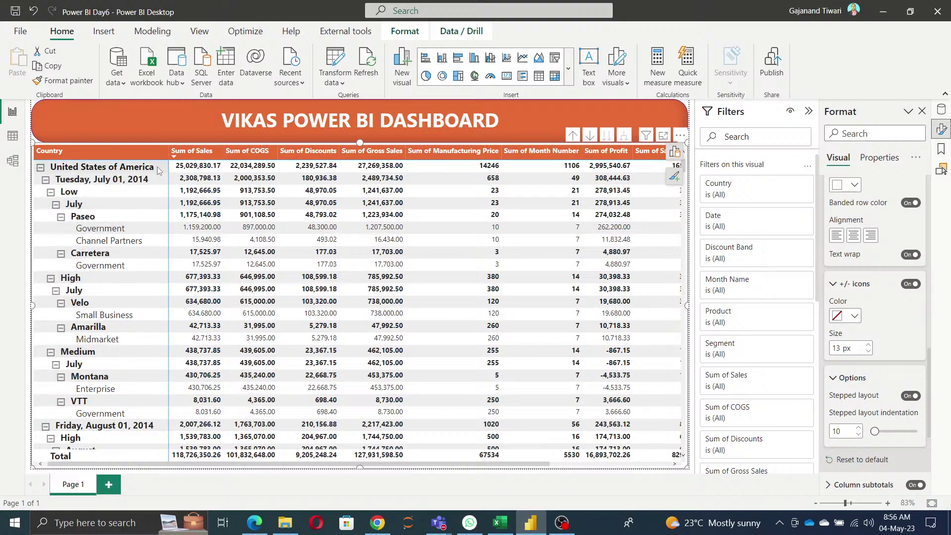
Switch off the stepped layout to view the row fields in separate columns, and switch it back on
click(906, 396)
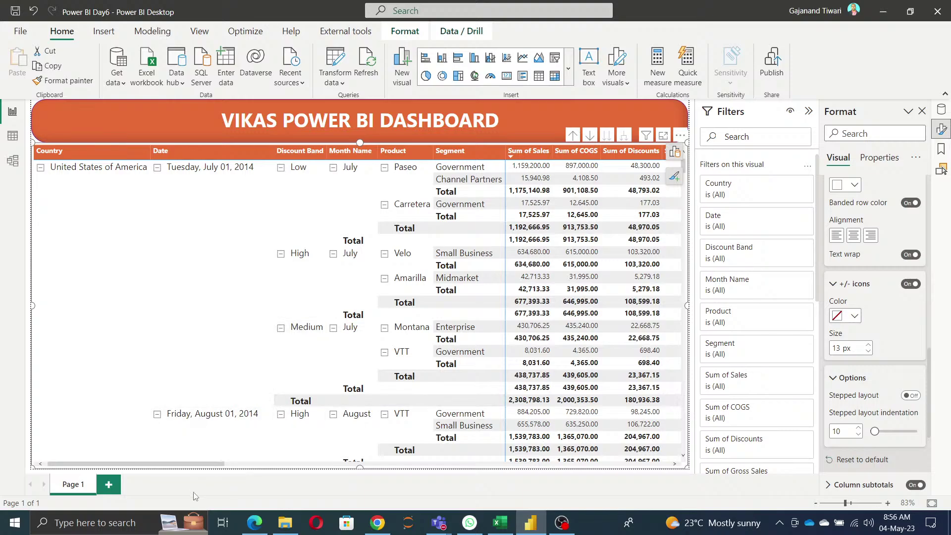
drag(197, 468, 88, 456)
click(913, 396)
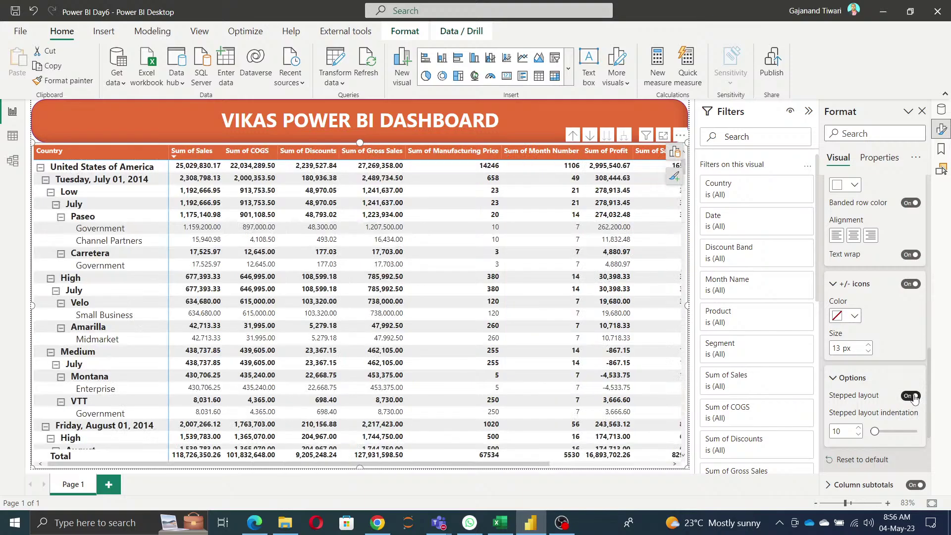
Turn off the matrix's column subtotals and look through the expanded rows
scroll(887, 376, down, 3)
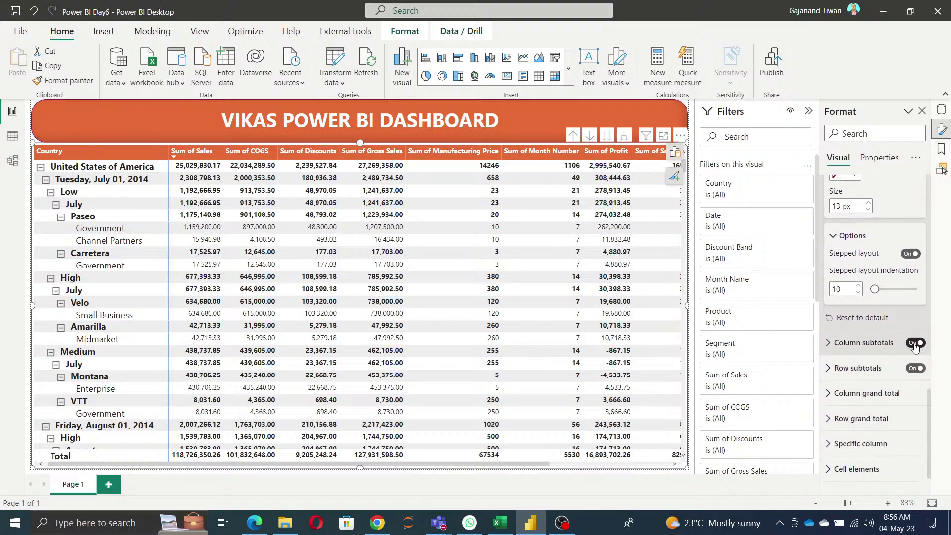
click(915, 342)
scroll(408, 386, down, 10)
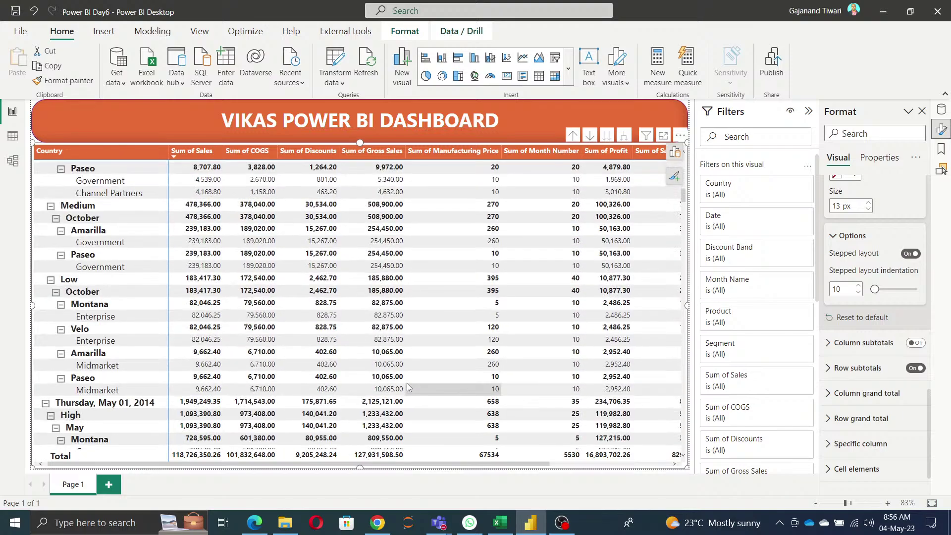
scroll(408, 388, up, 6)
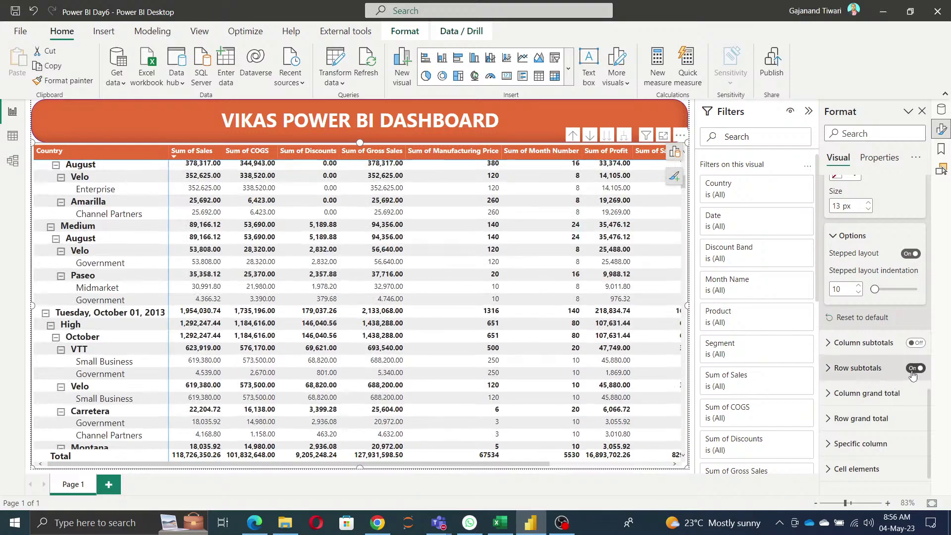
Compare the matrix with row subtotals on and off, leaving them off
click(914, 368)
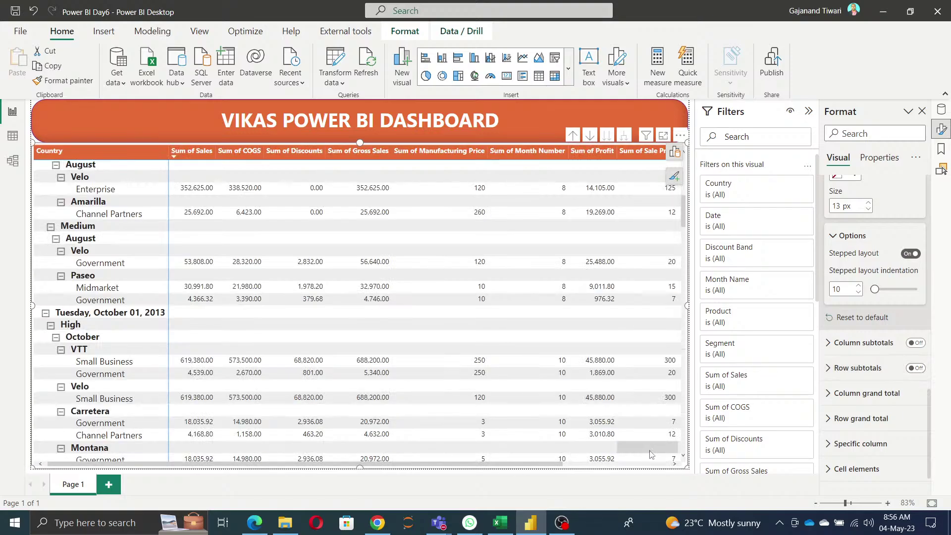
click(916, 368)
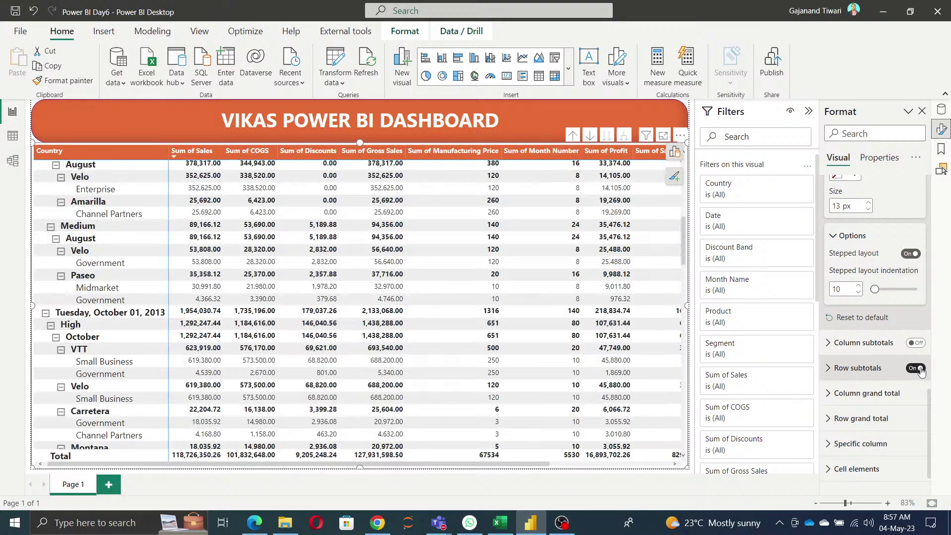
click(916, 368)
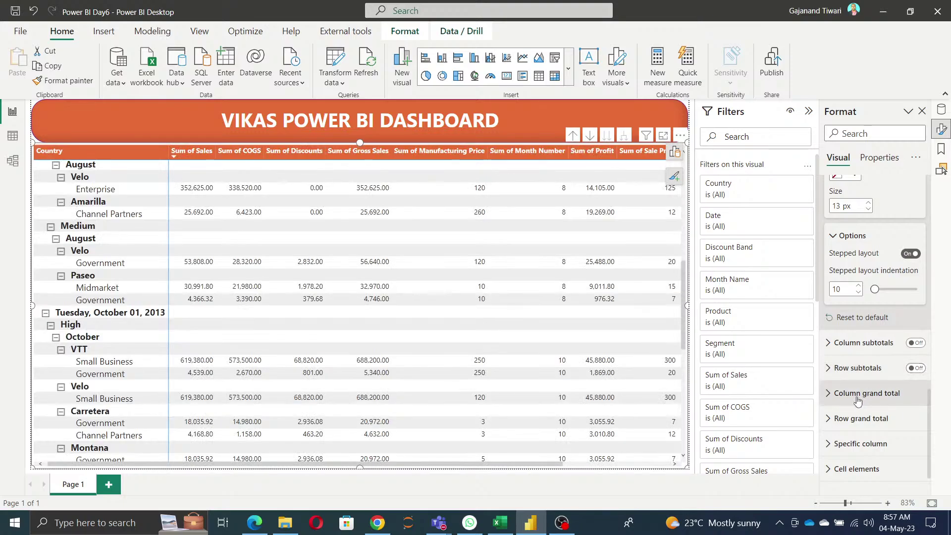
Apply the column grand total's value formatting to its labels
click(897, 394)
scroll(898, 398, down, 2)
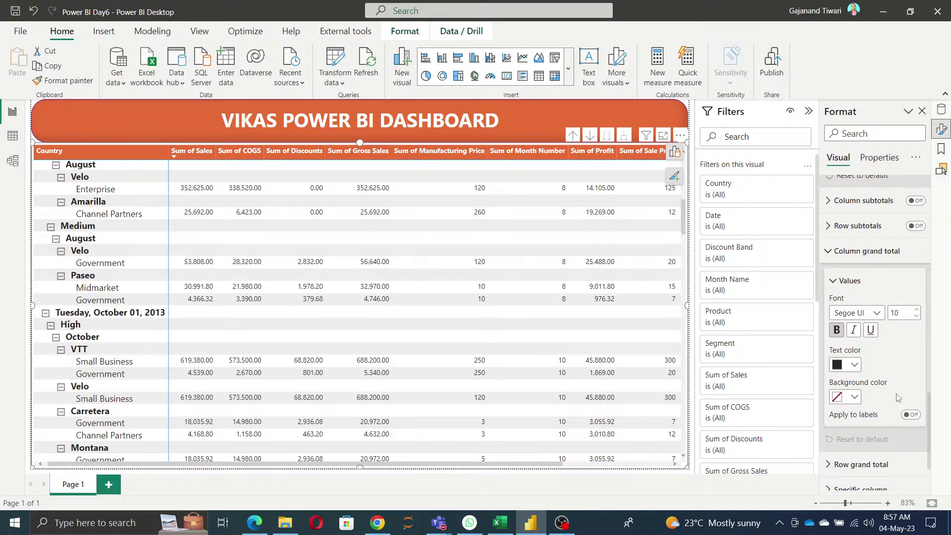
scroll(902, 386, down, 3)
click(913, 330)
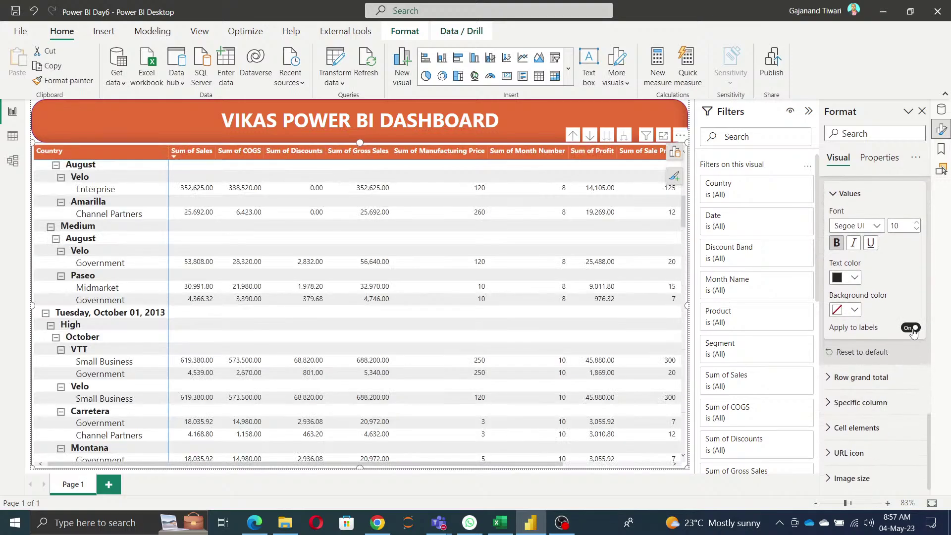
Turn the column subtotals back on and check the matrix's remaining columns and rows for their effect
scroll(912, 329, up, 3)
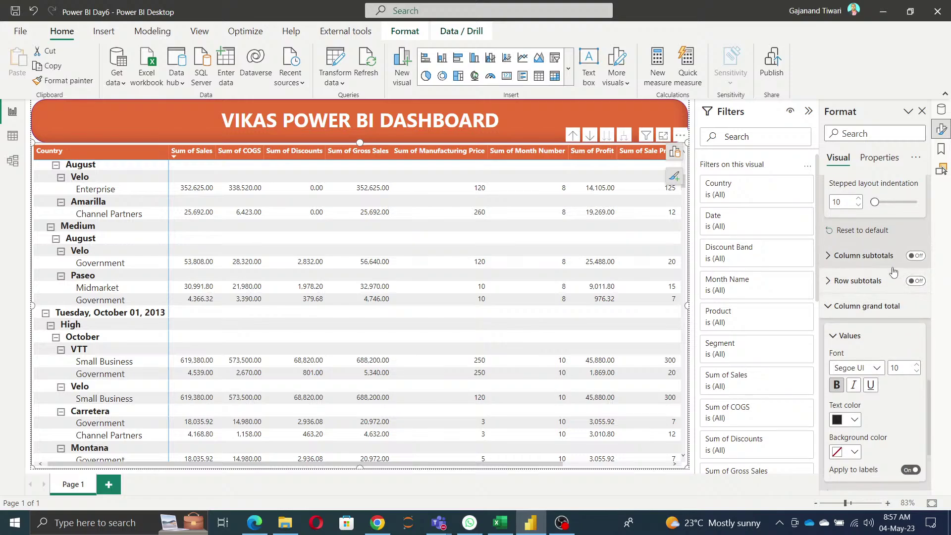
drag(291, 464, 631, 458)
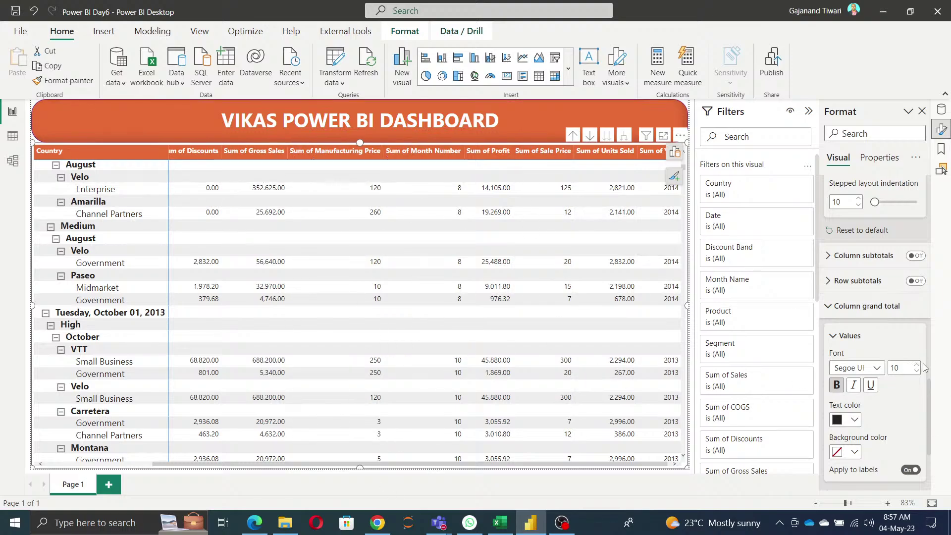
click(917, 256)
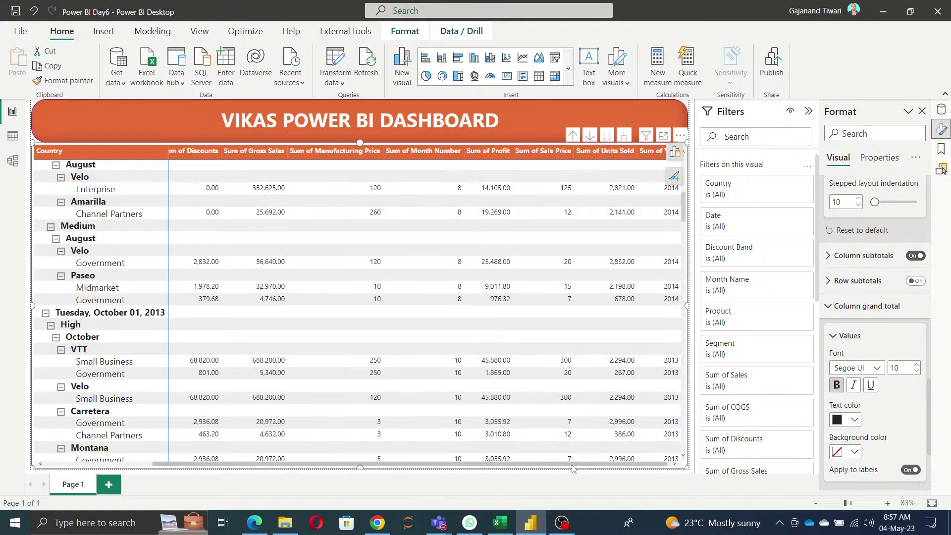
scroll(263, 376, down, 3)
scroll(263, 380, up, 6)
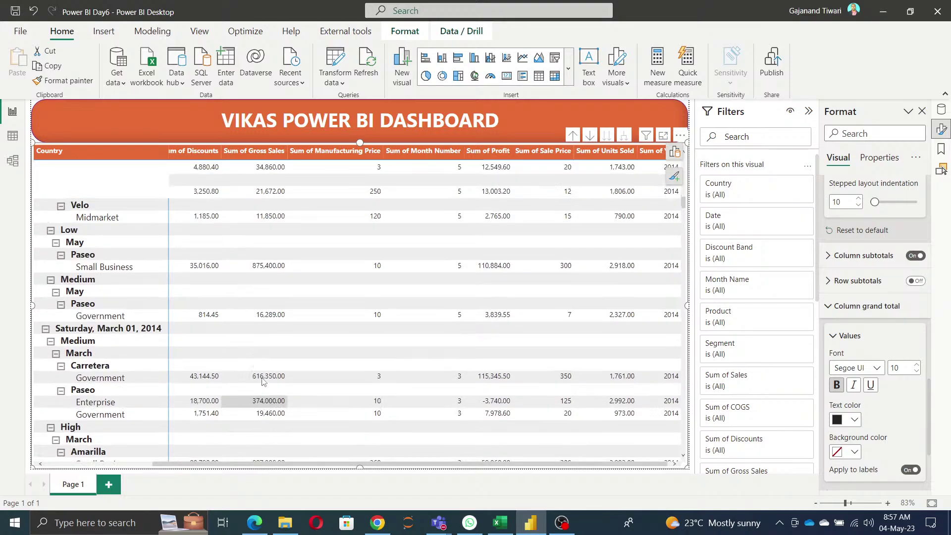
scroll(272, 376, up, 10)
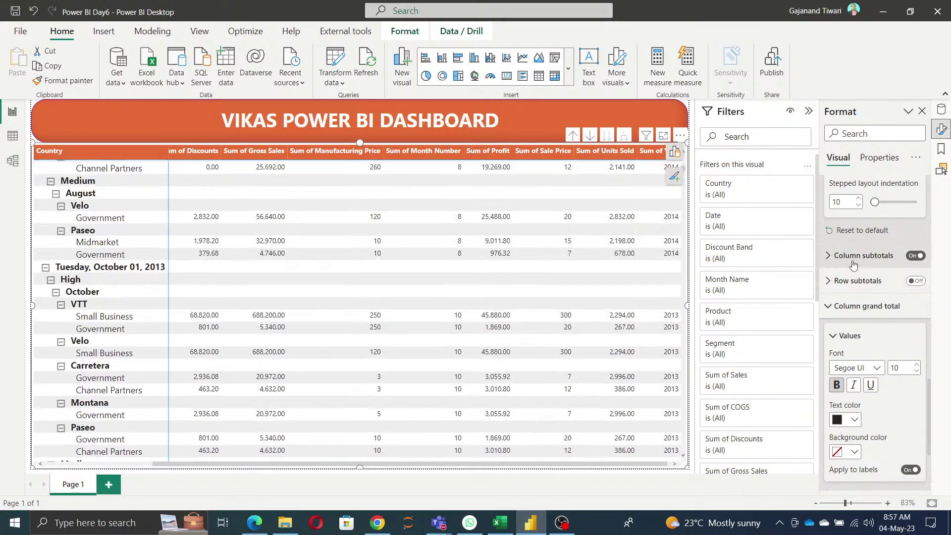
Examine the column subtotals settings, including the subtotal label and the font and color options for values
click(853, 263)
scroll(916, 307, down, 4)
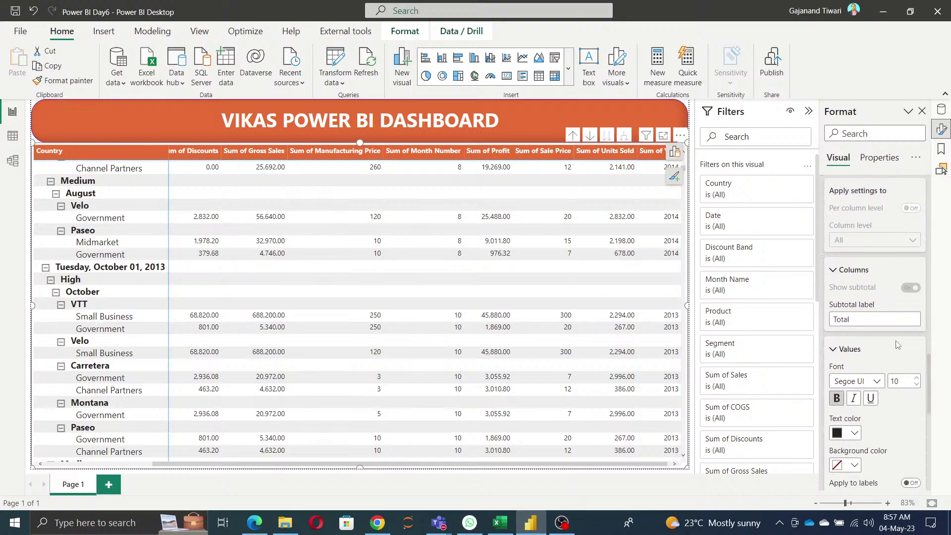
scroll(898, 344, down, 2)
double_click(883, 272)
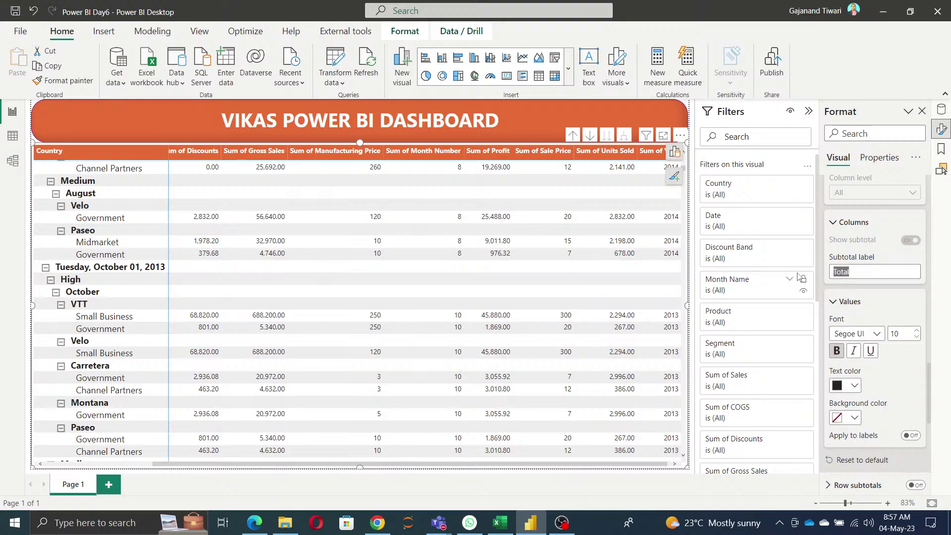
click(883, 300)
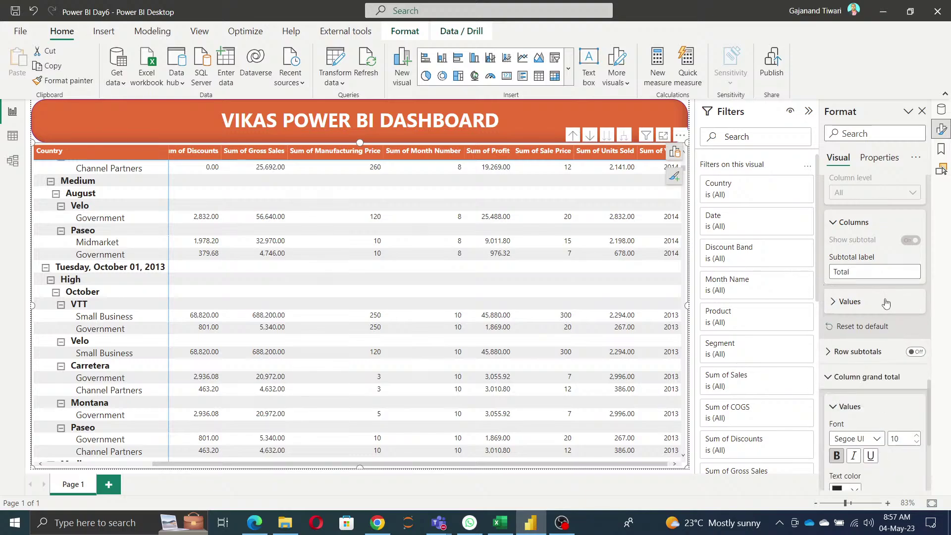
scroll(857, 278, down, 2)
click(850, 255)
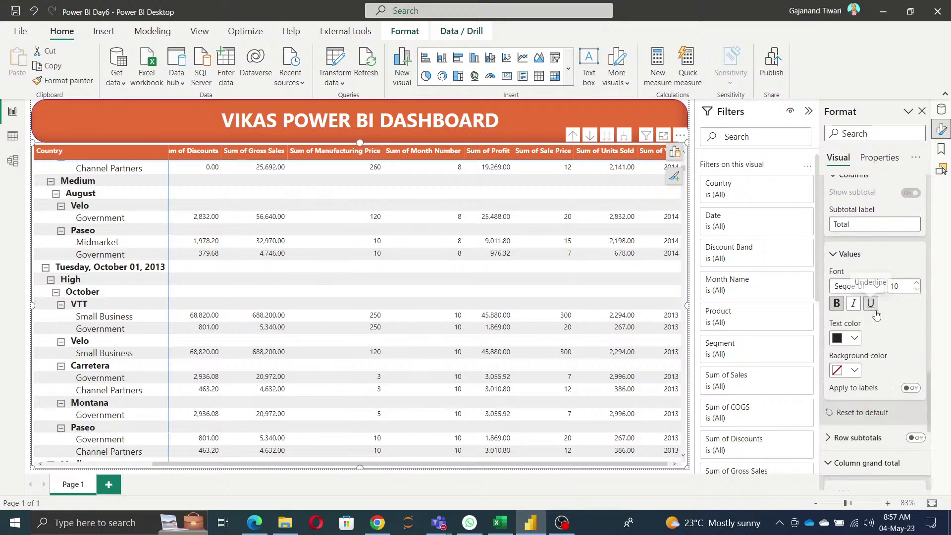
scroll(888, 378, down, 2)
scroll(889, 378, down, 4)
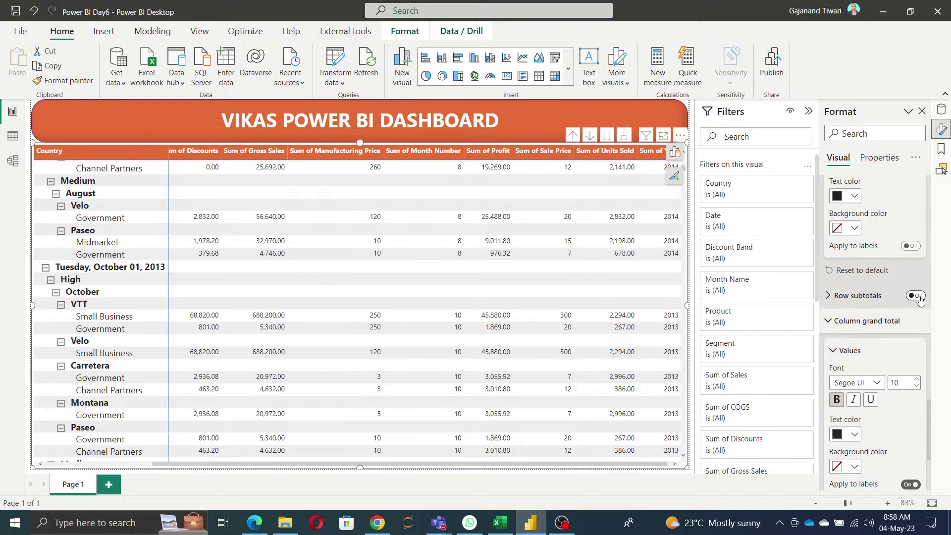
scroll(908, 251, up, 2)
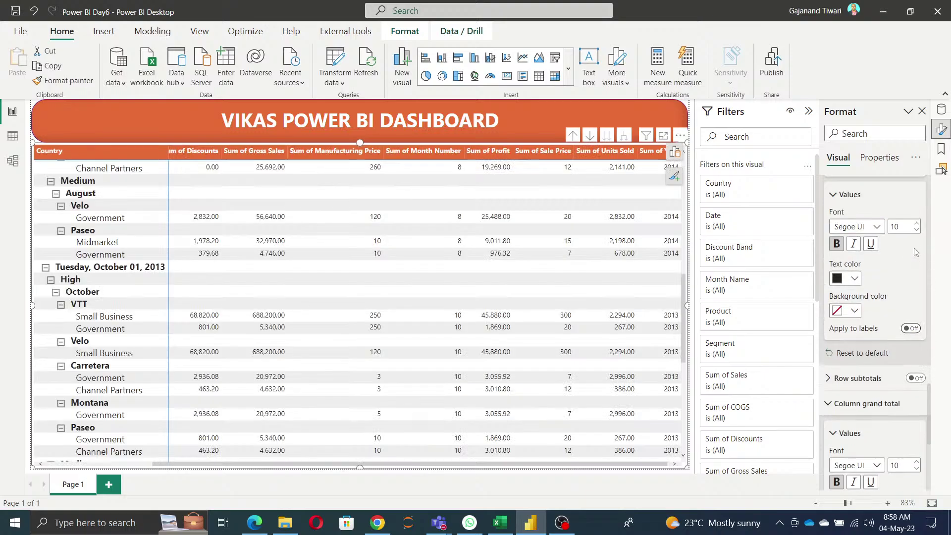
click(911, 340)
scroll(916, 317, down, 3)
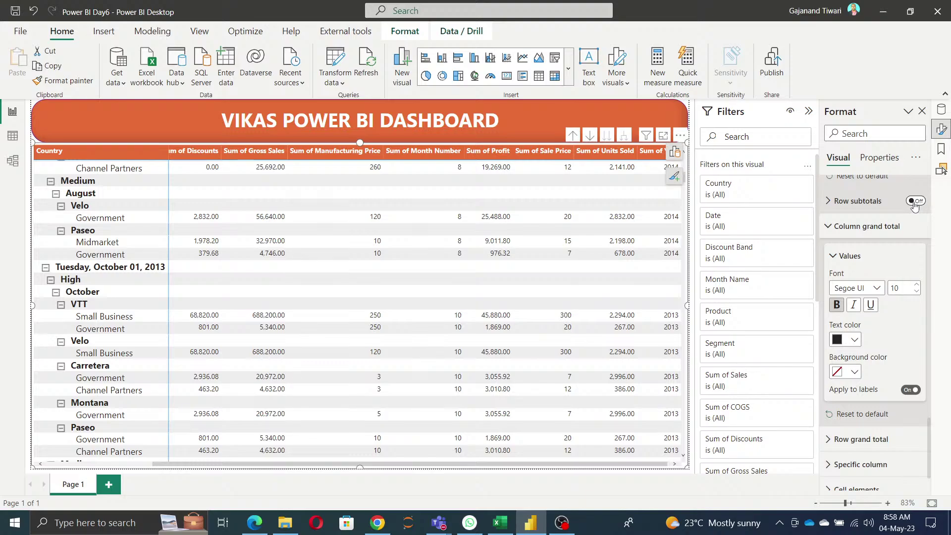
scroll(915, 205, up, 6)
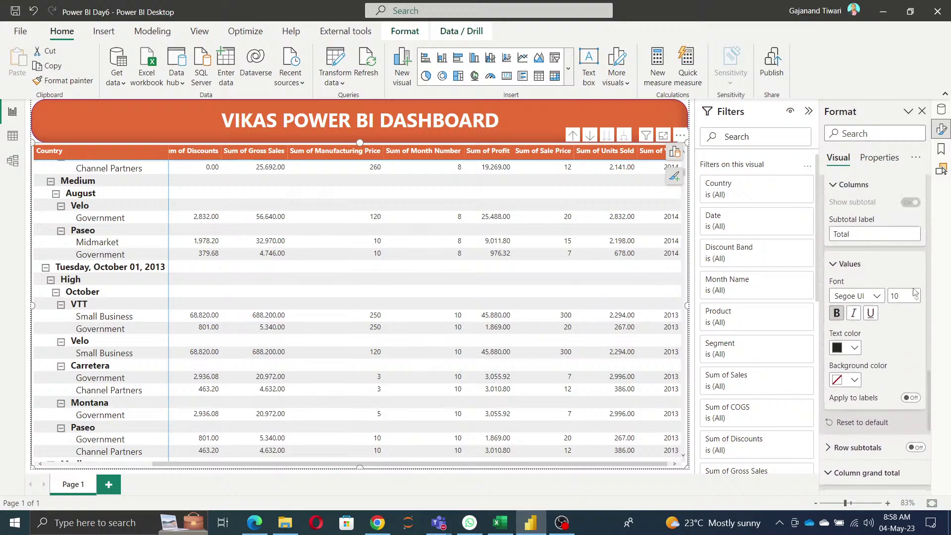
scroll(911, 289, up, 1)
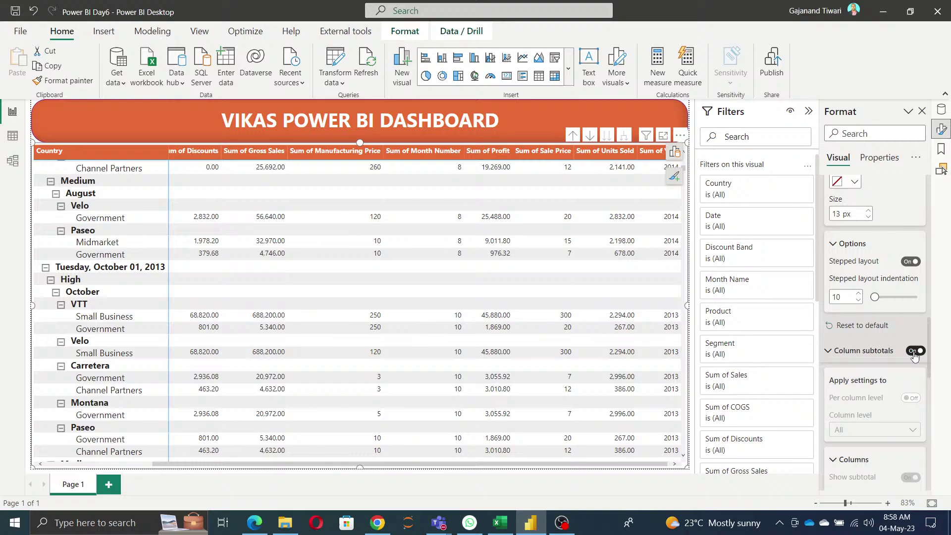
Turn the matrix's column subtotals off and its row subtotals on
click(828, 352)
click(915, 351)
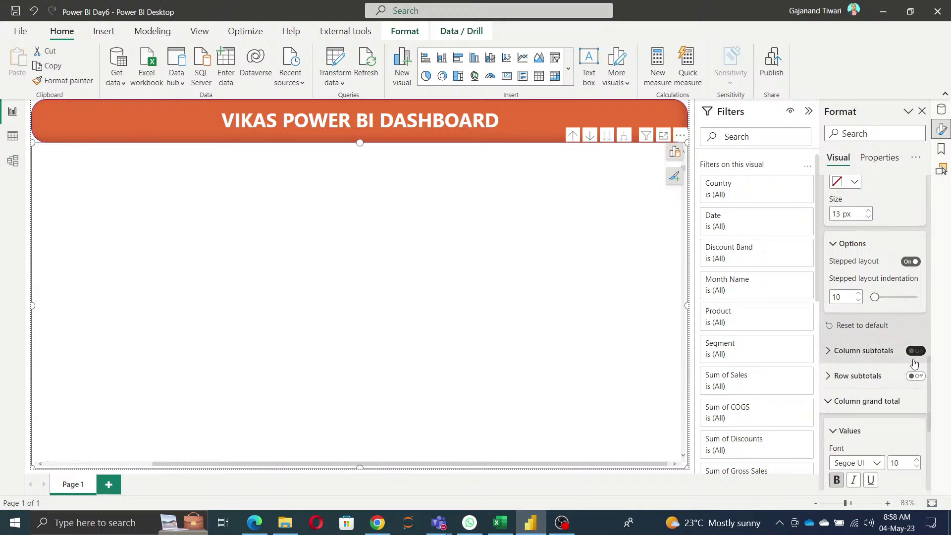
click(917, 378)
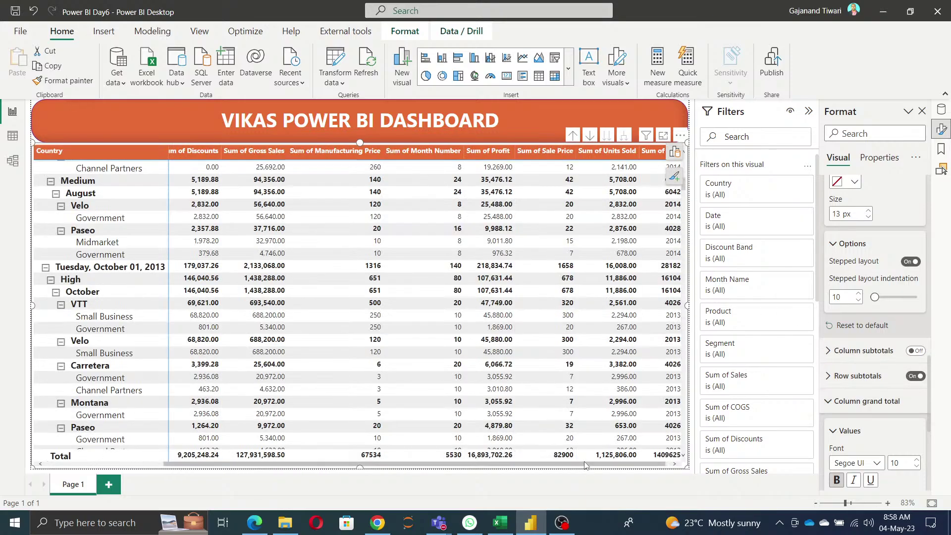
scroll(886, 399, up, 3)
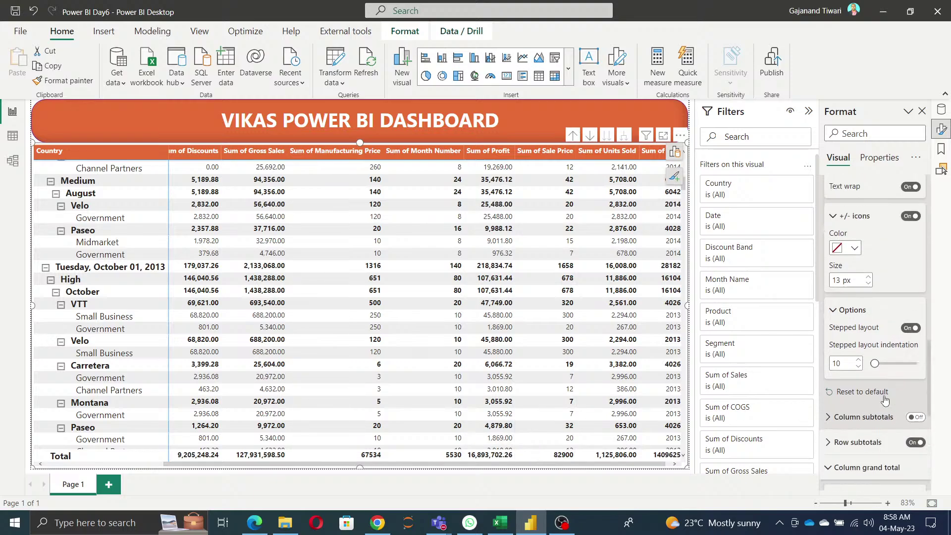
Examine the value font, color and label options for the matrix's column grand total and row grand total
scroll(885, 398, up, 5)
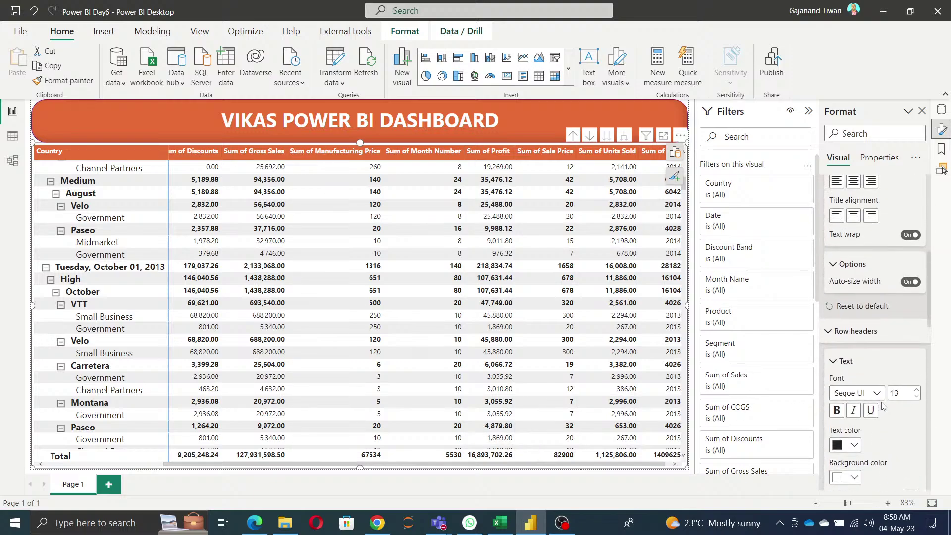
click(825, 337)
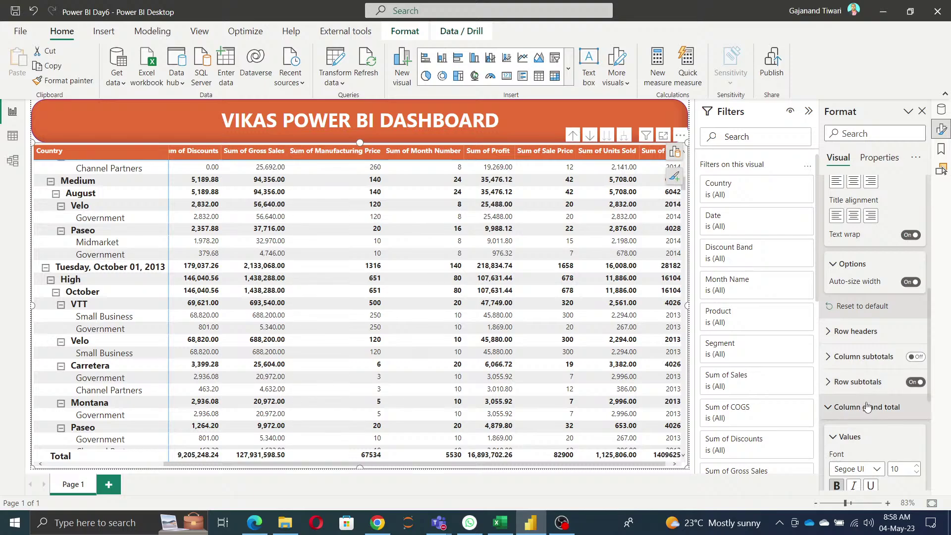
scroll(876, 392, down, 6)
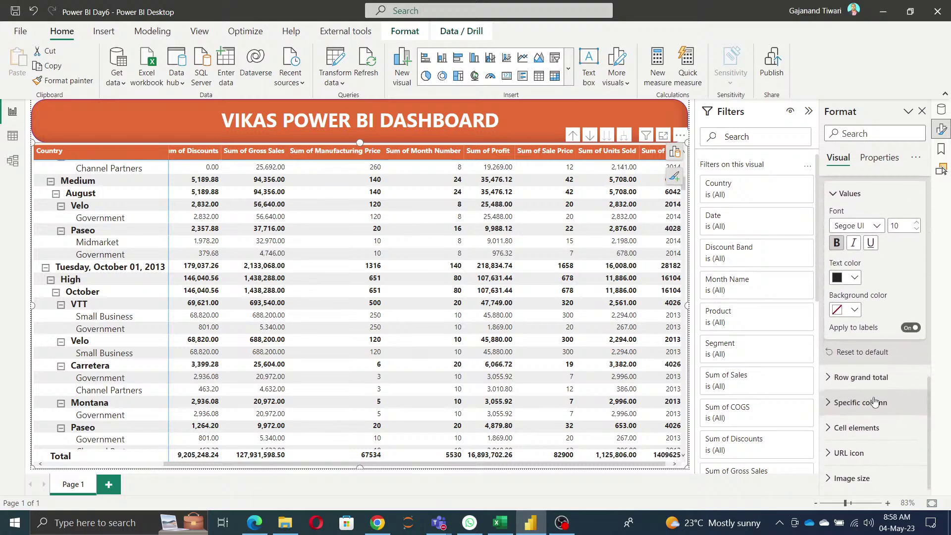
click(872, 378)
scroll(883, 396, down, 3)
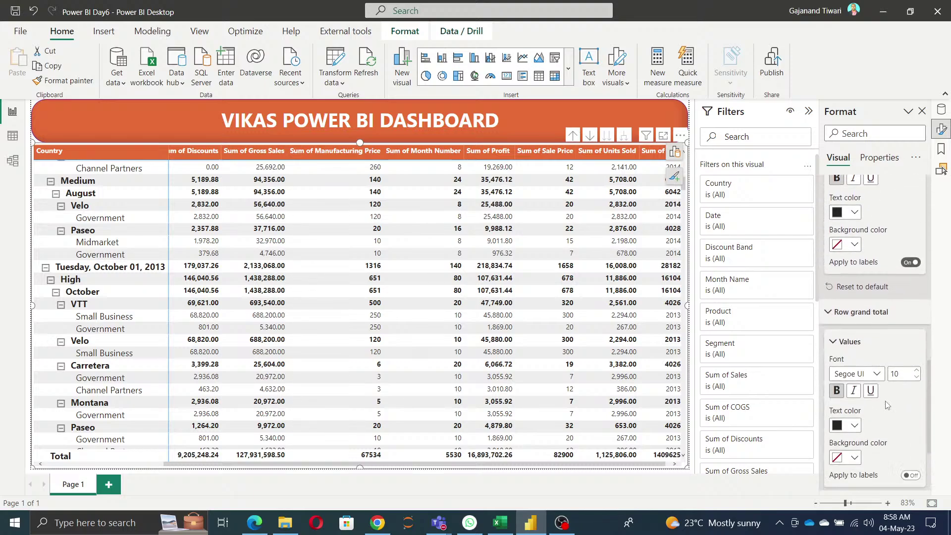
scroll(885, 402, down, 1)
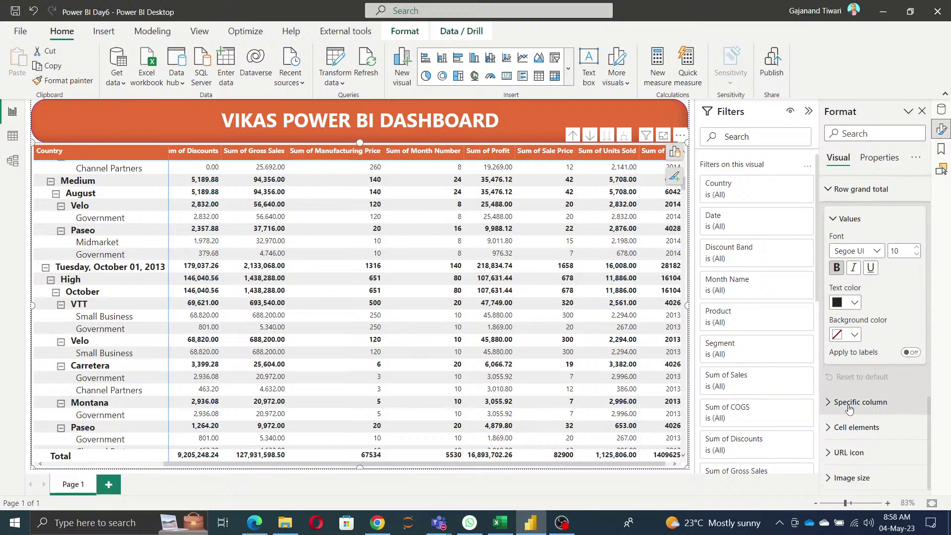
Apply the specific column settings for Sum of Sales to its total as well, leaving the header excluded
click(911, 408)
scroll(912, 406, down, 4)
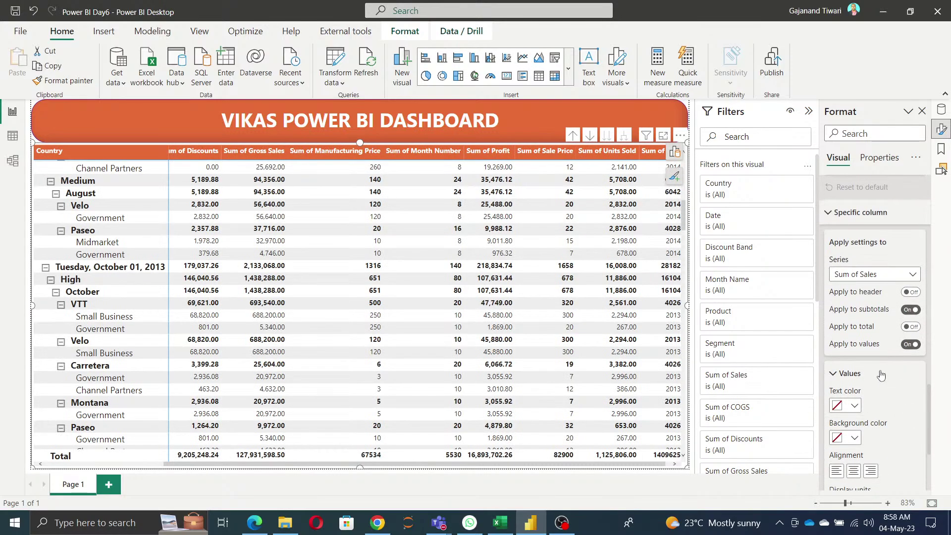
click(886, 275)
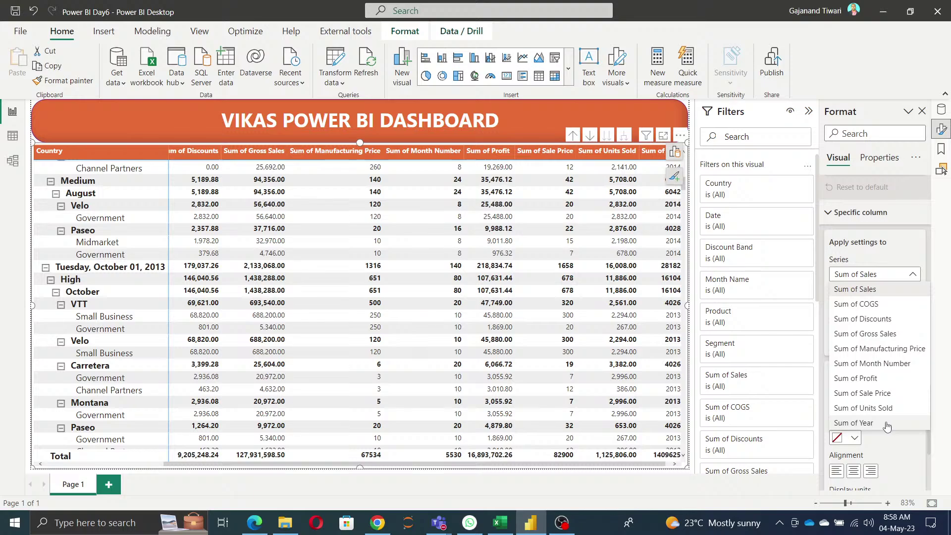
click(897, 453)
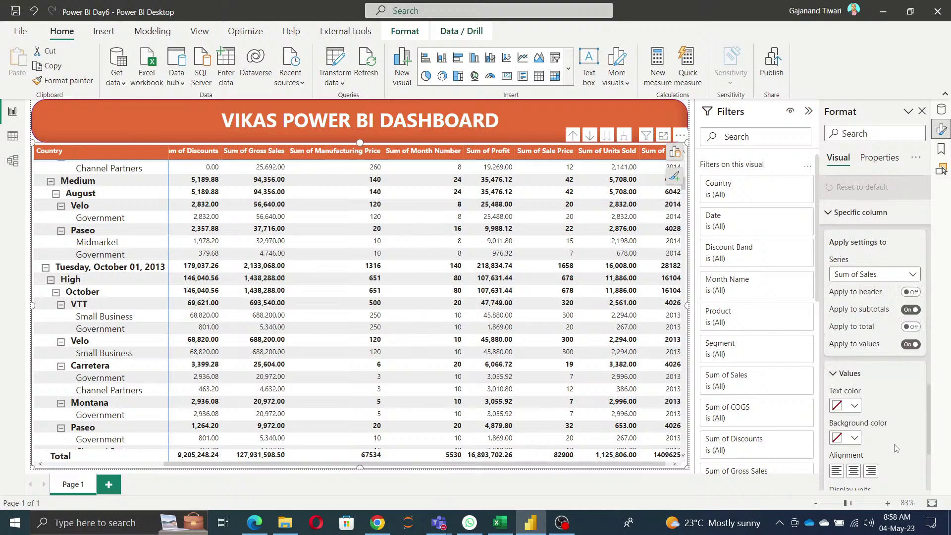
click(911, 292)
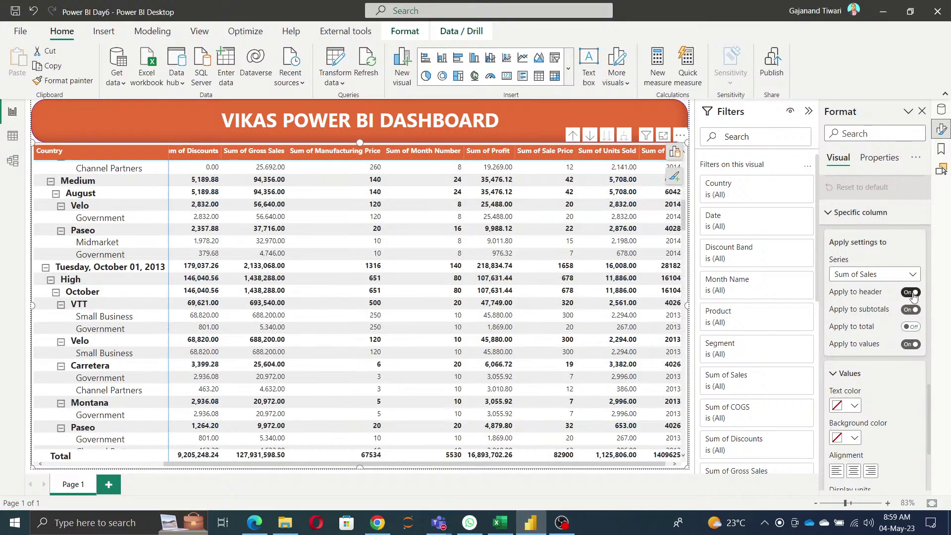
click(912, 293)
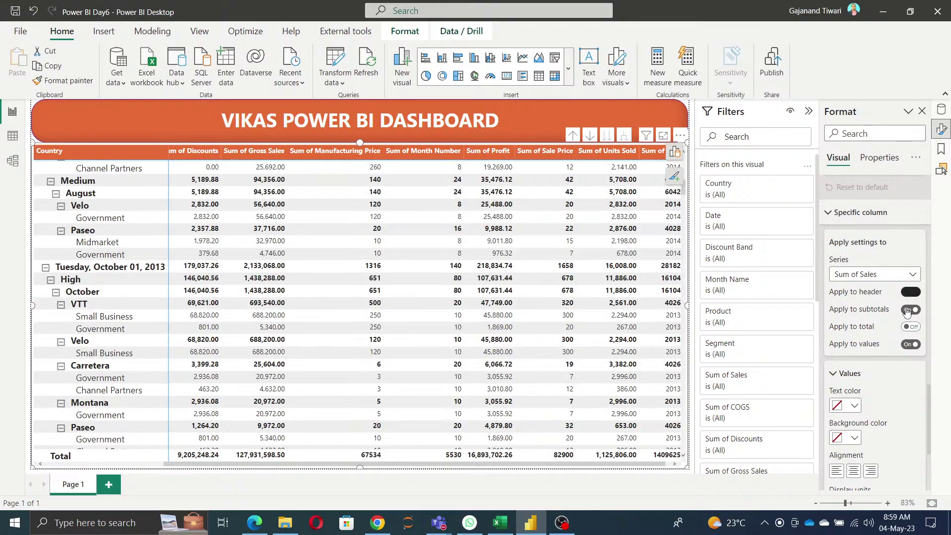
click(912, 327)
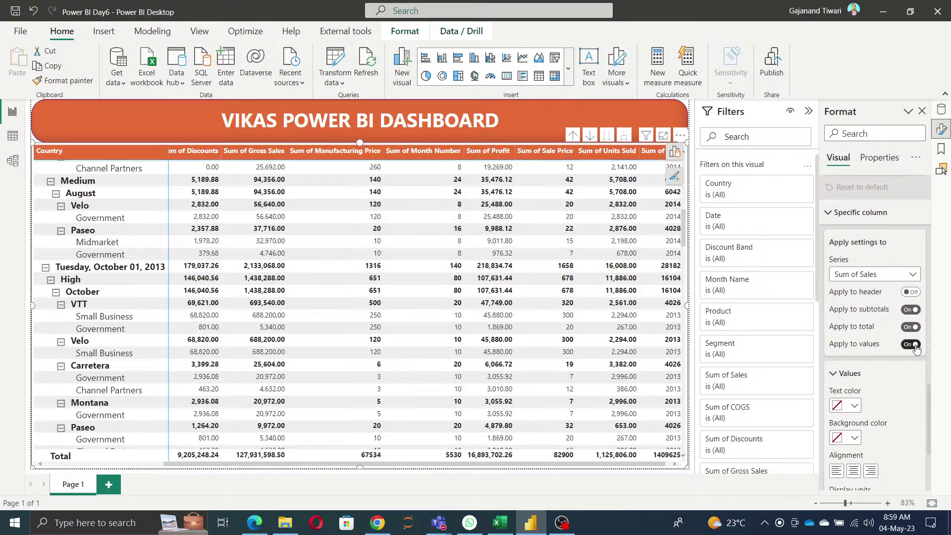
Turn on the matrix's title and set its text to "Sales Report"
scroll(887, 406, down, 3)
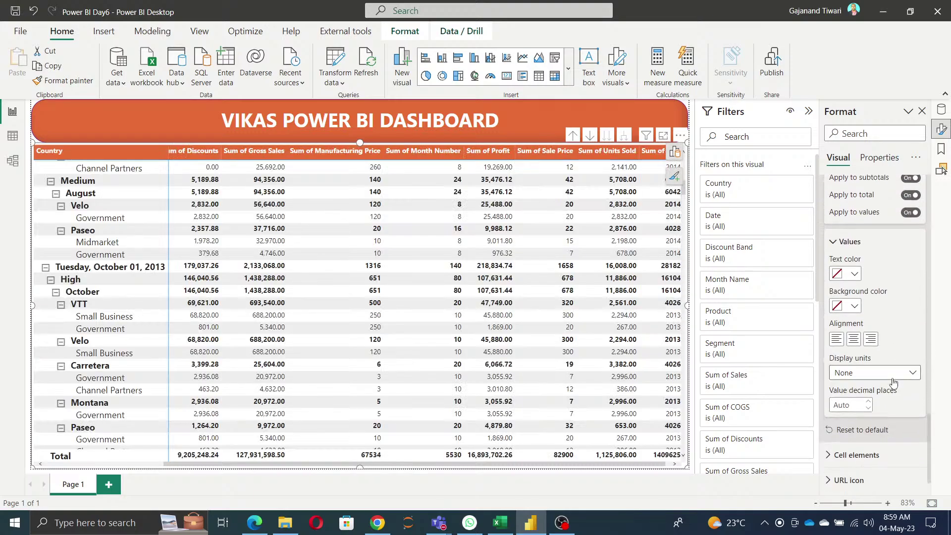
scroll(878, 418, up, 6)
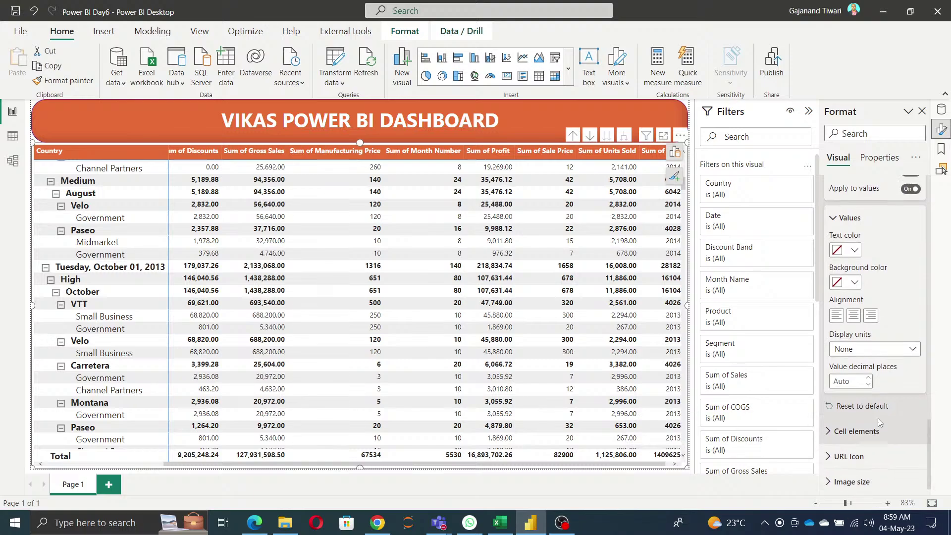
scroll(878, 379, up, 5)
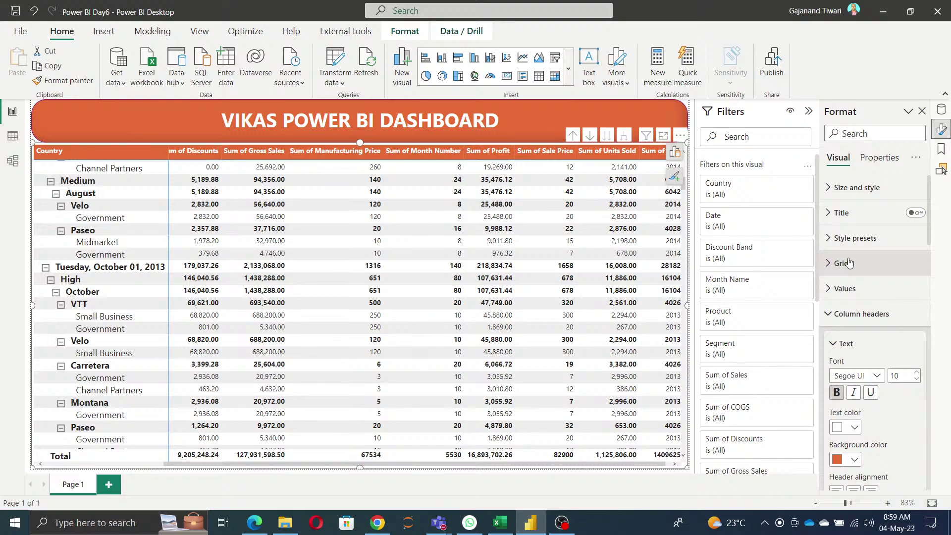
click(847, 213)
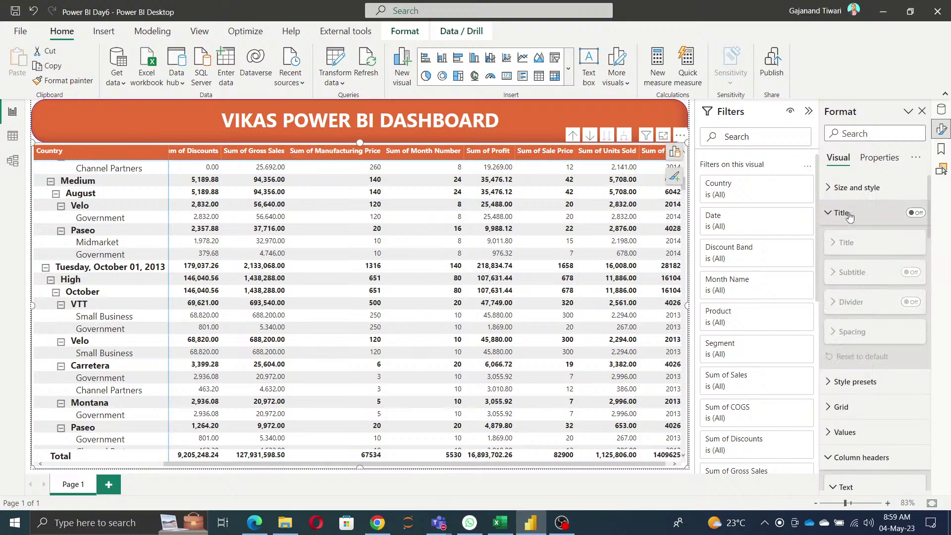
click(916, 213)
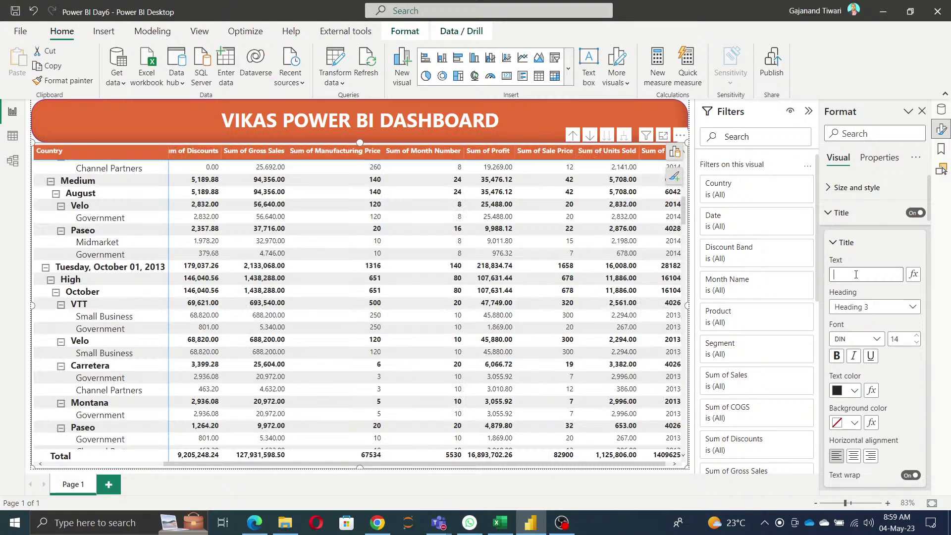
key(BackSpace)
text(Sales Report)
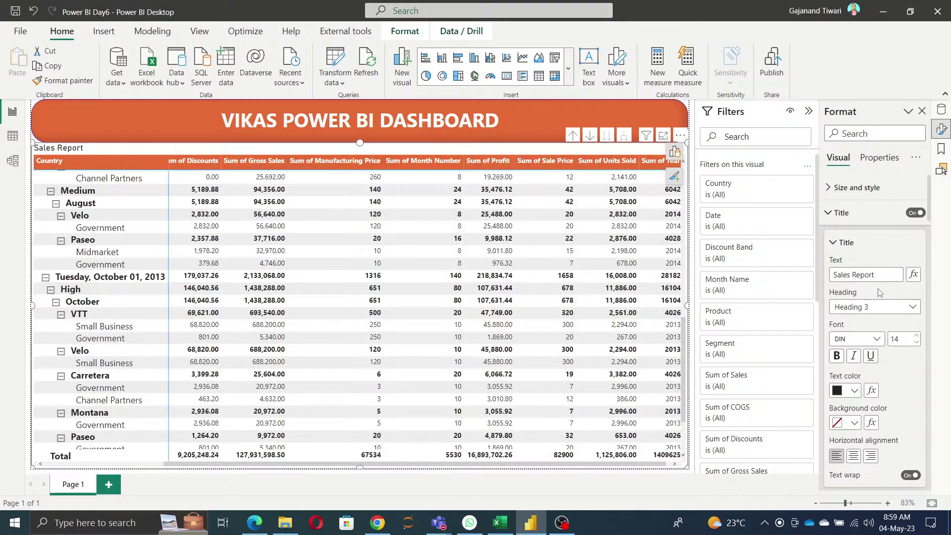
Make the matrix title bold and set its font to Arial Black
click(837, 356)
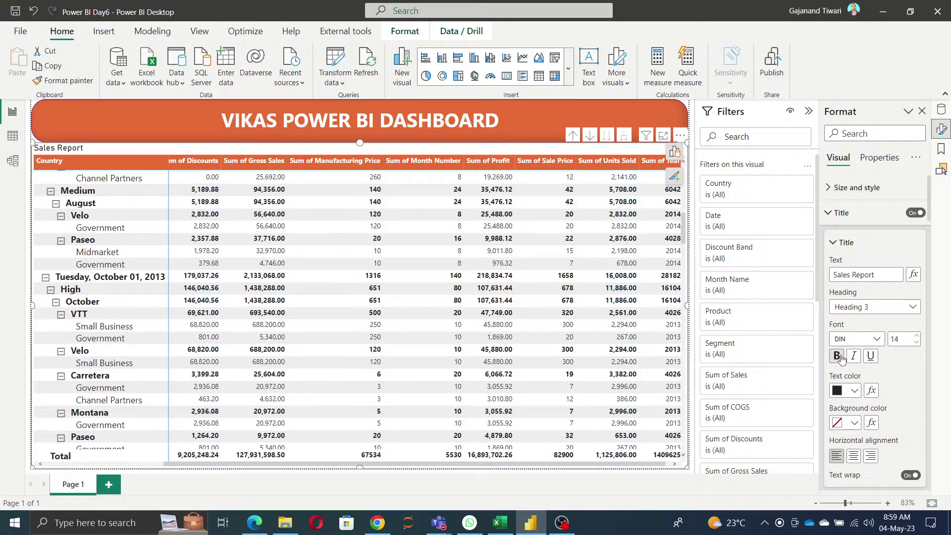
click(869, 340)
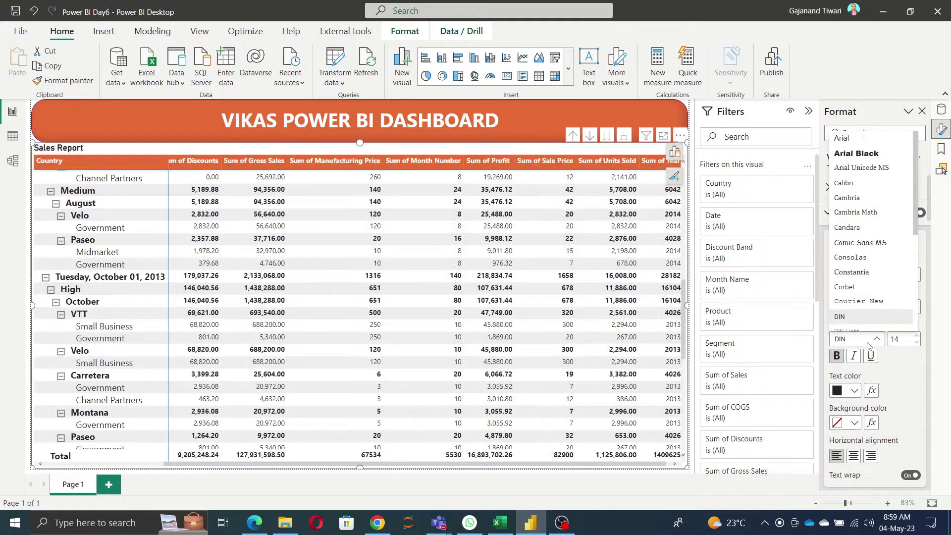
click(856, 154)
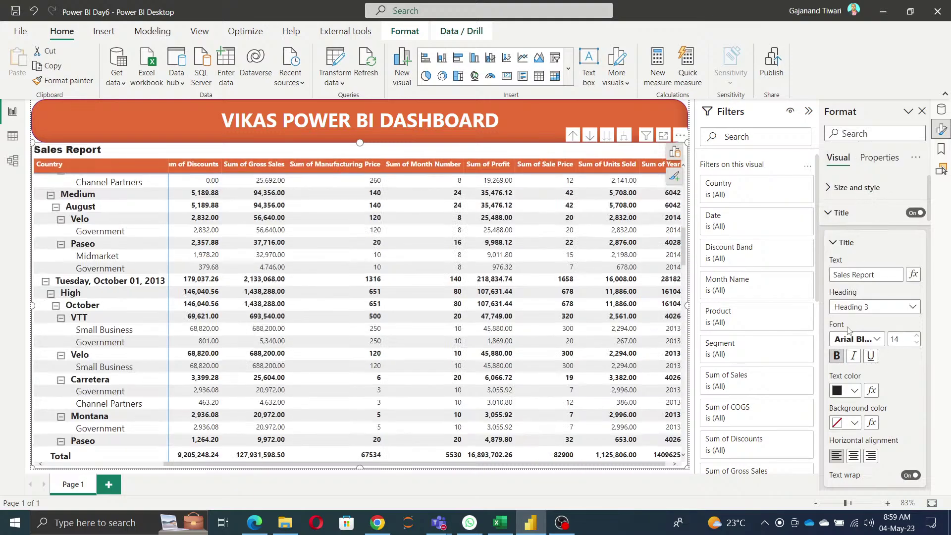
Give the matrix title white text on an orange background matching the dashboard banner
scroll(849, 322, down, 2)
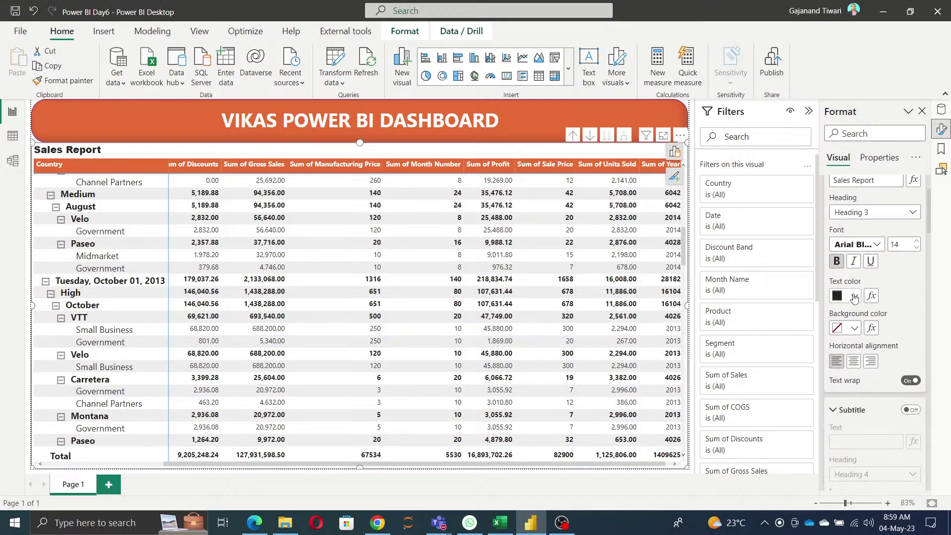
click(854, 297)
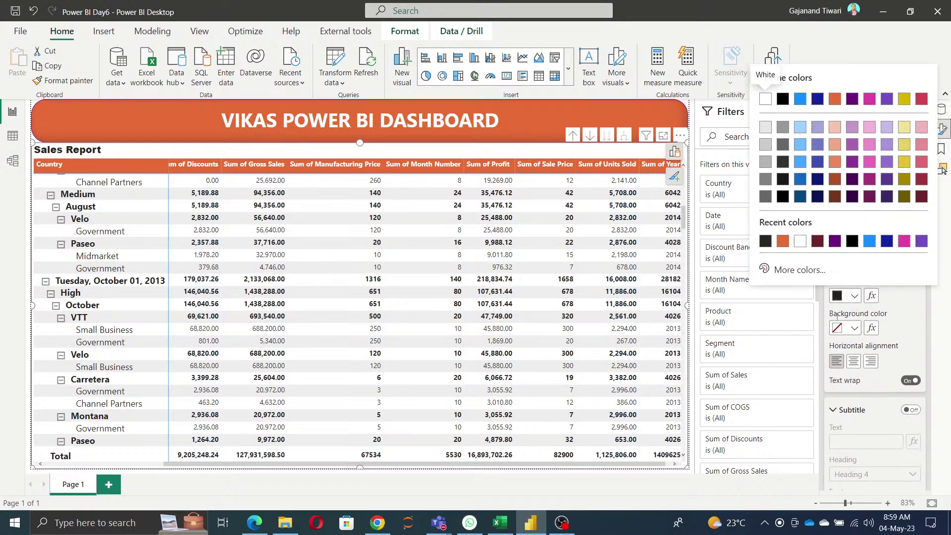
click(766, 99)
click(854, 328)
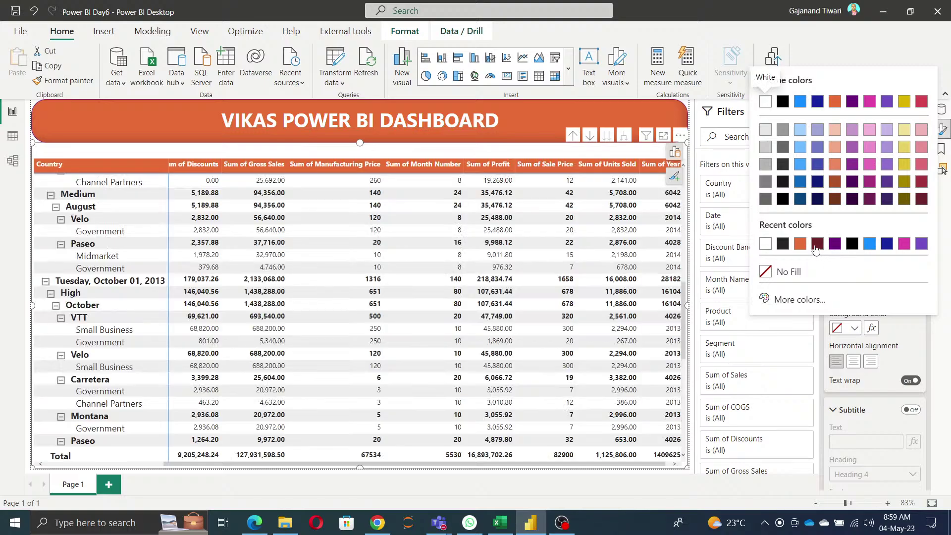
click(800, 245)
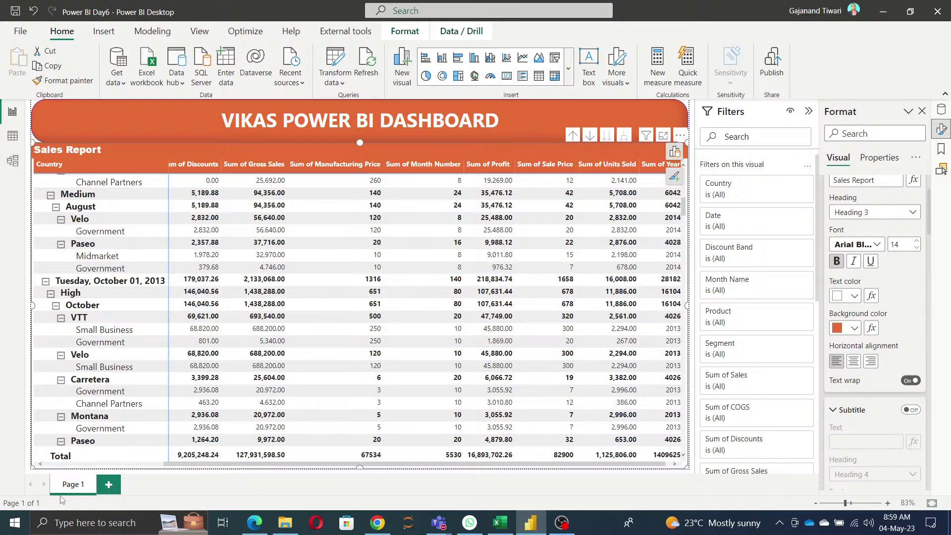
Rename the report page as Matrix
double_click(73, 487)
text(MAt)
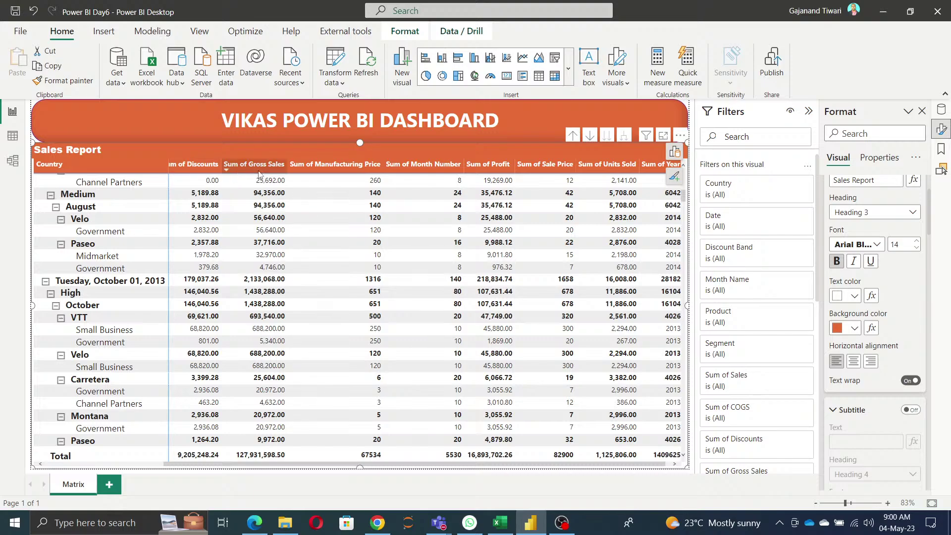
Look through the matrix's general properties and the subtitle, divider and spacing options of its title
scroll(909, 294, up, 2)
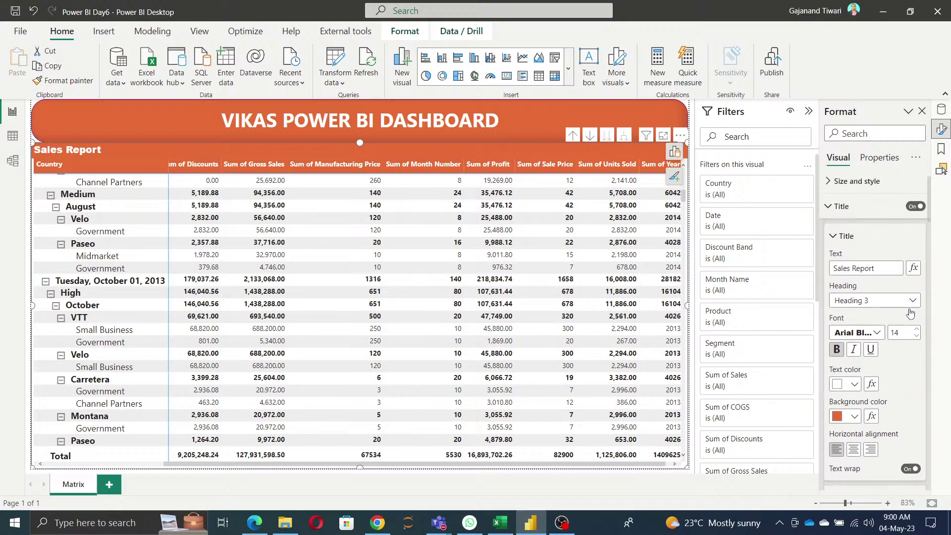
click(880, 157)
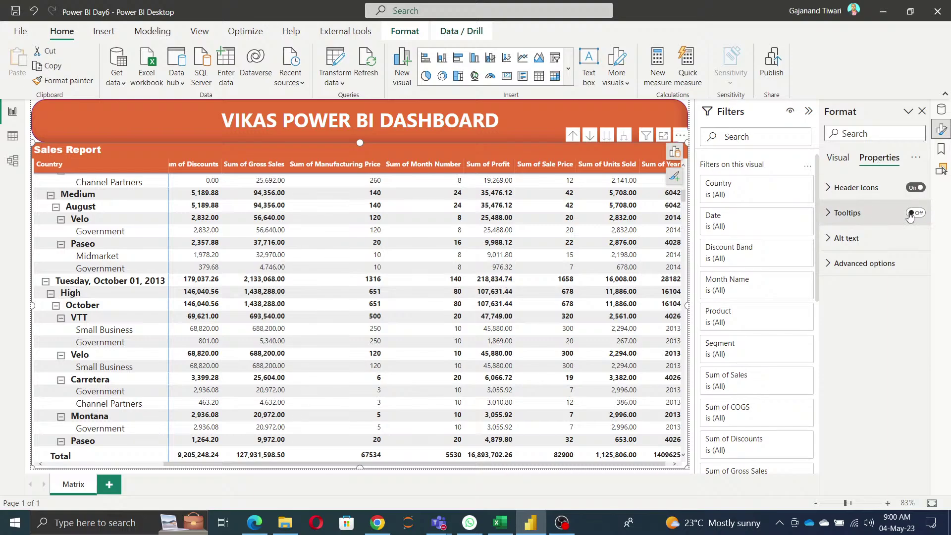
click(840, 158)
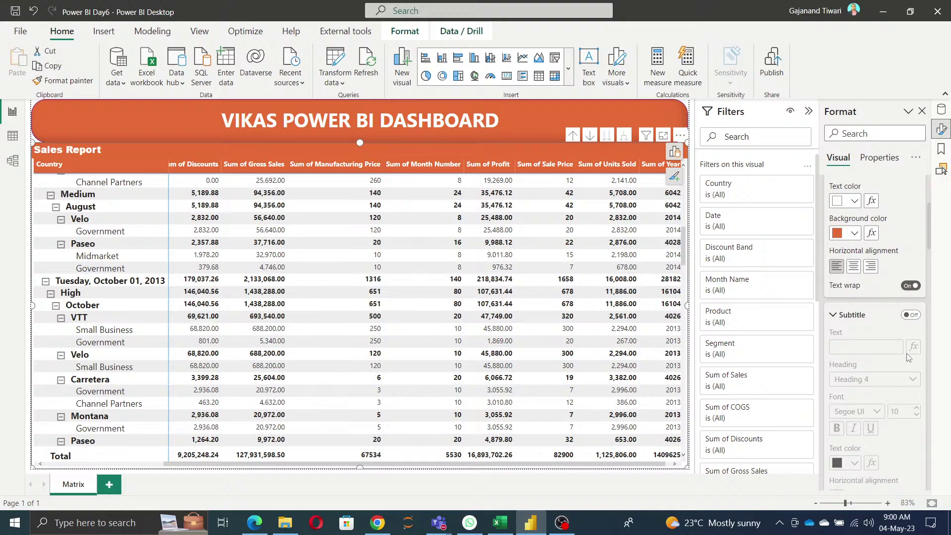
scroll(908, 355, down, 5)
scroll(909, 355, down, 4)
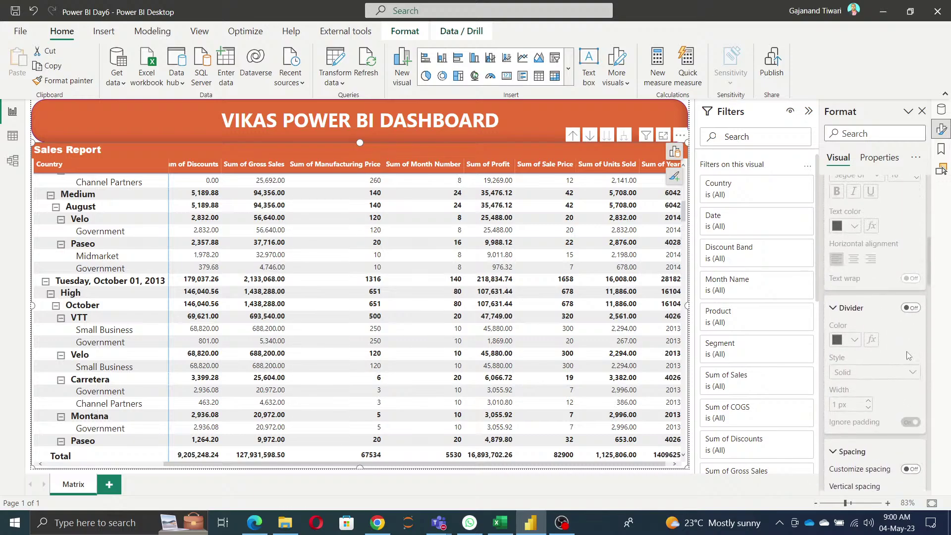
scroll(908, 355, down, 1)
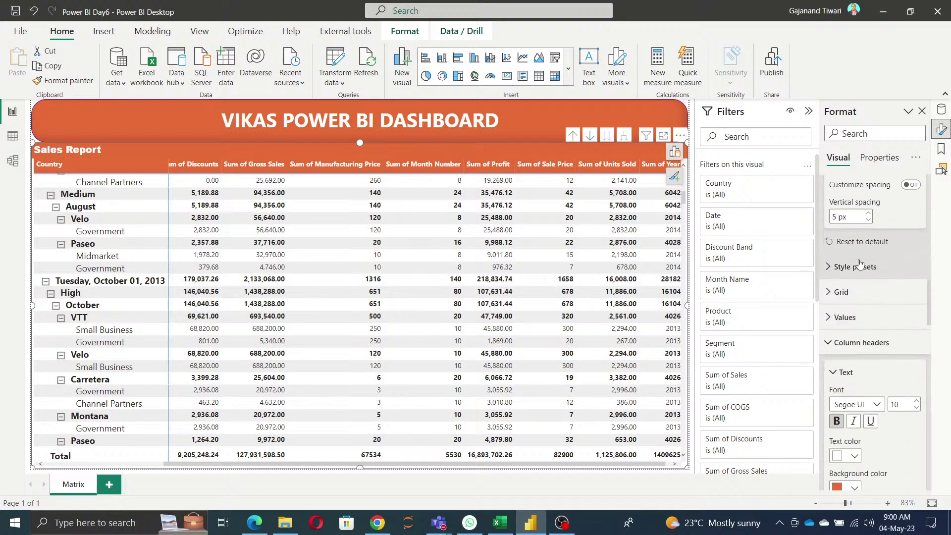
Try the Bold header style preset on the matrix
click(865, 266)
click(885, 297)
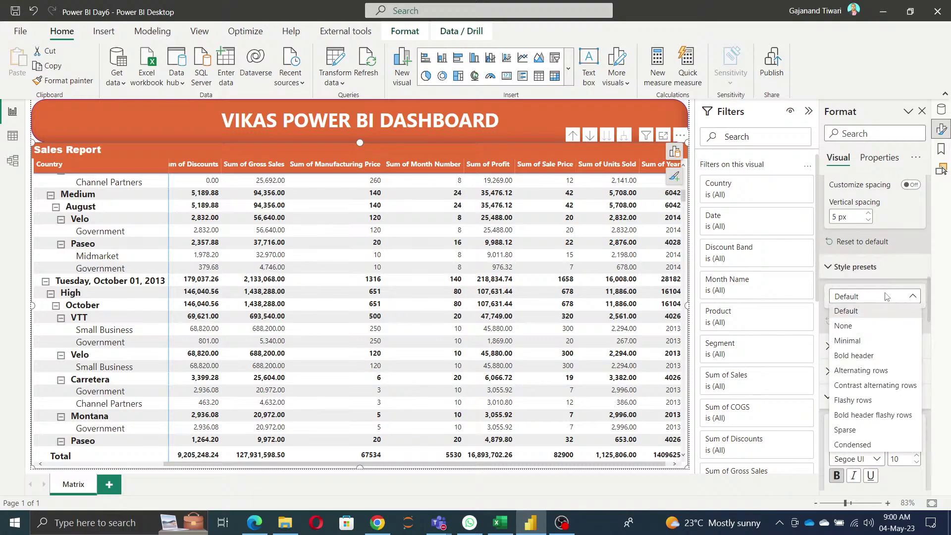
click(868, 356)
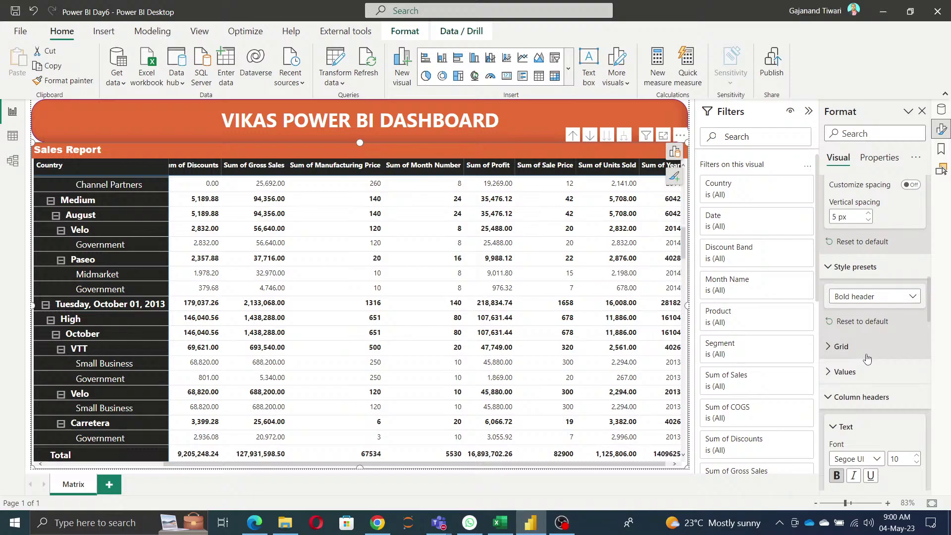
Try the Alternating rows style preset on the matrix and settle on Bold header flashy rows
click(881, 297)
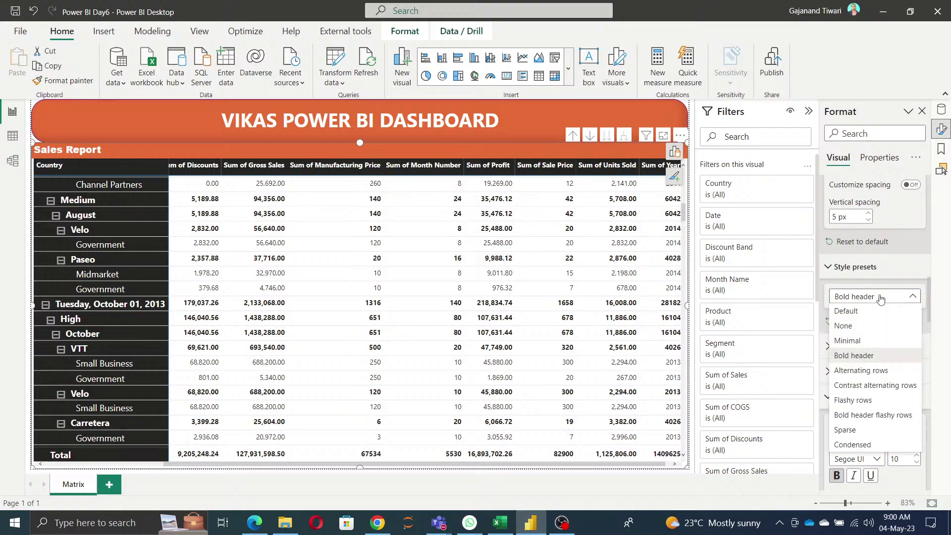
click(873, 375)
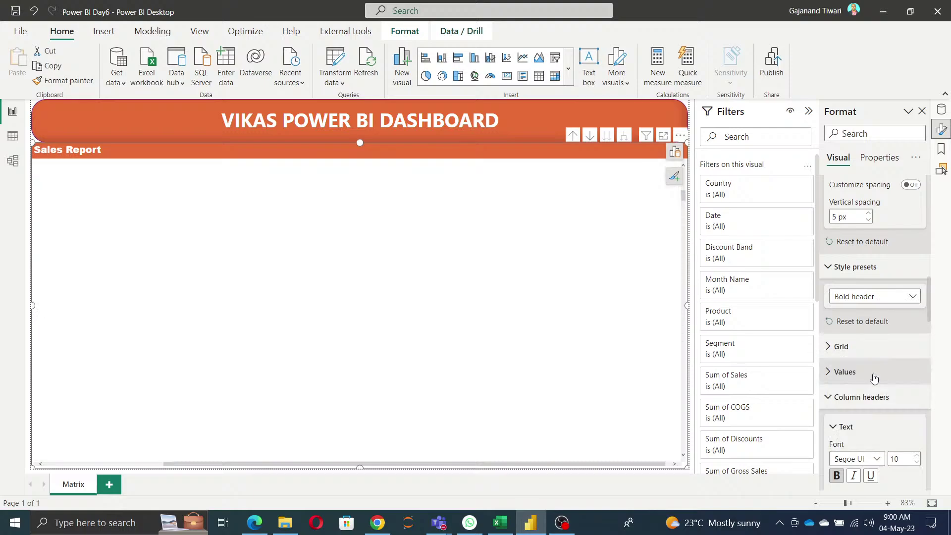
click(873, 297)
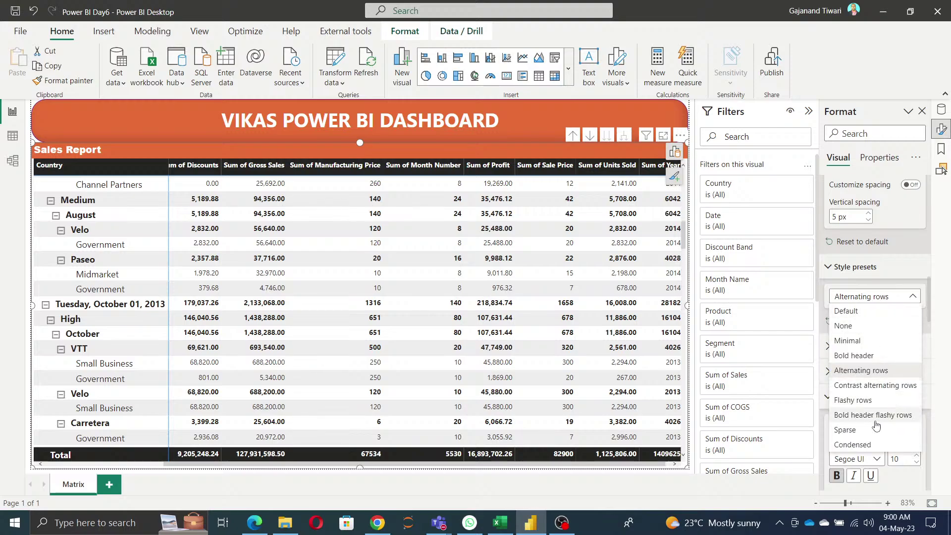
click(872, 416)
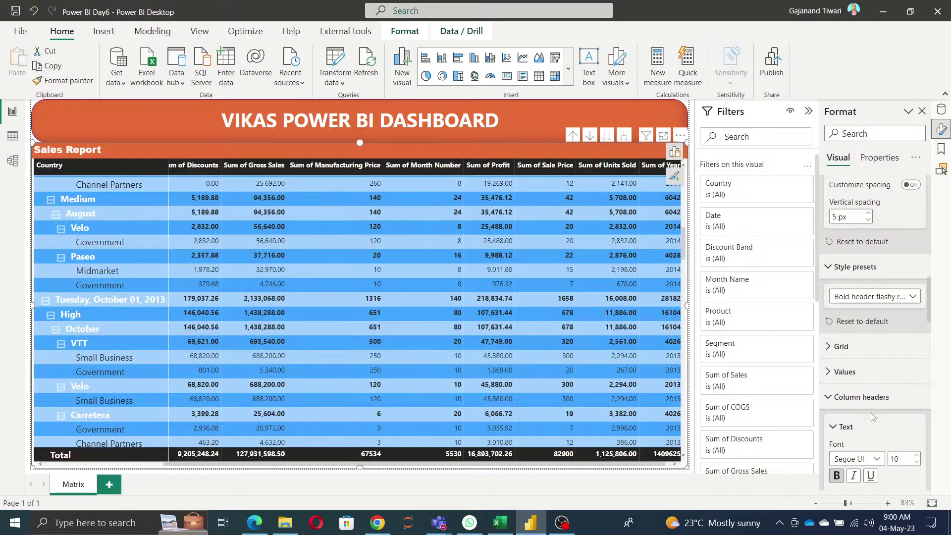
Turn on the matrix's horizontal gridlines and set their width to 4
click(875, 351)
scroll(900, 366, down, 3)
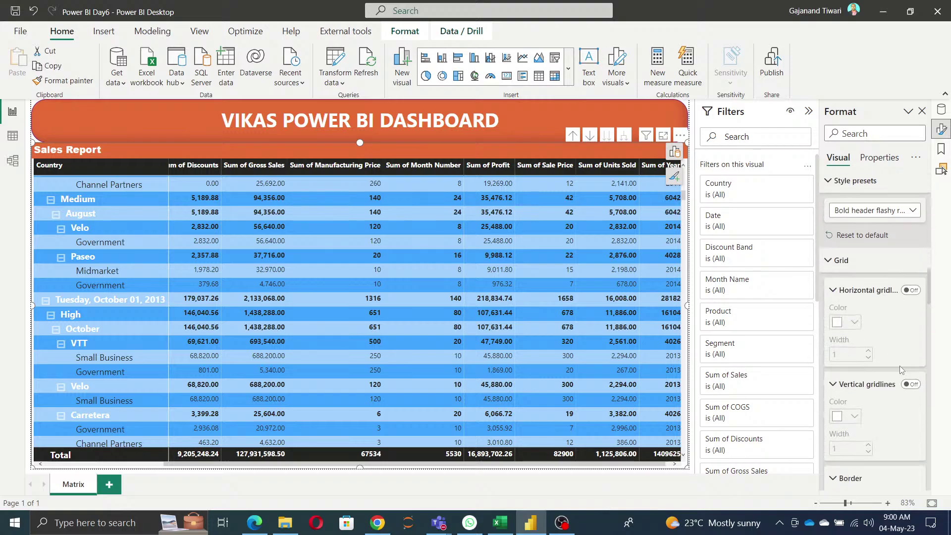
click(910, 281)
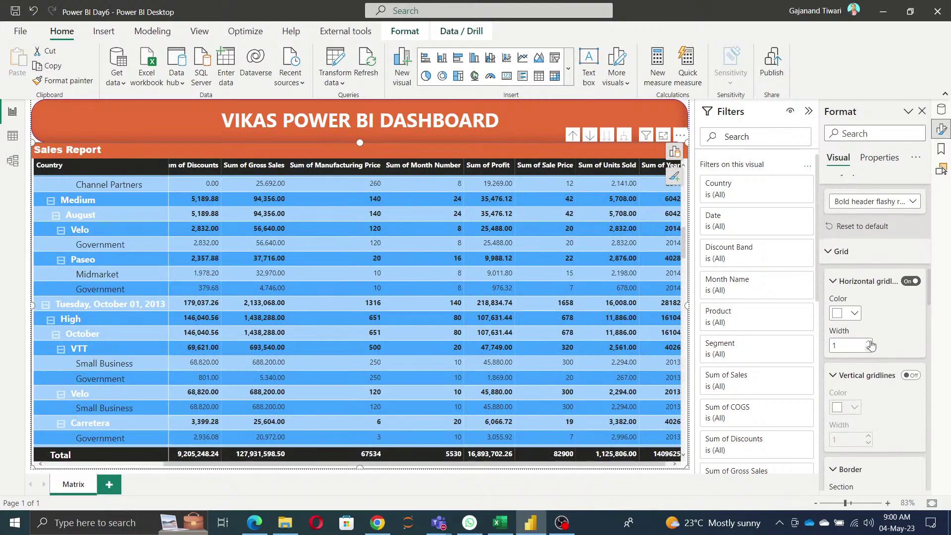
click(868, 342)
click(868, 343)
click(868, 343)
Turn on the matrix's vertical gridlines and set their width to 5
click(911, 376)
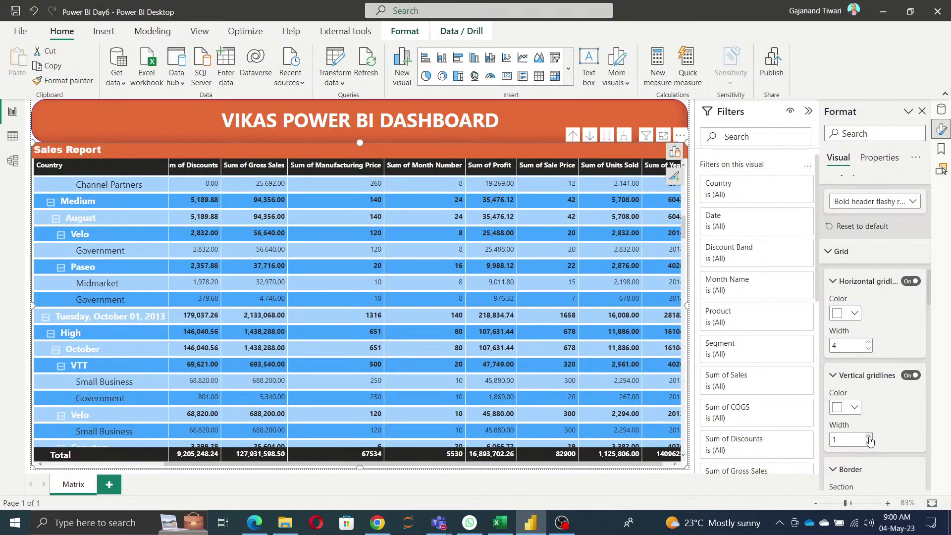
click(869, 436)
click(869, 436)
click(868, 437)
click(869, 437)
Look through the grid's column header border settings, its padding and font size options, and the matrix's values formatting
scroll(883, 435, down, 5)
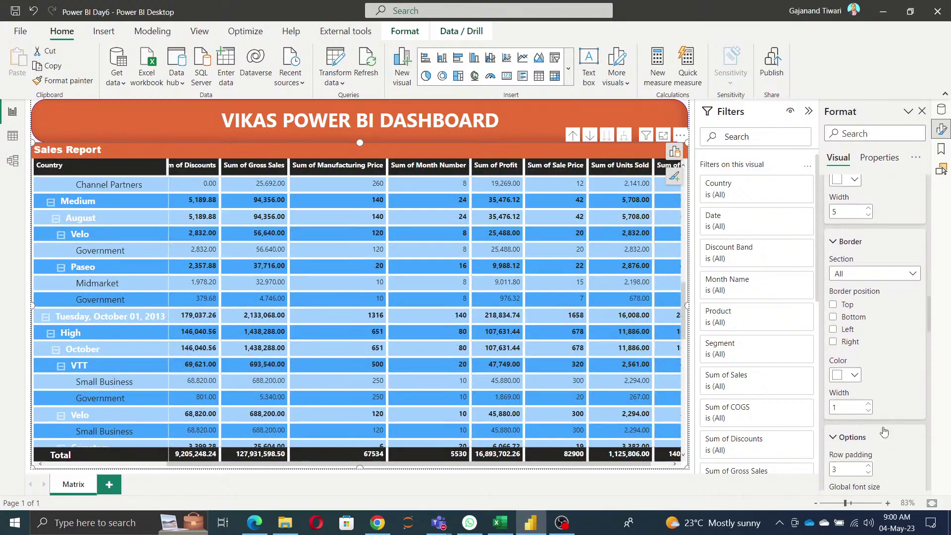
click(868, 265)
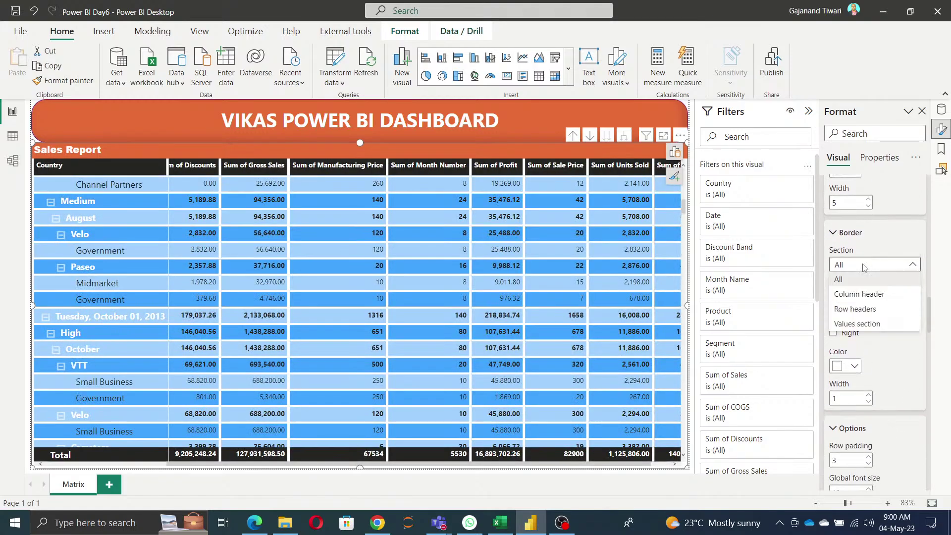
click(860, 294)
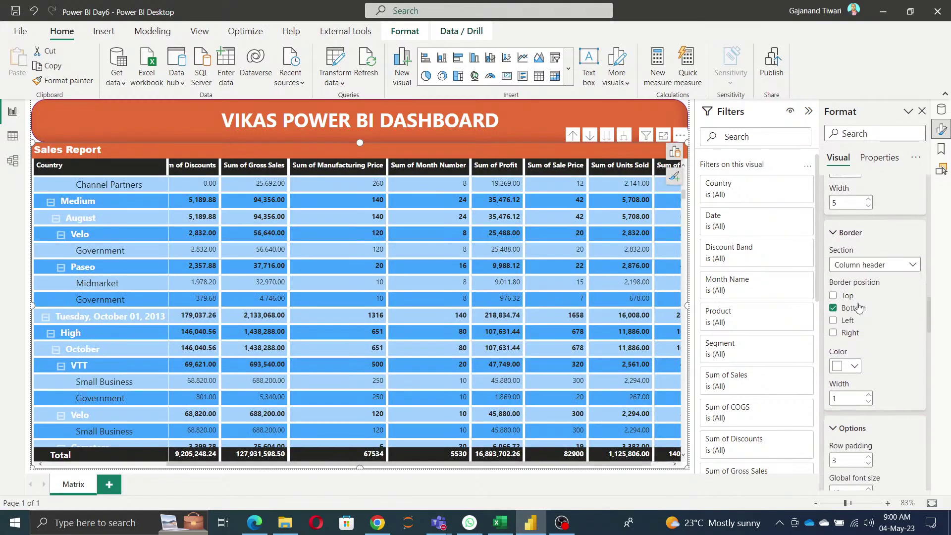
scroll(884, 367, down, 5)
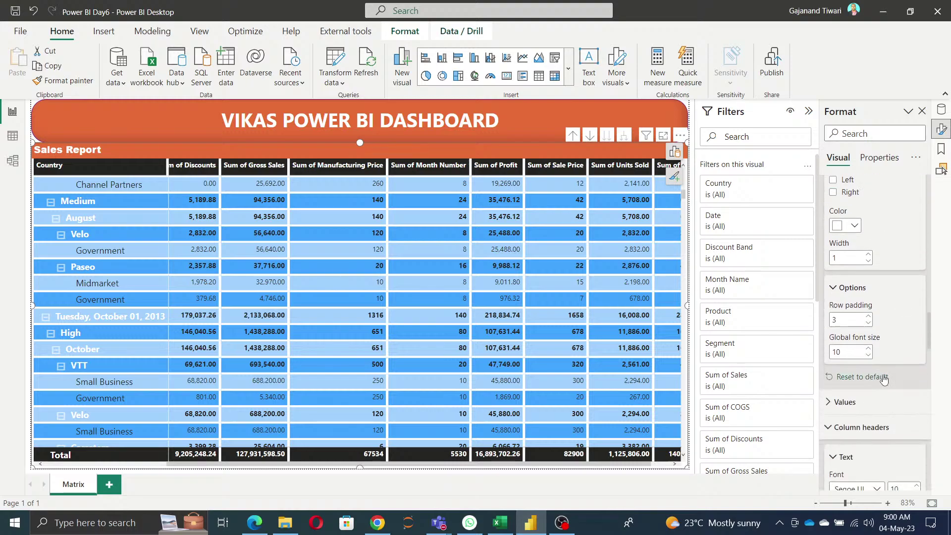
click(843, 306)
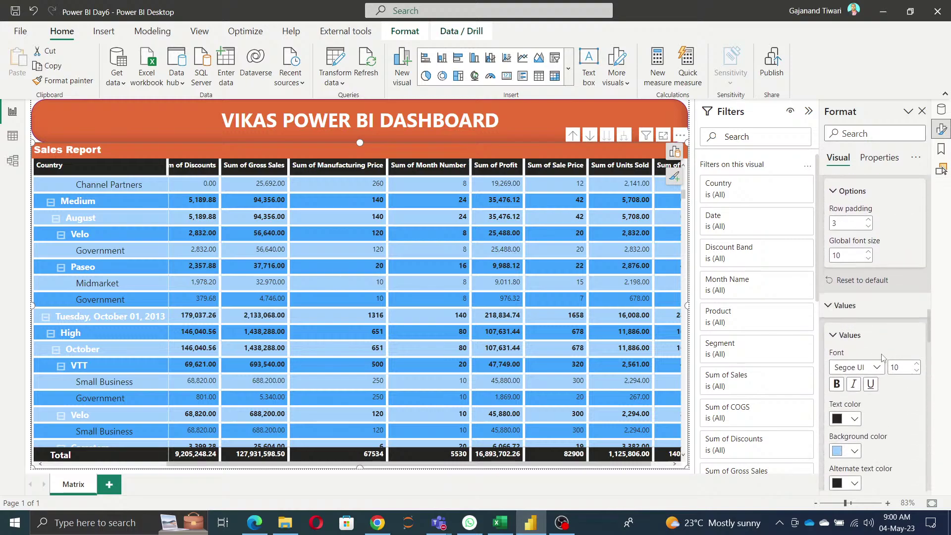
scroll(884, 372, down, 3)
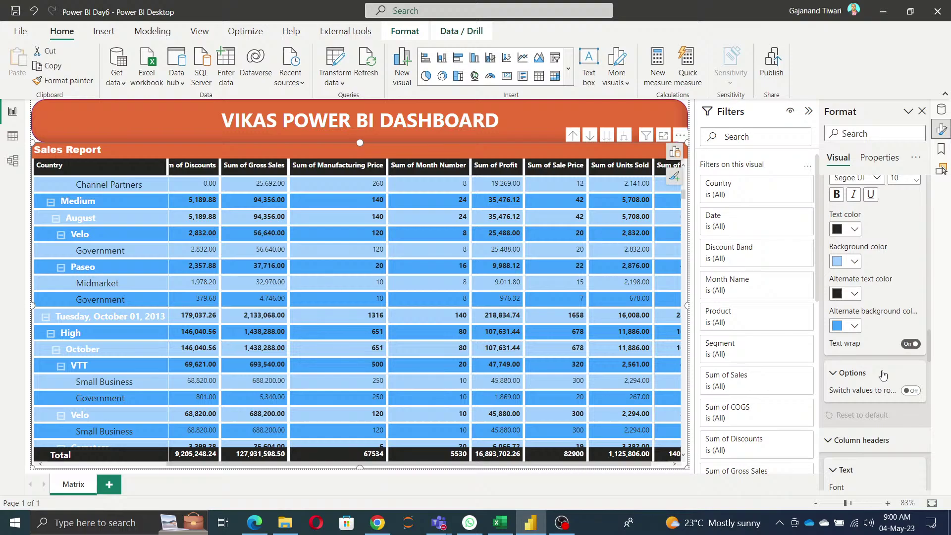
scroll(883, 375, down, 2)
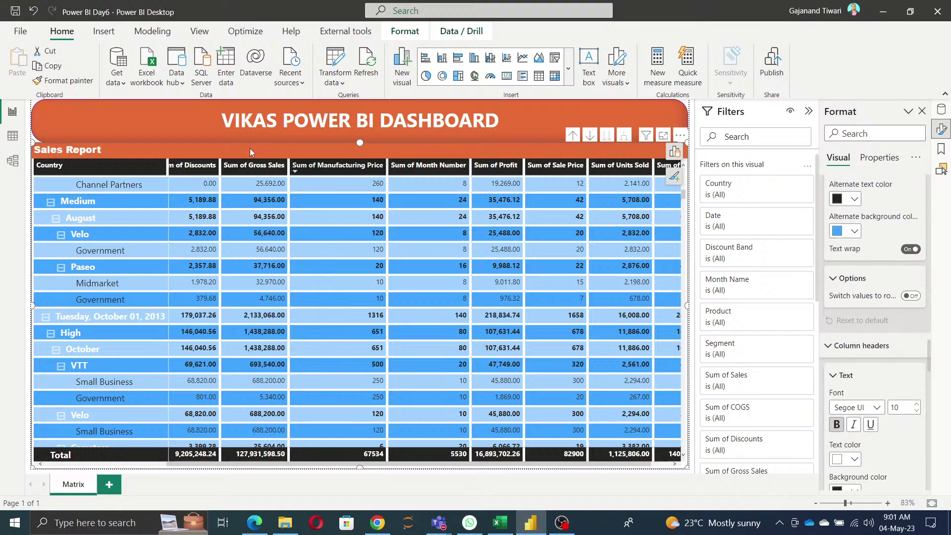
Try switching the matrix values to rows, look over the rearranged rows, and turn the option back off
click(915, 297)
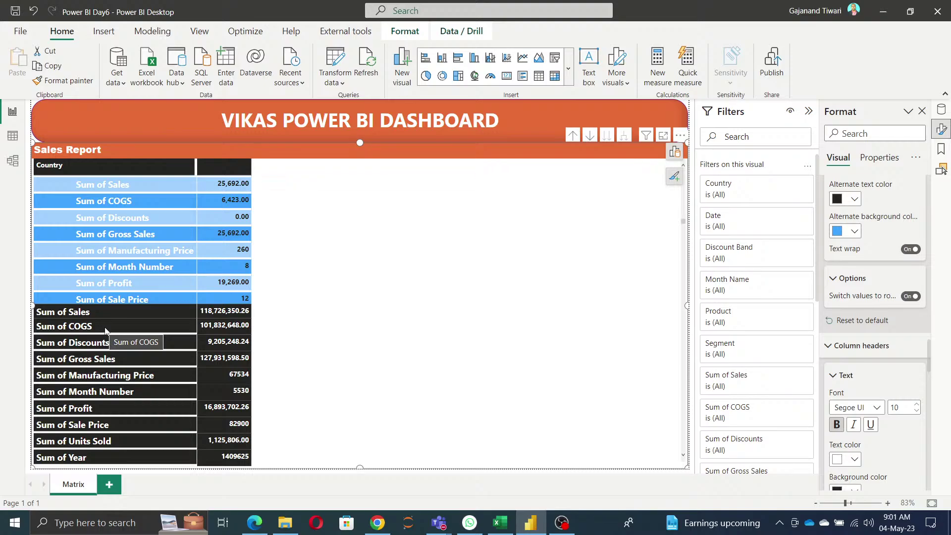
scroll(236, 349, up, 3)
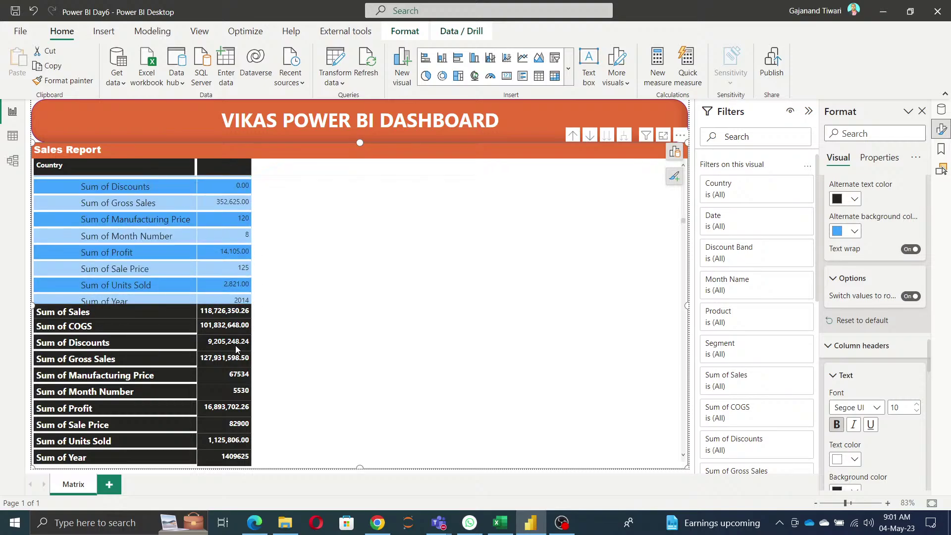
scroll(236, 350, up, 5)
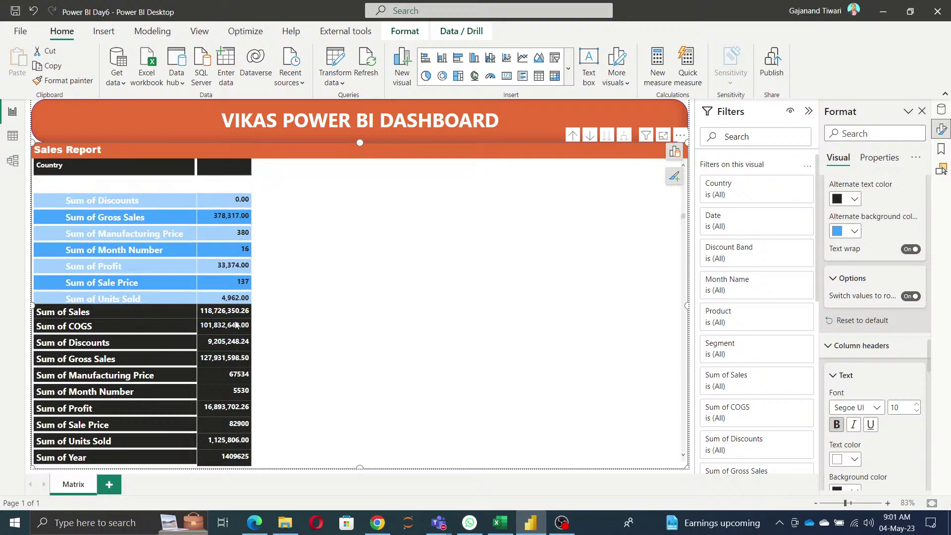
scroll(236, 325, up, 4)
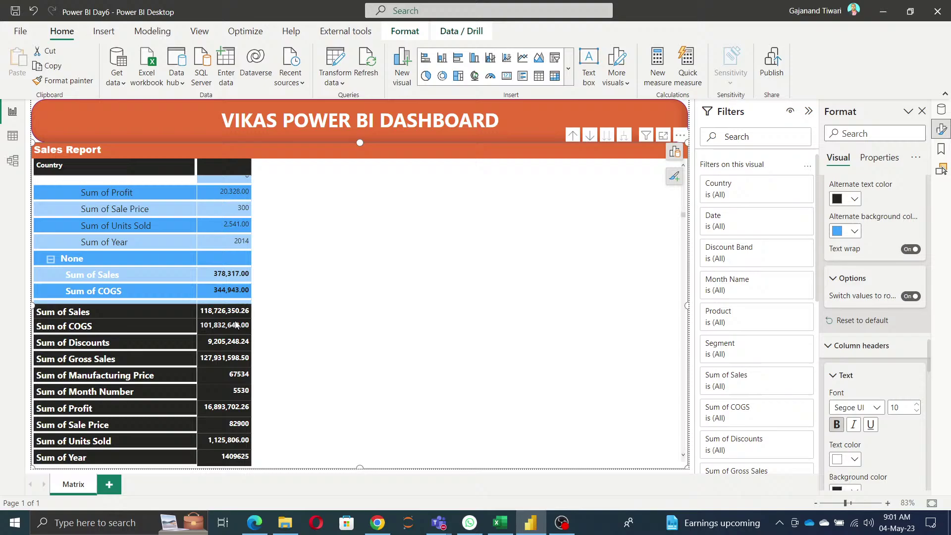
click(908, 298)
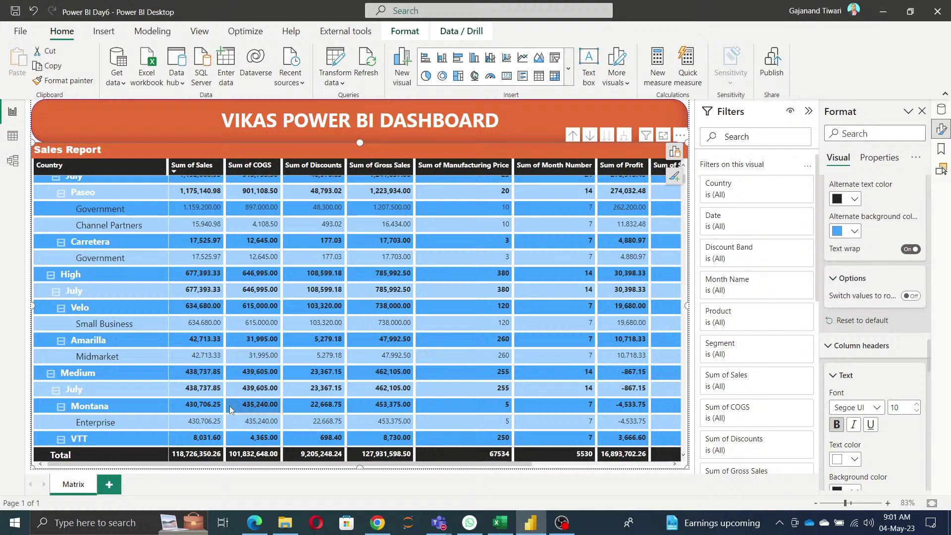
Look through the matrix's column header, subtotal, row grand total and specific column formatting options
scroll(877, 354, down, 5)
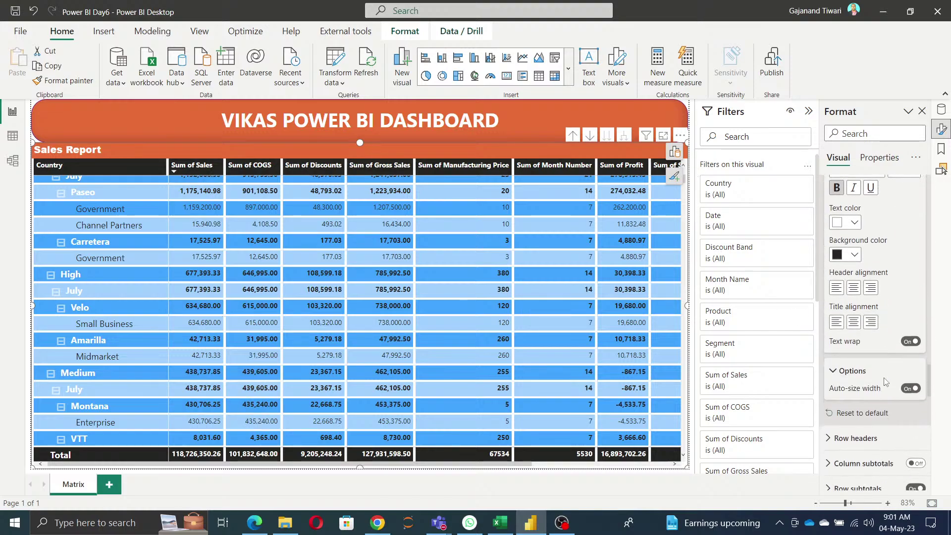
click(880, 369)
scroll(884, 397, down, 2)
scroll(885, 397, down, 8)
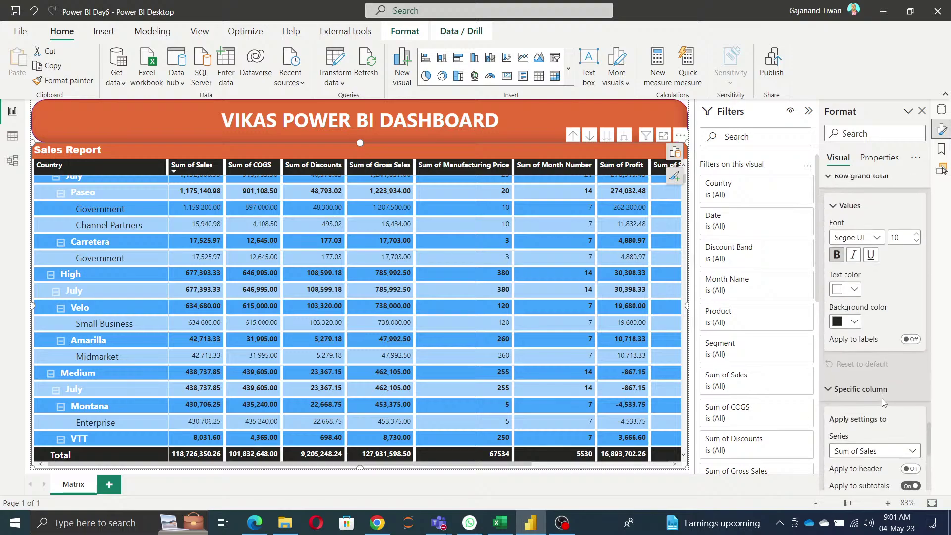
scroll(881, 389, up, 10)
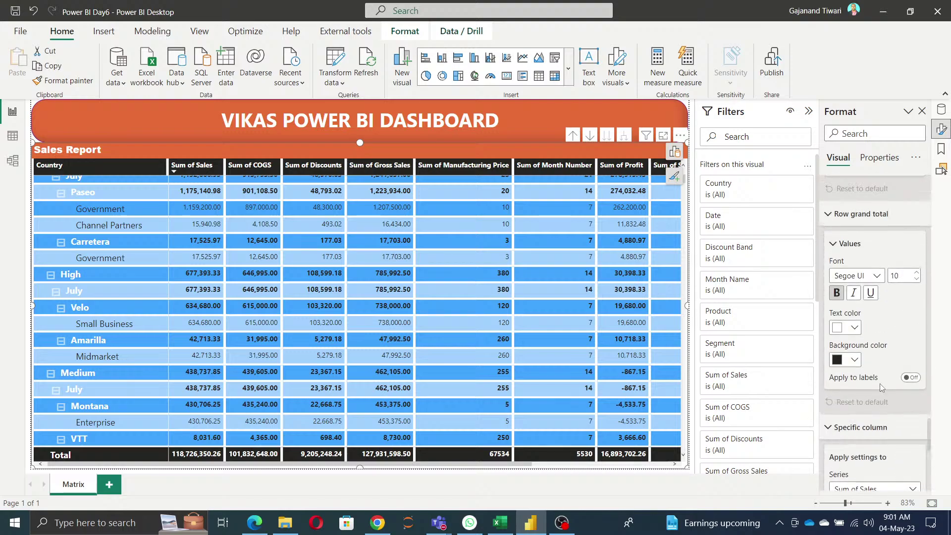
Open the matrix's header icons properties and show the list of individual icons
click(877, 157)
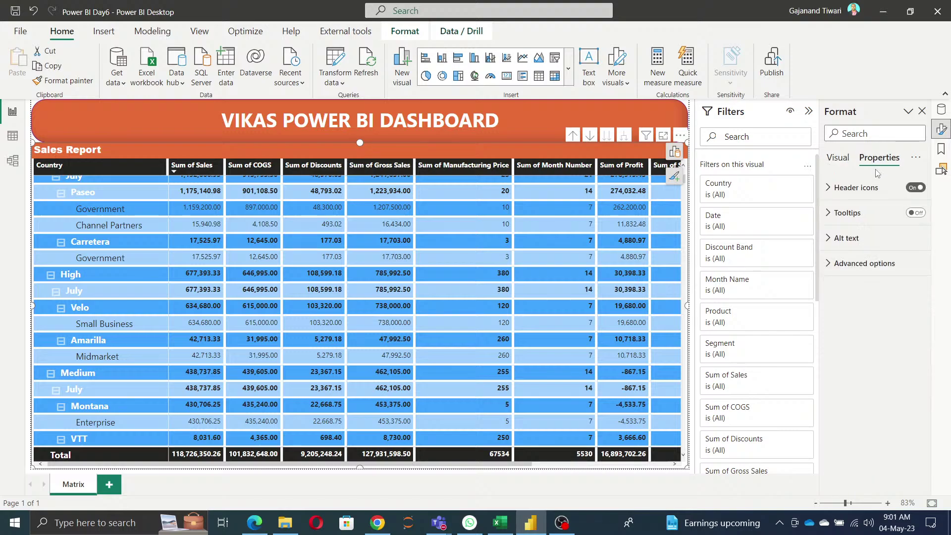
click(857, 188)
scroll(877, 283, down, 5)
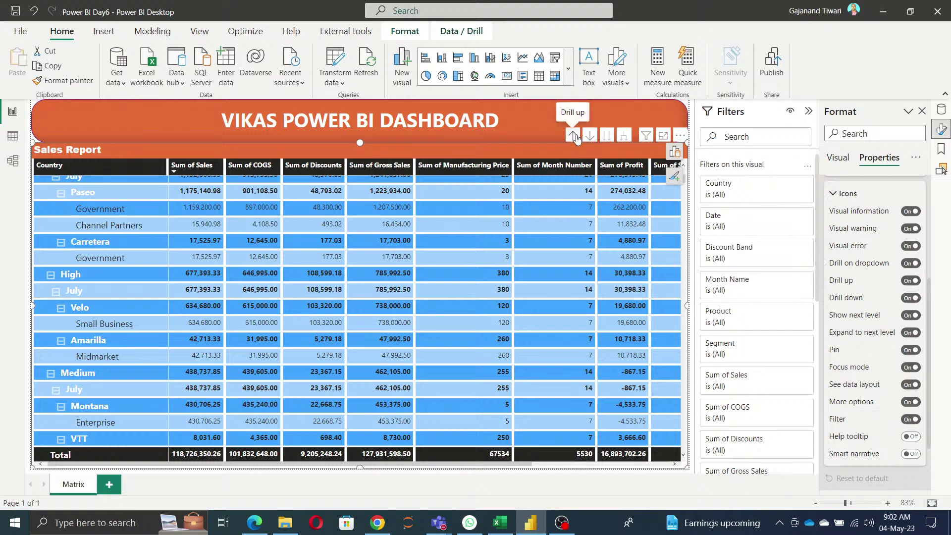
Drill the matrix up one level and collapse all its rows to the country level
click(590, 137)
click(573, 137)
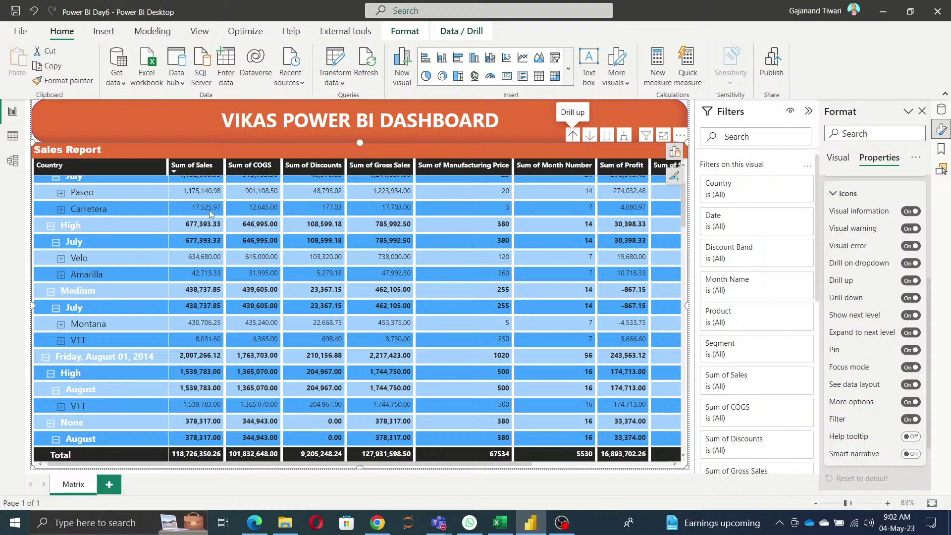
scroll(96, 272, up, 3)
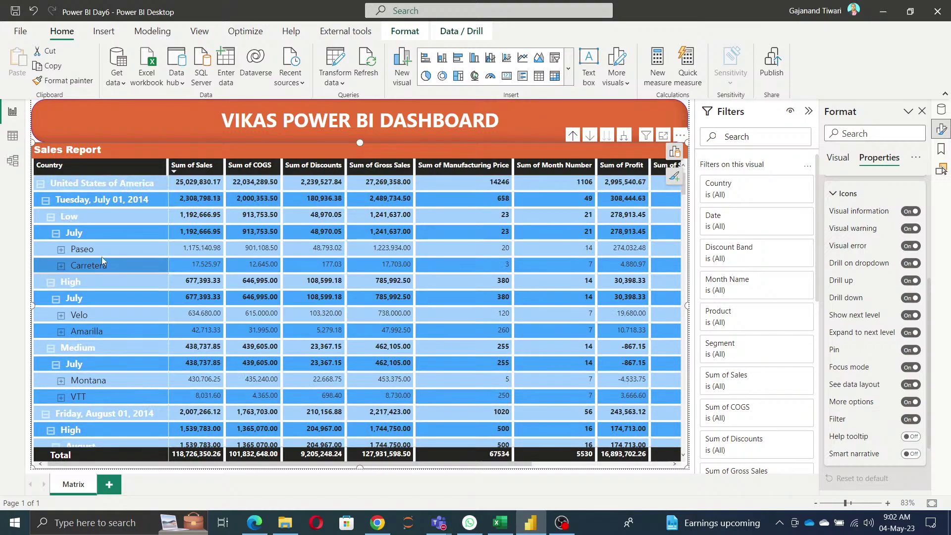
right_click(75, 185)
mouse_move(75, 185)
mouse_move(124, 205)
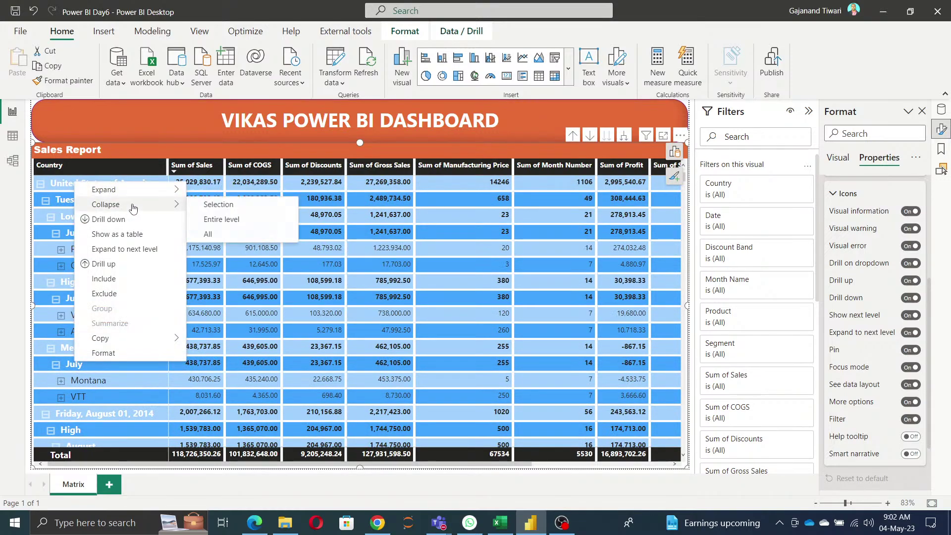
click(208, 234)
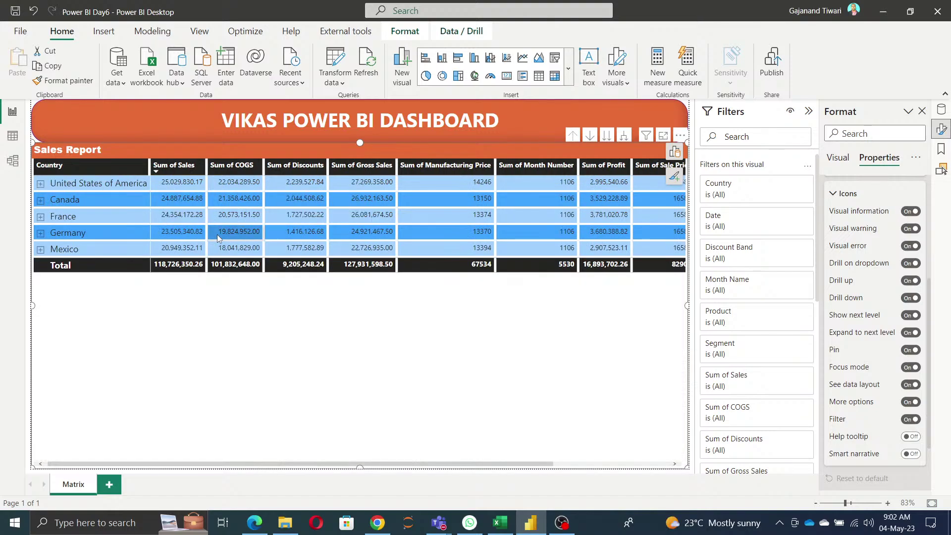
Turn on drill-down mode for the matrix and expand all rows down two levels of the hierarchy
click(590, 141)
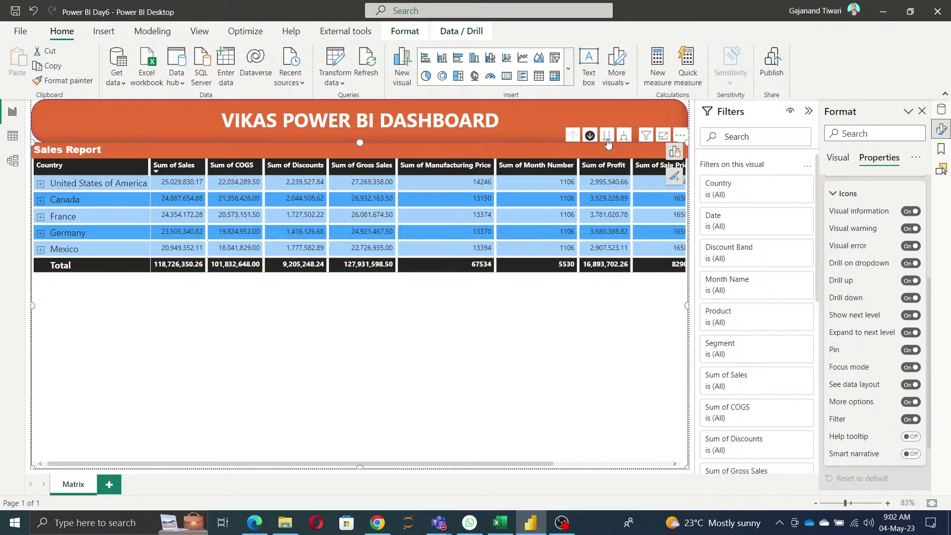
click(624, 140)
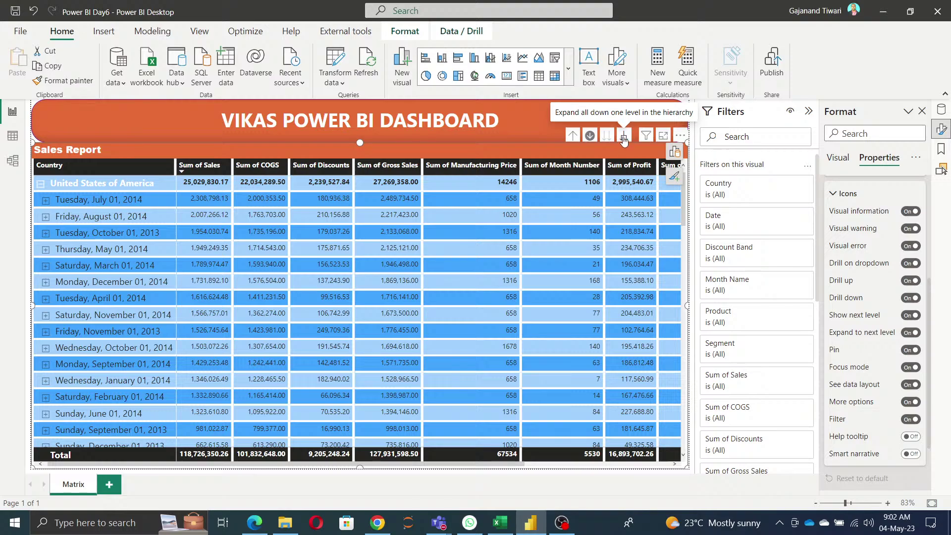
click(619, 144)
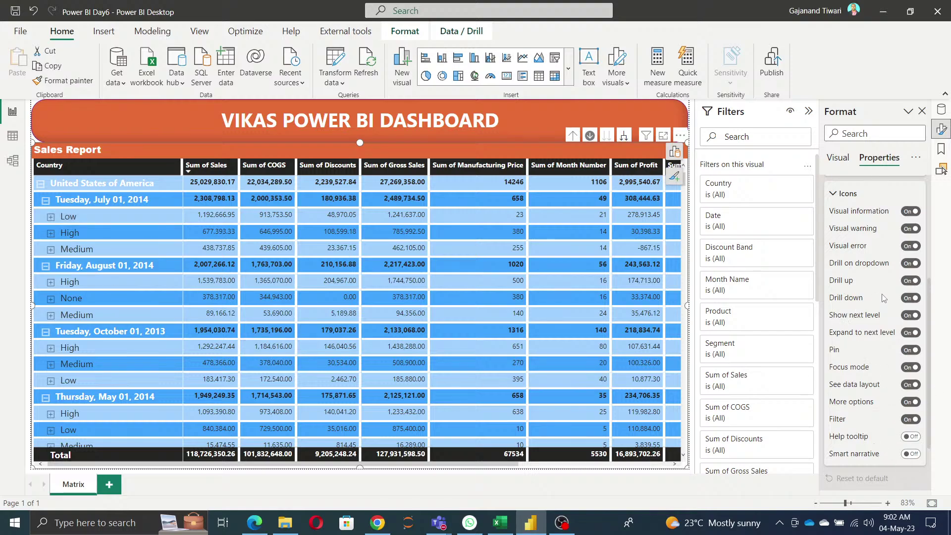
Turn off the matrix's Drill on dropdown, Drill up, Drill down, Show next level and Expand to next level header icons
click(911, 263)
click(909, 281)
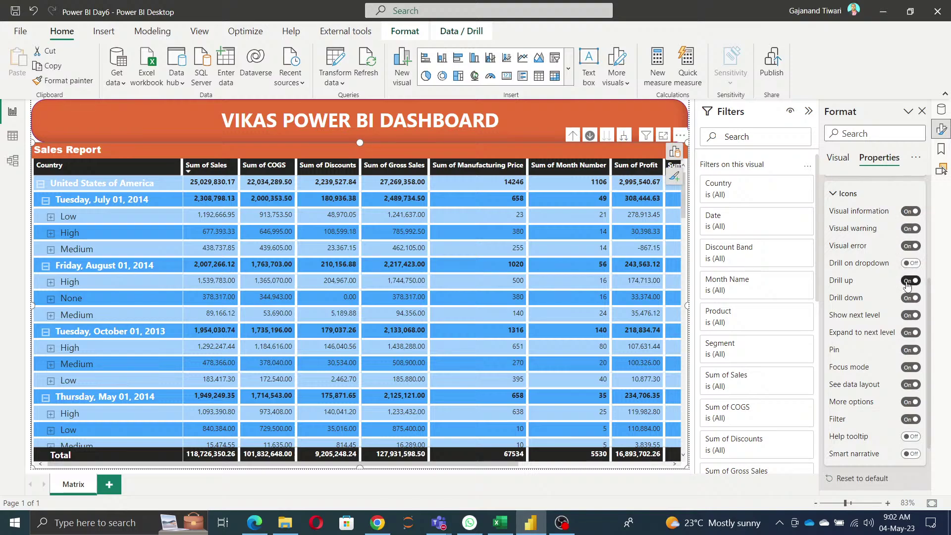
click(909, 298)
click(911, 333)
click(909, 317)
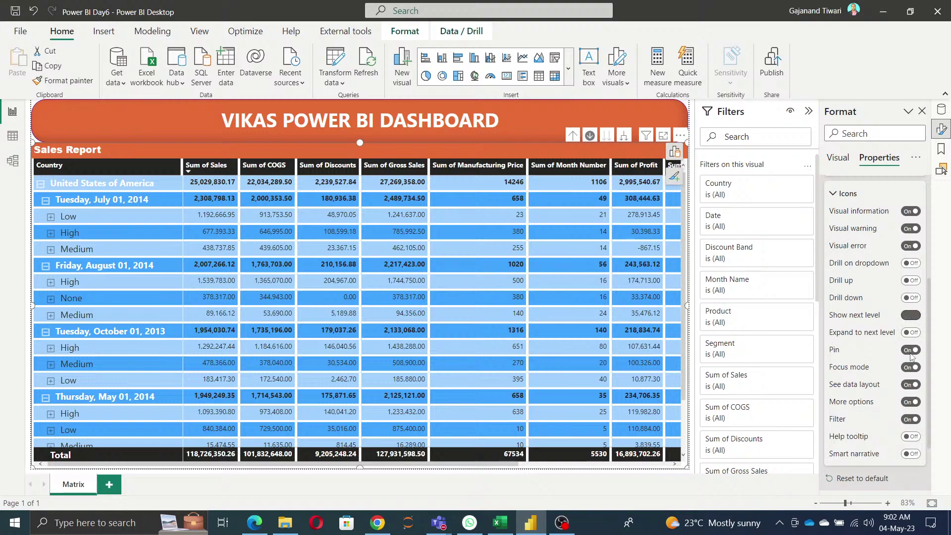
Turn off the matrix's Pin, Focus mode, See data layout, More options and Filter header icons
click(911, 351)
click(910, 368)
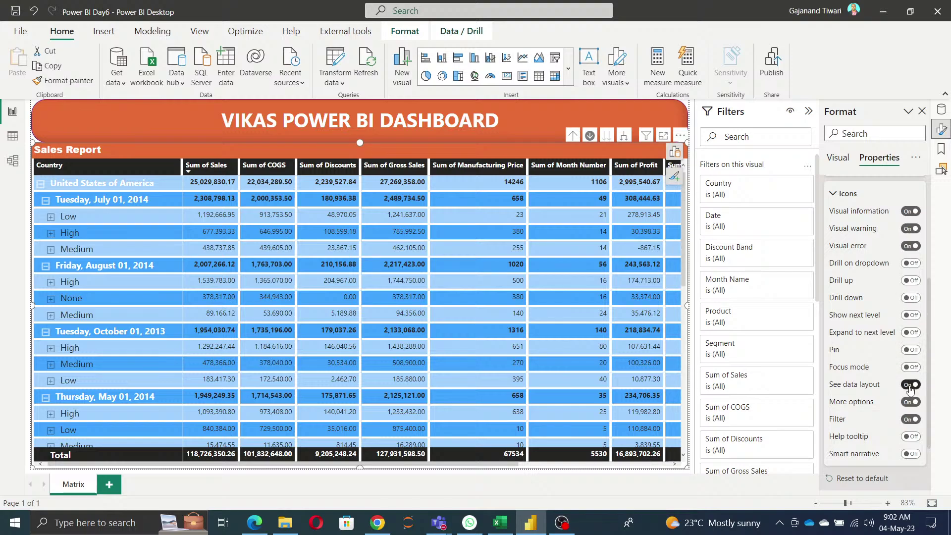
click(911, 385)
click(911, 402)
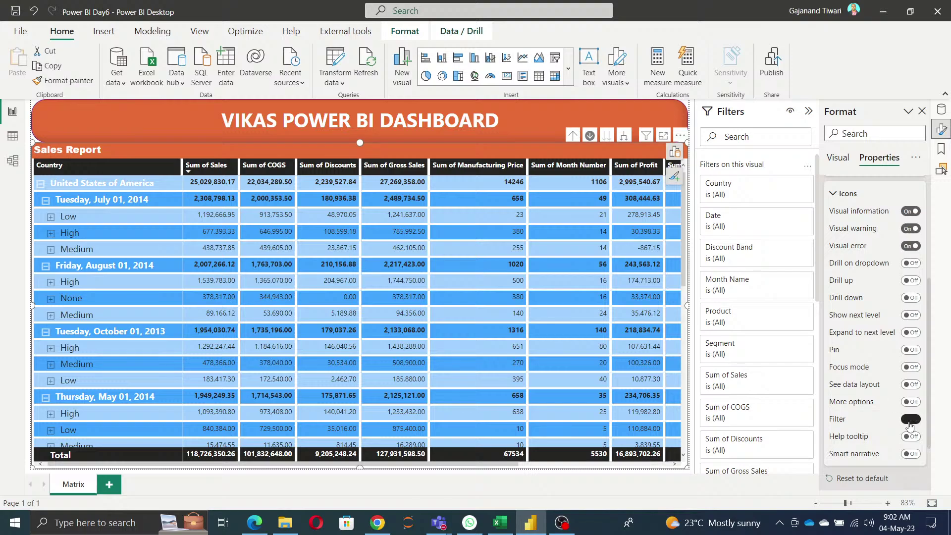
click(911, 419)
Turn off the matrix's Visual error, Visual warning and Visual information header icons
click(908, 247)
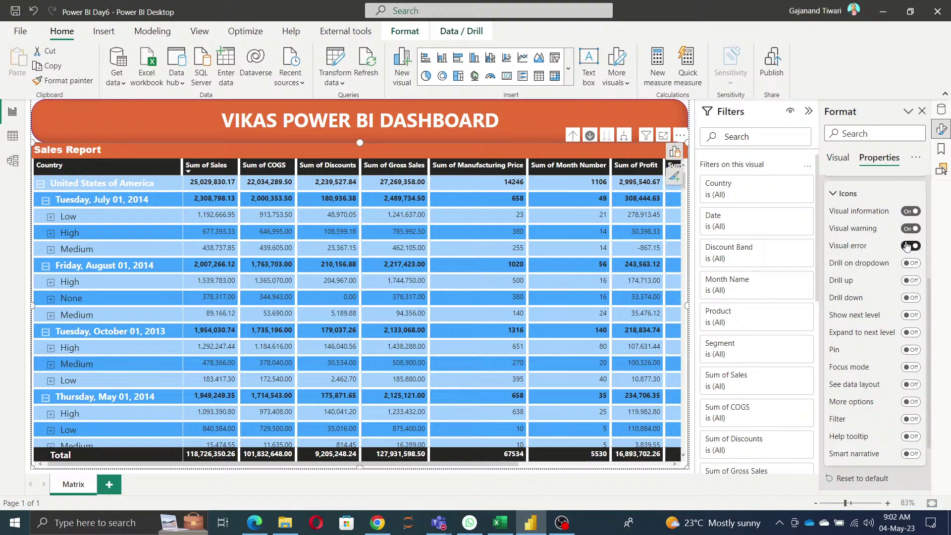
click(911, 229)
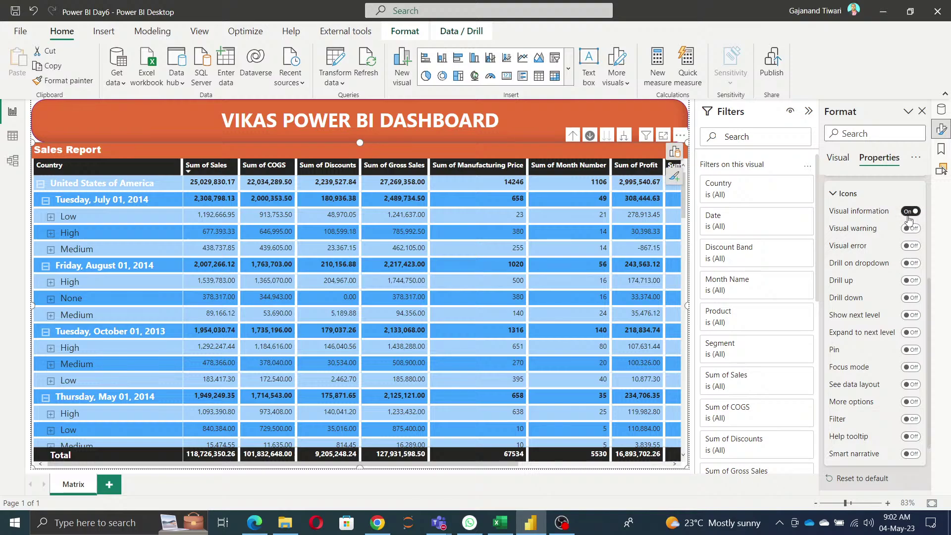
click(909, 212)
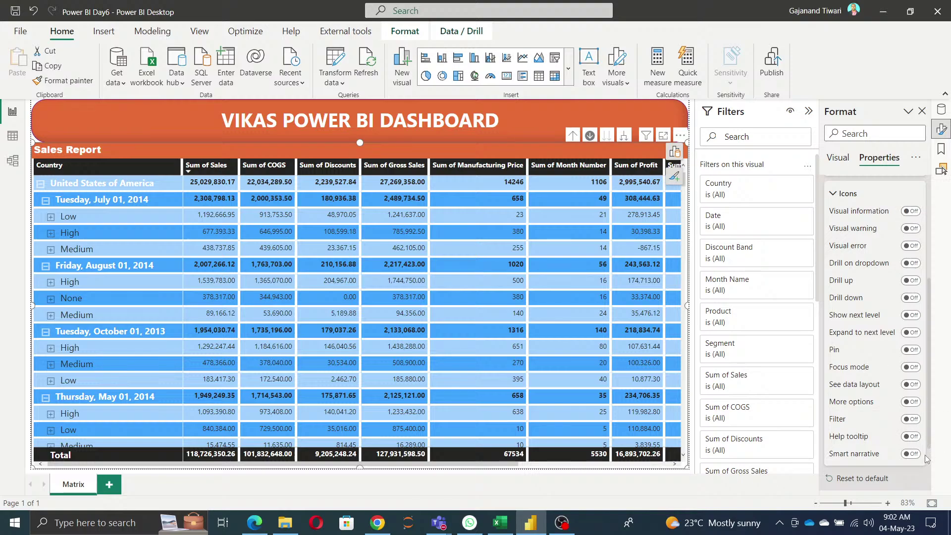
scroll(925, 458, down, 3)
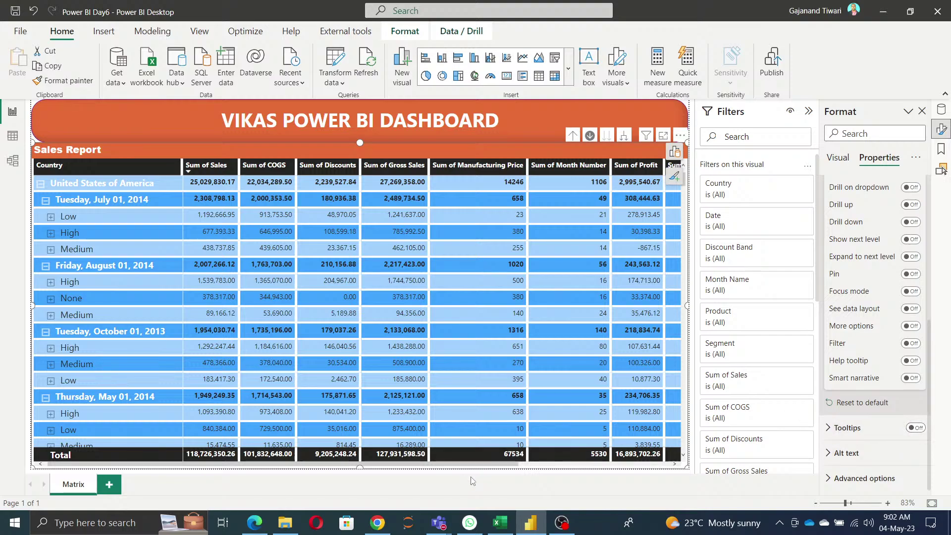
Shorten the matrix slightly from its lower edge and expand all its rows down one level to the month names
drag(365, 477, 365, 472)
click(365, 468)
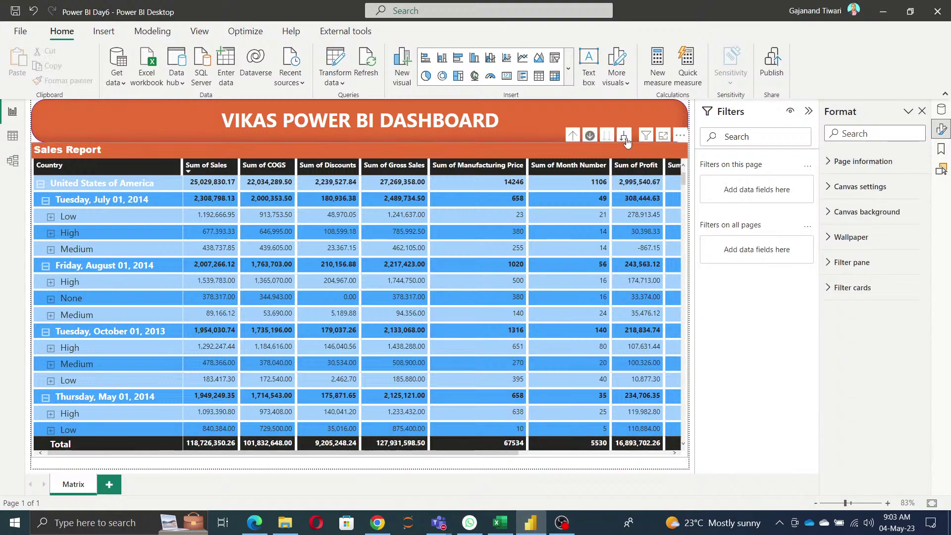
click(625, 138)
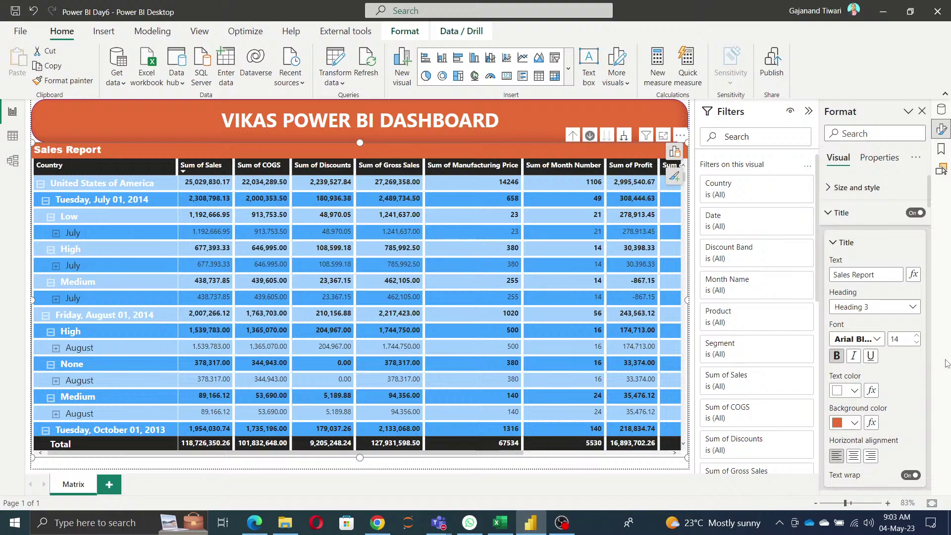
Open the matrix's advanced options in its general properties
click(880, 158)
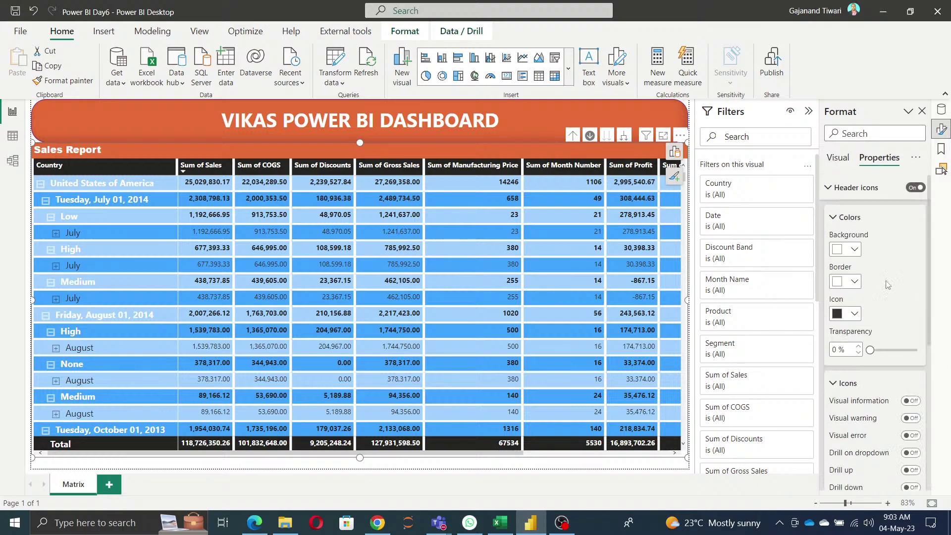
scroll(893, 426, down, 6)
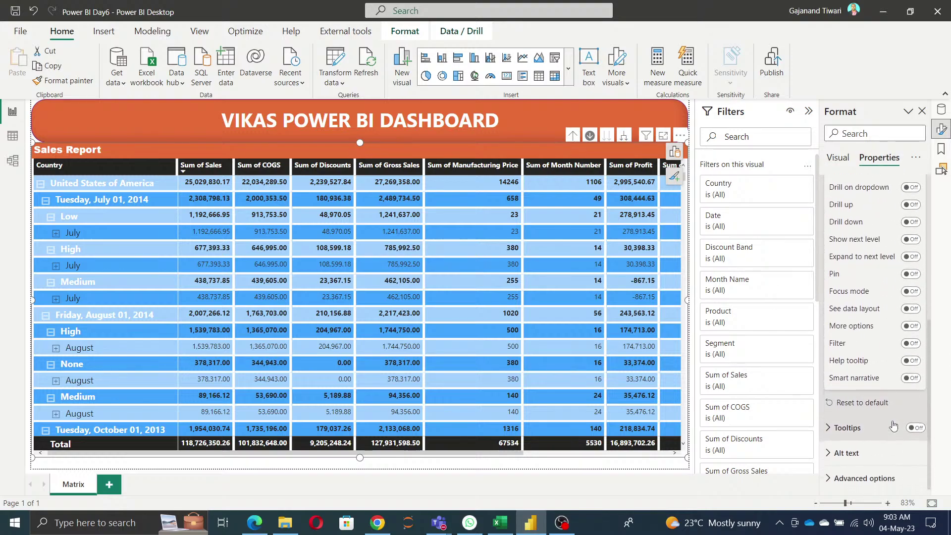
click(874, 478)
scroll(892, 461, down, 2)
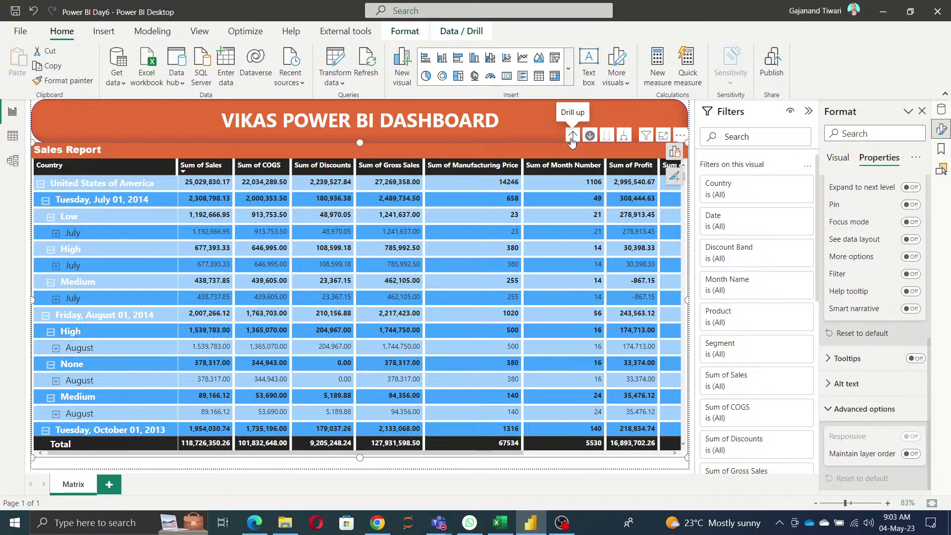
Turn on the matrix's Visual information, Visual warning, Visual error and Drill on dropdown header icons
scroll(891, 322, up, 5)
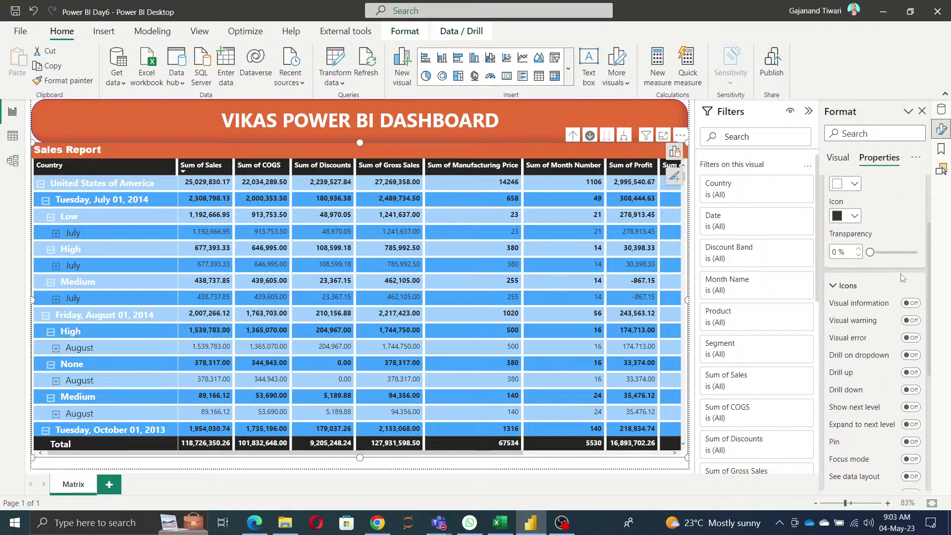
scroll(899, 346, down, 3)
scroll(899, 348, up, 5)
scroll(916, 317, down, 2)
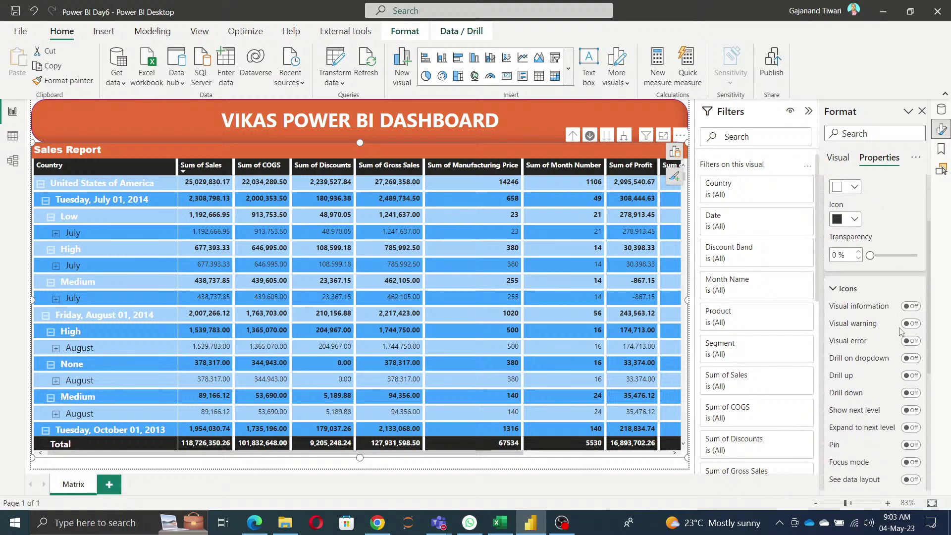
click(911, 303)
click(912, 321)
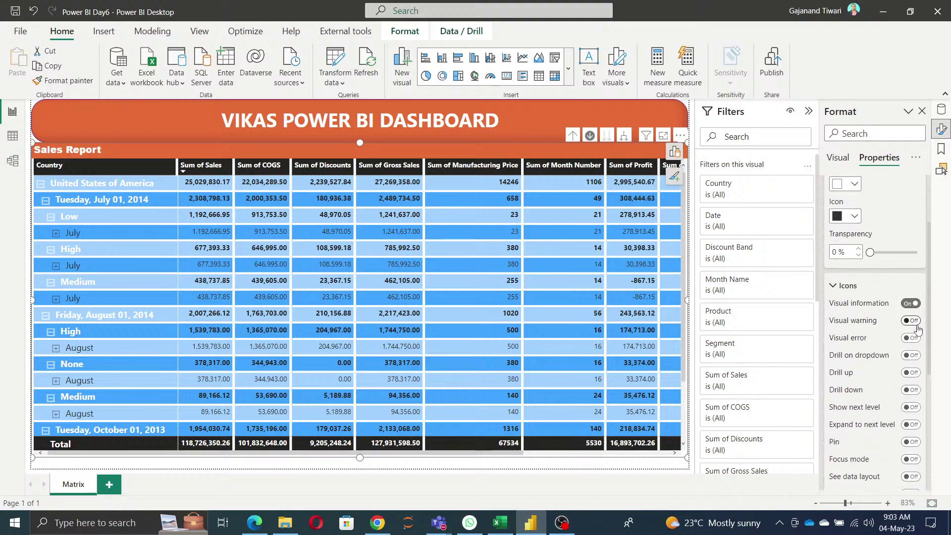
click(914, 338)
click(914, 356)
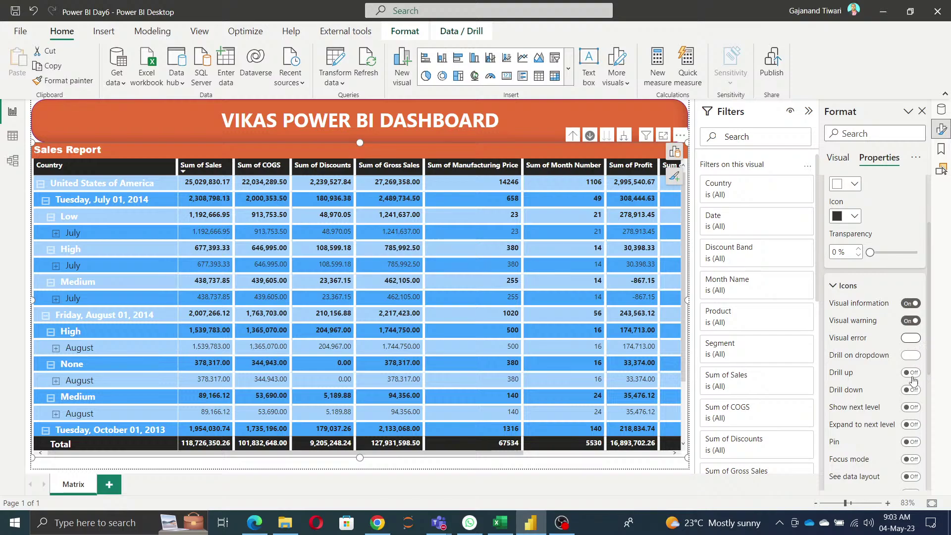
Turn on the Drill up, Show next level, Drill down and Expand to next level header icons
click(912, 373)
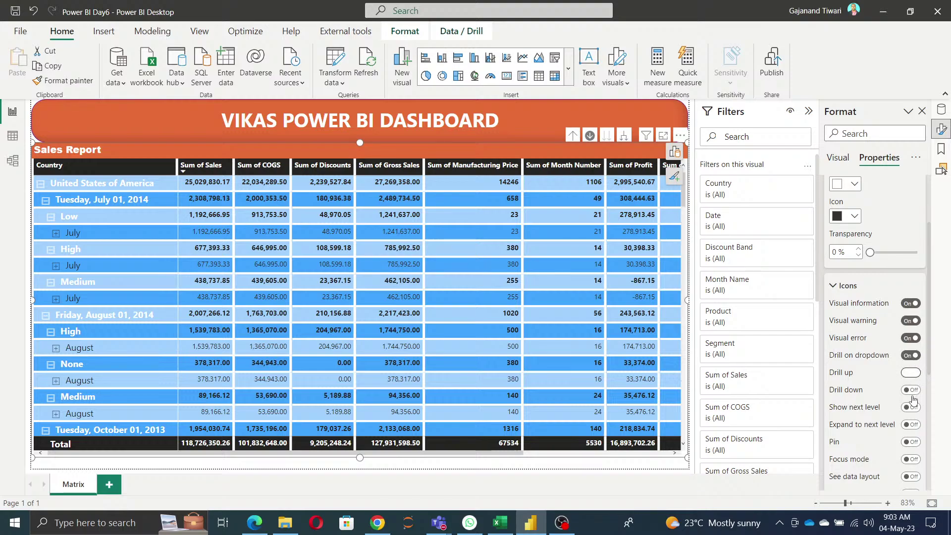
click(914, 408)
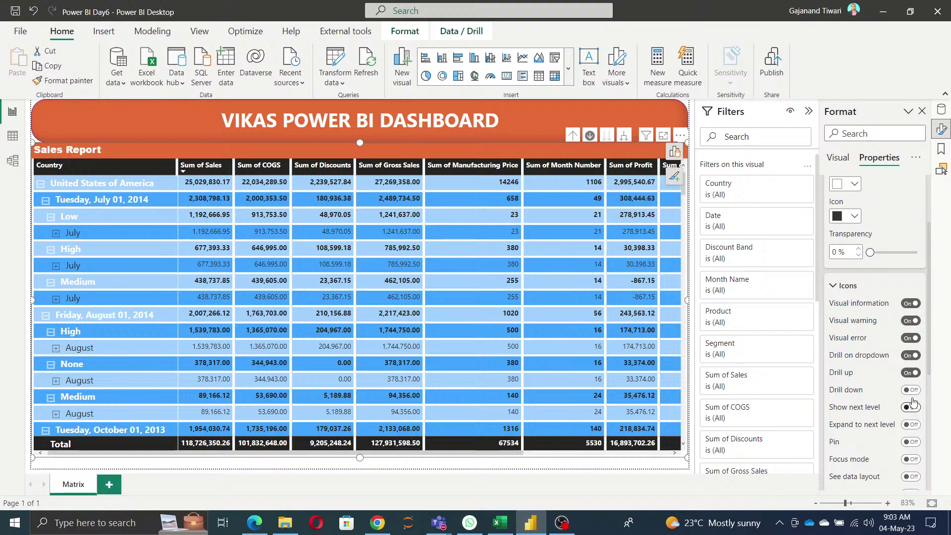
click(914, 391)
scroll(911, 347, down, 2)
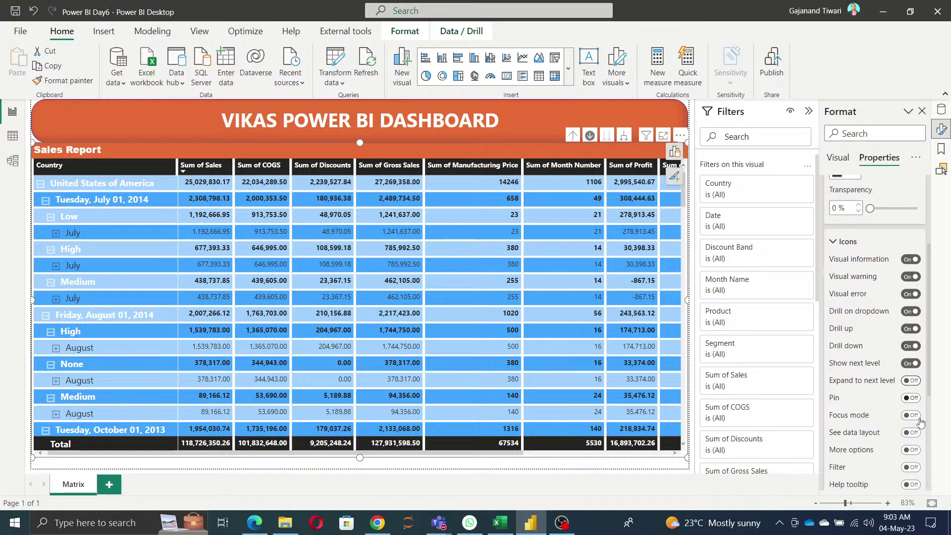
click(909, 330)
Turn on the Pin, Focus mode, See data layout, More options and Filter header icons
click(910, 347)
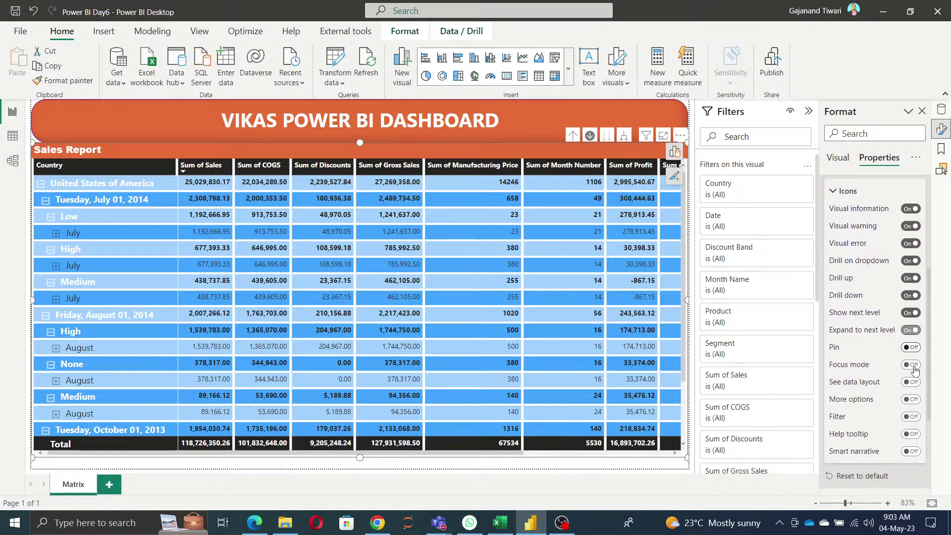
click(911, 365)
click(912, 382)
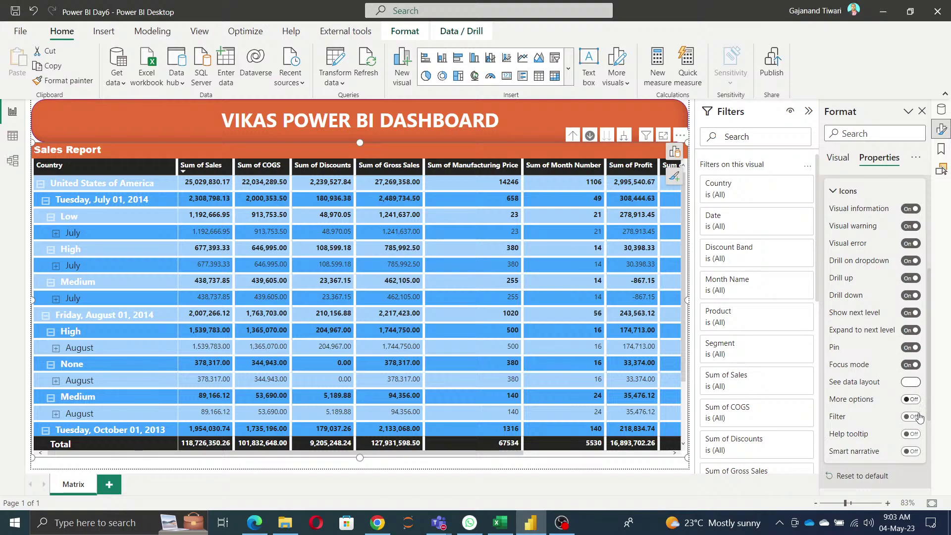
click(912, 417)
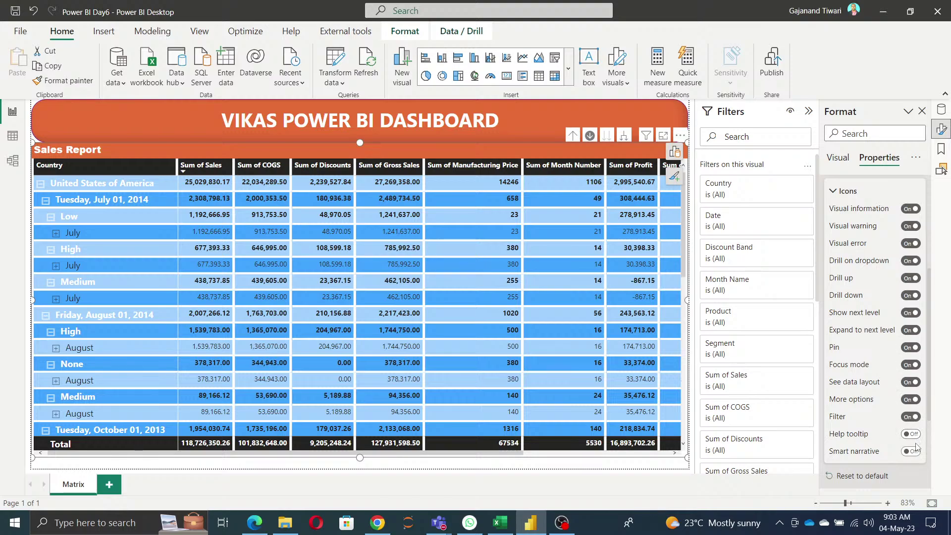
Show the matrix's tooltip settings and look over the properties around them
scroll(871, 473, down, 3)
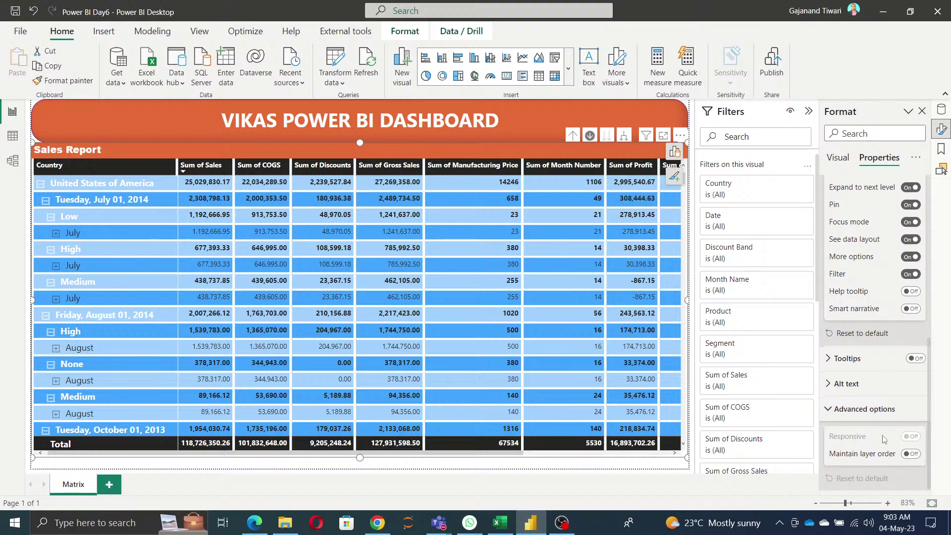
scroll(901, 415, down, 2)
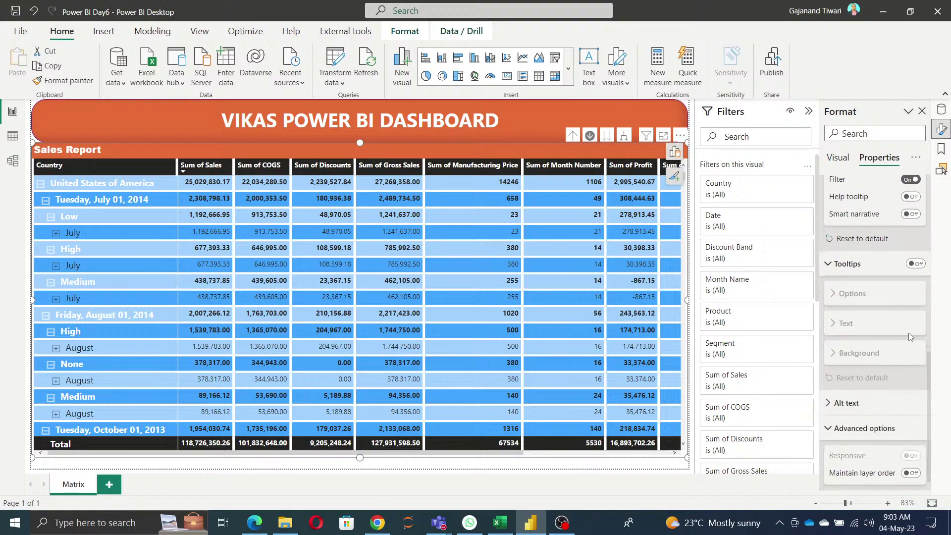
scroll(911, 410, down, 1)
scroll(877, 434, up, 3)
scroll(876, 434, up, 1)
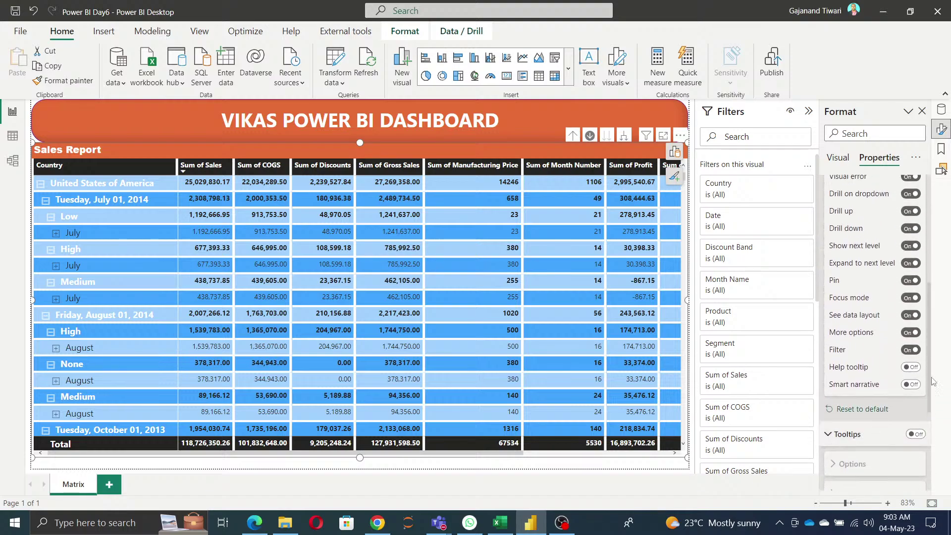
Duplicate the Matrix page and rename the copy as Table
right_click(85, 487)
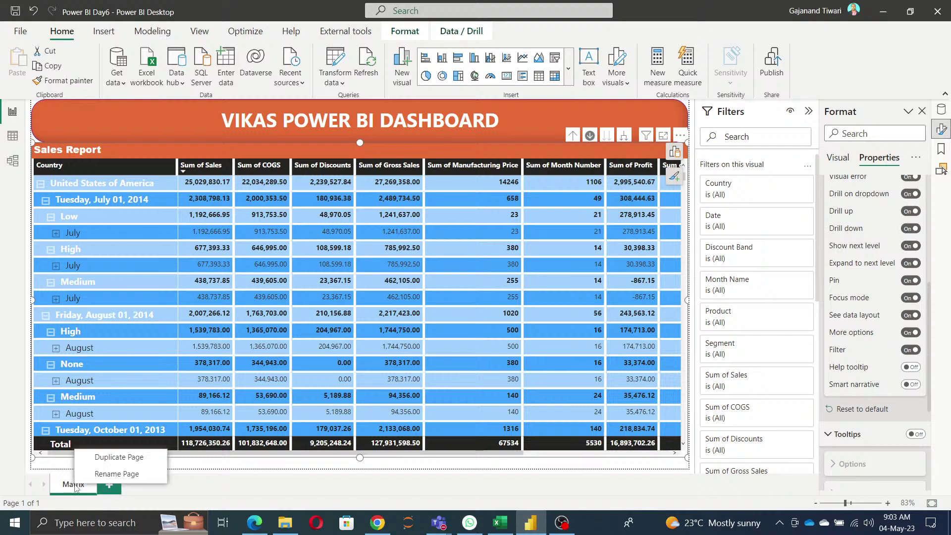
click(115, 457)
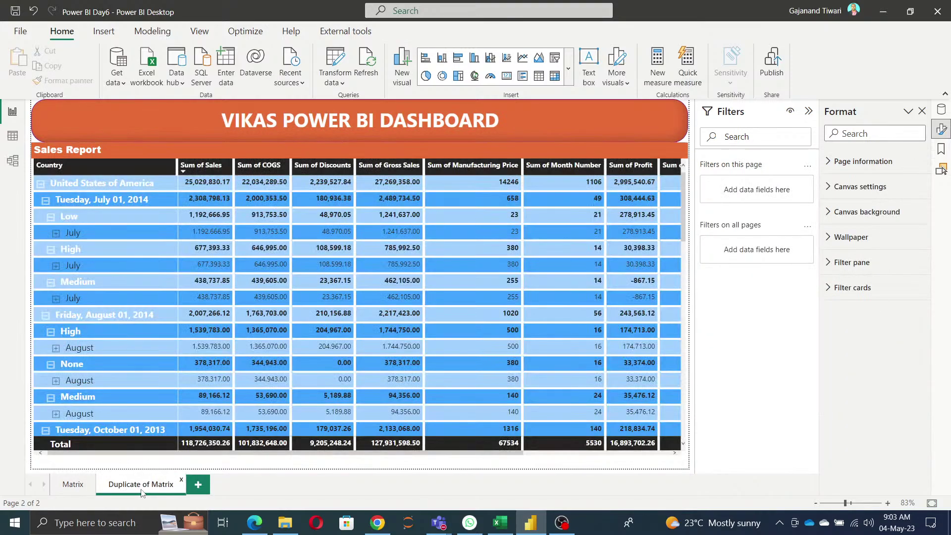
double_click(142, 488)
key(BackSpace)
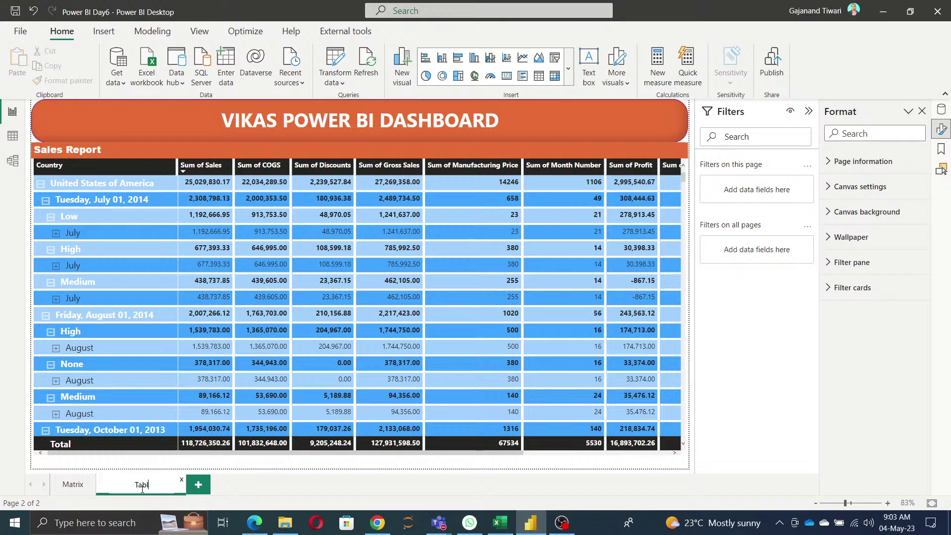
key(Return)
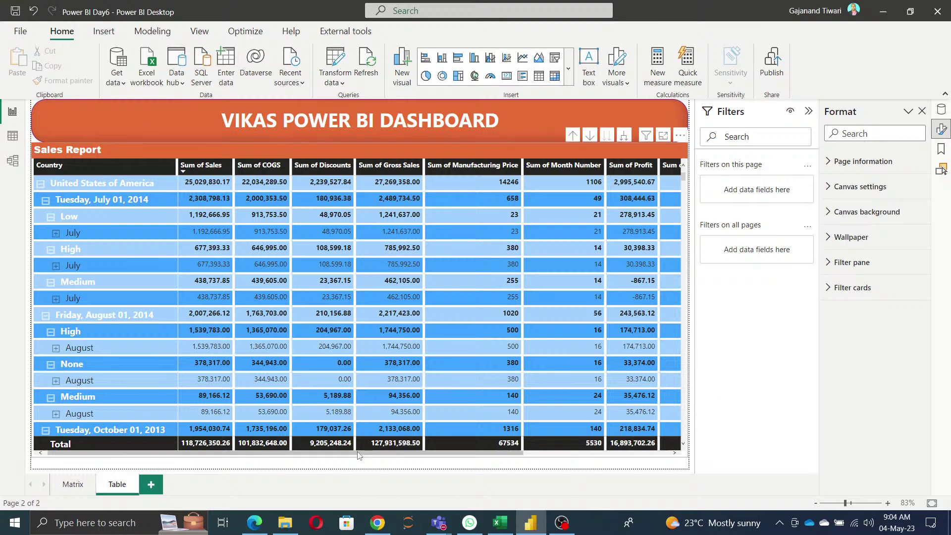
Change the Sales Report matrix on the Table page to the Table visual type
click(685, 148)
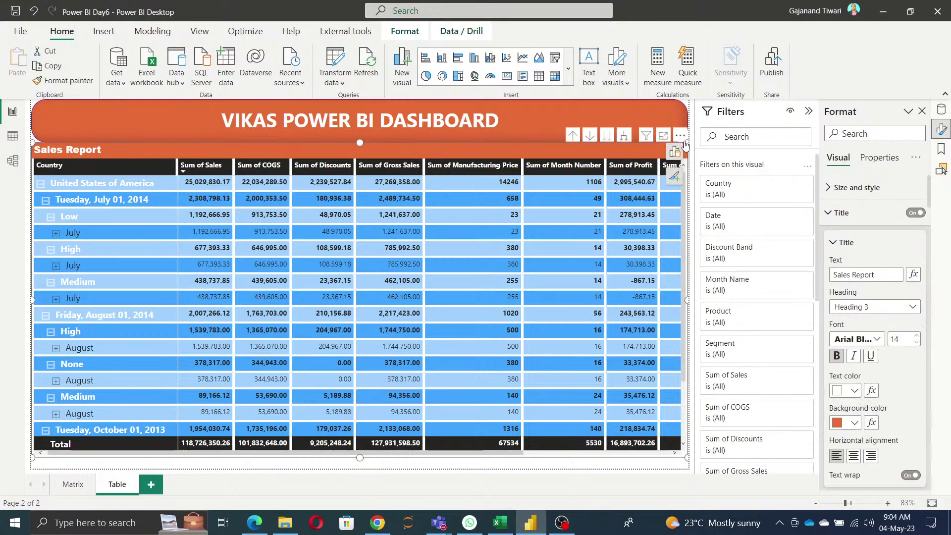
click(675, 153)
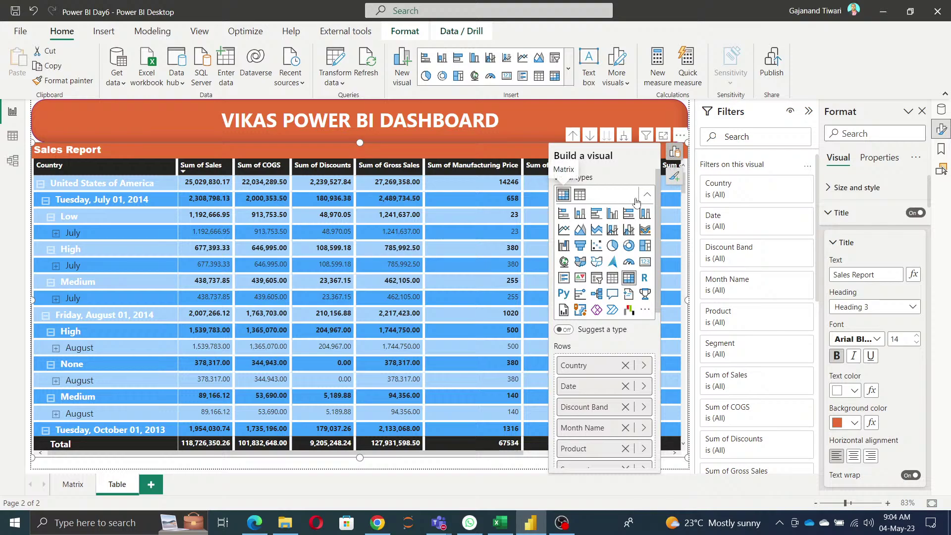
click(581, 194)
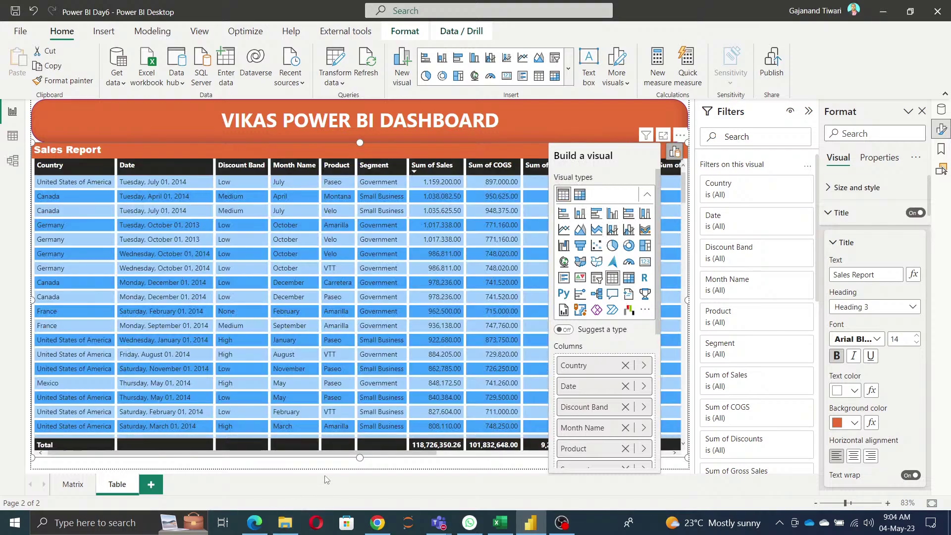
click(331, 463)
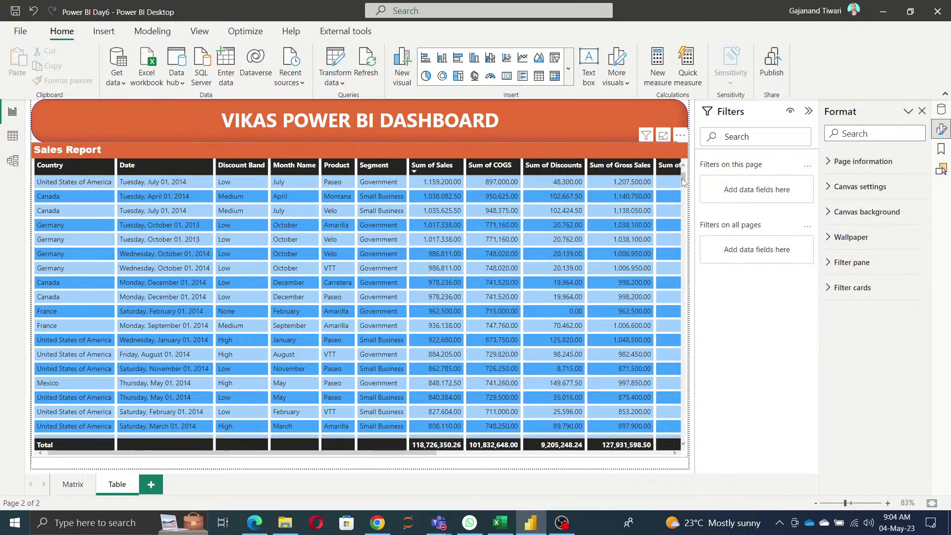
Set the Sales Report table's style preset to Default
click(683, 182)
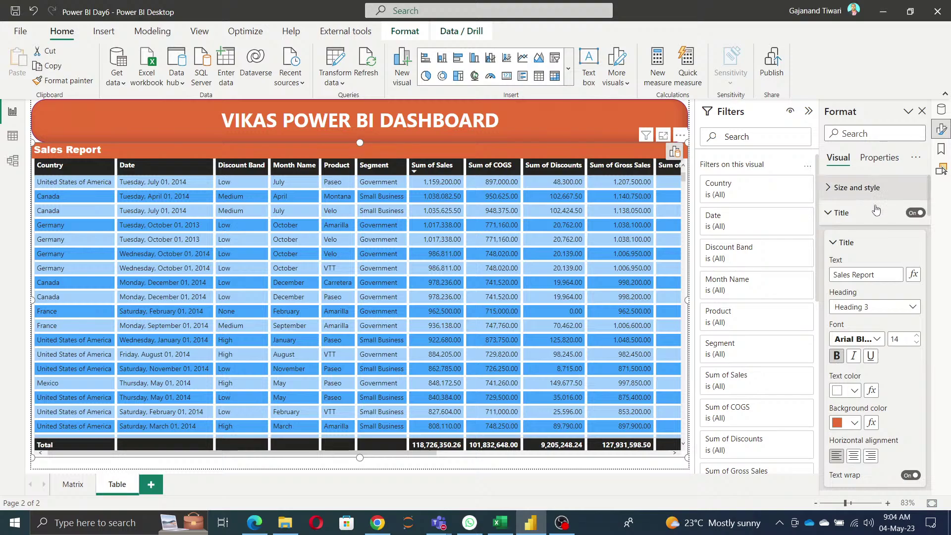
click(837, 188)
scroll(891, 383, down, 6)
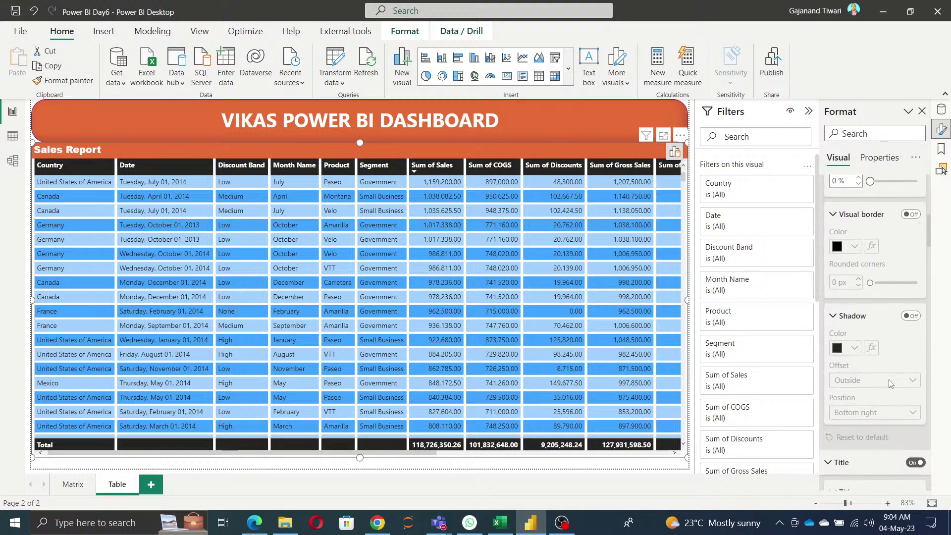
scroll(891, 384, down, 7)
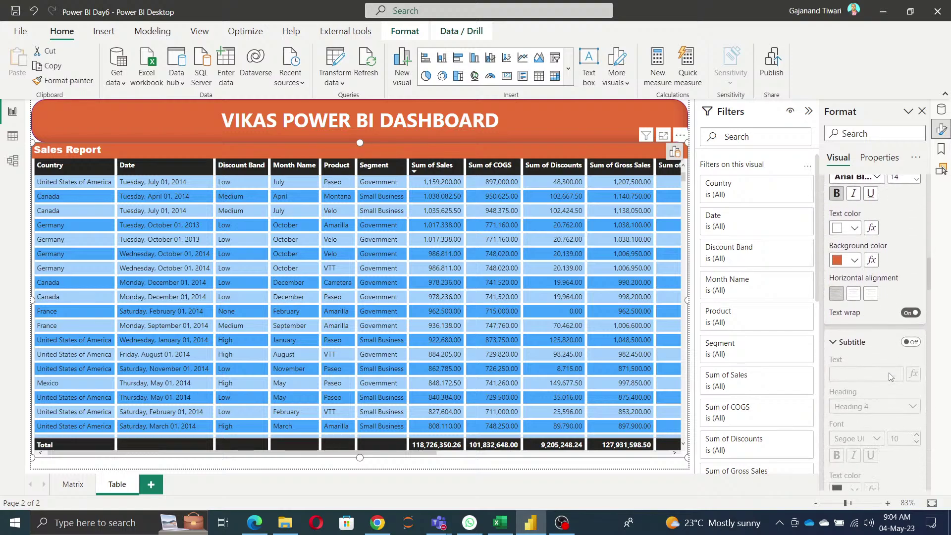
scroll(890, 377, down, 7)
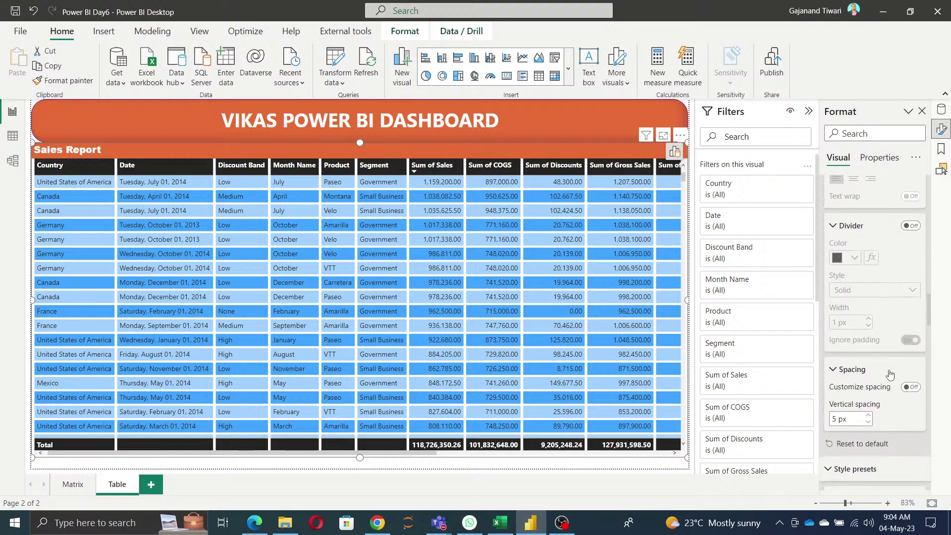
scroll(891, 375, down, 6)
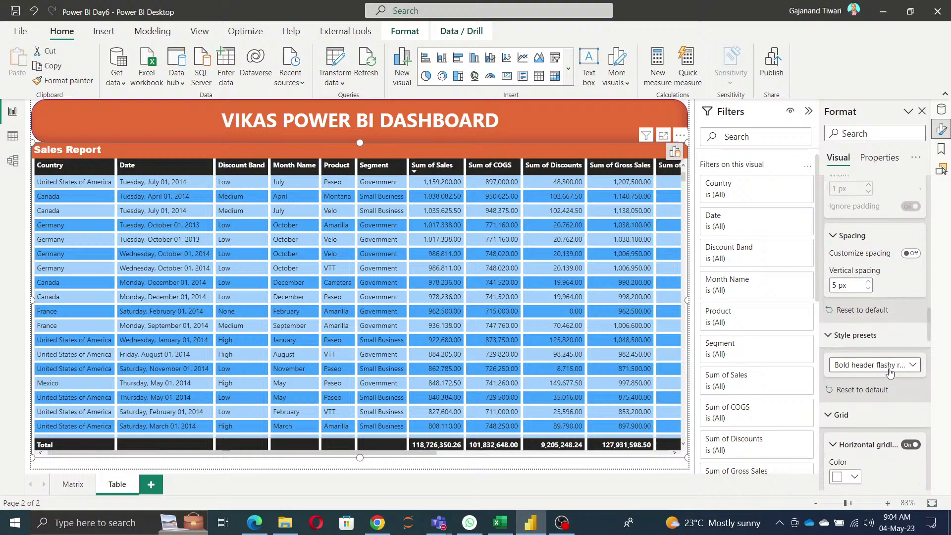
scroll(888, 367, down, 2)
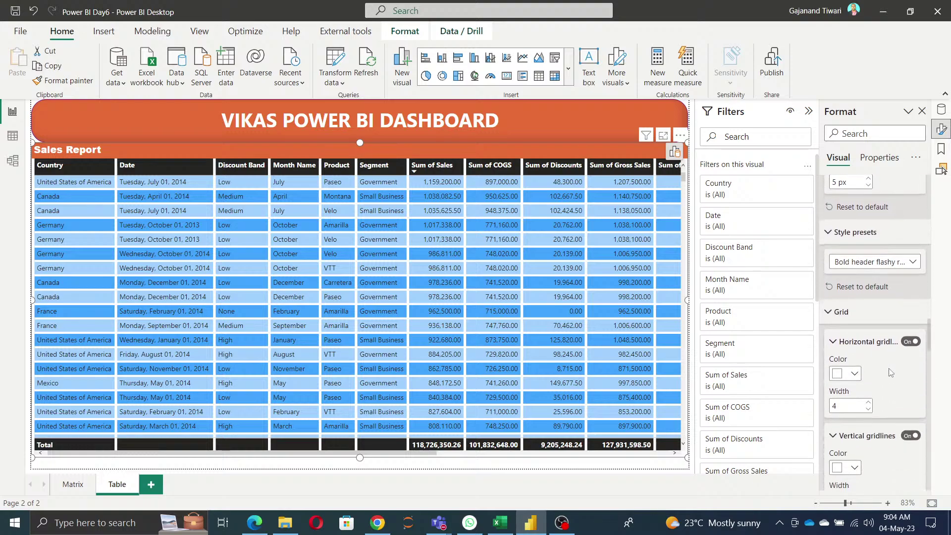
click(892, 262)
click(867, 276)
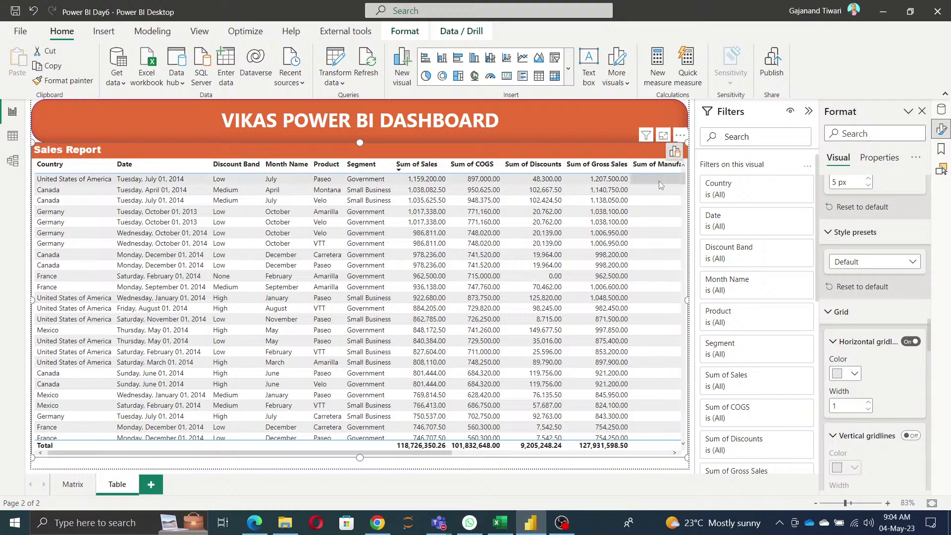
Add the Sales field from financials as another column at the end of the Sales Report table
click(676, 155)
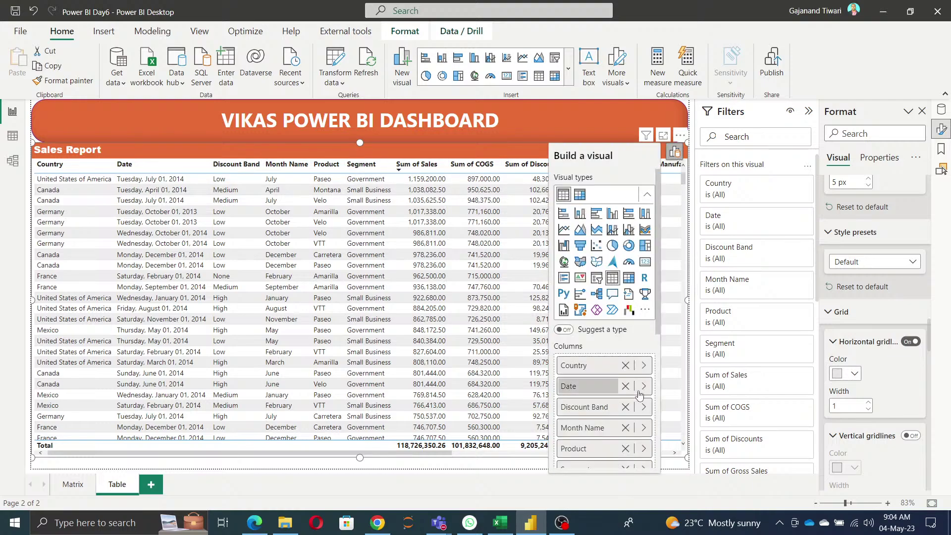
scroll(633, 396, down, 2)
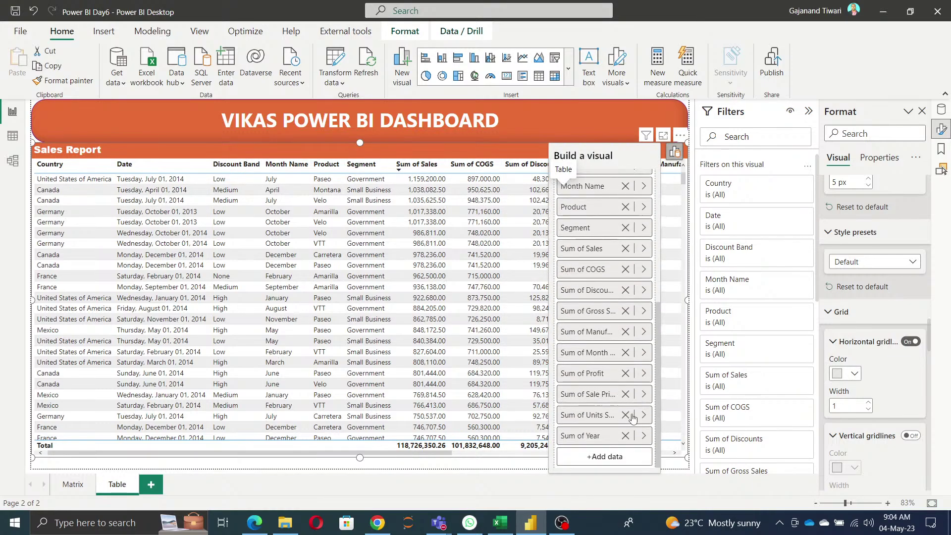
click(605, 465)
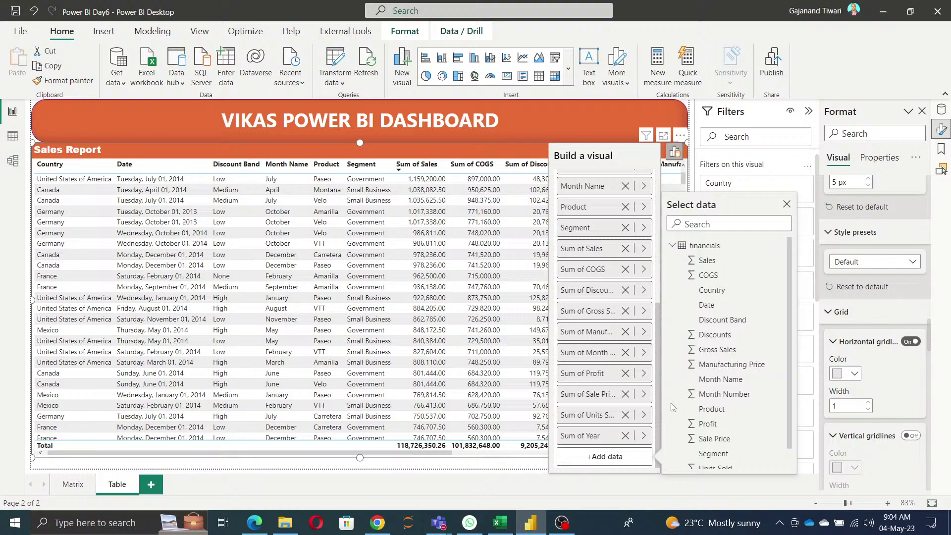
click(708, 276)
scroll(615, 407, up, 3)
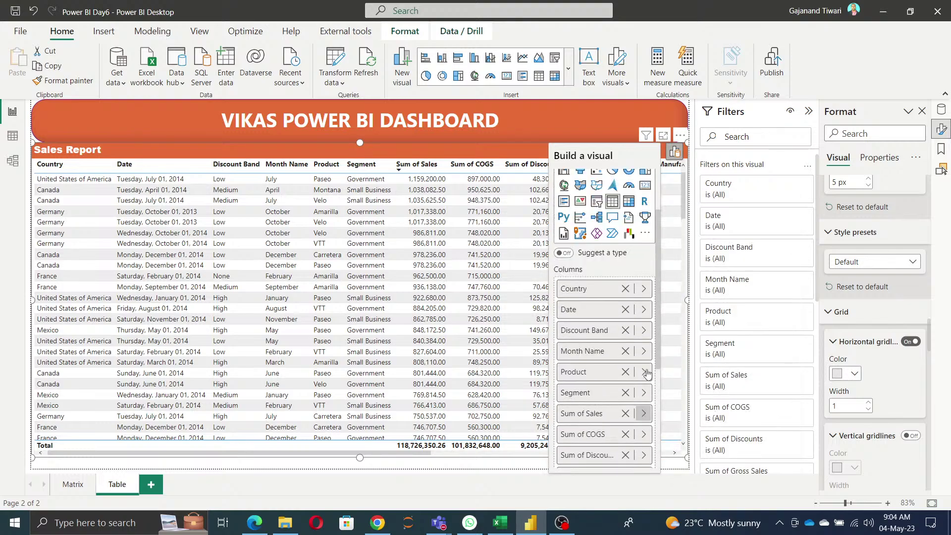
scroll(647, 372, up, 2)
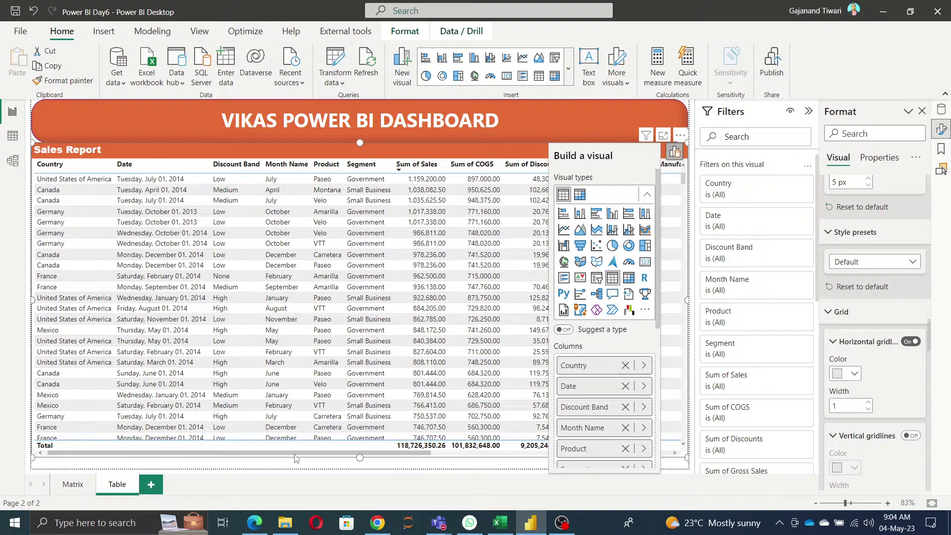
drag(296, 456, 544, 458)
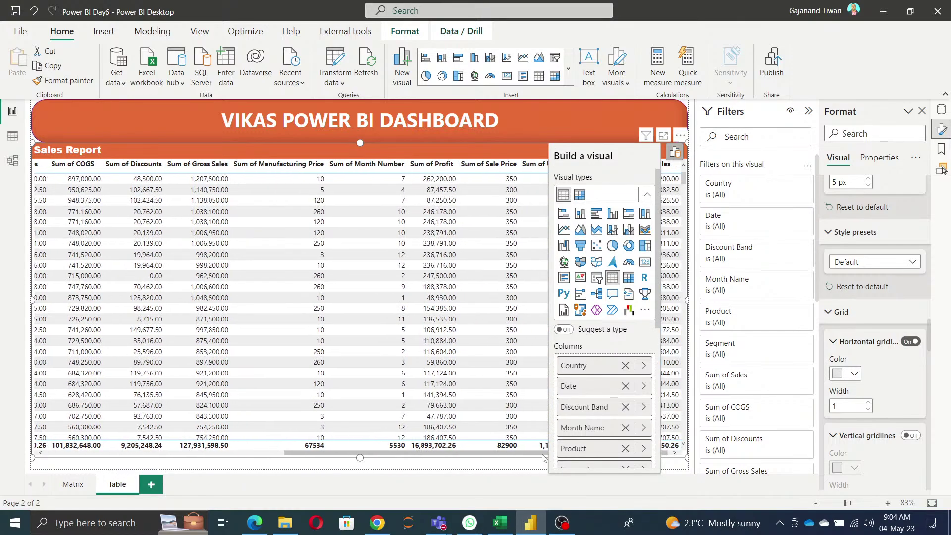
click(369, 466)
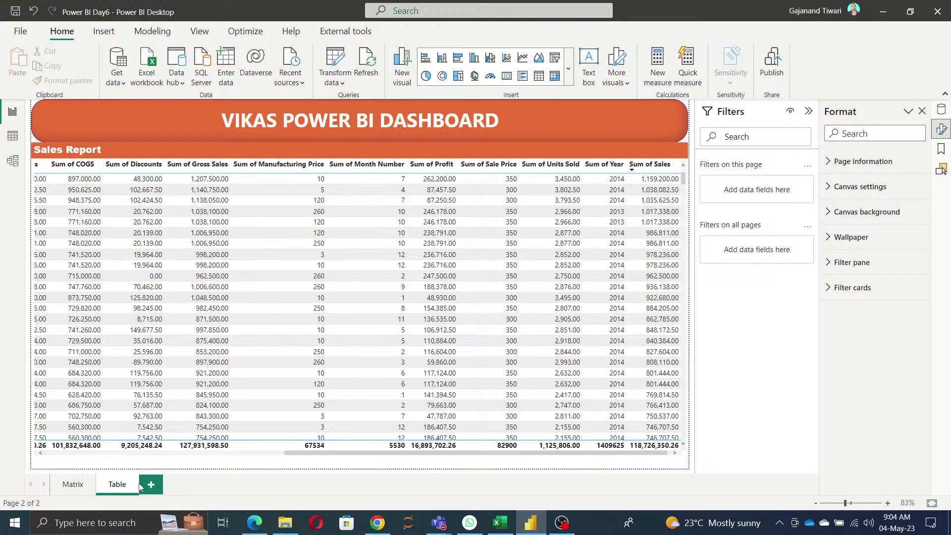
Duplicate the Table page and change the Sales Report table on the copy to a stacked bar chart
right_click(122, 488)
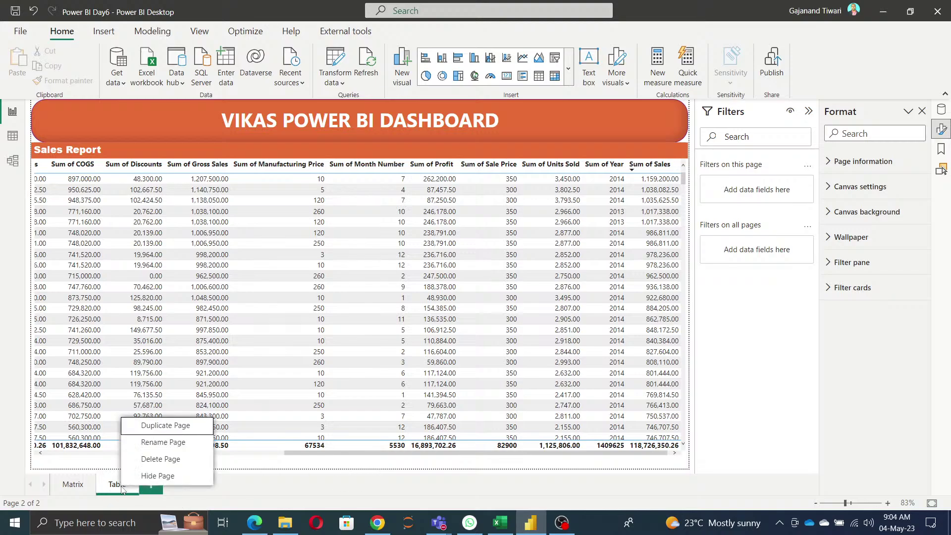
click(158, 434)
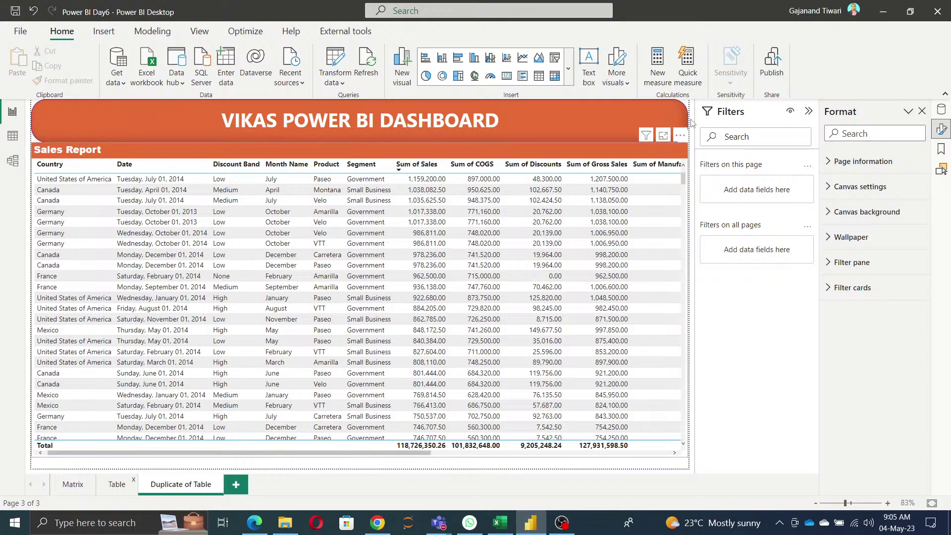
click(685, 169)
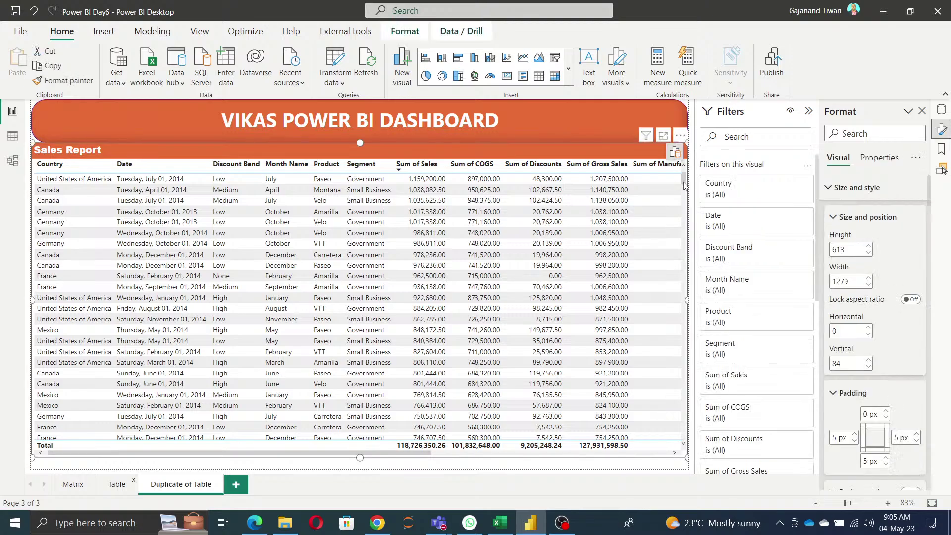
click(676, 153)
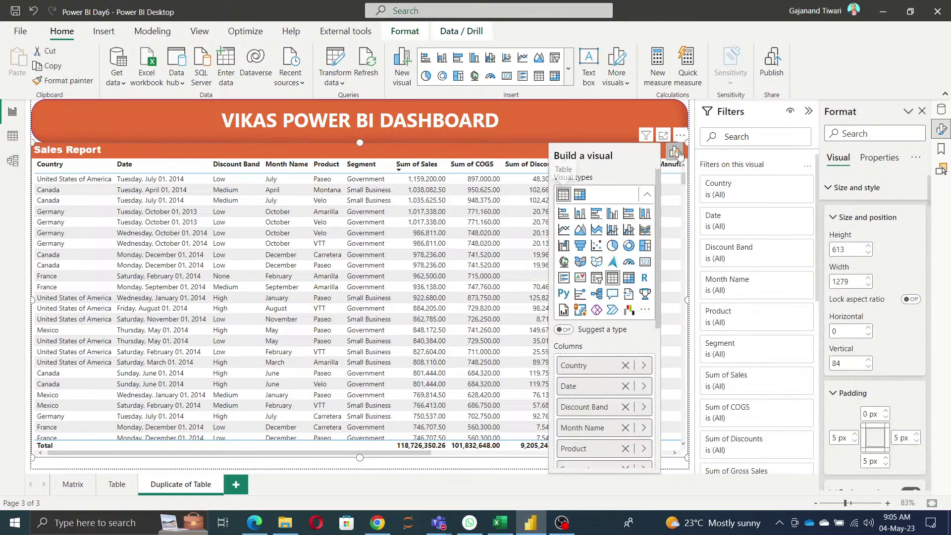
click(564, 214)
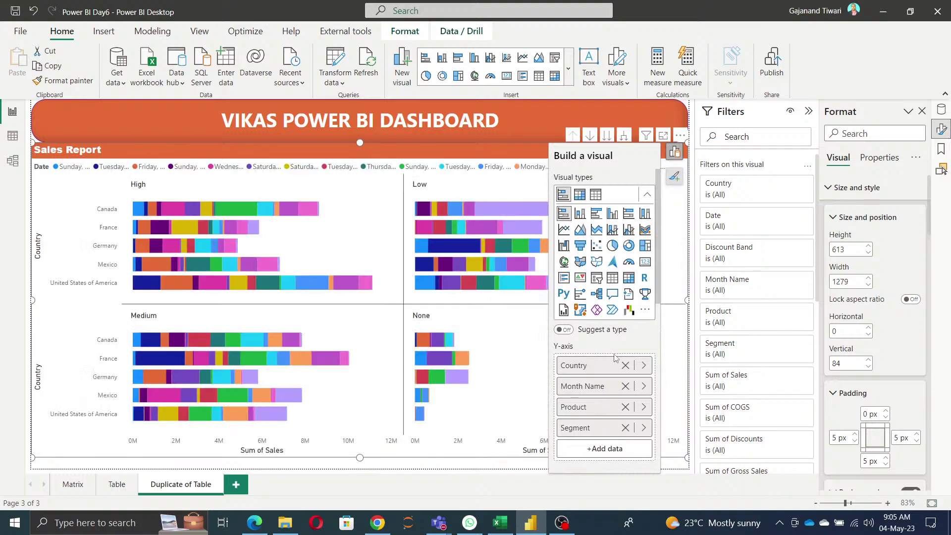
click(691, 366)
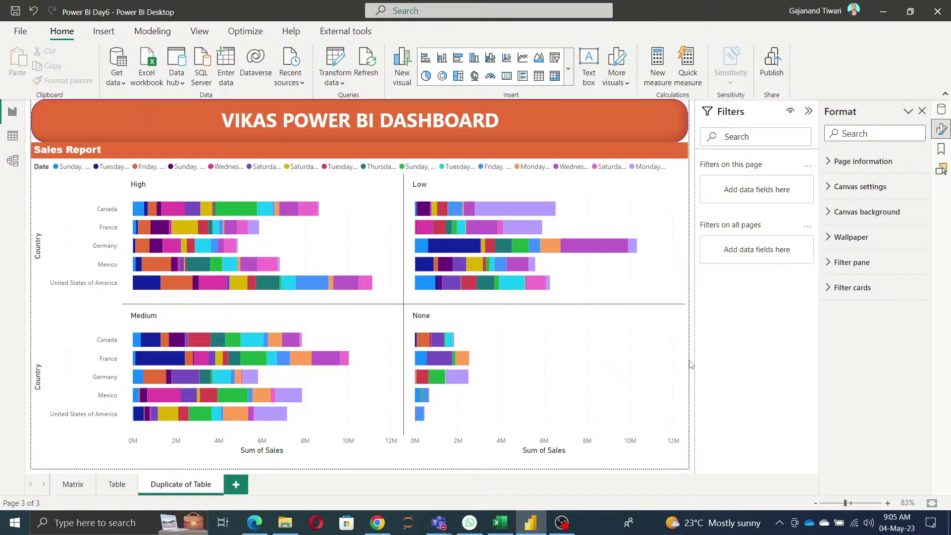
Remove Month Name, Country and Product from the bar chart's Y-axis, keeping Segment
click(638, 357)
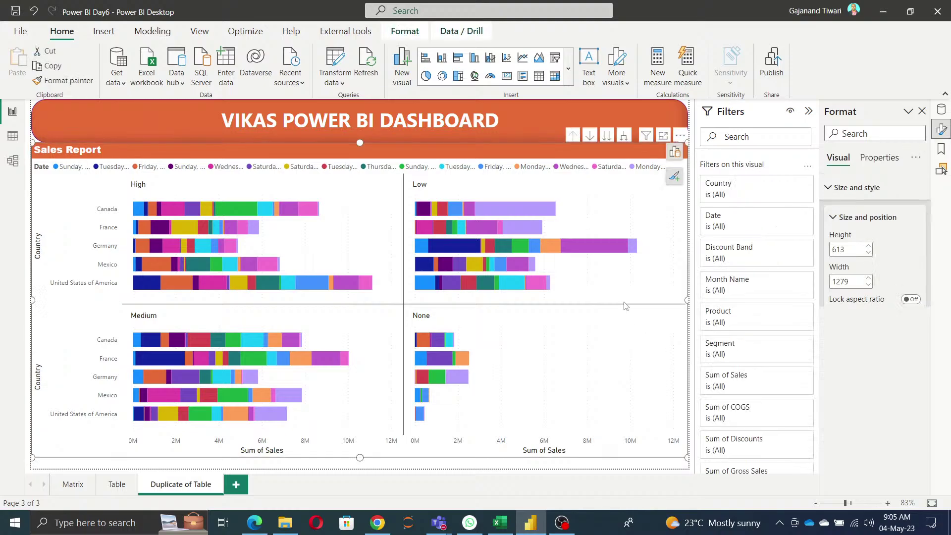
click(675, 154)
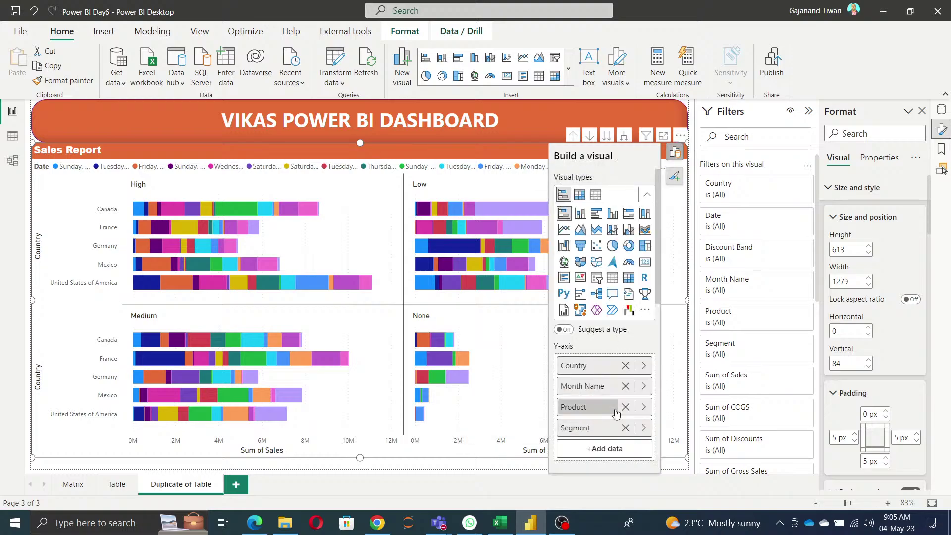
click(626, 386)
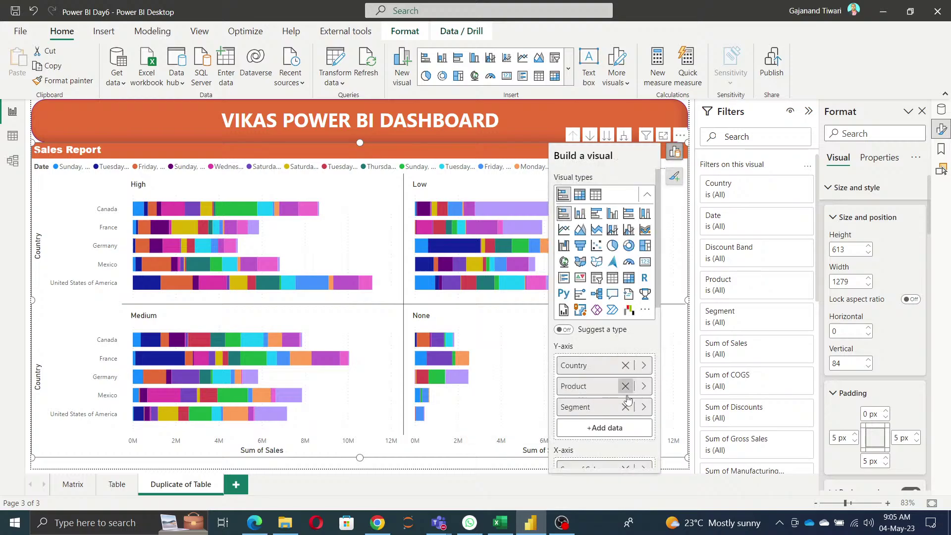
click(626, 366)
click(625, 365)
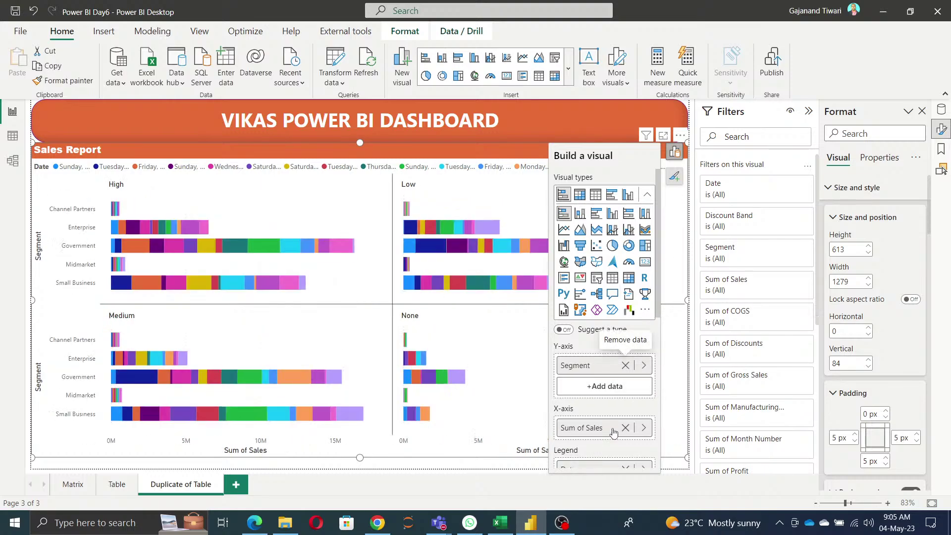
Remove Date from the bar chart's legend and Discount Band from its small multiples
scroll(610, 428, down, 3)
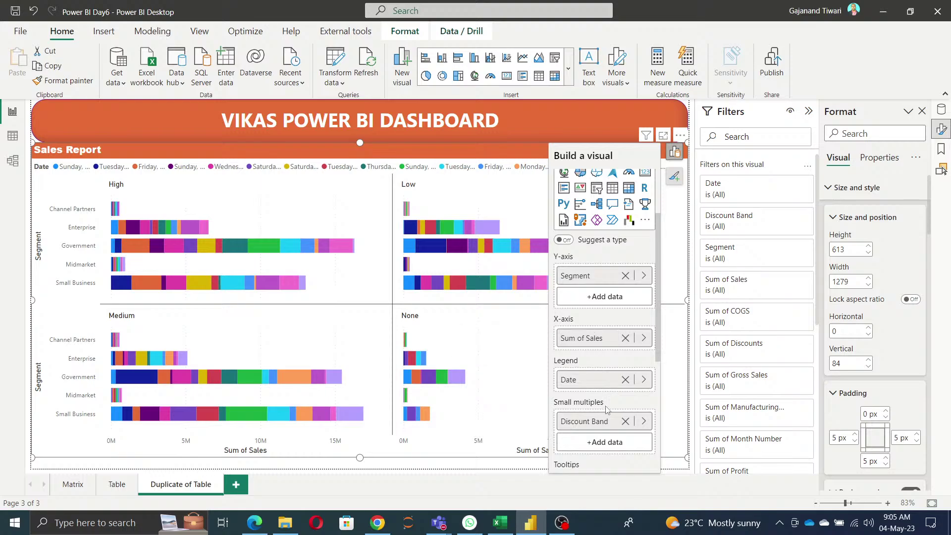
click(625, 380)
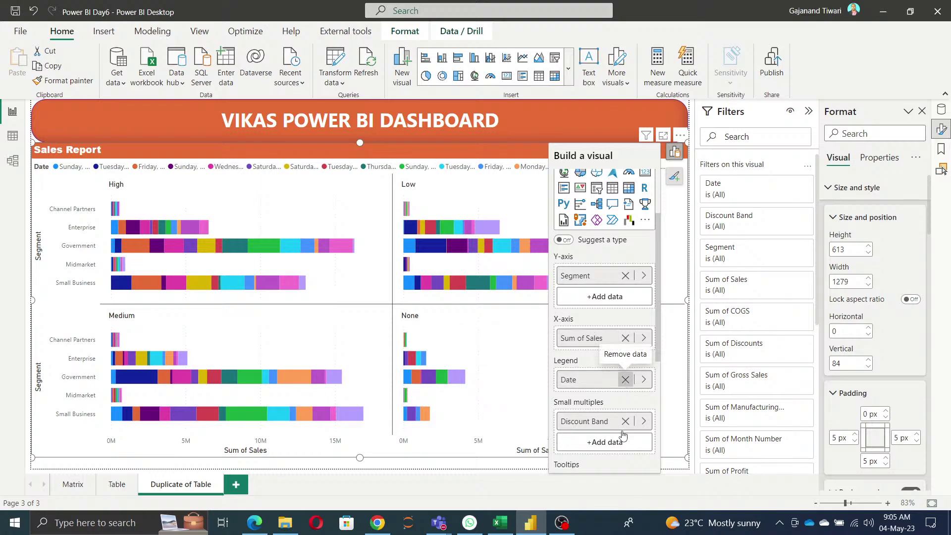
click(624, 444)
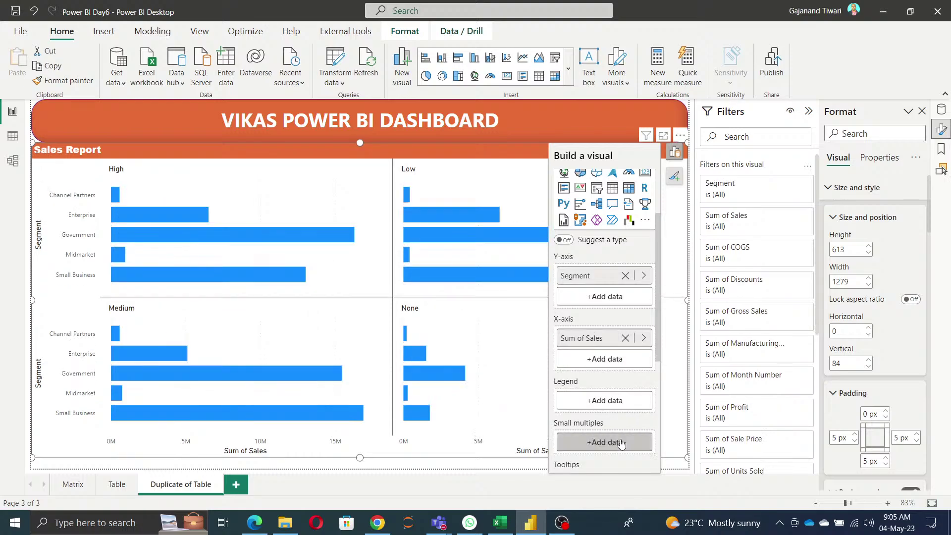
Add Country as the bar chart's small multiples field and look through the charts for all countries
scroll(605, 308, down, 5)
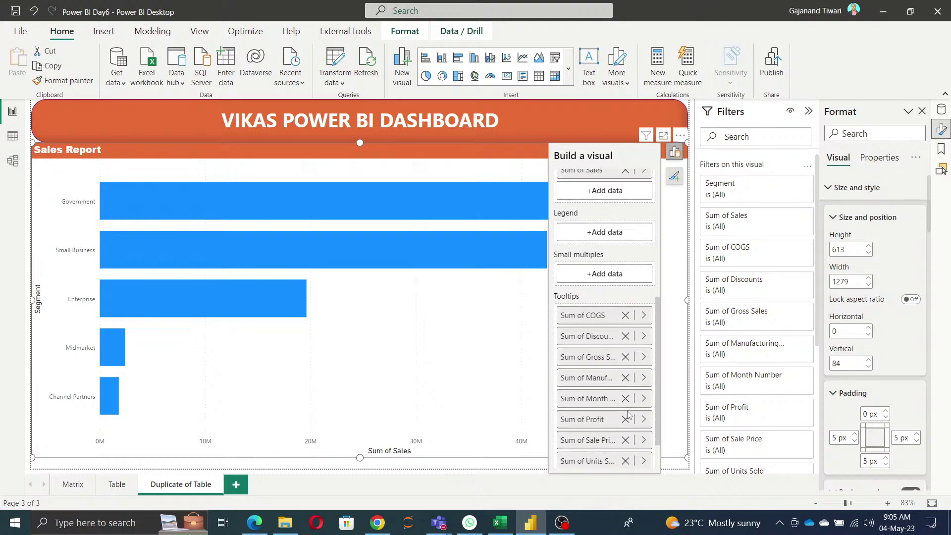
click(602, 266)
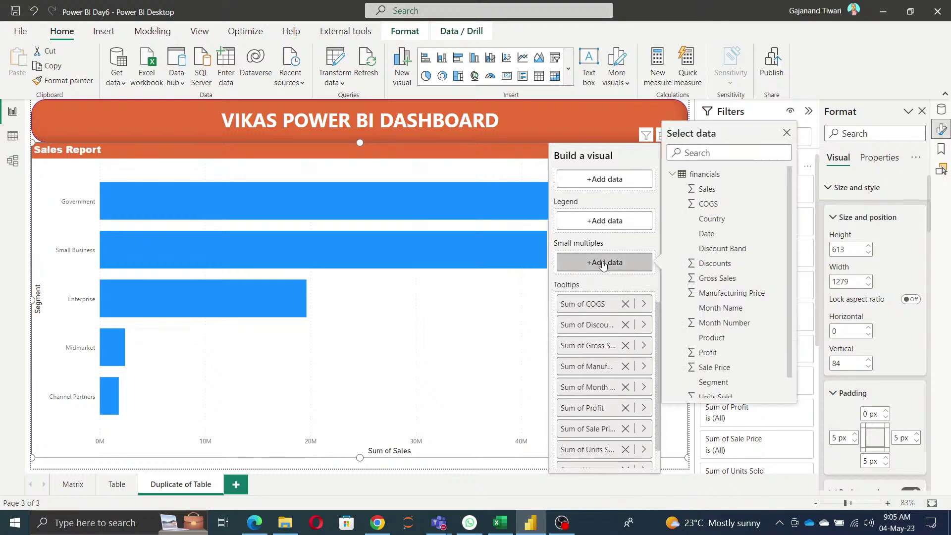
click(717, 220)
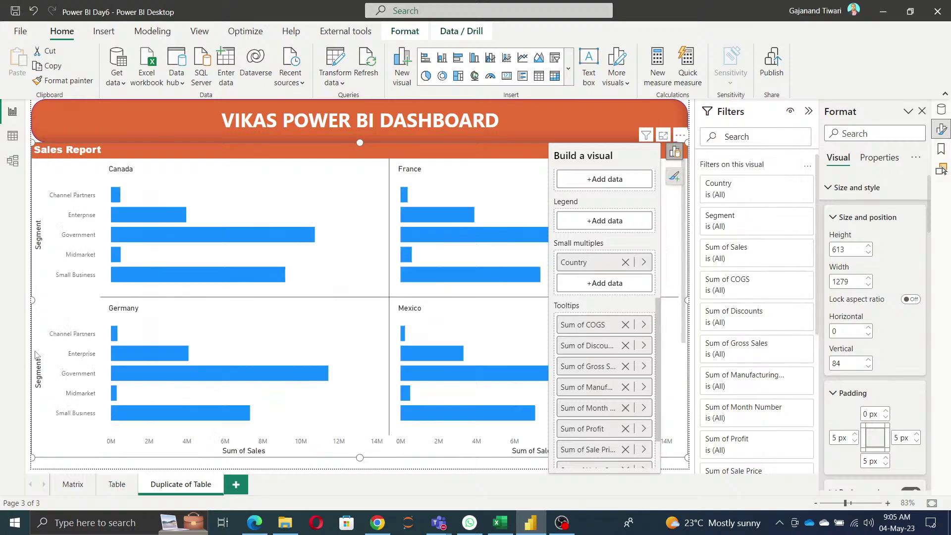
click(26, 330)
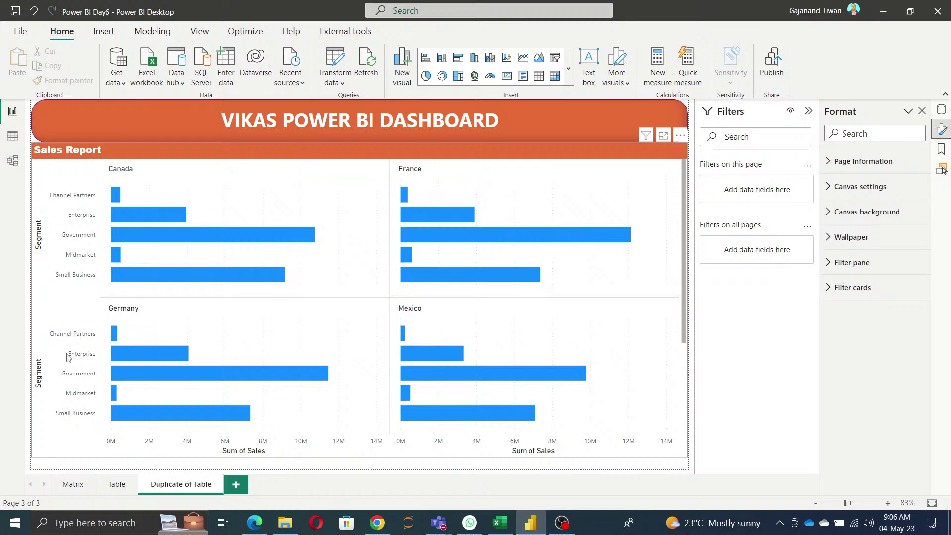
scroll(509, 329, down, 3)
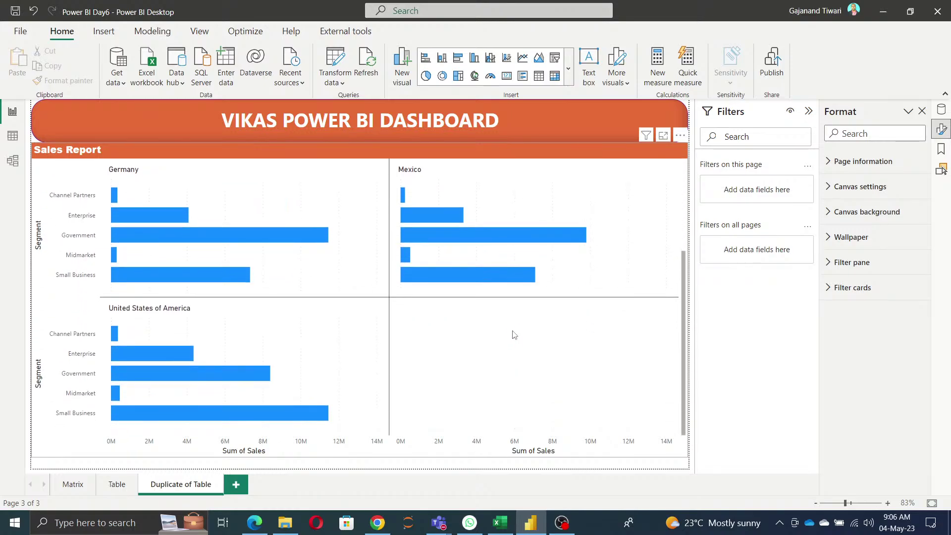
scroll(535, 355, up, 3)
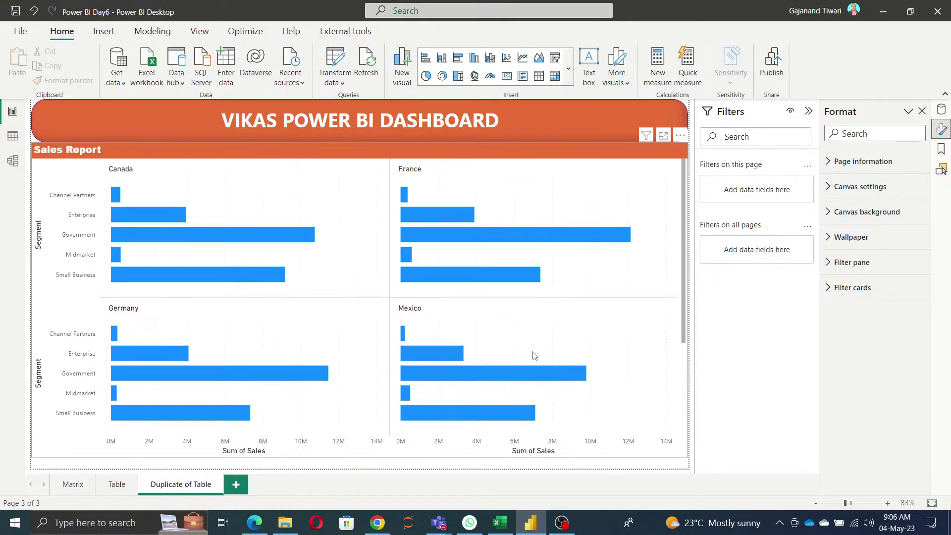
scroll(535, 356, down, 3)
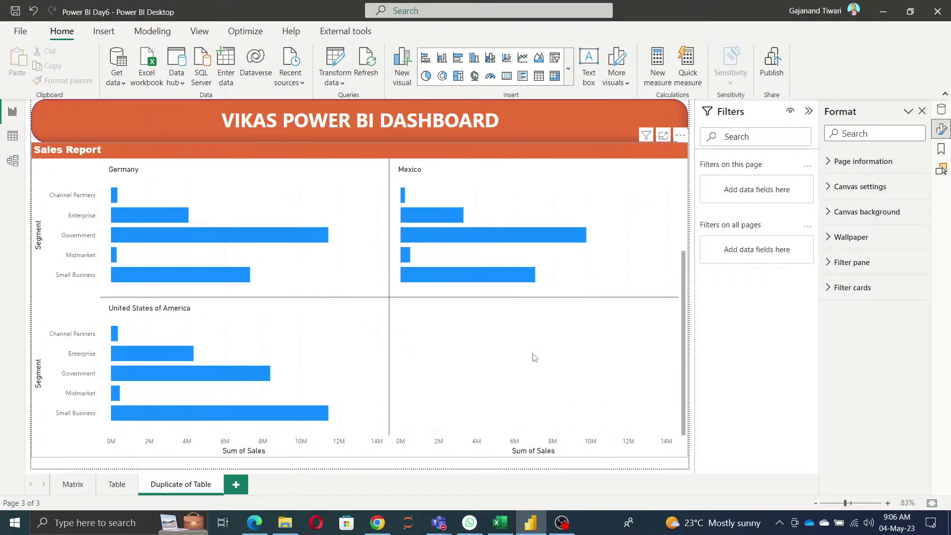
scroll(535, 358, up, 3)
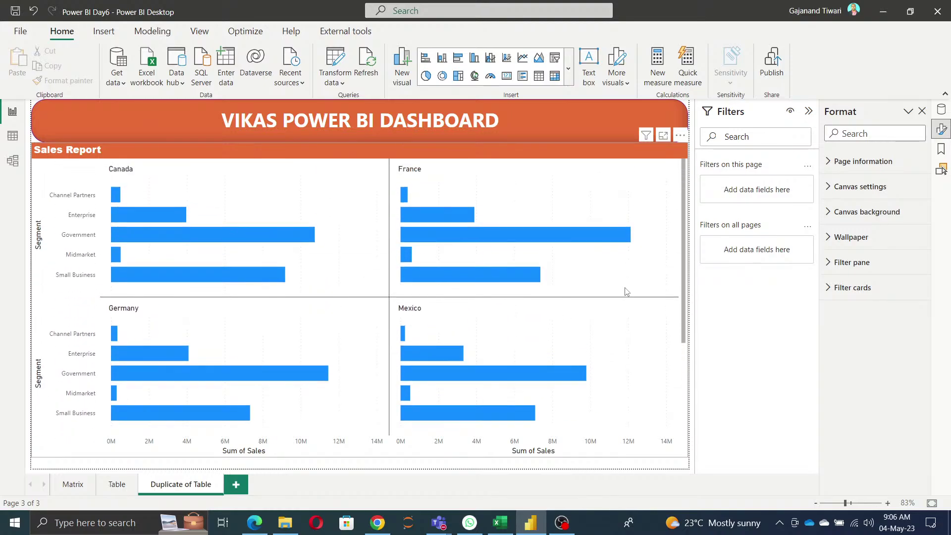
Rename the Duplicate of Table page as Smallist
click(649, 303)
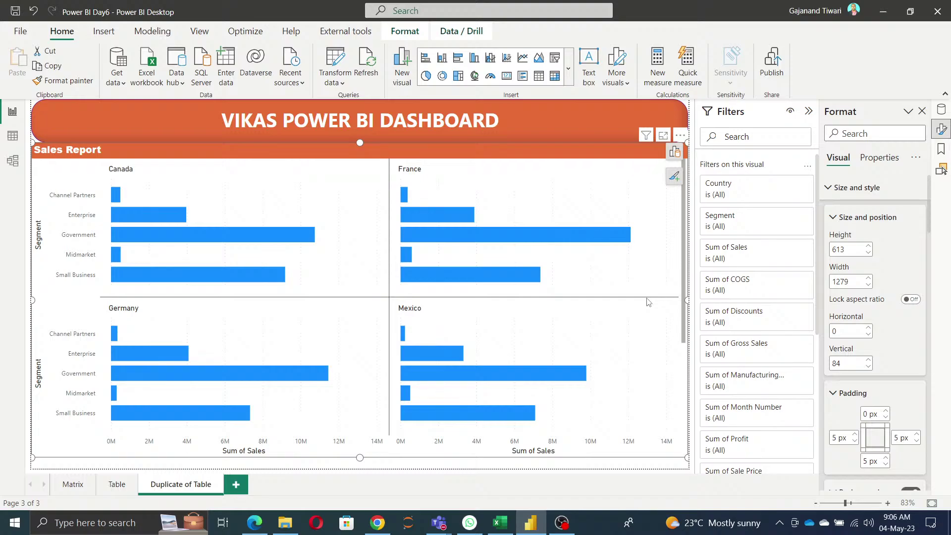
scroll(642, 357, down, 3)
scroll(641, 361, up, 3)
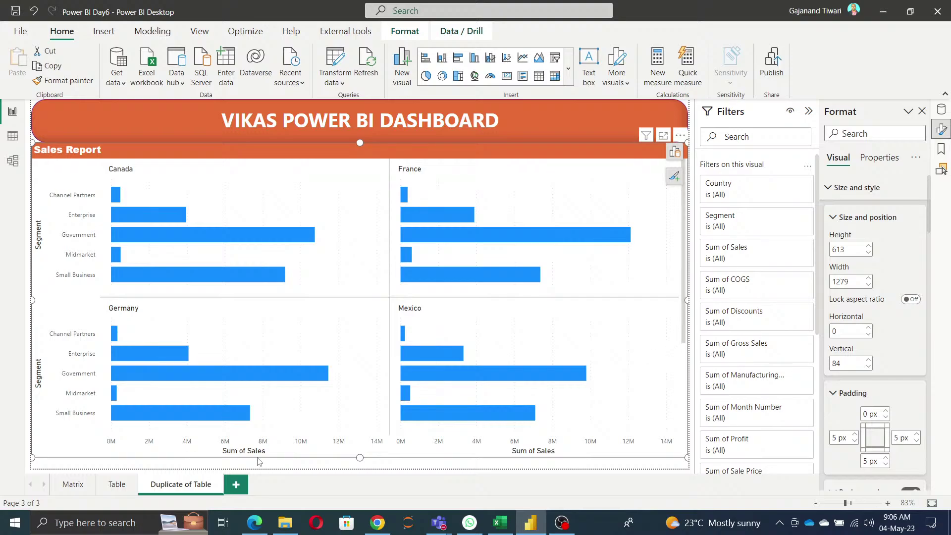
double_click(188, 489)
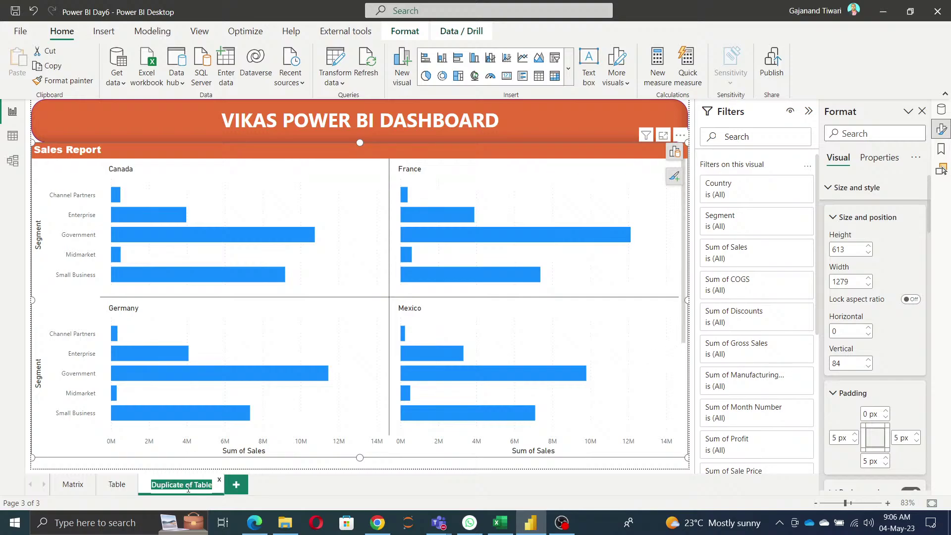
text(S)
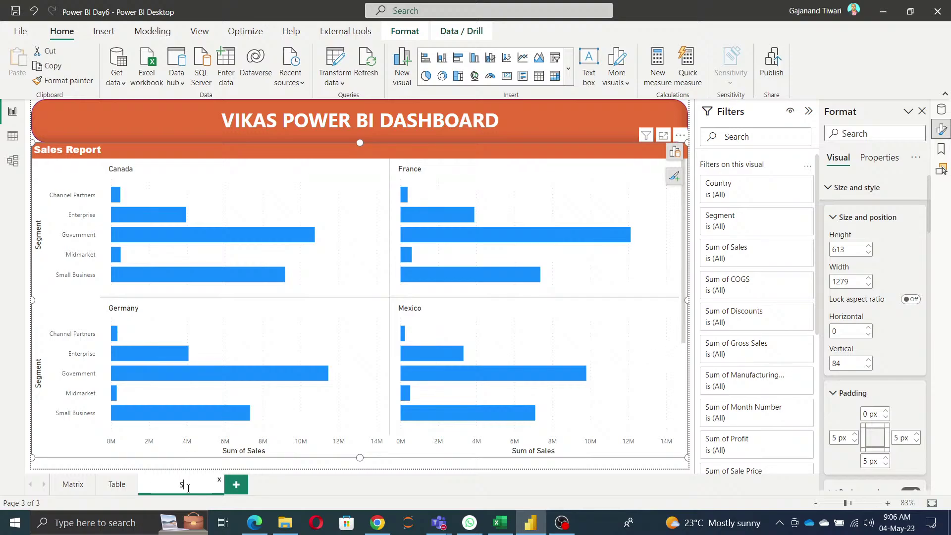
text(mallist)
key(Return)
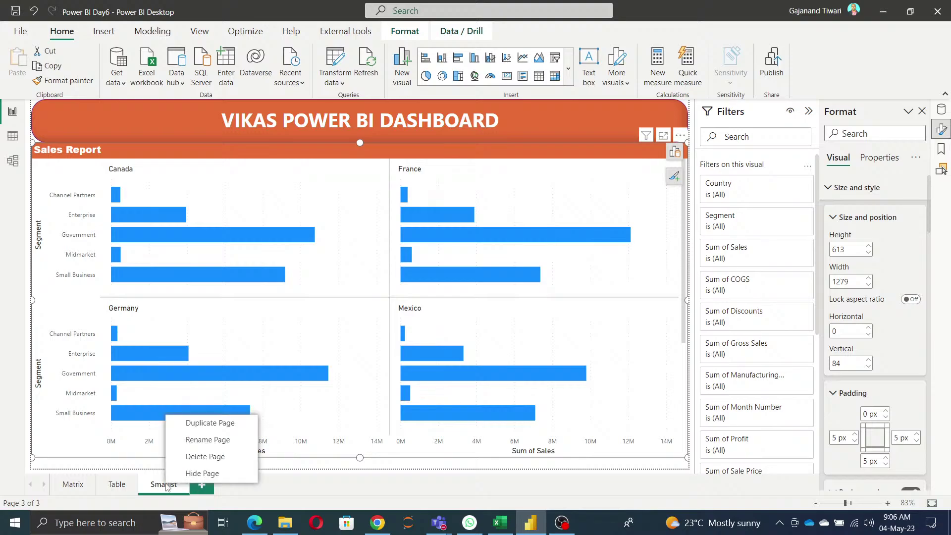
Duplicate the Smallist page, leaving the copy's default name in place
right_click(168, 484)
click(214, 424)
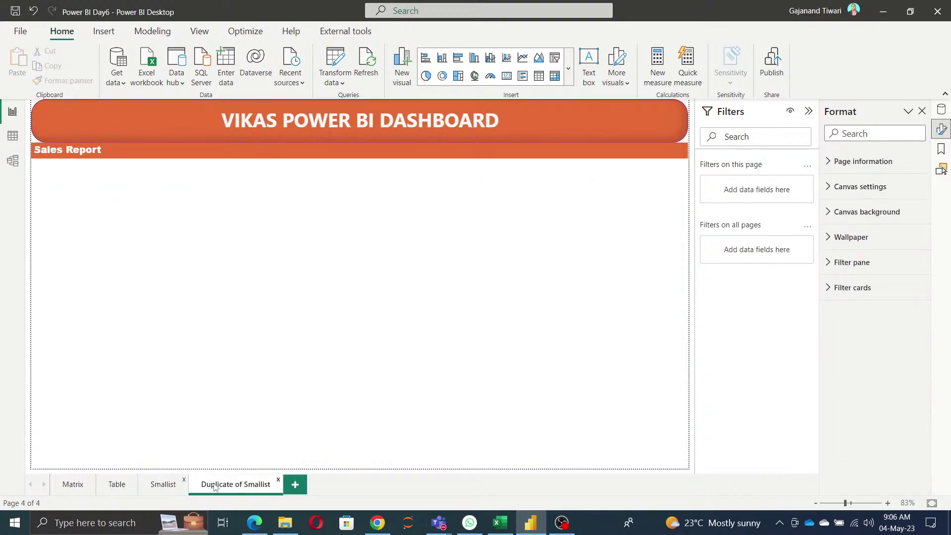
double_click(242, 485)
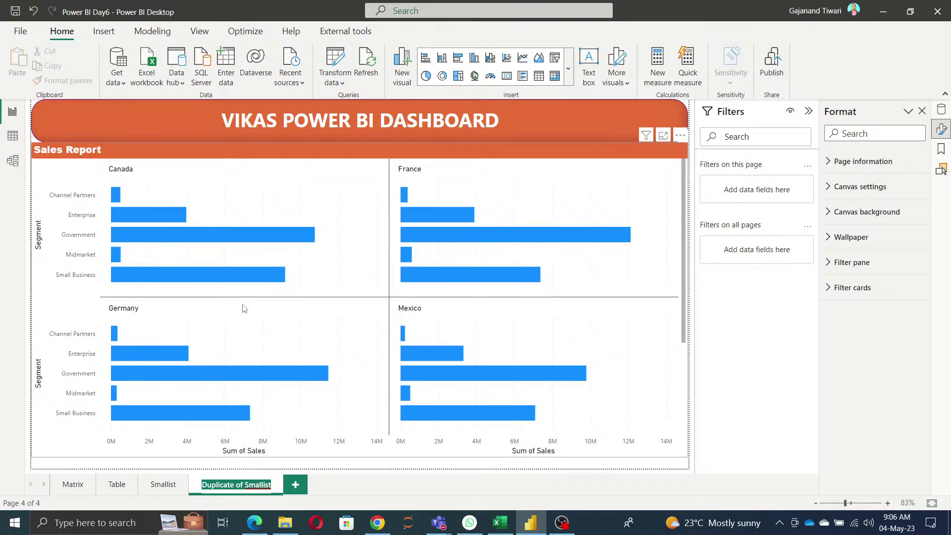
key(Return)
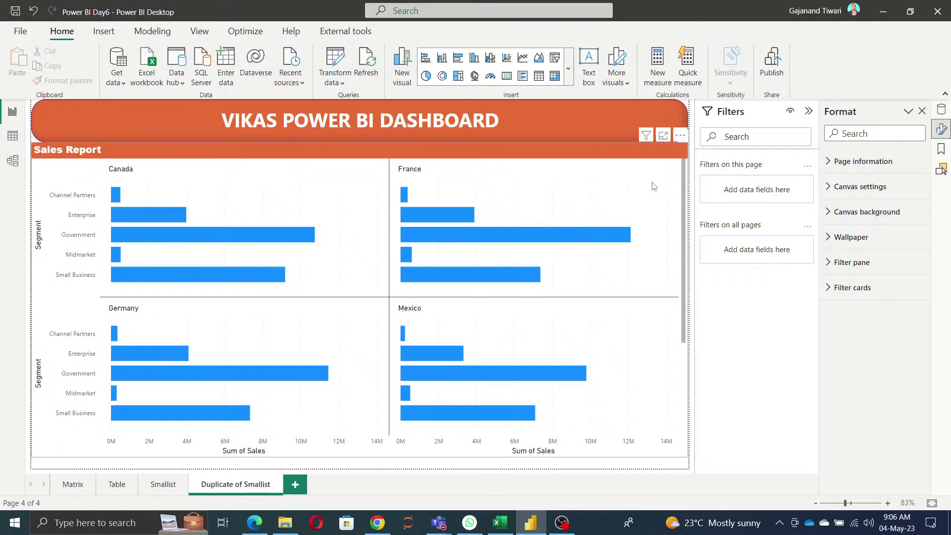
Remove Country from the small multiples of the stacked bar chart on the duplicated page
click(654, 187)
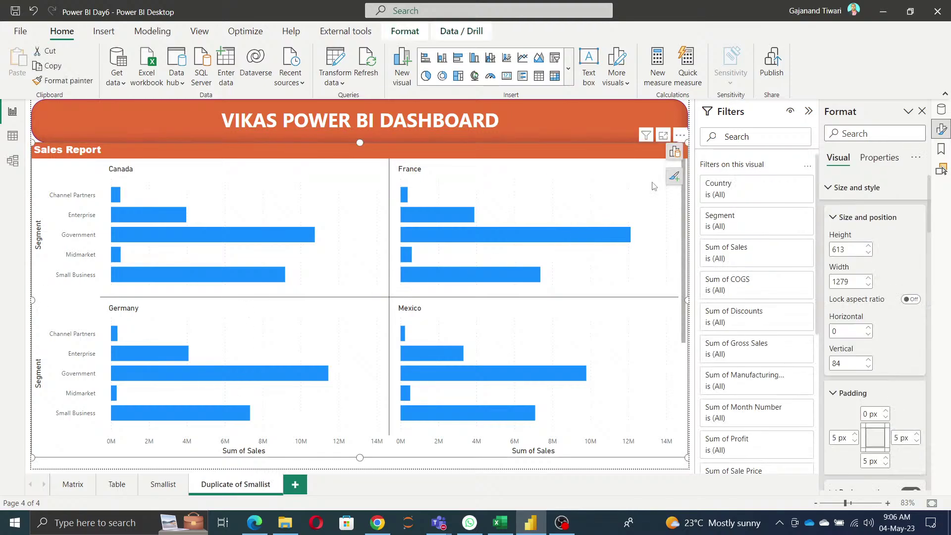
click(675, 152)
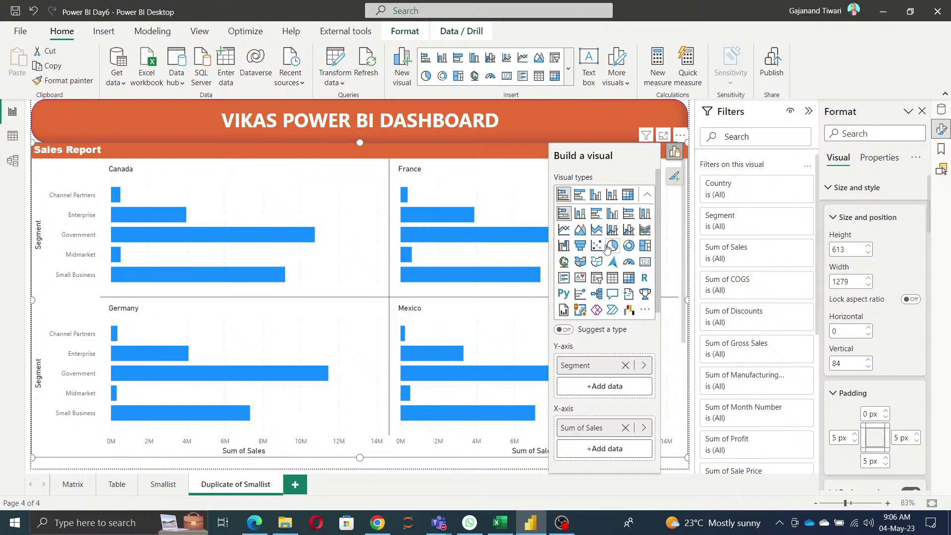
click(580, 195)
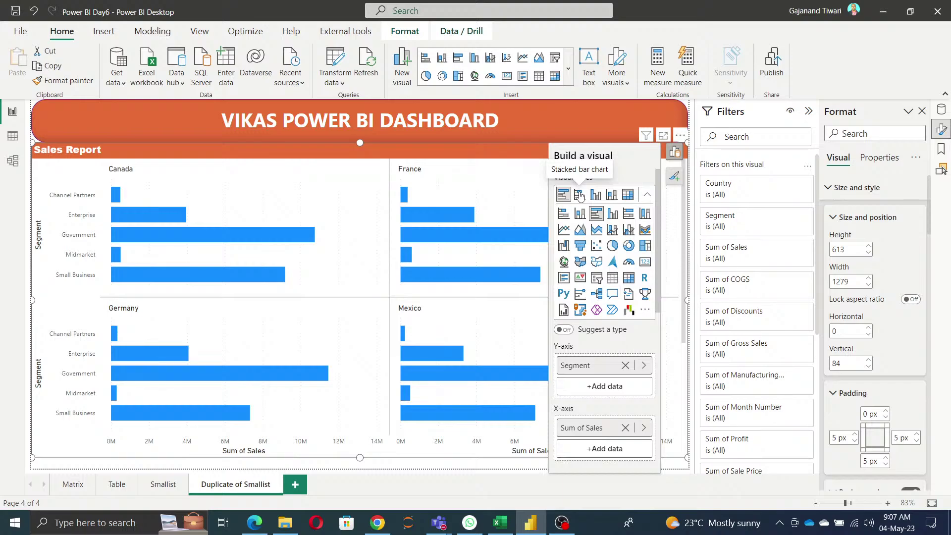
click(580, 195)
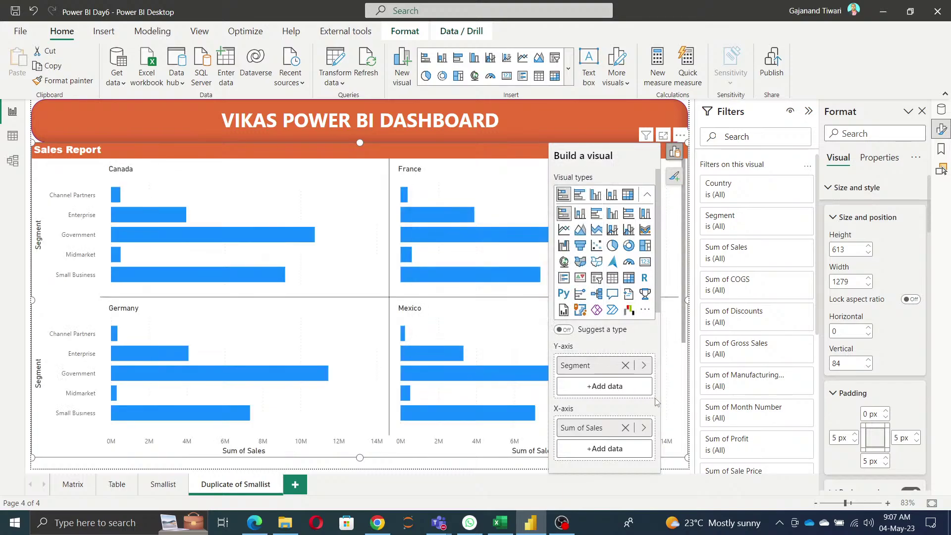
scroll(633, 442, down, 5)
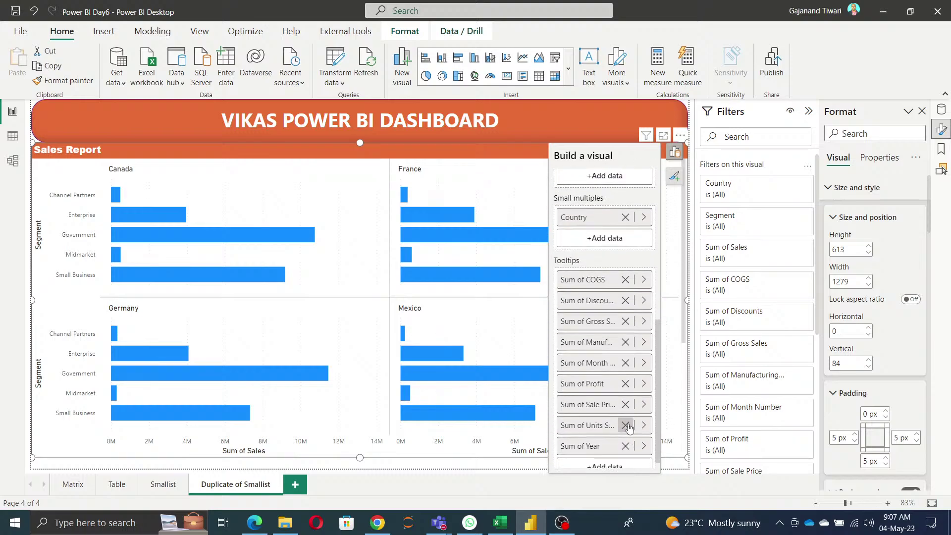
scroll(638, 367, up, 3)
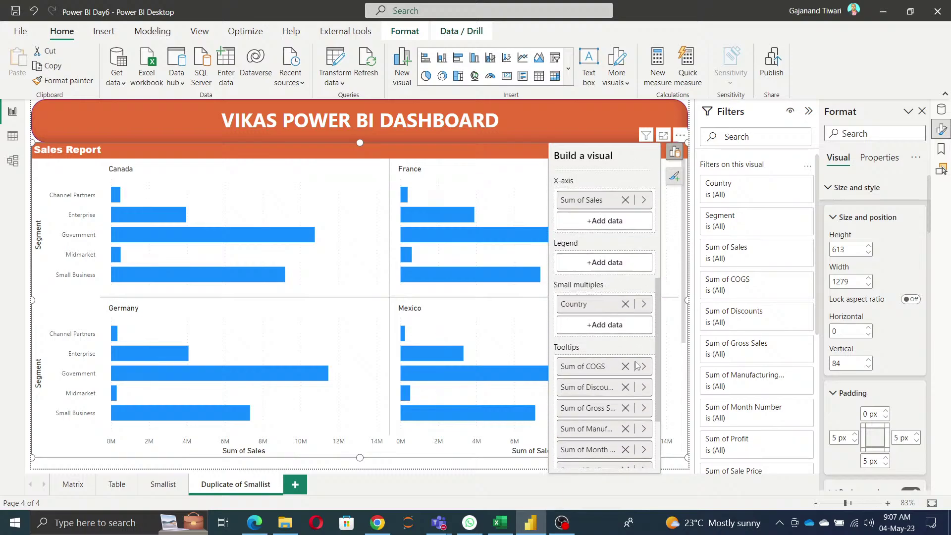
click(625, 308)
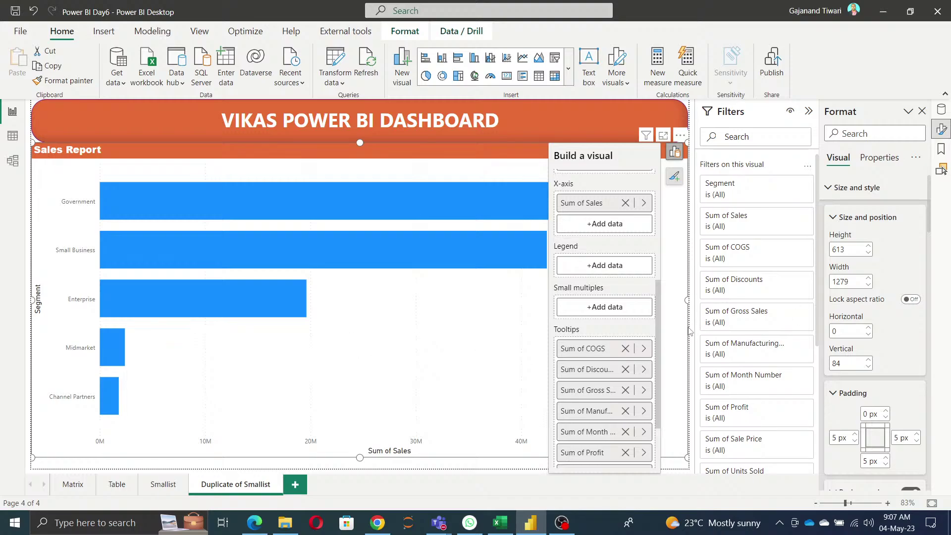
click(676, 466)
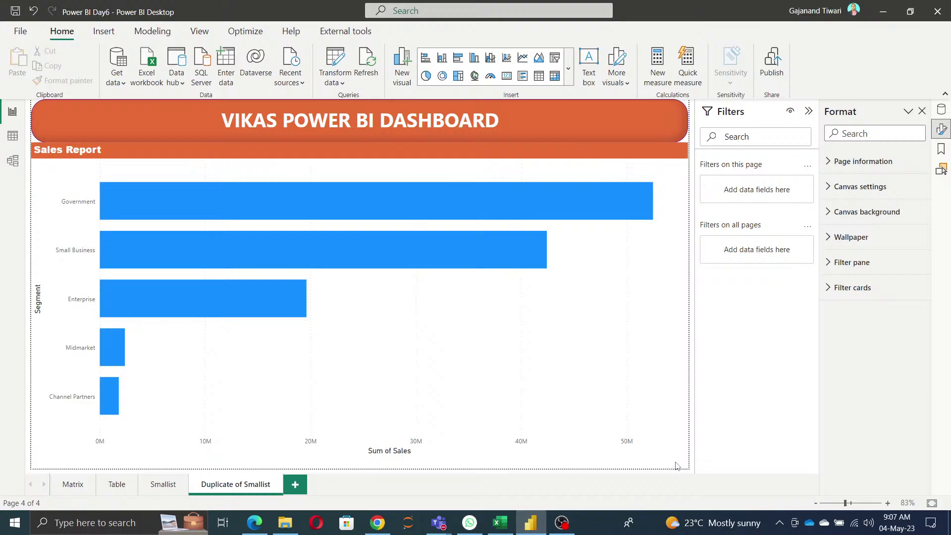
Rename the Duplicate of Smallist page as Charts
click(210, 31)
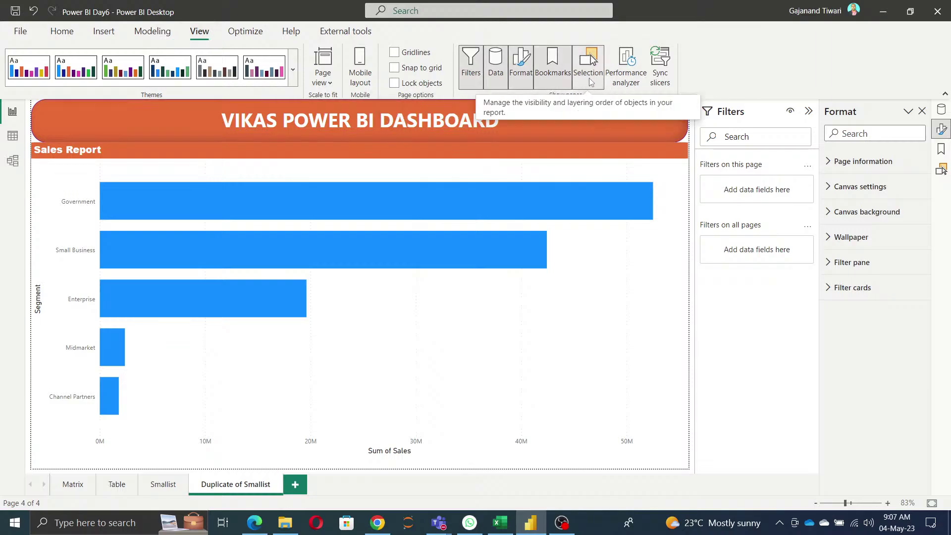
double_click(244, 490)
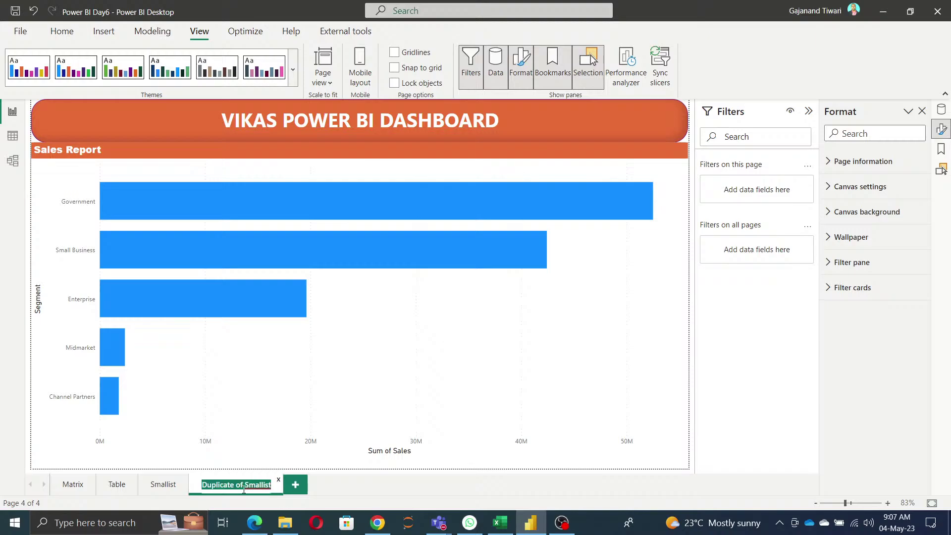
text(Charts)
key(Return)
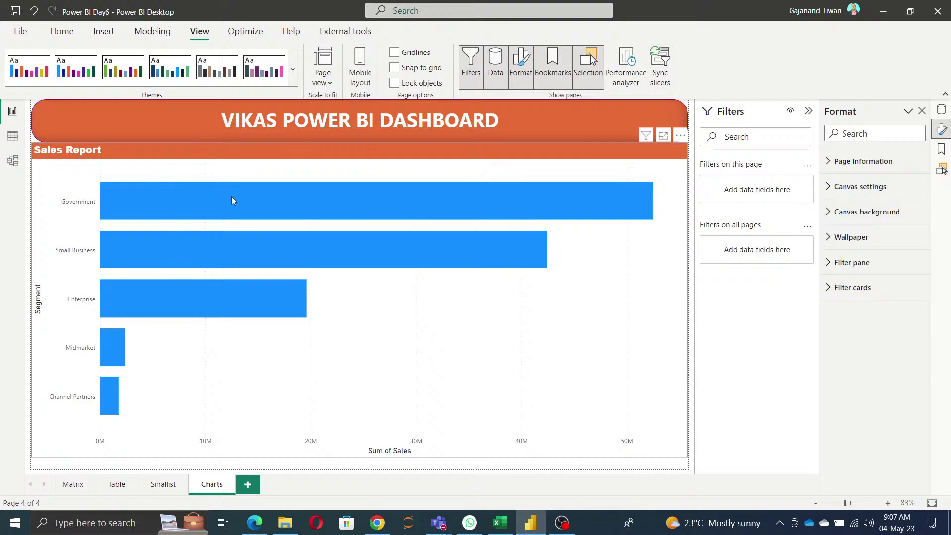
Add a new blank report page and name it Tooltips
mouse_move(231, 197)
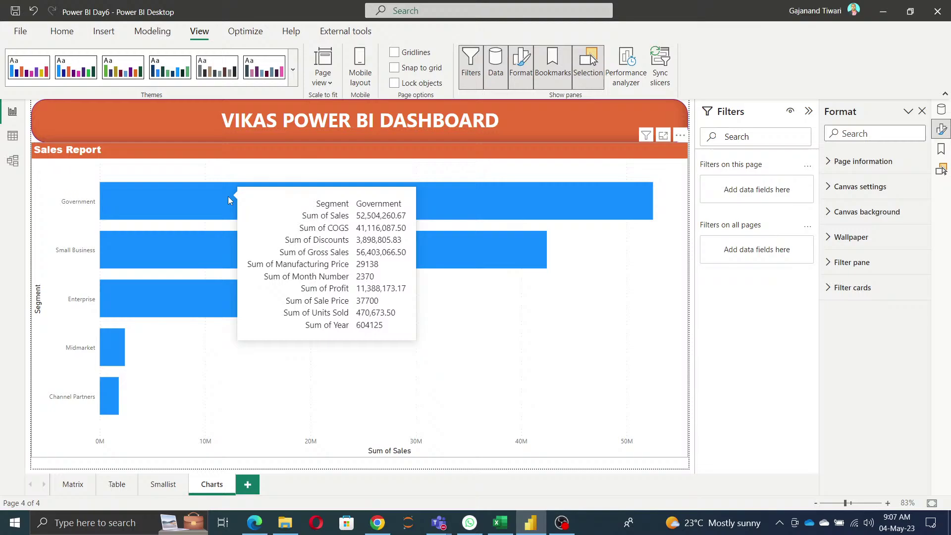
click(248, 484)
double_click(259, 485)
key(BackSpace)
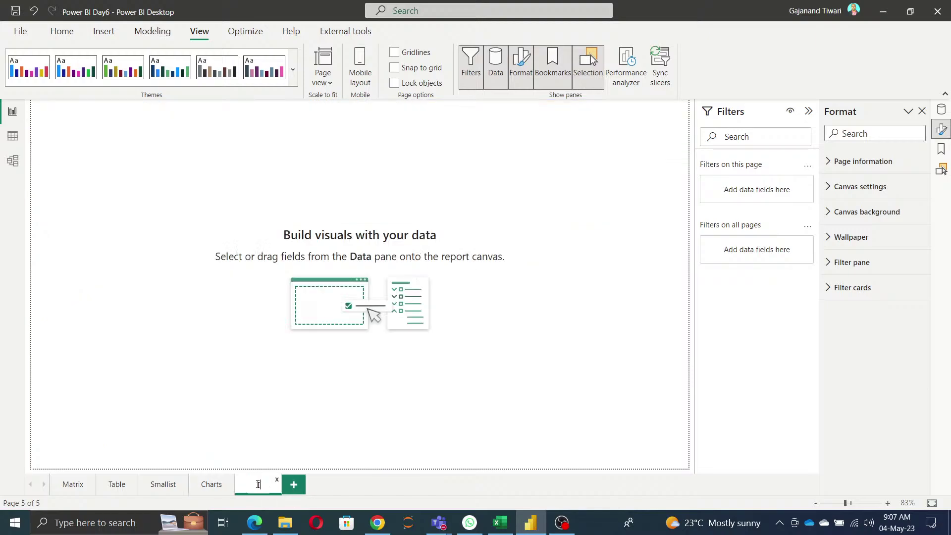
text(Tooltips)
click(517, 217)
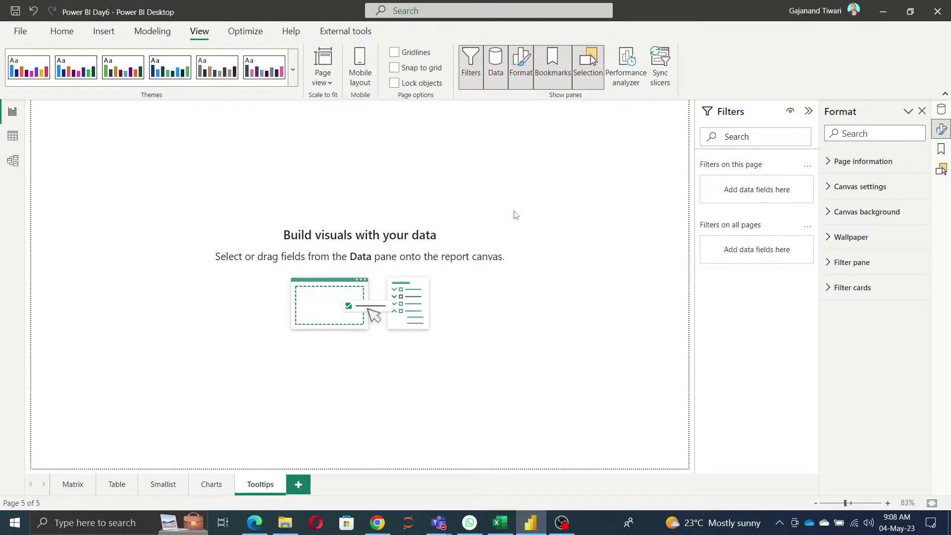
Set the page type of the Tooltips page to Tooltip in its page information
click(846, 162)
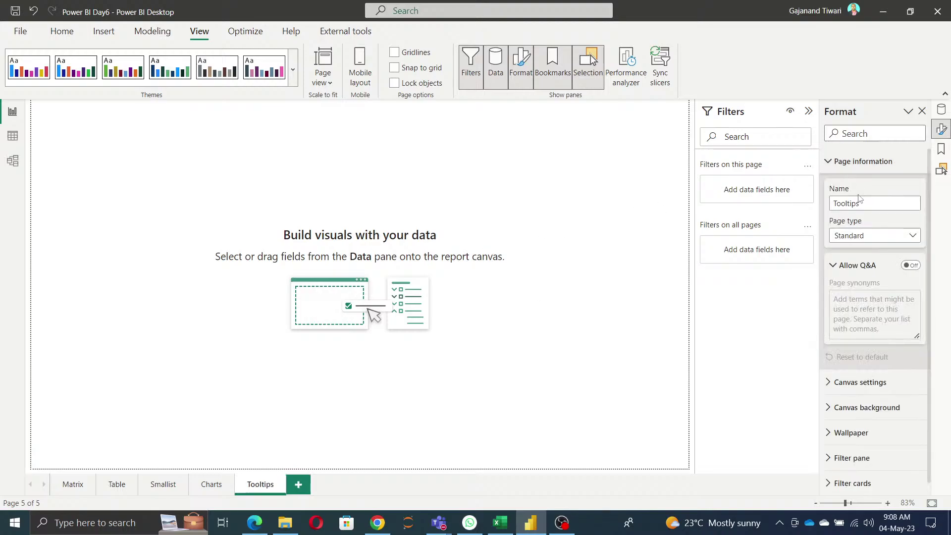
click(878, 236)
click(859, 266)
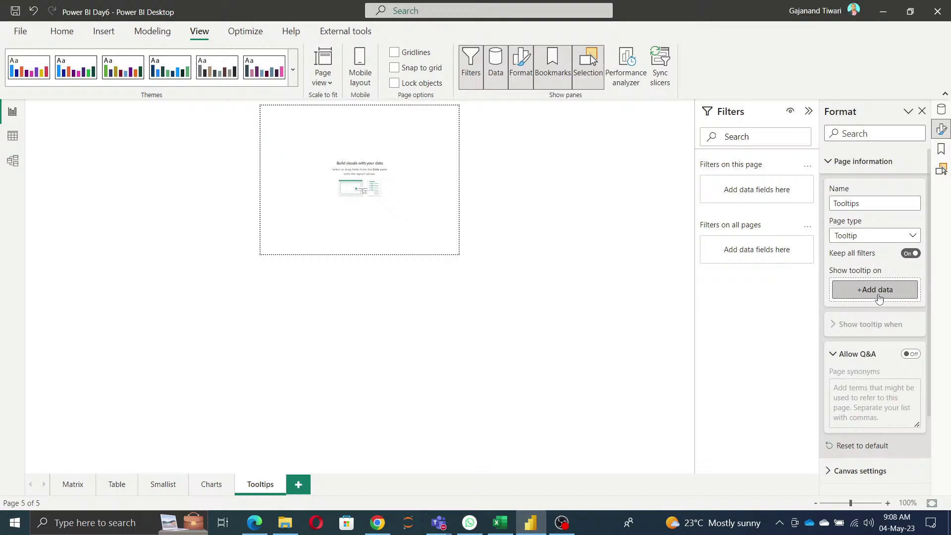
Change the Tooltips page's canvas type to Custom and set its height to 241 px
scroll(879, 299, down, 2)
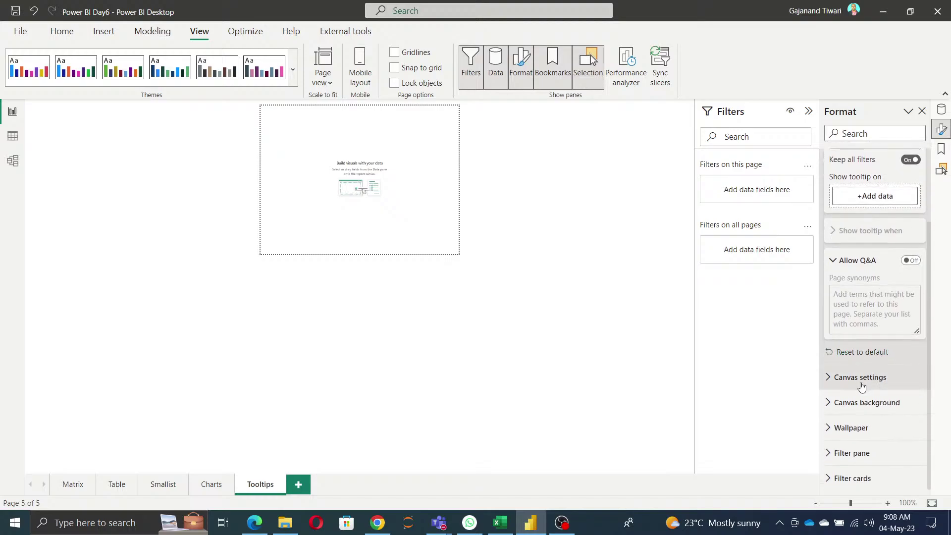
click(862, 385)
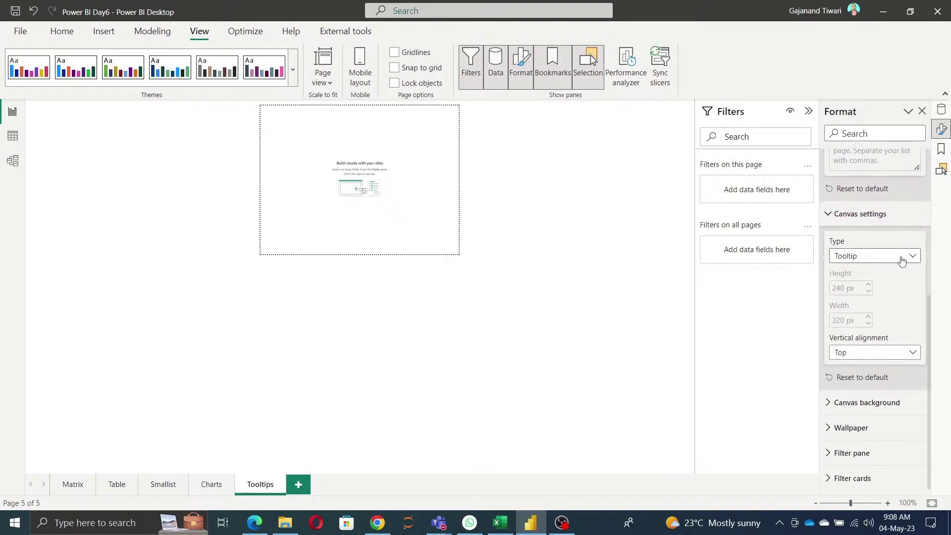
click(902, 258)
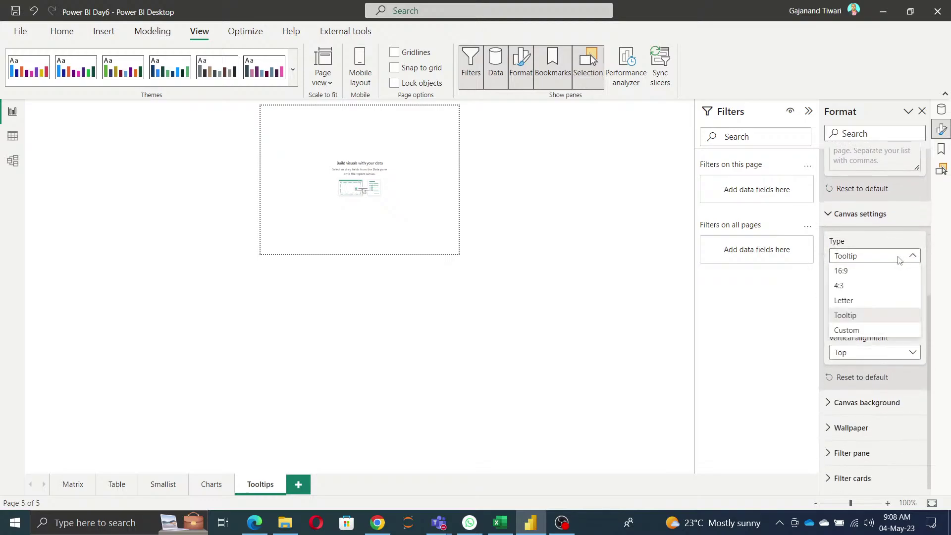
click(848, 331)
click(868, 286)
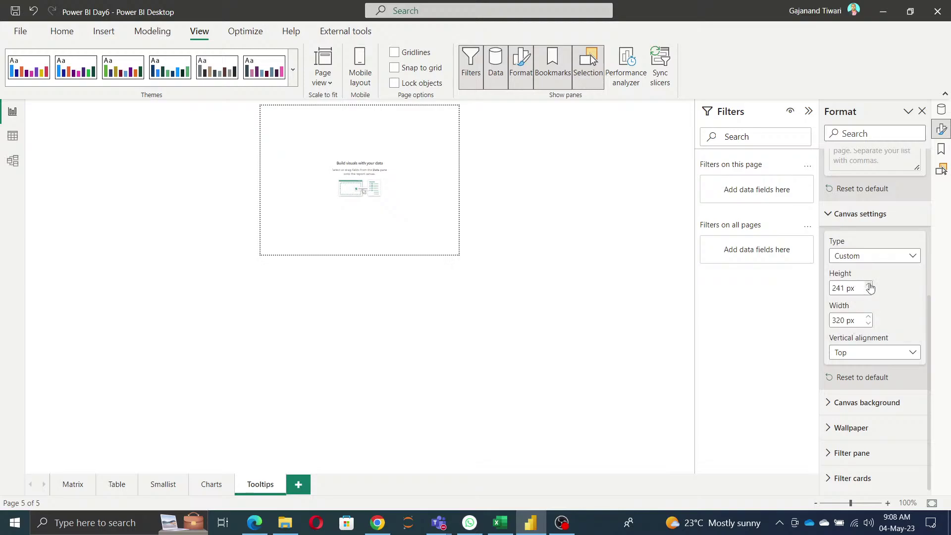
click(869, 286)
click(868, 286)
click(868, 291)
click(868, 292)
Set the Tooltips page's canvas width to 320 px and its vertical alignment to Middle
click(869, 324)
click(869, 323)
click(869, 324)
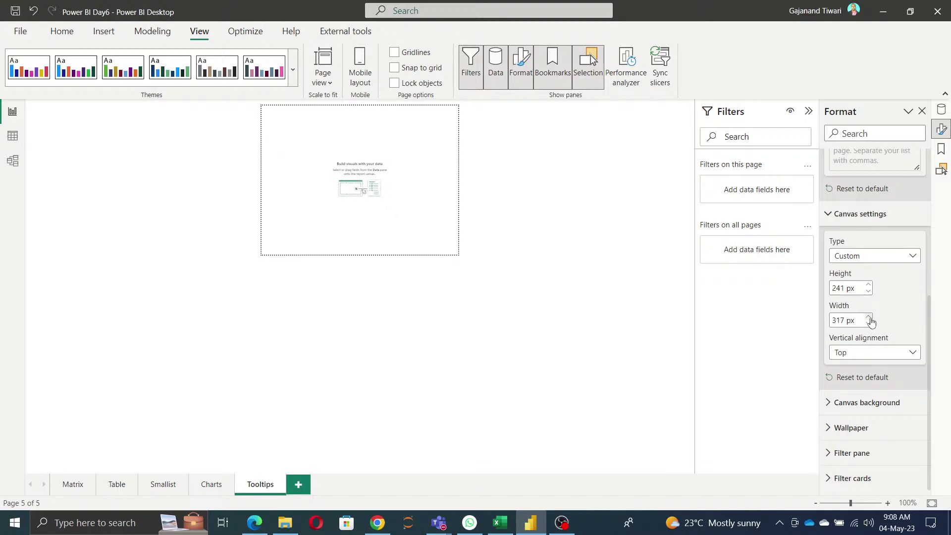
click(868, 317)
click(868, 317)
click(868, 317)
click(881, 353)
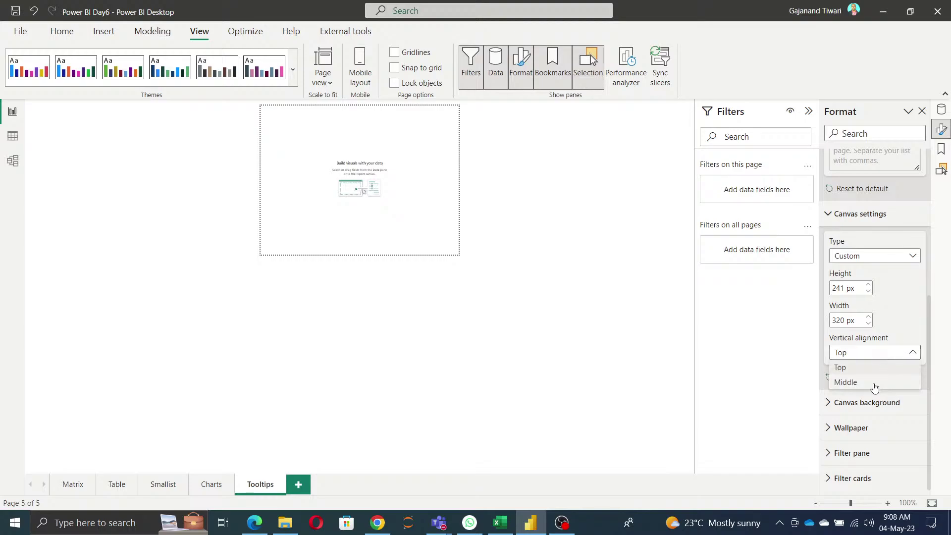
click(875, 387)
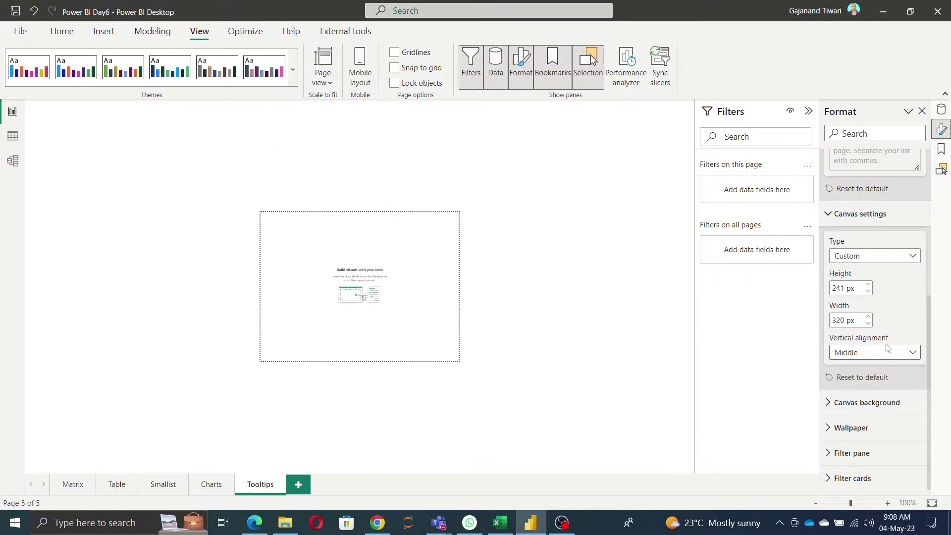
Insert a new visual on the Tooltips page and change its type to Matrix
right_click(344, 268)
click(369, 310)
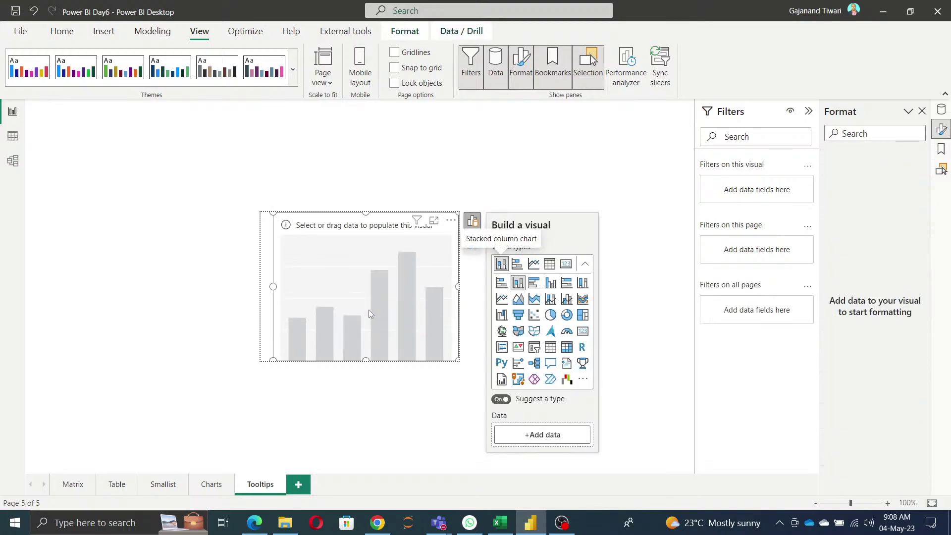
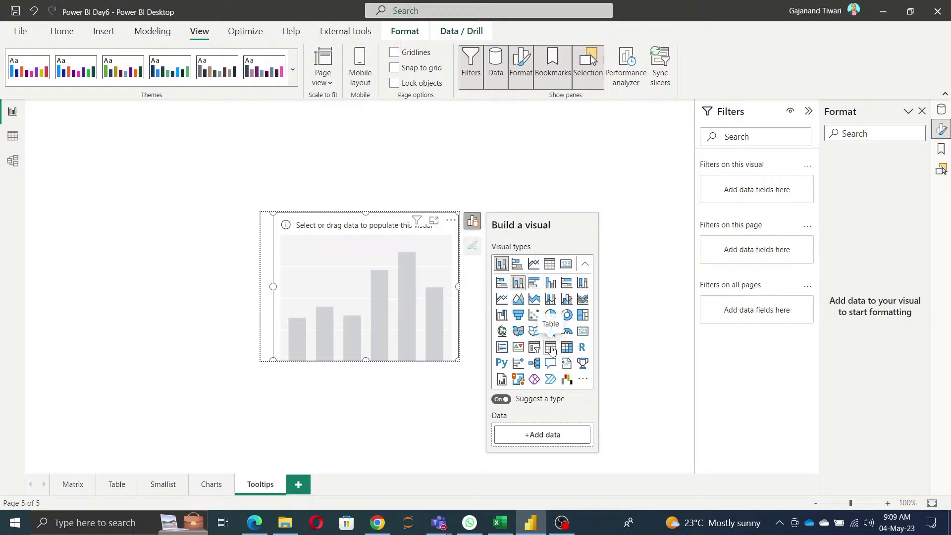
click(568, 349)
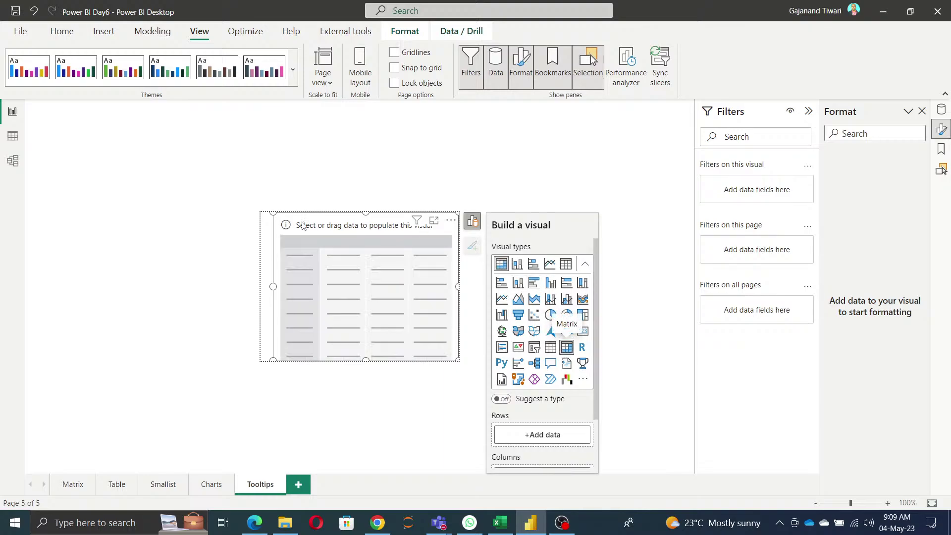
scroll(532, 437, down, 1)
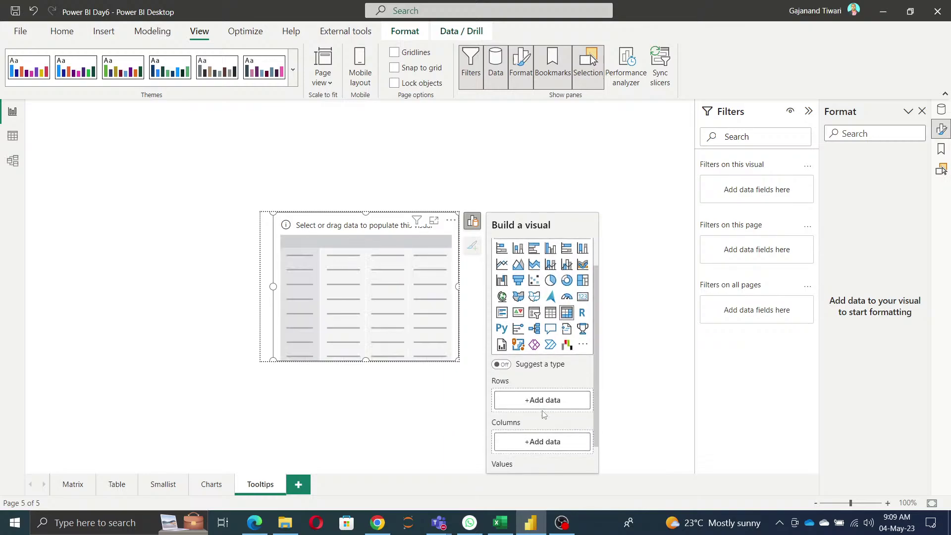
Add Product to the rows and Sales to the values of the matrix on the Tooltips page
click(544, 402)
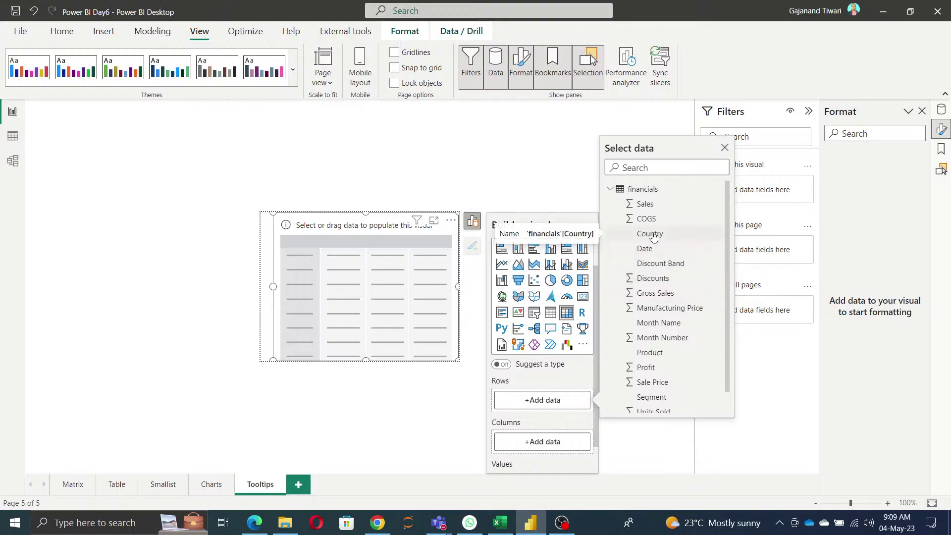
click(648, 354)
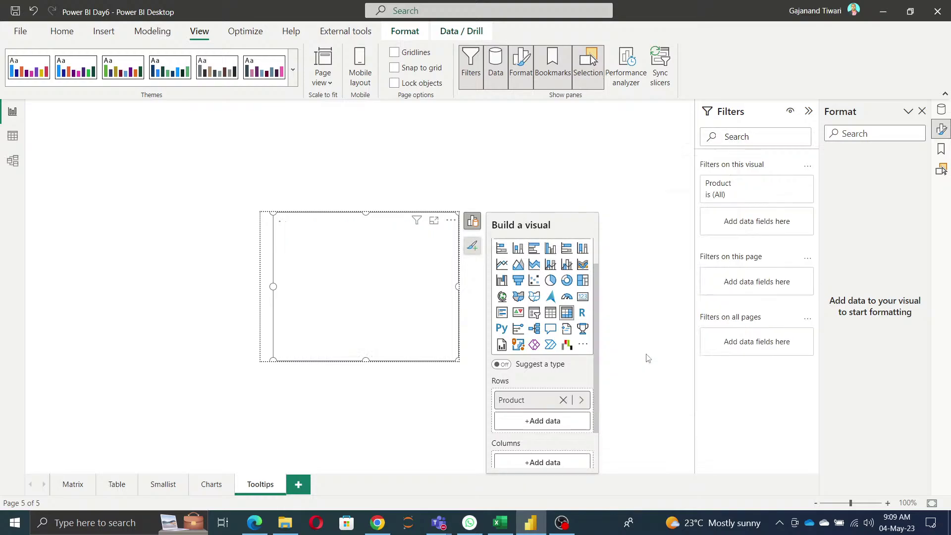
scroll(561, 446, down, 1)
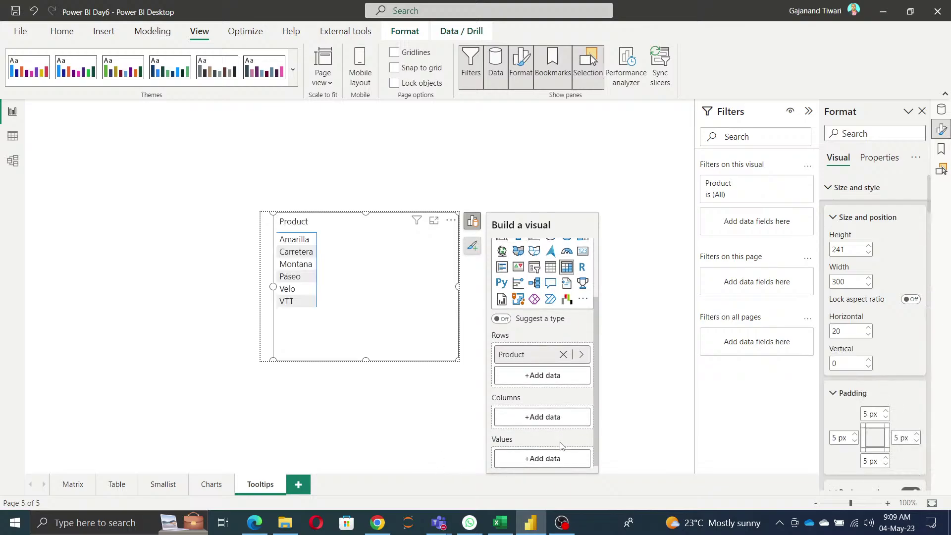
click(535, 454)
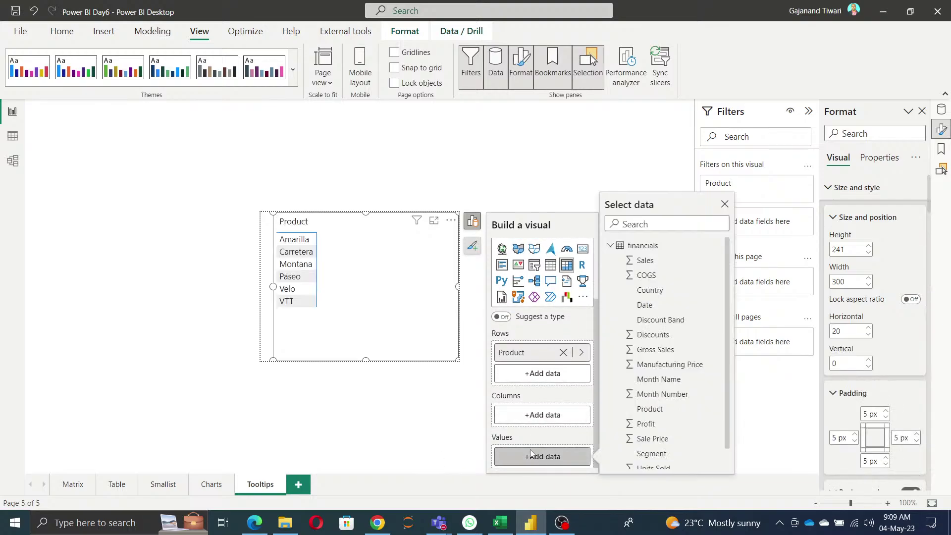
click(639, 260)
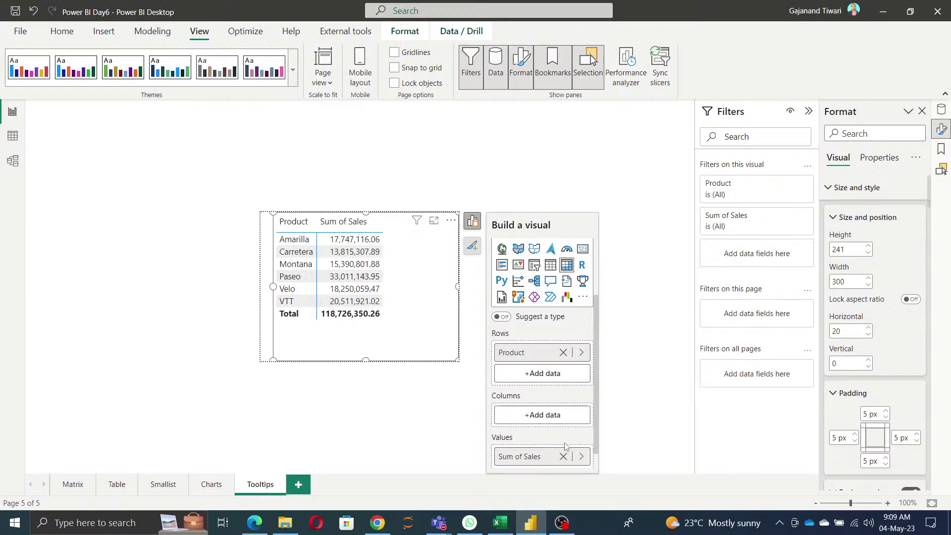
Add Discount Band to the matrix columns and stretch the matrix to the full 320 px canvas width
click(544, 416)
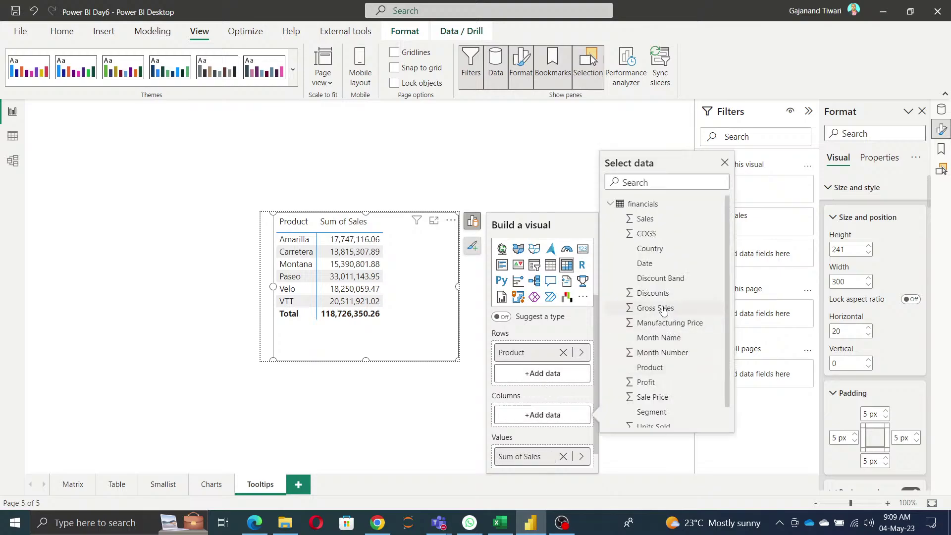
click(655, 278)
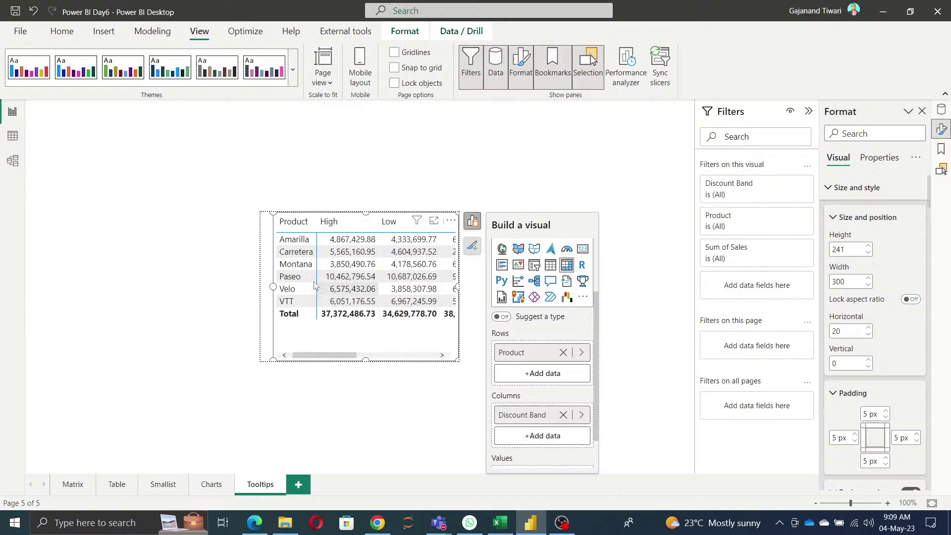
drag(273, 287, 229, 308)
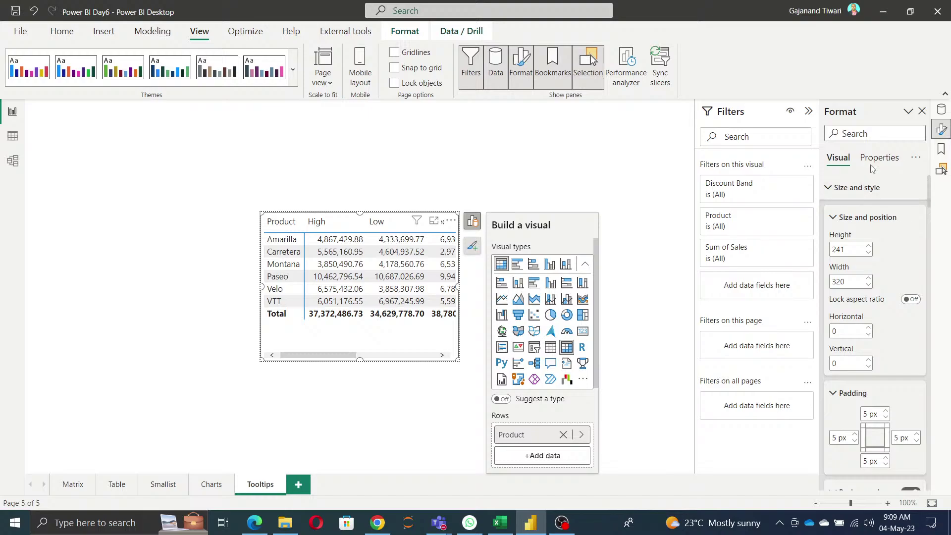
Increase the Tooltips page's canvas width to 363 px
click(453, 410)
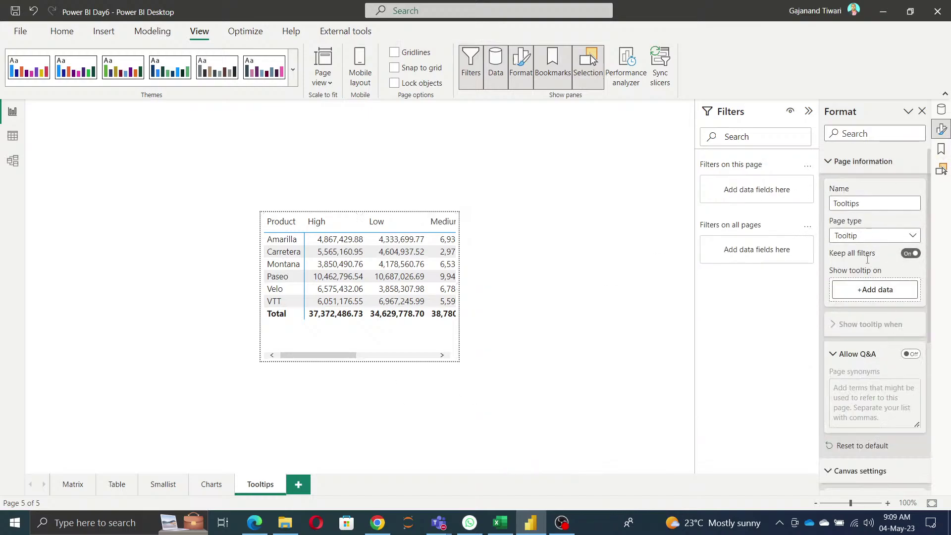
scroll(872, 267, down, 5)
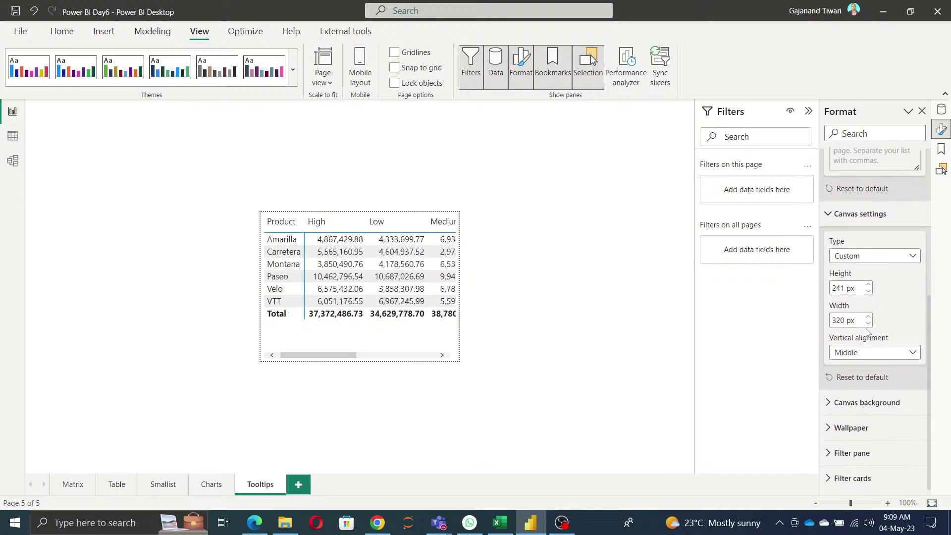
click(869, 318)
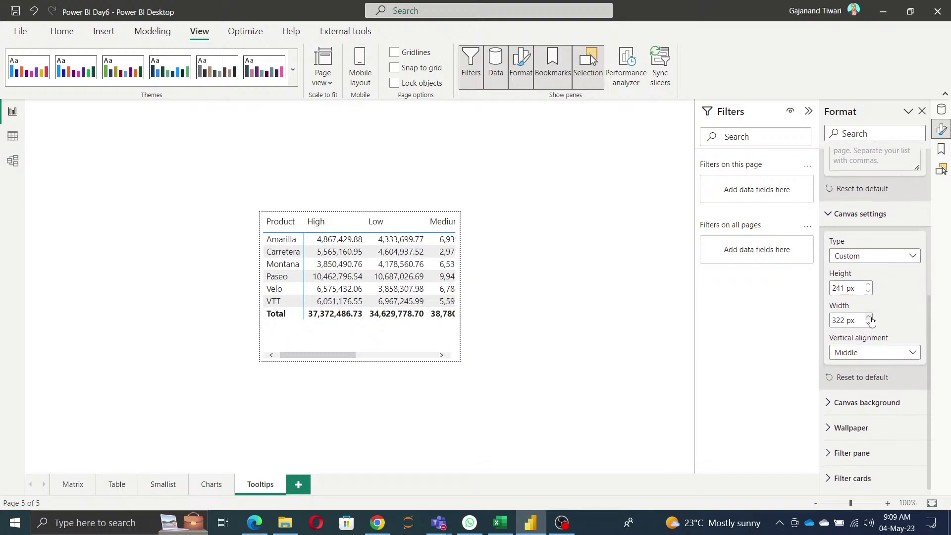
click(868, 317)
click(869, 317)
click(868, 317)
click(869, 318)
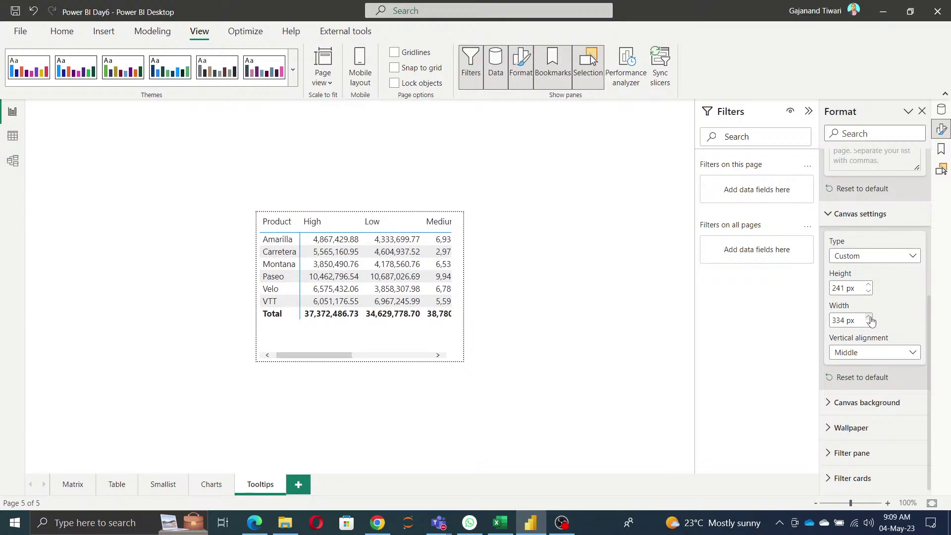
click(868, 318)
click(869, 318)
click(869, 318)
click(869, 317)
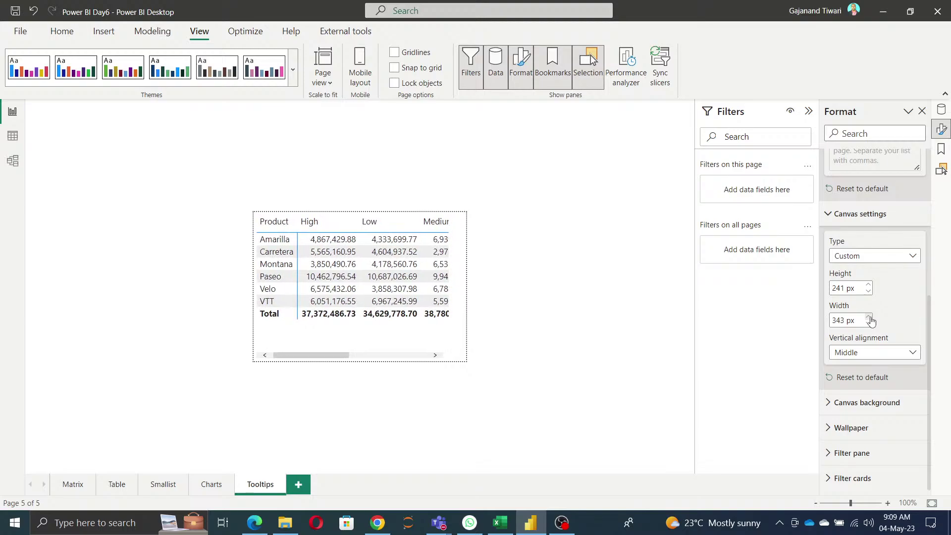
click(869, 318)
click(869, 318)
click(869, 317)
click(869, 318)
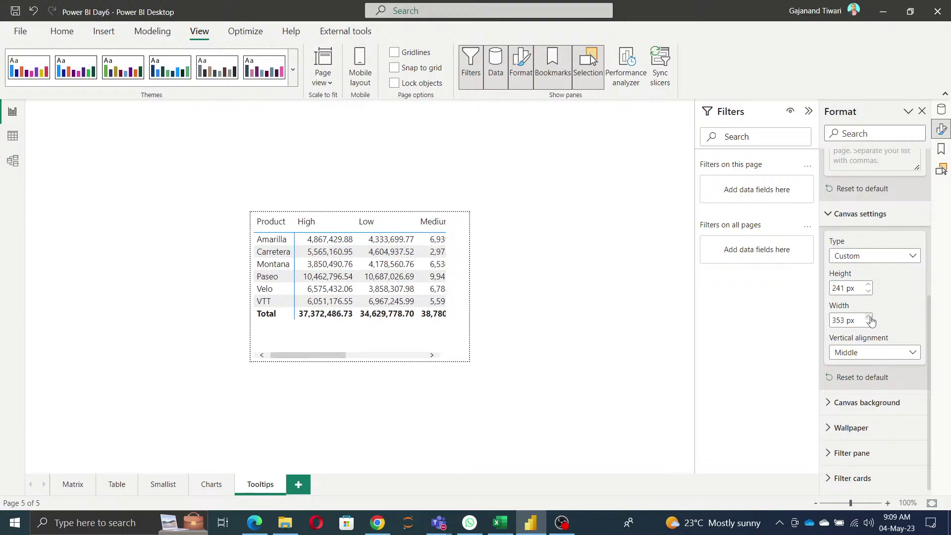
click(869, 318)
click(869, 317)
click(869, 318)
click(869, 318)
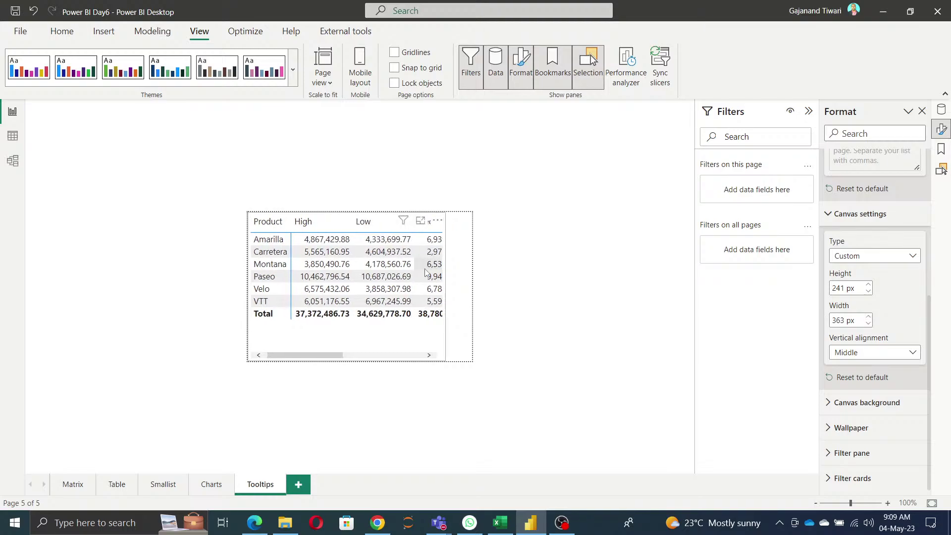
Widen the matrix to 363 px so it fills the enlarged canvas
click(447, 281)
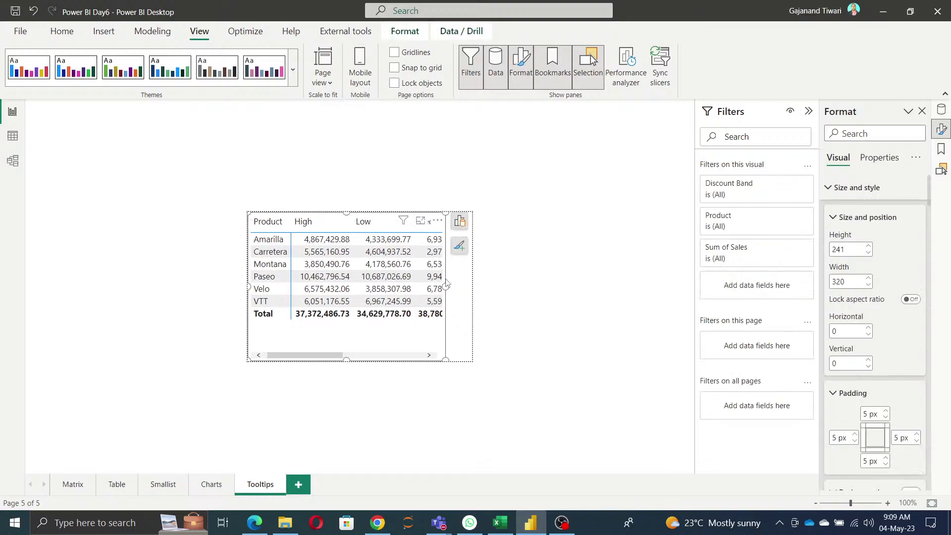
drag(446, 287, 471, 291)
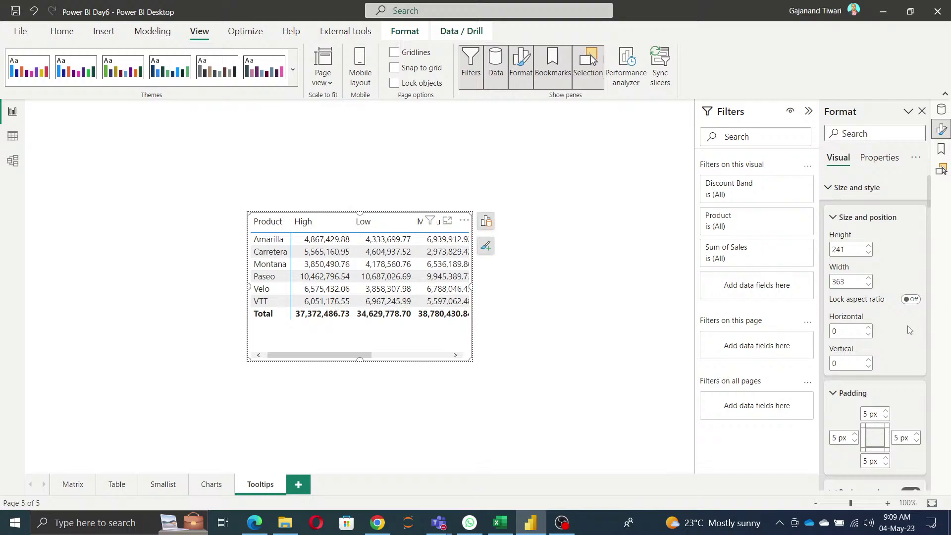
click(853, 280)
text(400)
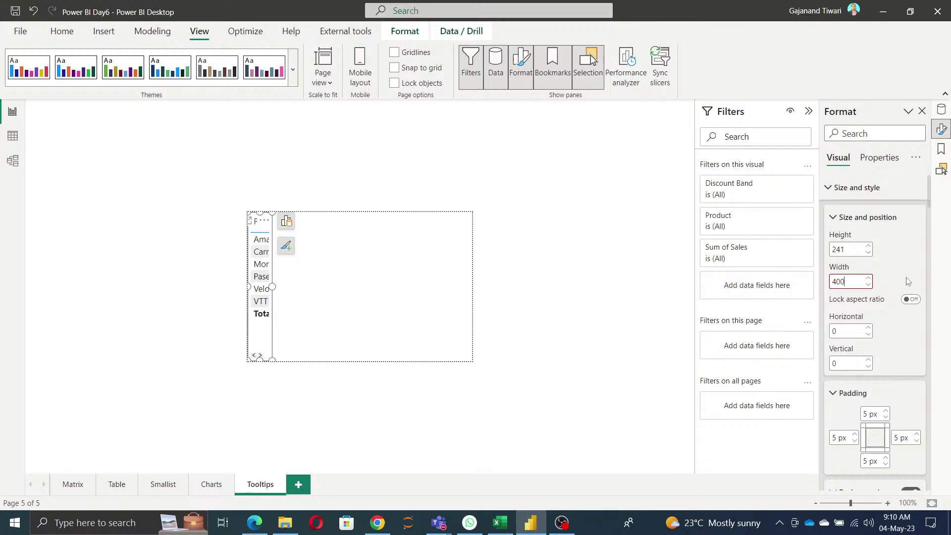
key(Escape)
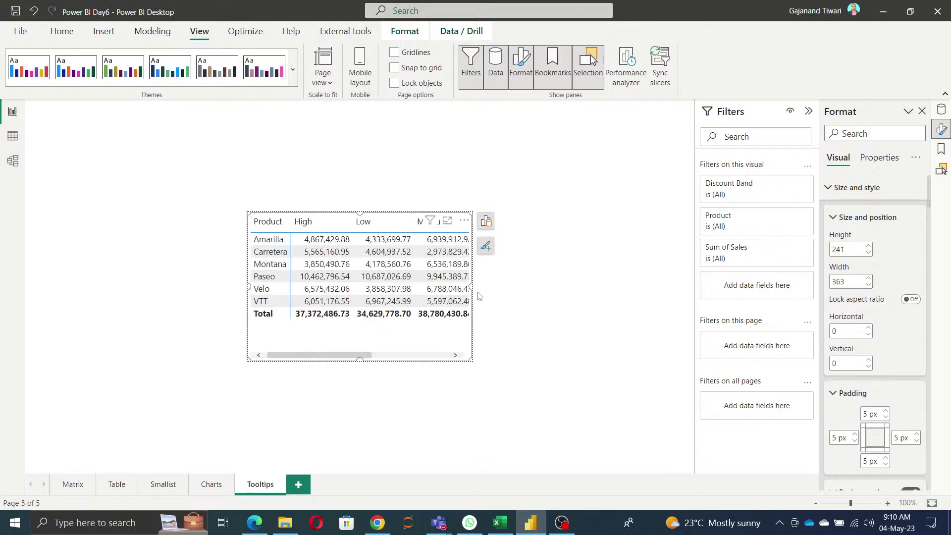
Set the matrix's width to 363 in its size and position settings
drag(341, 355, 266, 347)
click(622, 382)
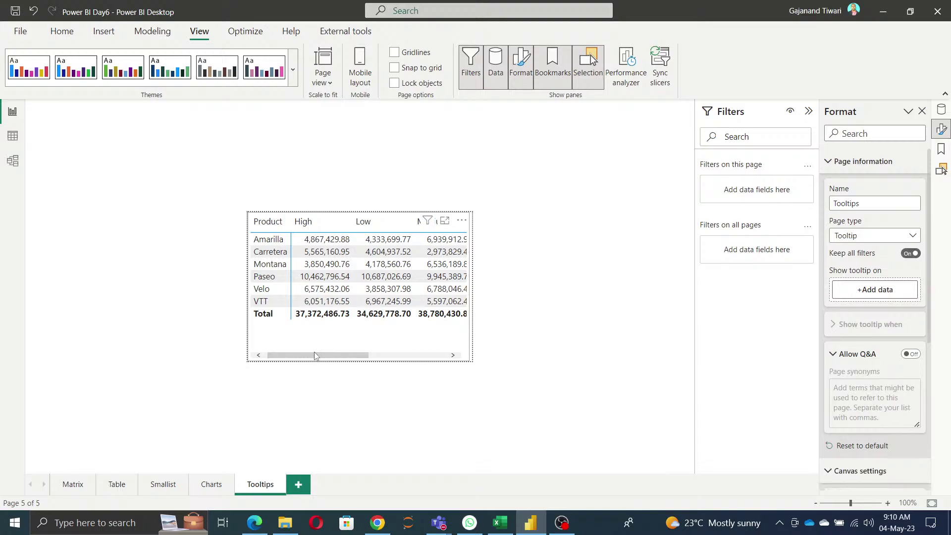
click(331, 355)
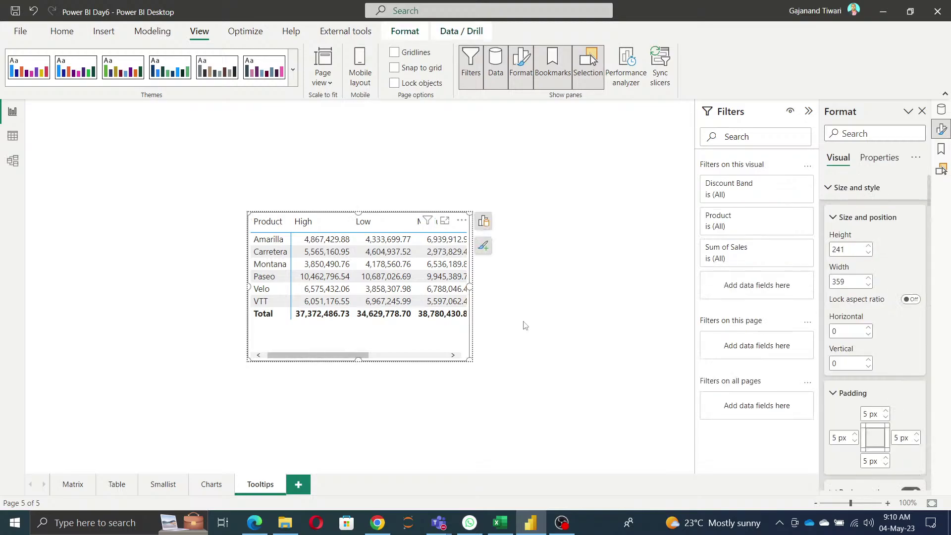
click(869, 279)
click(869, 279)
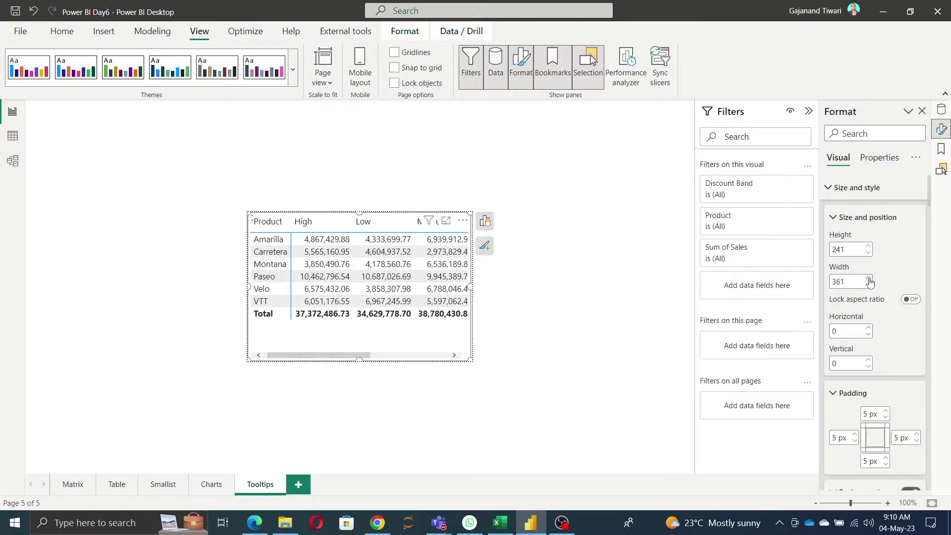
click(868, 279)
click(868, 279)
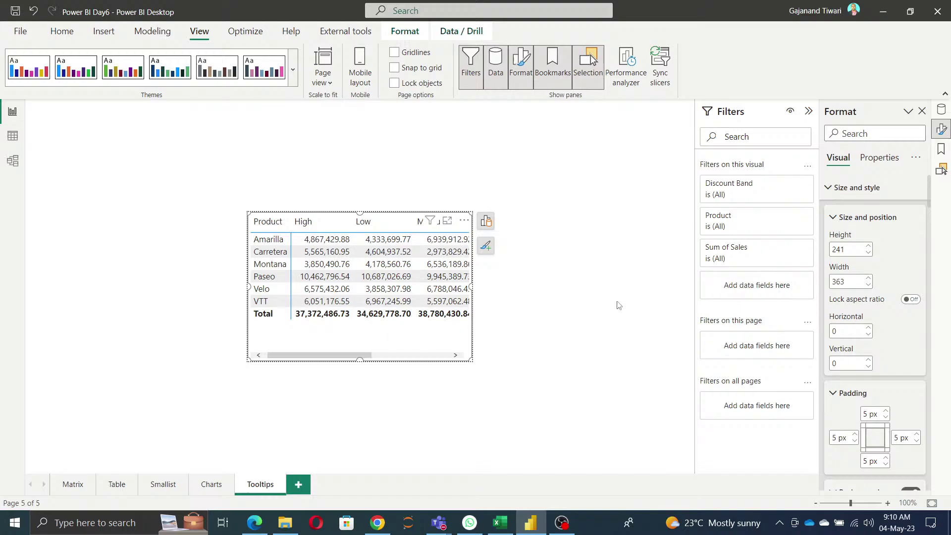
click(604, 286)
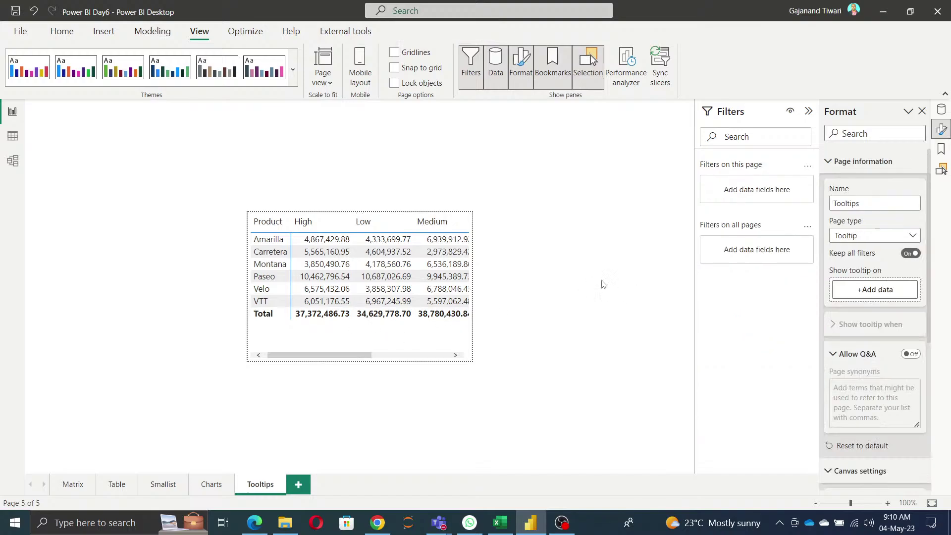
Filter the matrix by Discount Band to include only High and Medium, leaving out Low and None
click(349, 357)
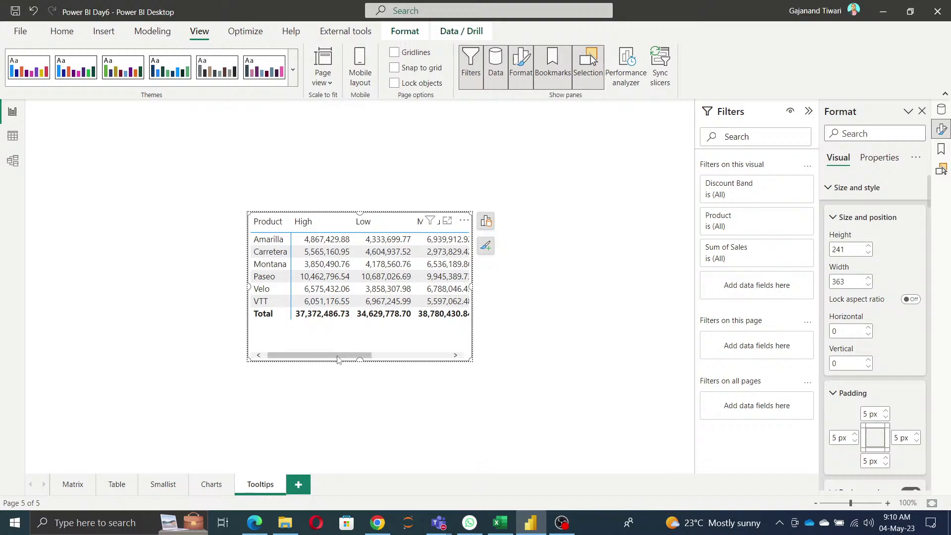
drag(339, 360, 312, 354)
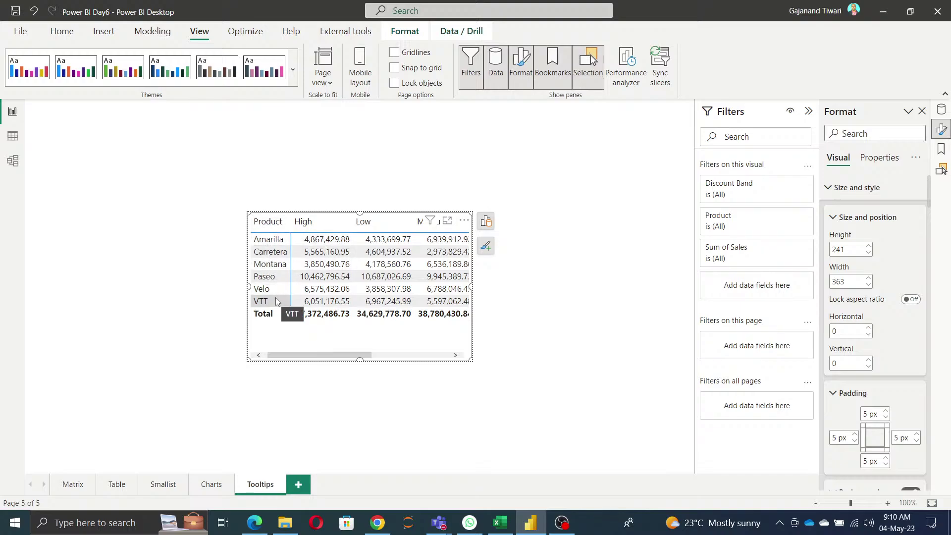
drag(319, 355, 421, 362)
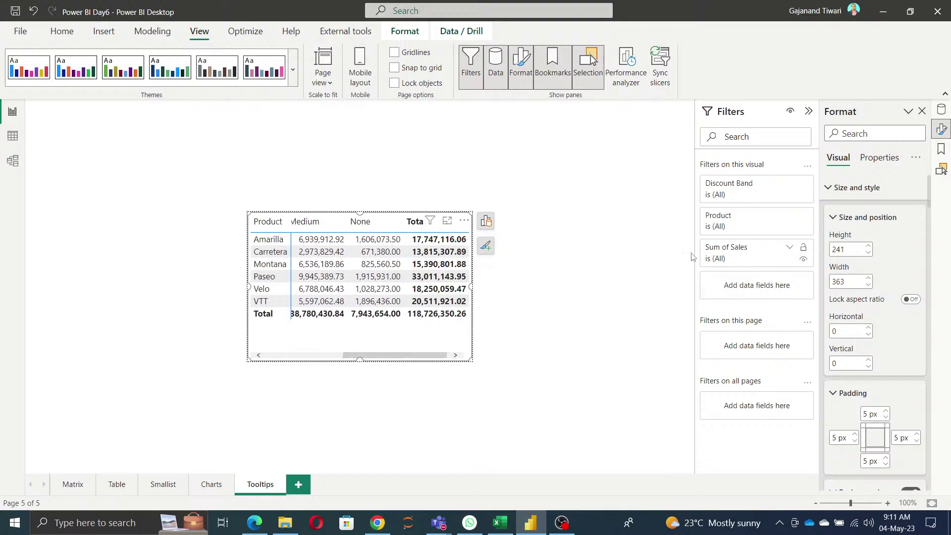
click(736, 198)
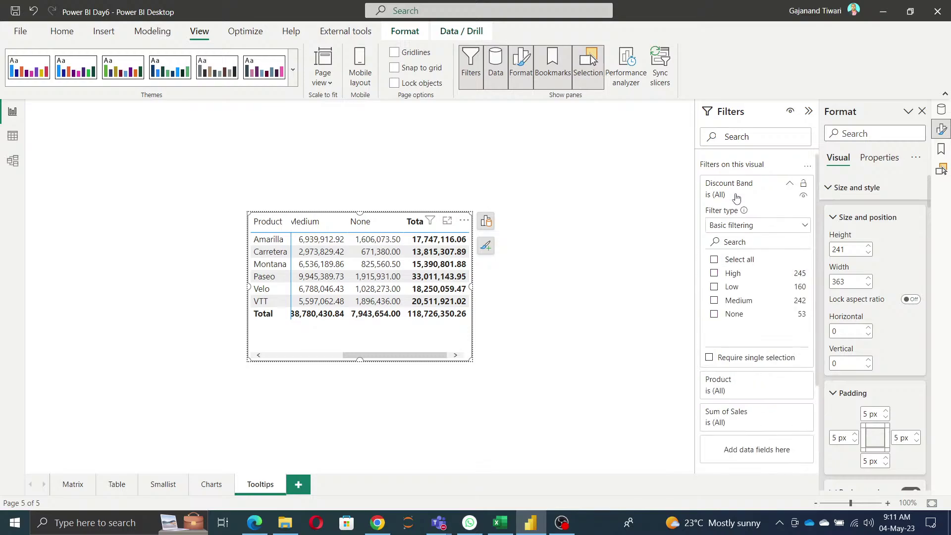
click(714, 260)
click(714, 315)
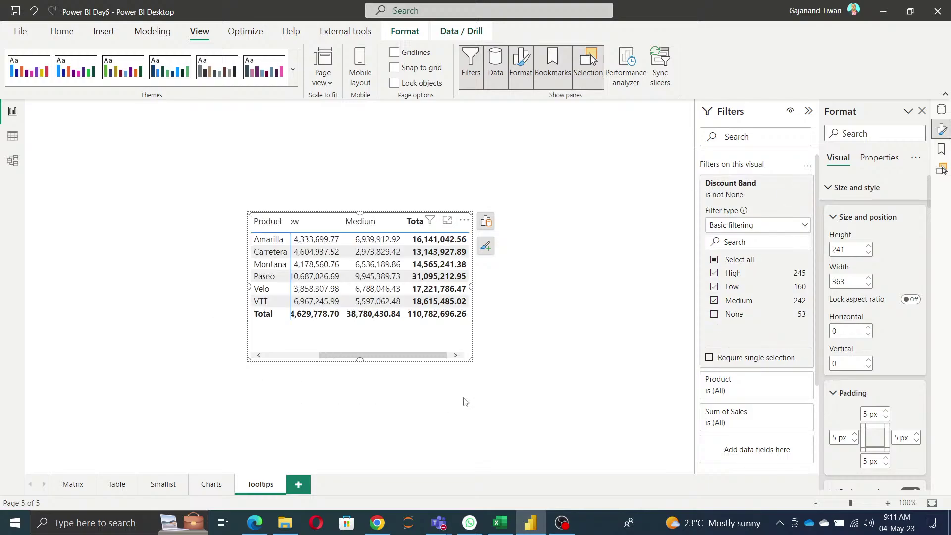
click(550, 403)
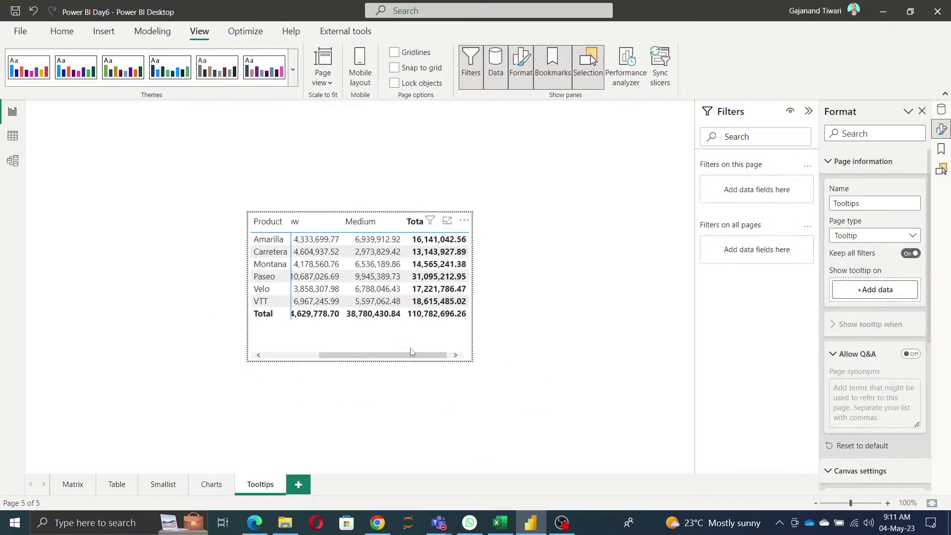
click(384, 357)
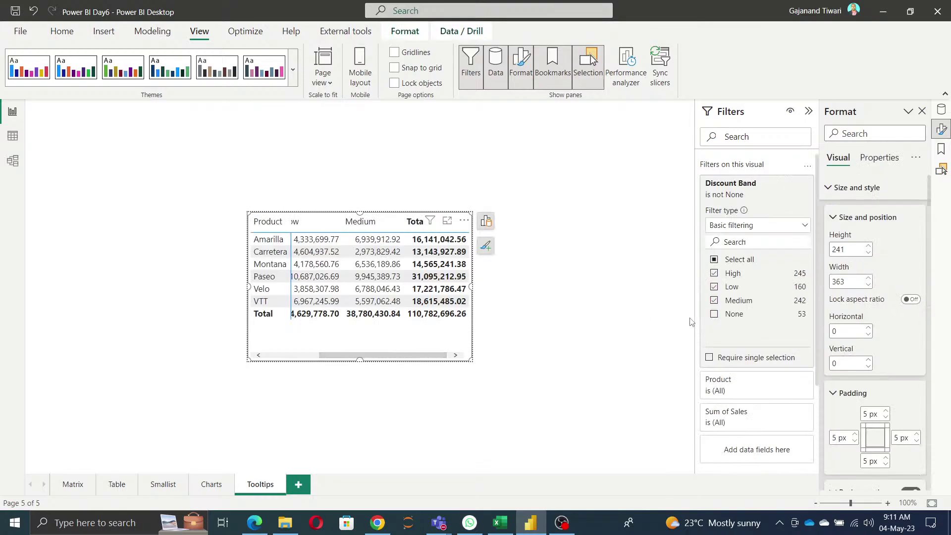
click(714, 288)
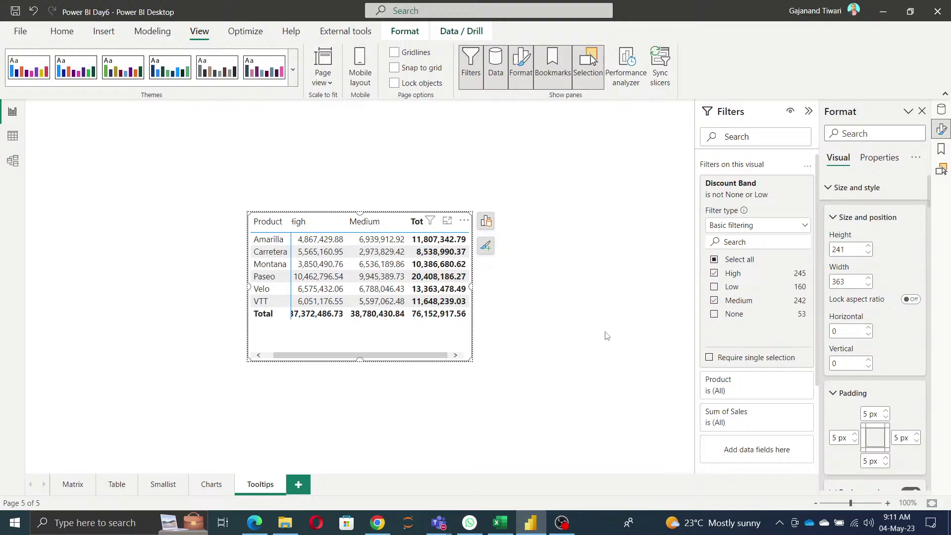
Narrow the matrix's High and Medium columns slightly so all columns fit without horizontal scrolling
drag(325, 359, 293, 358)
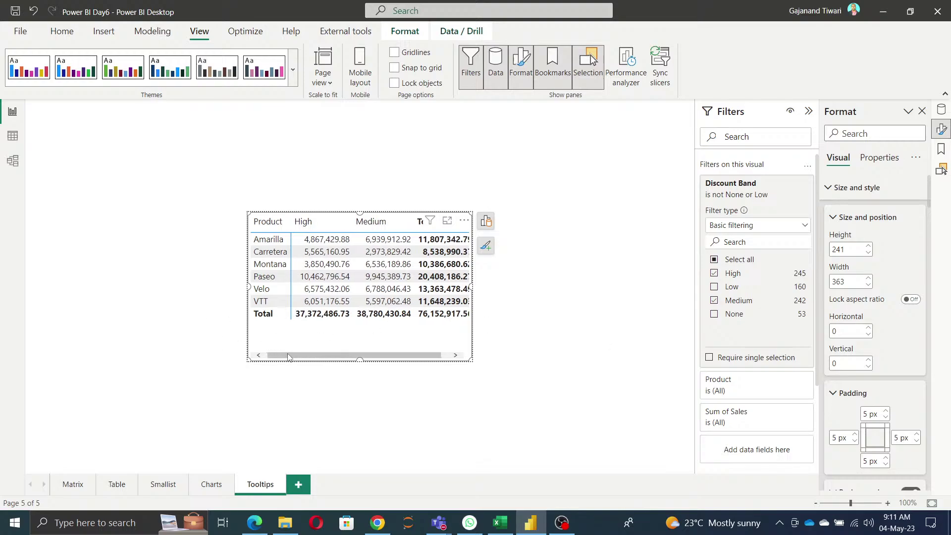
drag(353, 221, 348, 221)
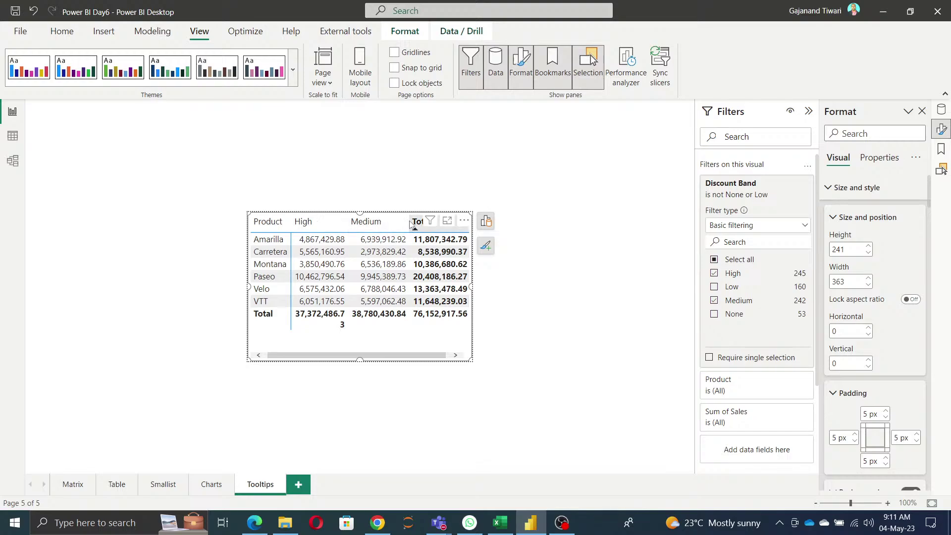
drag(406, 221, 399, 221)
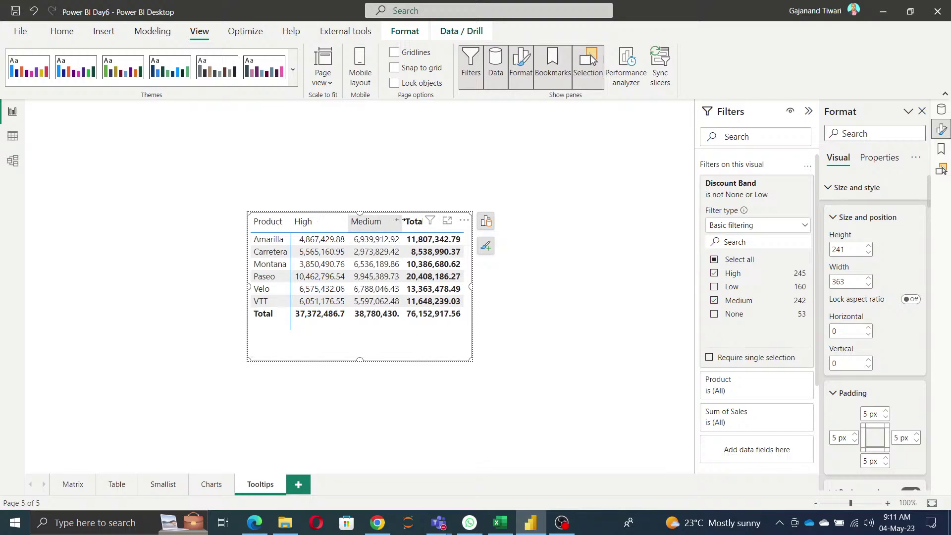
Fine-tune the width of the matrix's Total column so each product value fits on one line
drag(464, 230, 462, 229)
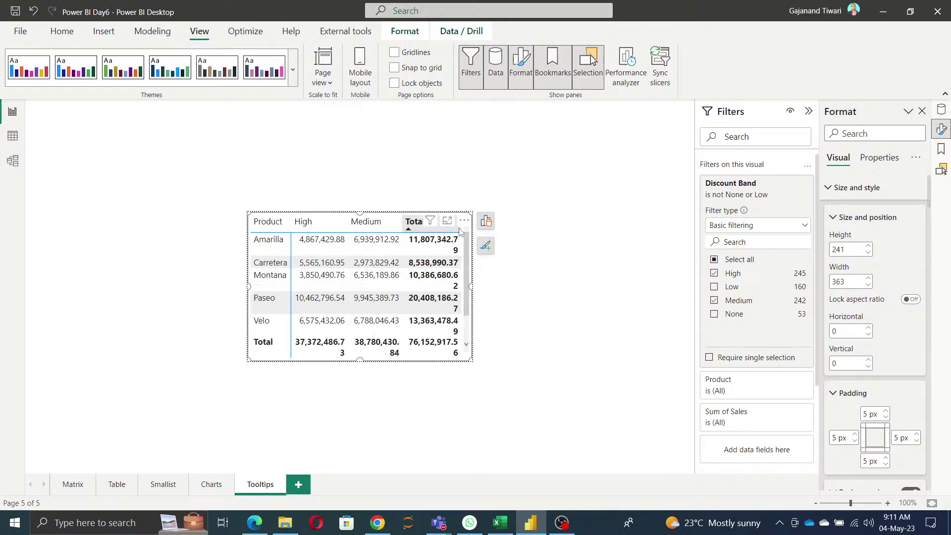
drag(462, 227, 466, 227)
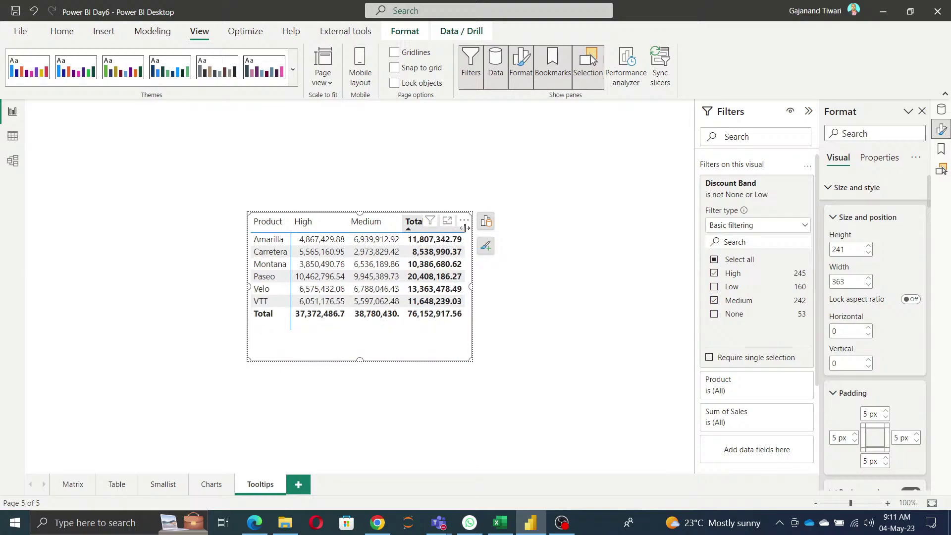
click(608, 360)
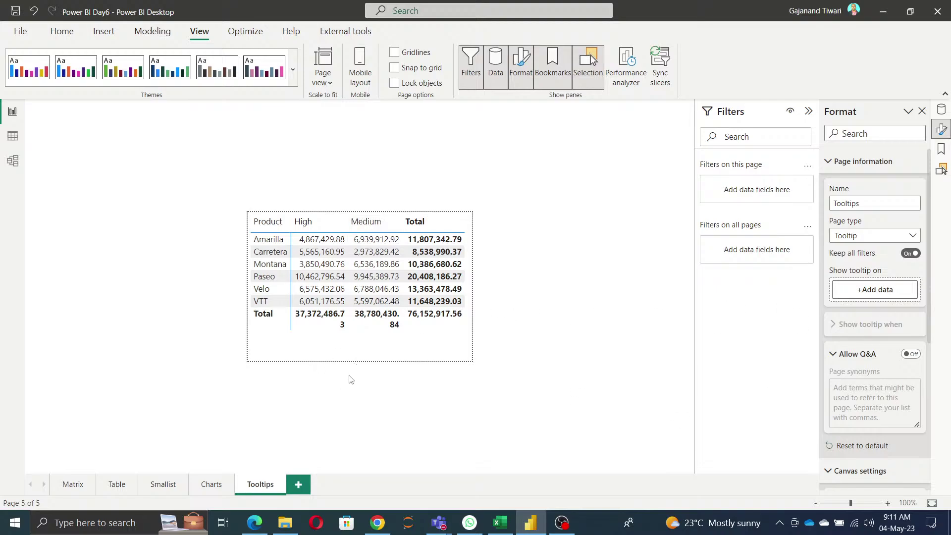
Set the Tooltips page's custom canvas size to 216 px high and 400 px wide
scroll(879, 384, down, 4)
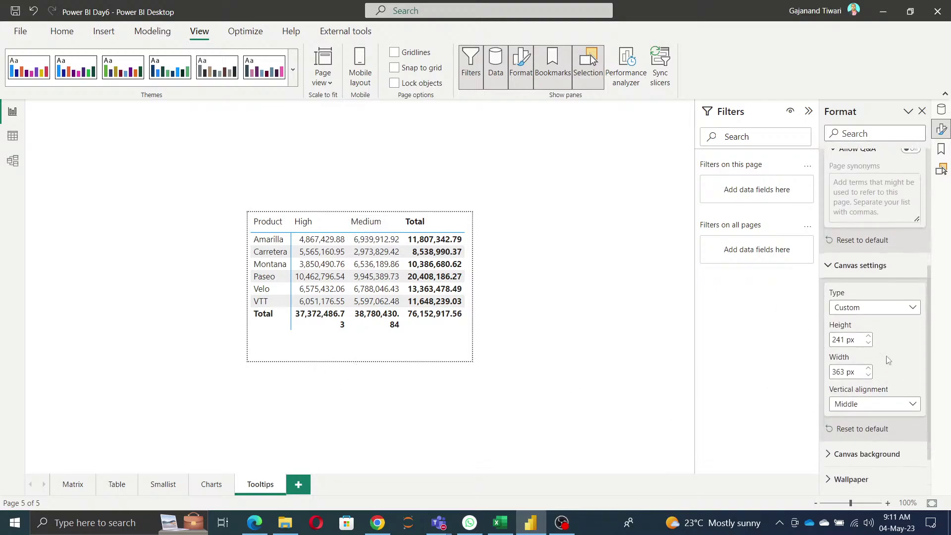
click(870, 338)
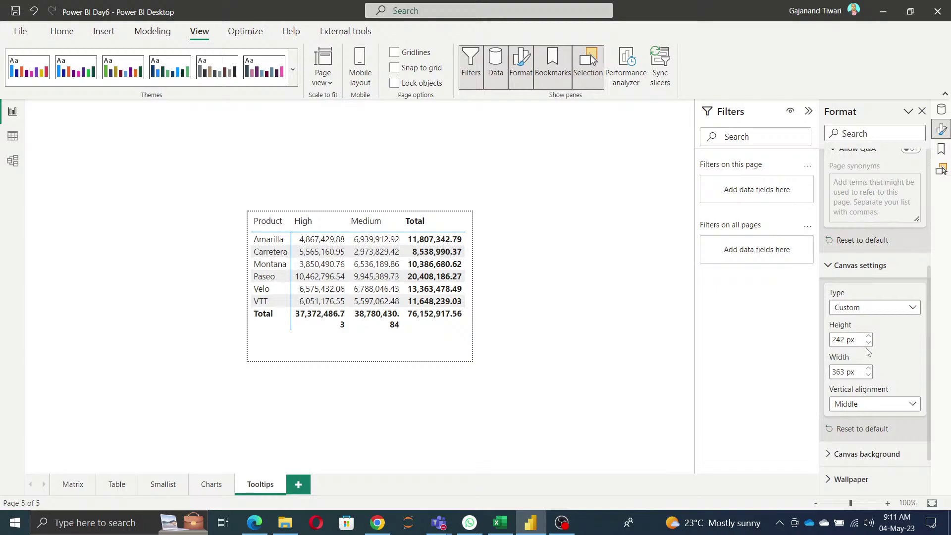
click(868, 343)
click(868, 343)
click(868, 344)
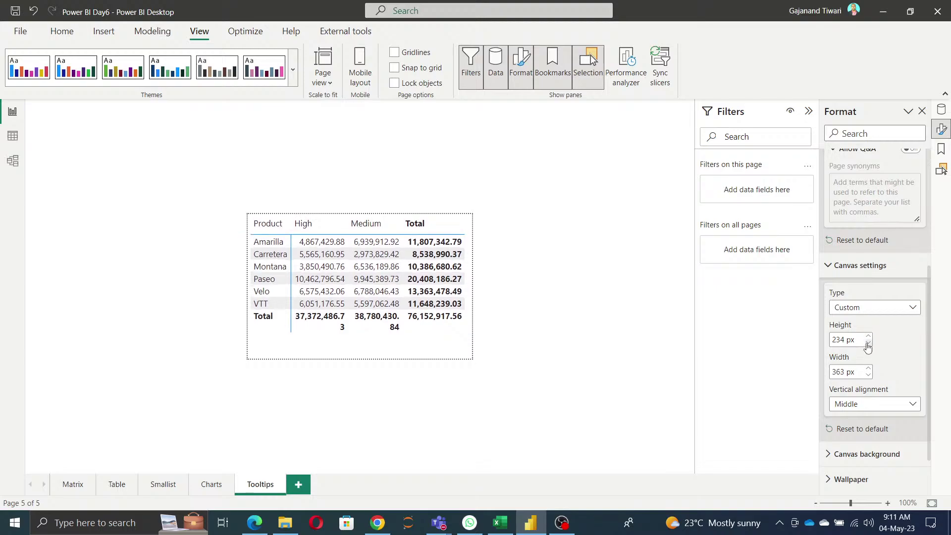
click(868, 344)
click(868, 343)
click(868, 344)
click(868, 344)
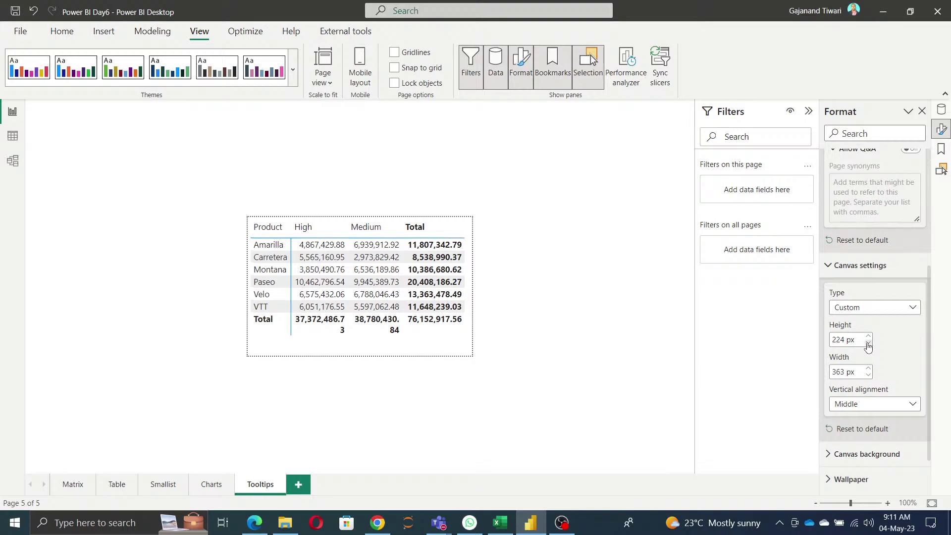
click(868, 343)
click(868, 344)
click(868, 343)
click(868, 343)
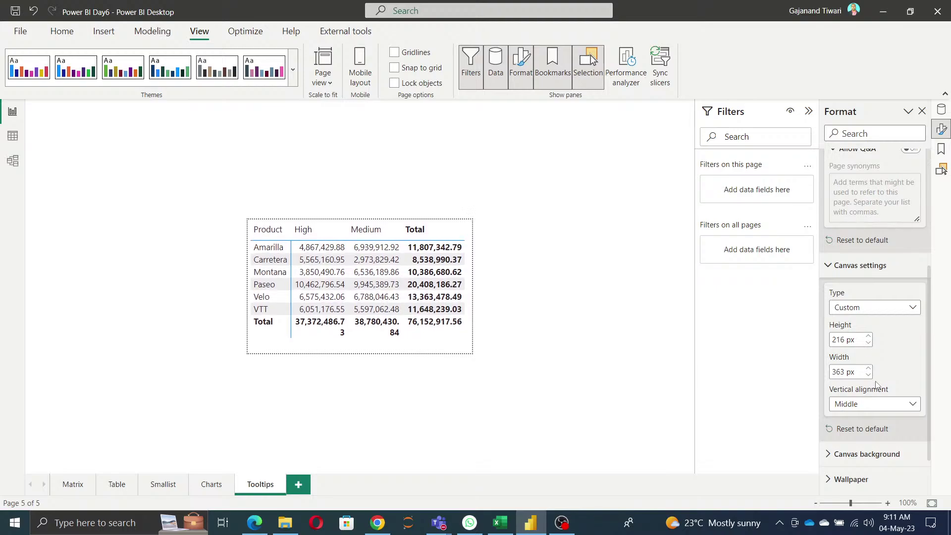
double_click(845, 372)
text(400)
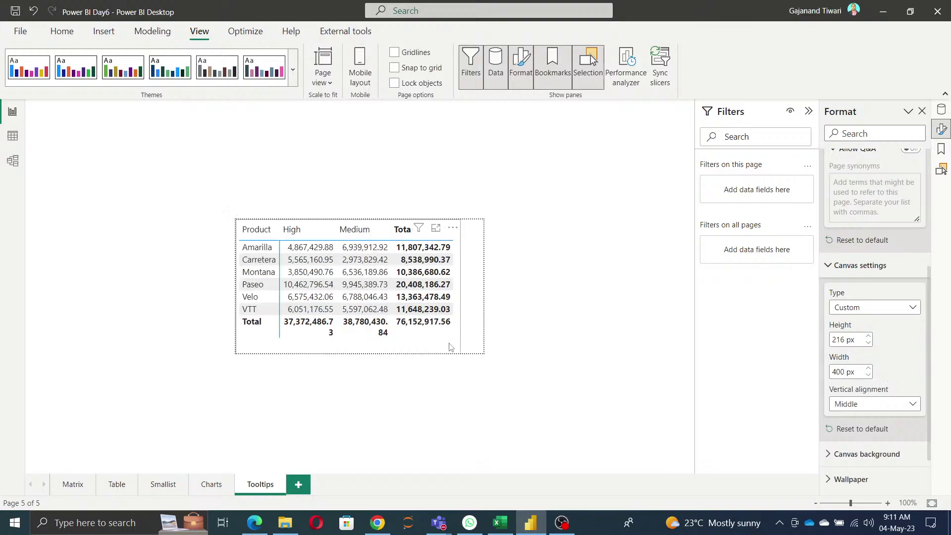
Widen the matrix to 400 to fill the canvas, and widen its Medium and High columns so their totals fit on one line
click(454, 289)
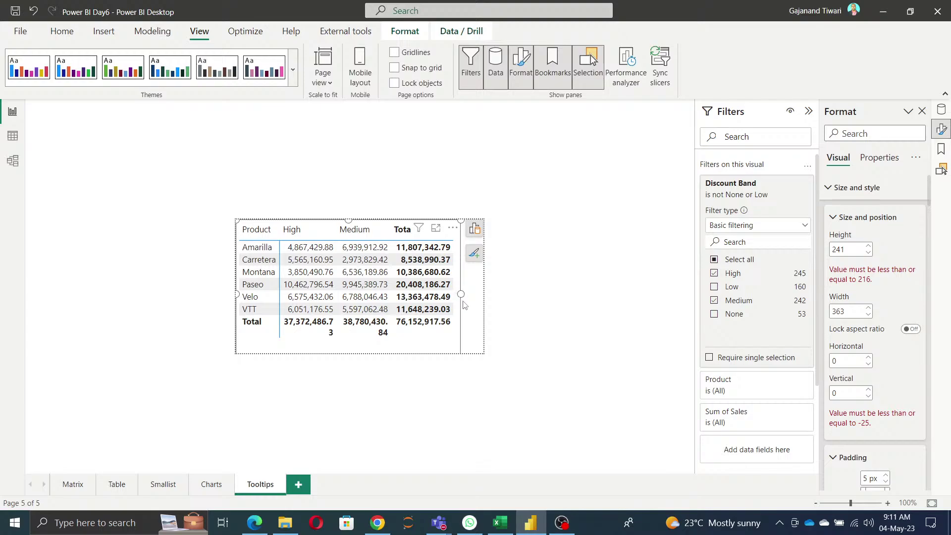
drag(461, 294, 484, 298)
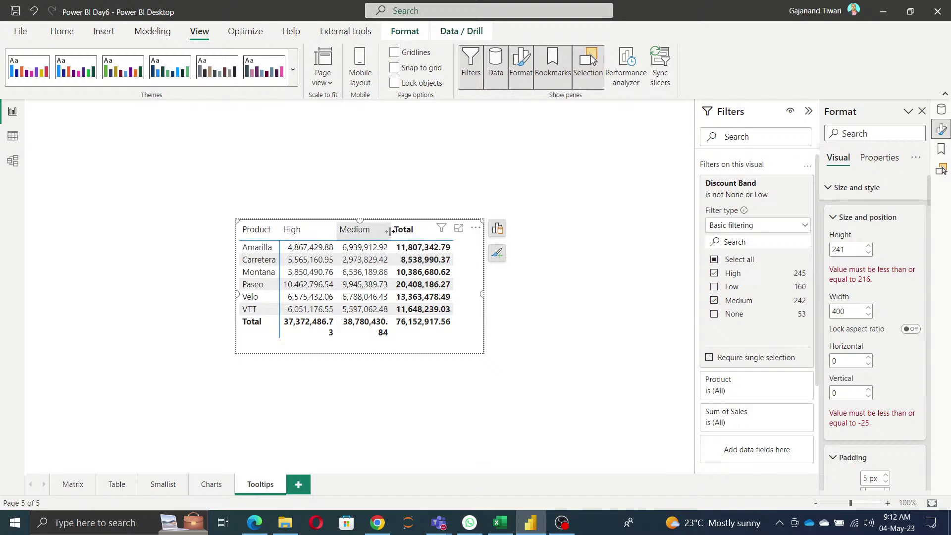
drag(391, 230, 403, 230)
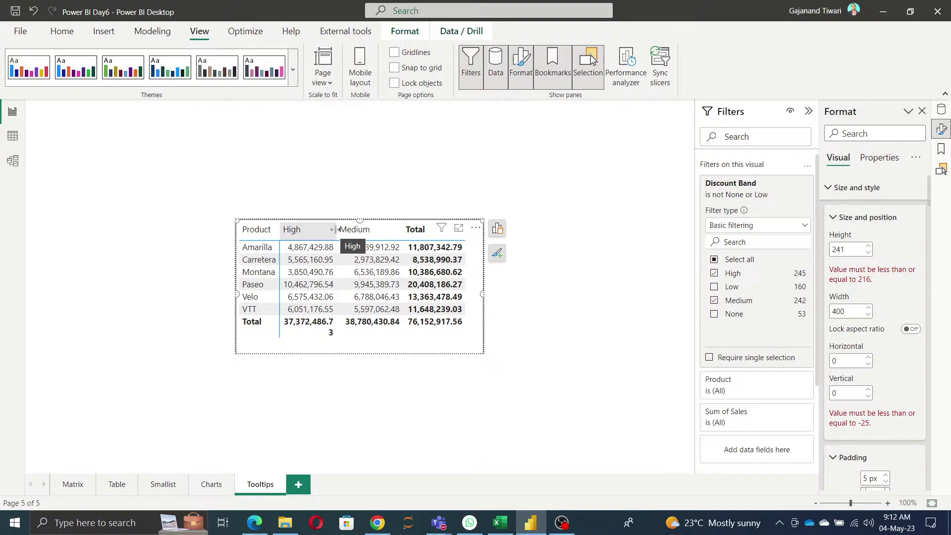
drag(338, 229, 343, 229)
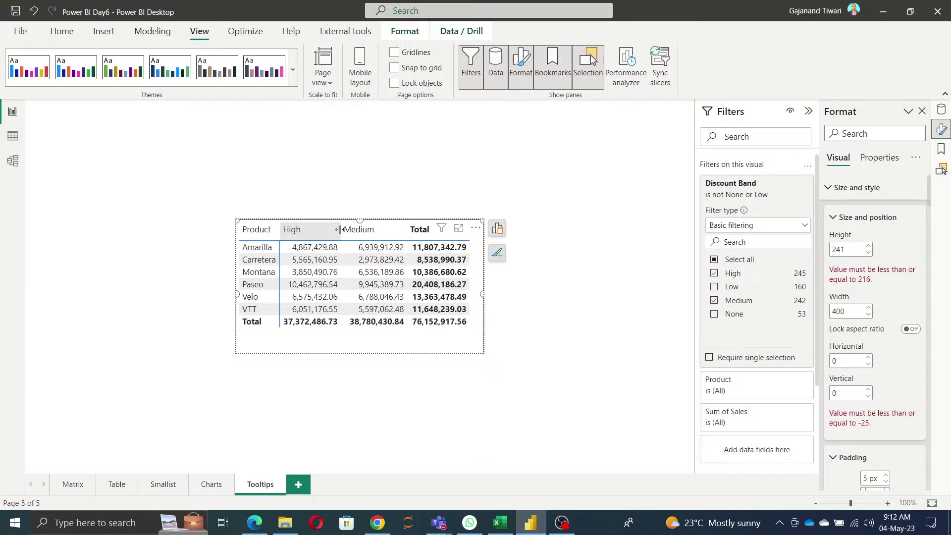
click(558, 301)
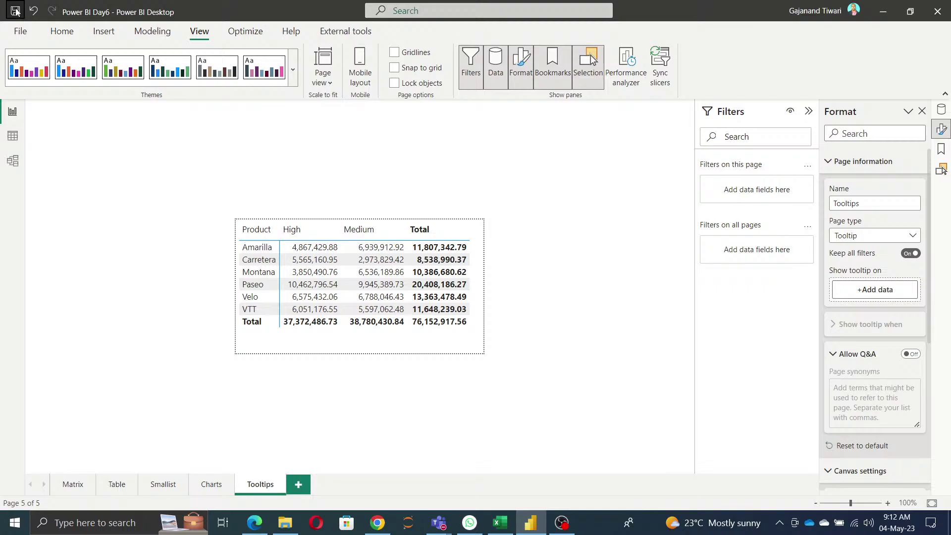
On the Charts page, preview the Government bar's tooltip and open the Sales Report bar chart's tooltip settings
click(212, 486)
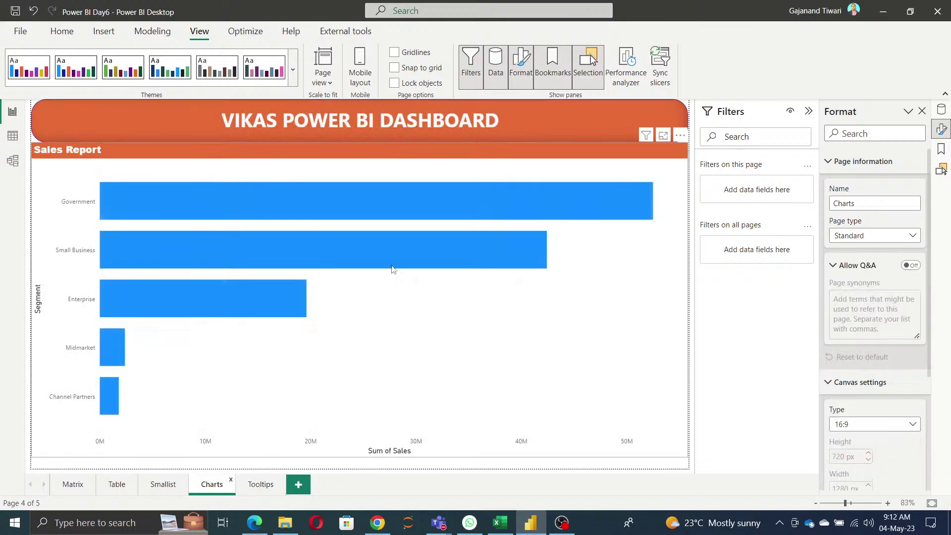
mouse_move(365, 194)
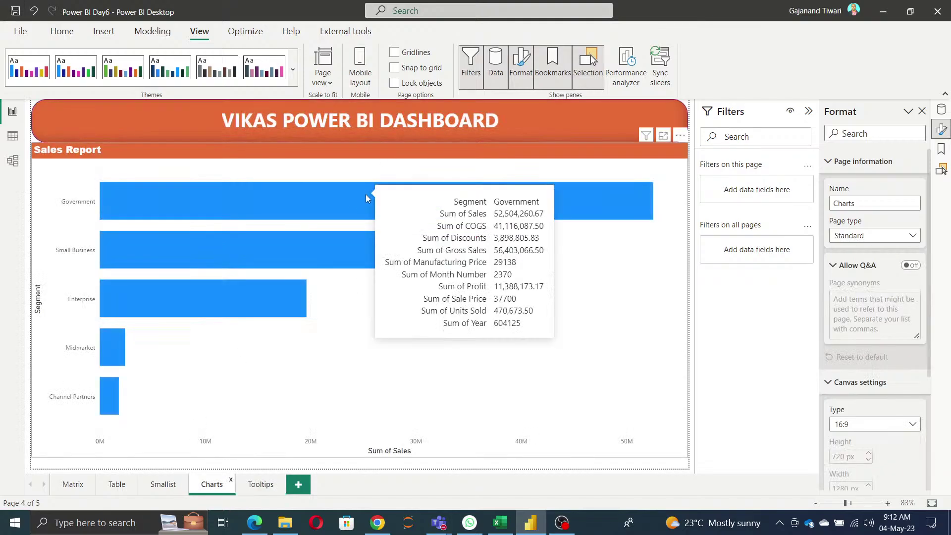
click(644, 288)
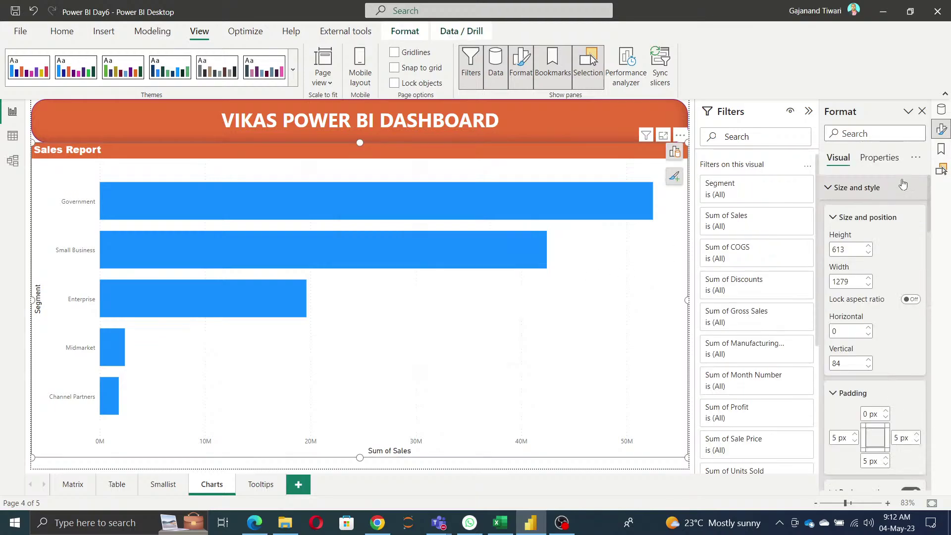
click(890, 157)
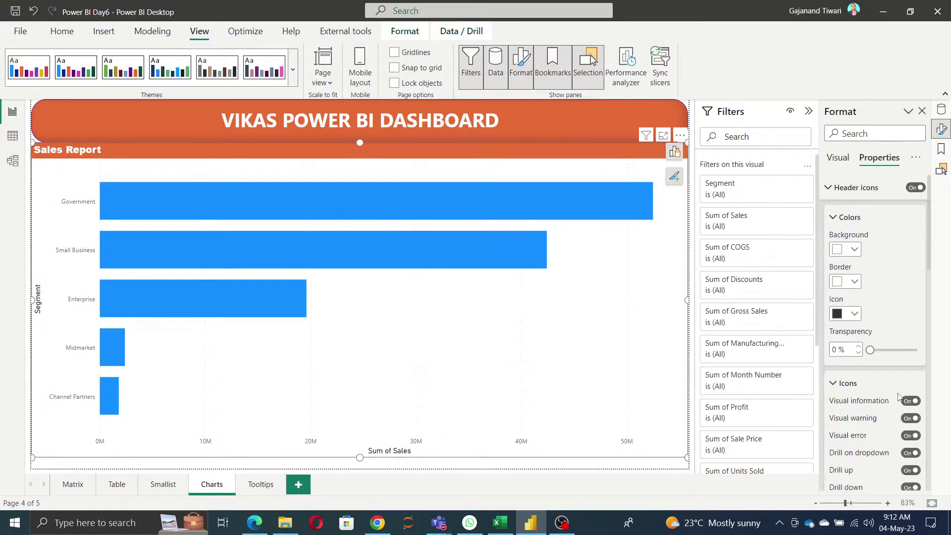
scroll(862, 278, down, 2)
scroll(860, 276, up, 2)
click(835, 188)
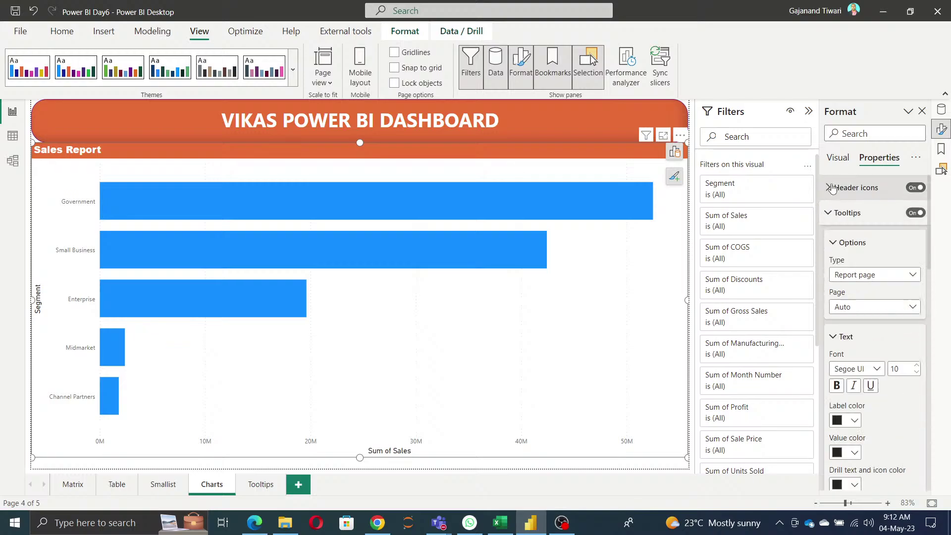
click(837, 217)
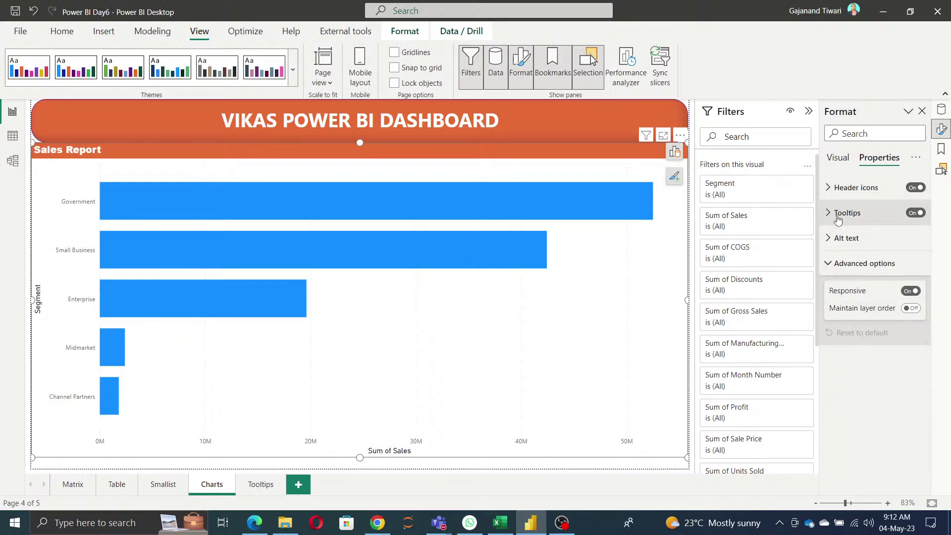
click(839, 213)
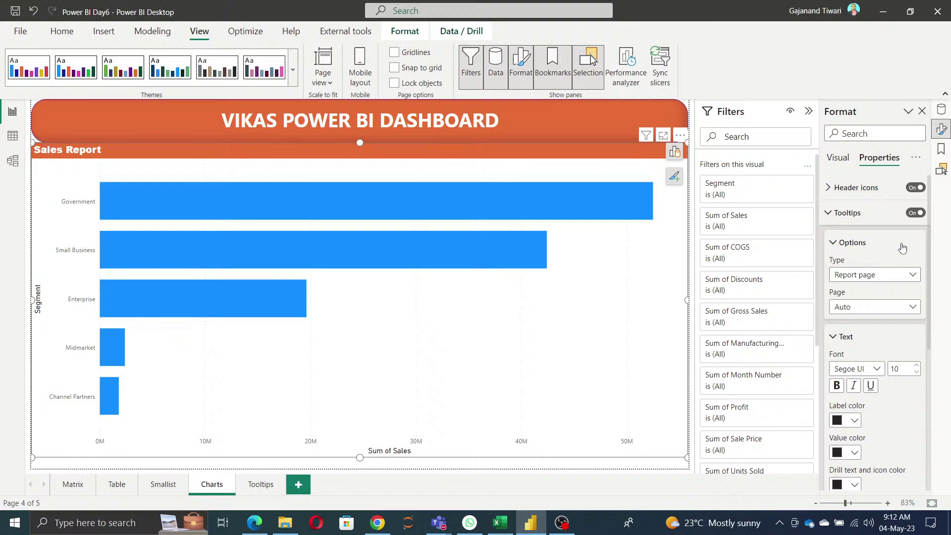
Keep the bar chart's tooltips on with the type Report page, and open the choice of tooltip page
click(914, 214)
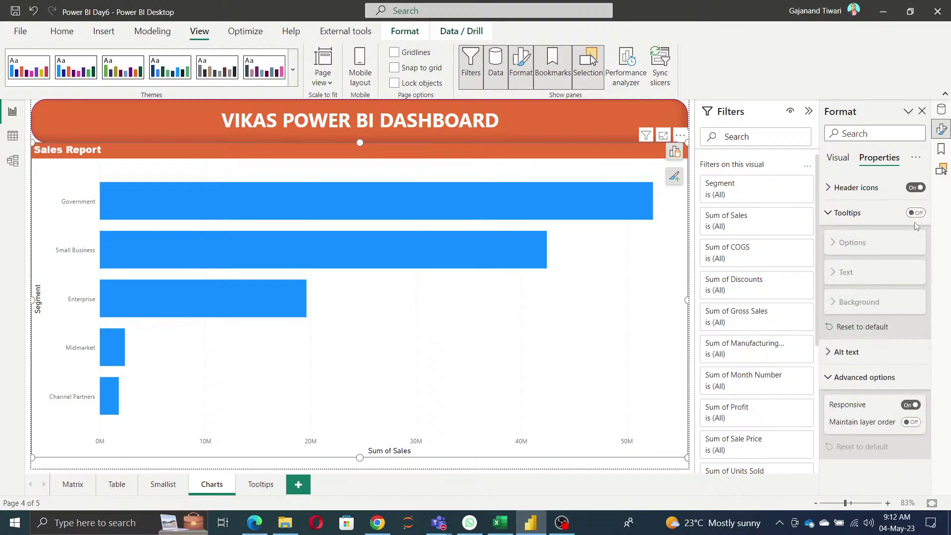
click(917, 214)
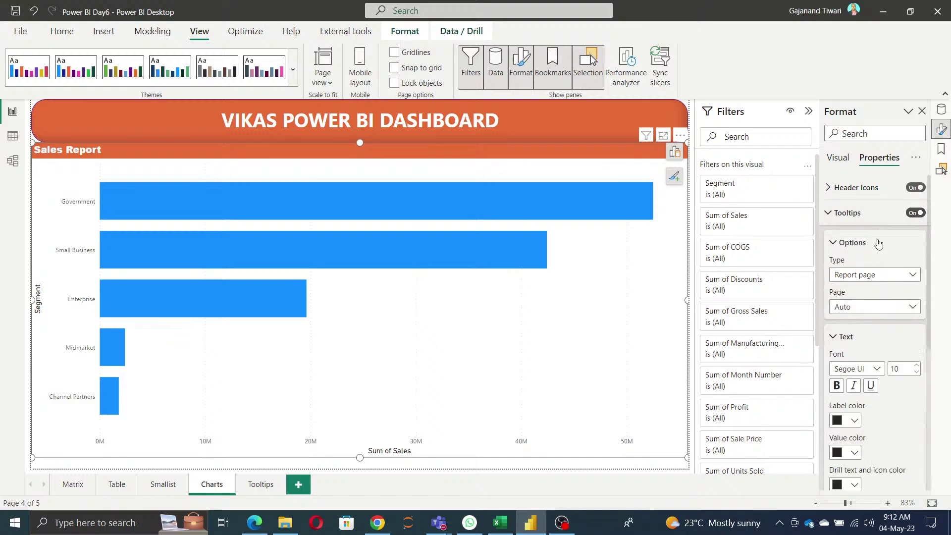
click(867, 274)
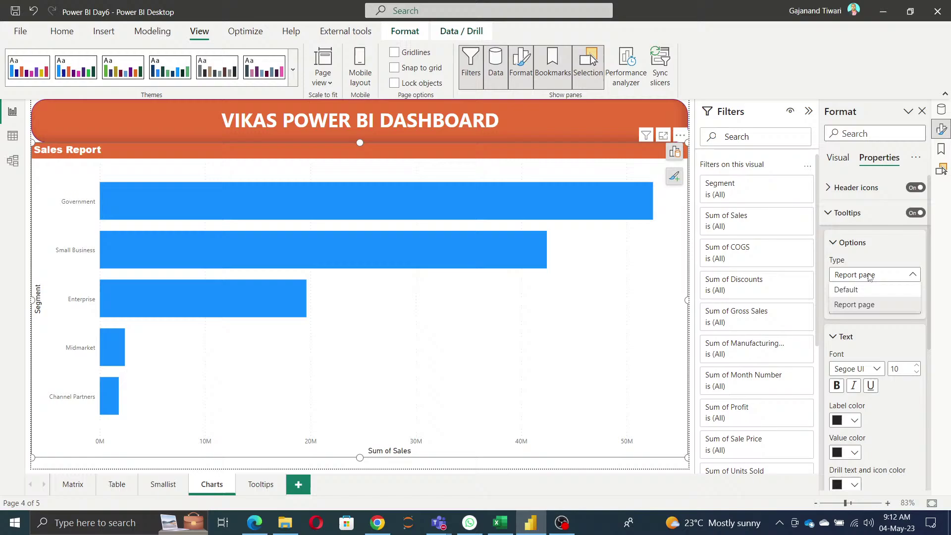
click(856, 304)
click(862, 308)
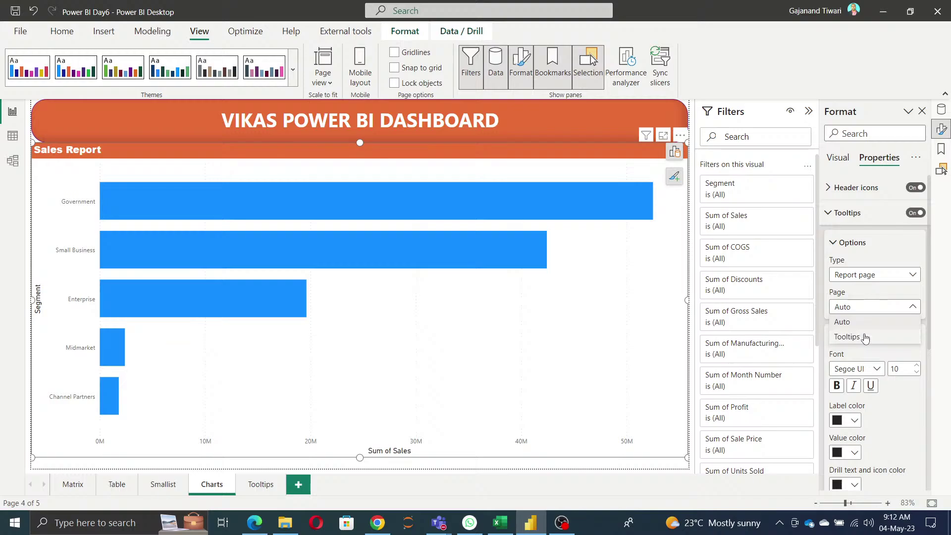
Set the Sales Report chart's report-page tooltip to the Tooltips page and preview it on the Government bar
click(863, 335)
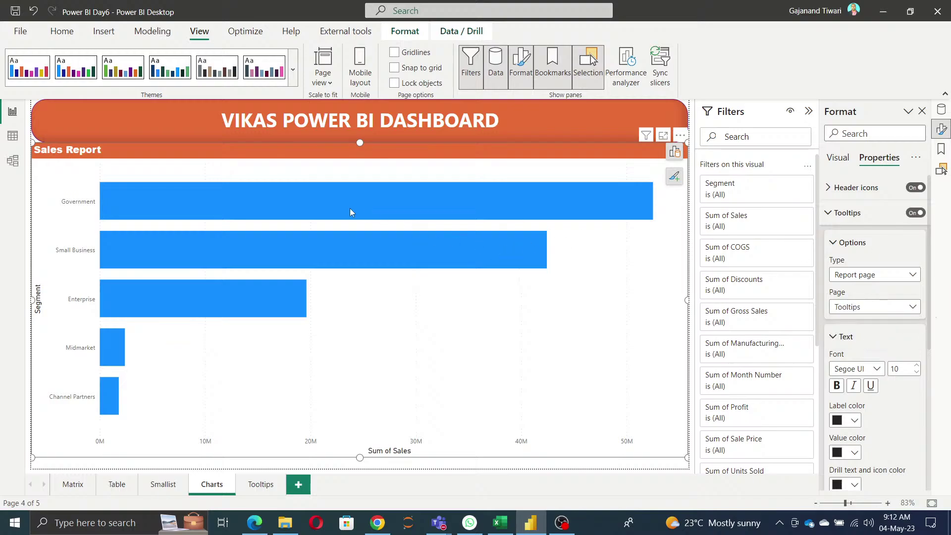
mouse_move(349, 206)
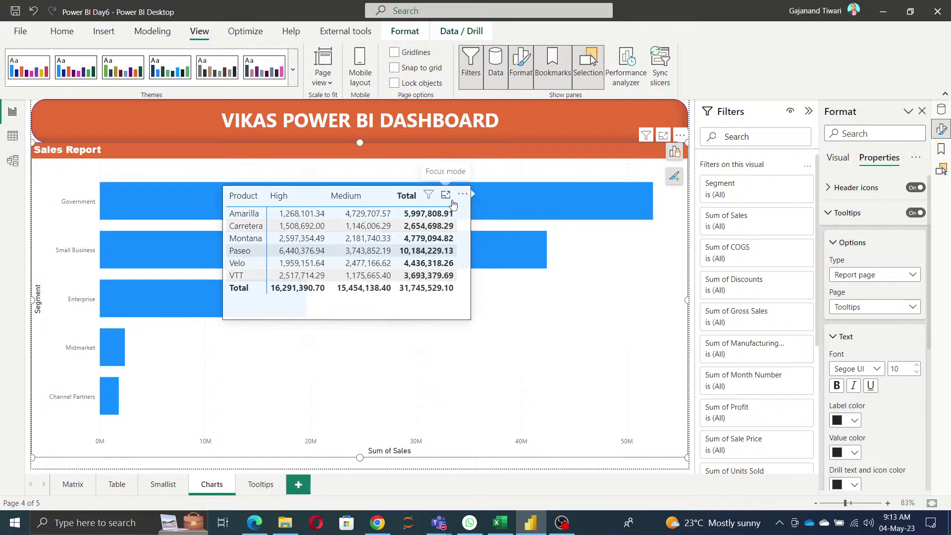
mouse_move(452, 202)
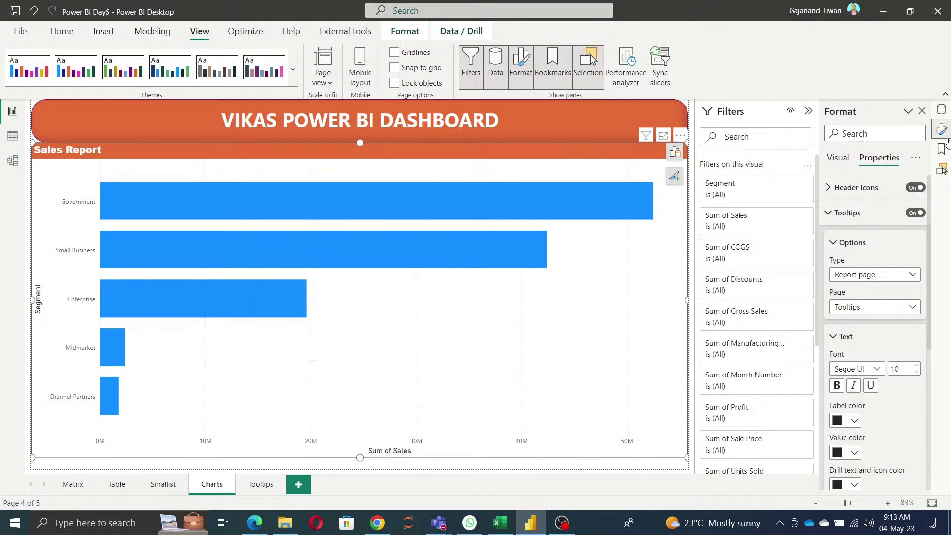
Create a new calculated table named A_DAX with an empty definition
click(941, 109)
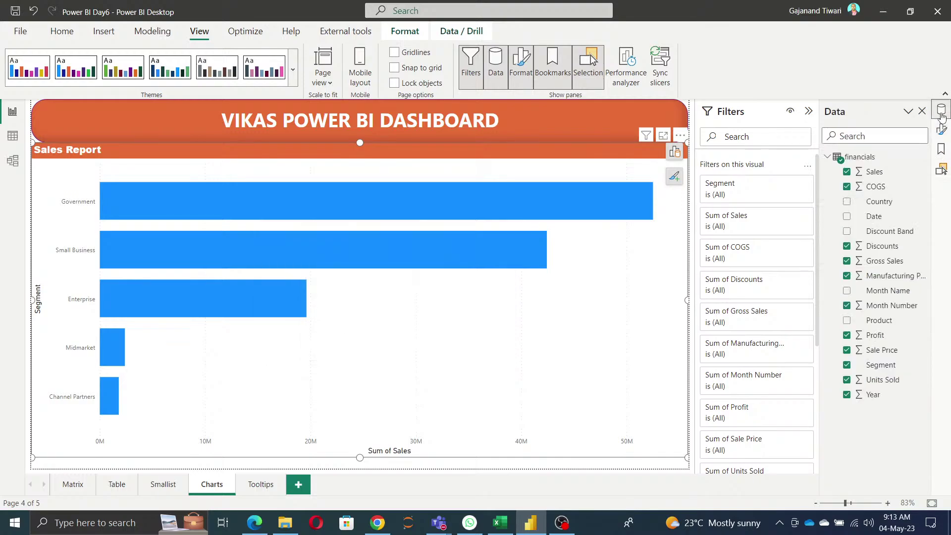
click(62, 34)
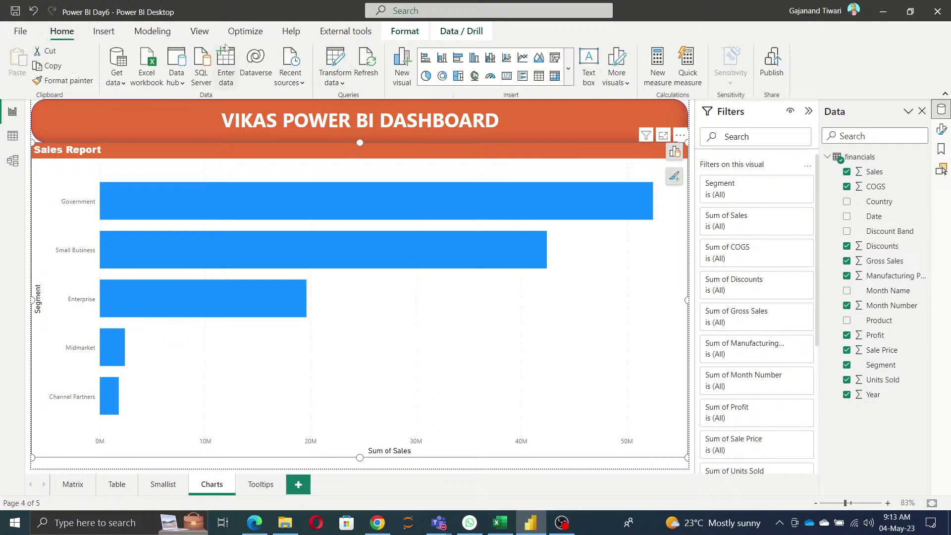
click(150, 32)
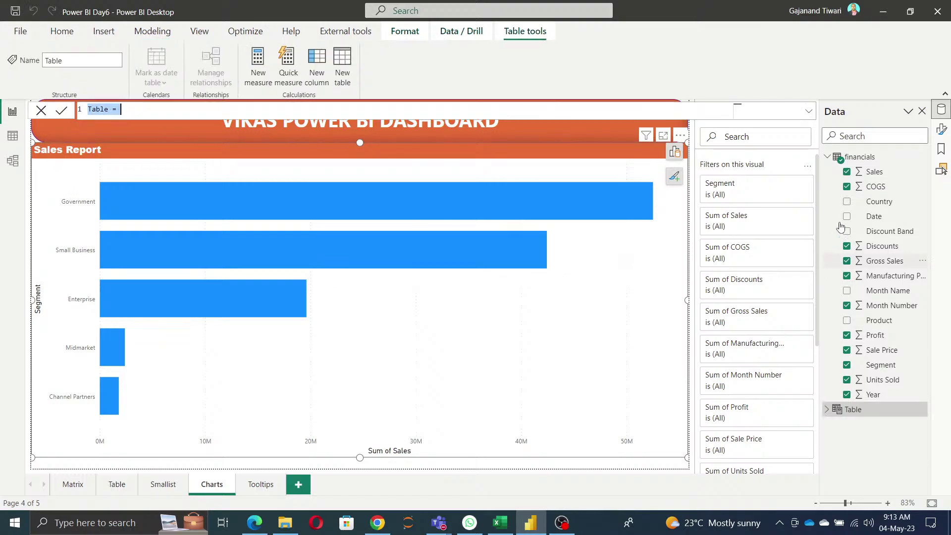
text(DAX)
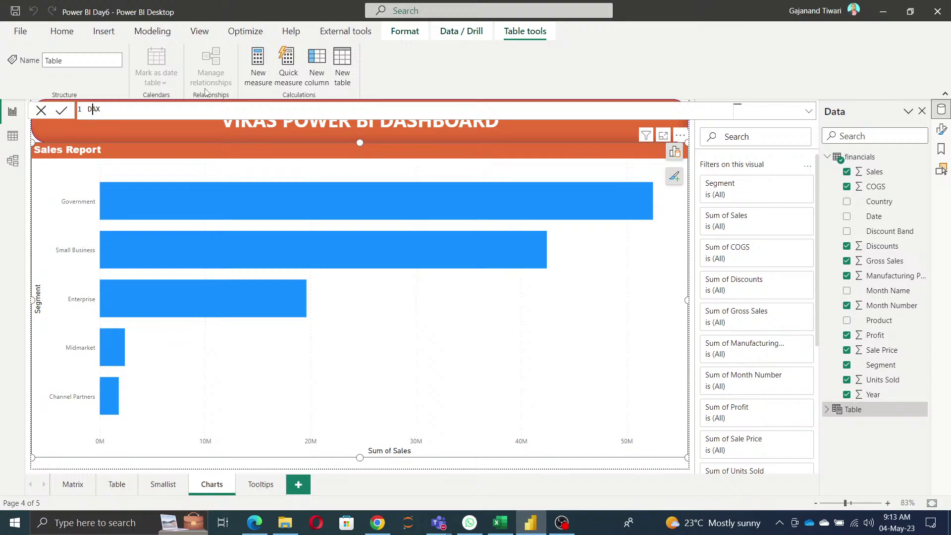
key(Left)
text(A_DAX =)
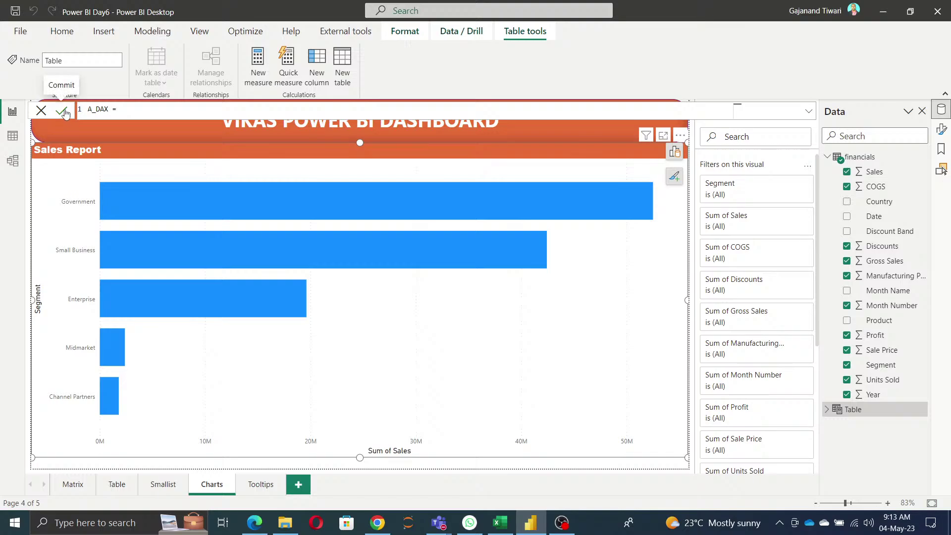
key(Return)
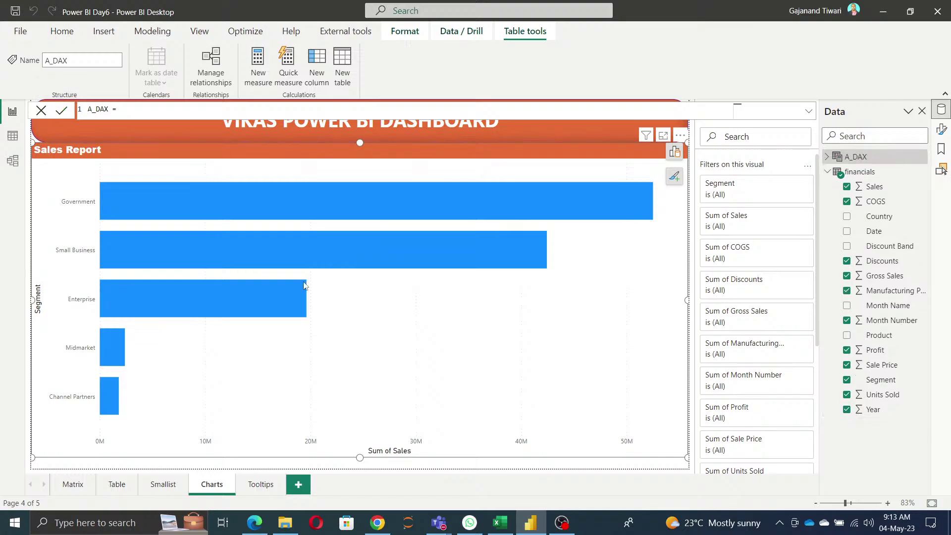
Add a new measure to the A_DAX table and begin its formula as Totalsales = SUM(
right_click(856, 163)
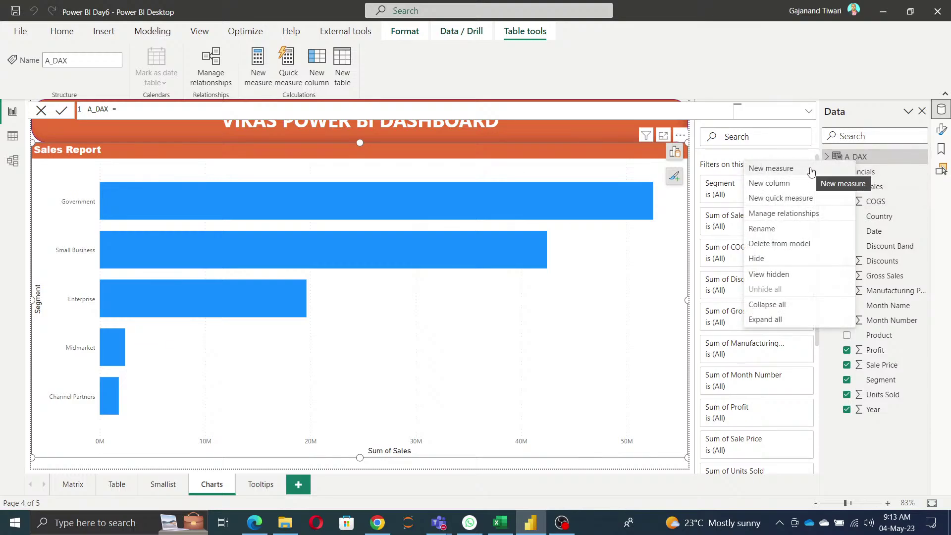
key(Escape)
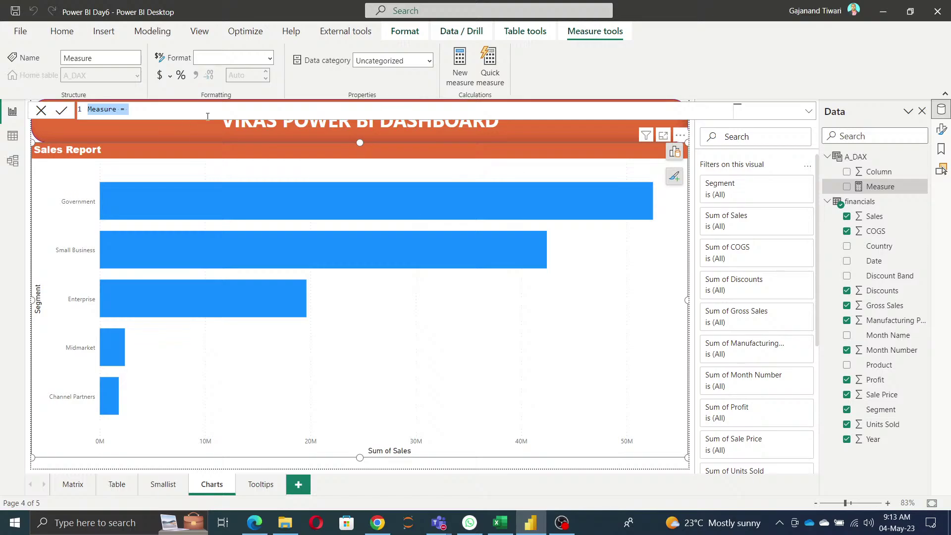
text(Totals)
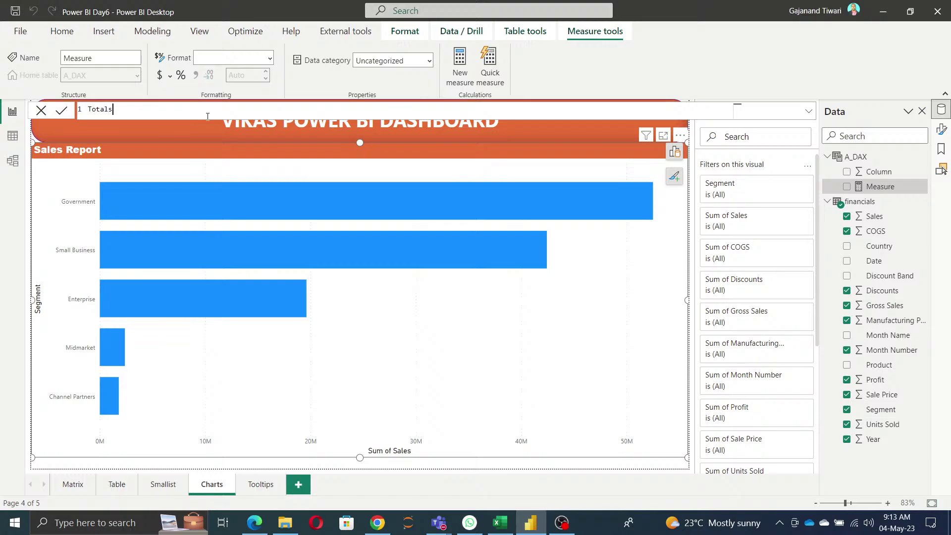
text(ales = sum)
click(208, 122)
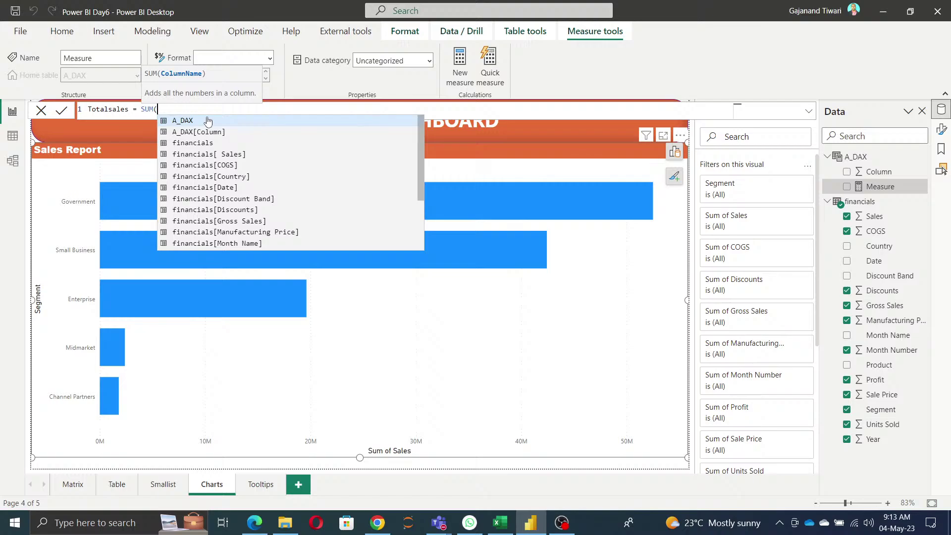
Complete the Totalsales formula with the financials[ Sales] column as the SUM argument and commit the measure
text(financials[Sale Price])
key(Tab)
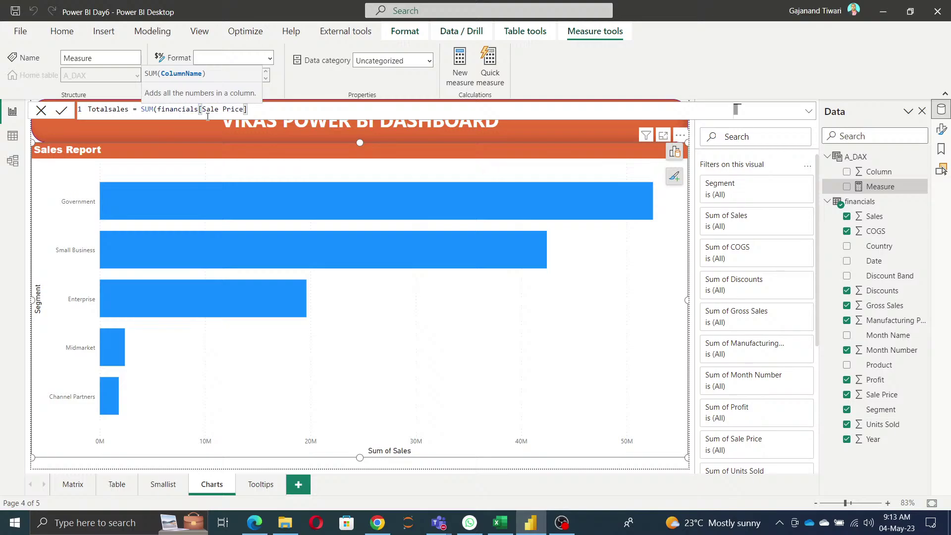
key(BackSpace)
key(BackSpace)
key(BackSpace)
key(BackSpace)
key(BackSpace)
key(BackSpace)
key(BackSpace)
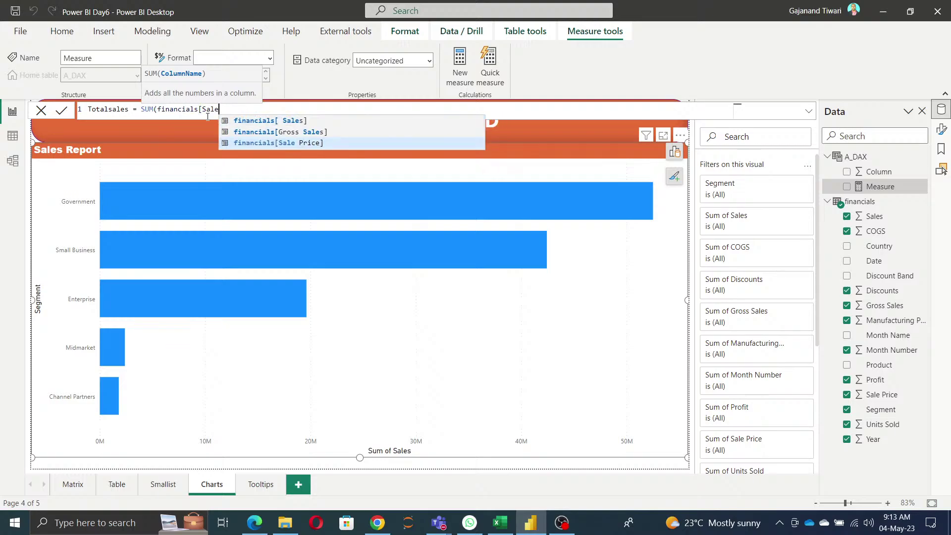
key(Up)
key(Up)
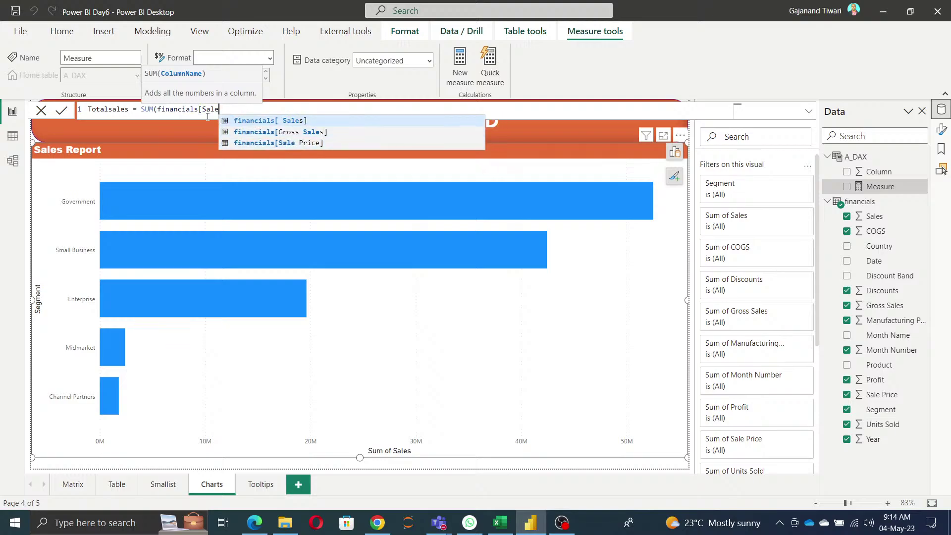
key(Tab)
text())
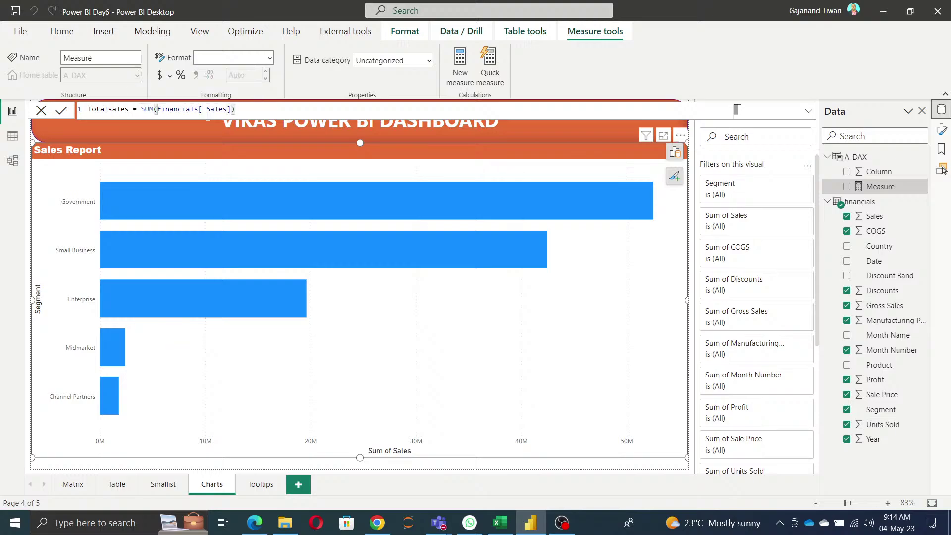
click(61, 110)
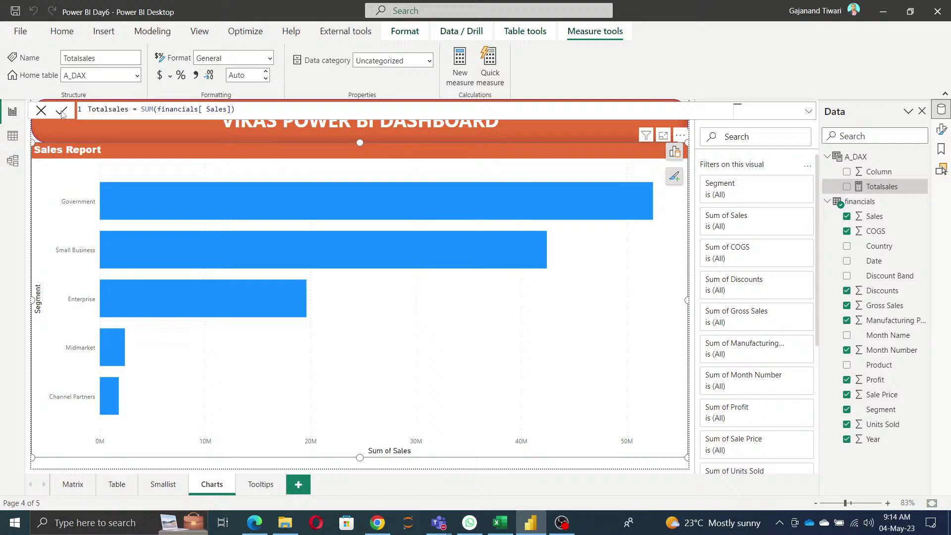
Enlarge the formula text and insert KEEPFILTERS( before SUM in the Totalsales formula
click(279, 110)
scroll(279, 110, up, 5)
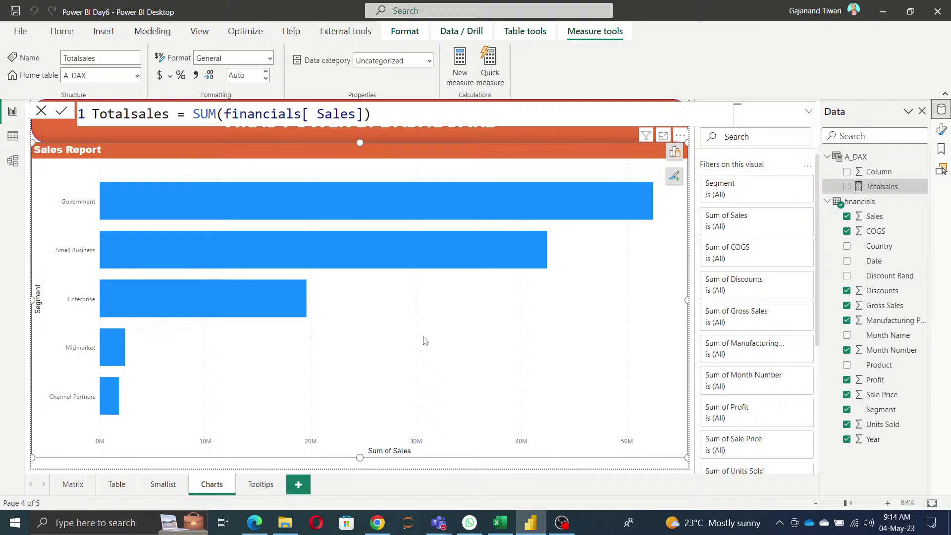
click(191, 110)
text(ke)
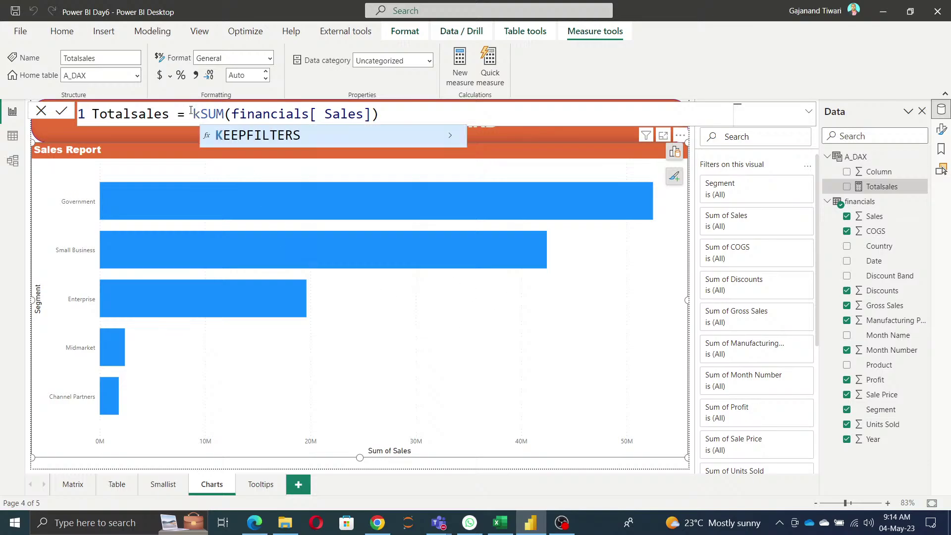
key(Tab)
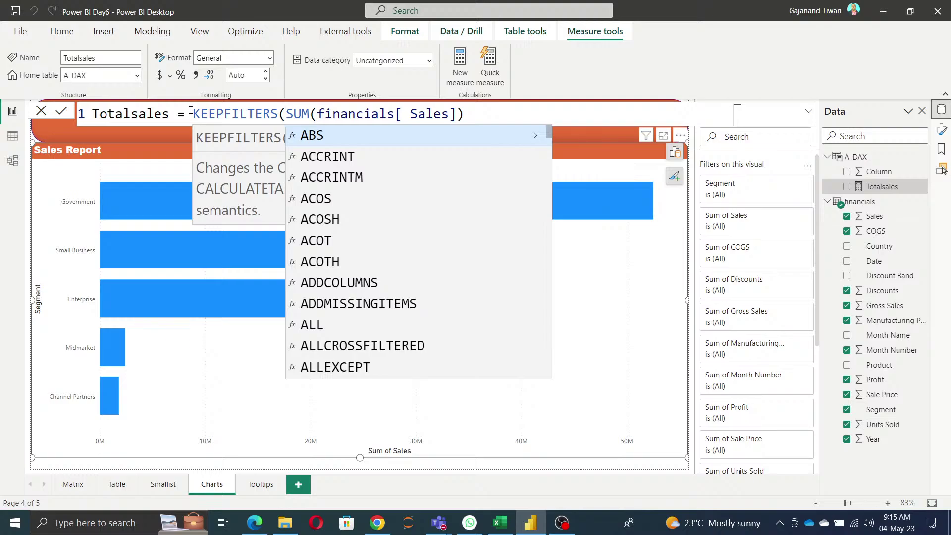
Insert CALCULATE( in front of KEEPFILTERS in the Totalsales formula
key(Left)
key(Left)
key(Left)
key(Left)
key(Left)
key(Left)
key(Left)
key(Left)
key(Left)
key(Left)
key(Left)
key(Left)
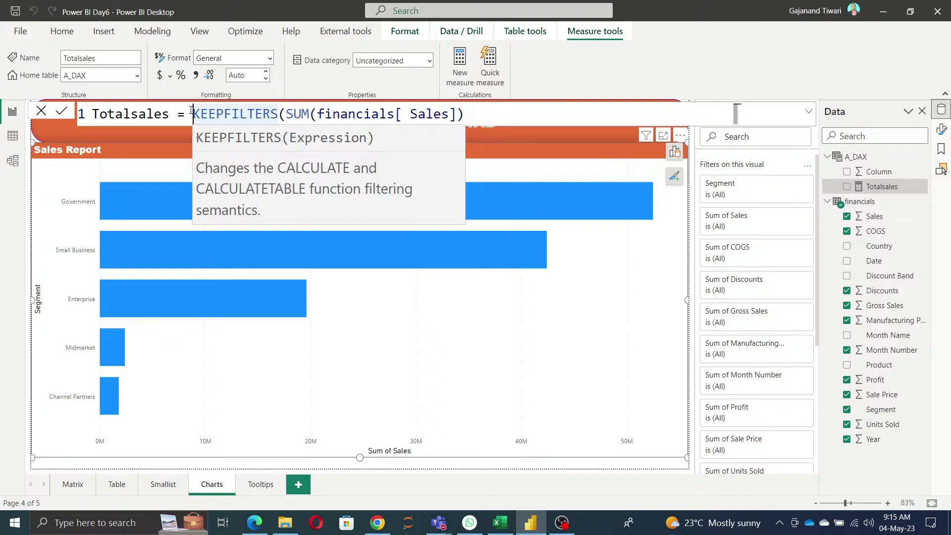
text(CAL)
key(Tab)
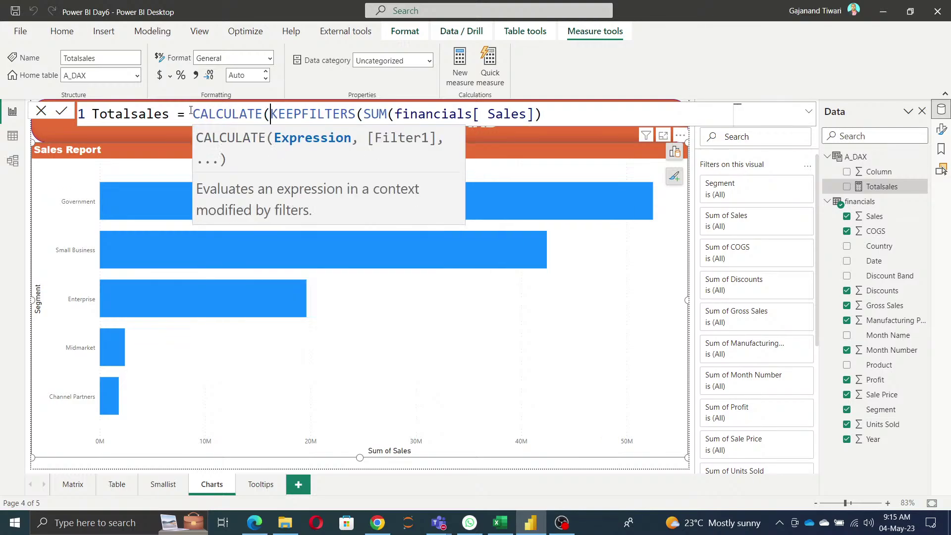
Insert VALUE( directly before SUM, inside the KEEPFILTERS call
key(shift+Right)
key(shift+Right)
key(shift+Right)
key(shift+Right)
key(shift+Right)
key(shift+Right)
key(shift+Right)
key(shift+Right)
key(shift+Right)
key(shift+Right)
key(shift+Right)
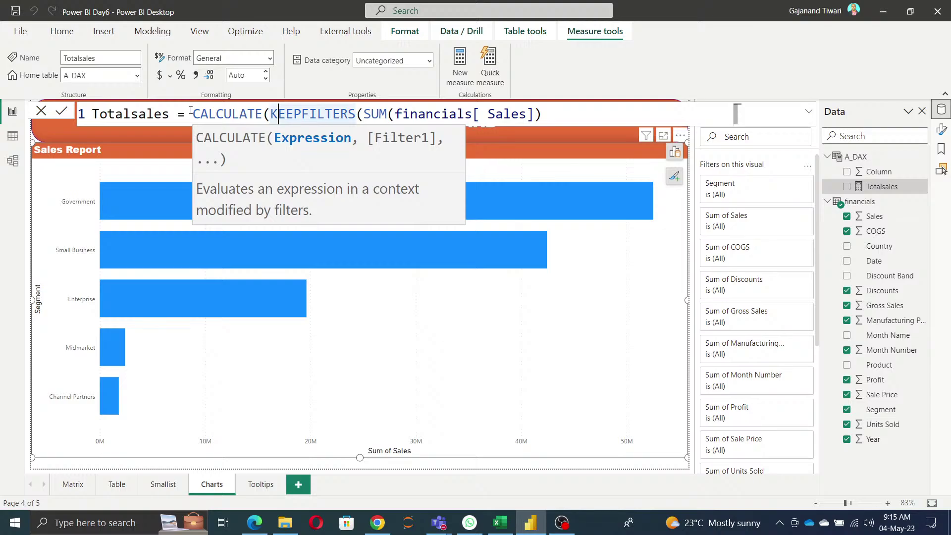
key(Right)
key(Right)
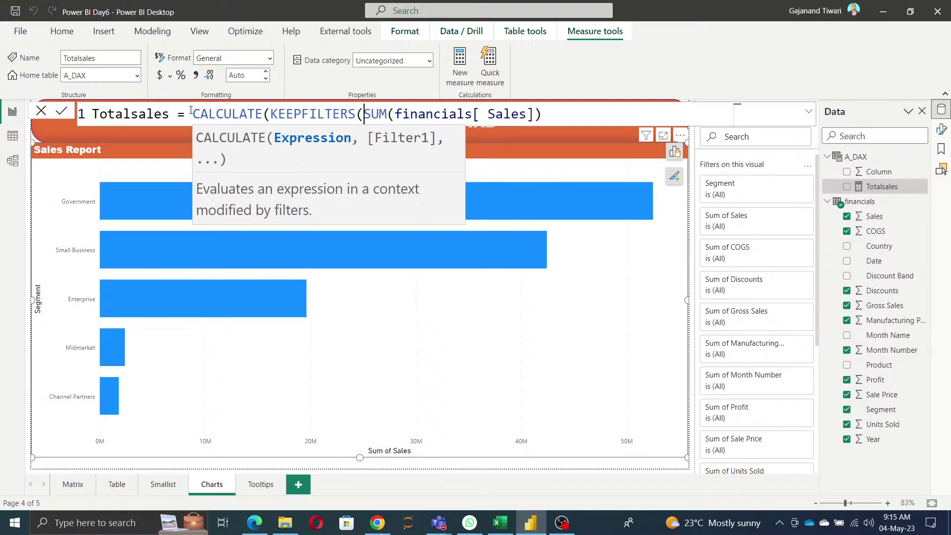
text(val)
key(Tab)
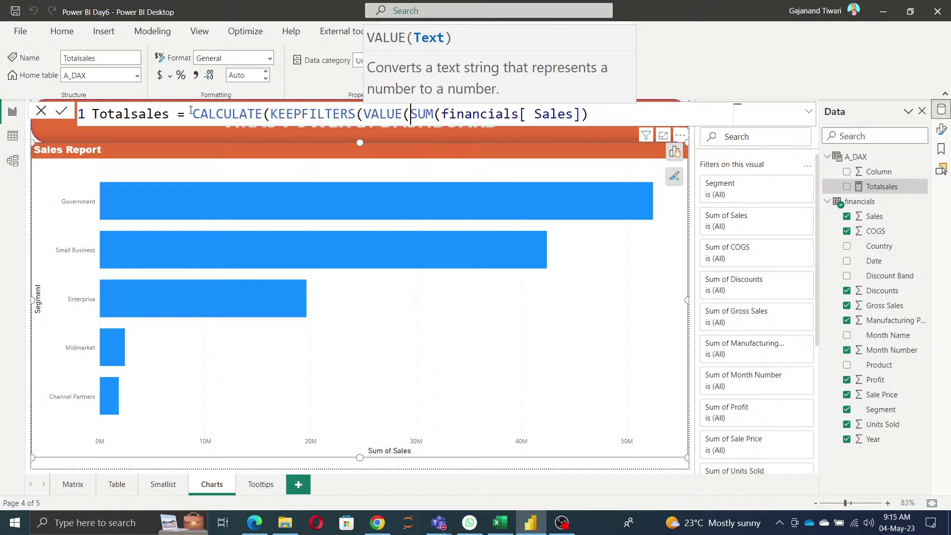
text(se)
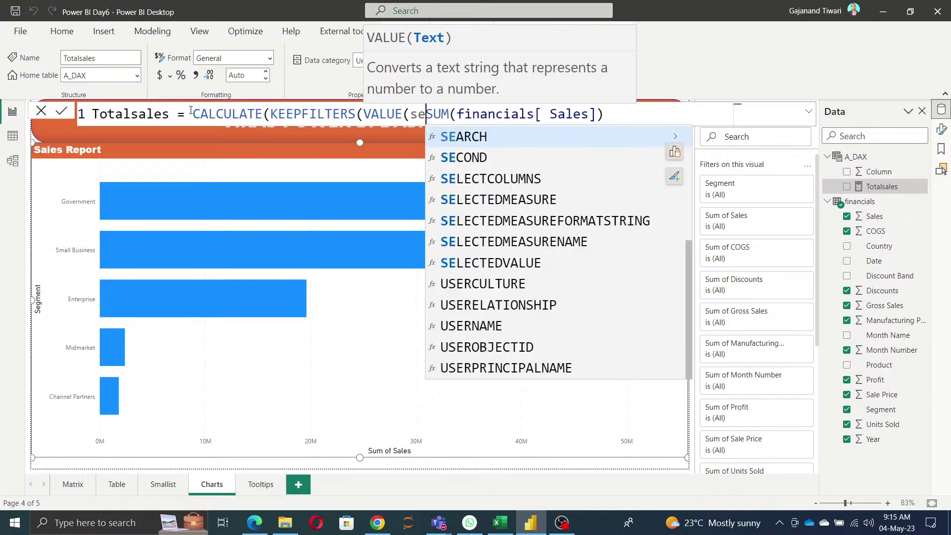
key(Escape)
key(BackSpace)
key(BackSpace)
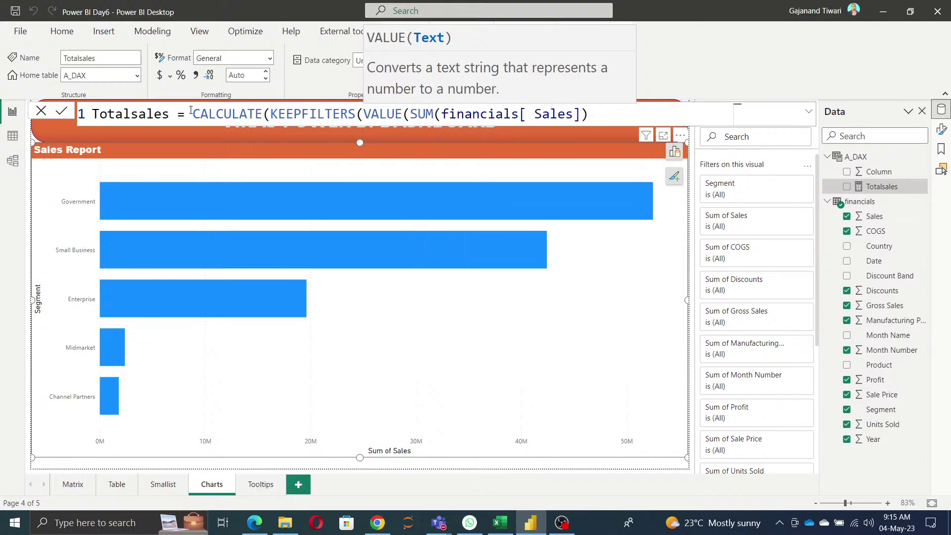
Delete the SUM(financials[ Sales]) expression that follows VALUE( in the formula
key(Delete)
key(Delete)
key(Delete)
key(Delete)
key(Delete)
key(Delete)
key(Delete)
key(Delete)
key(Delete)
key(Delete)
key(Delete)
key(Delete)
key(Delete)
key(Delete)
key(Delete)
key(Delete)
key(Delete)
key(Delete)
key(Delete)
key(Delete)
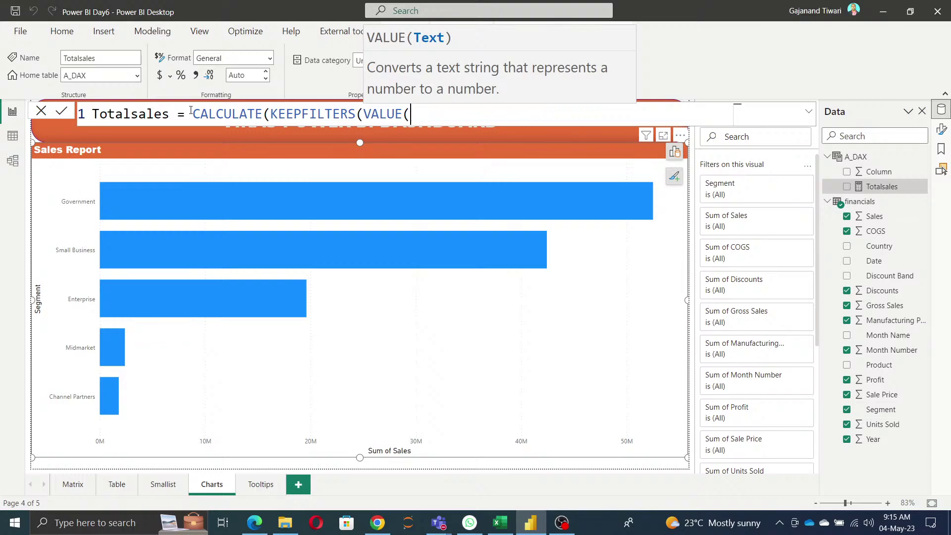
text(se)
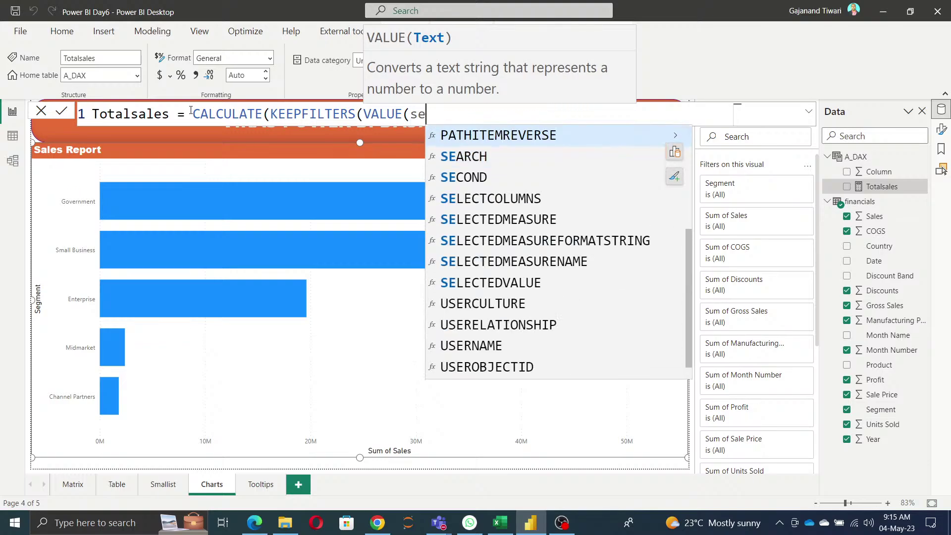
key(BackSpace)
key(BackSpace)
Enter DISTINCT(financials[Segment]) as the argument of VALUE and close both the DISTINCT and VALUE parentheses
text(dis)
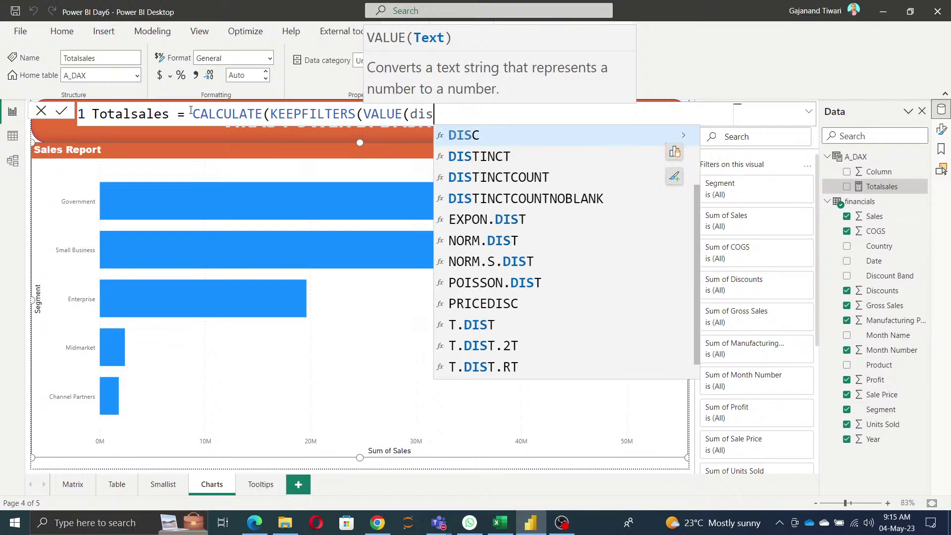
key(Down)
key(Tab)
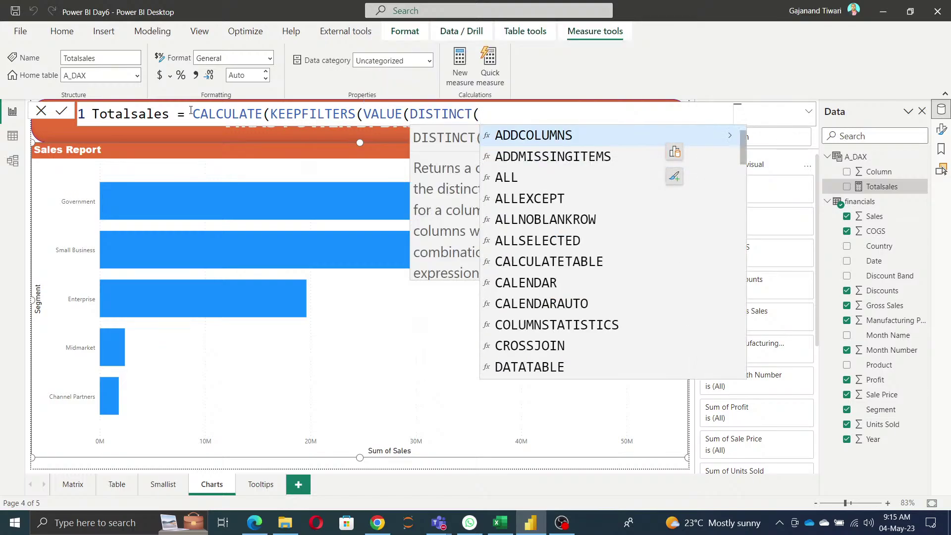
text(se)
key(Down)
key(Down)
key(Tab)
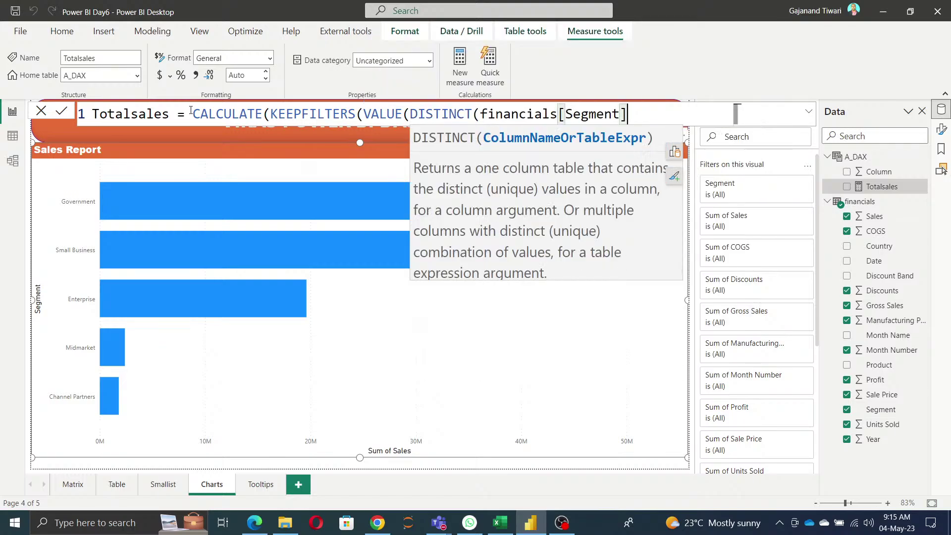
text())
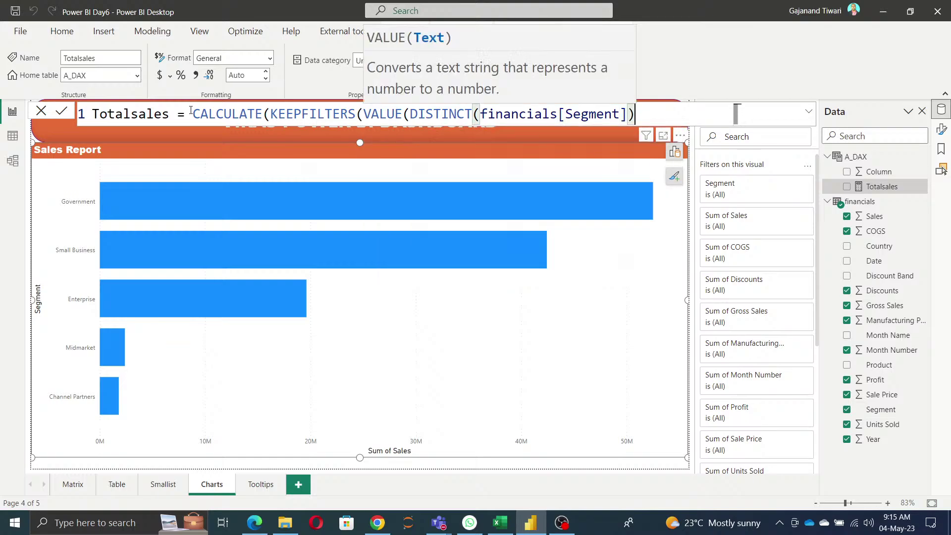
text())
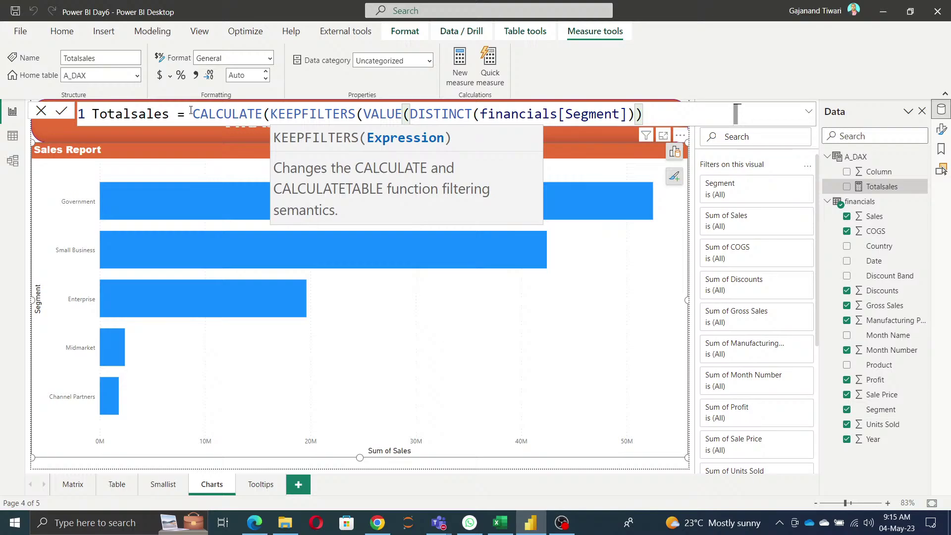
Insert SUM(financials[ Sales]) followed by a comma as CALCULATE's first argument, directly before KEEPFILTERS in the Totalsales formula
click(271, 114)
text(Sum)
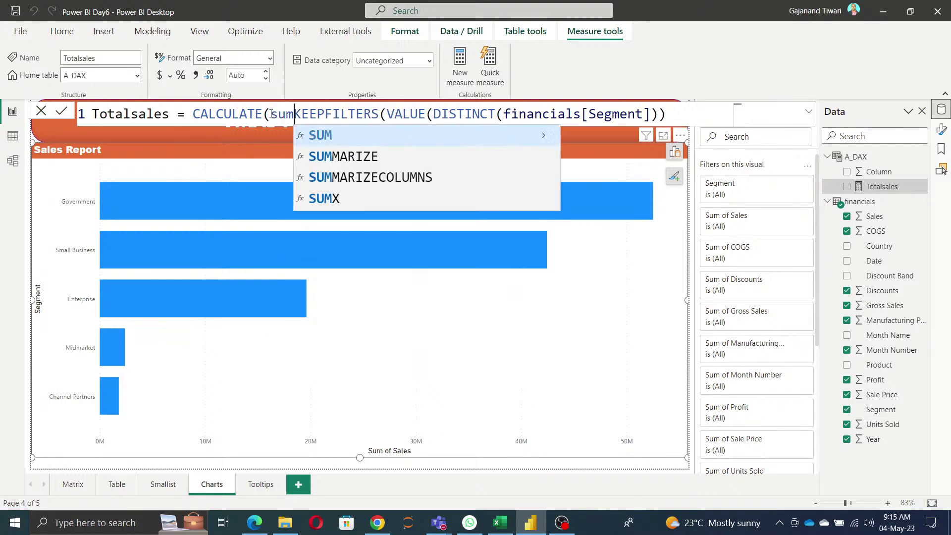
key(Tab)
text(tota)
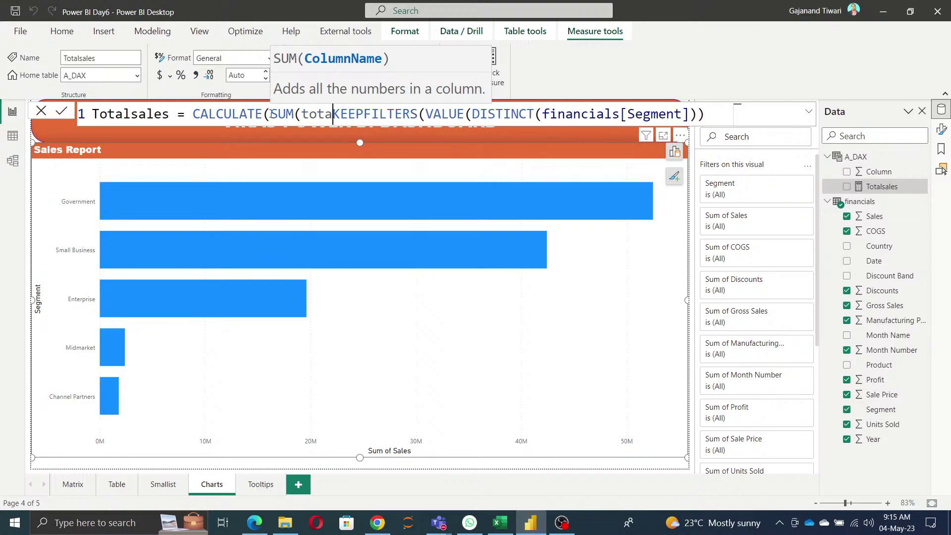
key(BackSpace)
key(BackSpace)
key(BackSpace)
key(BackSpace)
text(sal)
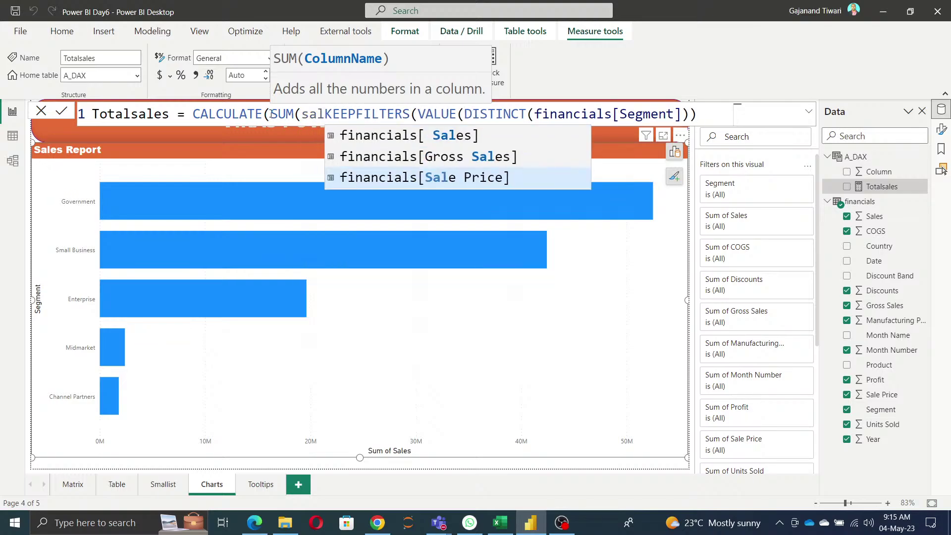
key(Up)
key(Up)
key(Tab)
text())
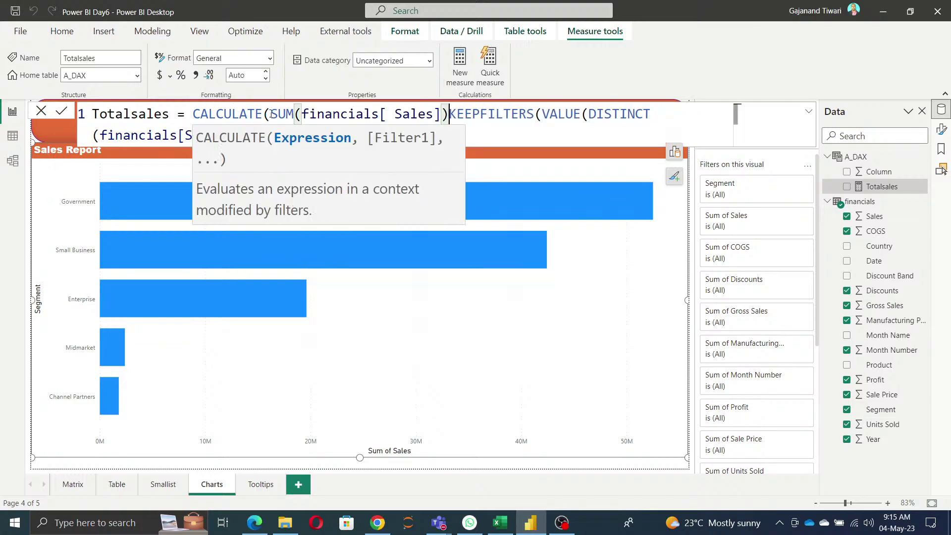
text(,)
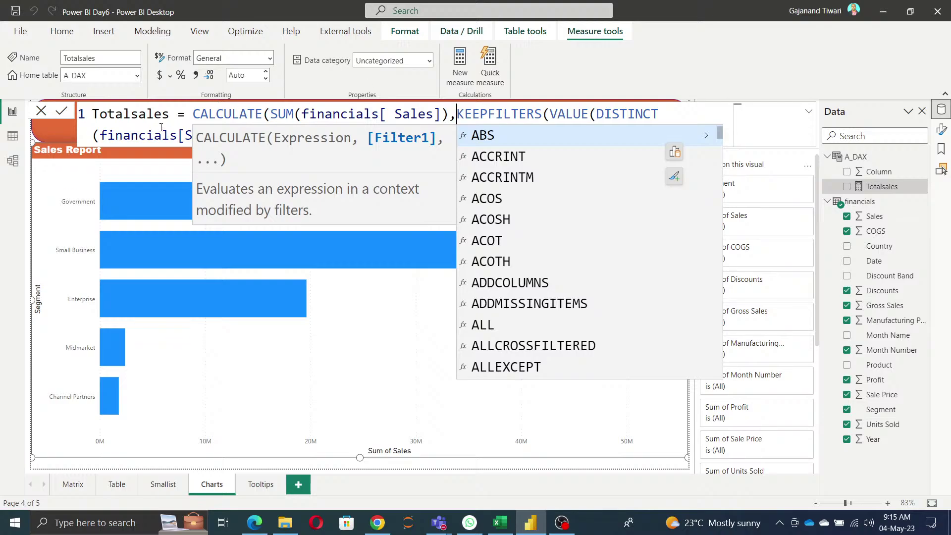
Add two closing parentheses at the end of the Totalsales formula and try to commit it
click(161, 129)
click(283, 137)
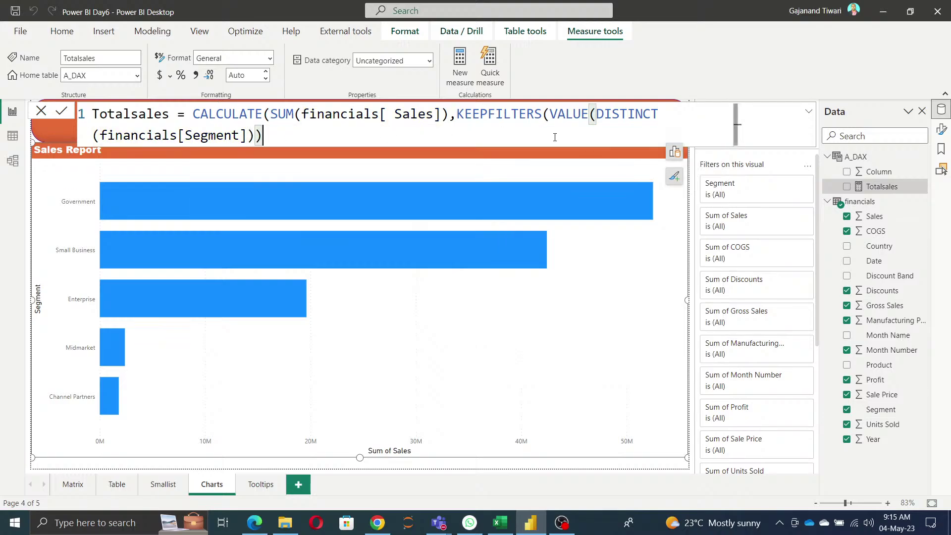
double_click(584, 118)
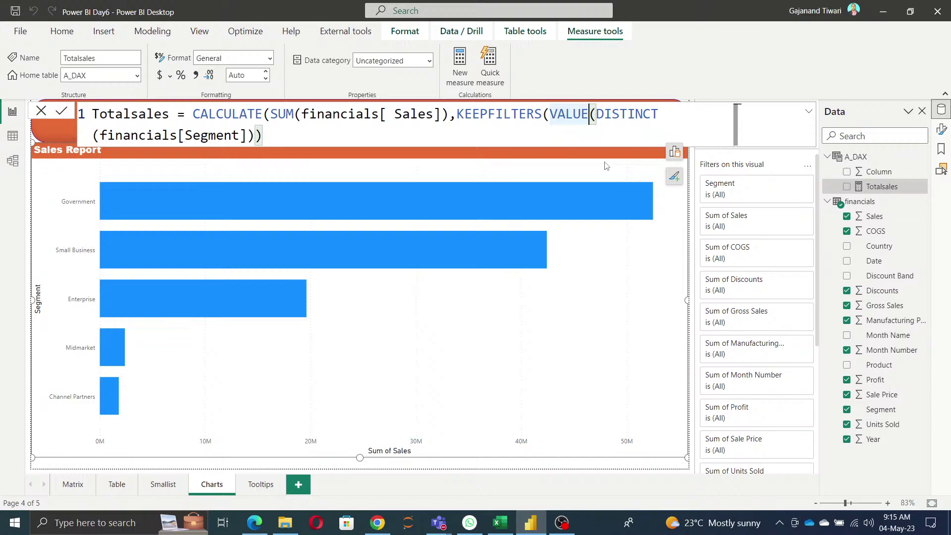
click(278, 127)
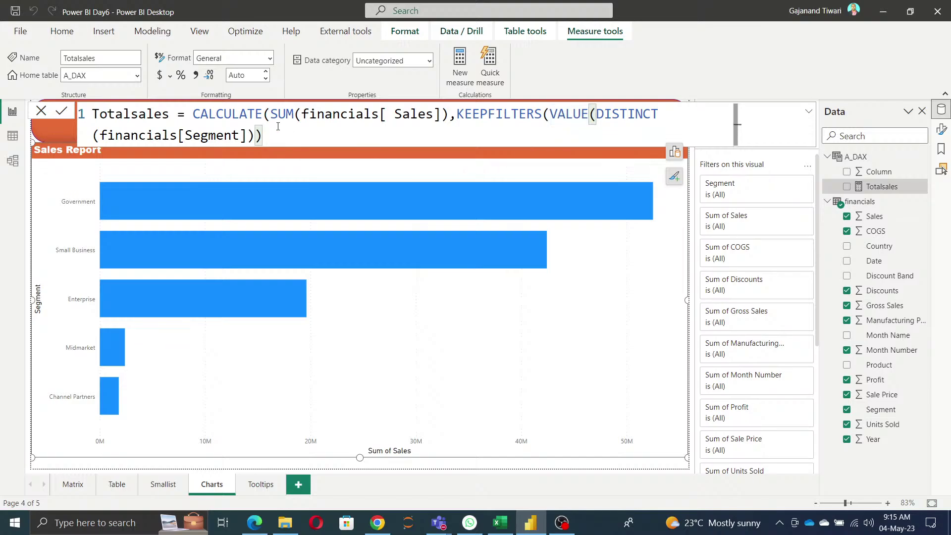
text()))
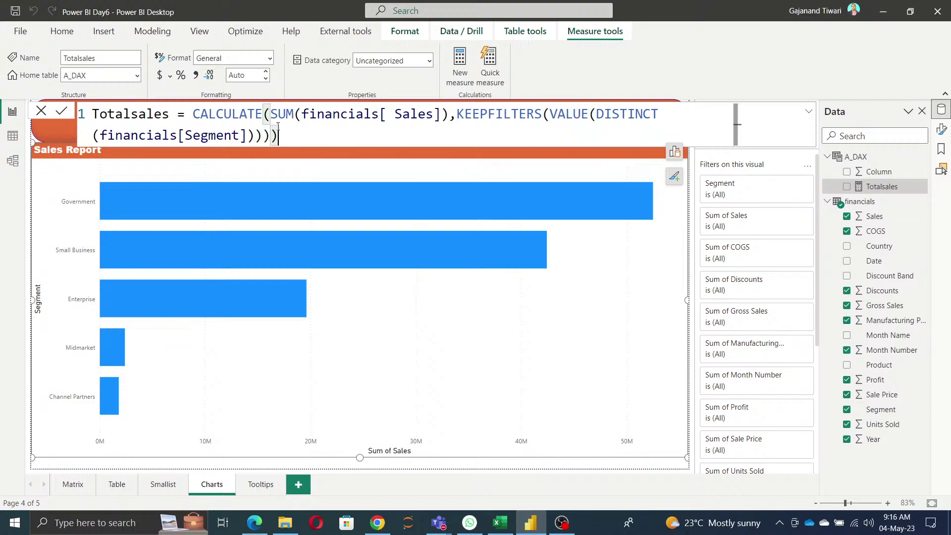
click(62, 111)
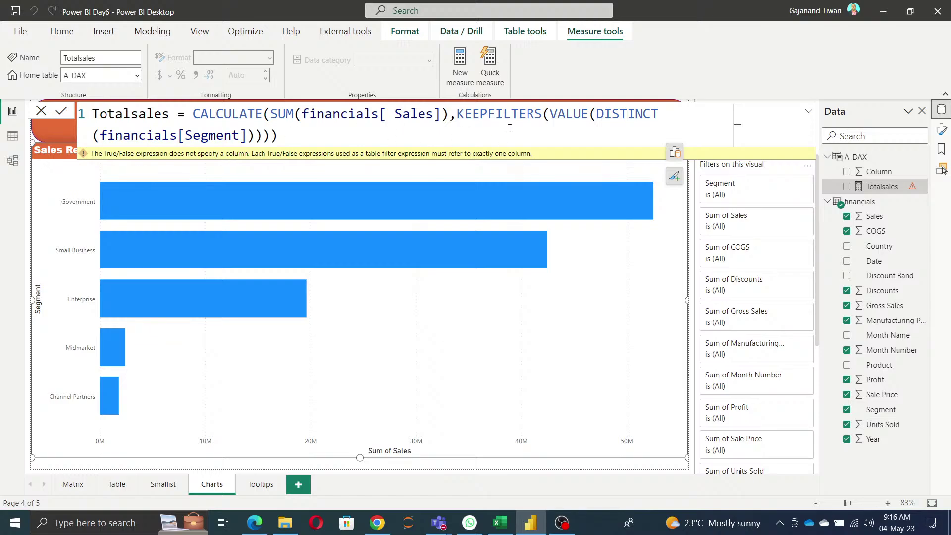
Remove VALUE( from the KEEPFILTERS argument and delete the closing parentheses after financials[Segment]
drag(457, 114, 597, 115)
click(550, 115)
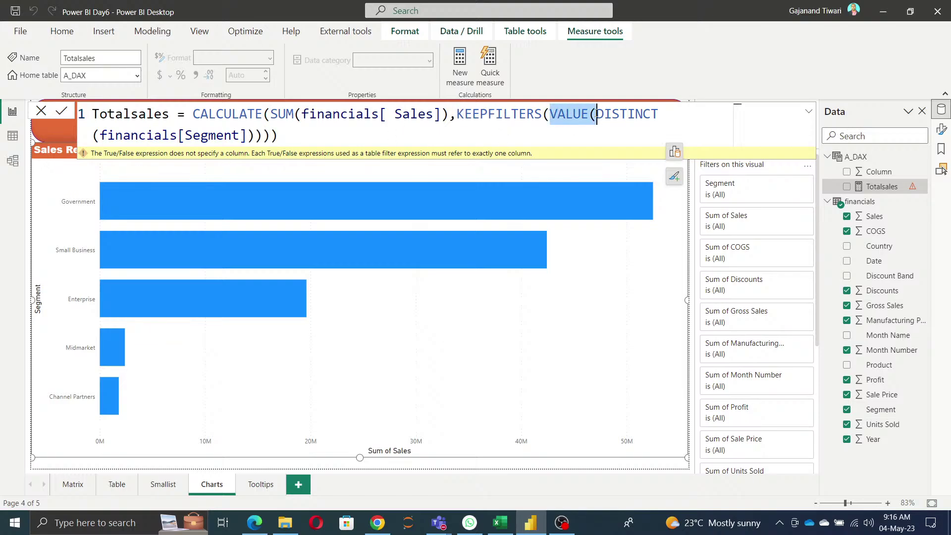
key(BackSpace)
click(204, 141)
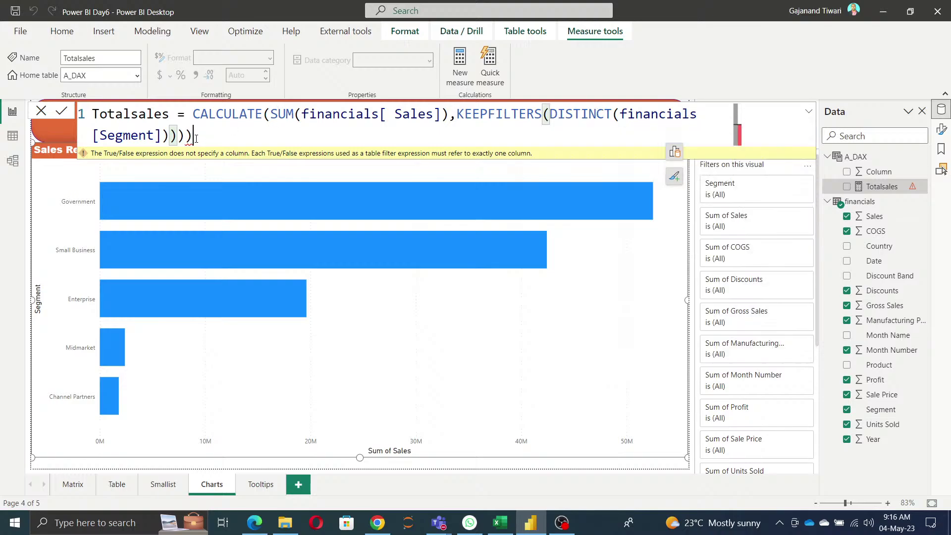
key(BackSpace)
key(BackSpace)
key(BackSpace)
key(BackSpace)
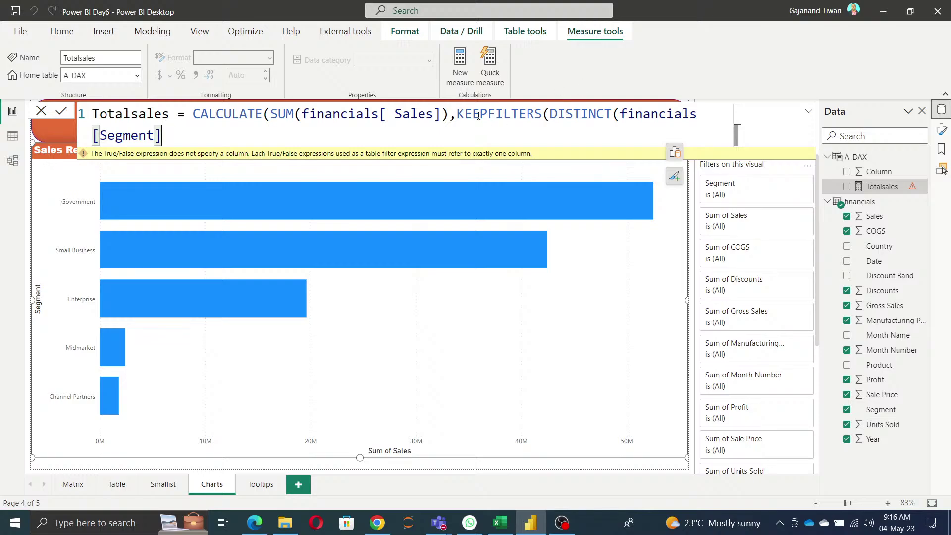
Replace the whole KEEPFILTERS(DISTINCT(financials[Segment] expression with a fresh KEEPFILTERS( call
drag(456, 114, 609, 143)
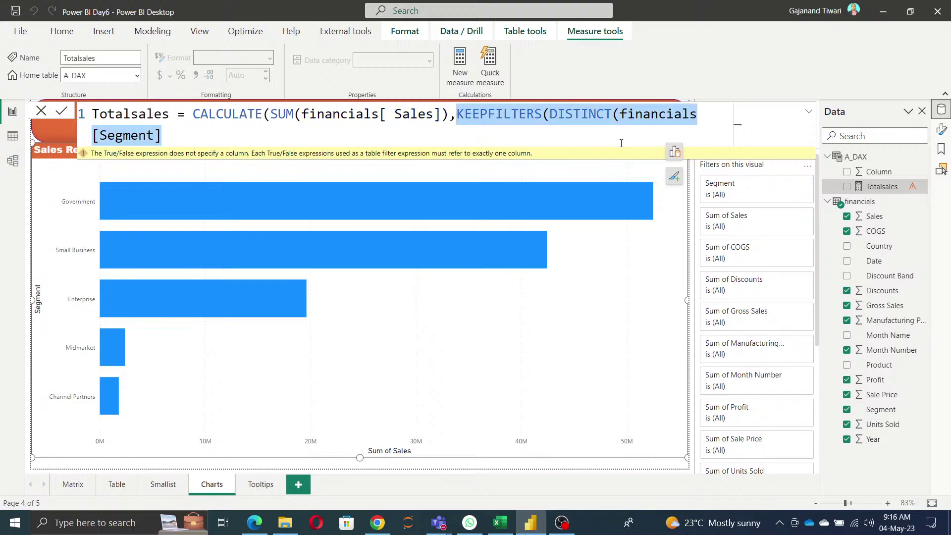
key(BackSpace)
text(kee)
key(Tab)
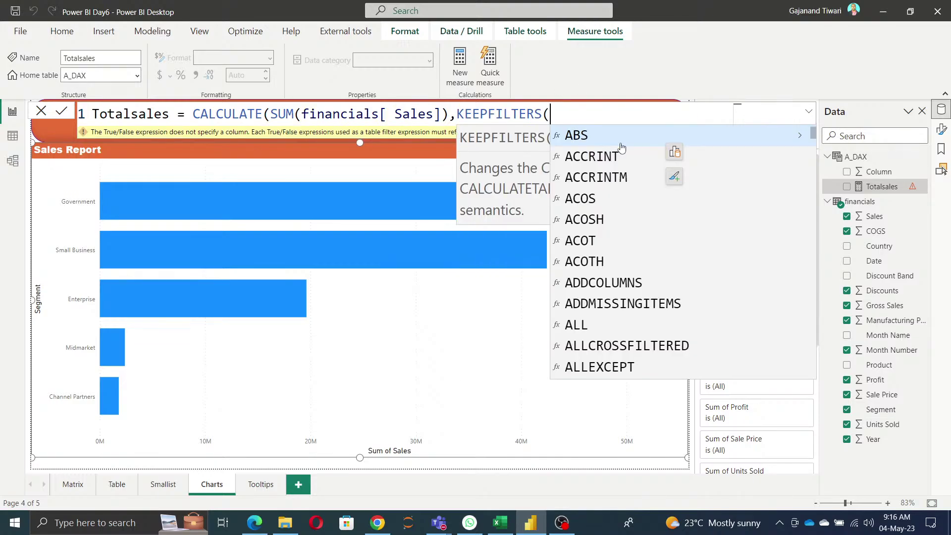
text(se)
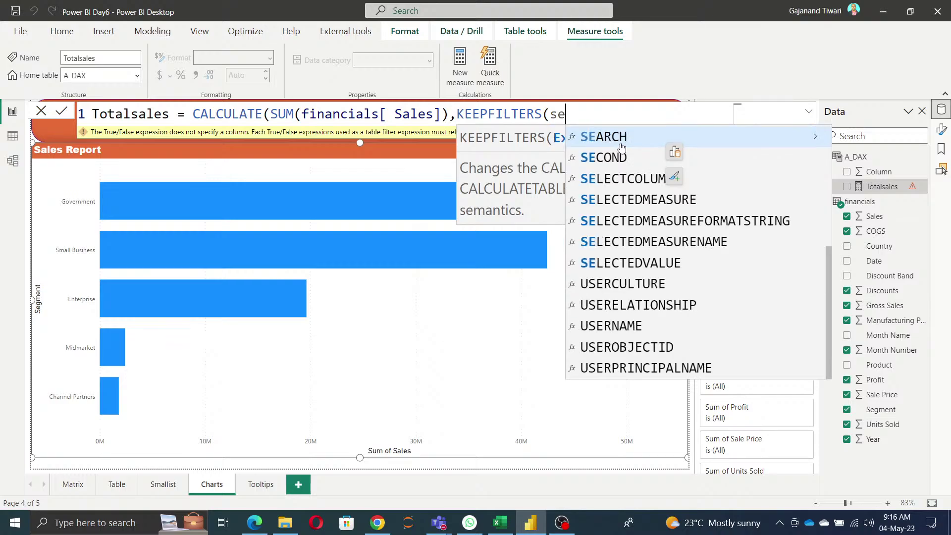
key(BackSpace)
key(BackSpace)
key(Escape)
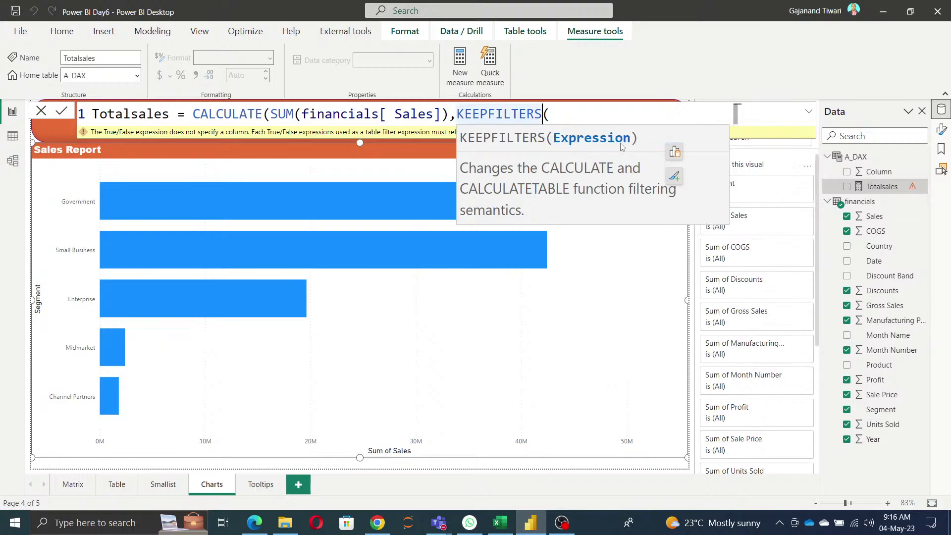
key(Left)
key(Left)
key(Left)
key(Left)
key(Left)
key(Left)
key(Left)
key(Left)
key(Left)
key(Left)
key(Right)
key(Right)
key(Right)
key(Right)
key(Right)
key(Right)
key(Right)
key(Right)
key(Right)
key(Right)
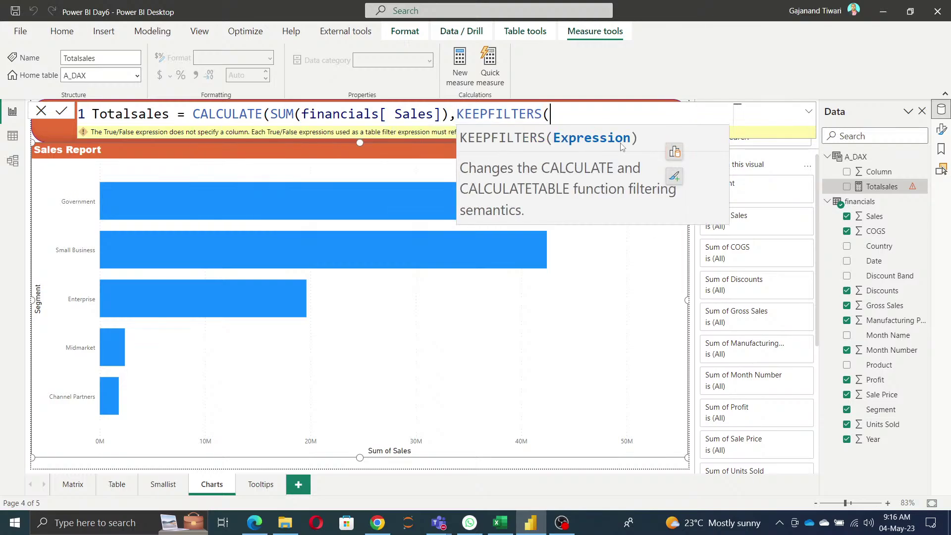
text(Fil)
key(BackSpace)
key(BackSpace)
key(BackSpace)
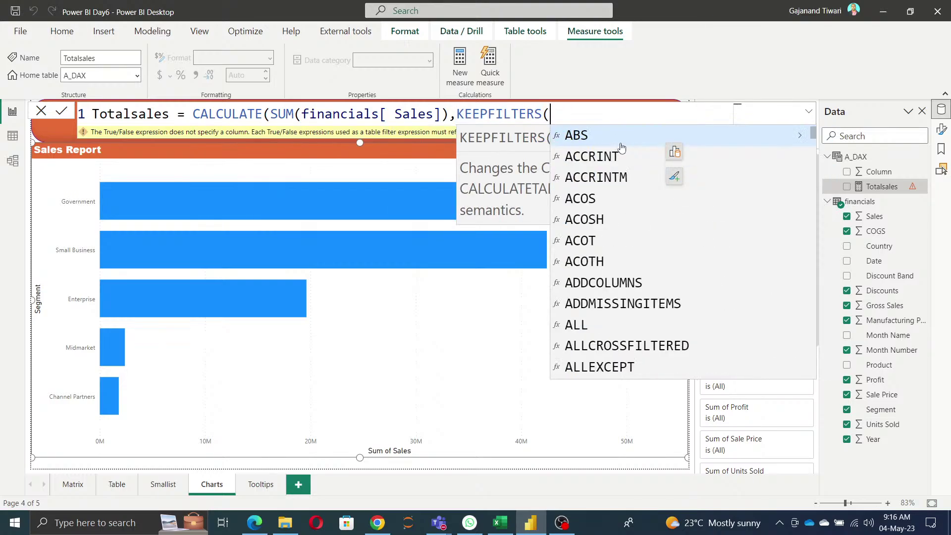
text(seg)
key(BackSpace)
key(BackSpace)
key(BackSpace)
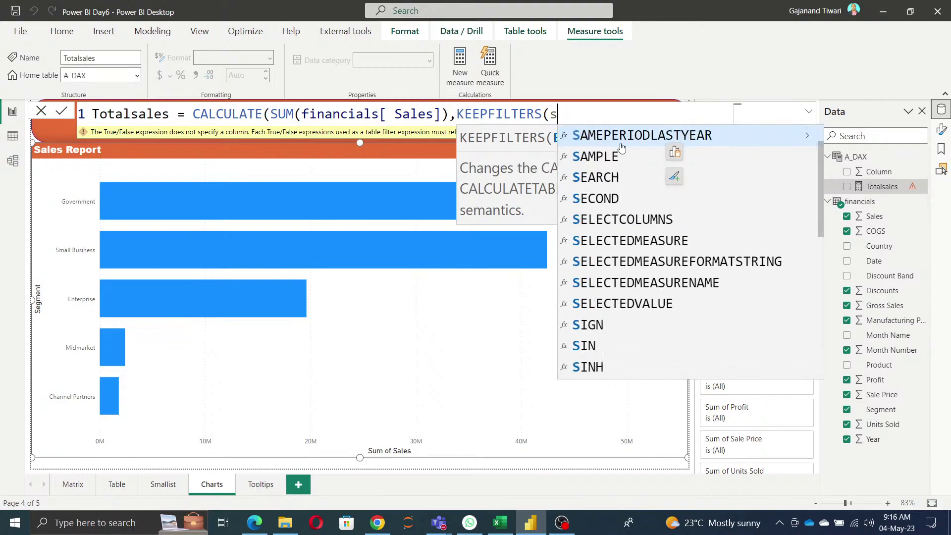
Enter FILTER( as the KEEPFILTERS argument with the financials table as its first argument, followed by a comma
text(Fil)
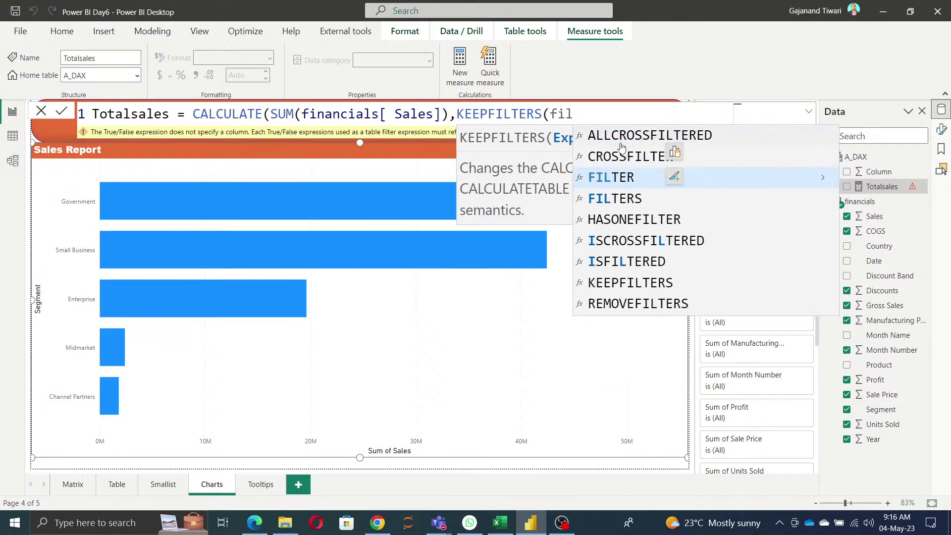
key(Tab)
text(sen)
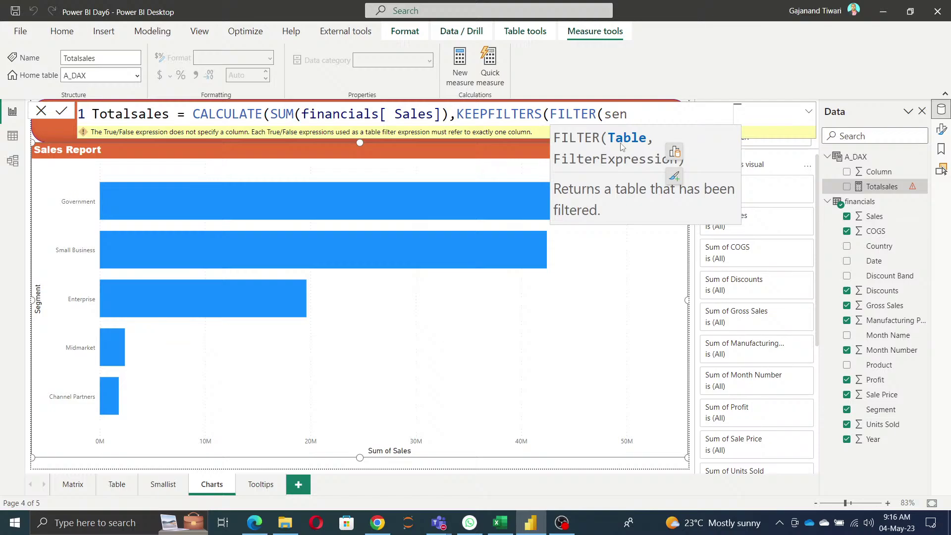
key(BackSpace)
key(BackSpace)
key(BackSpace)
text(fin)
key(Tab)
text(,)
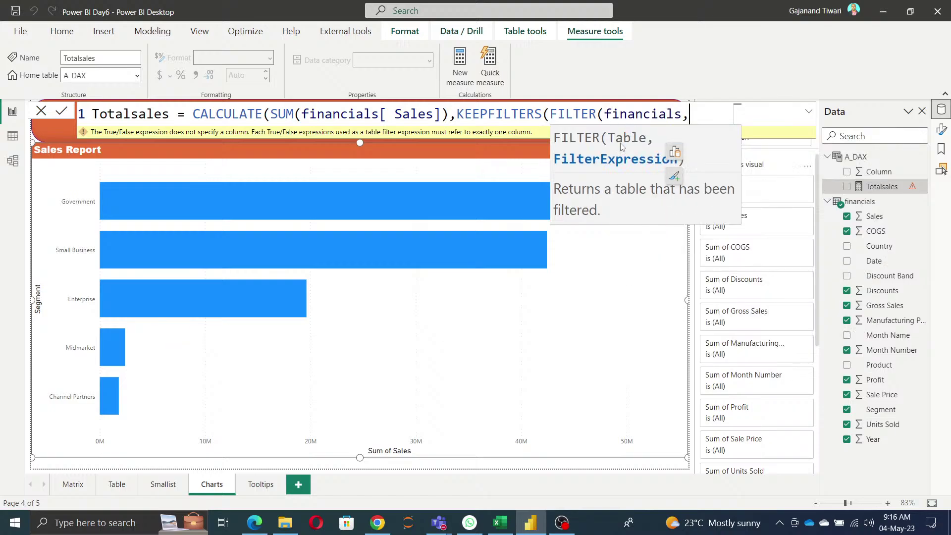
Enter financials[Segment] <>BLANK() as the FILTER condition, close all open parentheses and commit the Totalsales measure
text(sen)
key(BackSpace)
text(g)
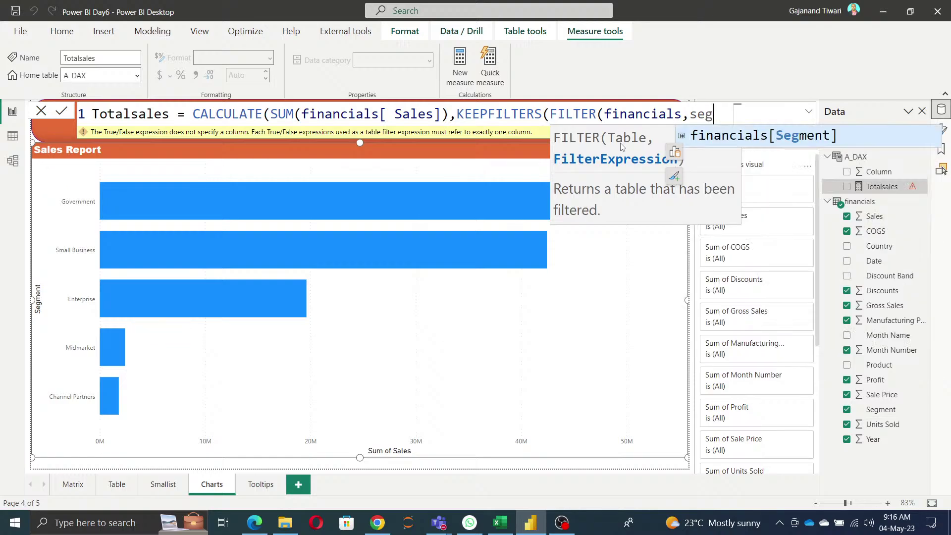
key(Tab)
text(<>bla)
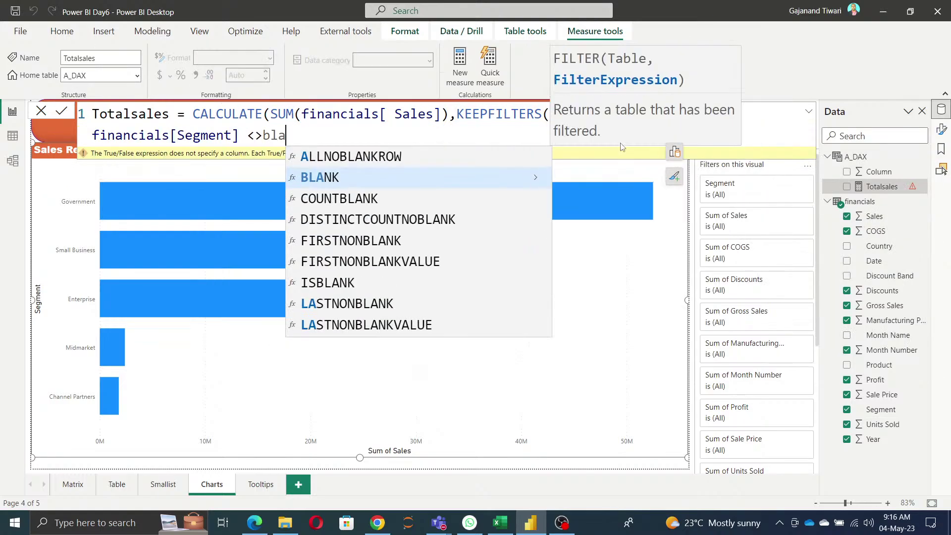
key(Tab)
text()))
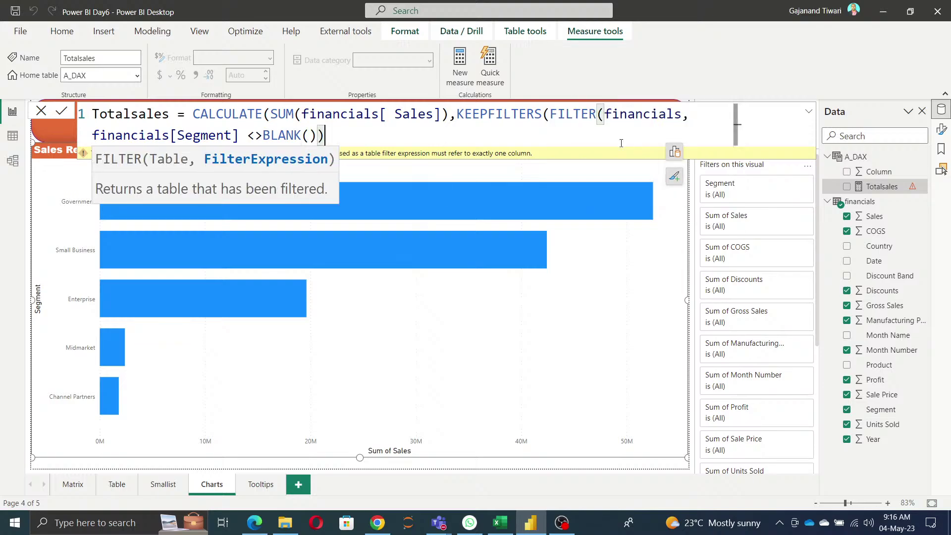
text())
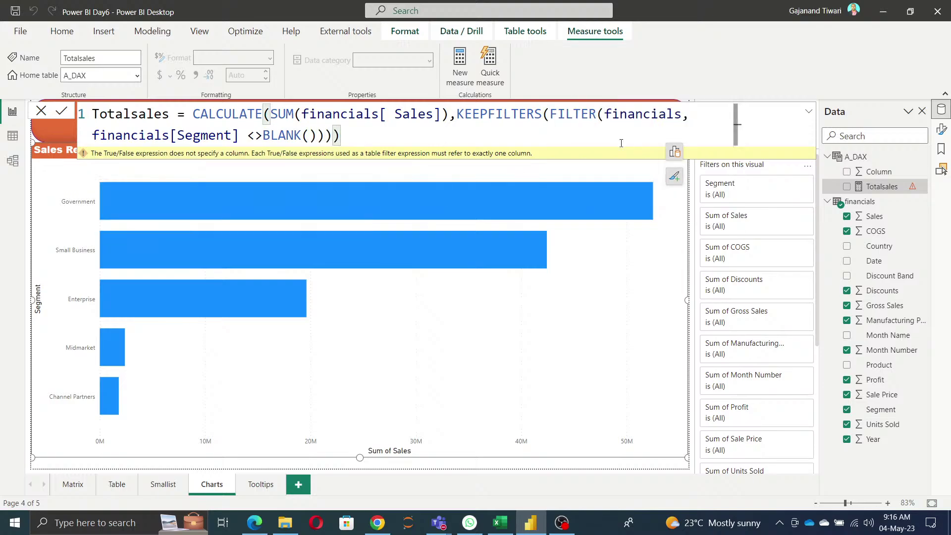
click(62, 111)
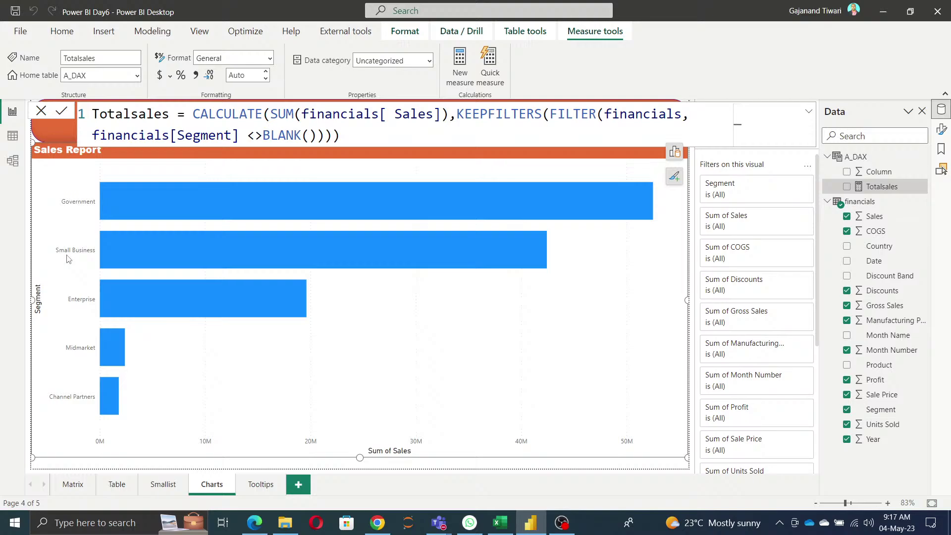
Replace Sales with the Totalsales measure in the matrix on the Tooltips page and save the report
click(270, 489)
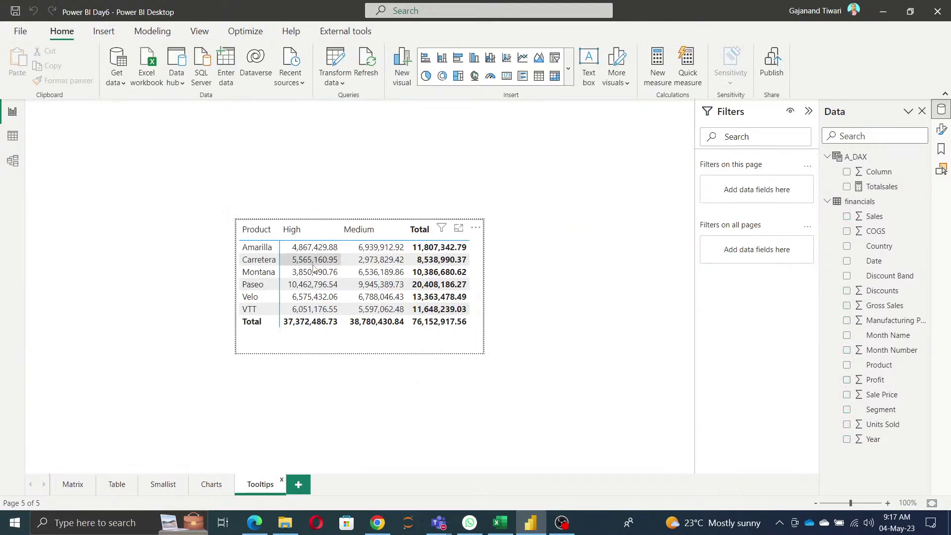
click(374, 343)
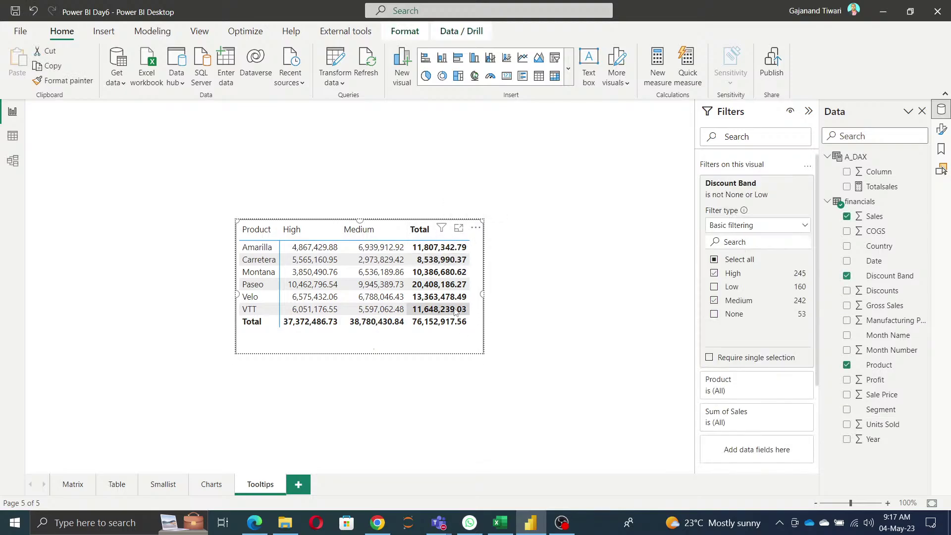
mouse_move(455, 311)
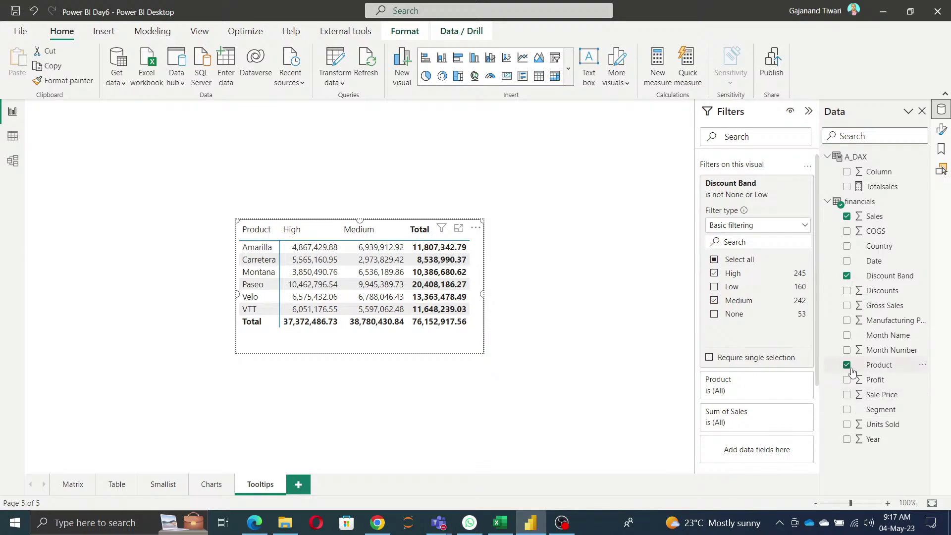
click(847, 217)
click(847, 187)
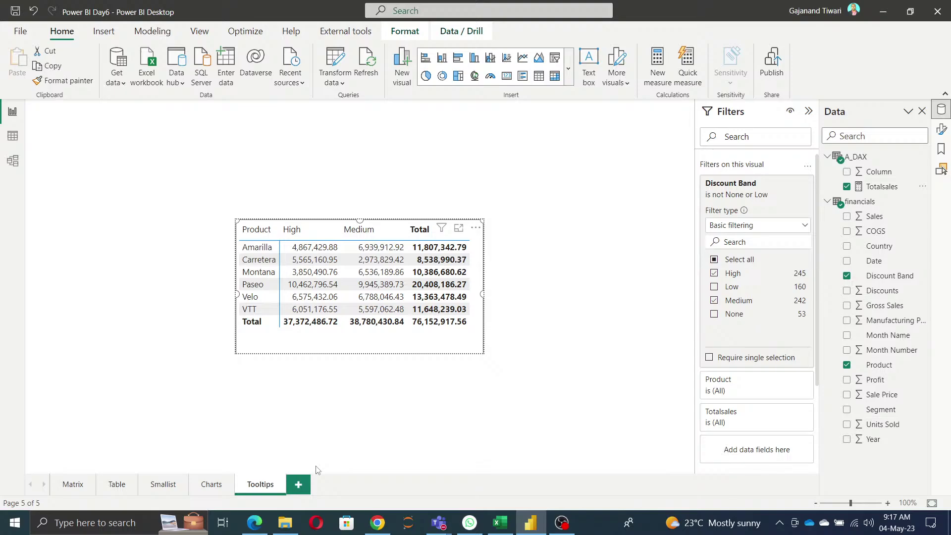
click(15, 12)
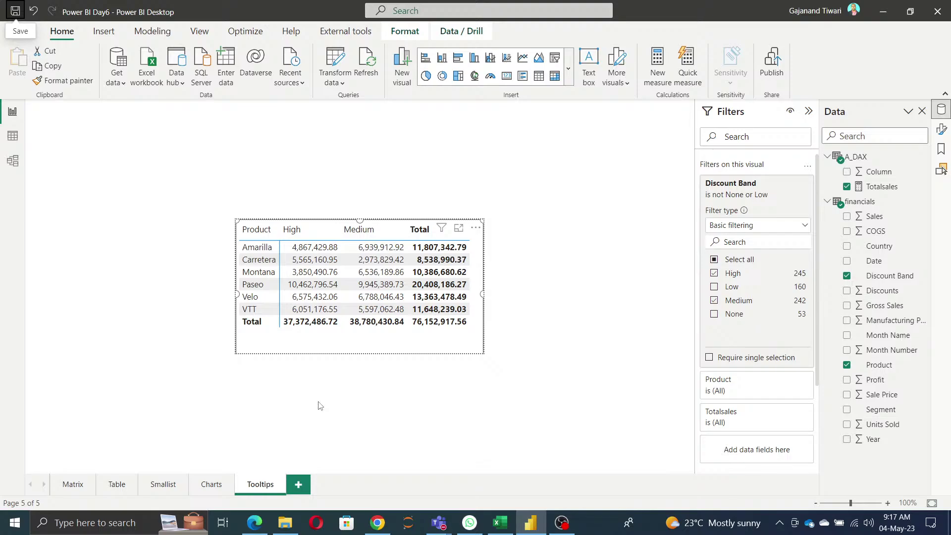
Add a new report page after the Tooltips page and name it Drillthorugh
click(300, 485)
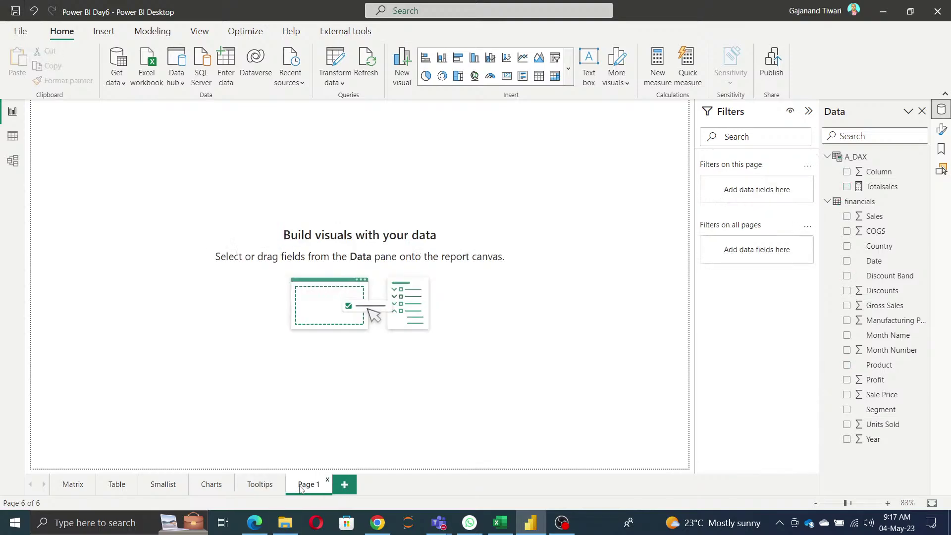
double_click(303, 484)
text(DRillthrou)
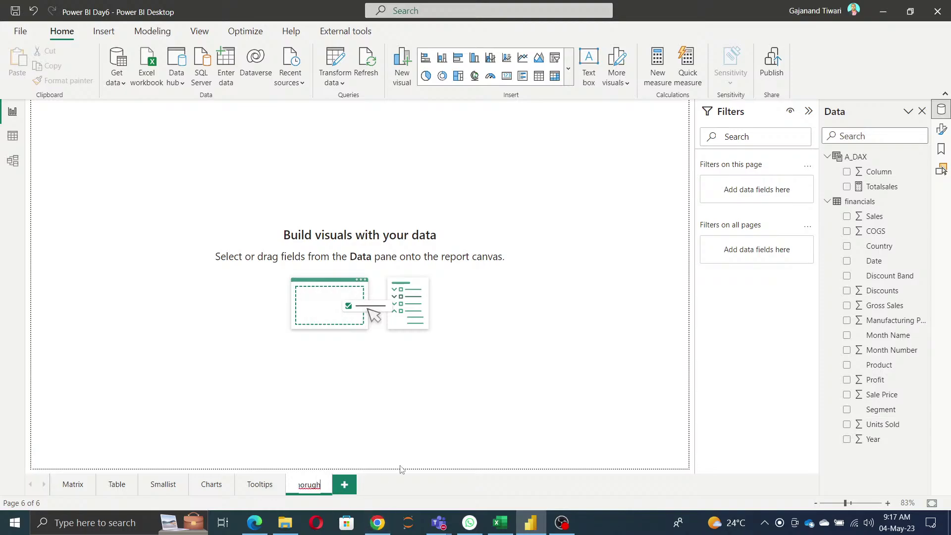
text(gh)
key(Return)
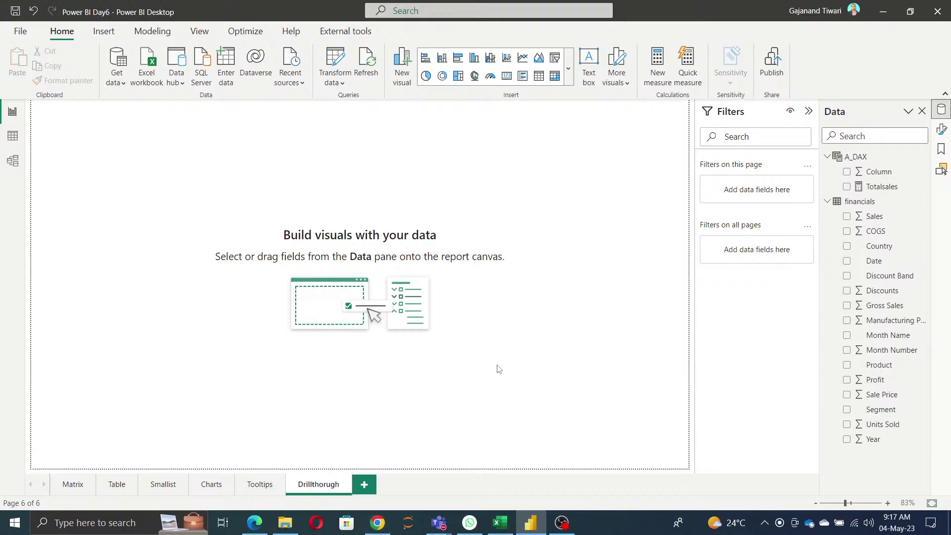
Preview the report-page tooltip of the Government bar on the Charts page
click(212, 485)
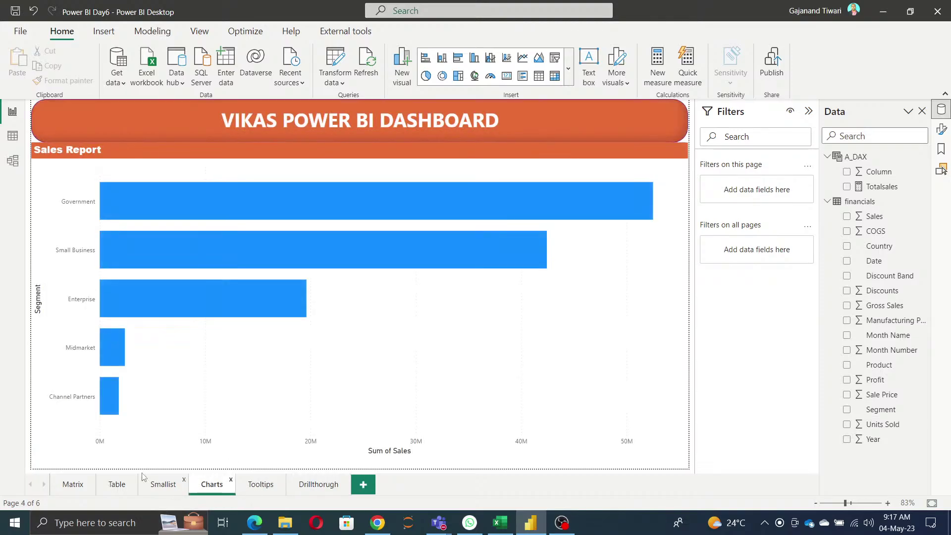
mouse_move(342, 222)
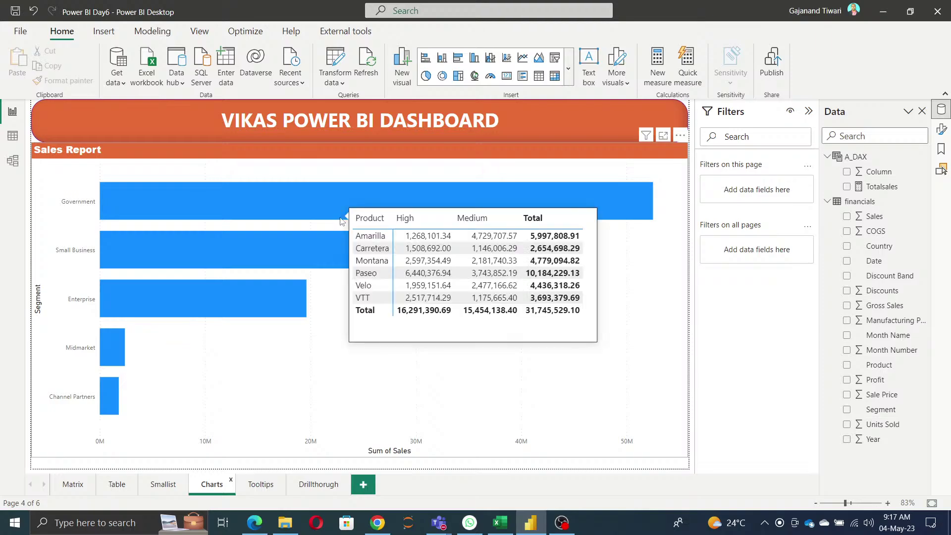
Select the Sales Report table on the Table page and examine its general properties and visual formatting options
click(116, 485)
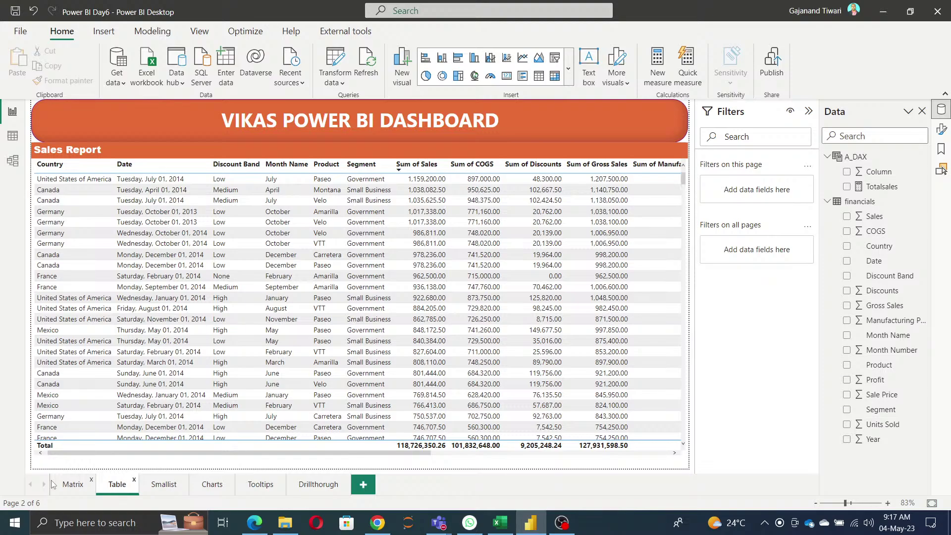
click(684, 181)
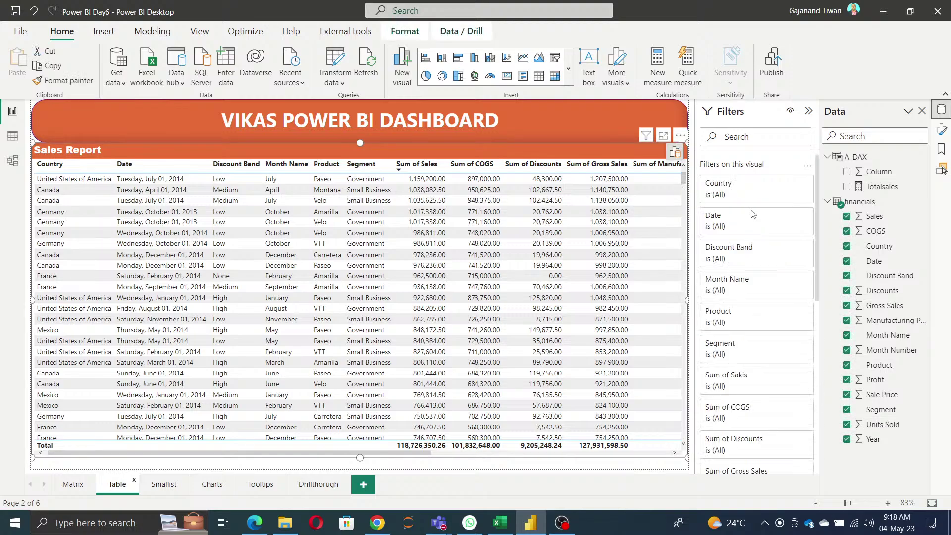
click(942, 131)
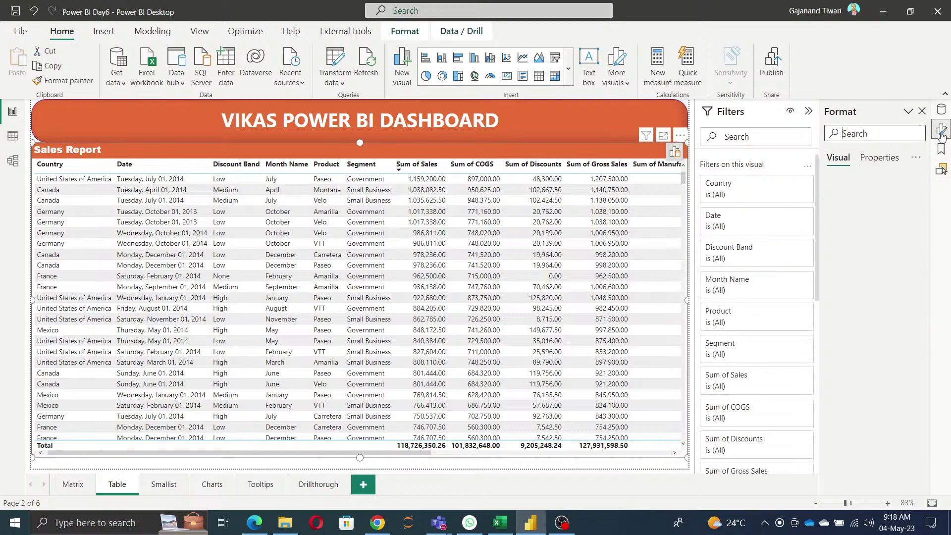
click(888, 159)
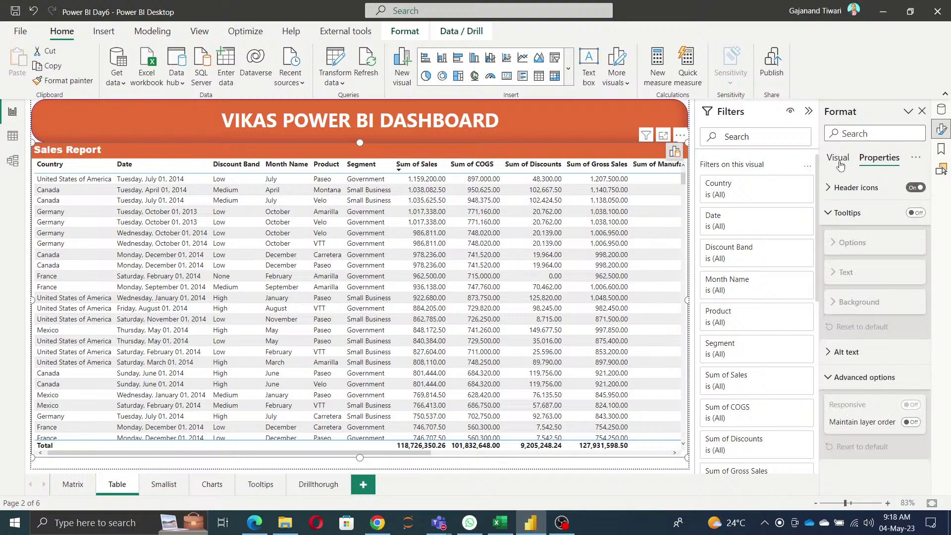
click(839, 159)
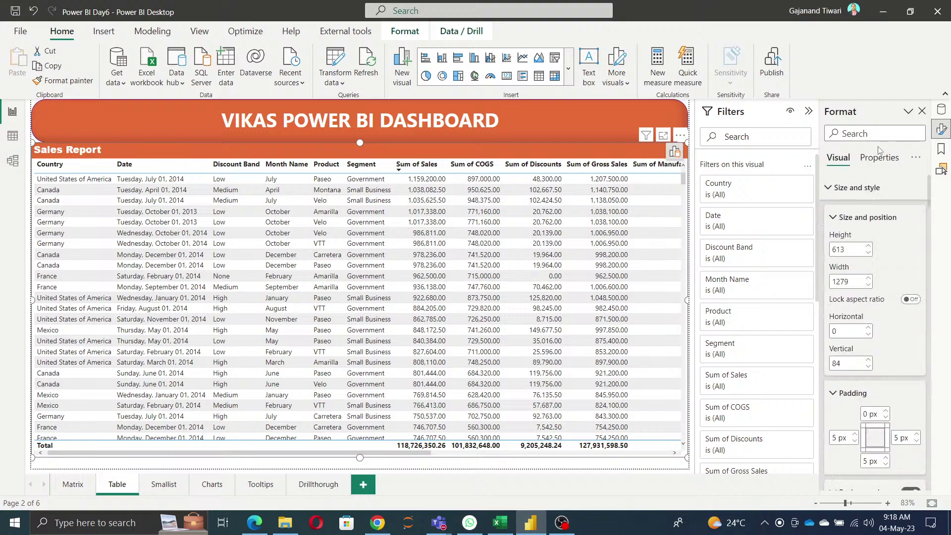
scroll(874, 311, down, 10)
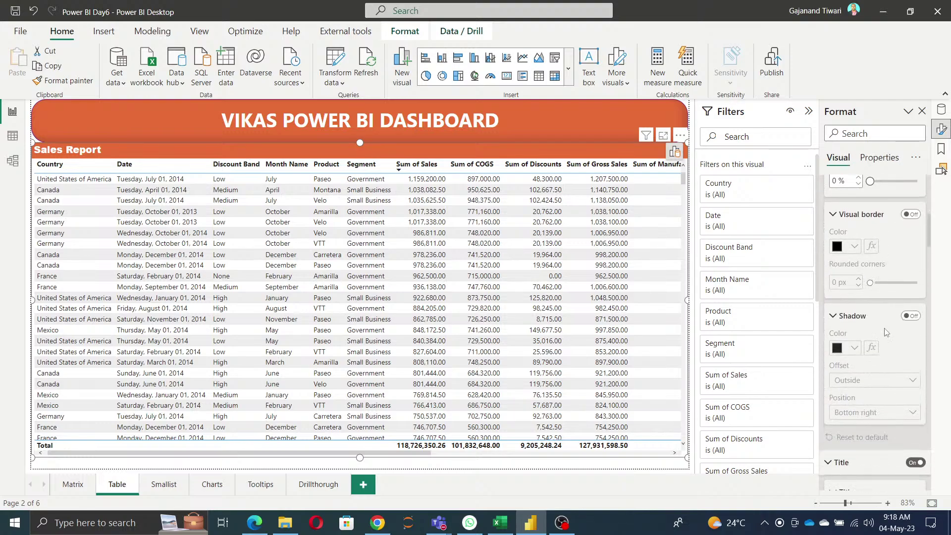
scroll(886, 331, up, 10)
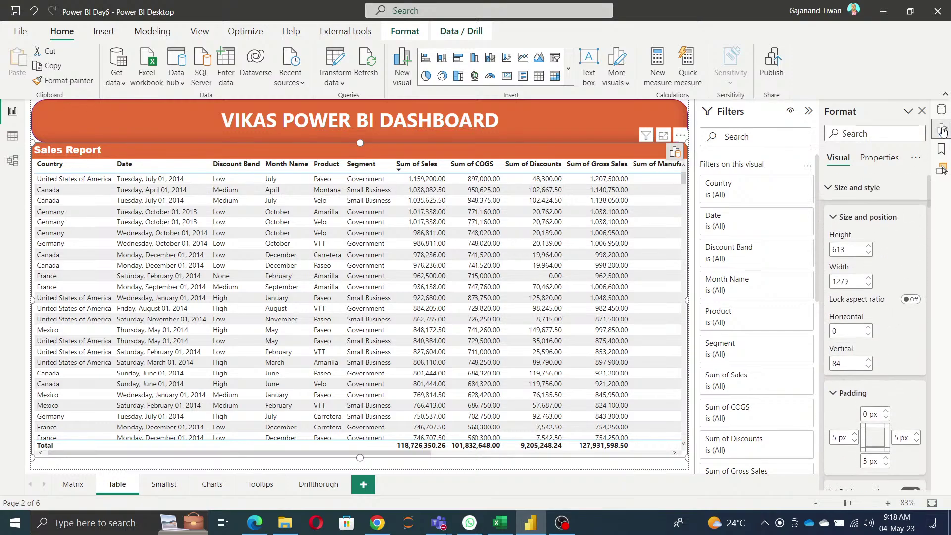
Turn on tooltips for the Sales Report table
click(880, 159)
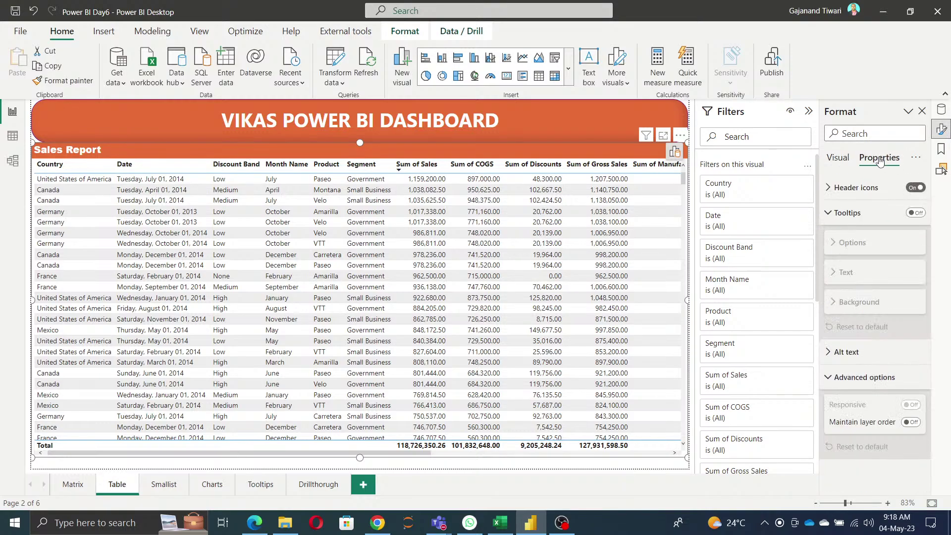
click(916, 213)
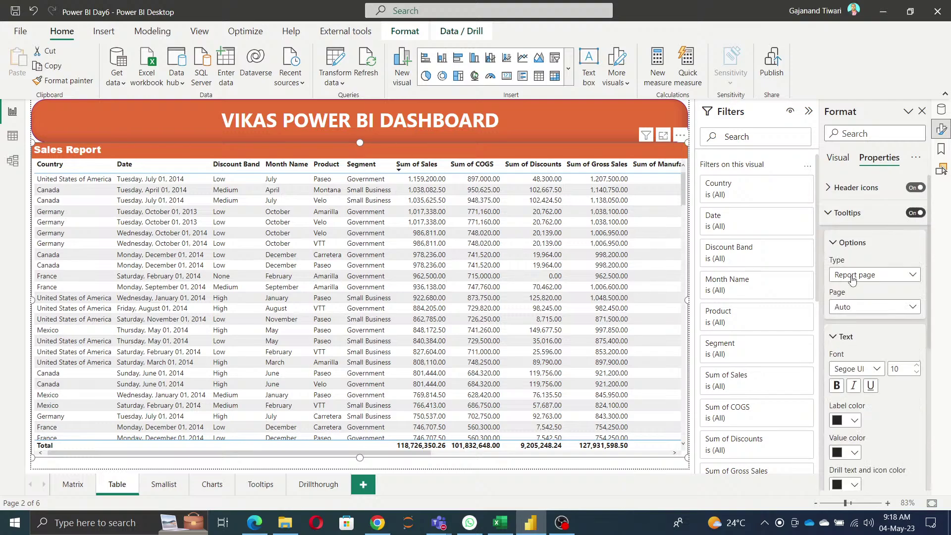
click(917, 213)
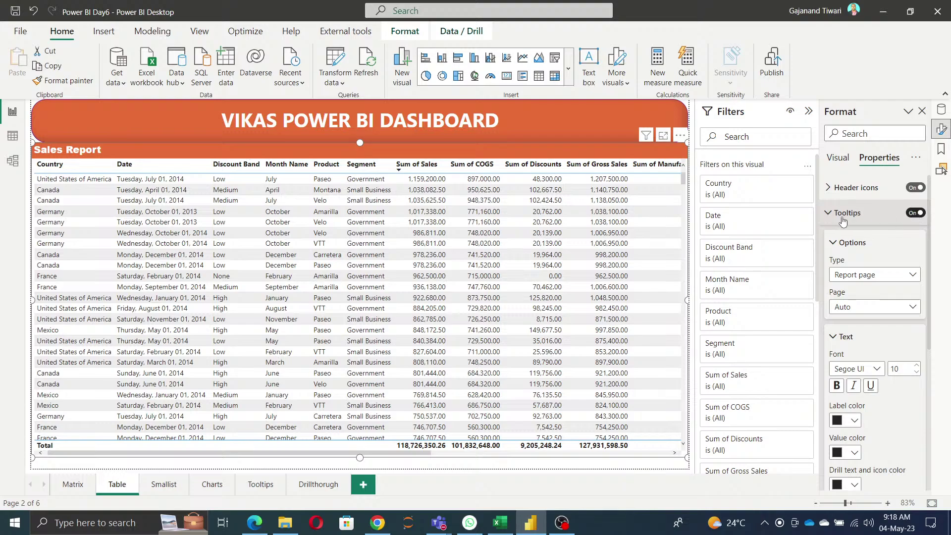
Set the page type of the Table page to Drillthrough in its page information
click(837, 166)
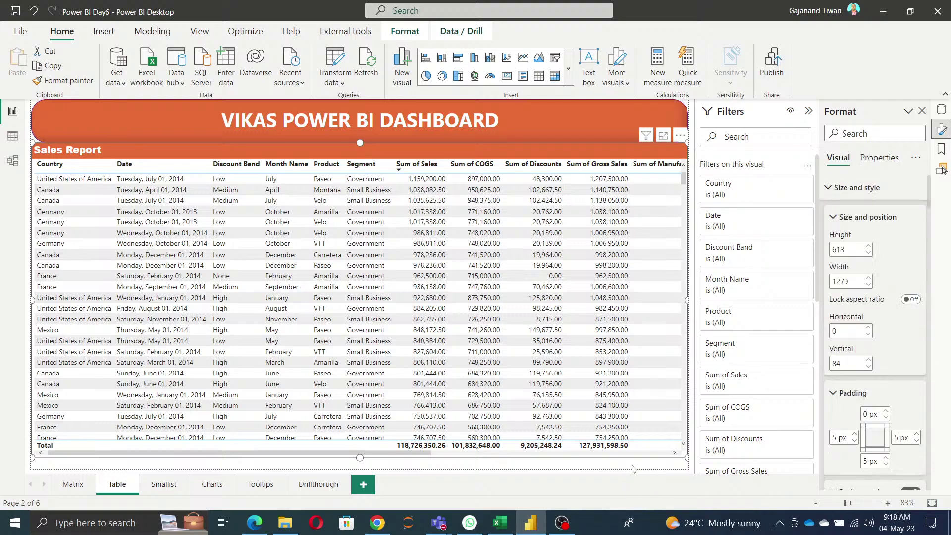
click(634, 469)
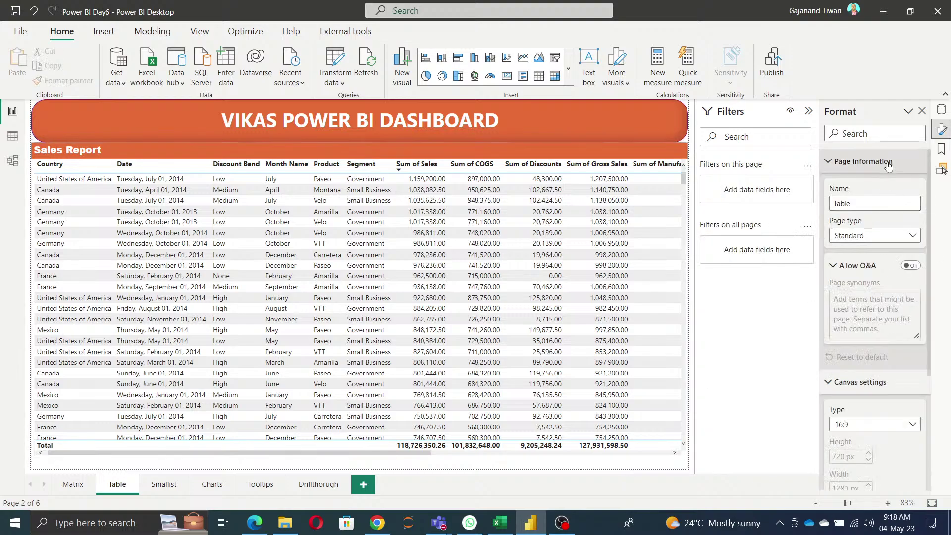
click(828, 162)
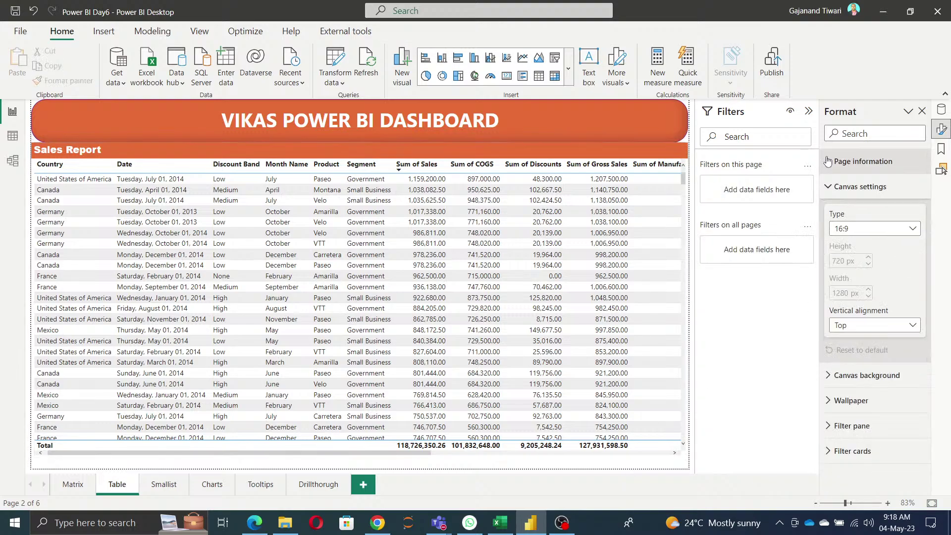
click(842, 161)
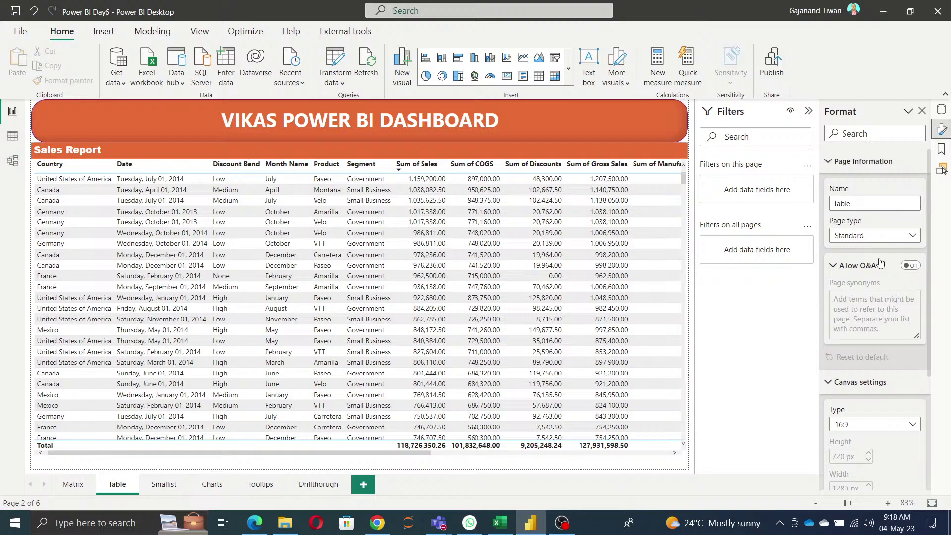
click(886, 240)
click(872, 279)
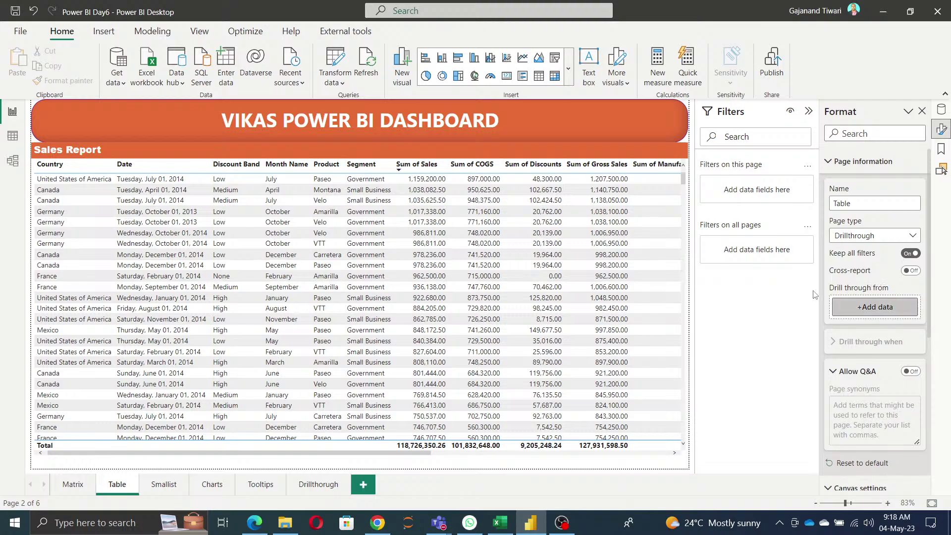
Add Sales and COGS from the financials table as drill-through fields of the Table page
click(941, 111)
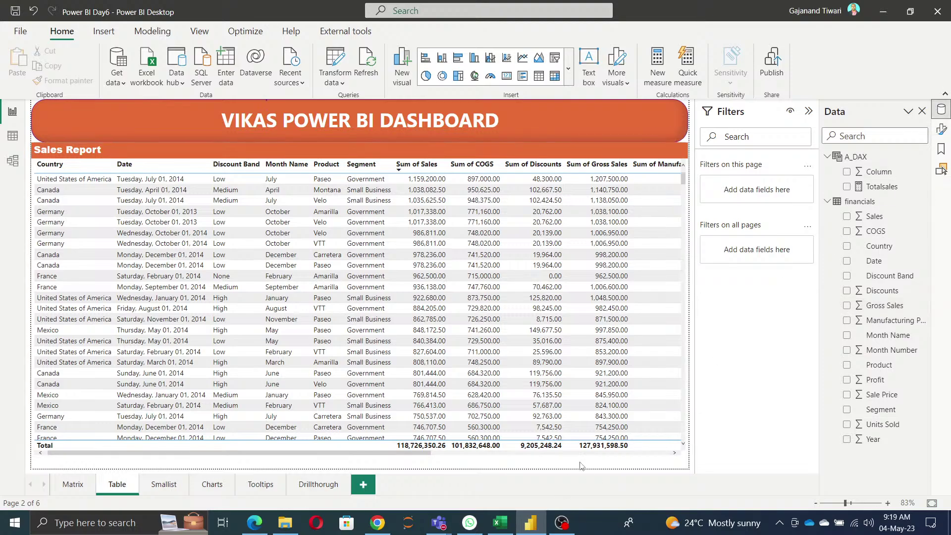
click(941, 130)
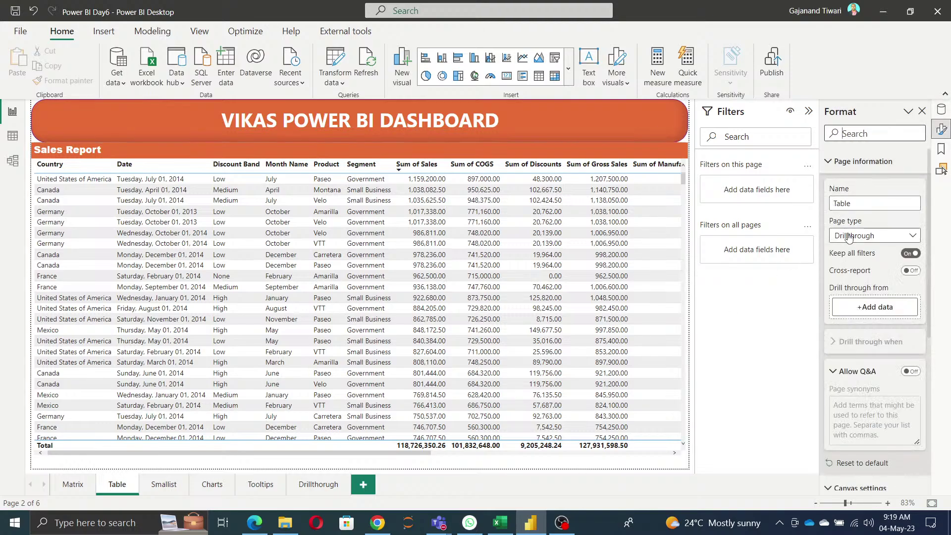
click(872, 312)
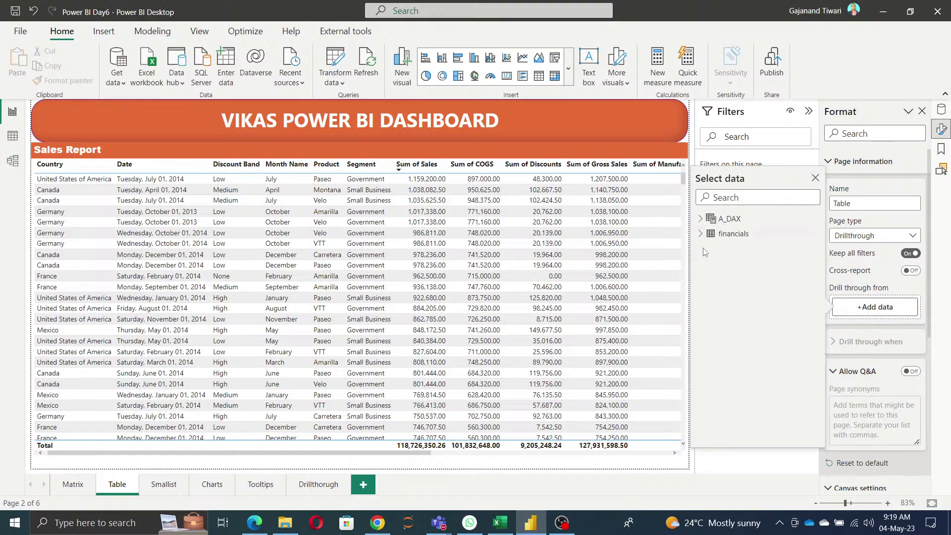
click(700, 233)
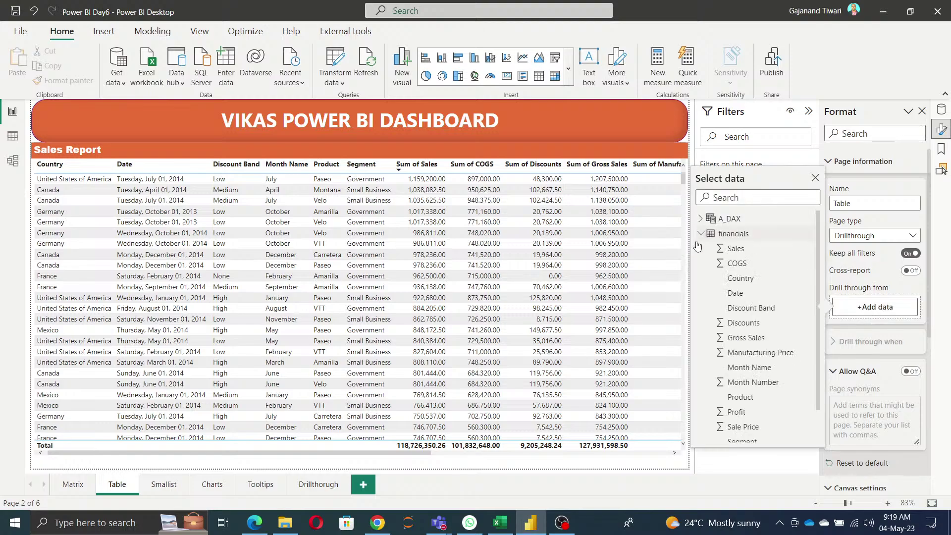
click(726, 254)
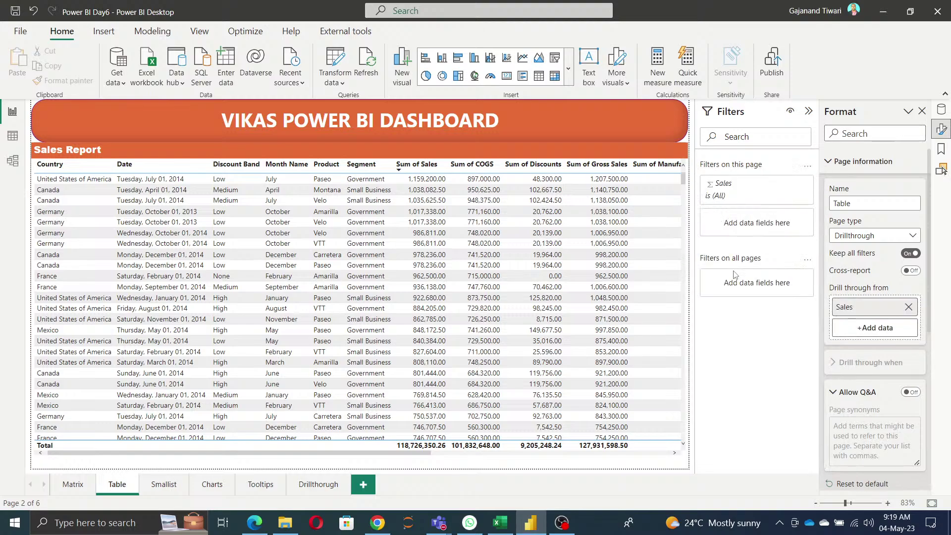
click(891, 331)
click(700, 254)
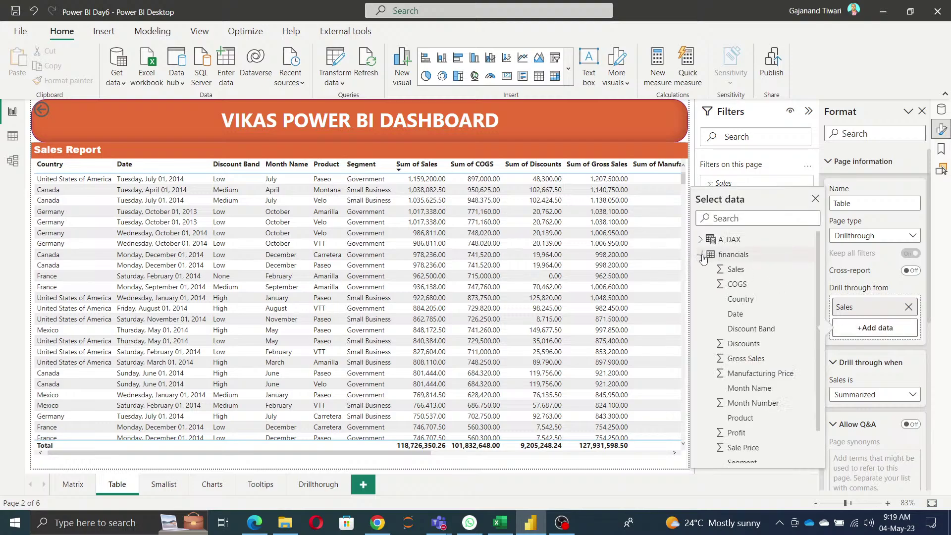
click(728, 289)
Add Country and Date from the financials table to the Table page's drill-through fields
click(890, 354)
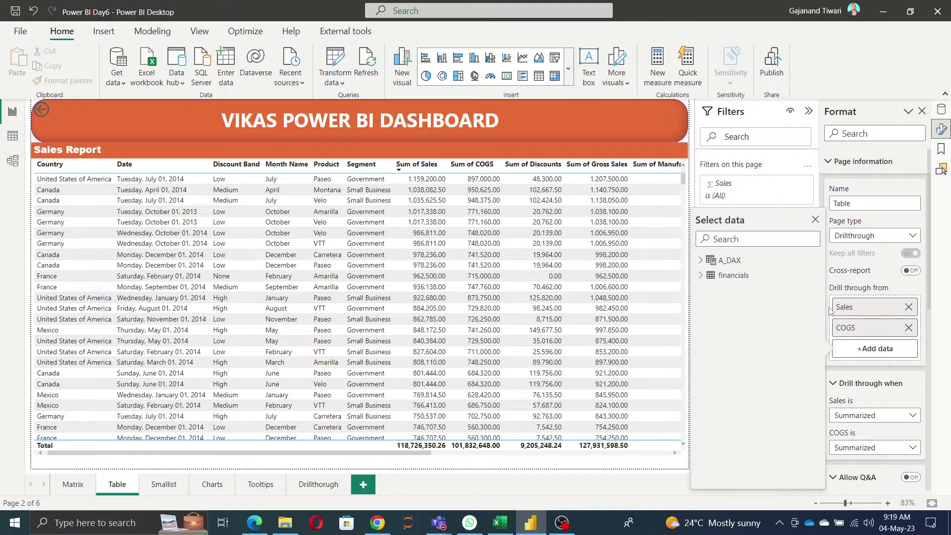
click(701, 275)
click(740, 321)
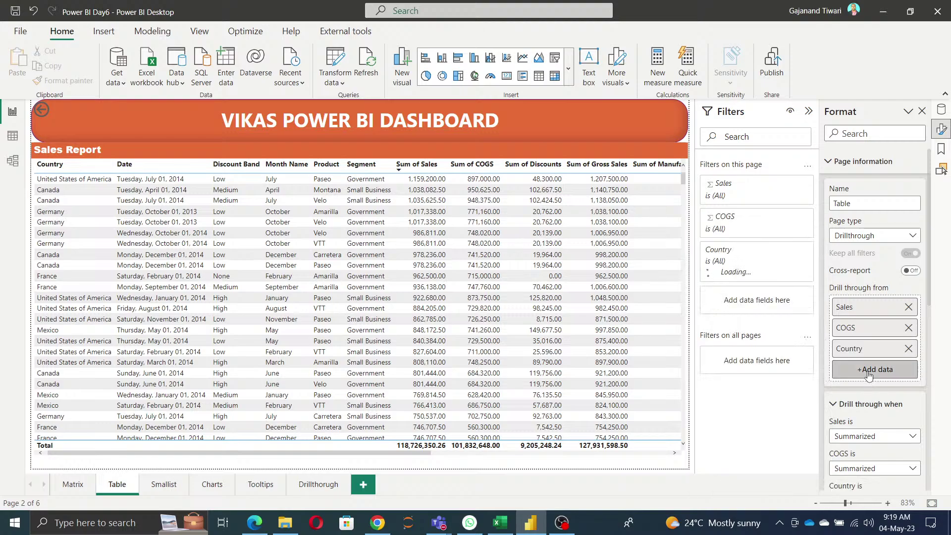
click(875, 369)
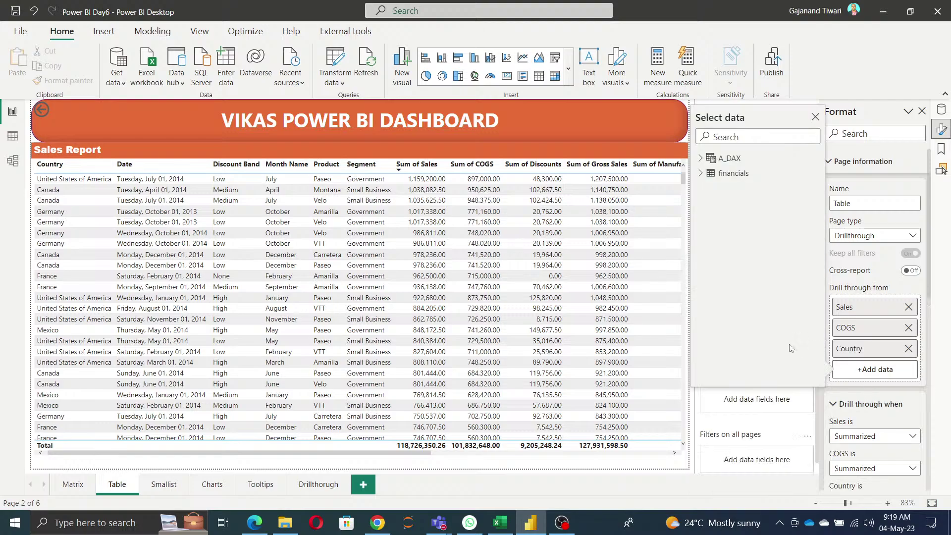
click(700, 173)
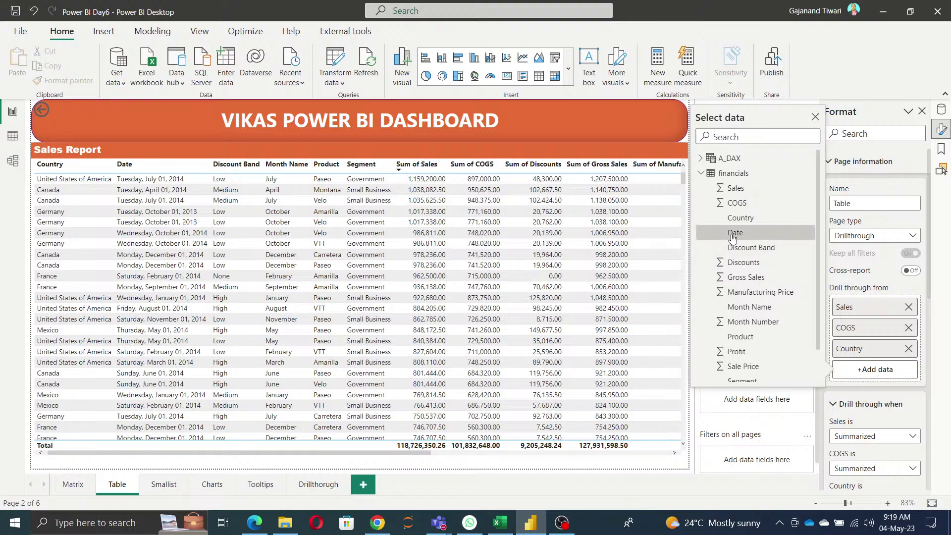
click(734, 233)
Add Discount Band from the financials table to the Table page's drill-through fields
click(875, 390)
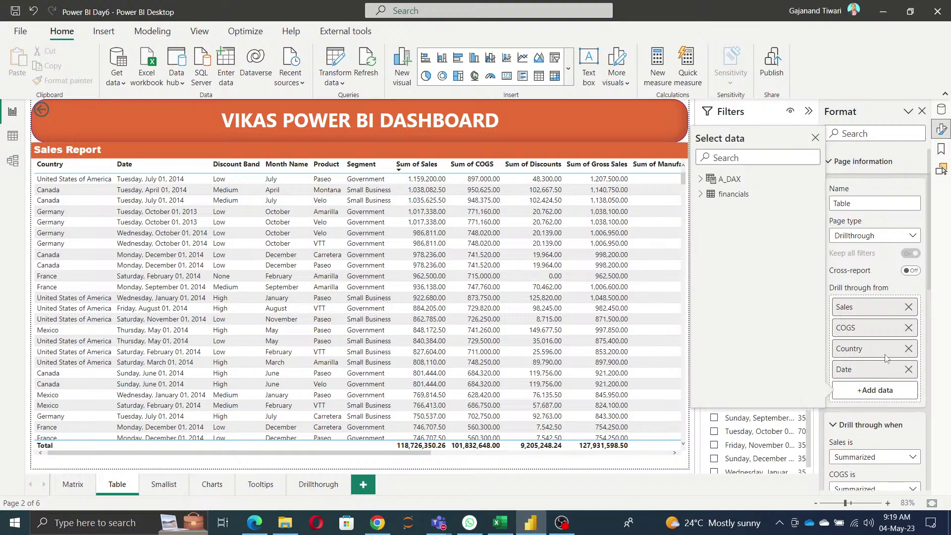
click(701, 194)
click(737, 272)
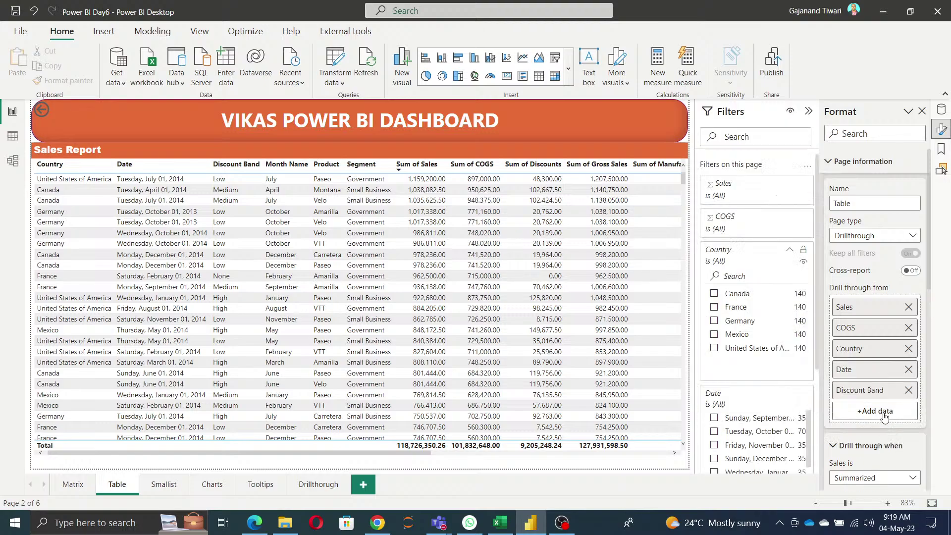
click(885, 416)
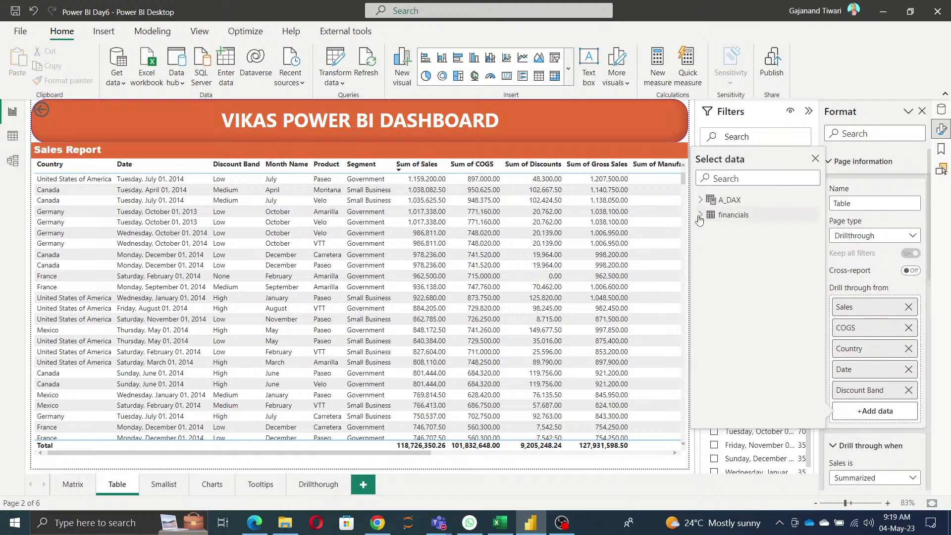
click(700, 214)
click(739, 293)
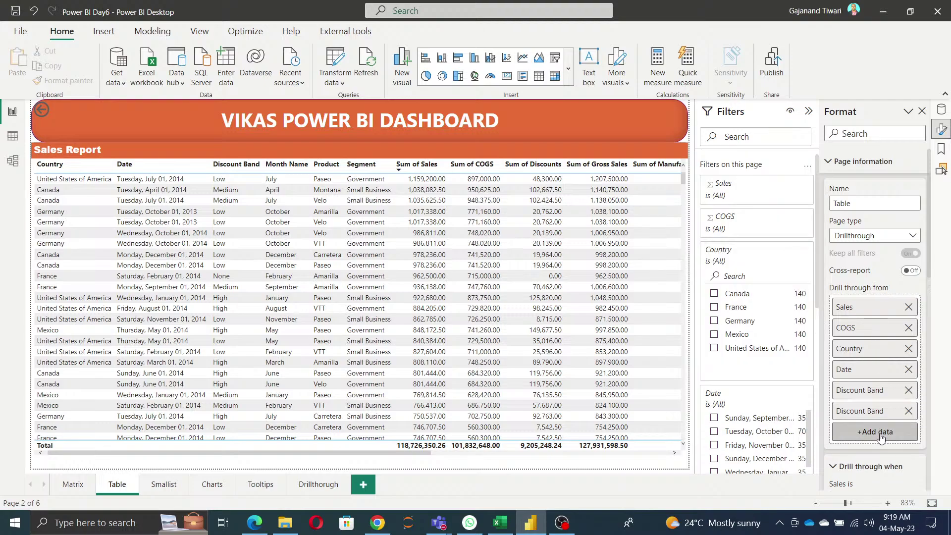
click(908, 411)
Add Gross Sales and Manufacturing Price from the financials table to the Table page's drill-through fields
click(888, 415)
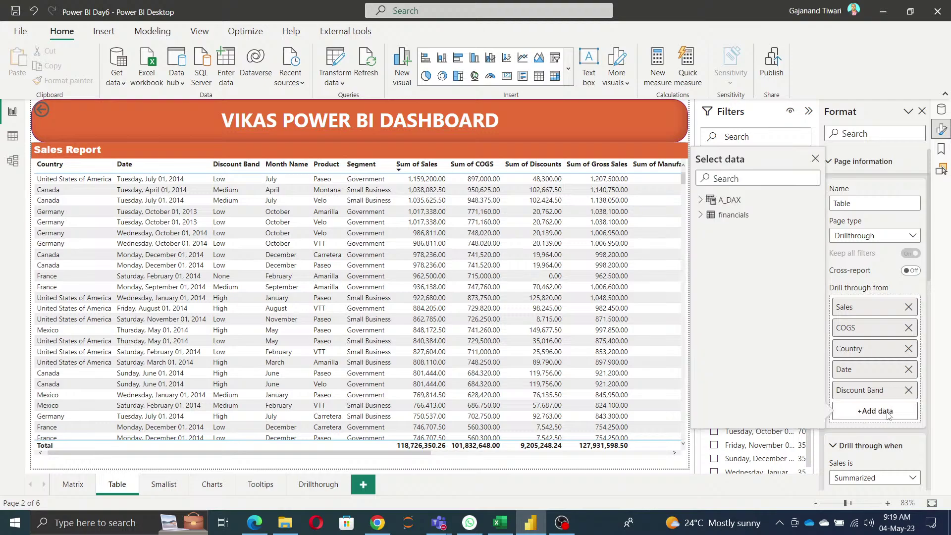
click(701, 217)
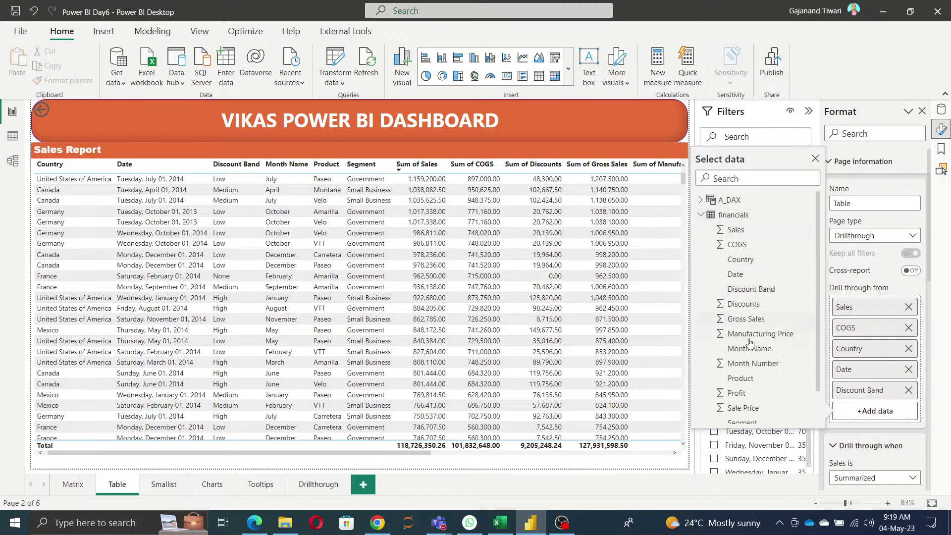
click(752, 319)
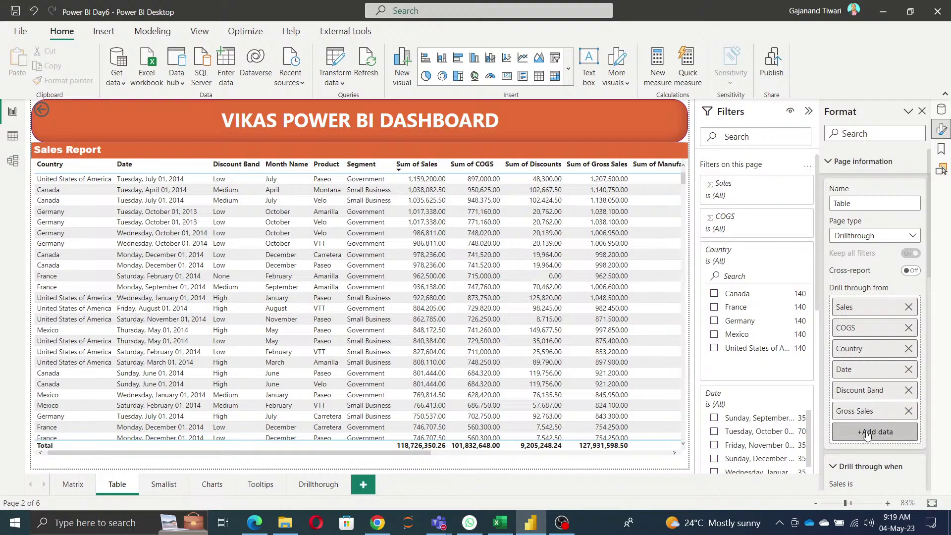
click(872, 431)
click(701, 236)
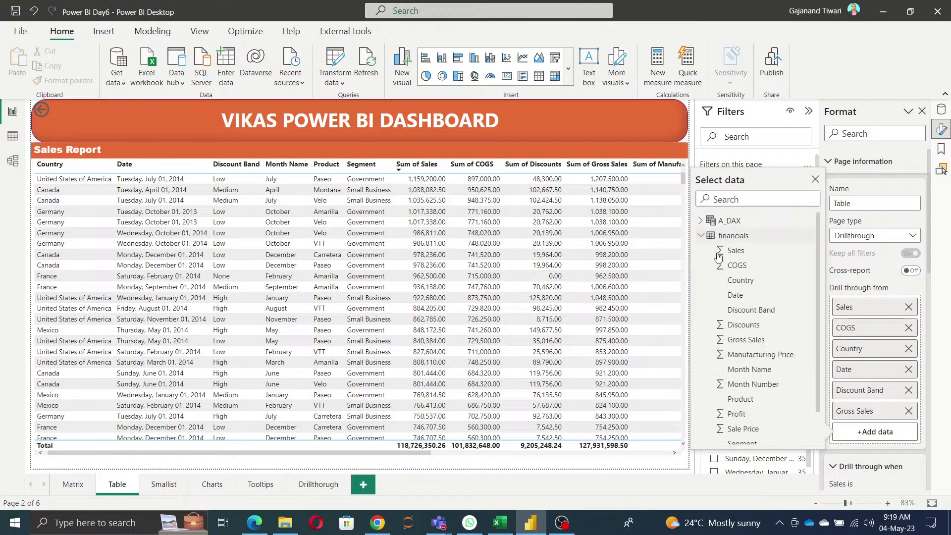
click(751, 354)
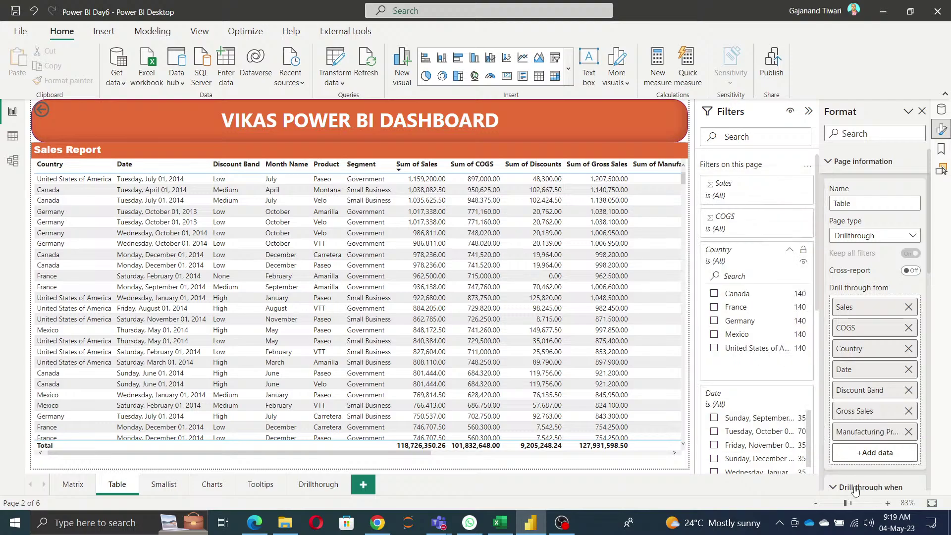
Add Product and Segment from the financials table to the Table page's drill-through fields
click(875, 452)
click(701, 258)
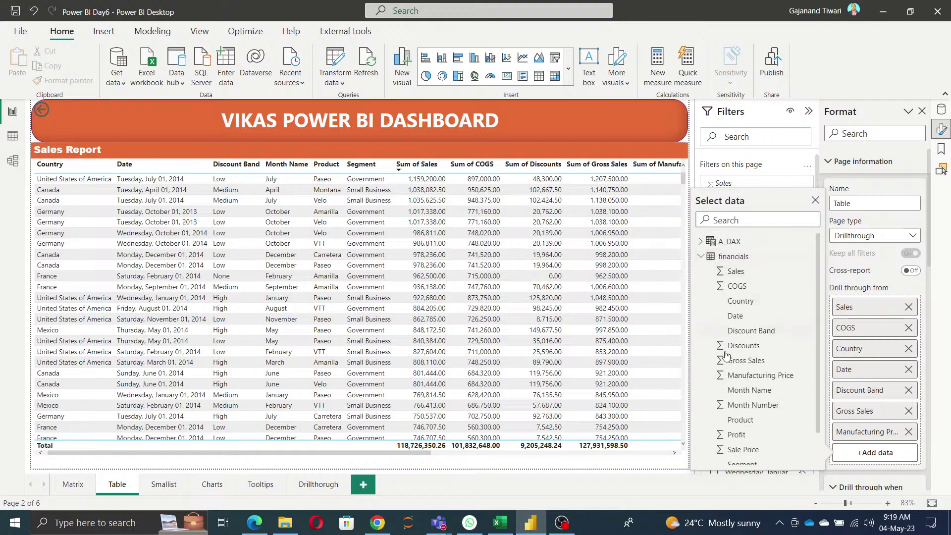
click(745, 420)
click(891, 474)
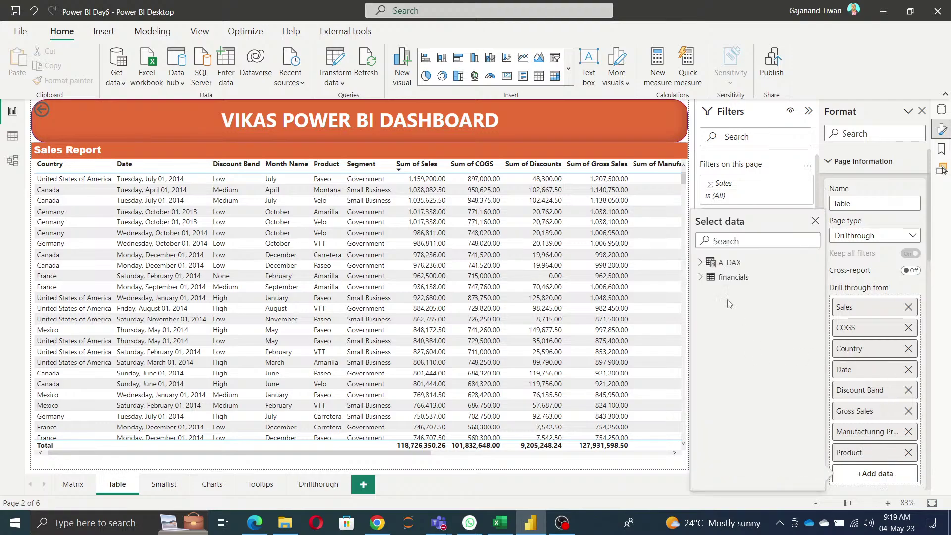
click(701, 277)
scroll(771, 429, down, 2)
click(749, 449)
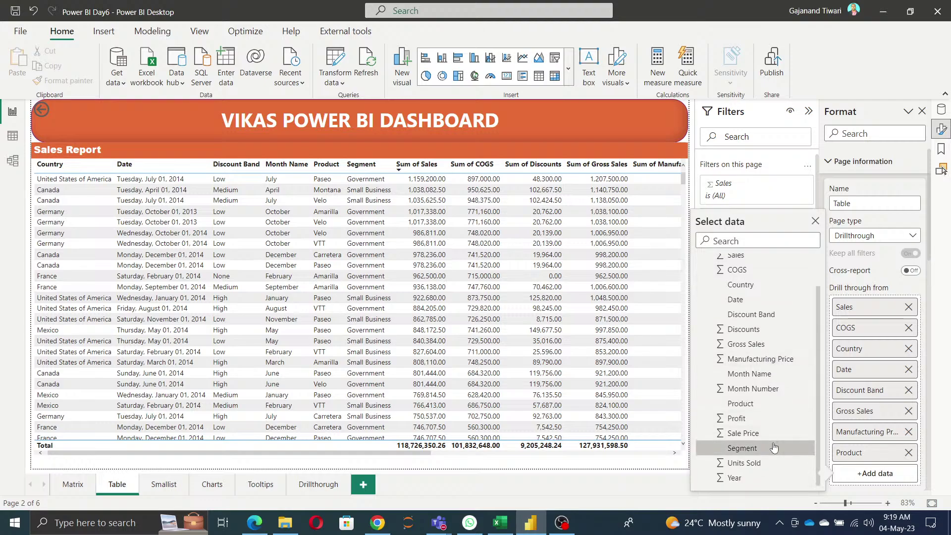
Add Units Sold and Profit from the financials table to the Table page's drill-through fields
scroll(877, 439, down, 5)
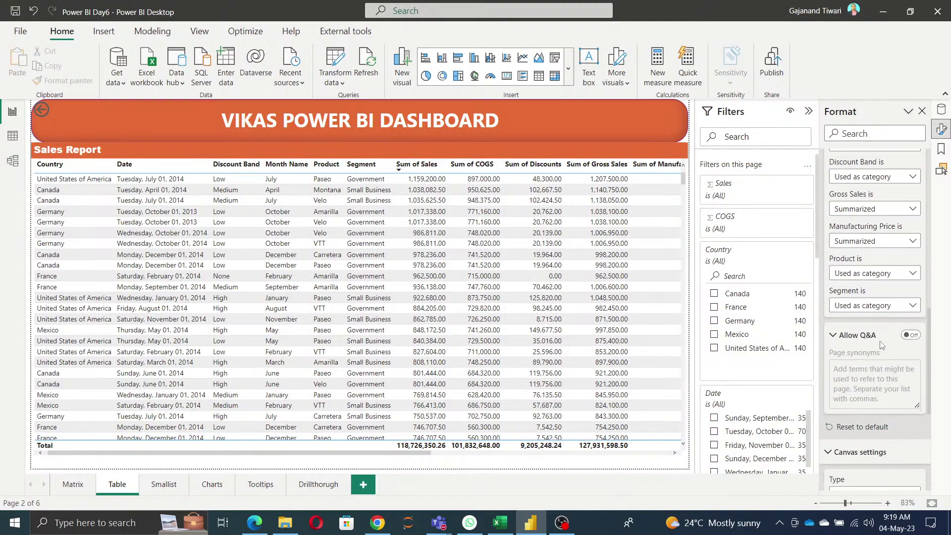
scroll(878, 342, up, 5)
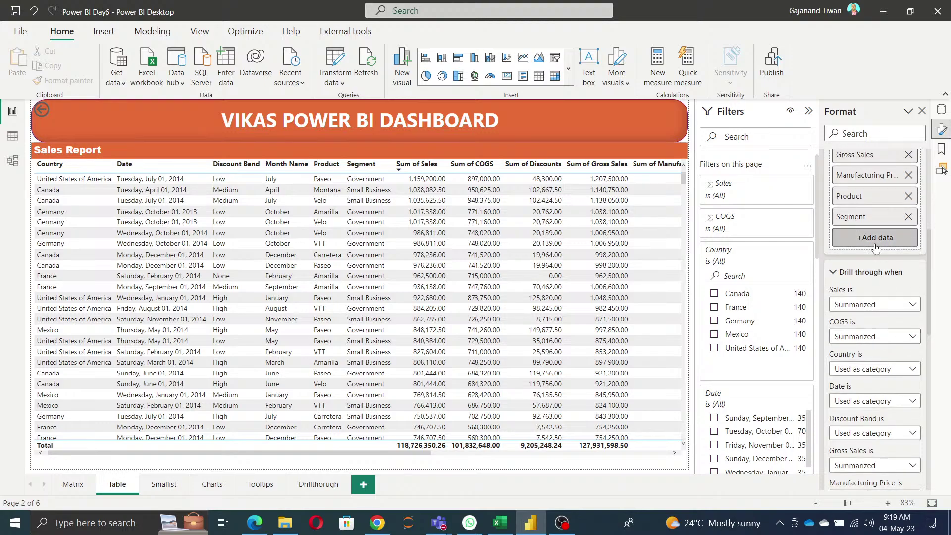
click(875, 237)
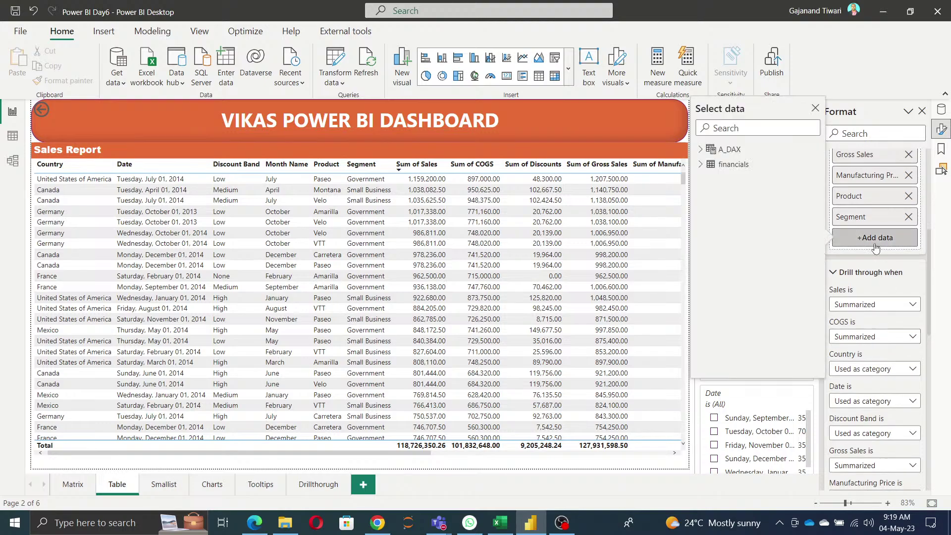
click(700, 166)
scroll(750, 354, down, 1)
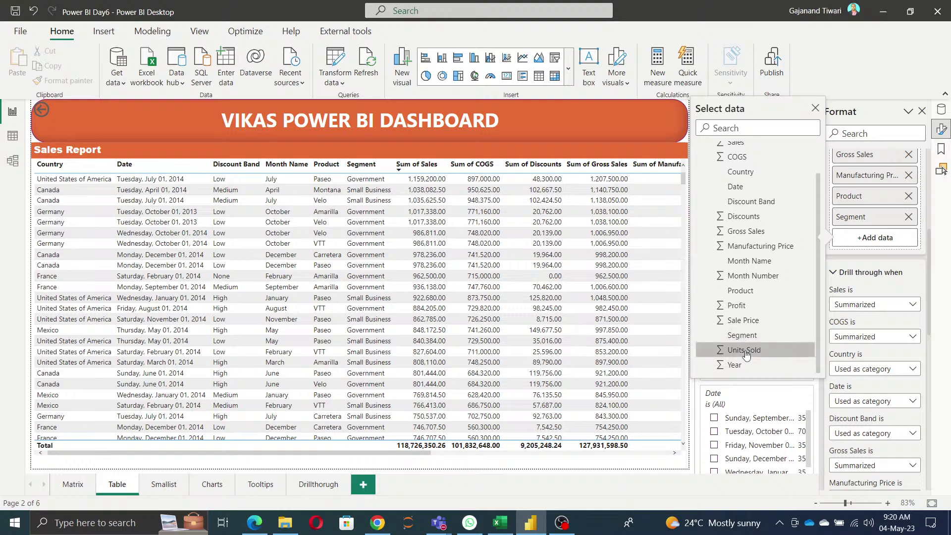
click(746, 350)
click(876, 258)
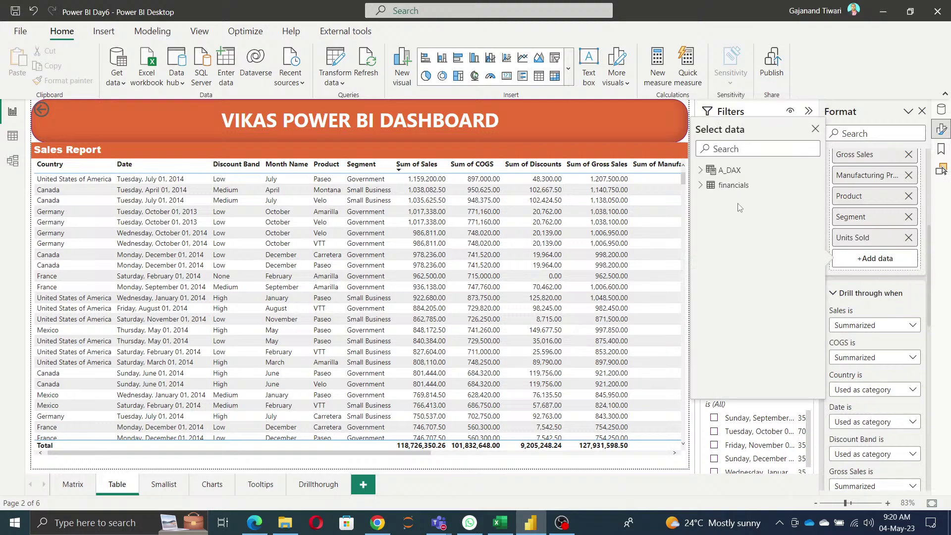
click(703, 188)
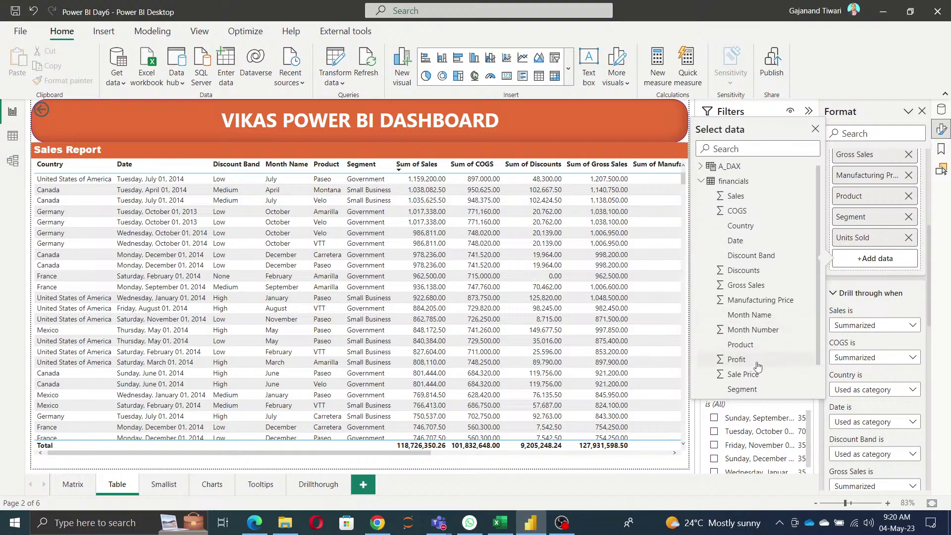
scroll(748, 347, down, 1)
click(740, 330)
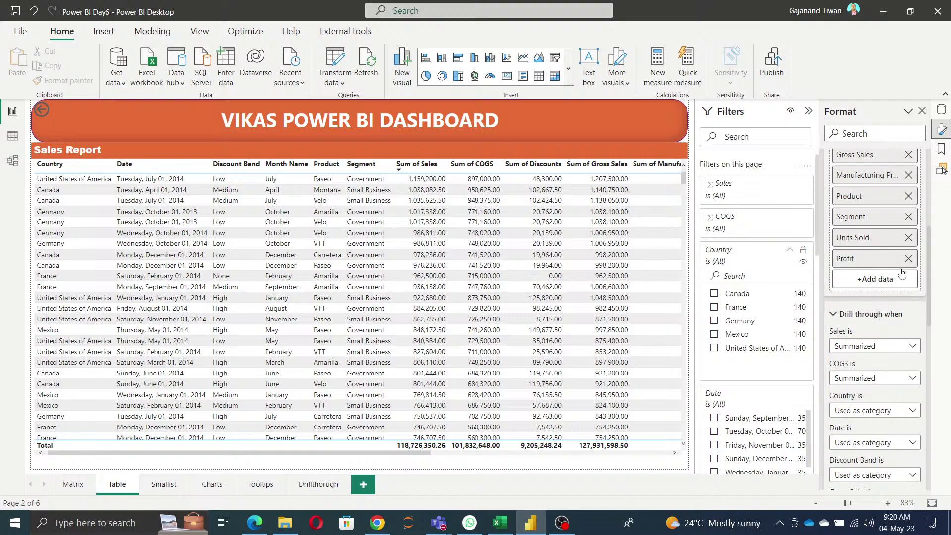
click(842, 278)
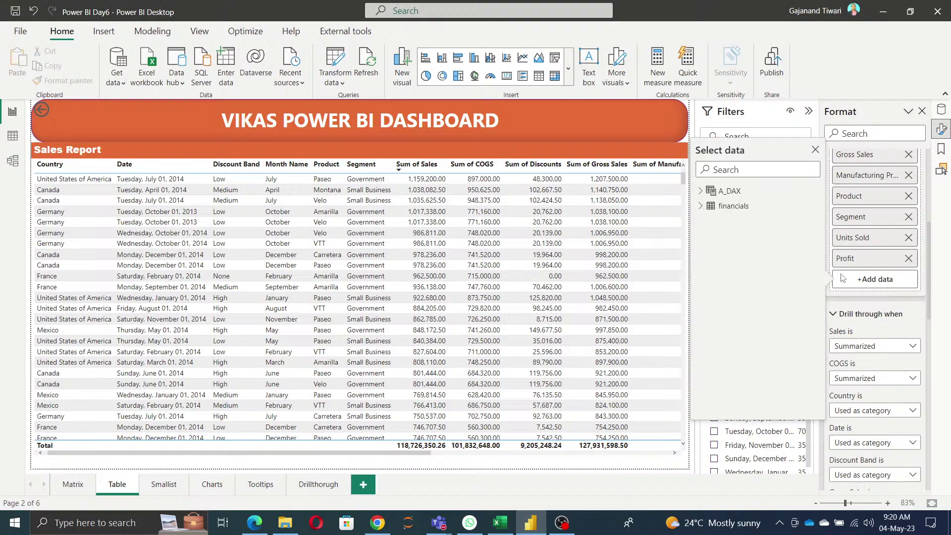
click(700, 207)
scroll(793, 394, down, 1)
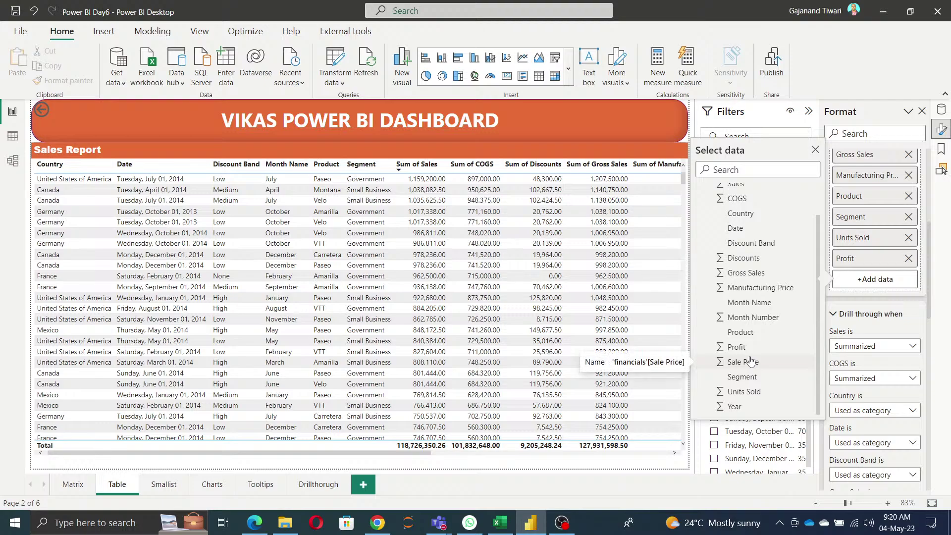
click(752, 394)
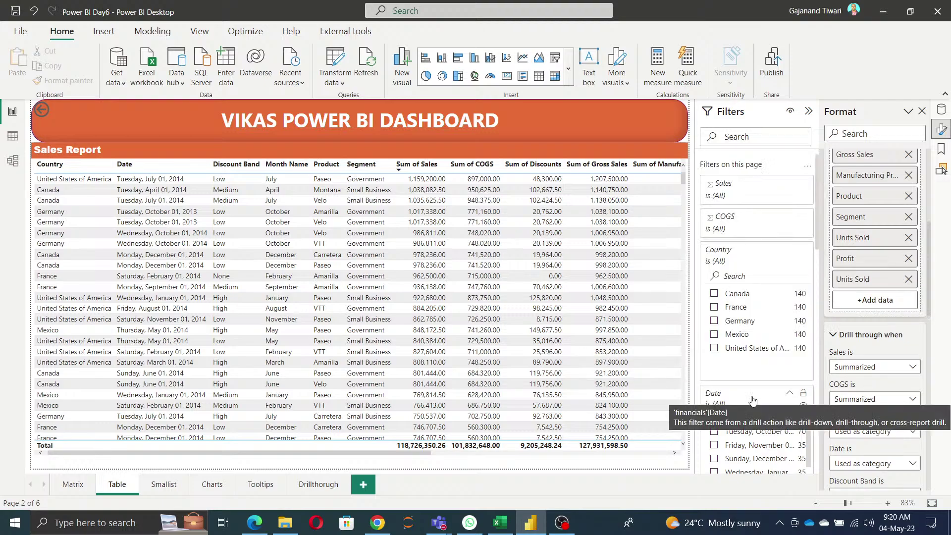
click(910, 280)
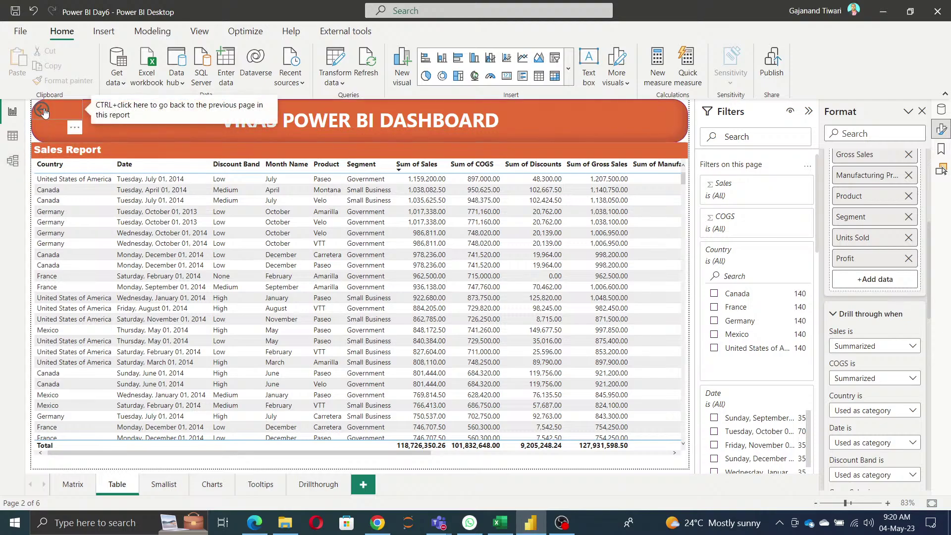
Move the back button slightly inward on the title banner, to about 16 horizontal and 21 vertical
drag(50, 113, 62, 120)
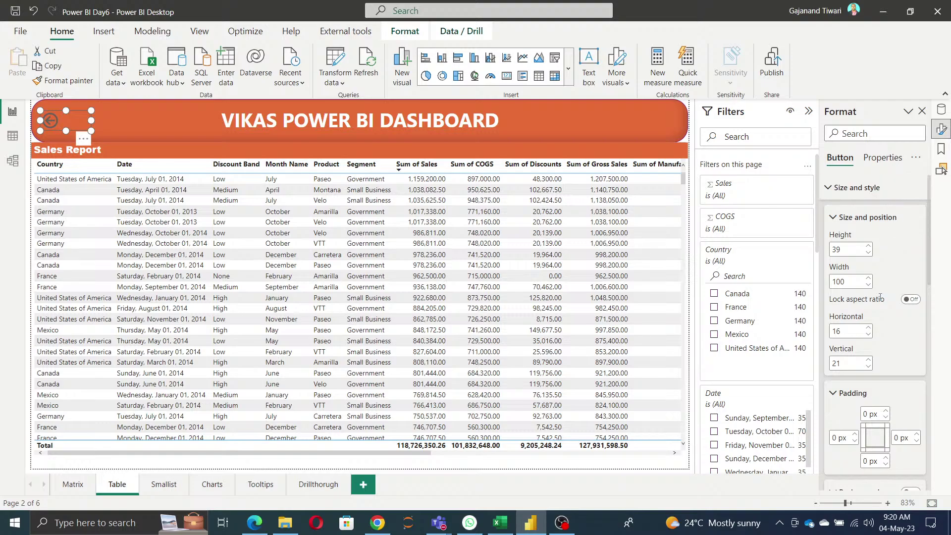
scroll(880, 313, down, 10)
scroll(880, 314, down, 5)
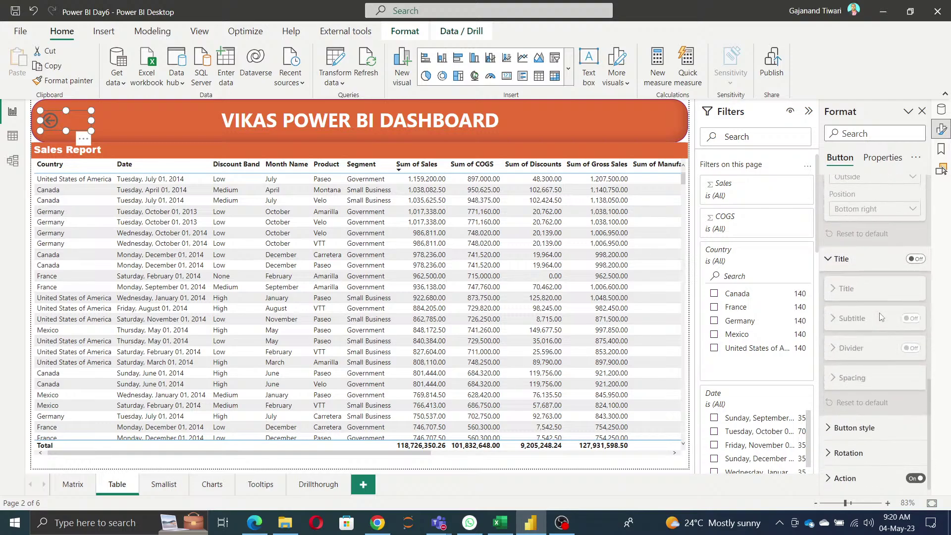
scroll(873, 294, up, 15)
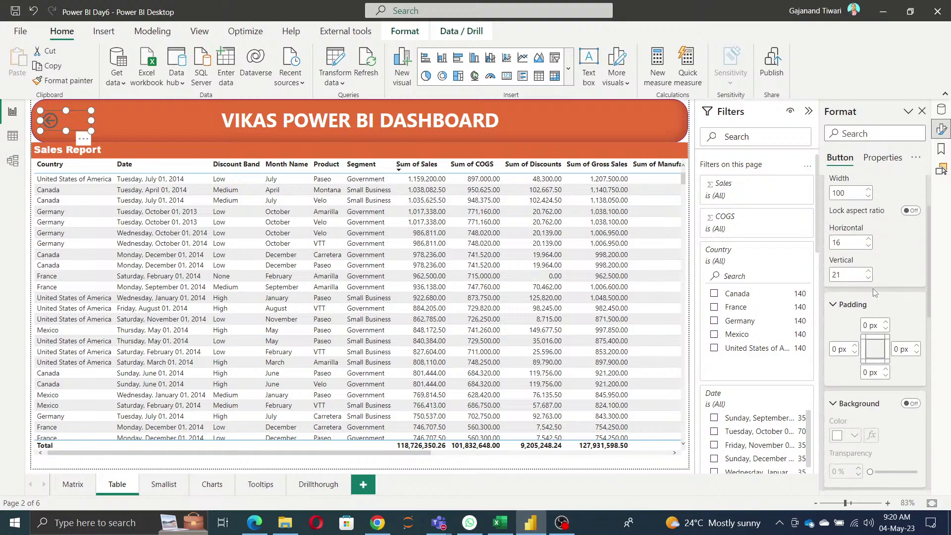
click(883, 158)
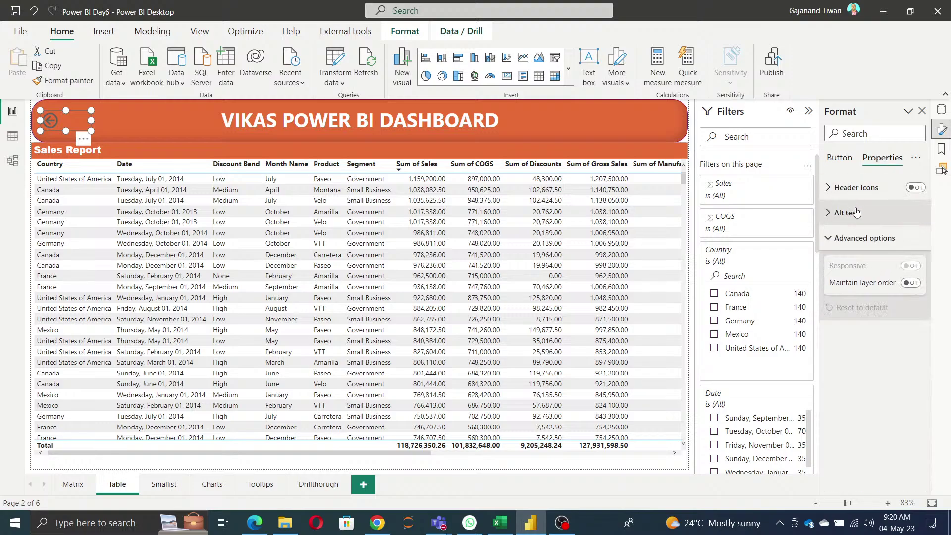
click(143, 461)
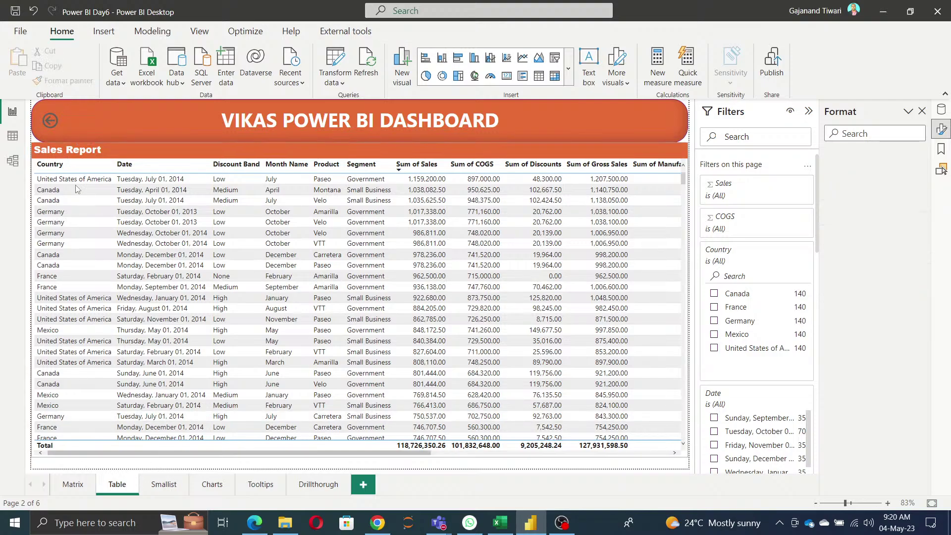
Set the back button's height to 42 and its width to 91
click(52, 123)
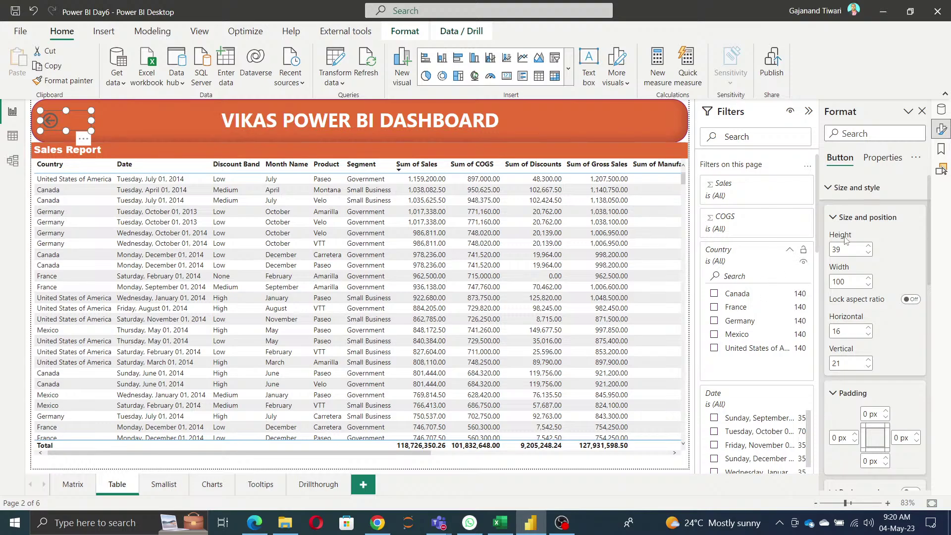
click(871, 251)
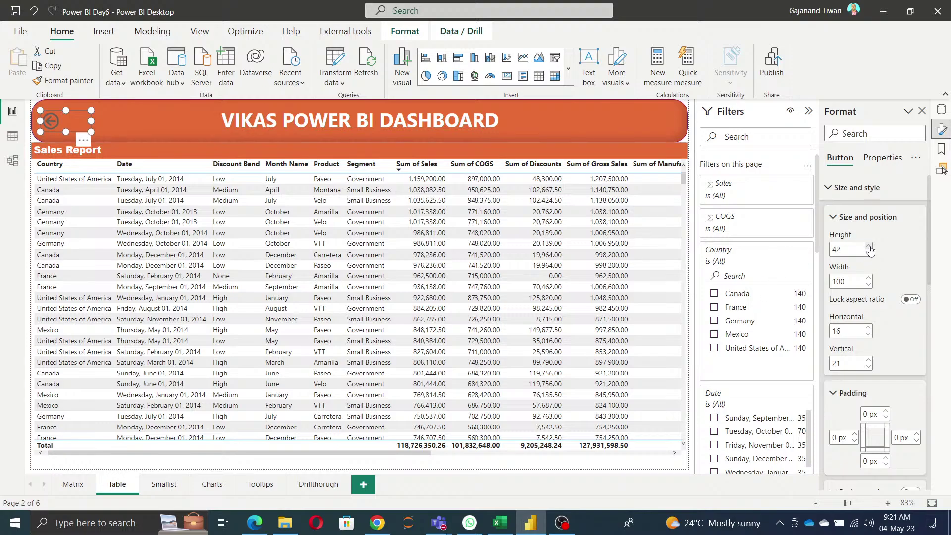
click(871, 250)
click(870, 279)
click(869, 279)
click(869, 279)
click(869, 279)
click(869, 279)
click(869, 278)
click(869, 279)
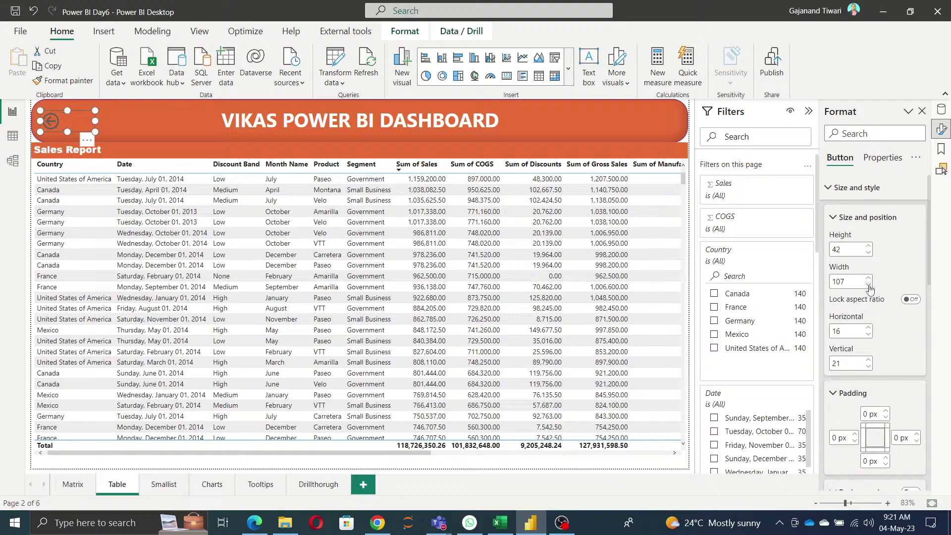
click(869, 285)
click(869, 286)
click(869, 286)
click(869, 285)
click(869, 285)
click(869, 286)
click(869, 285)
click(870, 285)
click(870, 286)
click(869, 285)
click(869, 286)
click(870, 285)
click(869, 285)
click(869, 286)
click(870, 285)
click(869, 285)
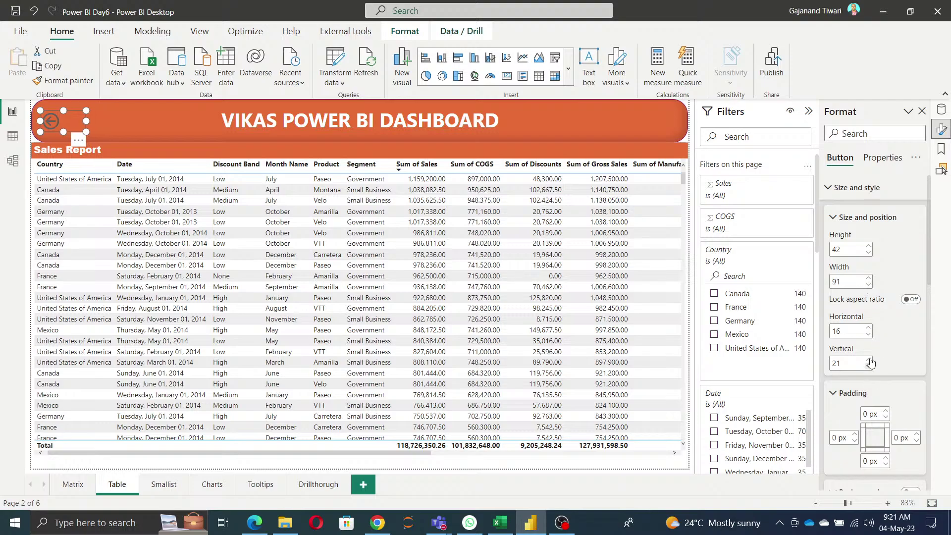
Turn on the back button's background and give it an orange visual border
scroll(871, 364, down, 2)
scroll(888, 336, down, 4)
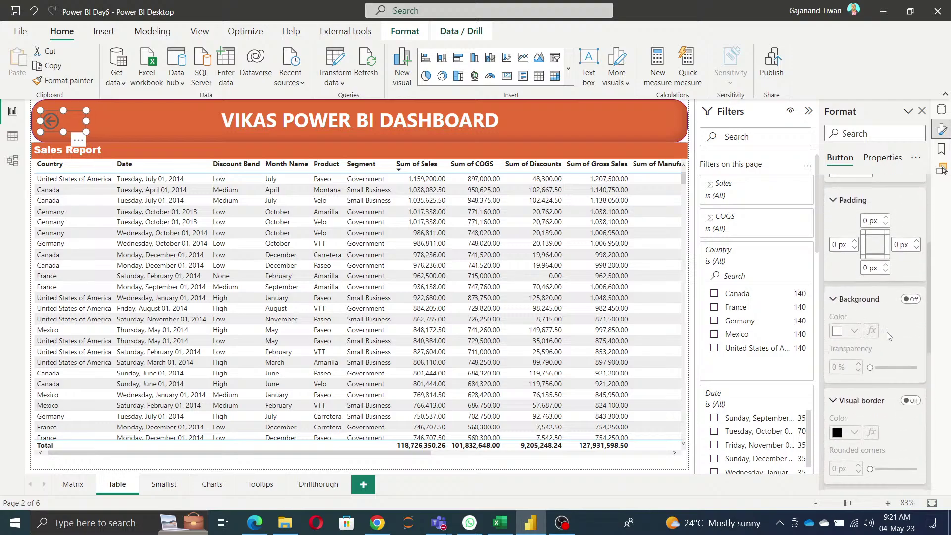
click(913, 208)
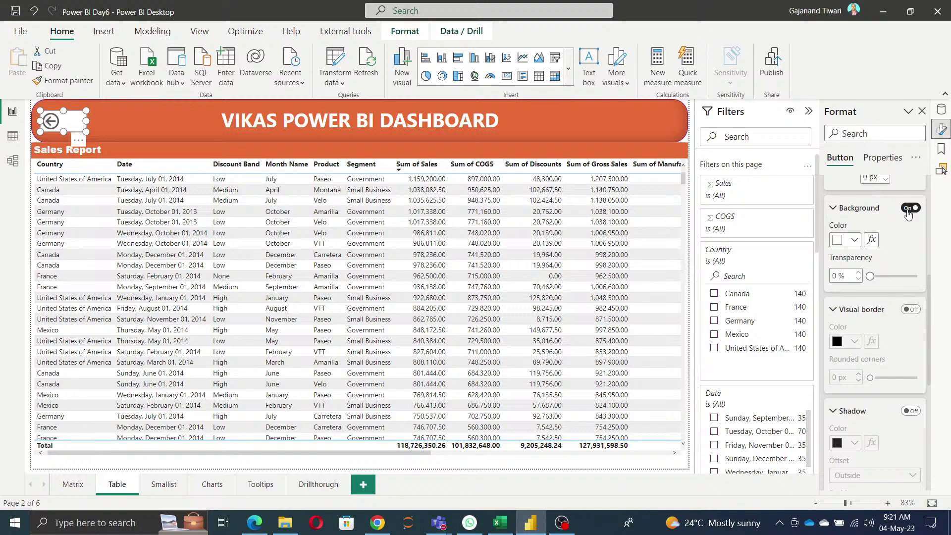
scroll(914, 218, down, 3)
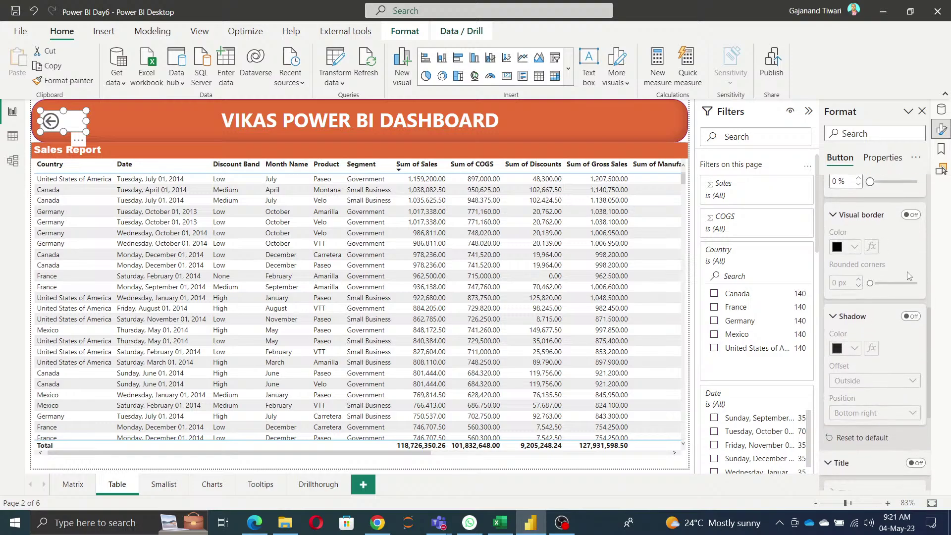
click(914, 216)
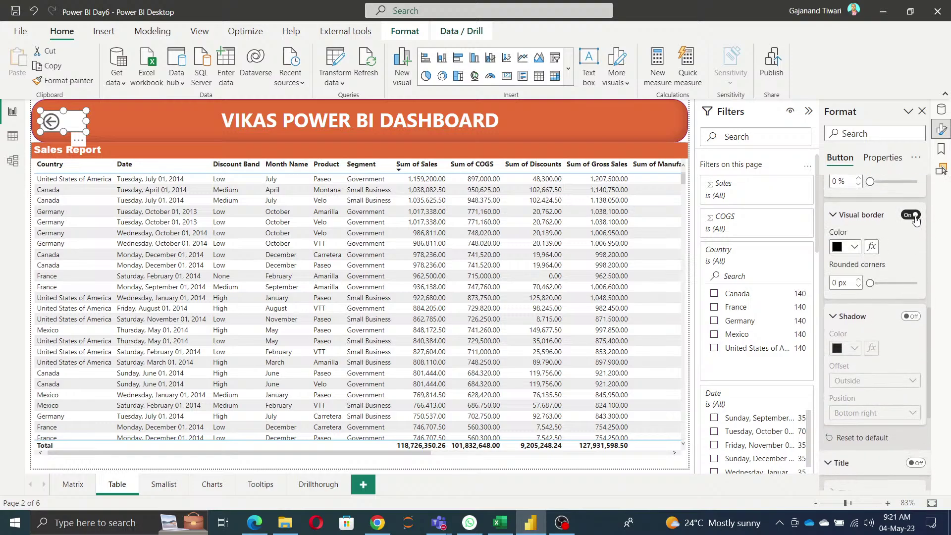
click(855, 247)
click(835, 292)
Turn on the back button's shadow, colour it white and set its offset to Inside
scroll(895, 281, down, 2)
click(910, 271)
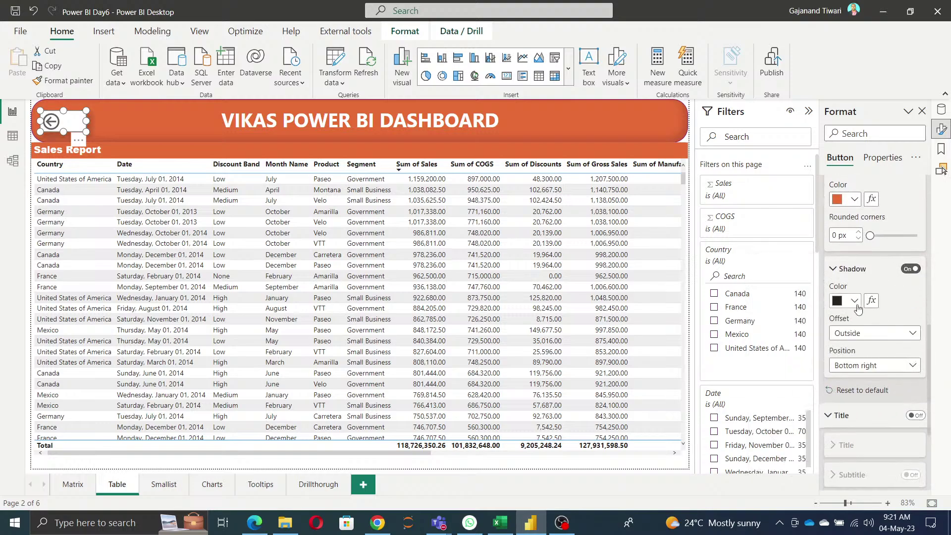
click(855, 301)
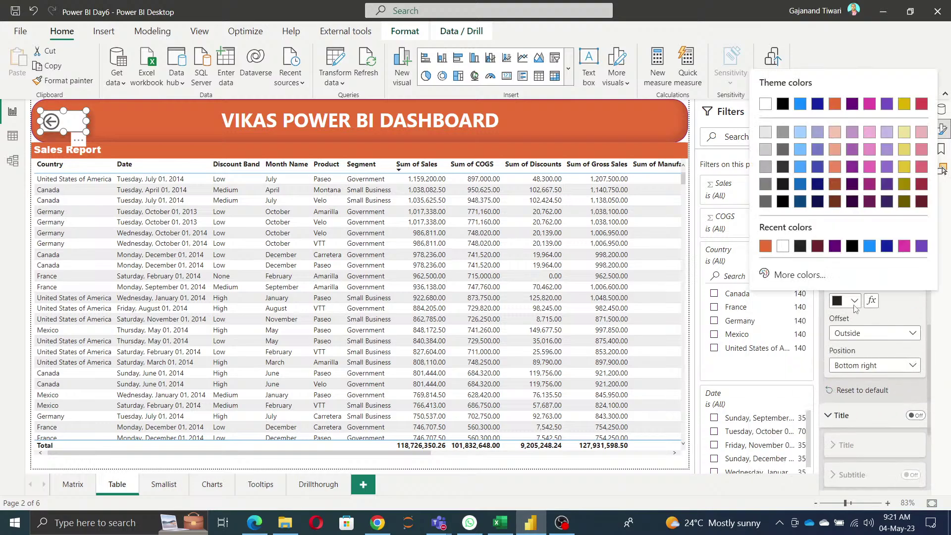
click(783, 246)
click(876, 367)
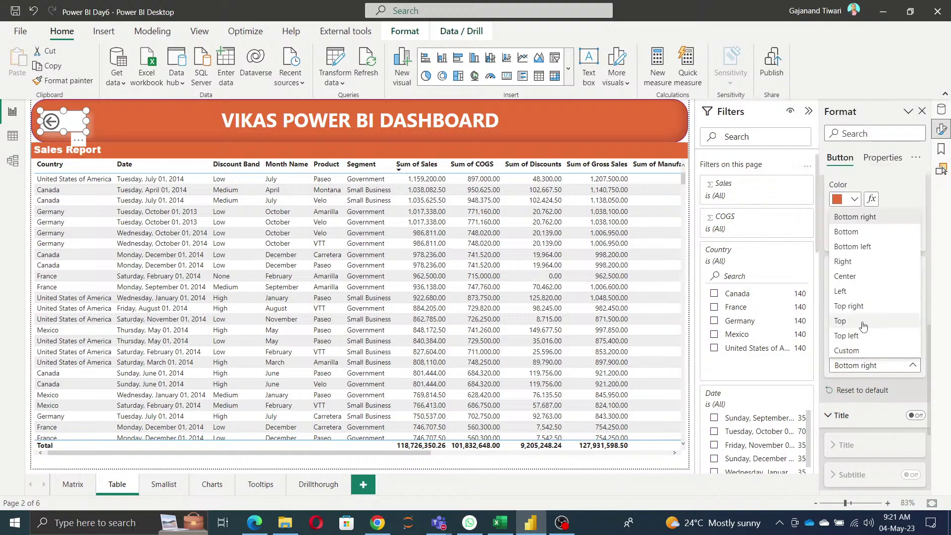
click(880, 379)
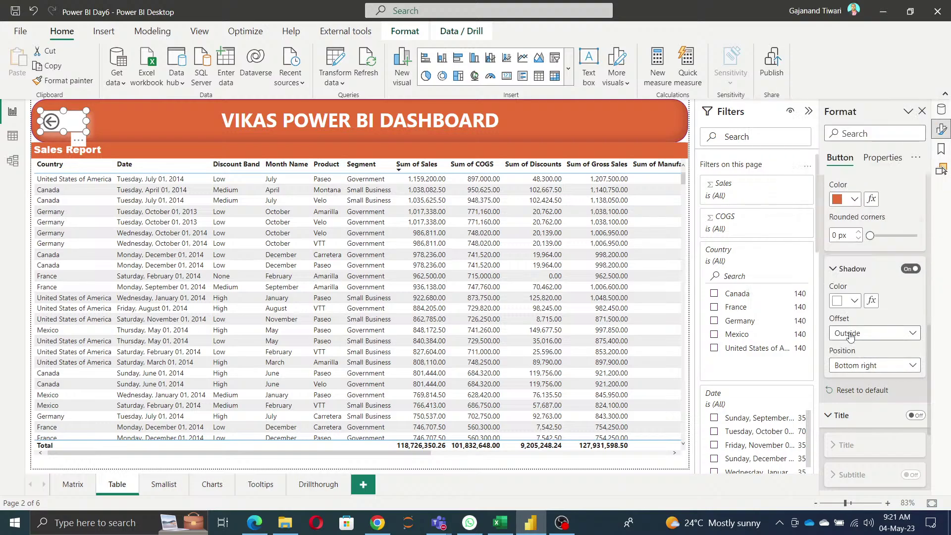
click(842, 333)
click(842, 363)
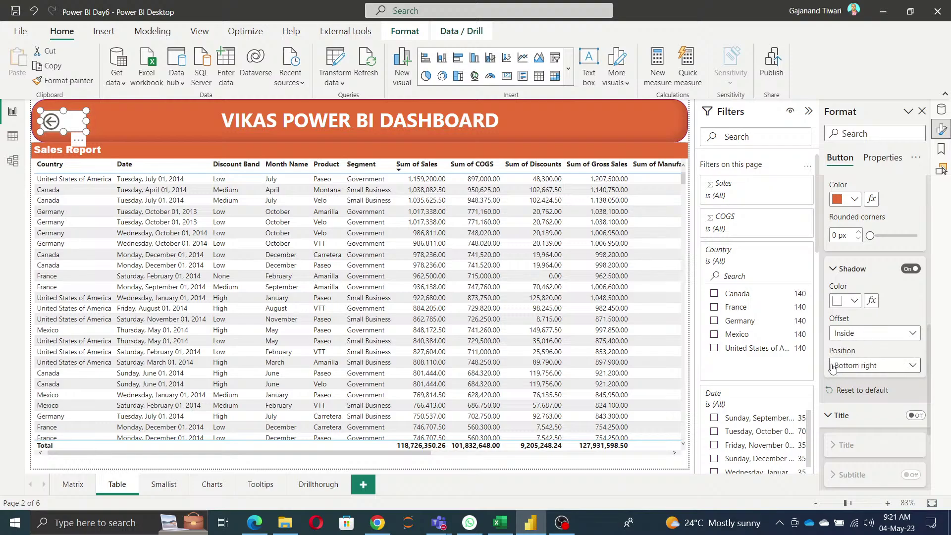
Hide the Table page from report viewers
click(263, 469)
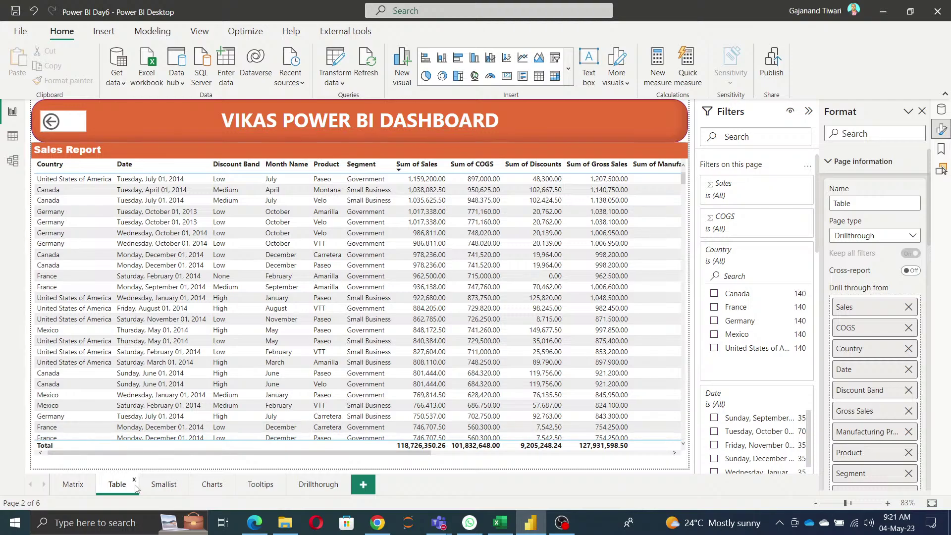
right_click(115, 488)
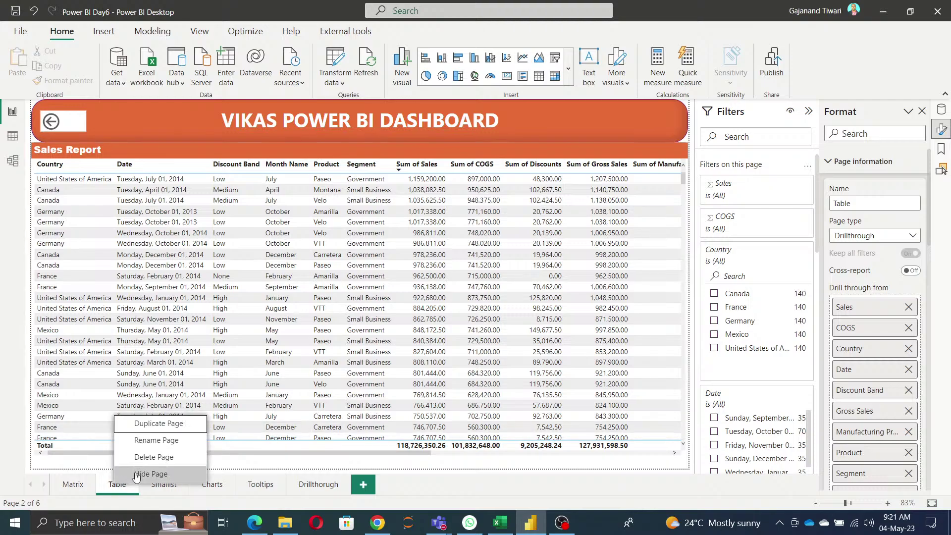
key(Return)
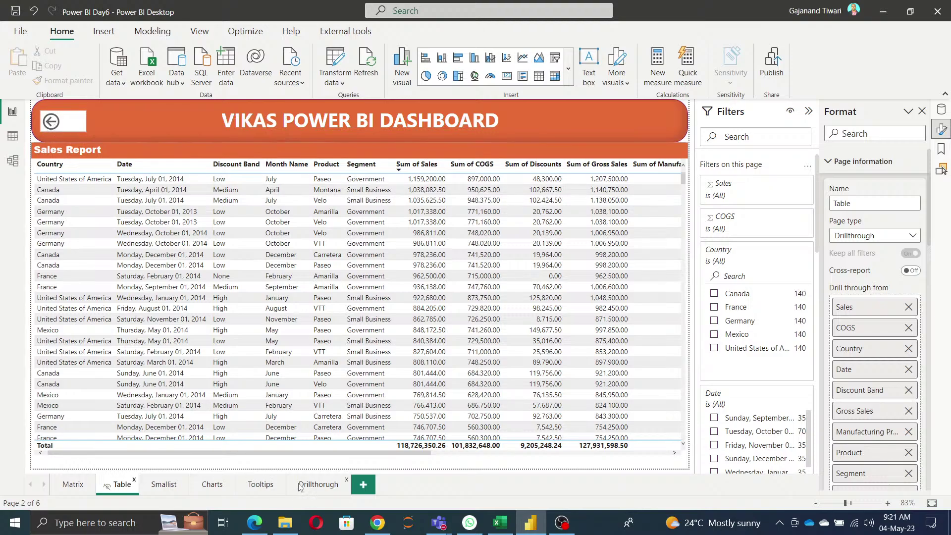
On the Charts page, drill through from the Small Business bar to the Table page
click(210, 489)
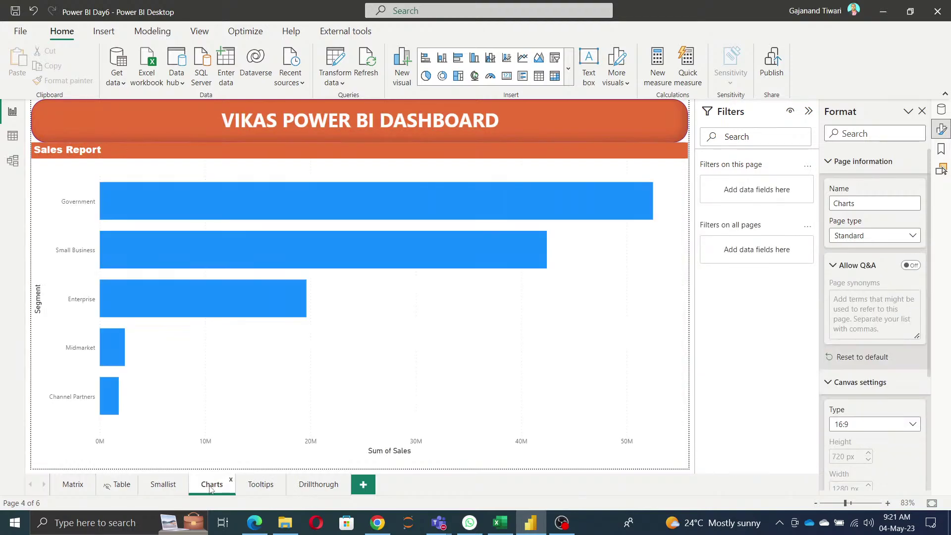
click(446, 252)
mouse_move(445, 252)
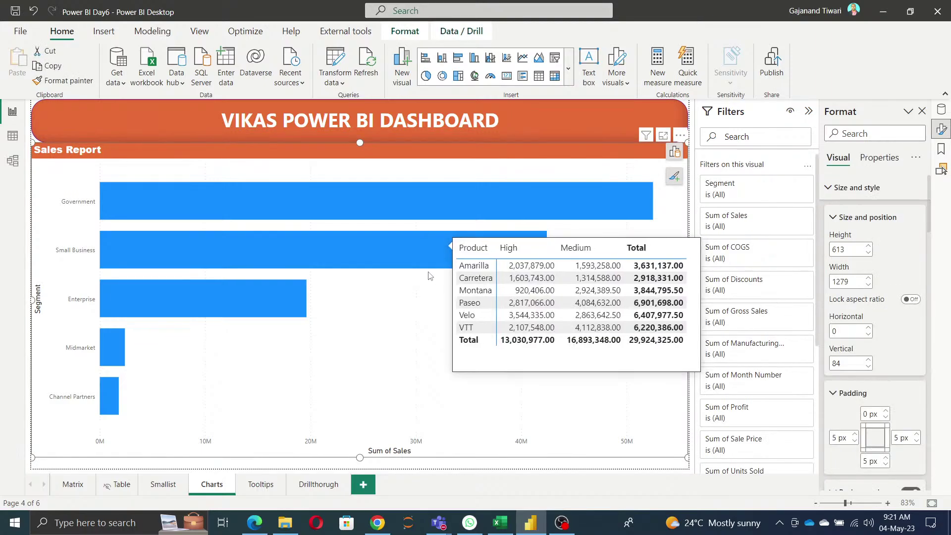
right_click(432, 266)
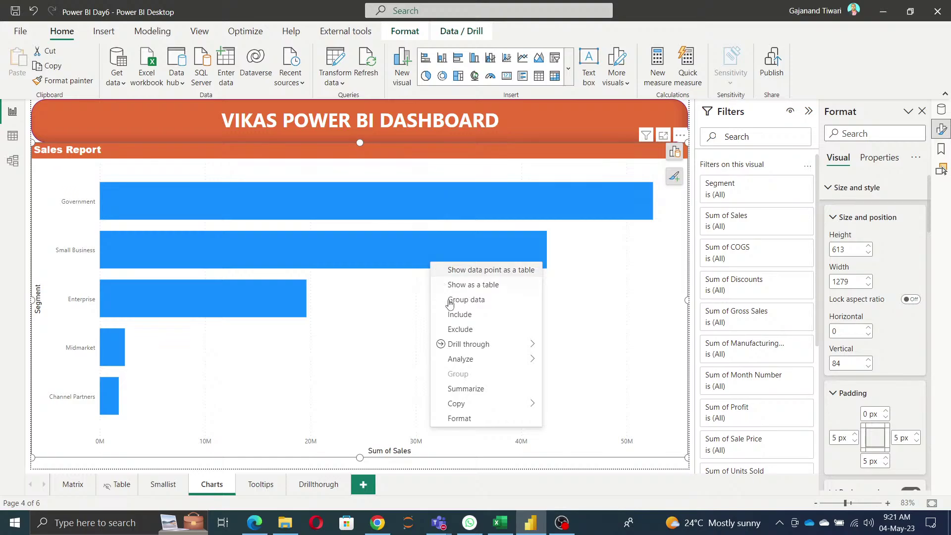
mouse_move(476, 346)
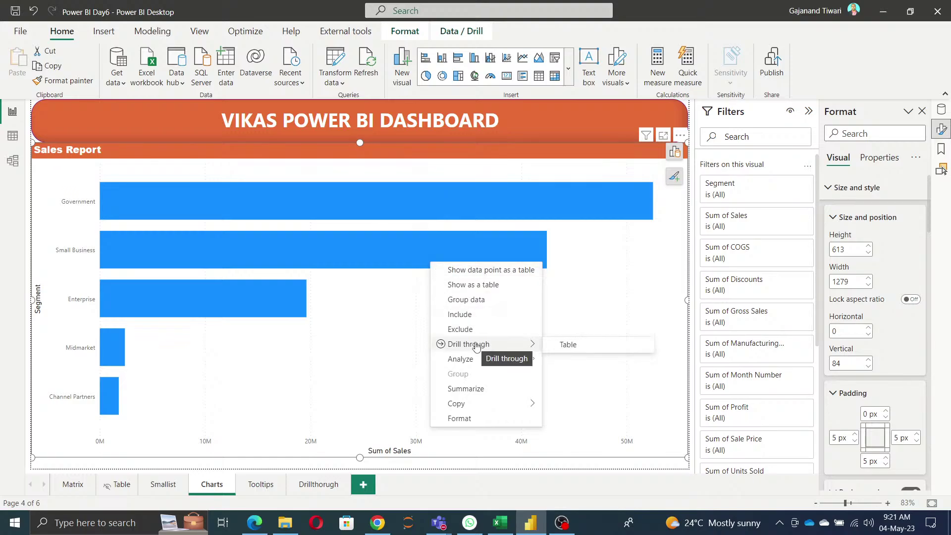
click(570, 348)
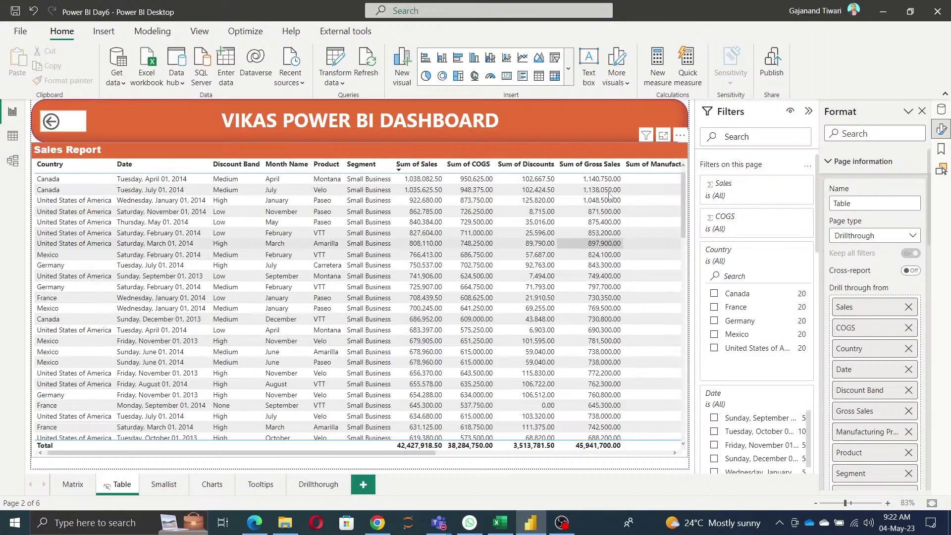
Look through the Small Business rows and return to the Charts page with the back button
scroll(541, 345, down, 15)
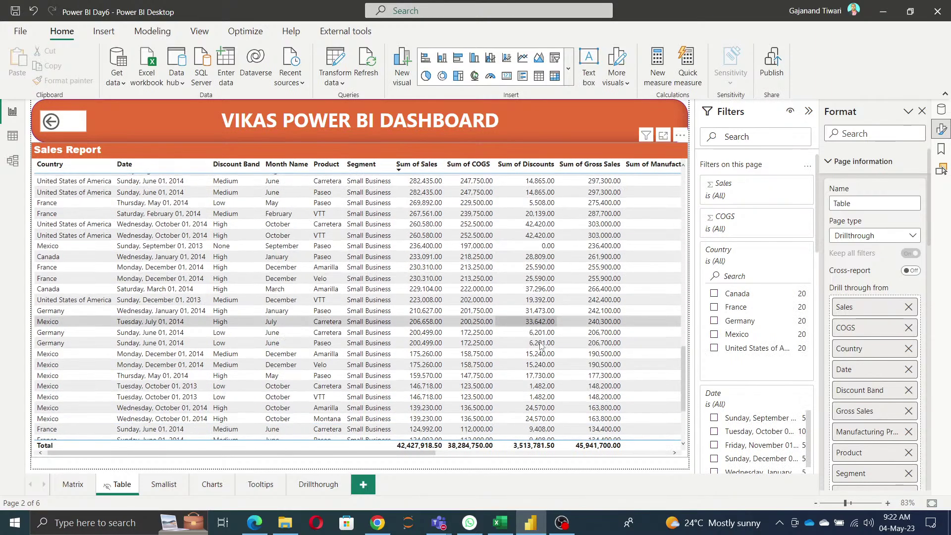
scroll(541, 345, up, 15)
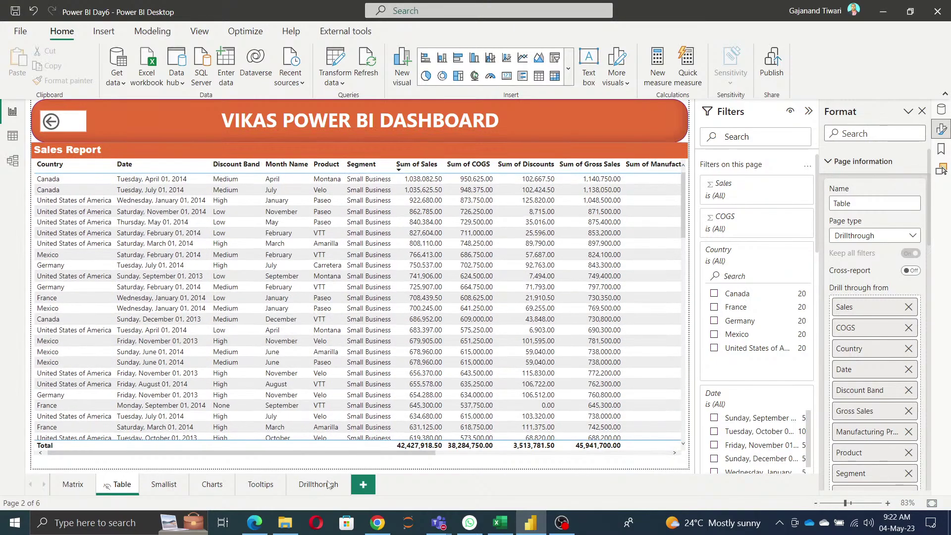
ctrl+click(50, 123)
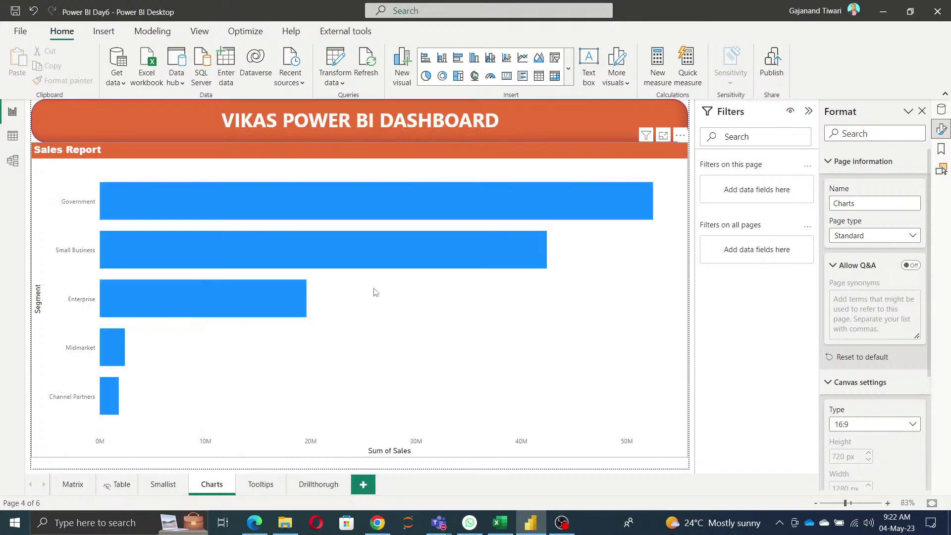
Drill through from the Government bar to the Table page and look through its rows
mouse_move(131, 211)
right_click(254, 202)
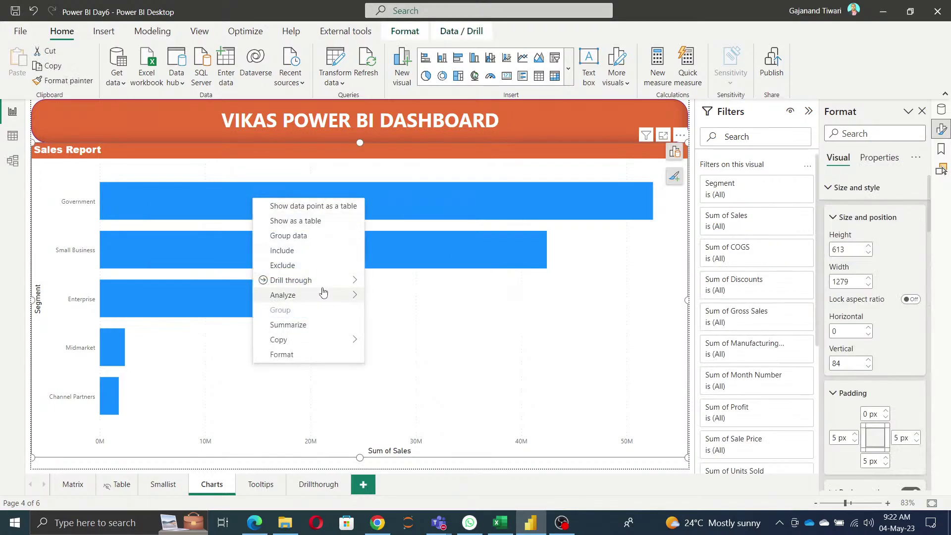
mouse_move(329, 281)
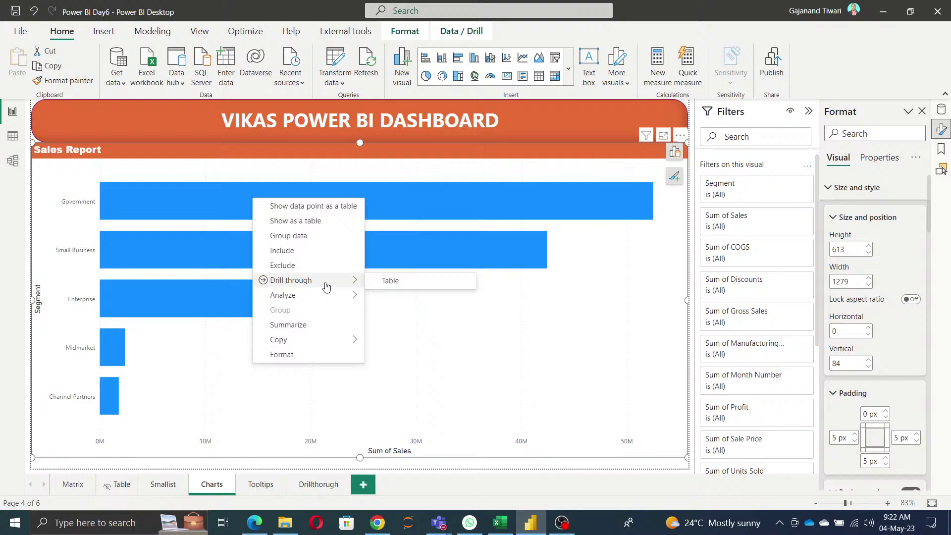
click(391, 281)
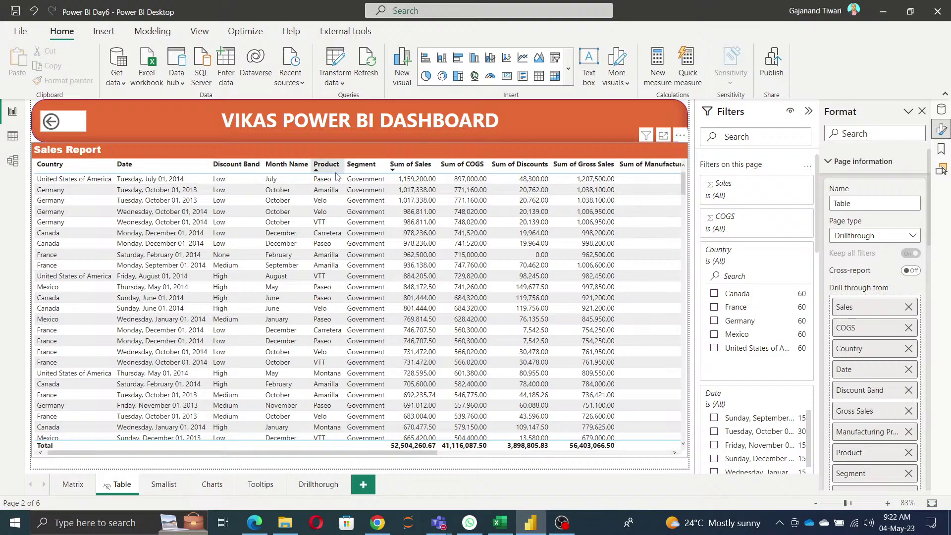
scroll(377, 322, down, 10)
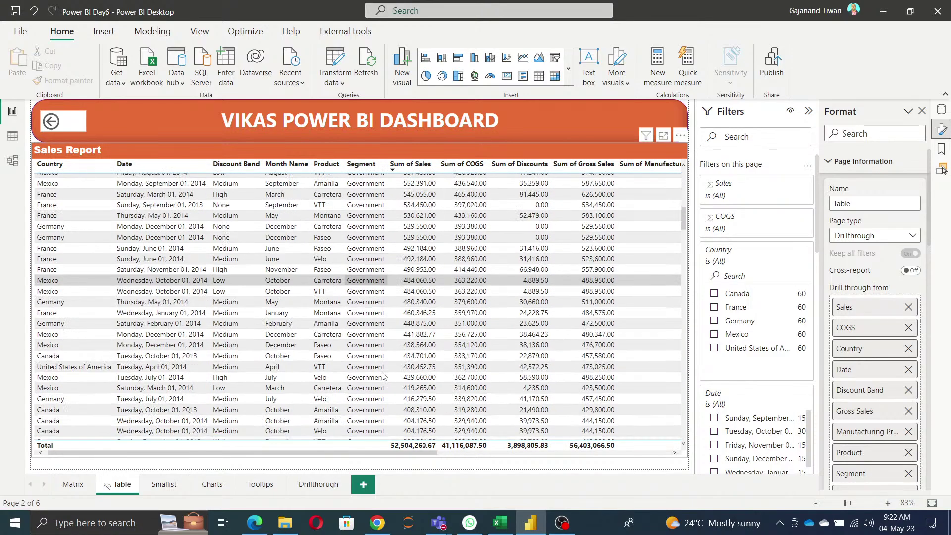
scroll(382, 381, down, 20)
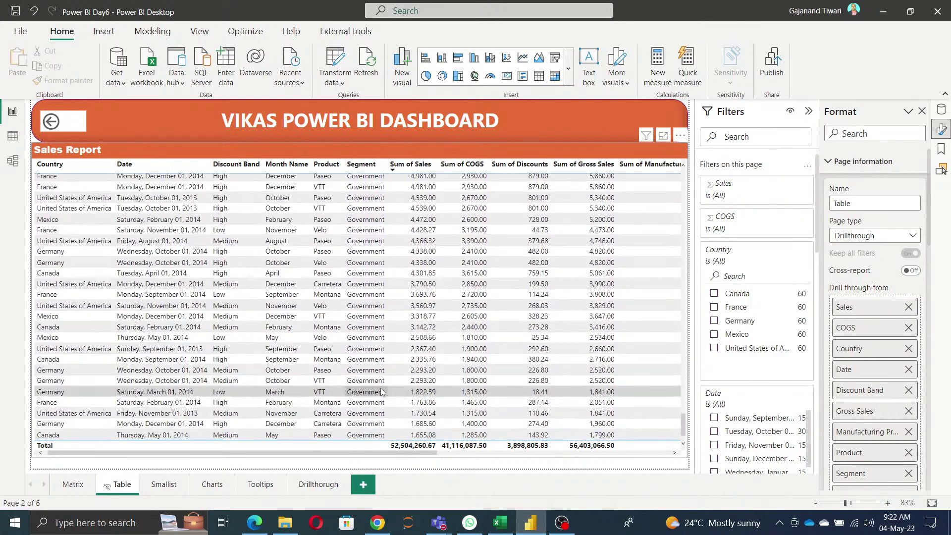
scroll(381, 392, up, 10)
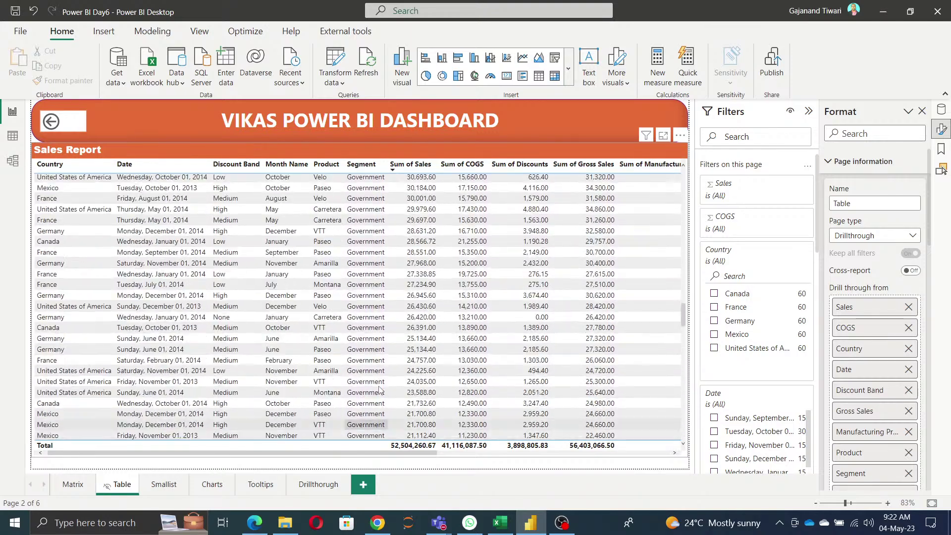
scroll(379, 392, up, 15)
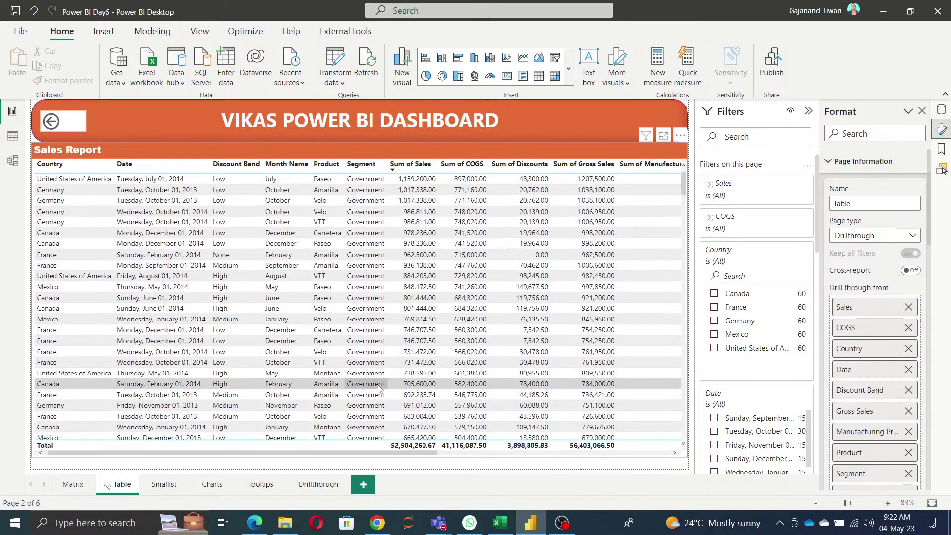
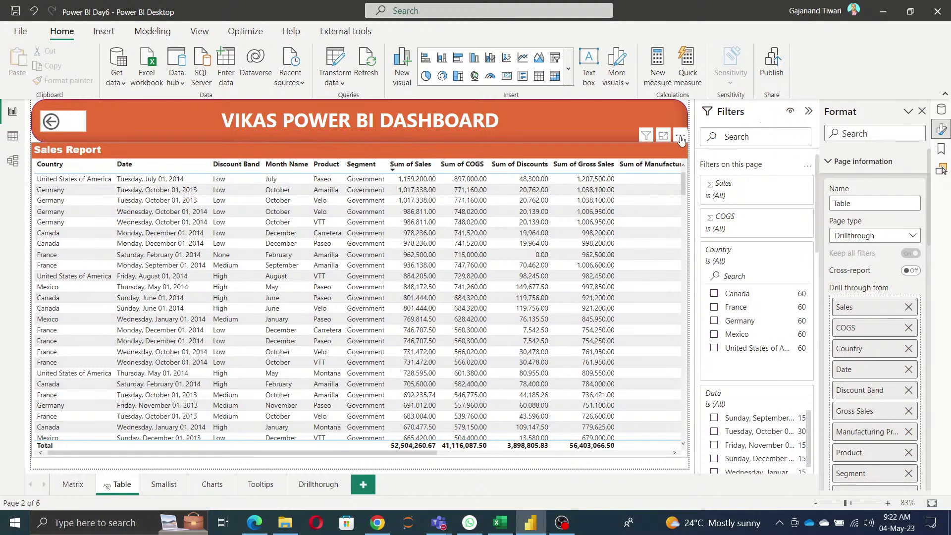
Export the table's data to the Desktop as a CSV file named Sales Report
click(681, 137)
click(722, 149)
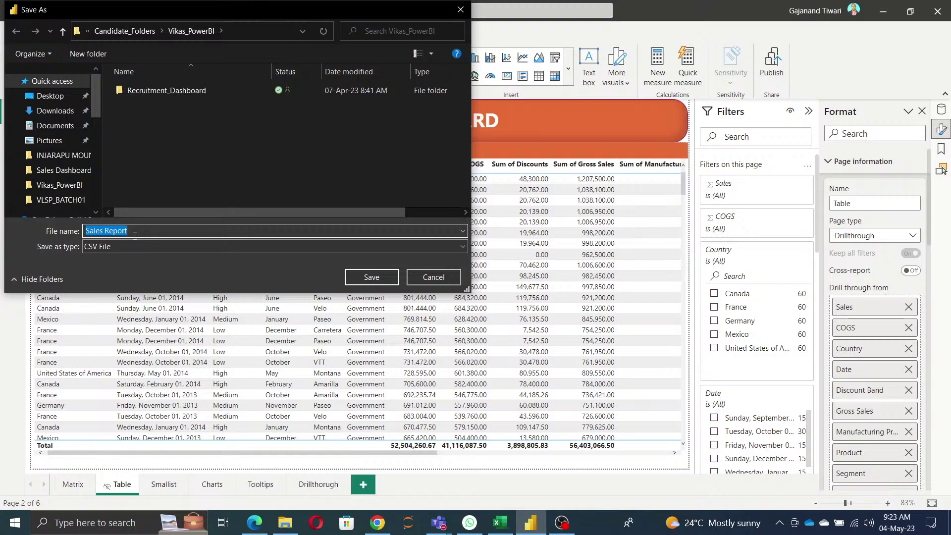
click(67, 99)
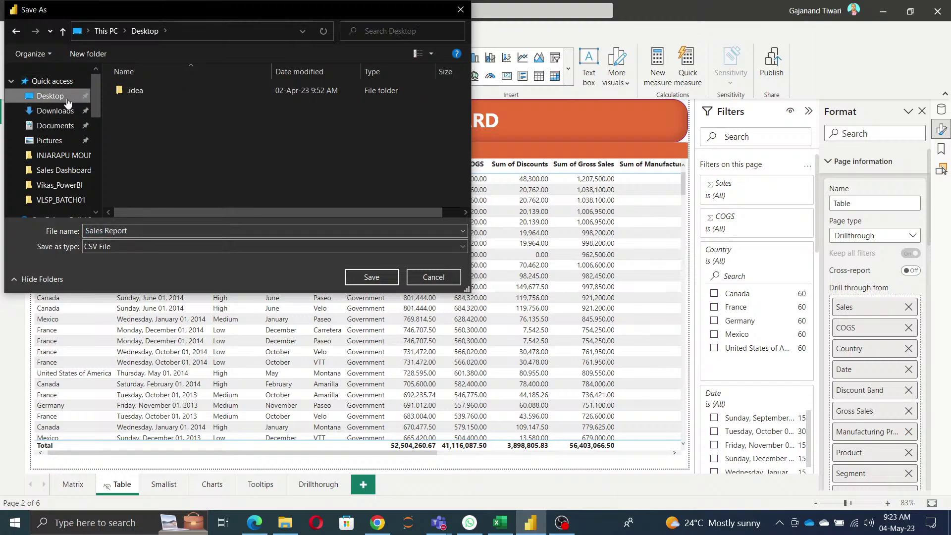
click(371, 277)
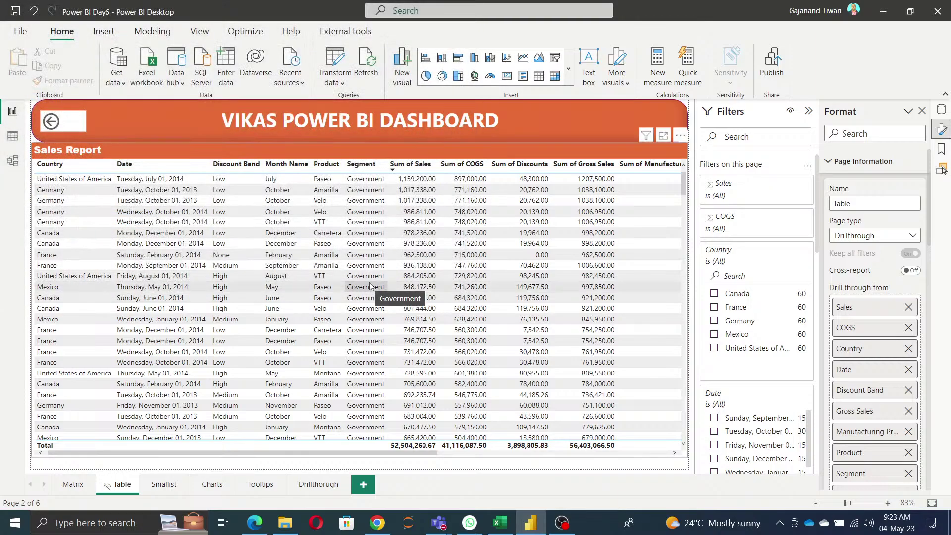
Open the exported Sales Report file from the desktop in Excel and examine its header row
key(super+d)
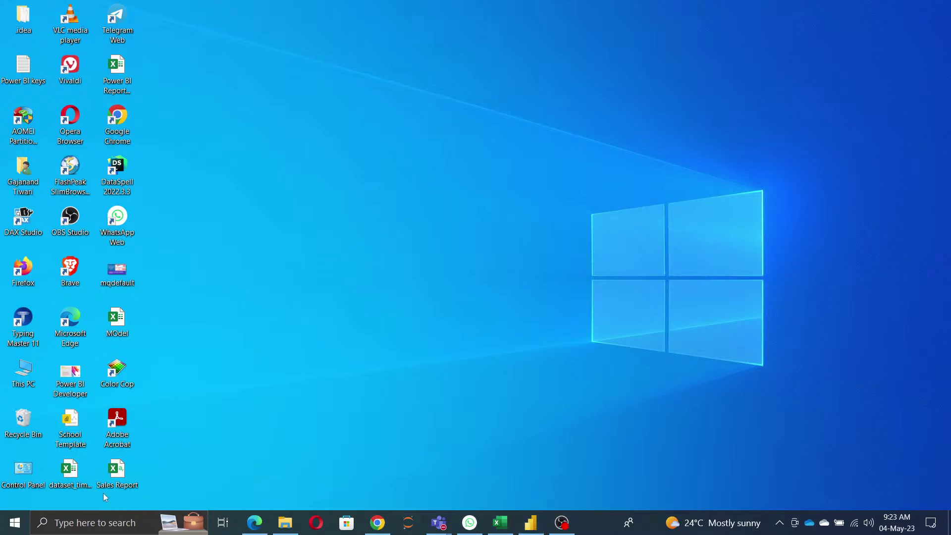
double_click(116, 473)
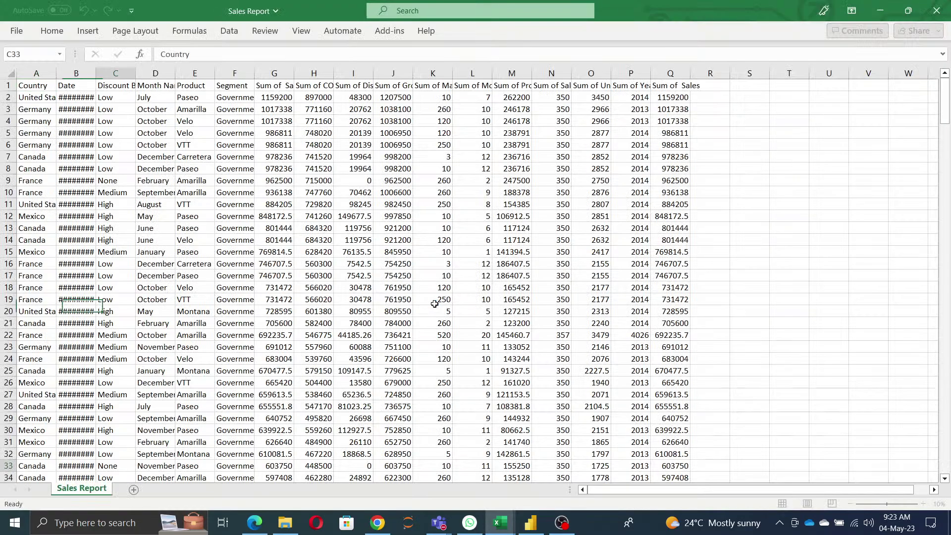
click(464, 280)
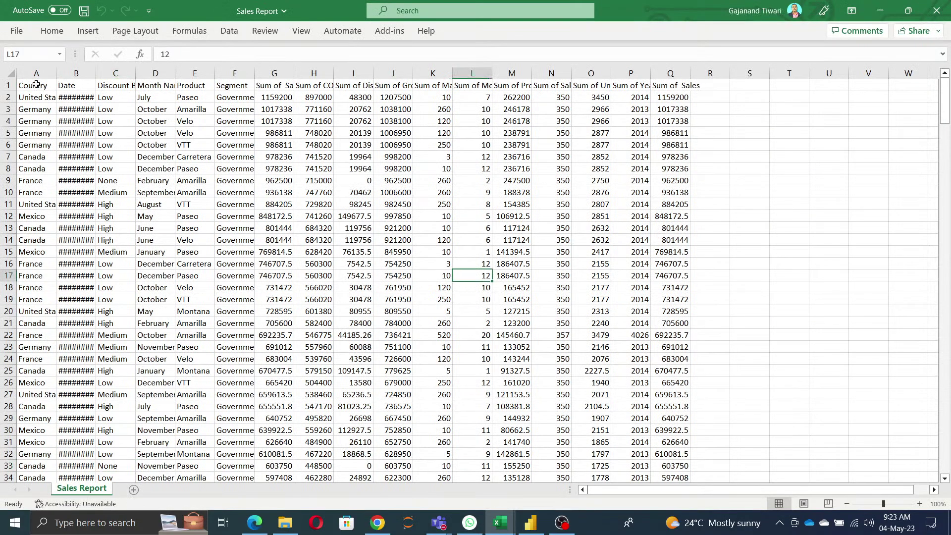
drag(37, 87, 768, 61)
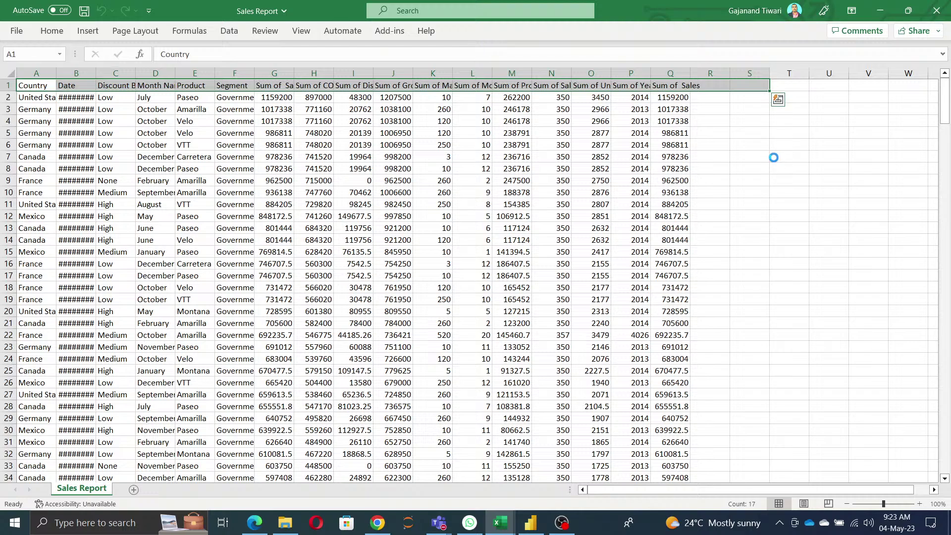
Switch back to Power BI Desktop and add a new blank report page
key(alt+Tab)
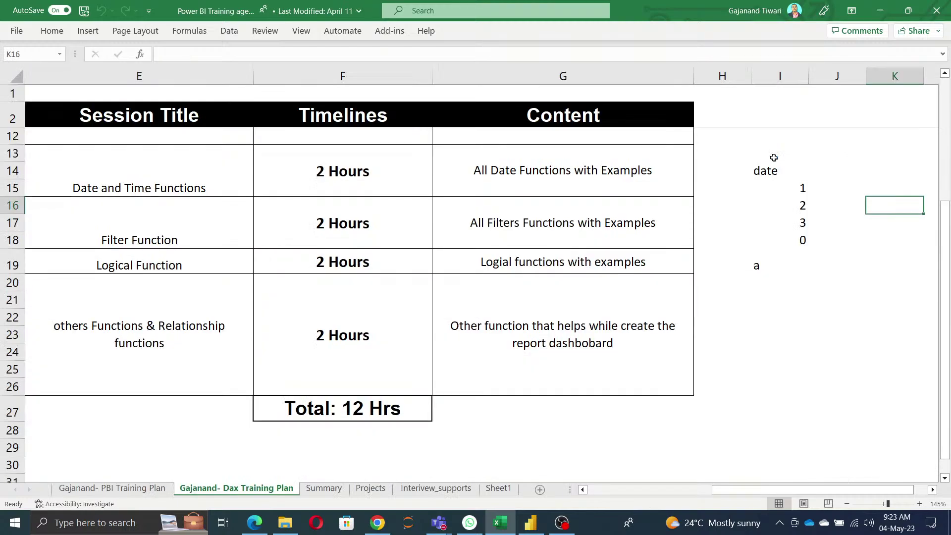
click(880, 10)
click(530, 522)
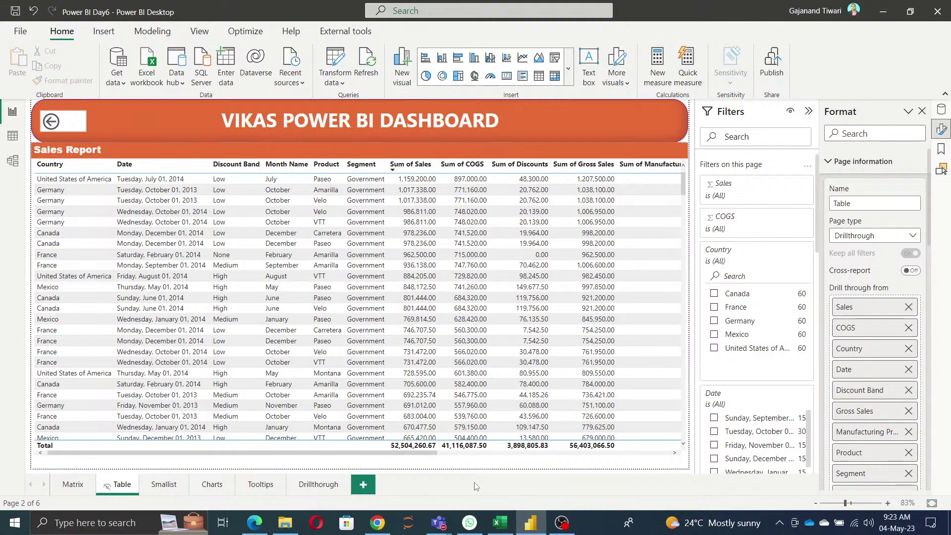
click(394, 459)
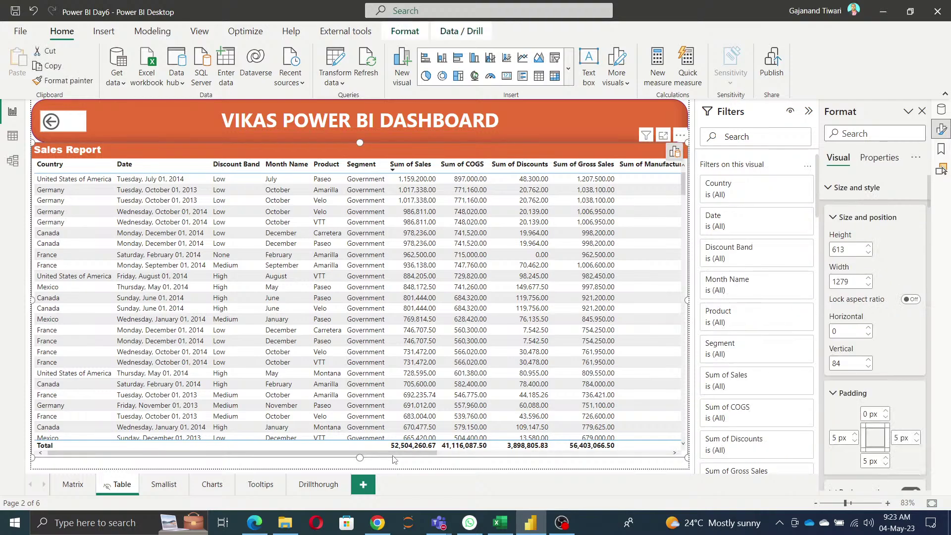
click(364, 491)
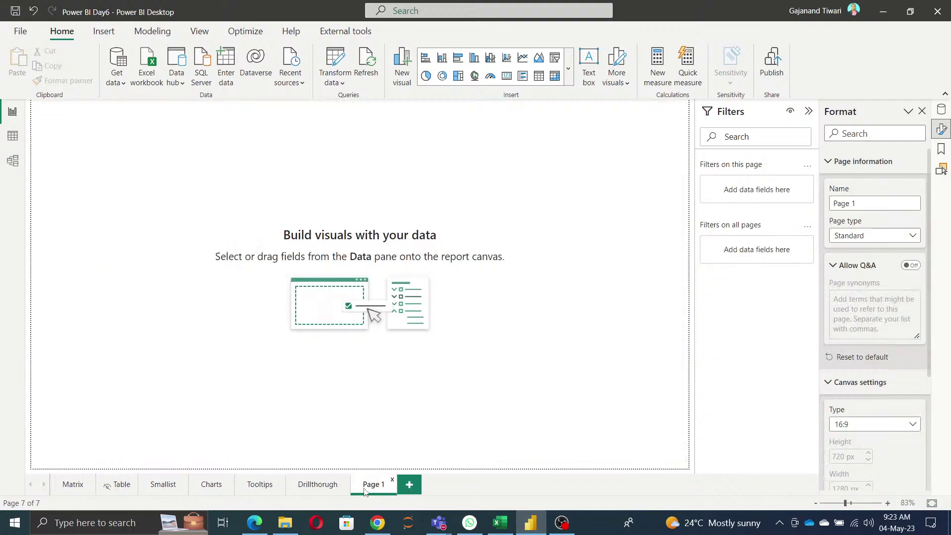
Rename the new report page as Toggle button
double_click(372, 486)
text(B)
text(Toggle butt)
text(on)
key(Return)
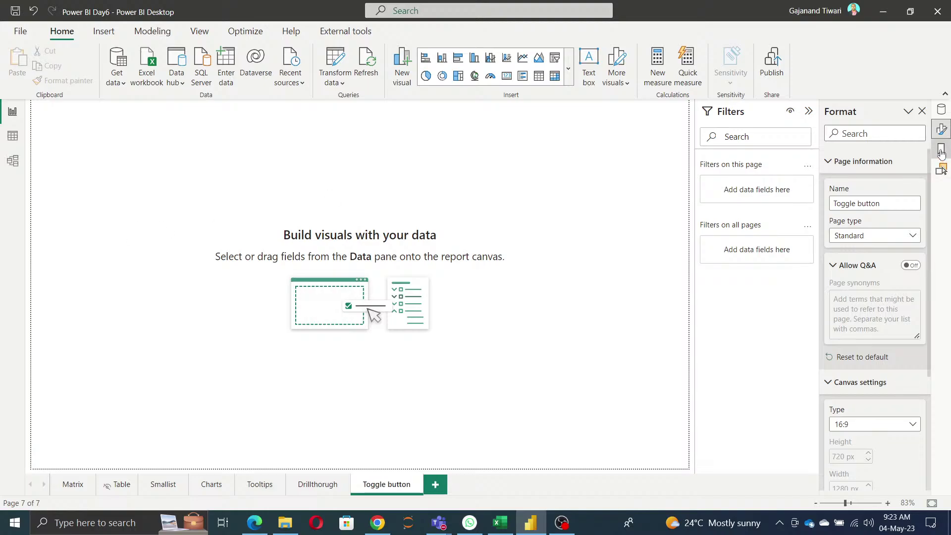
Show the report's bookmarks and add two new bookmarks for the Toggle button page
click(940, 150)
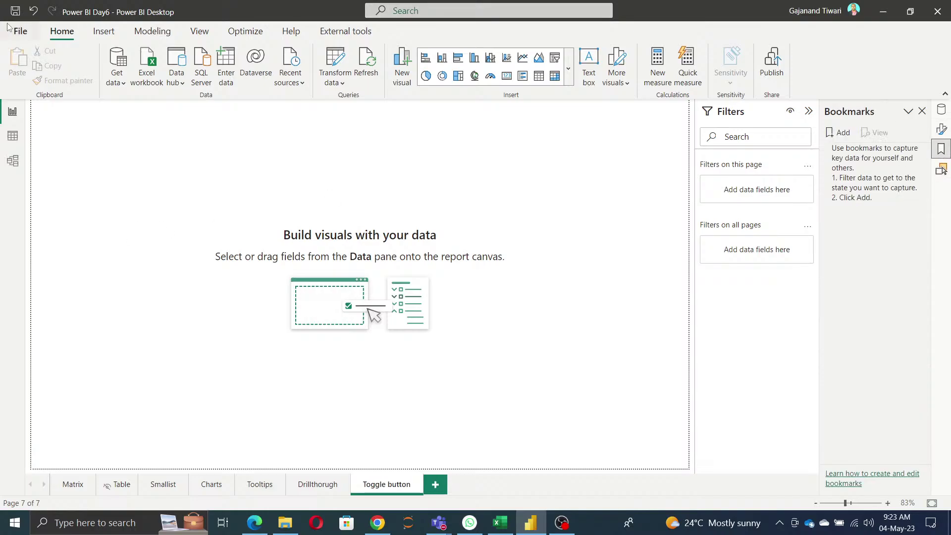
click(200, 31)
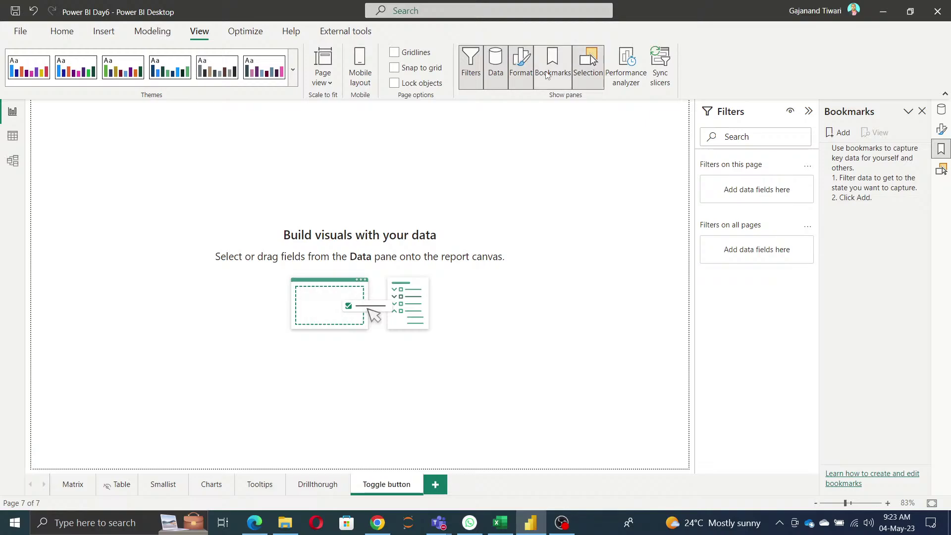
click(842, 133)
click(841, 134)
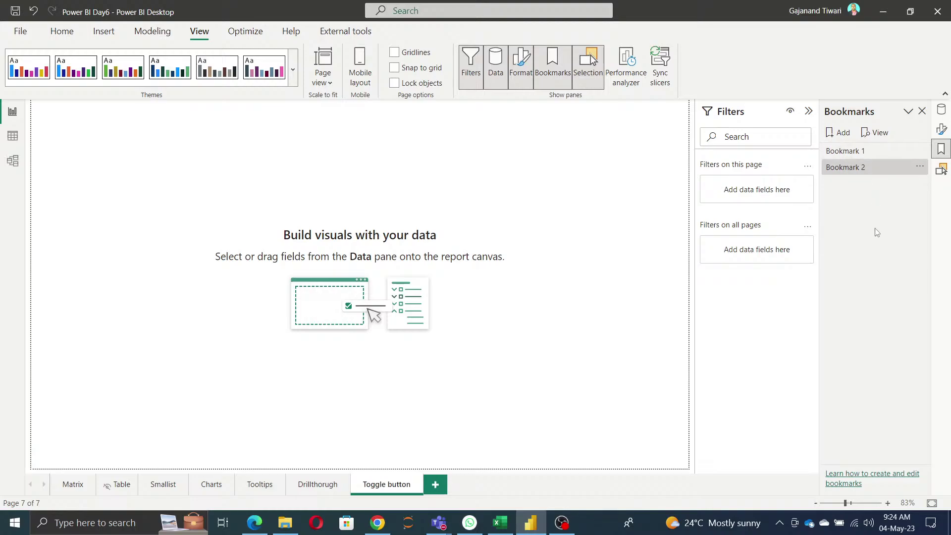
Add a stacked bar chart visual to the blank Toggle button page
right_click(47, 232)
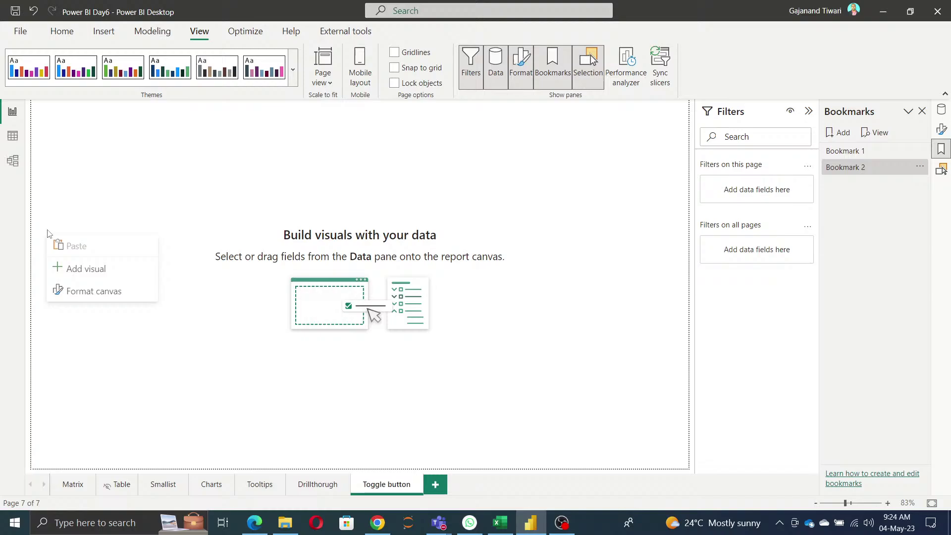
click(77, 269)
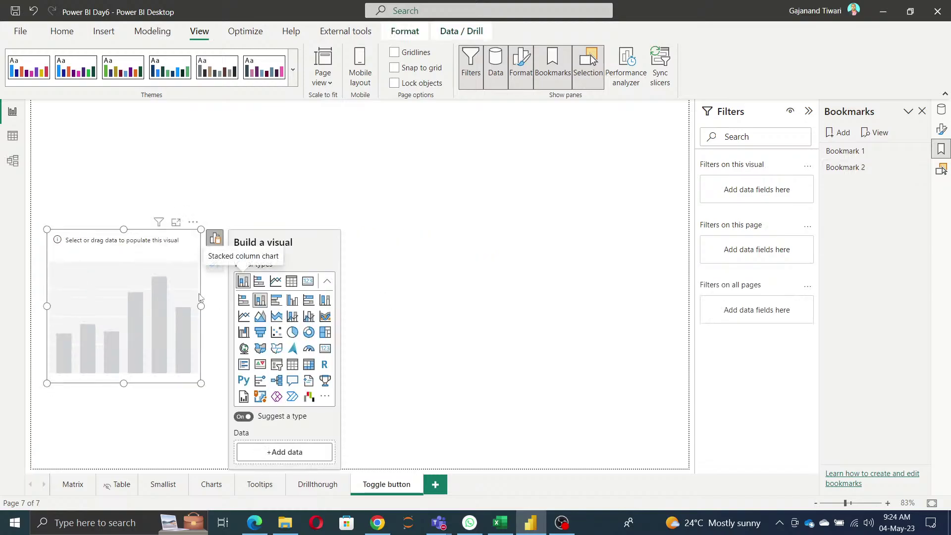
click(247, 301)
click(295, 454)
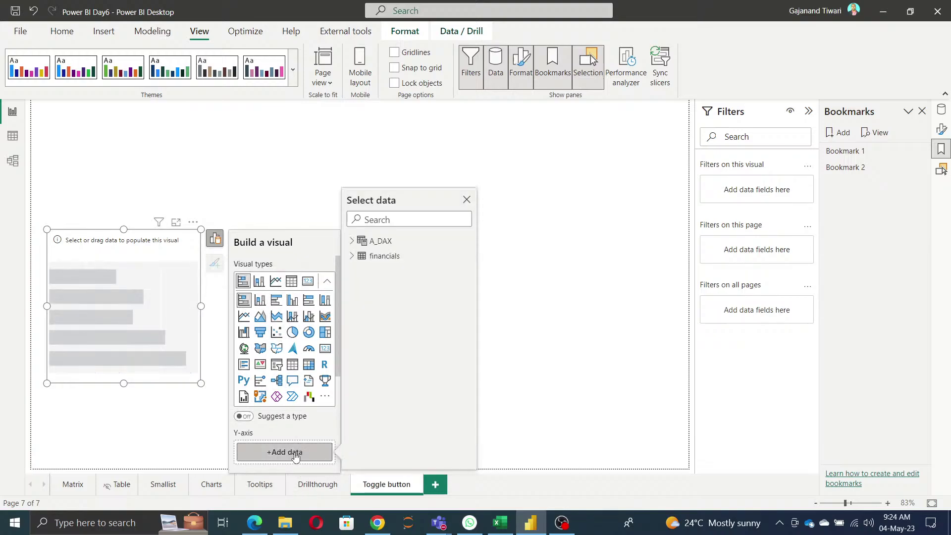
click(352, 241)
click(374, 271)
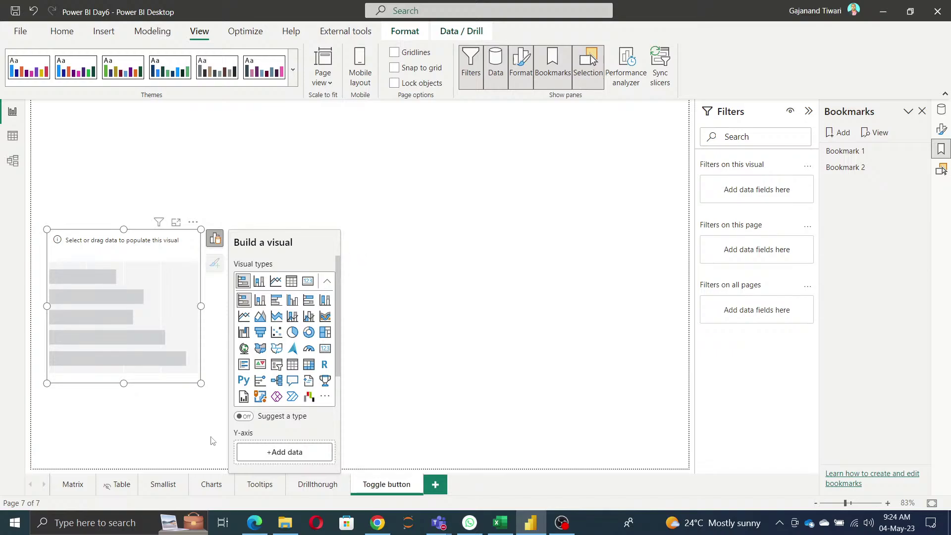
Put Totalsales on the bar chart's X-axis and Discount Band from financials on its Y-axis
scroll(300, 446, down, 3)
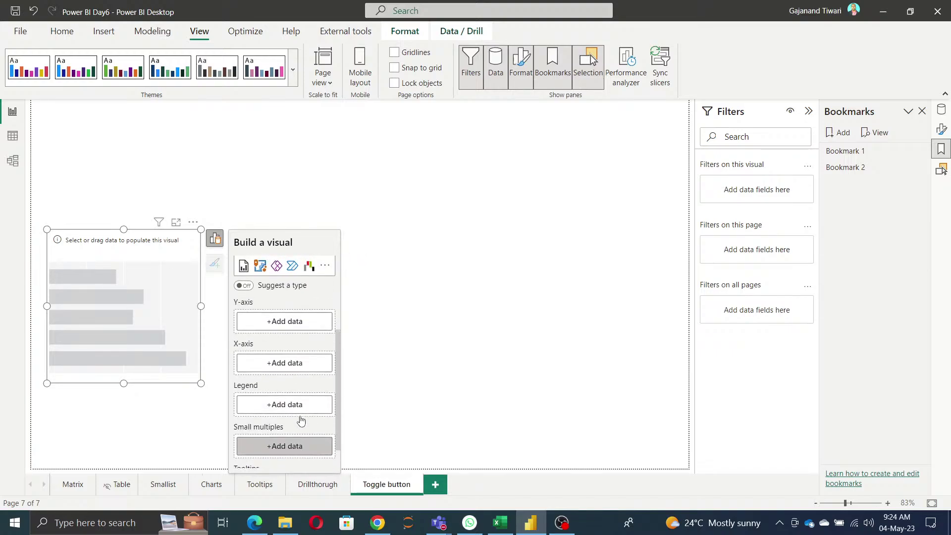
scroll(301, 420, up, 3)
scroll(298, 412, down, 3)
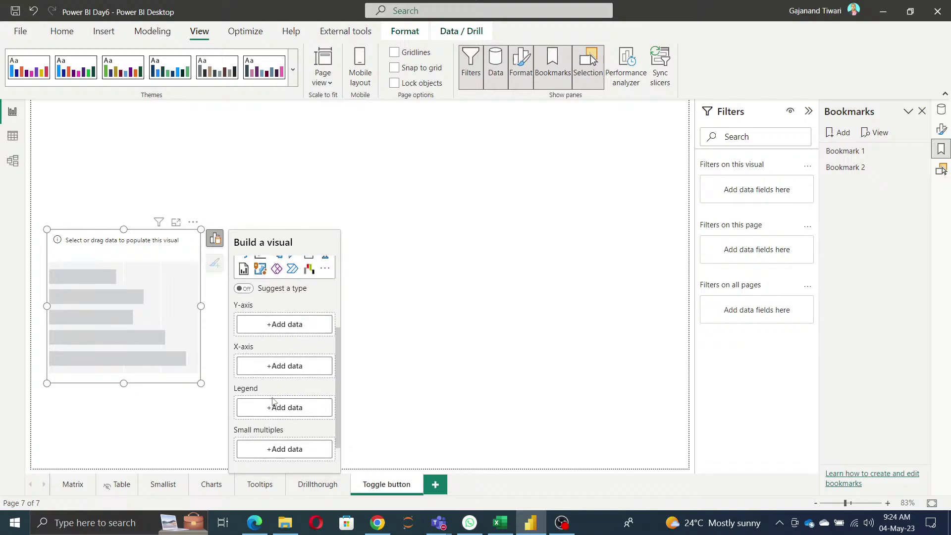
click(278, 367)
click(352, 154)
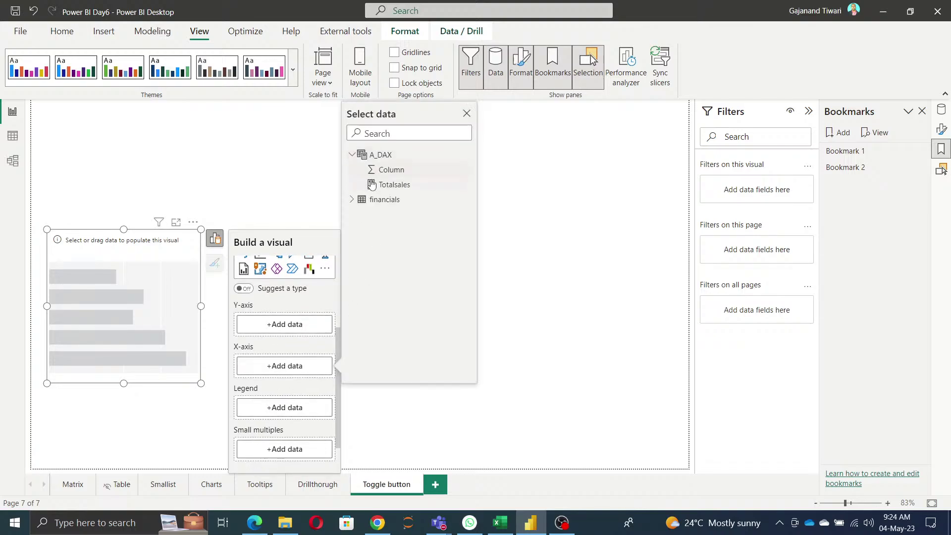
click(372, 185)
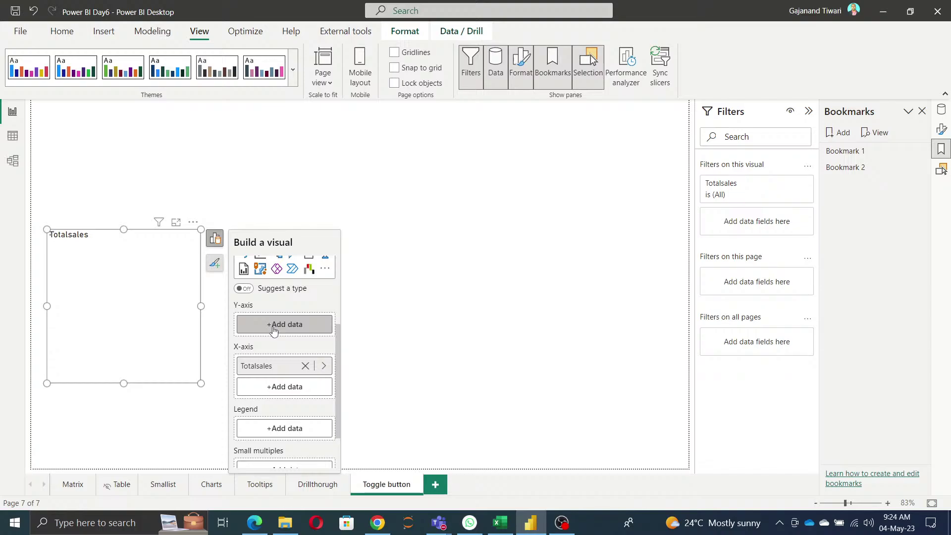
click(274, 328)
click(352, 251)
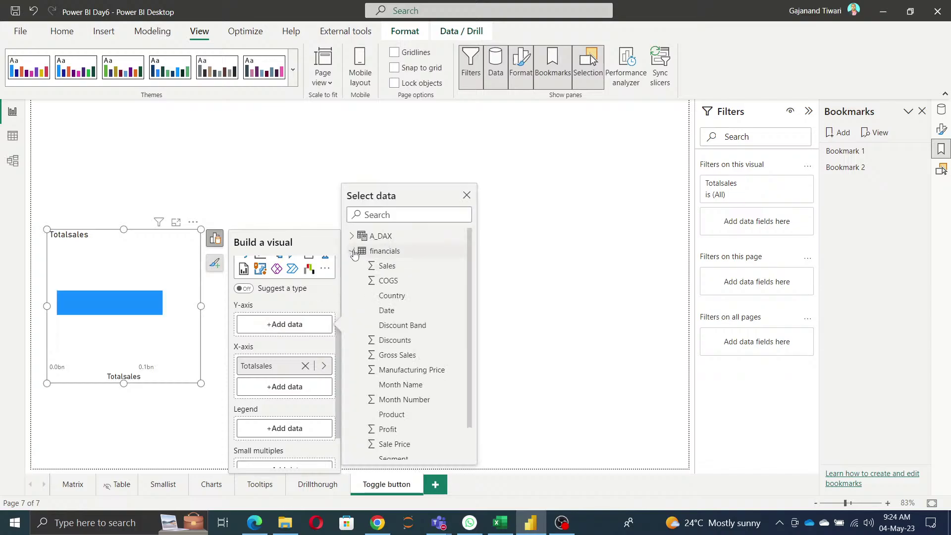
click(401, 327)
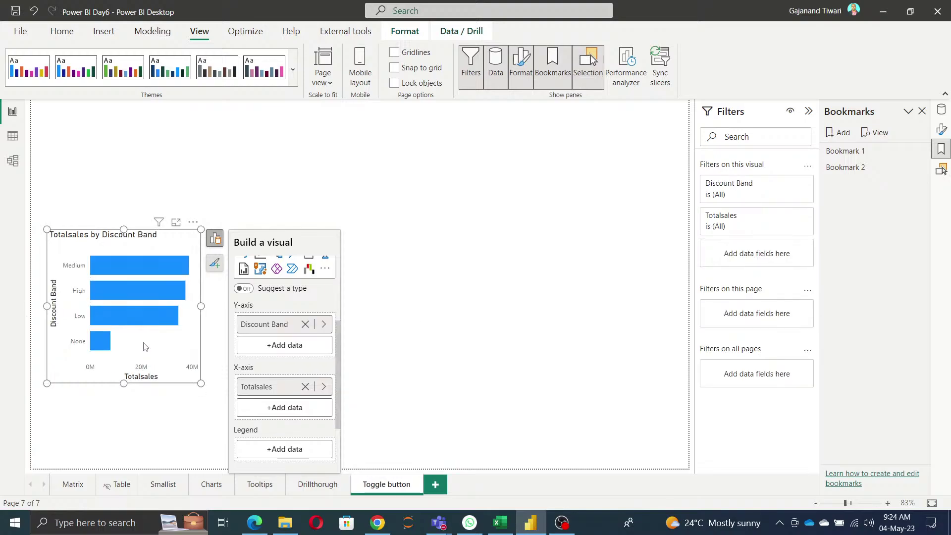
Duplicate the Discount Band bar chart and place the copy just to the right of the original
key(ctrl+c)
key(ctrl+v)
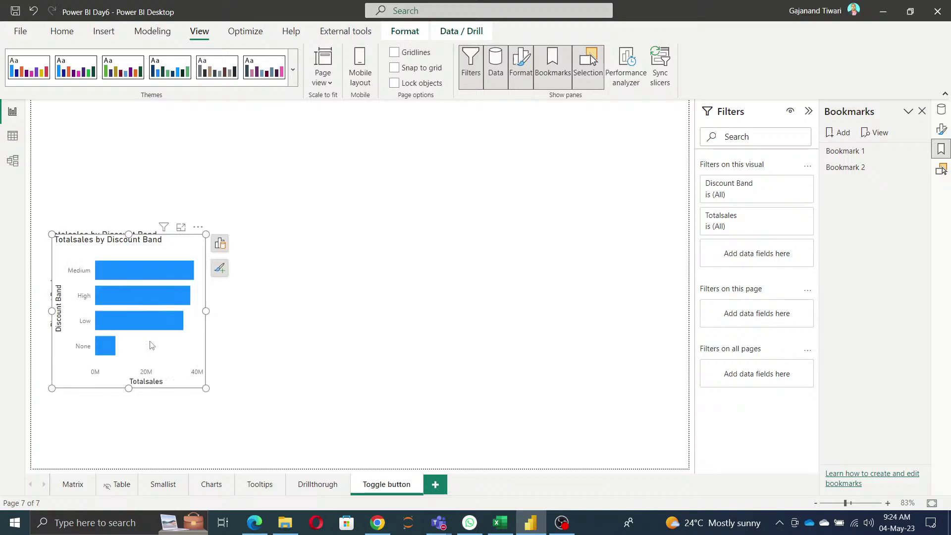
drag(152, 345, 314, 342)
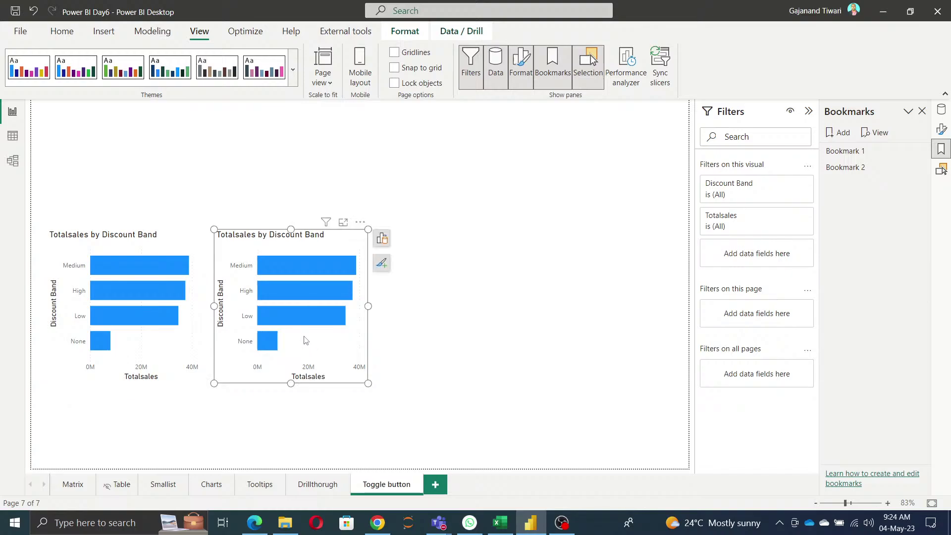
Replace the copied chart's Y-axis field with Segment from financials and move the chart farther right of the original
click(381, 238)
scroll(453, 464, down, 3)
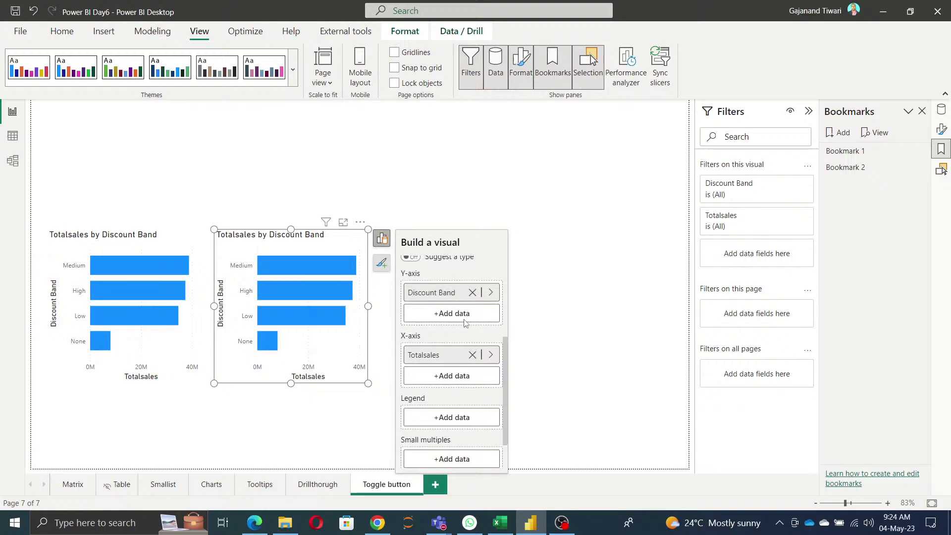
click(472, 293)
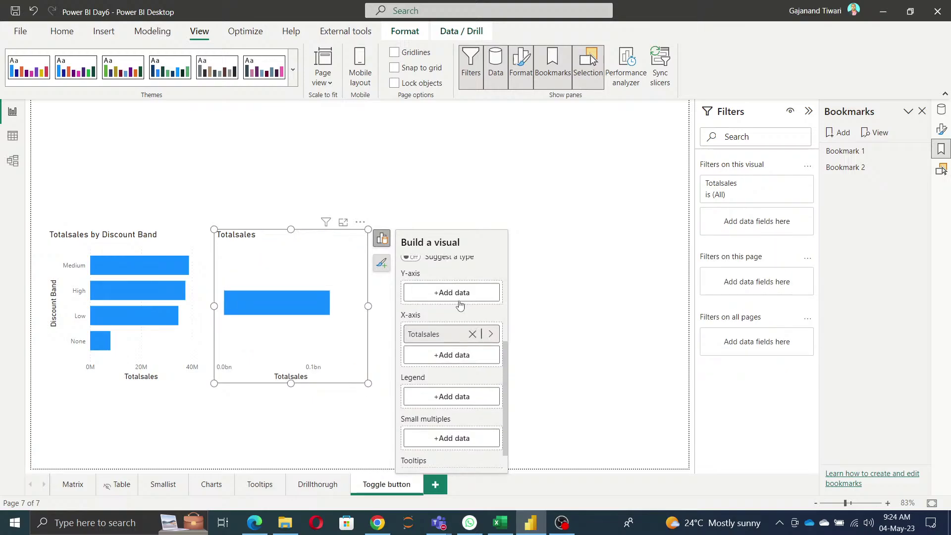
click(471, 293)
click(520, 220)
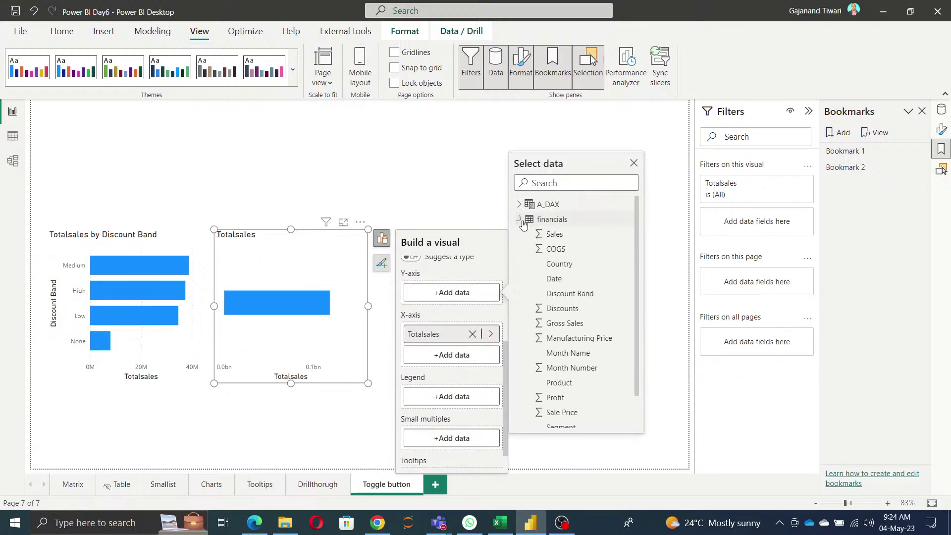
scroll(550, 342, down, 3)
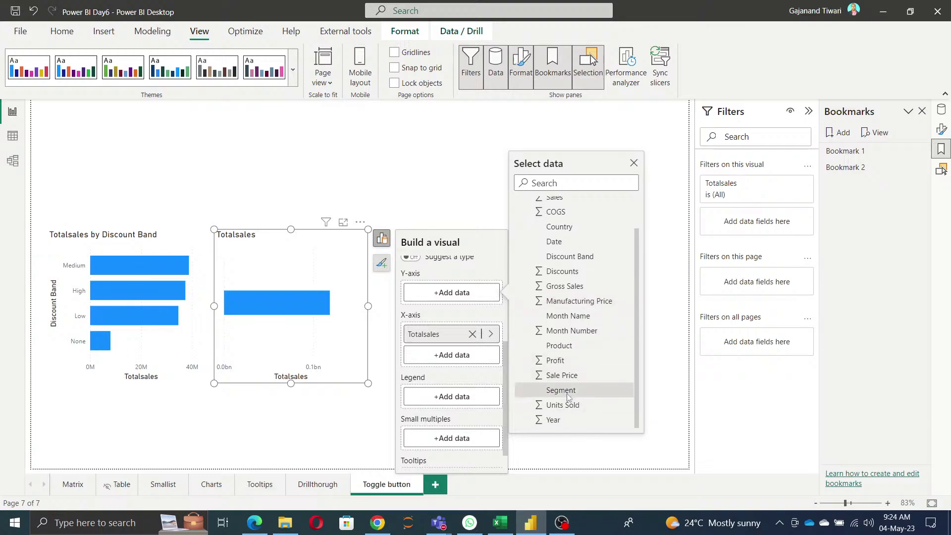
click(566, 391)
click(579, 349)
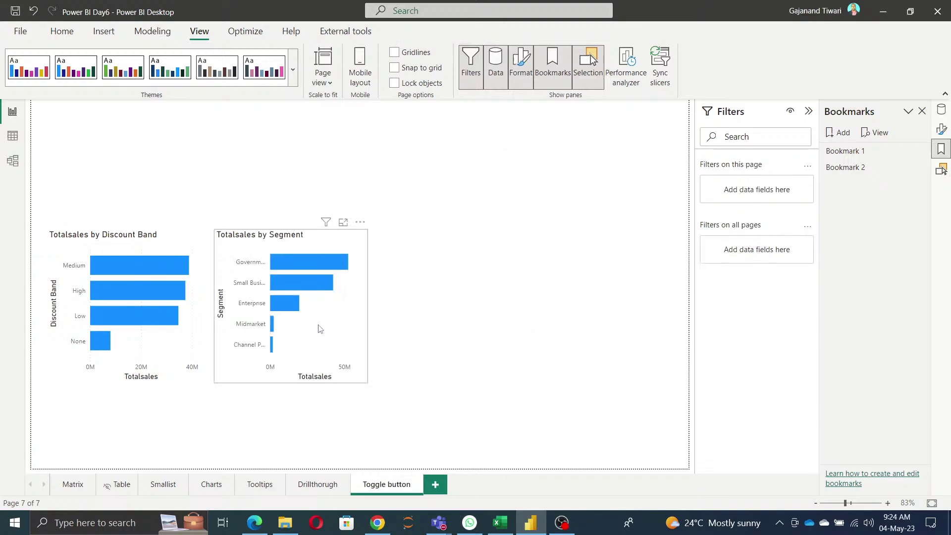
drag(348, 329, 422, 328)
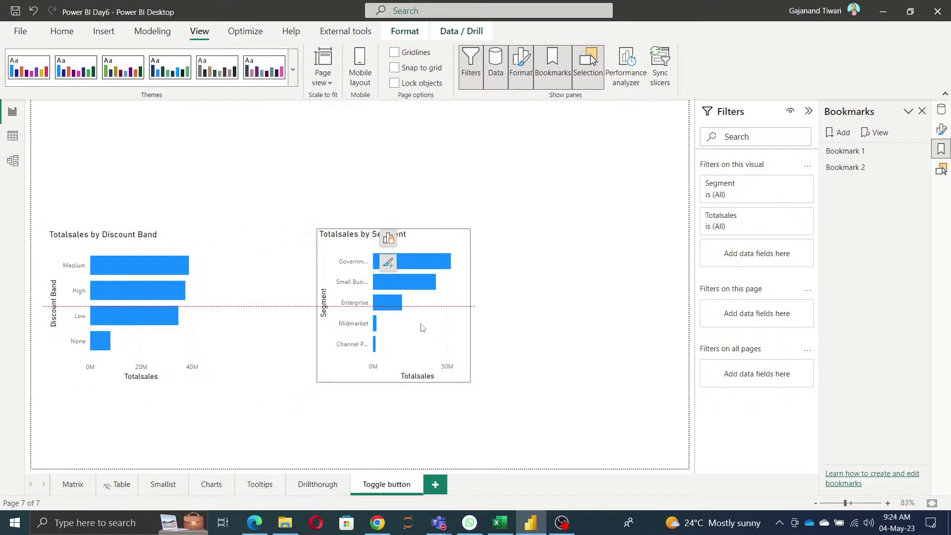
click(552, 322)
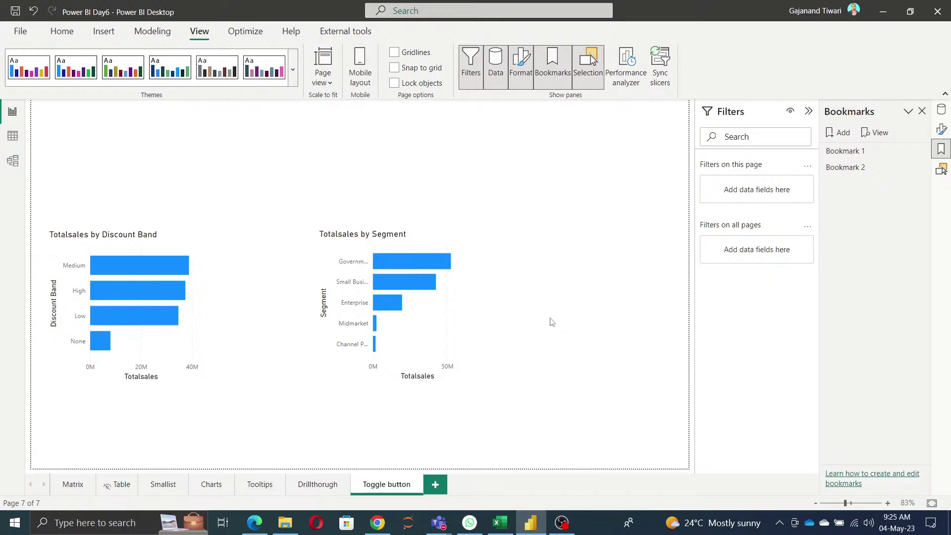
Change the title text of the Discount Band chart to "Total Sales by Discount Band"
click(140, 251)
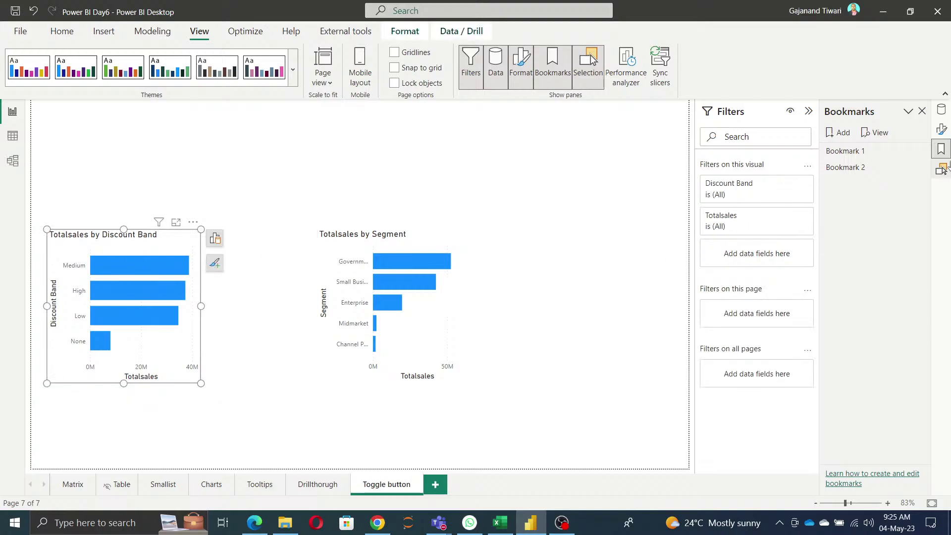
click(943, 131)
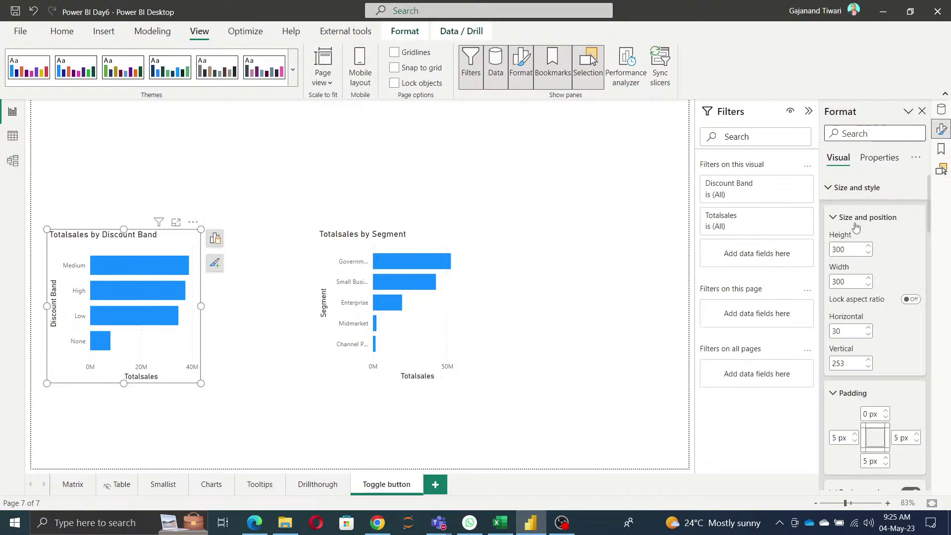
scroll(881, 325, down, 5)
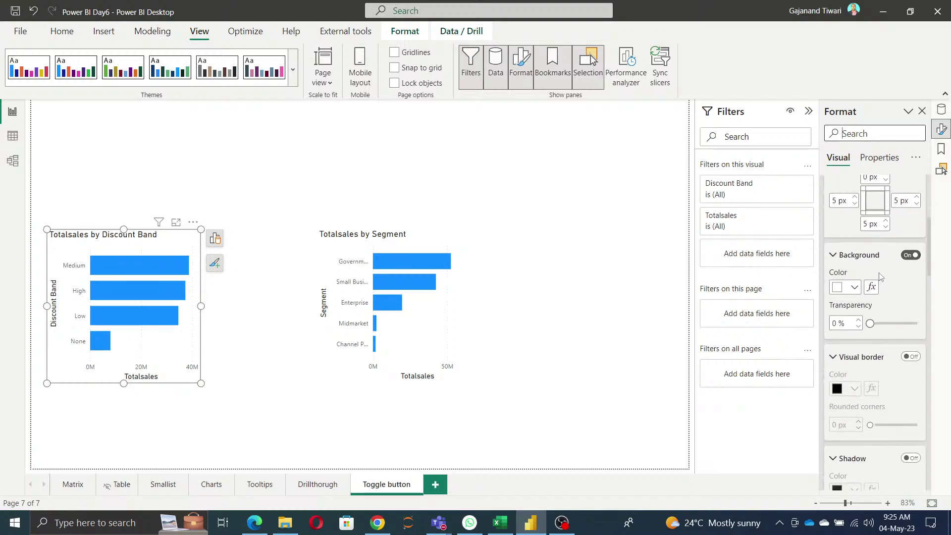
scroll(901, 315, up, 3)
scroll(901, 322, down, 2)
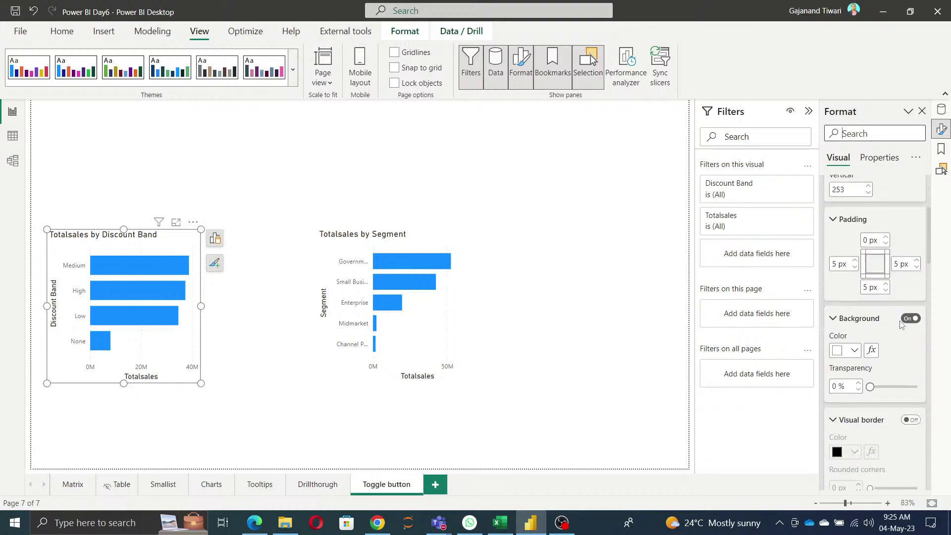
scroll(900, 322, down, 6)
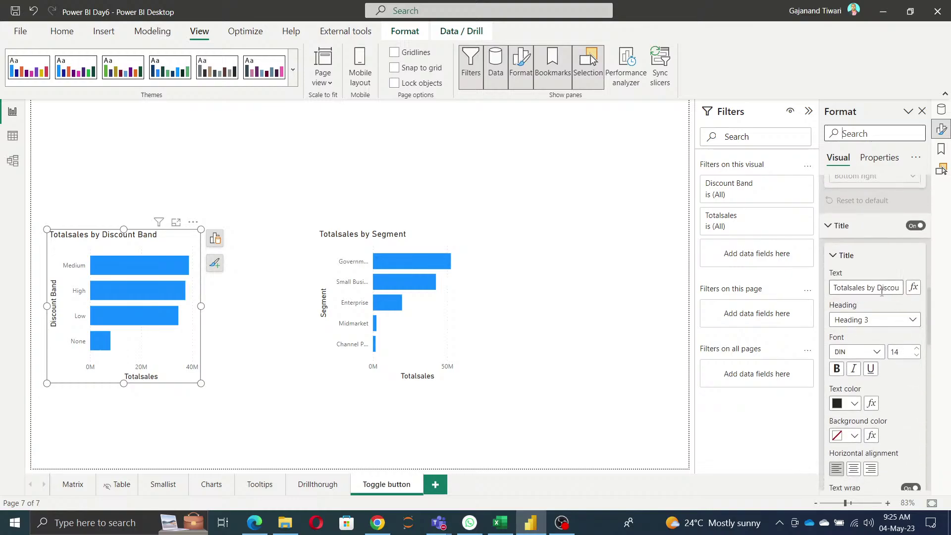
click(882, 292)
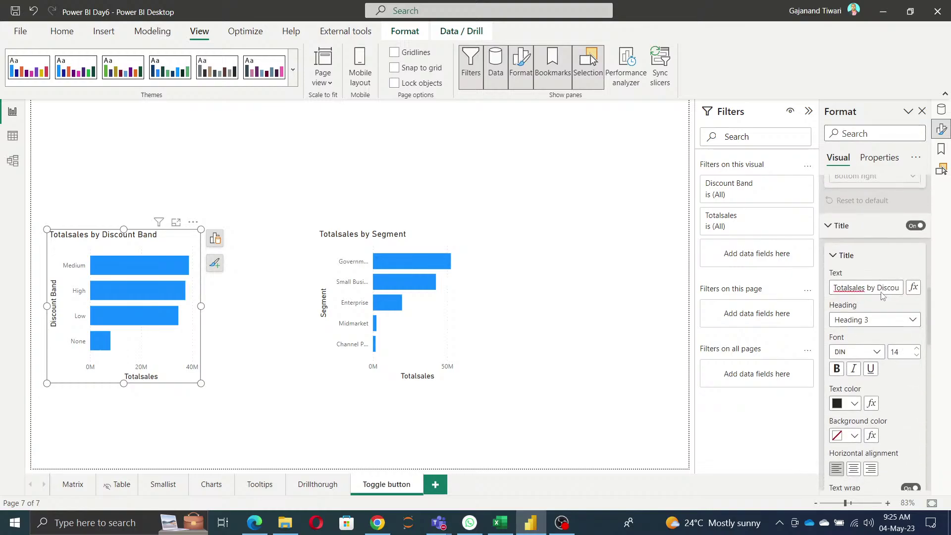
text(Total)
key(ctrl+a)
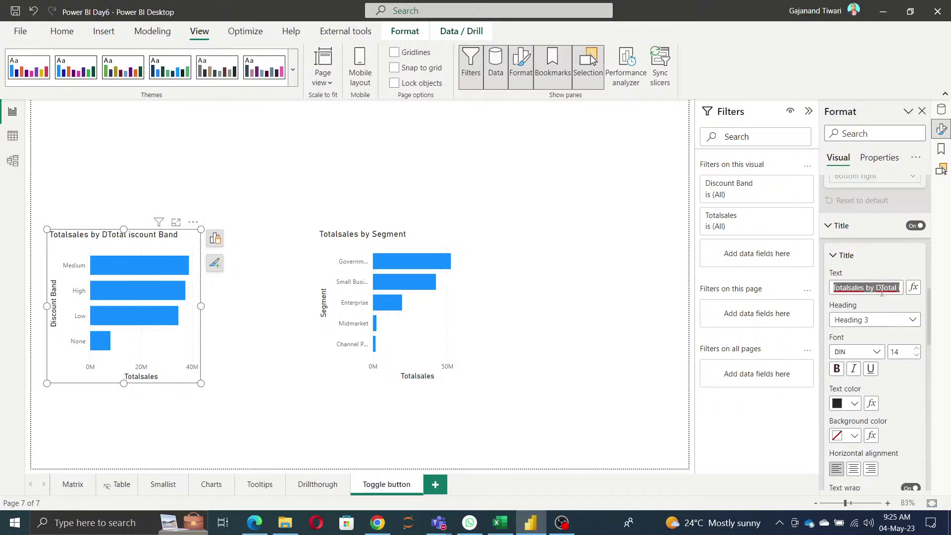
key(BackSpace)
text(Total Sales by)
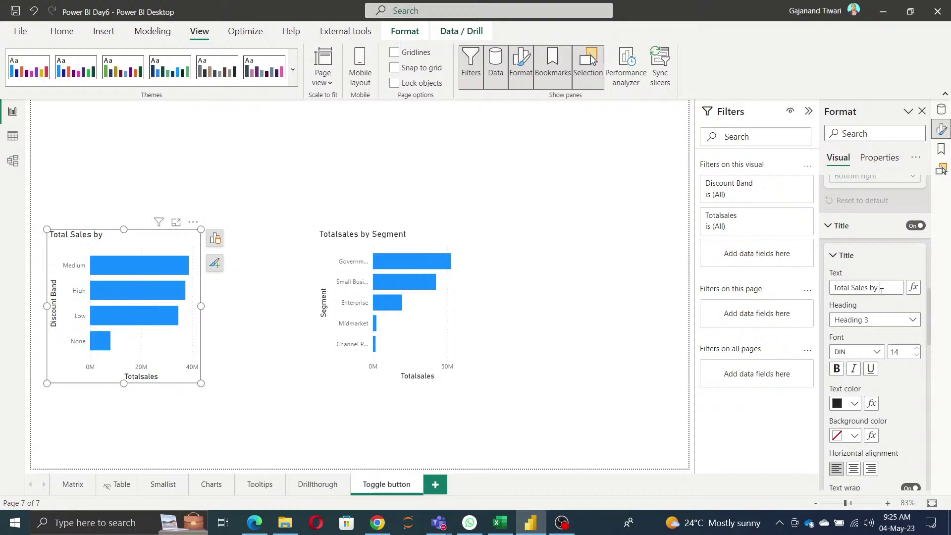
text( Discount Band)
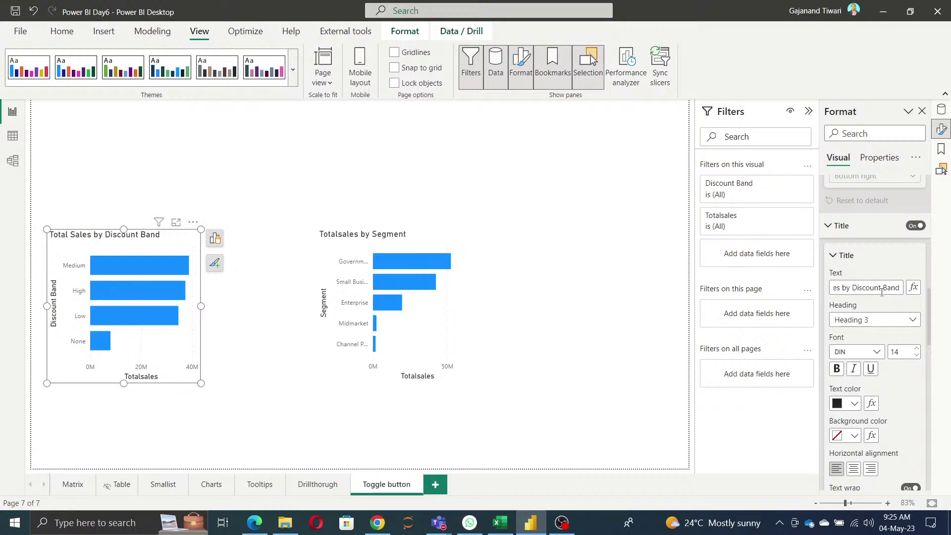
click(881, 331)
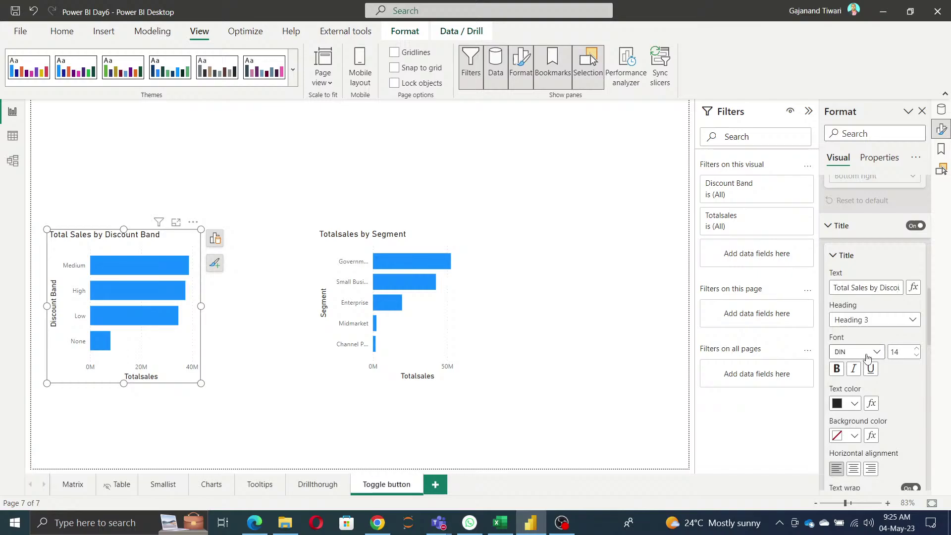
Set the Discount Band chart's title font to Arial Black and its text color to white
click(868, 352)
click(876, 166)
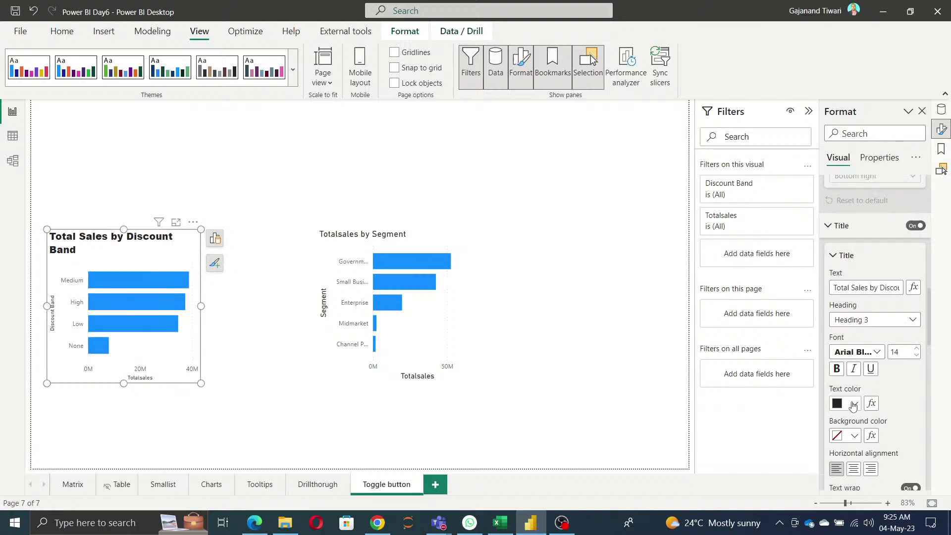
click(854, 403)
click(767, 208)
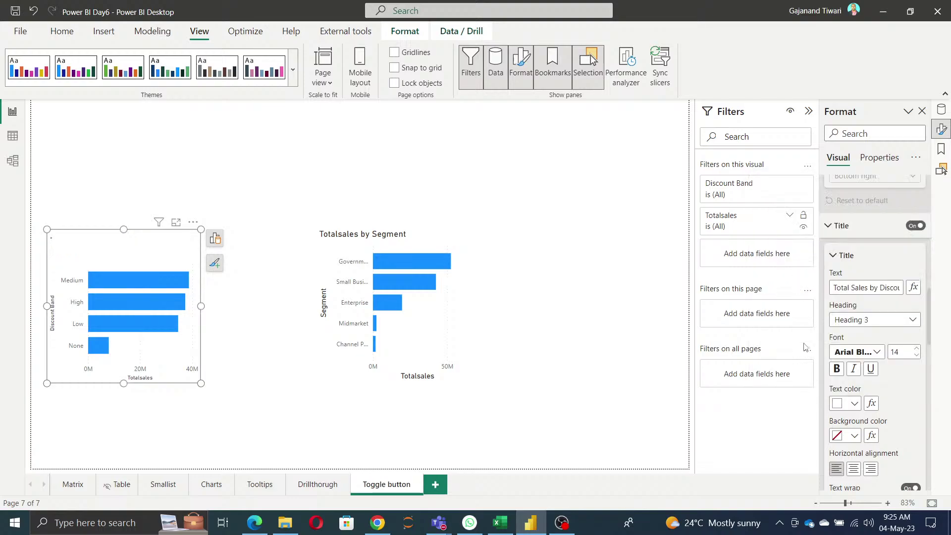
Give the Discount Band chart's title an orange background and set its font size to 10
click(854, 435)
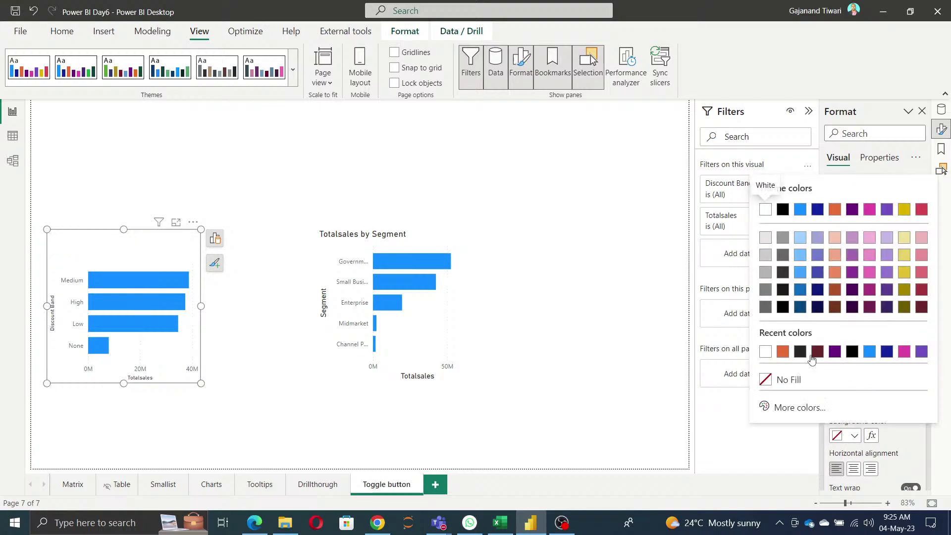
click(782, 351)
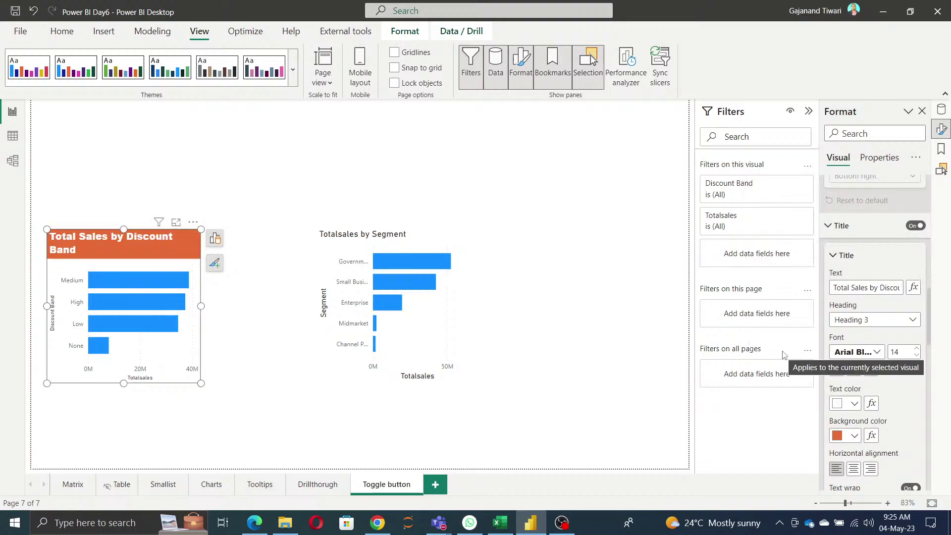
click(917, 356)
click(917, 355)
click(917, 355)
click(917, 355)
click(916, 355)
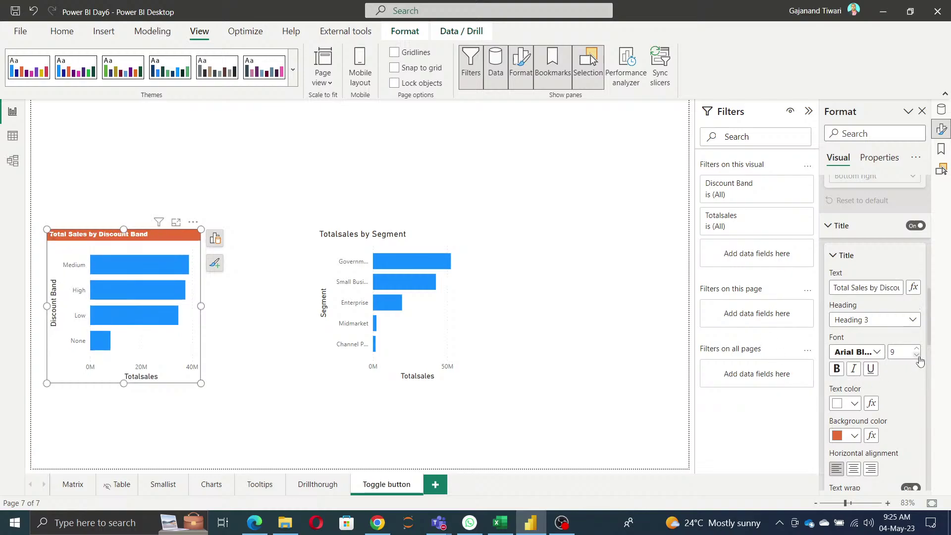
click(917, 349)
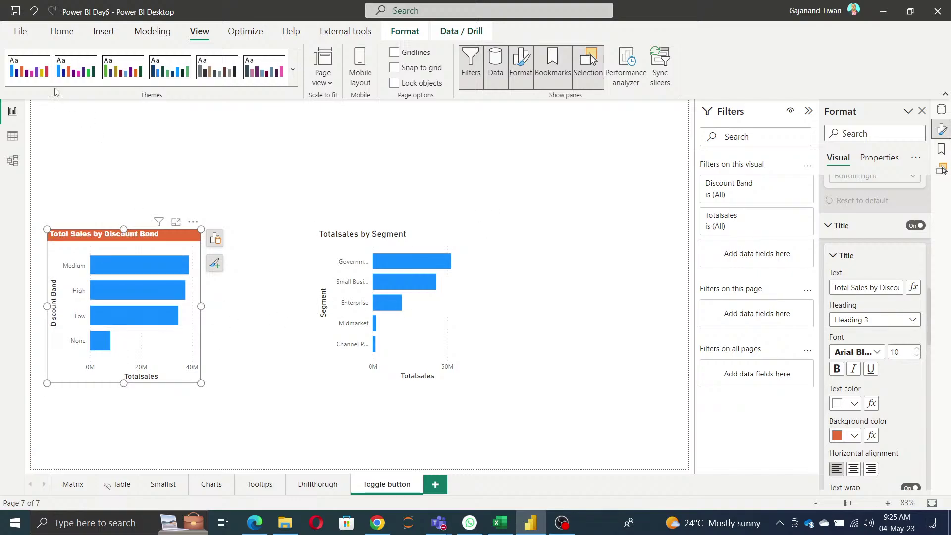
Copy the Discount Band chart's formatting onto the Segment chart with Format Painter and move the Segment chart farther right
click(62, 31)
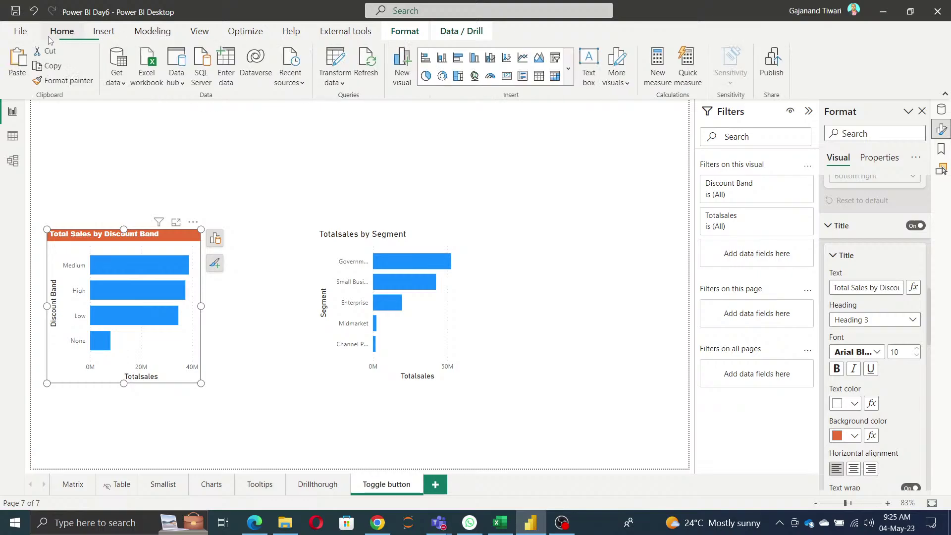
click(63, 82)
click(426, 327)
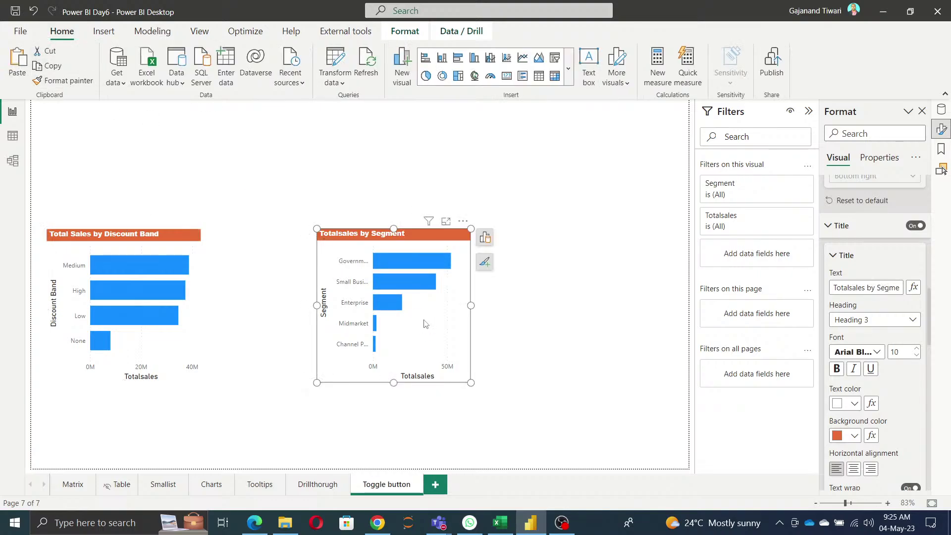
drag(425, 324, 544, 334)
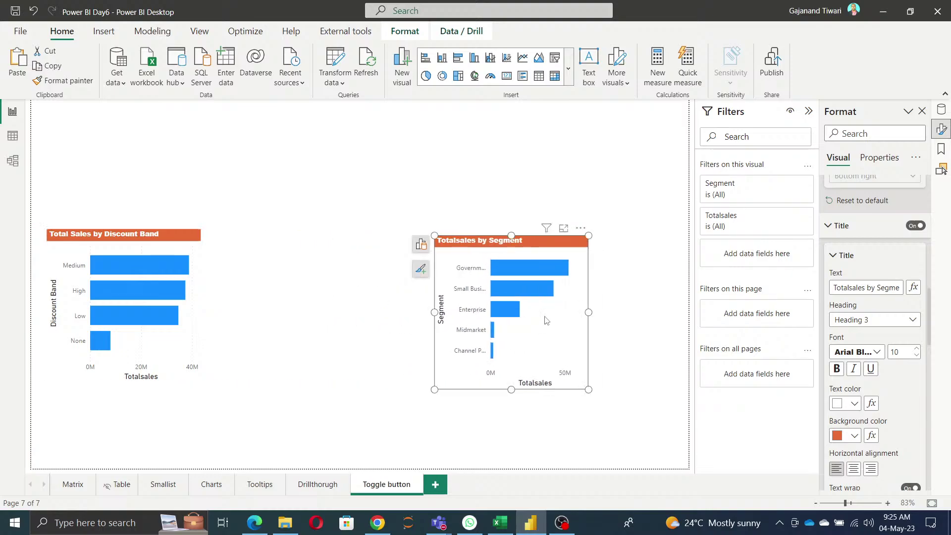
click(349, 175)
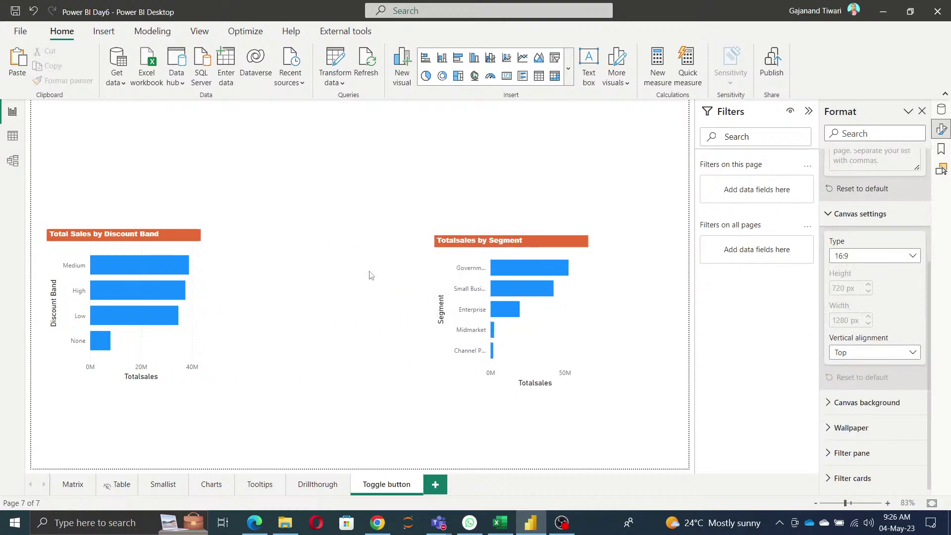
Rename Bookmark 1 as "ON" and Bookmark 2 as "OFF"
click(941, 149)
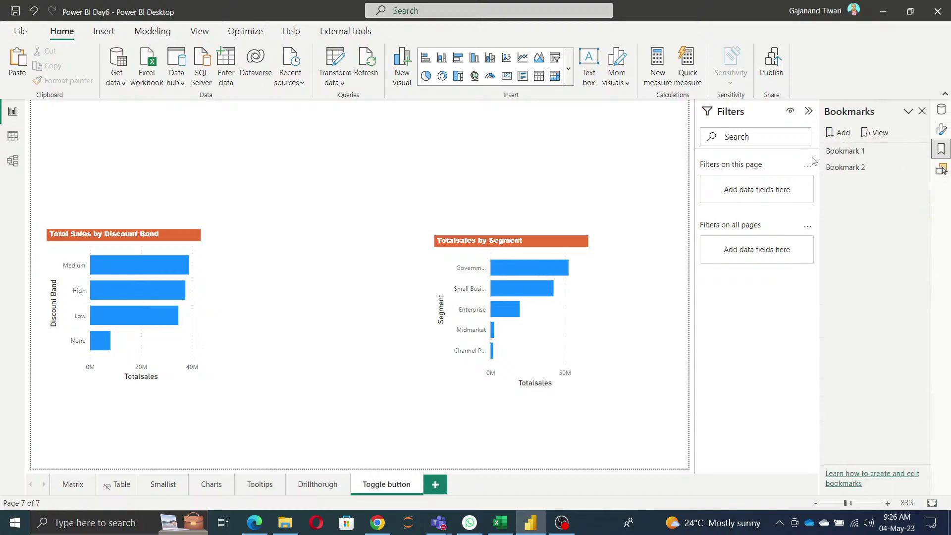
double_click(843, 150)
text(O)
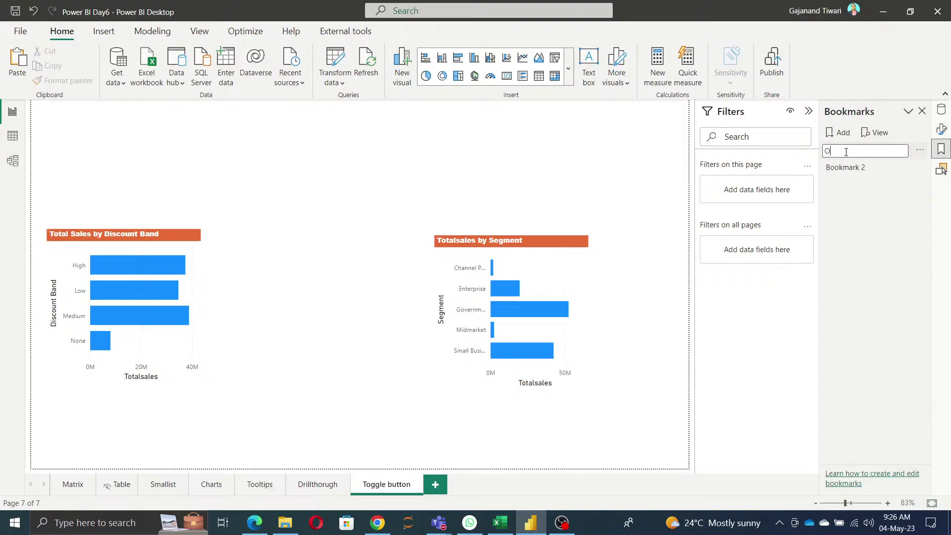
text(N)
double_click(854, 168)
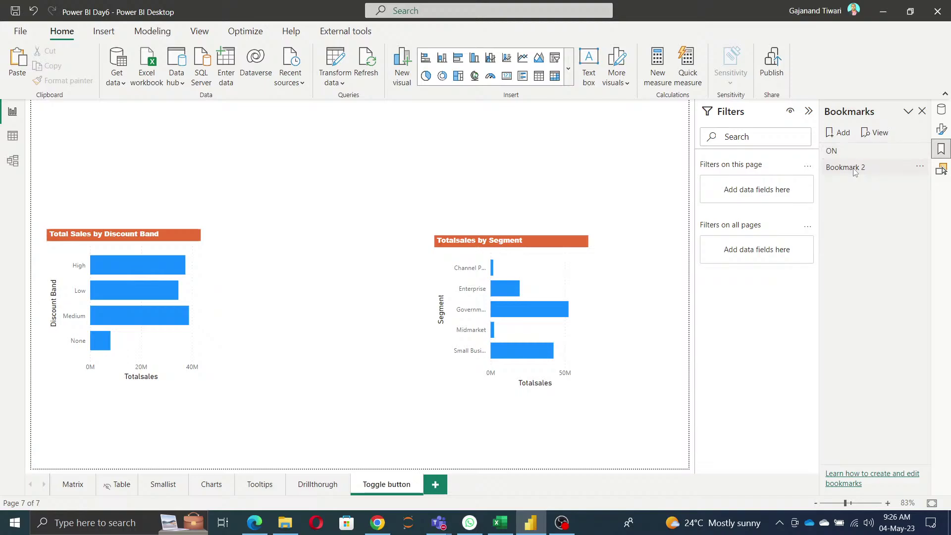
text(O)
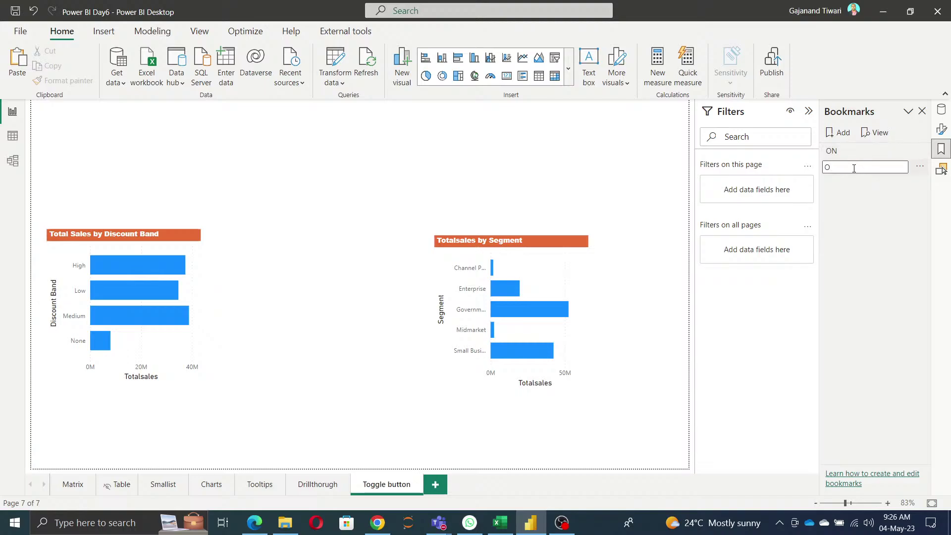
text(FF)
click(873, 237)
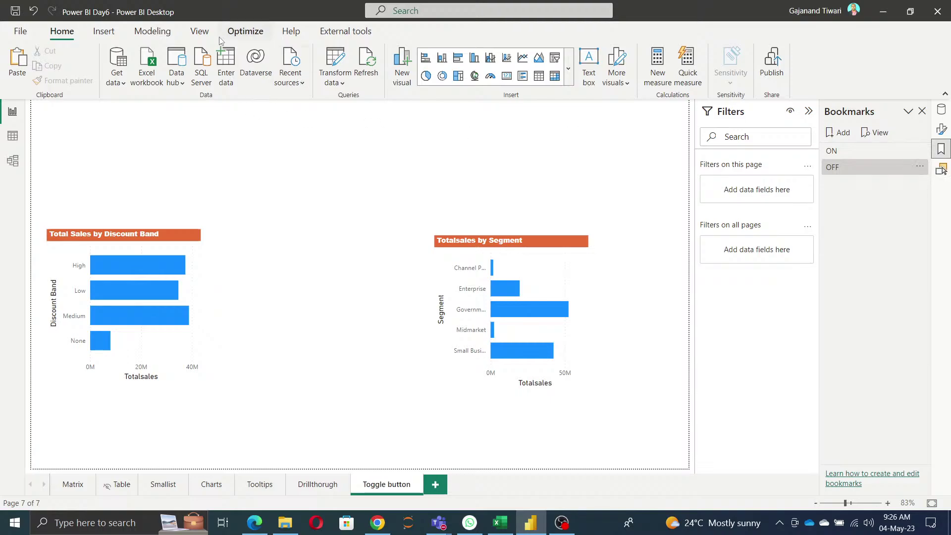
Insert a bookmark navigator and place it centrally above the two bar charts
click(199, 31)
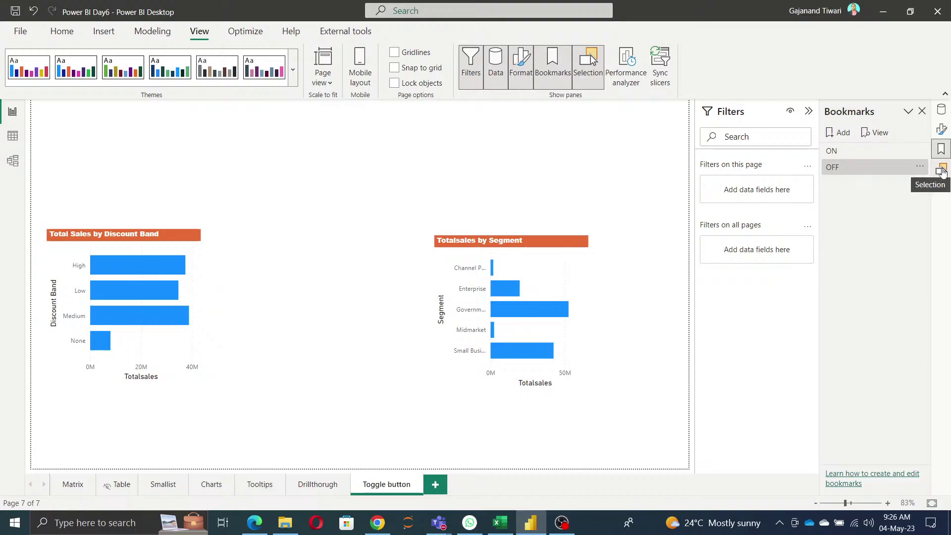
click(98, 32)
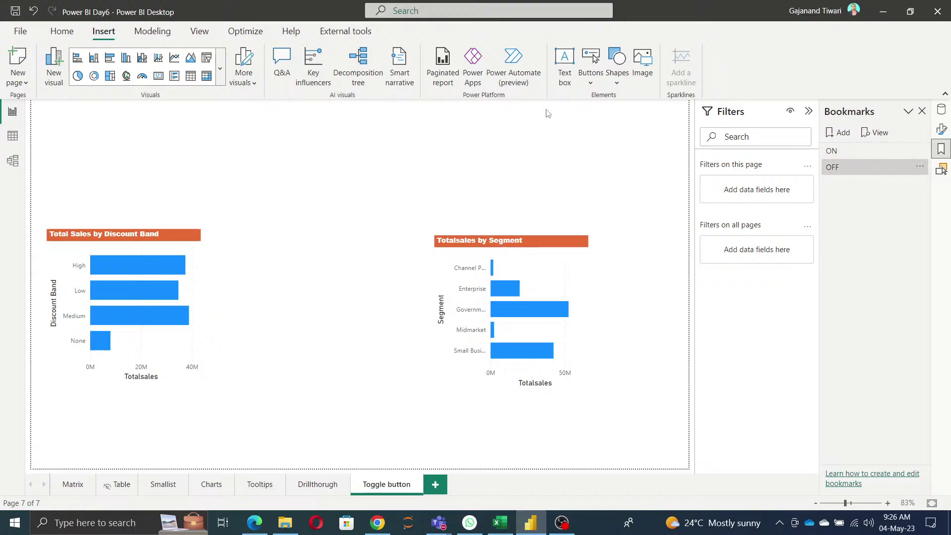
click(592, 62)
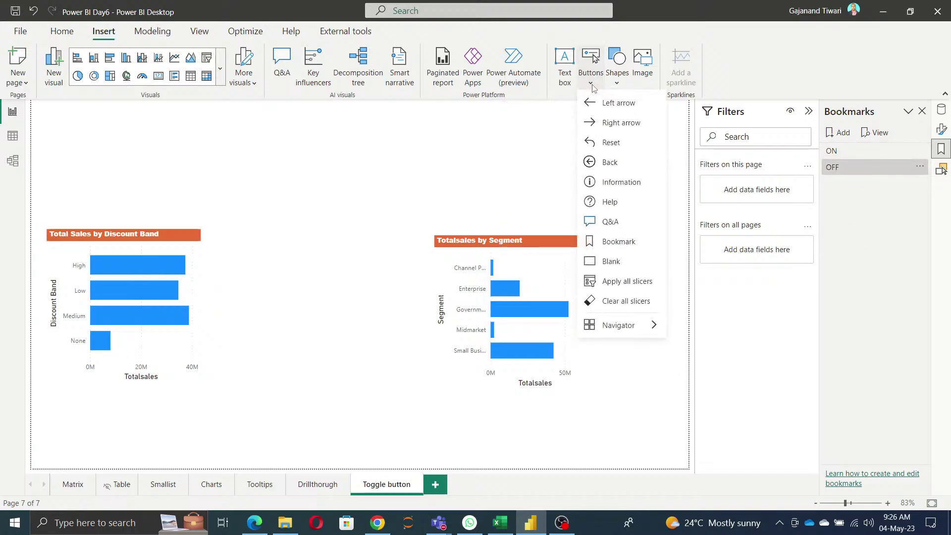
mouse_move(644, 324)
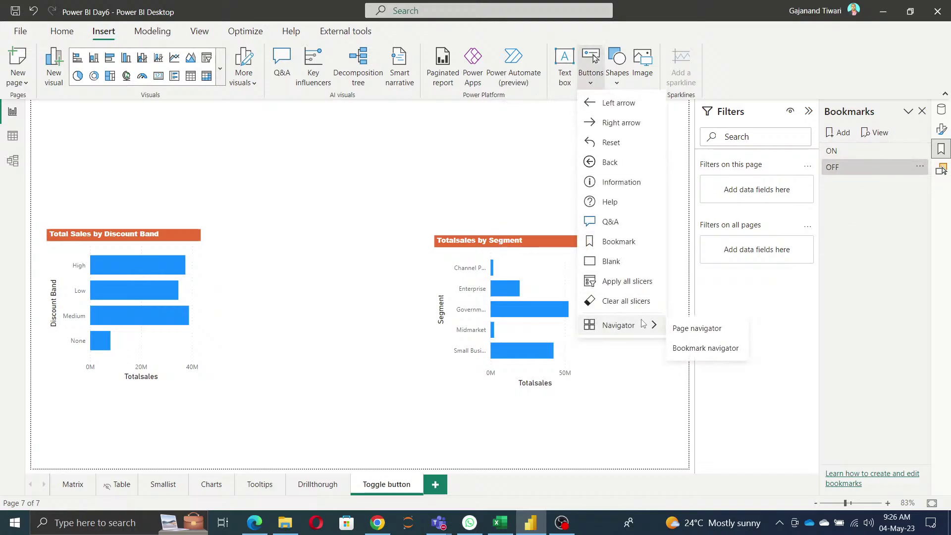
click(705, 349)
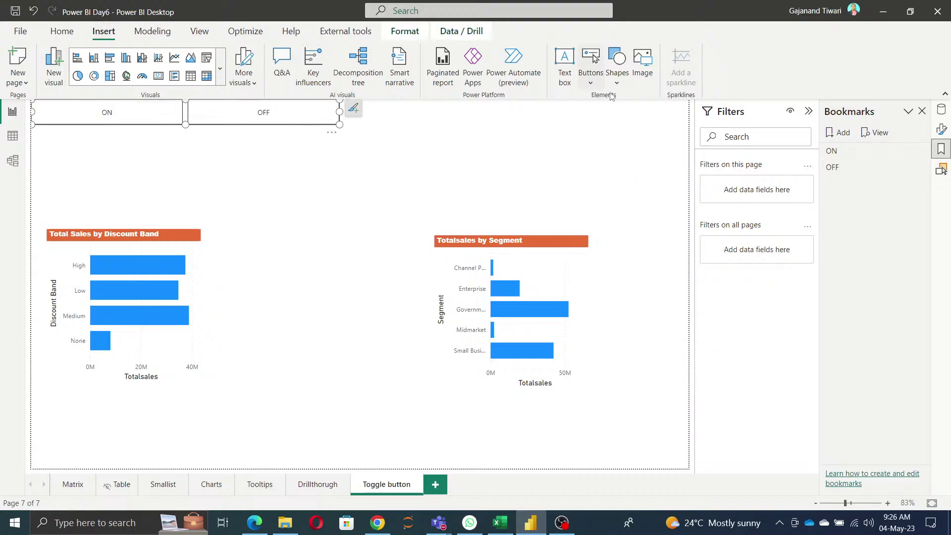
click(592, 67)
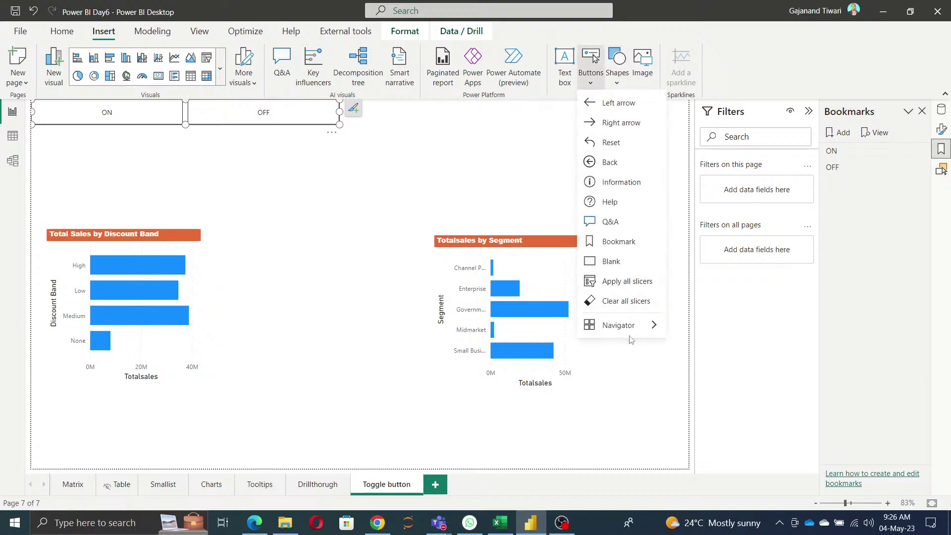
mouse_move(620, 325)
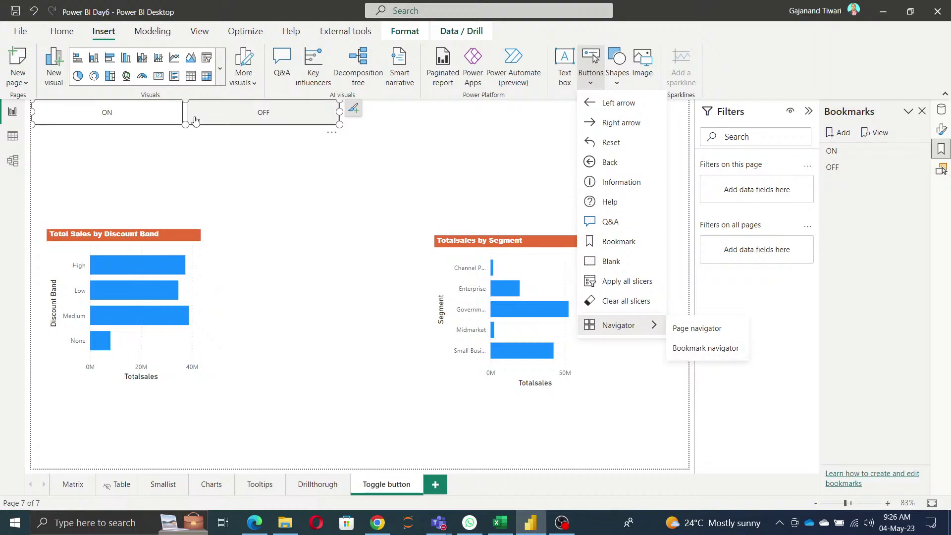
drag(335, 136, 472, 193)
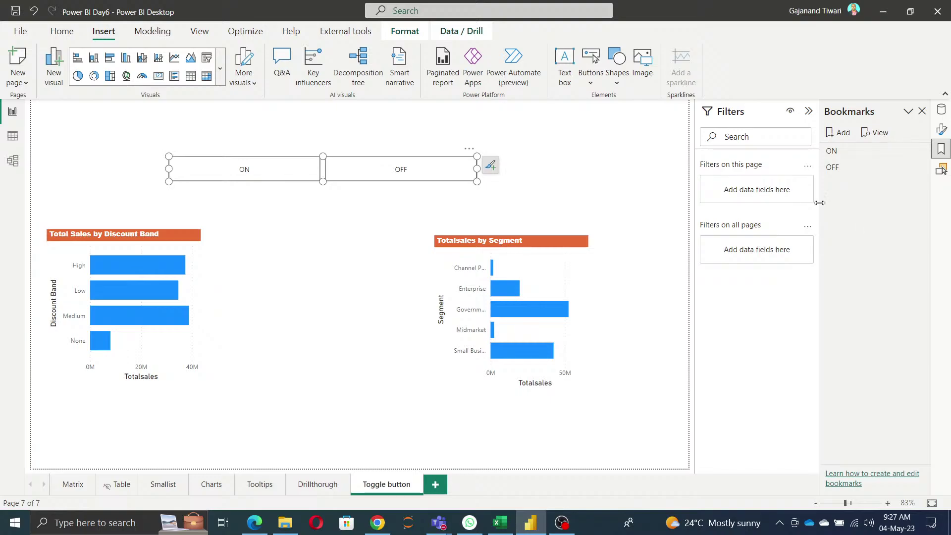
Put the ON bookmark into a new group and name the group "ToggleButton"
click(920, 153)
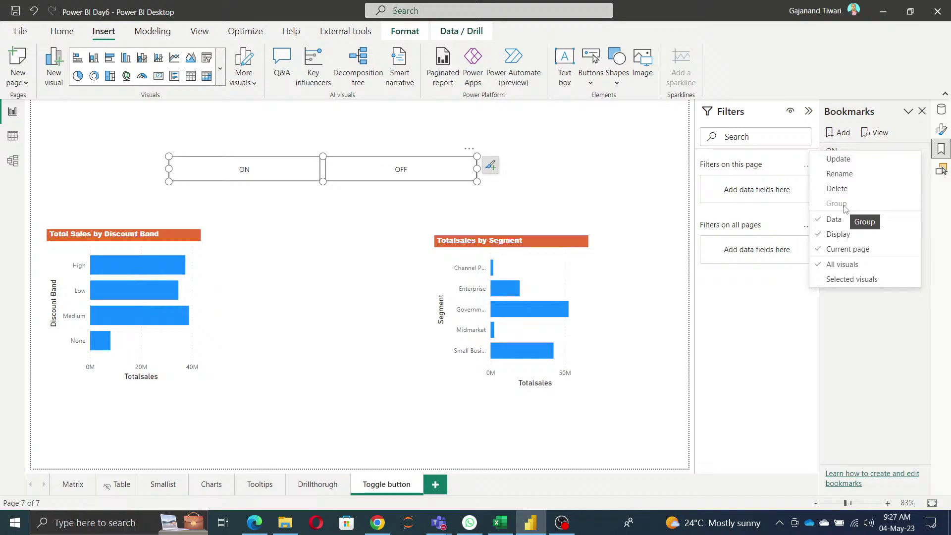
click(901, 357)
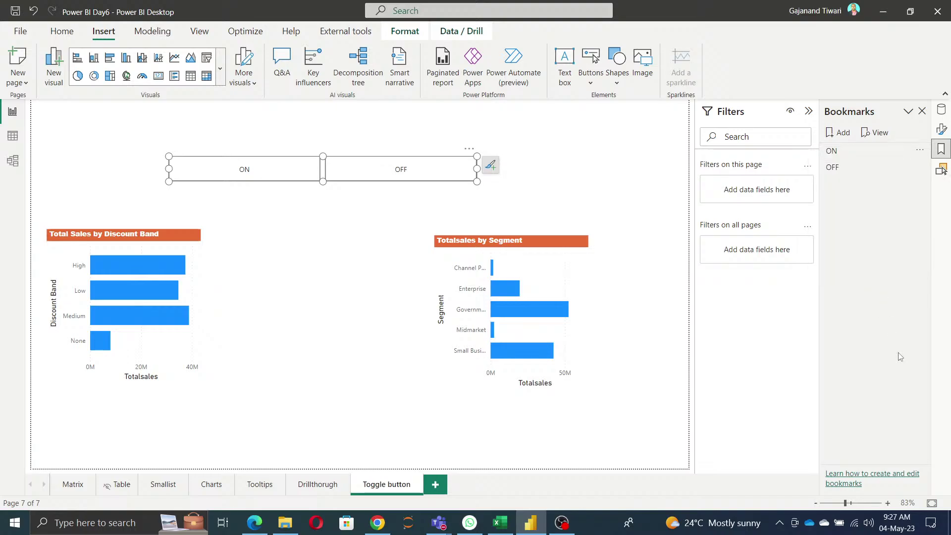
click(832, 152)
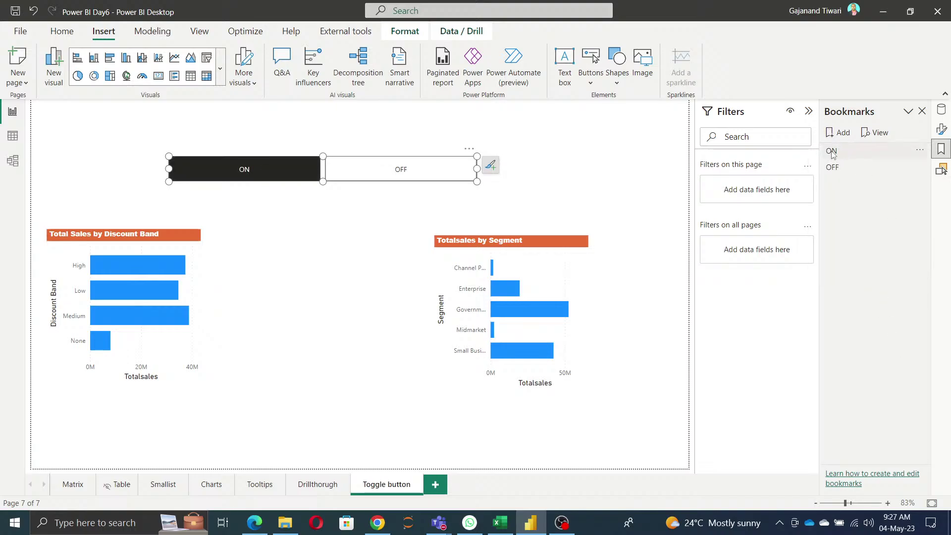
click(920, 151)
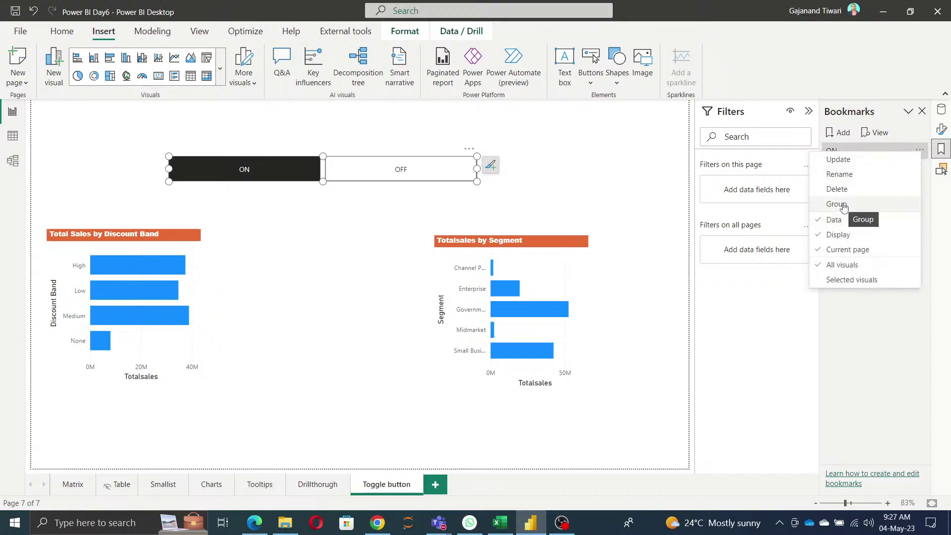
click(844, 205)
double_click(856, 151)
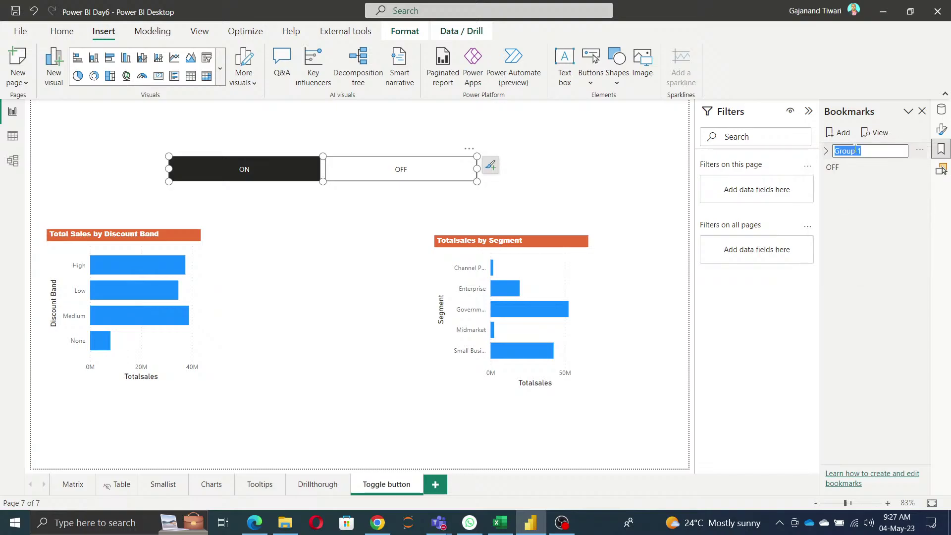
text(Togg)
text(leButton)
click(876, 260)
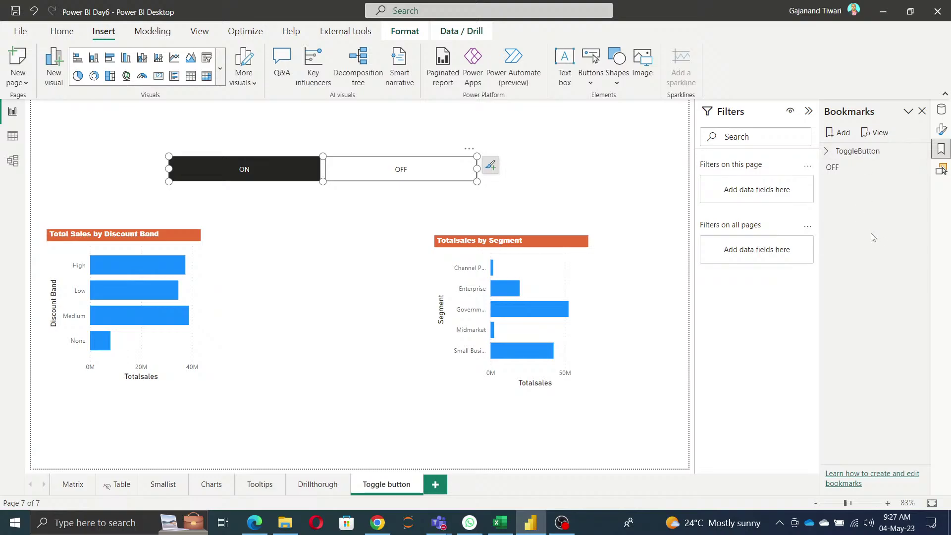
Set the bookmark navigator to use the ToggleButton bookmark group
click(942, 129)
scroll(878, 353, down, 10)
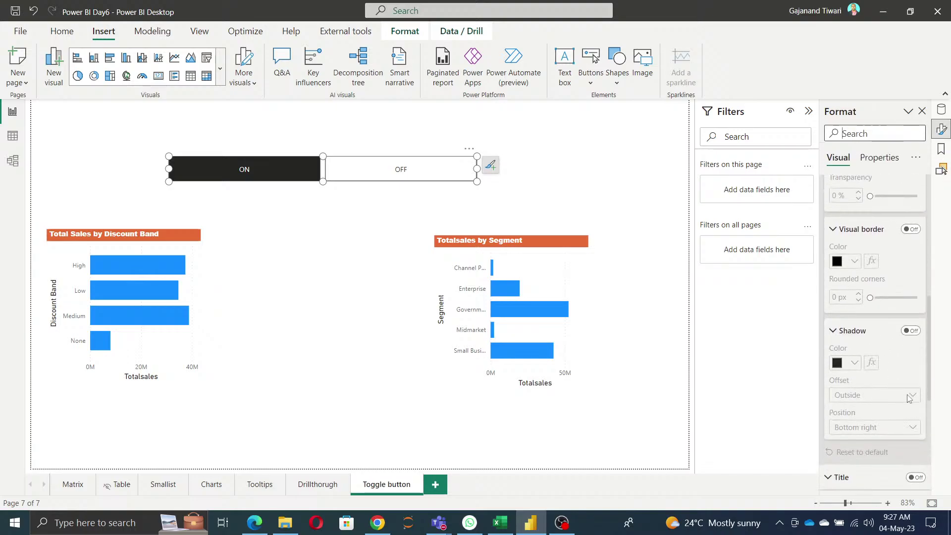
scroll(903, 378, up, 2)
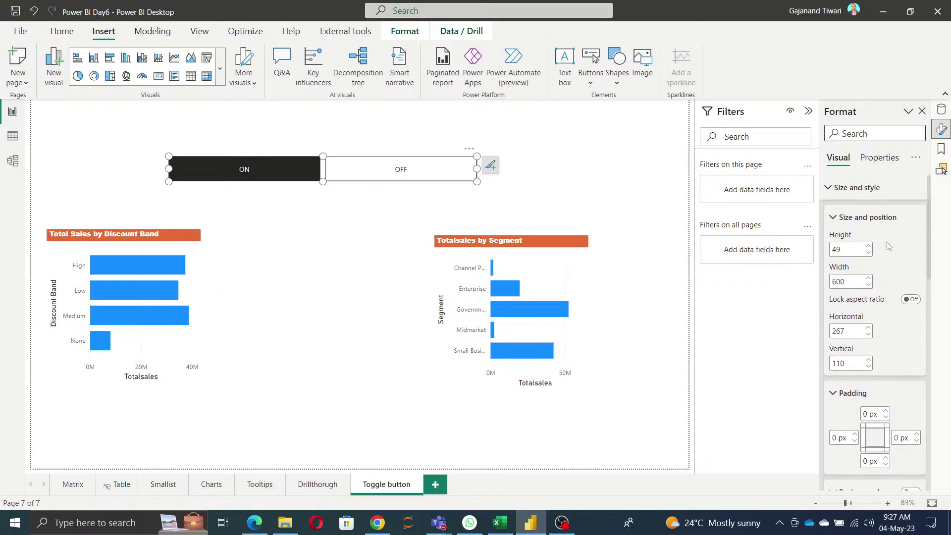
click(829, 188)
click(827, 214)
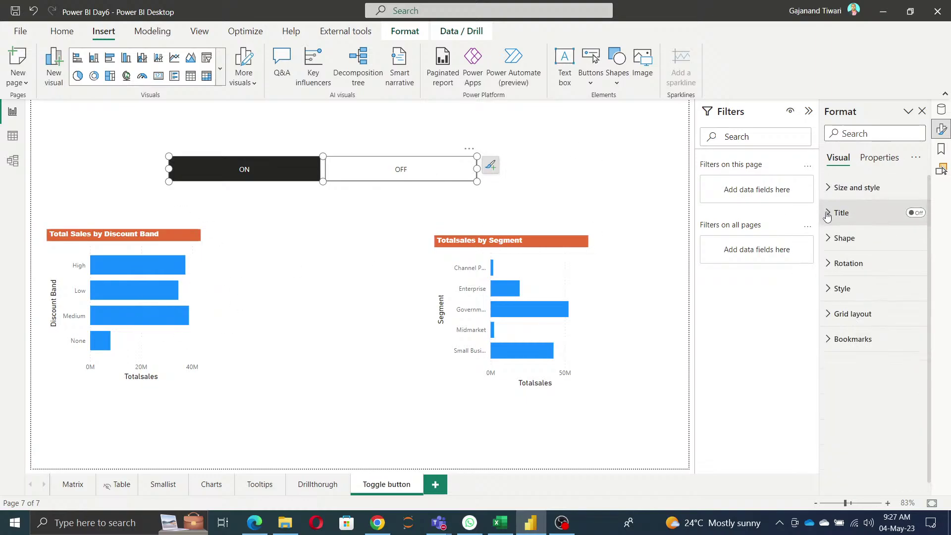
click(828, 340)
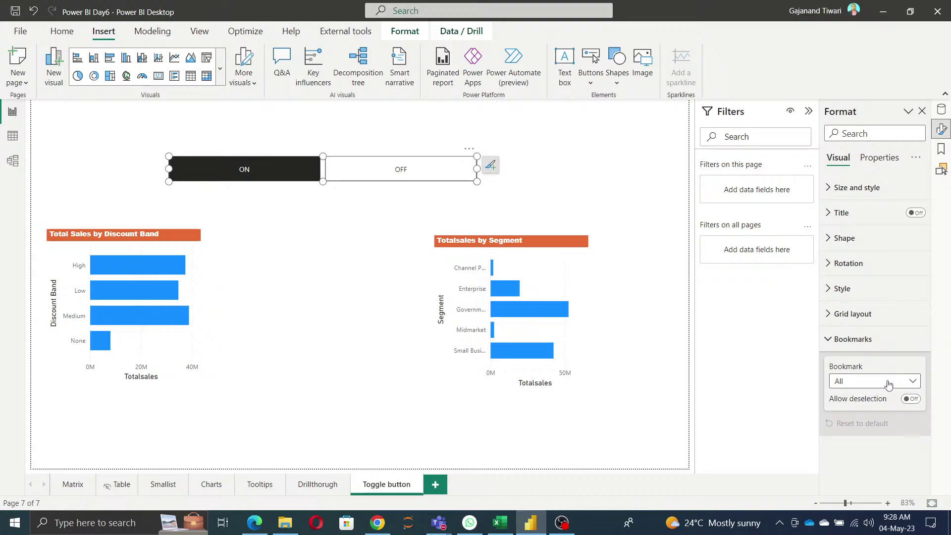
click(888, 382)
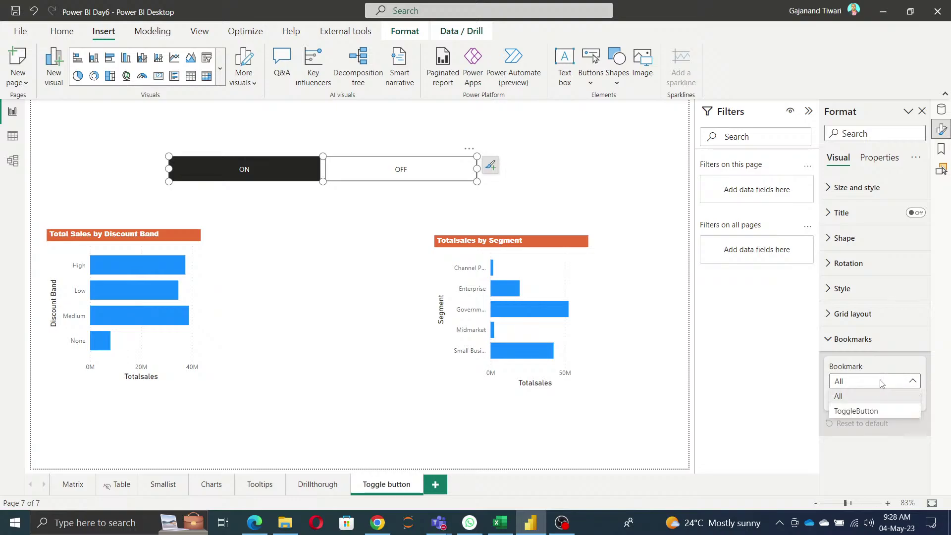
click(852, 413)
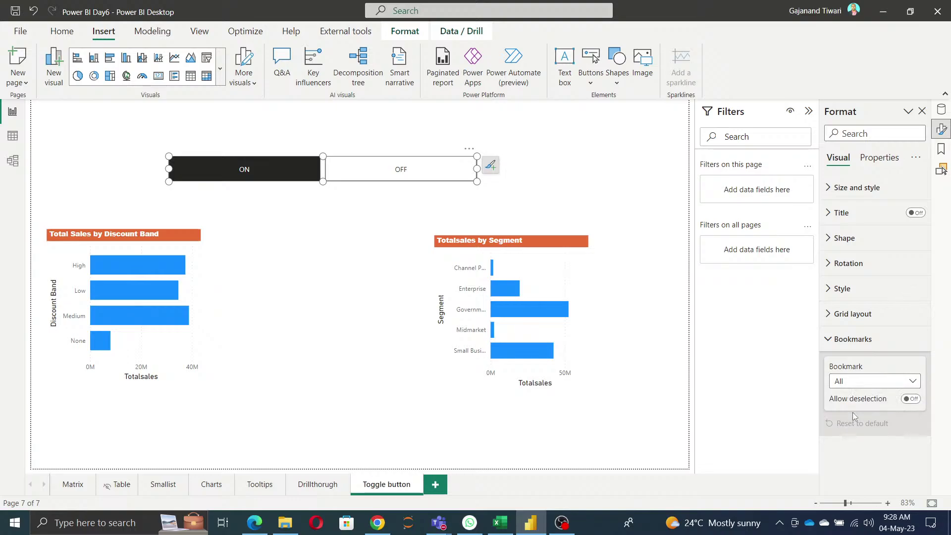
Allow deselection on the bookmark navigator and set it to launch the OFF bookmark on deselection
click(941, 149)
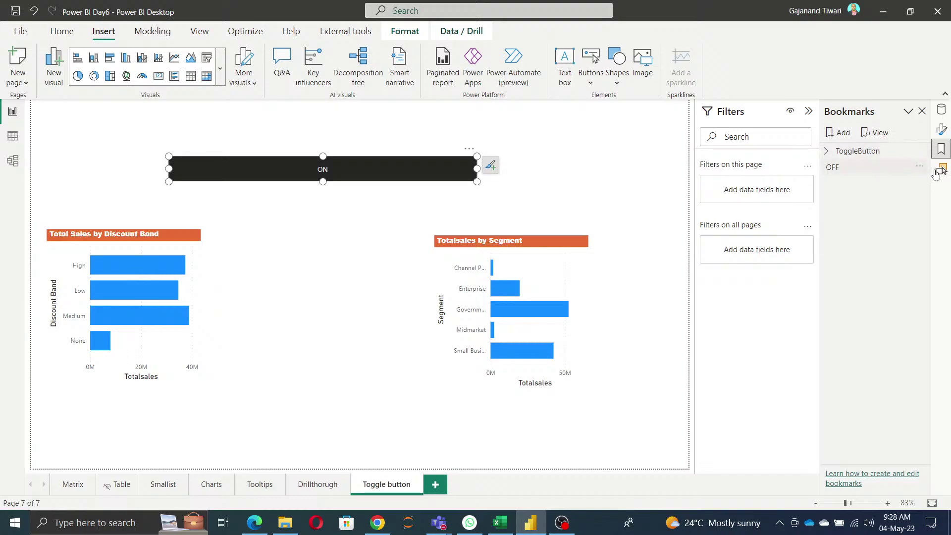
click(942, 169)
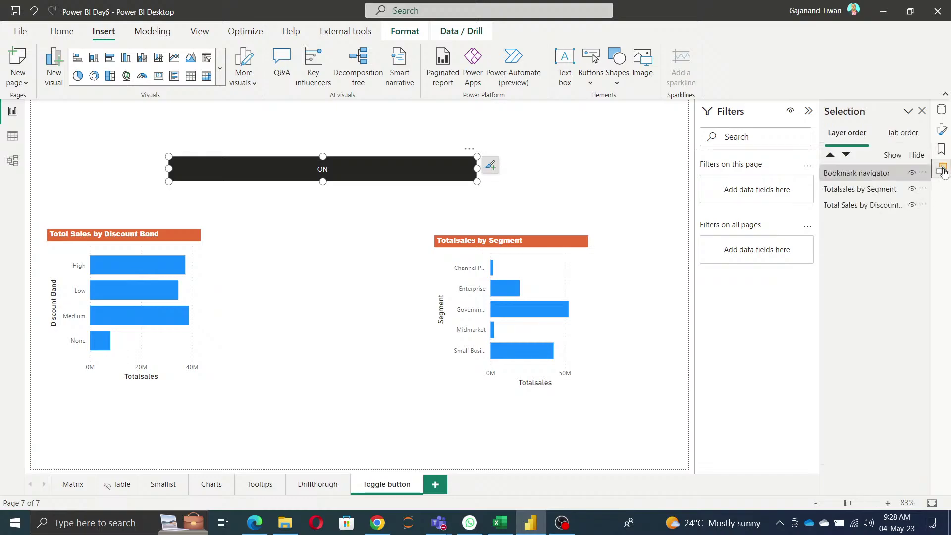
click(941, 130)
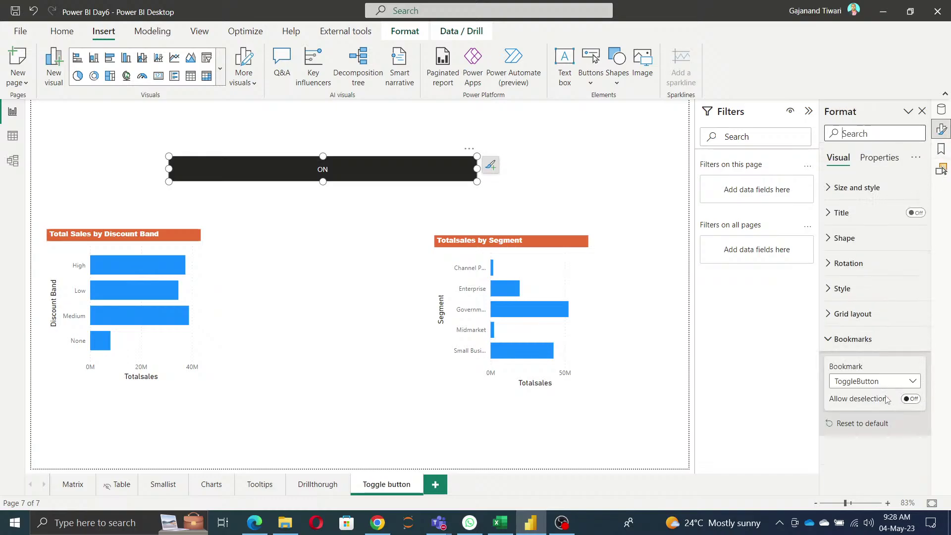
click(918, 400)
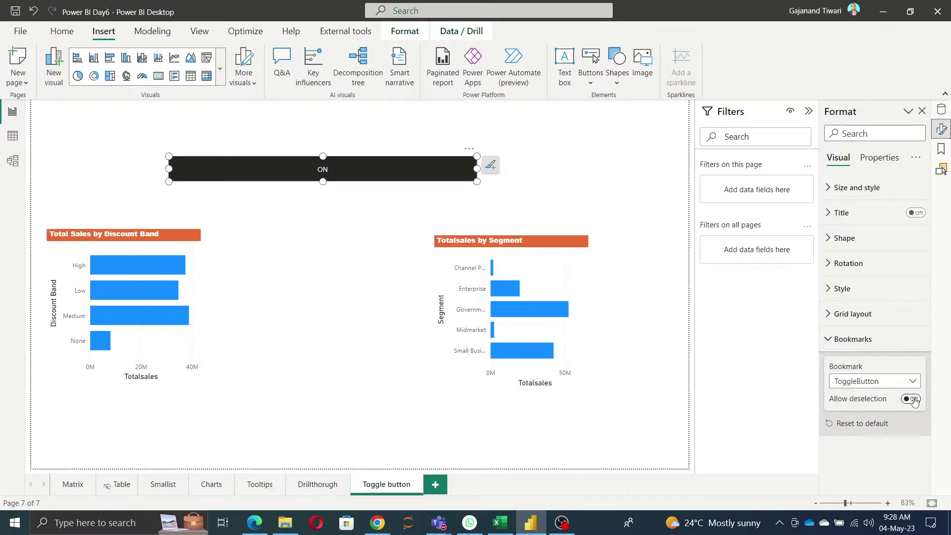
click(897, 434)
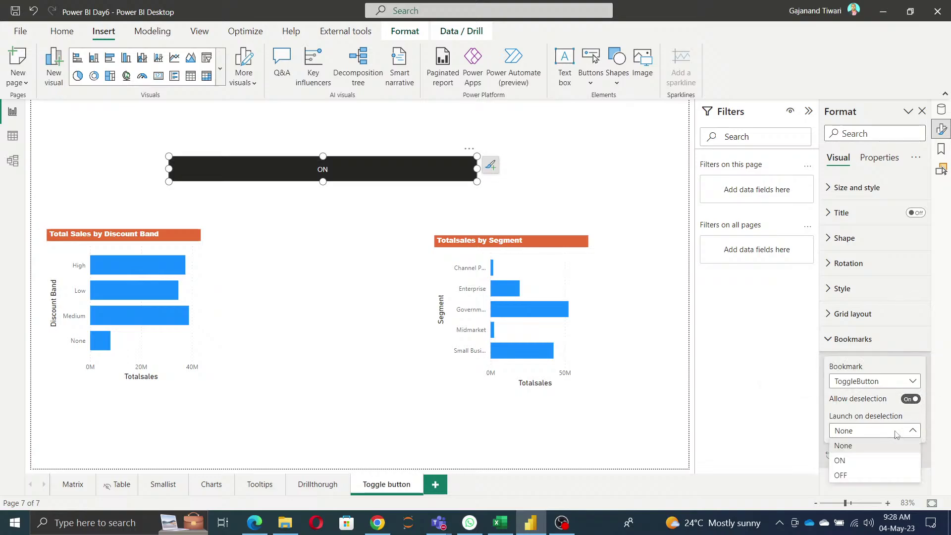
click(864, 476)
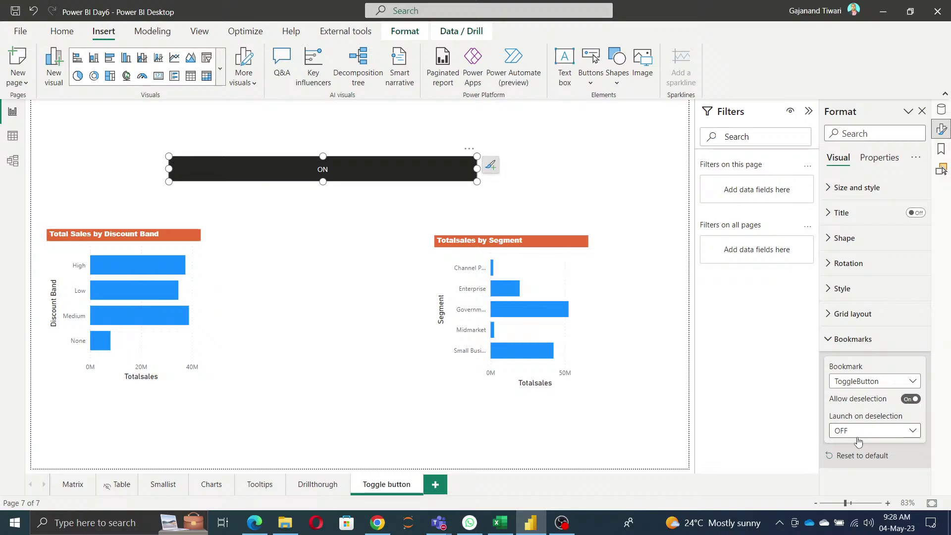
click(601, 178)
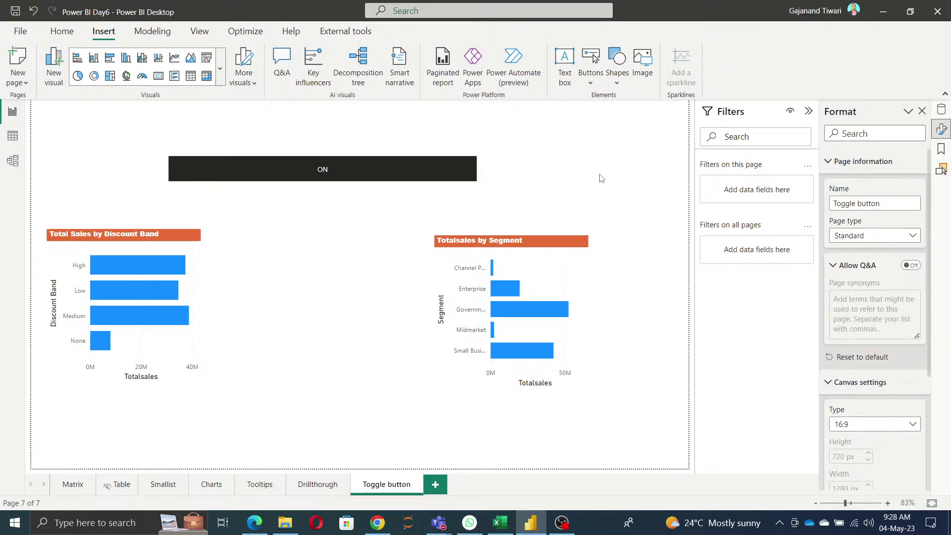
Switch to Microsoft Edge, search Google for "unicode characters circle", and open Compart's Black Large Circle (U+2B24) page
mouse_move(256, 527)
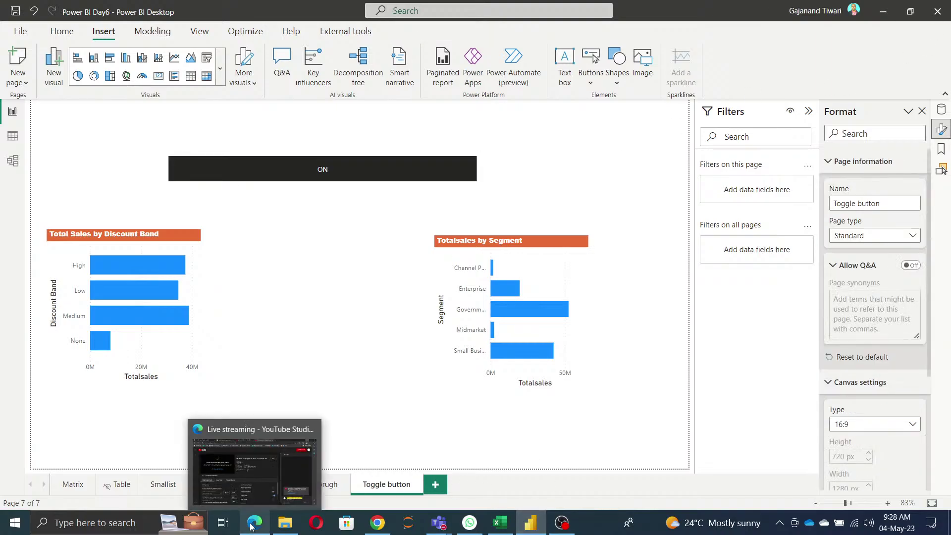
click(268, 476)
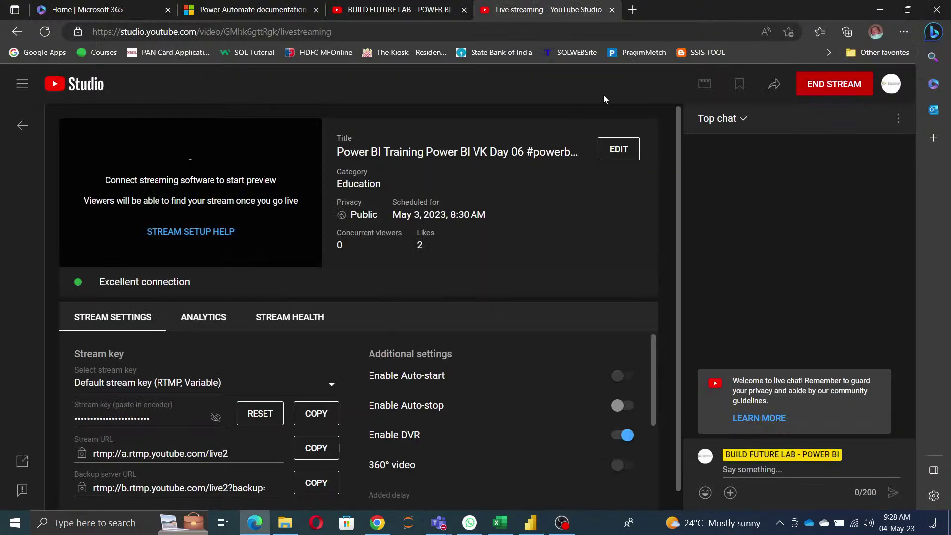
click(633, 11)
text(google.com)
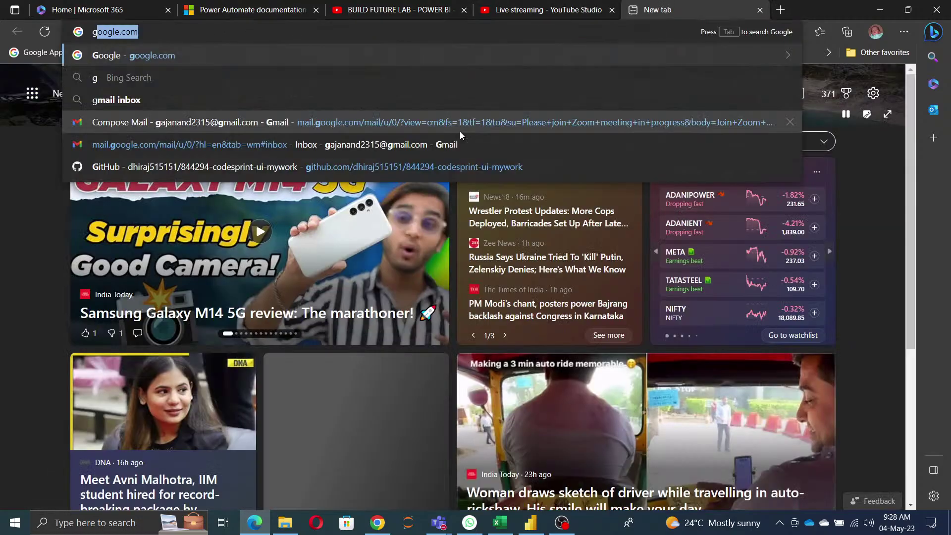
key(Return)
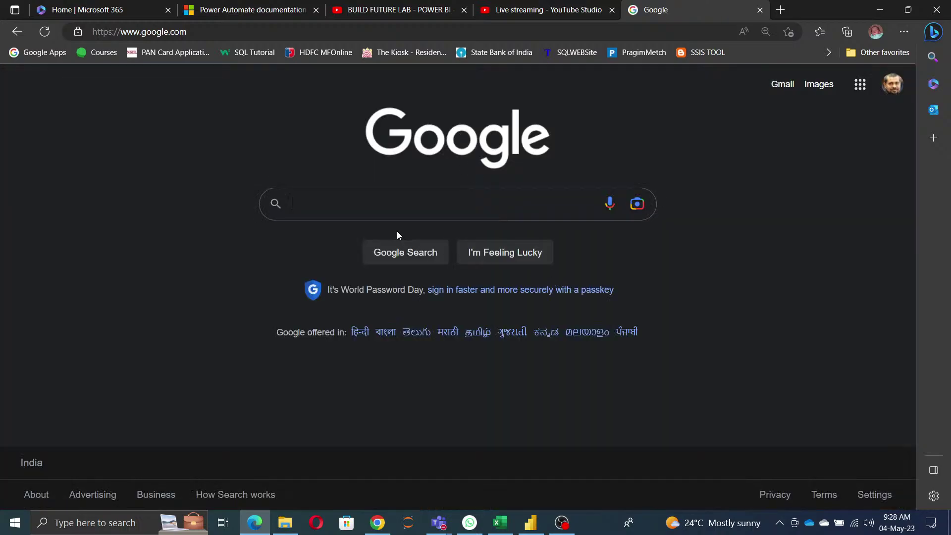
text(un)
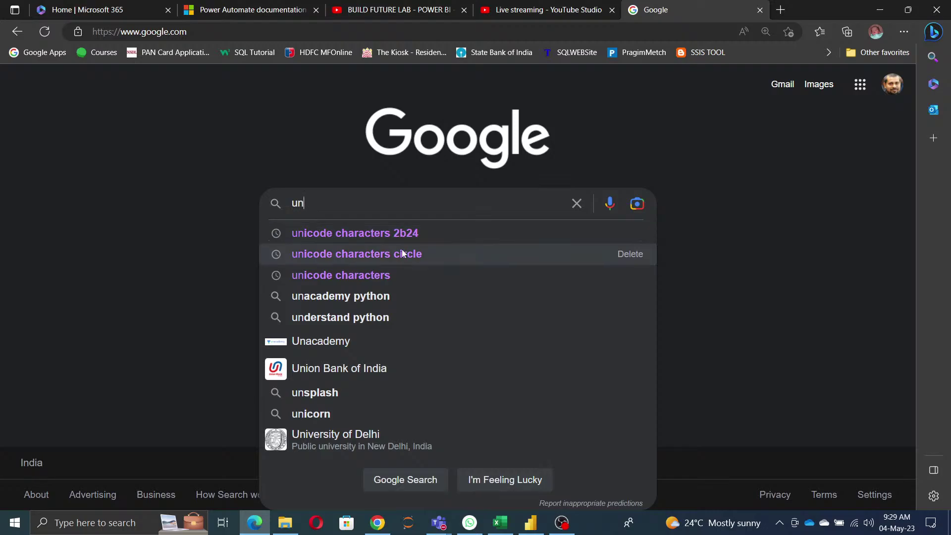
click(401, 254)
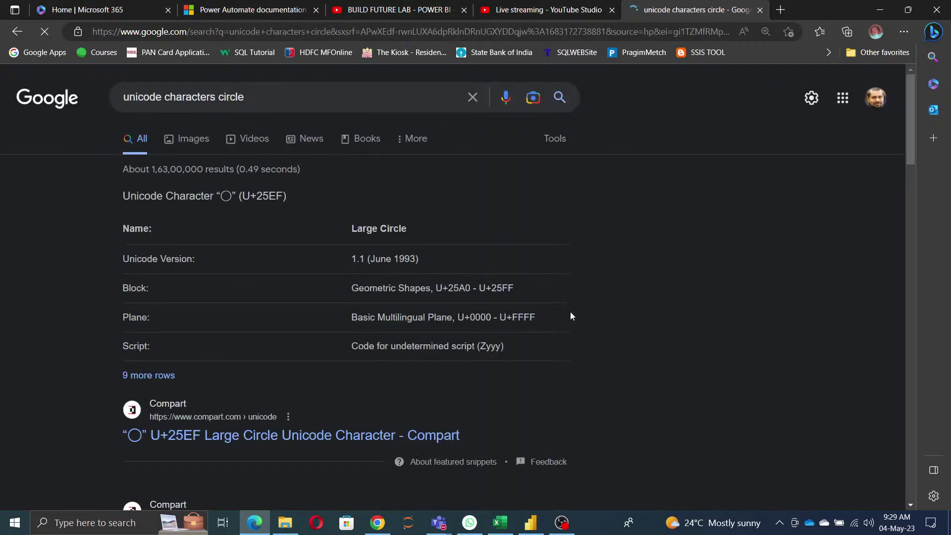
scroll(607, 377, down, 4)
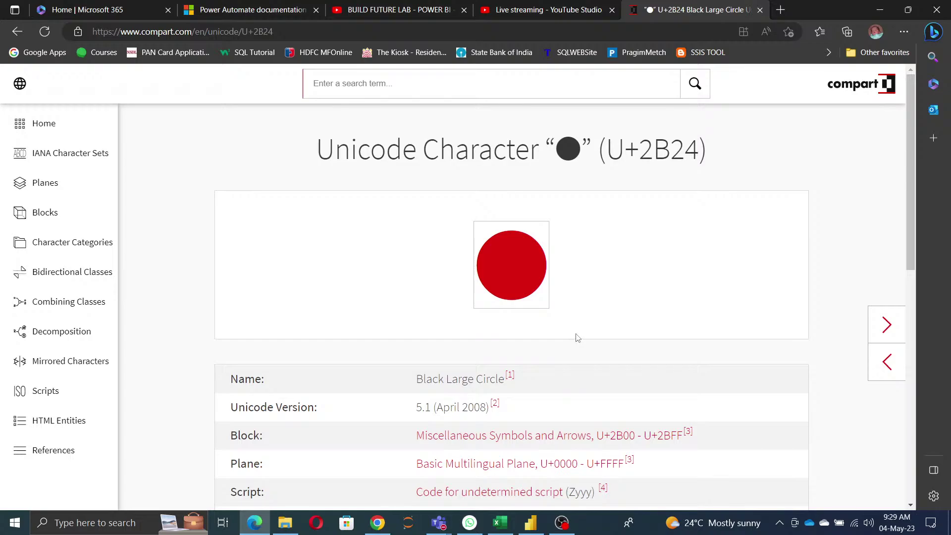
Copy the U+2B24 page's web address and switch to the Power BI training folder in File Explorer
click(311, 35)
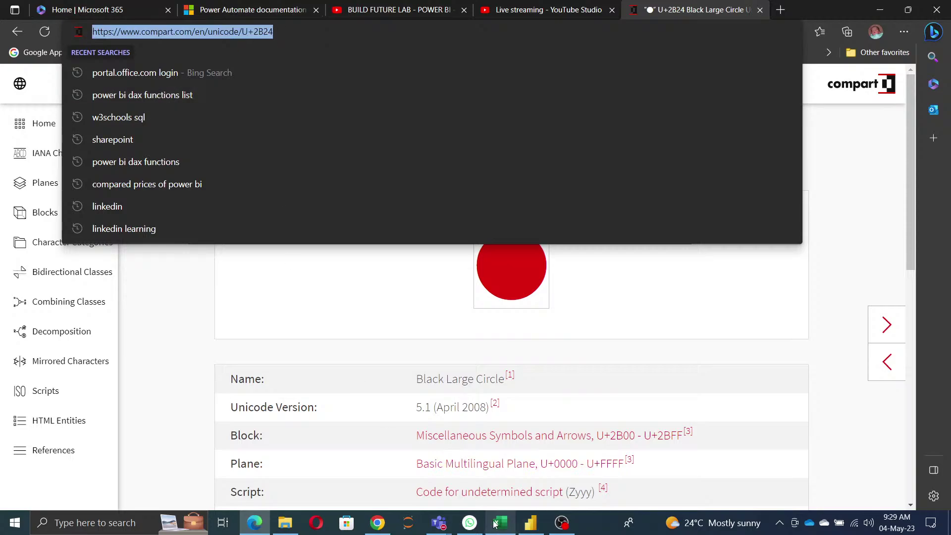
click(469, 524)
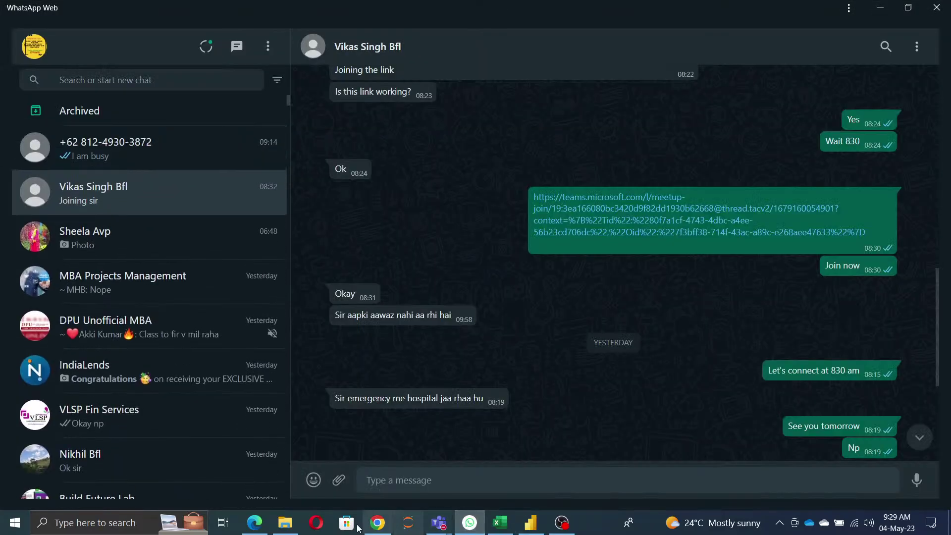
mouse_move(285, 523)
click(299, 485)
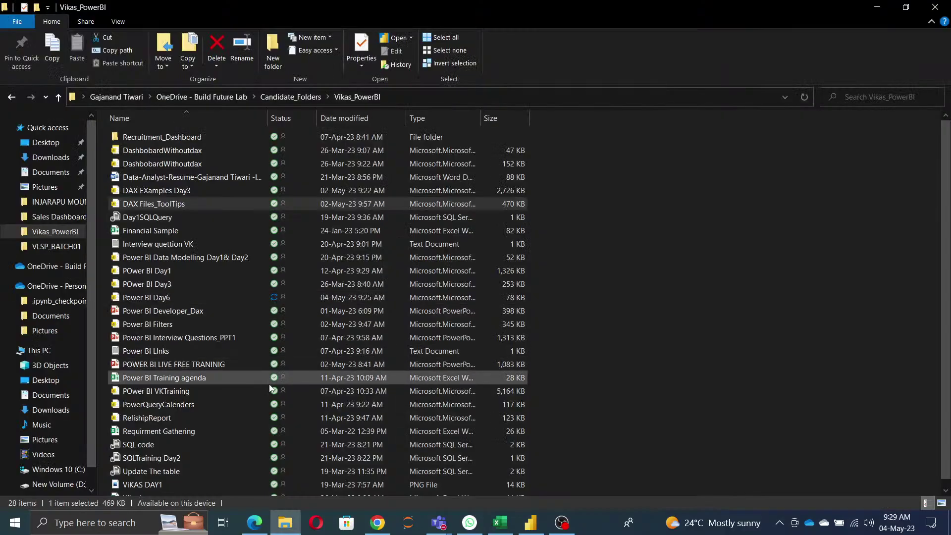
scroll(231, 420, down, 1)
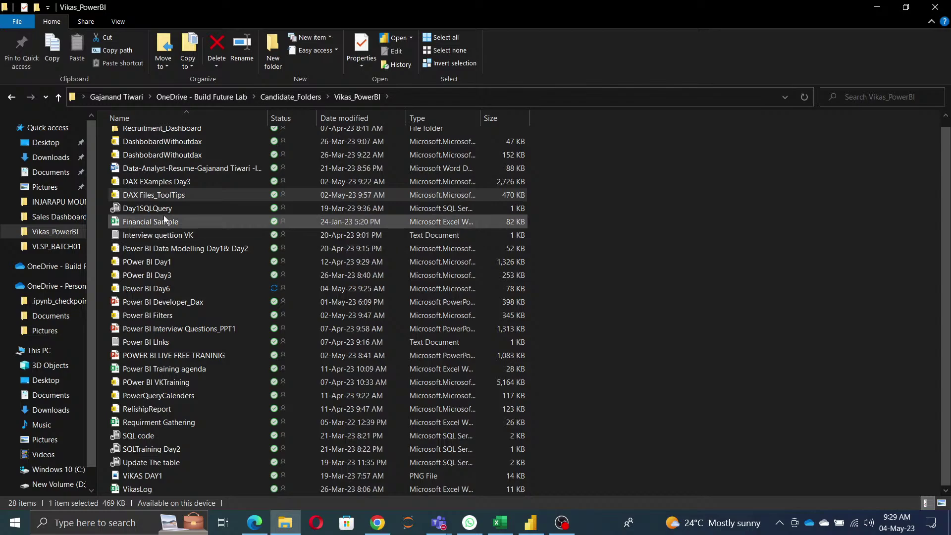
scroll(184, 204, up, 1)
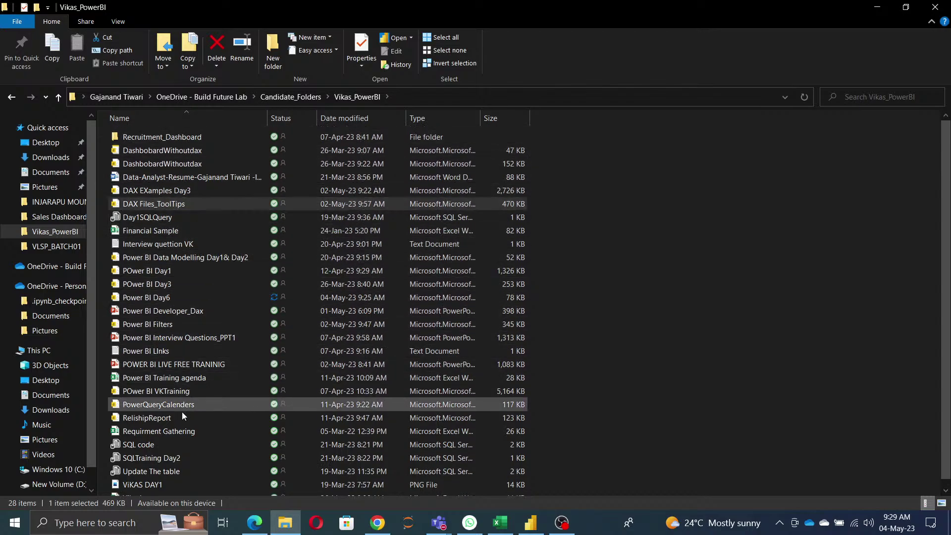
scroll(173, 435, down, 1)
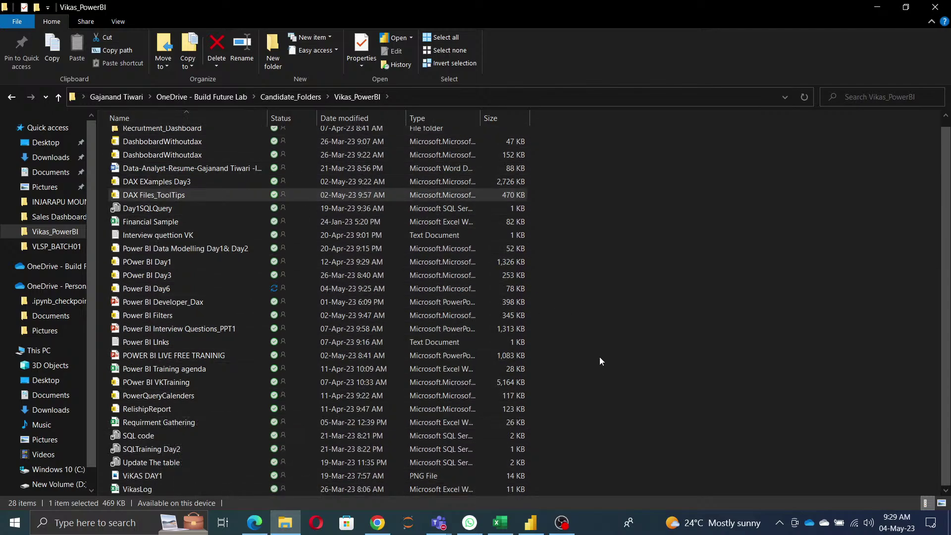
scroll(603, 359, up, 1)
Create a new text document in the folder and name it "Importlinks"
click(628, 317)
right_click(629, 317)
mouse_move(709, 294)
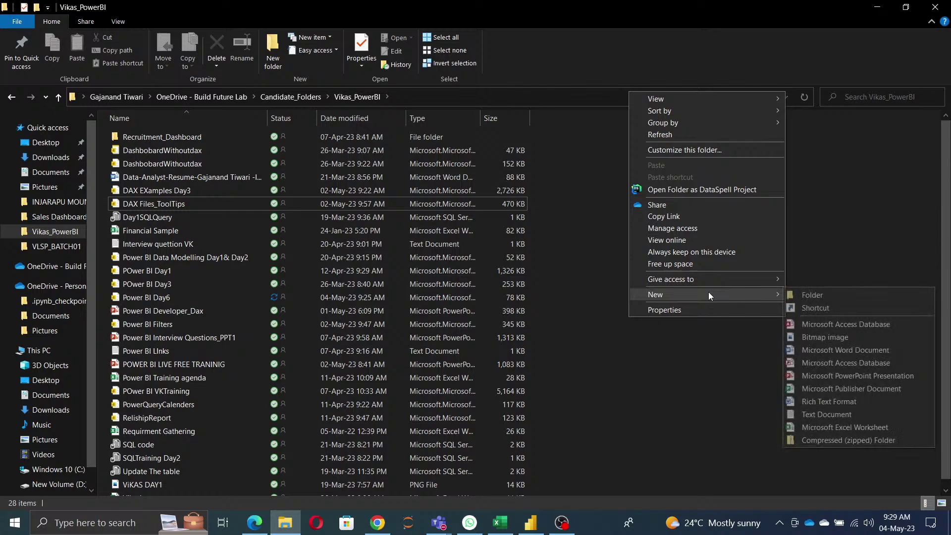
click(834, 419)
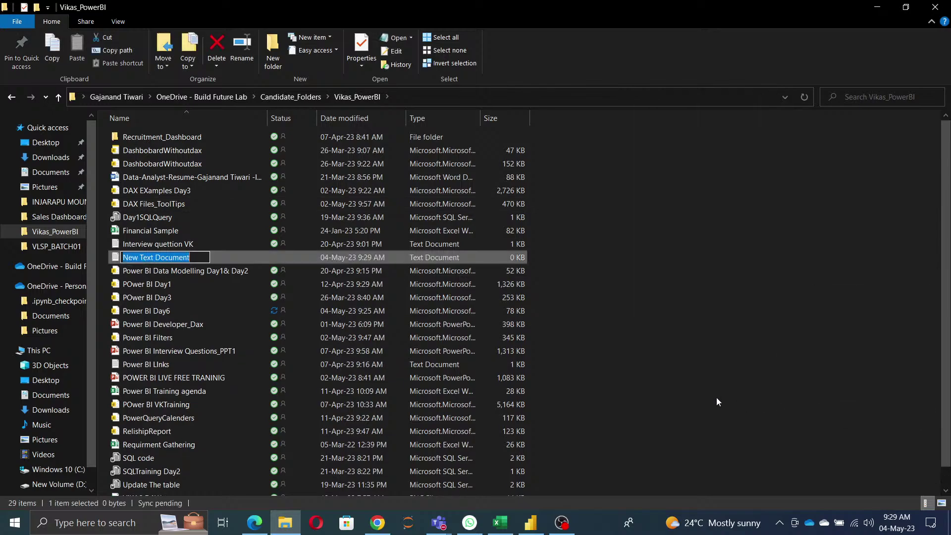
text(Import)
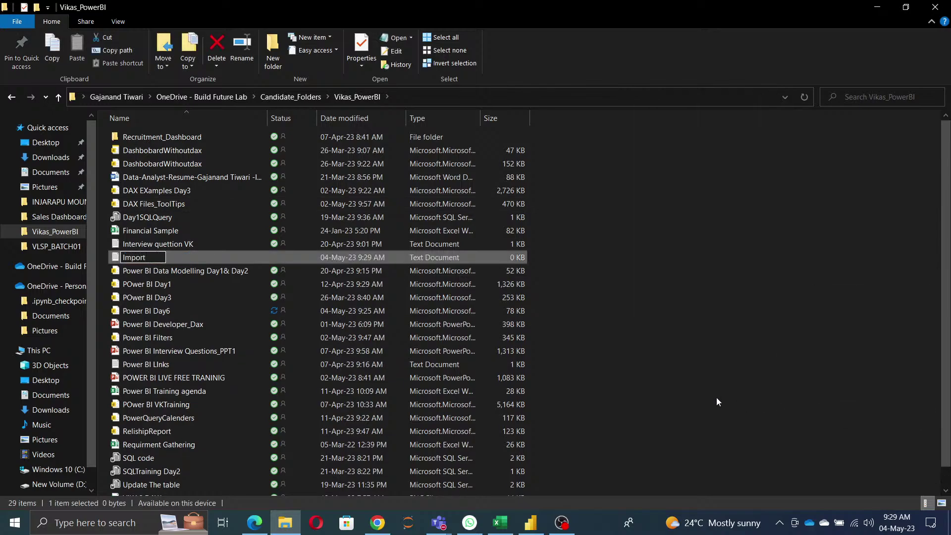
text(links)
click(737, 347)
double_click(159, 240)
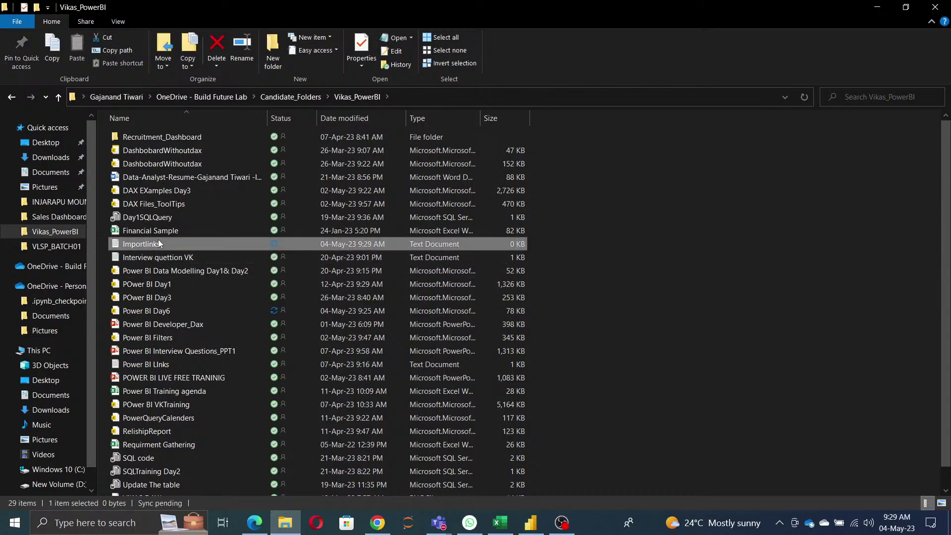
text(https://www.compart.com/en/unicode/U+2B24)
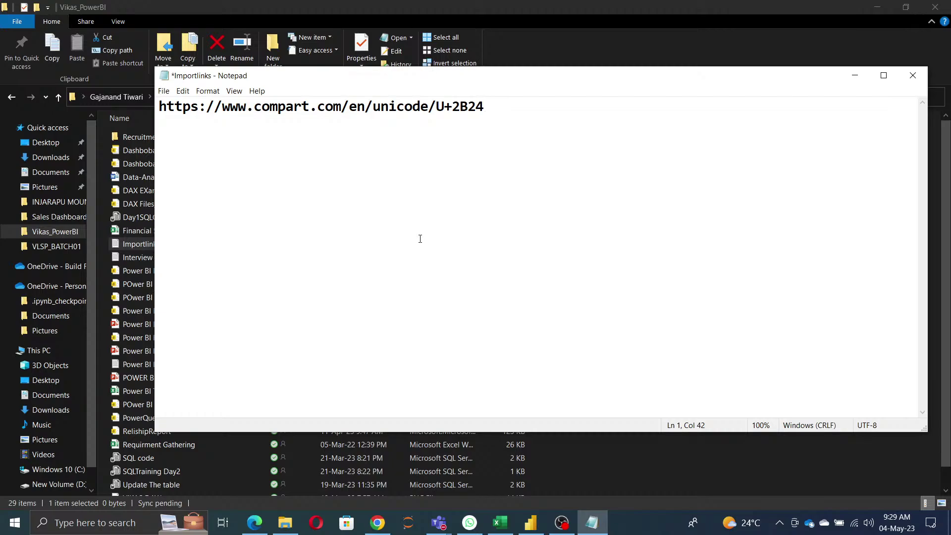
key(ctrl+s)
click(913, 75)
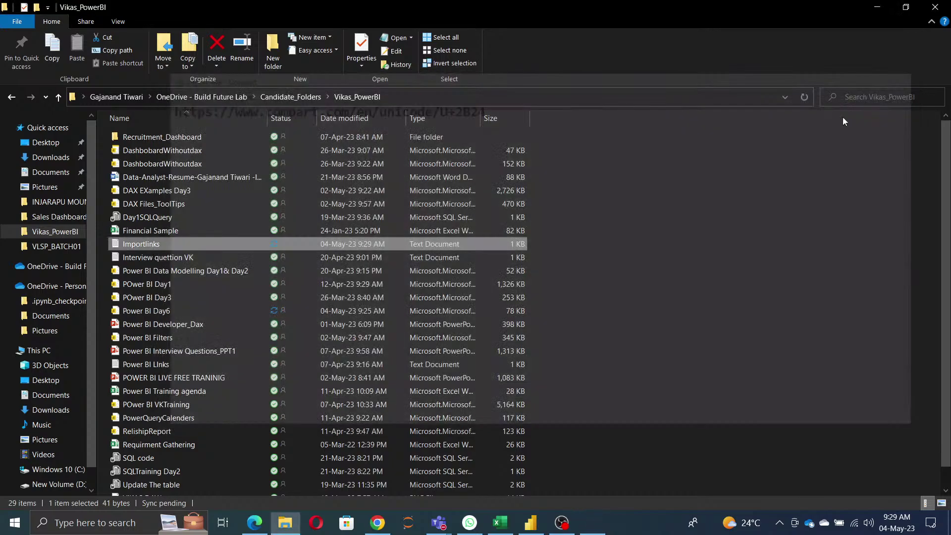
click(873, 10)
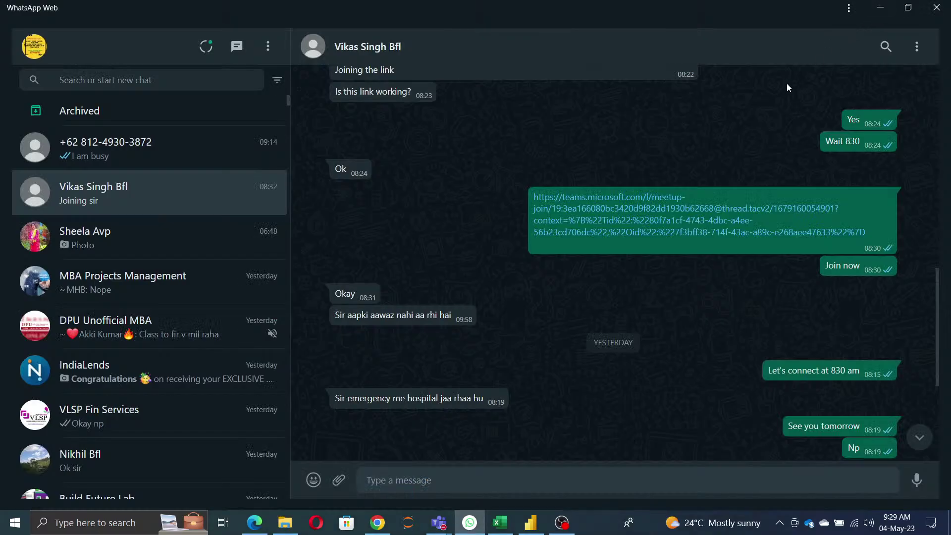
Return to the Unicode page in Microsoft Edge and copy the black large circle character from its heading
click(379, 519)
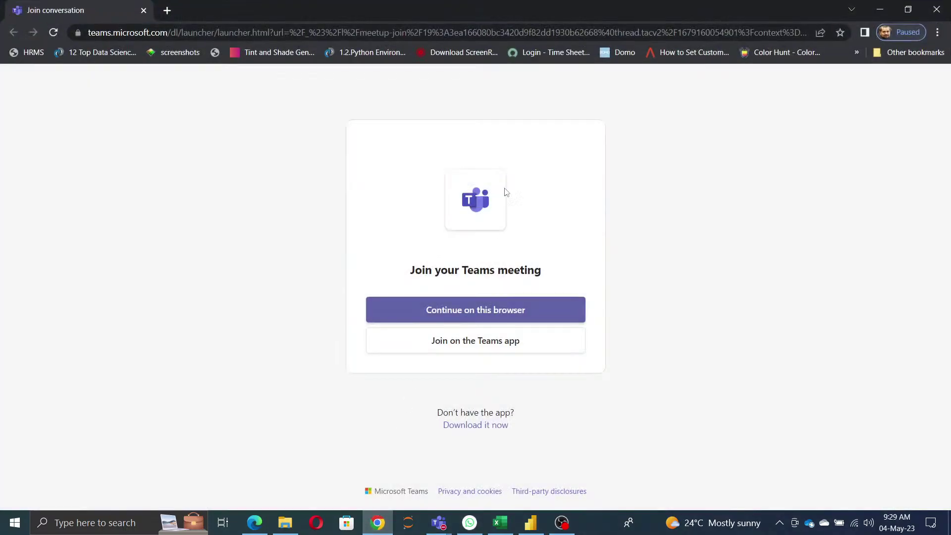
click(942, 9)
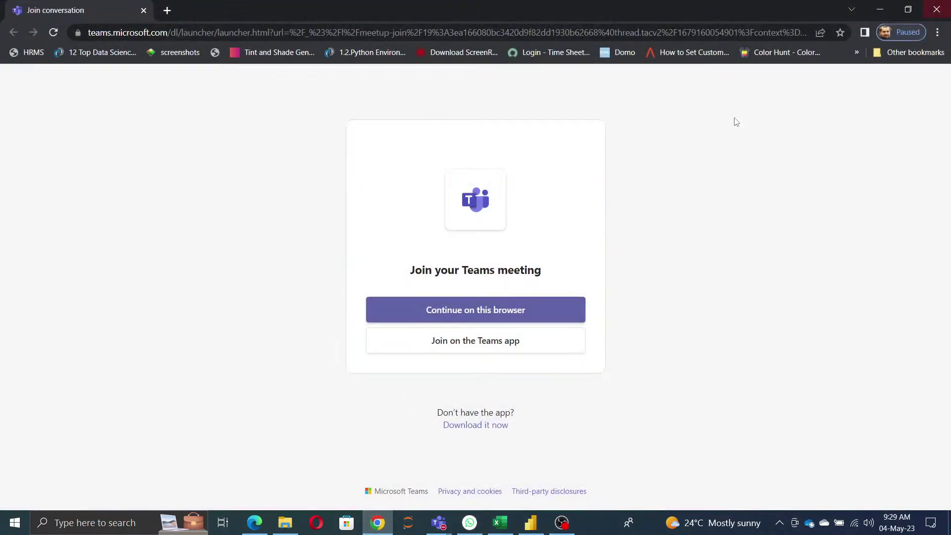
click(256, 525)
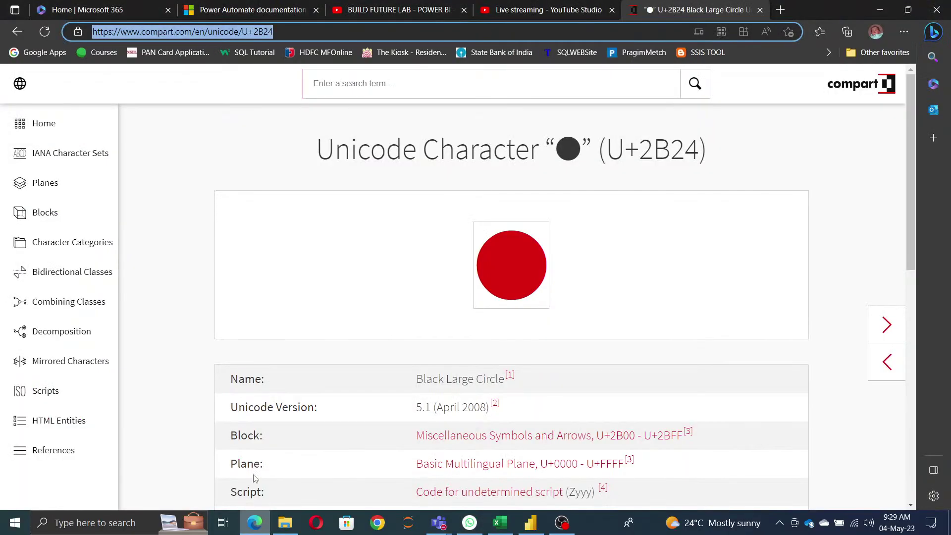
drag(559, 145, 578, 148)
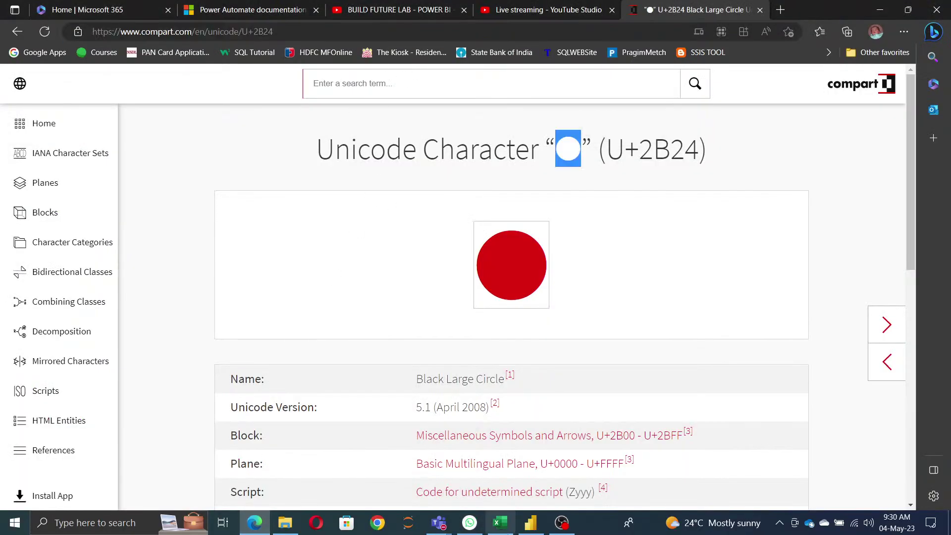
Switch to Power BI Desktop and rename the ON bookmark in the ToggleButton group to the copied black circle character
click(530, 523)
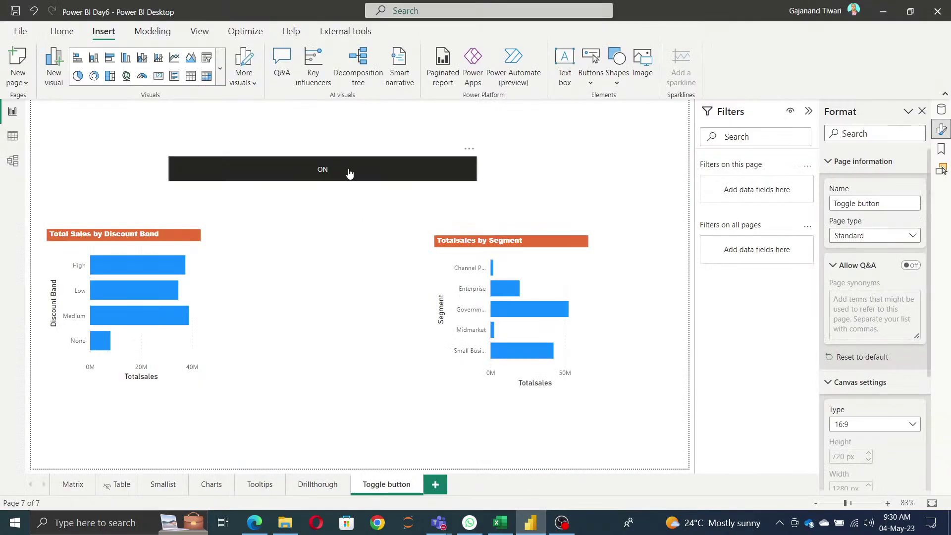
click(941, 150)
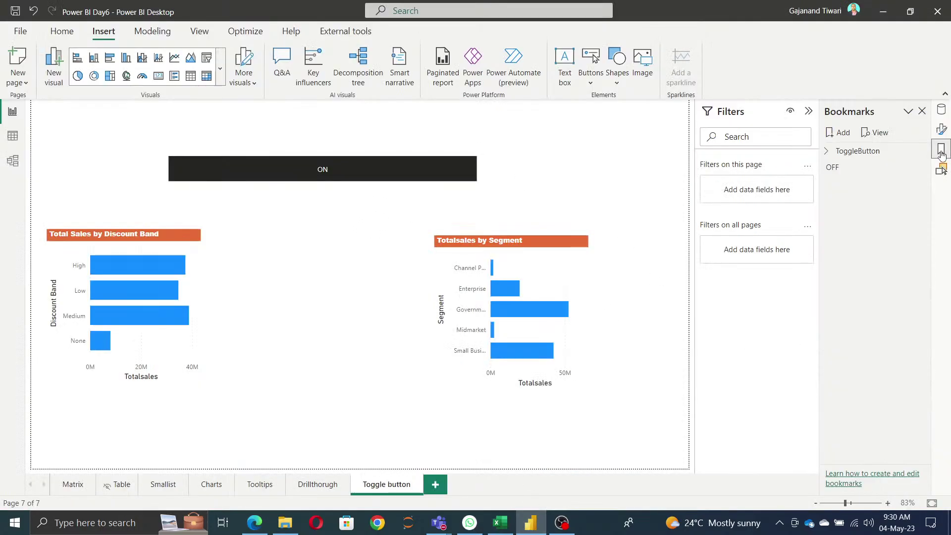
click(827, 151)
click(844, 167)
click(919, 167)
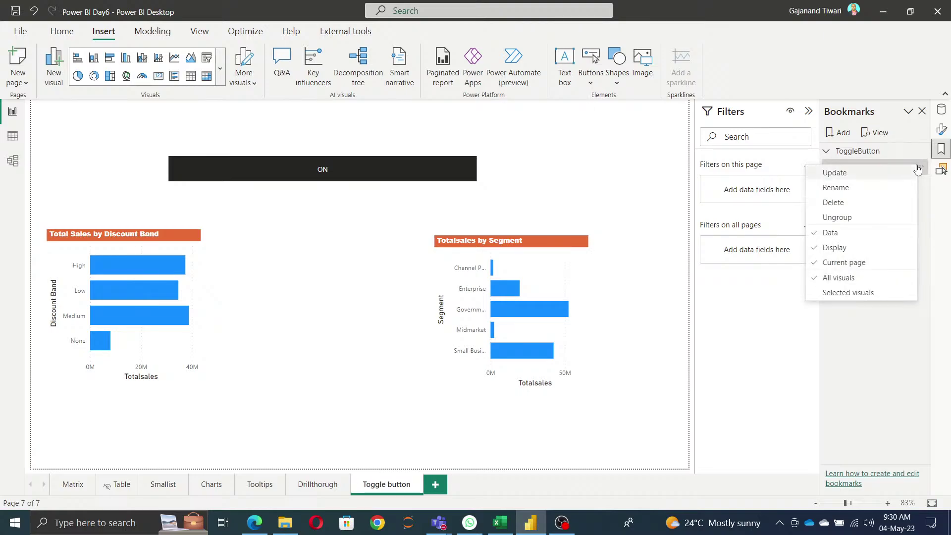
click(840, 187)
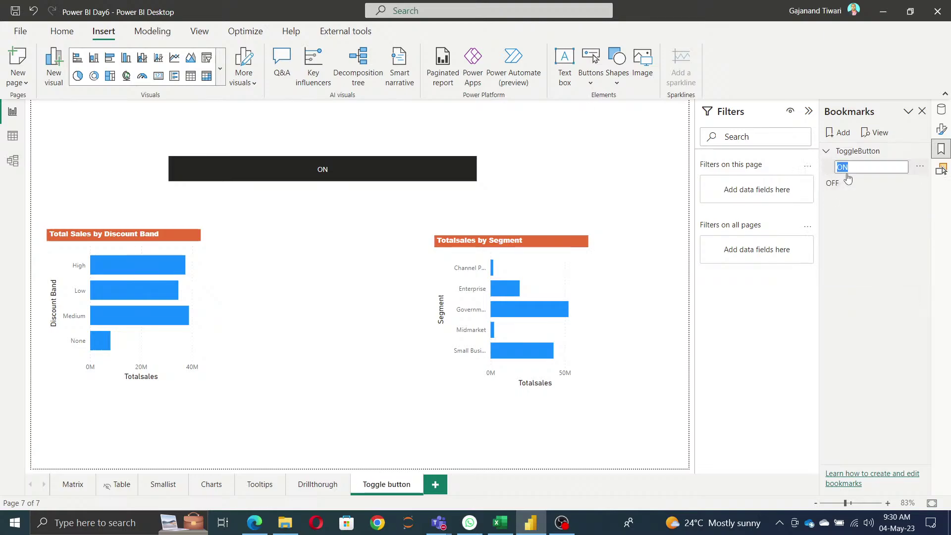
text(●)
key(Return)
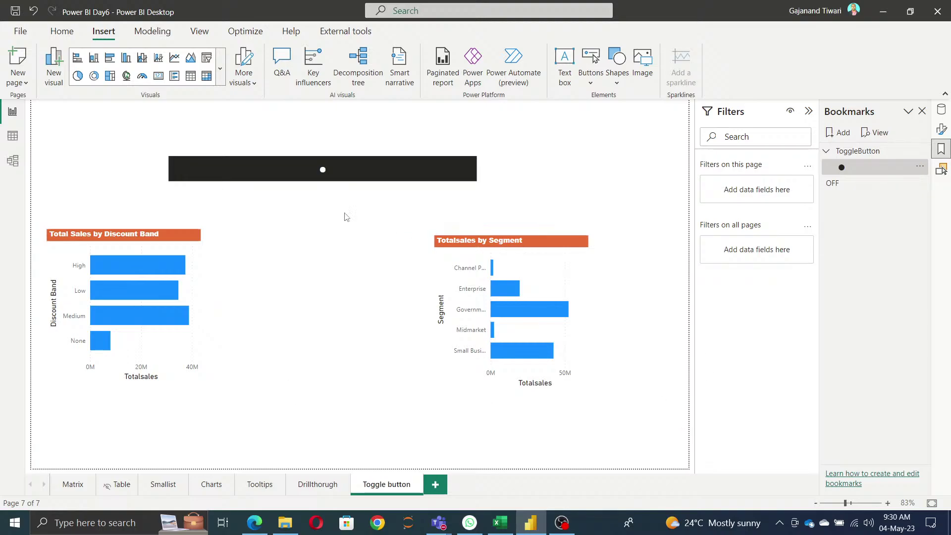
Select the bookmark navigator above the charts and set its height to 80
click(332, 182)
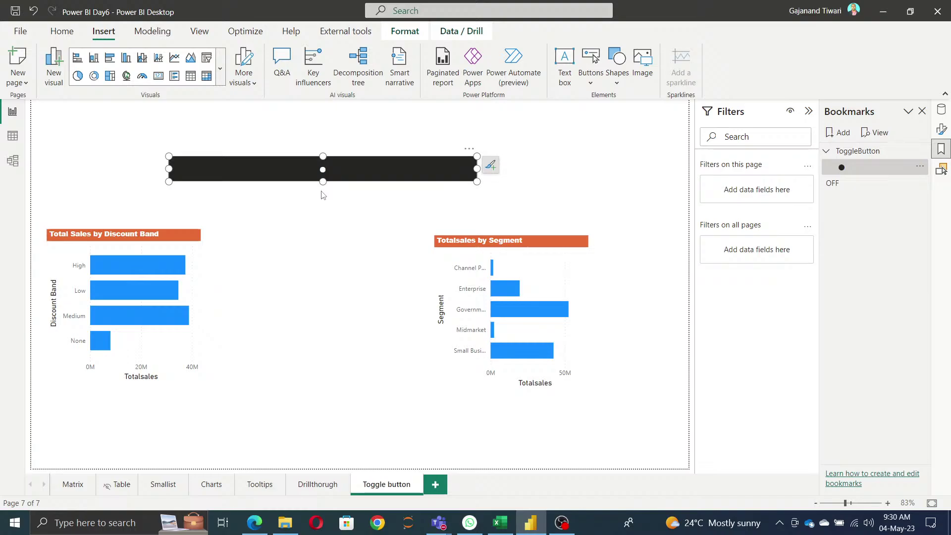
click(323, 195)
click(322, 193)
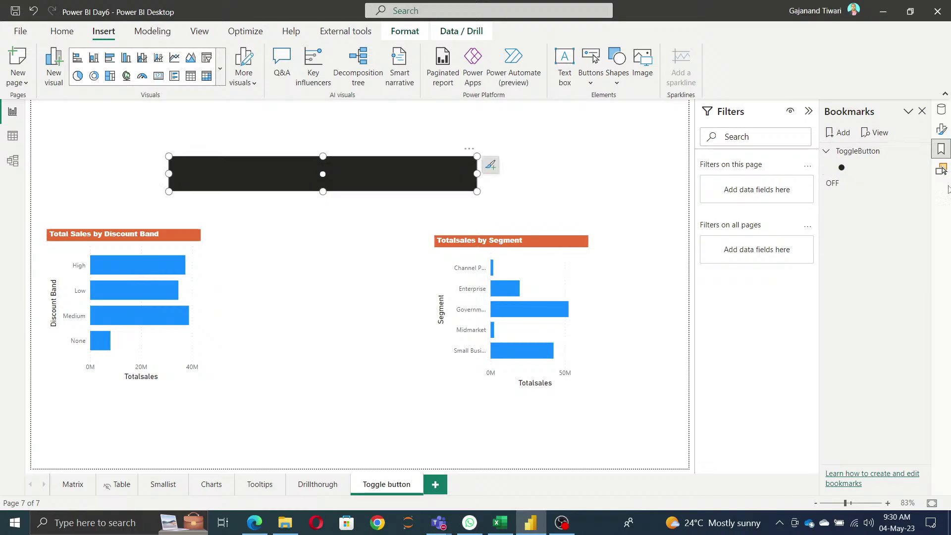
click(942, 129)
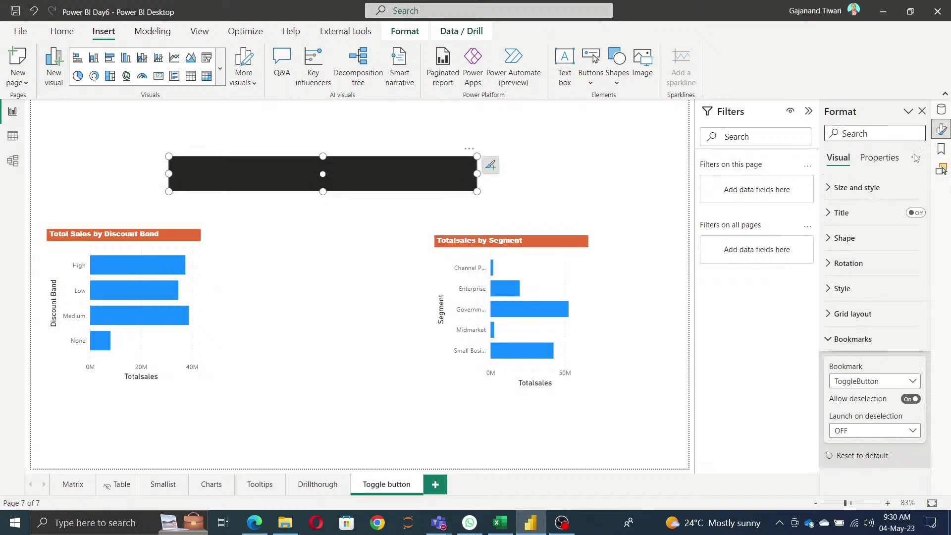
click(870, 188)
double_click(854, 253)
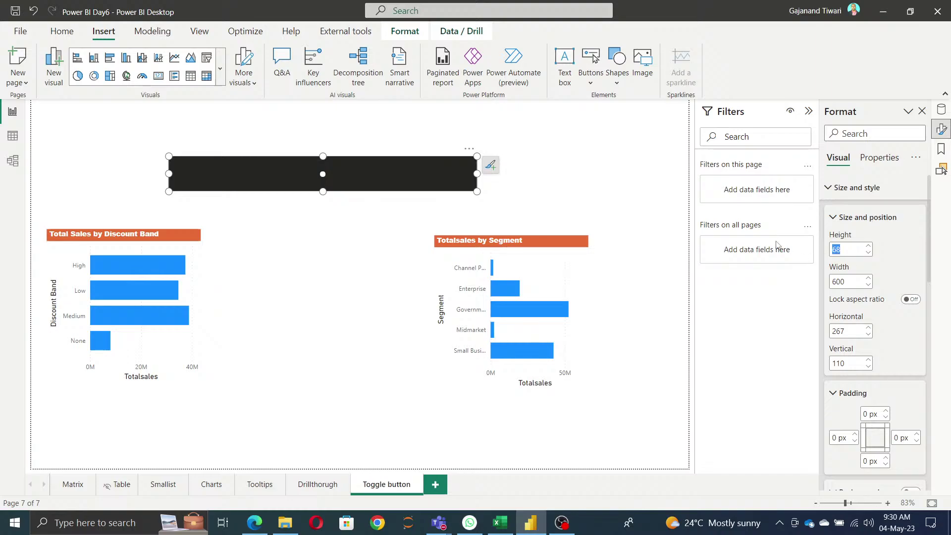
text(80)
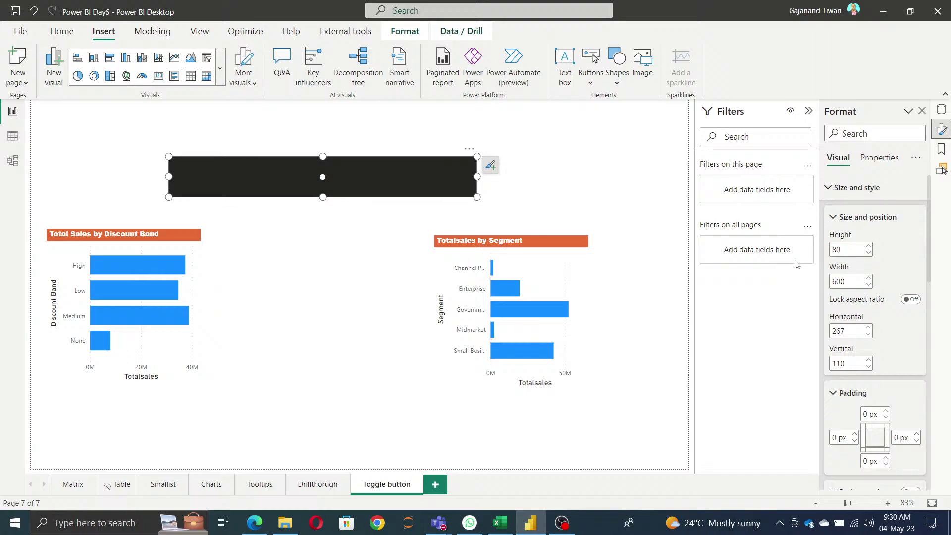
Set the bookmark navigator's width to 200
double_click(859, 279)
text(150)
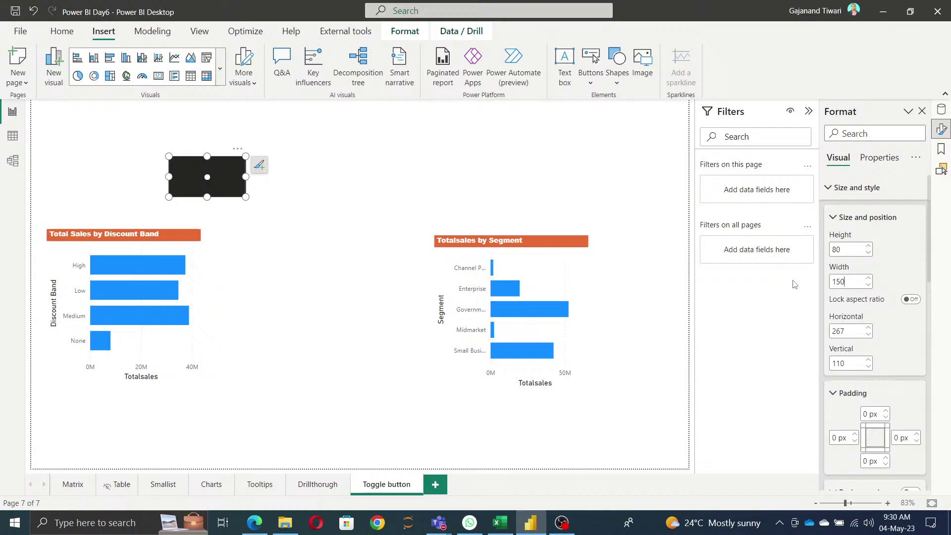
key(BackSpace)
key(BackSpace)
key(BackSpace)
text(200)
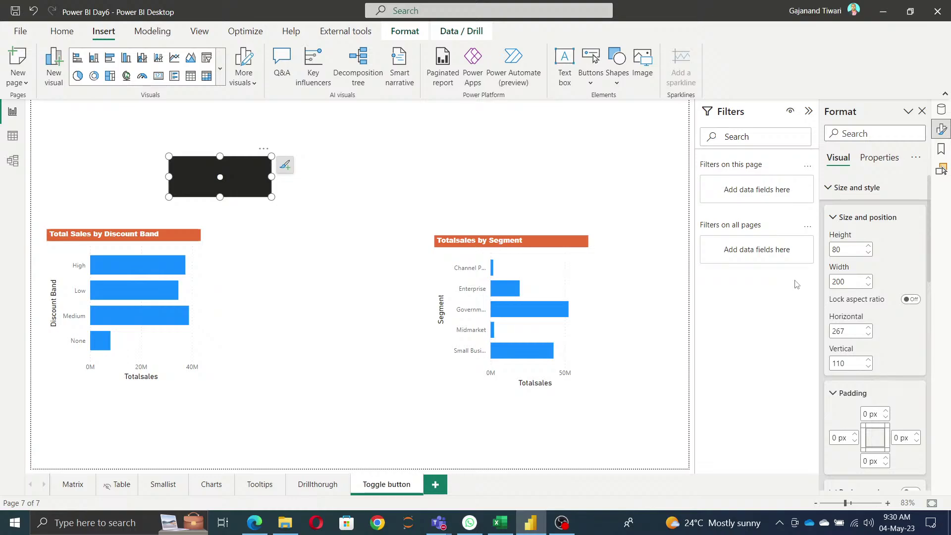
Turn on the bookmark navigator's background and set its color to light yellow
scroll(894, 347, down, 3)
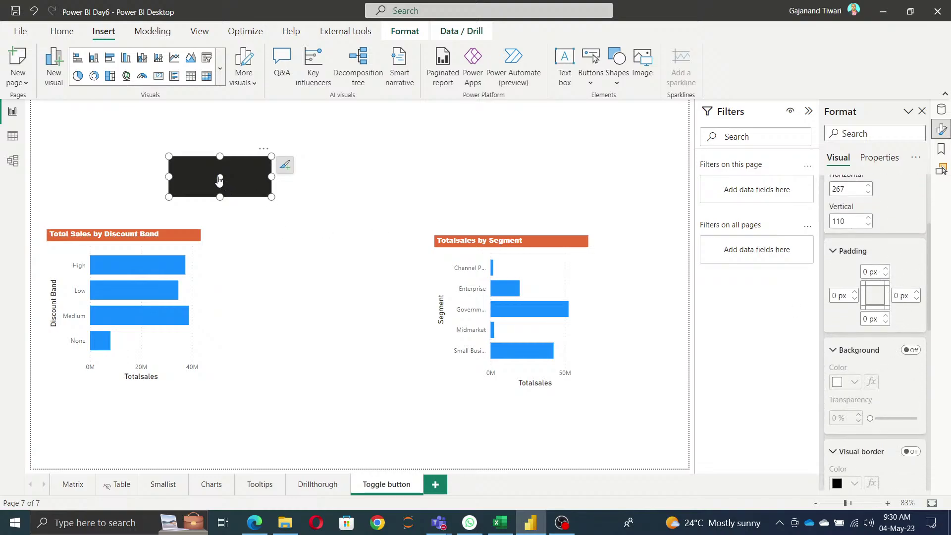
scroll(886, 366, down, 1)
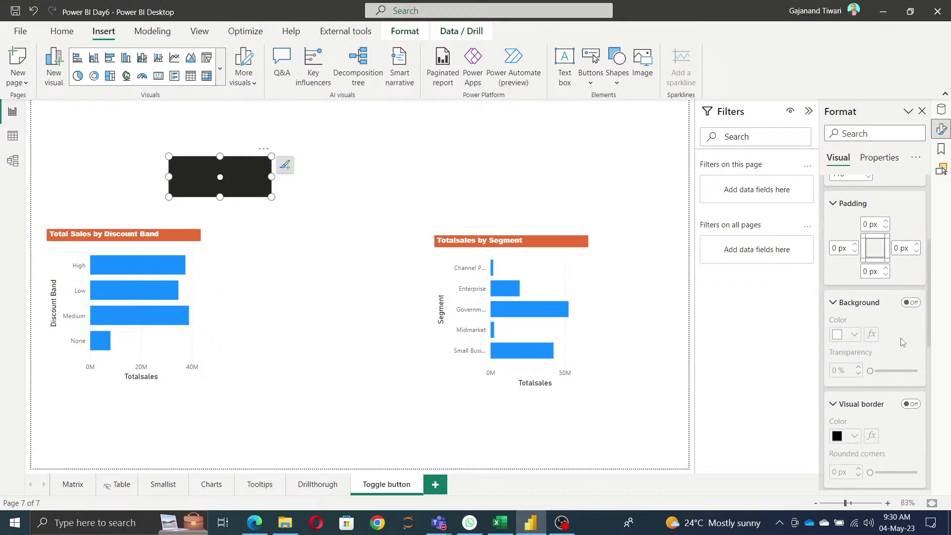
click(915, 307)
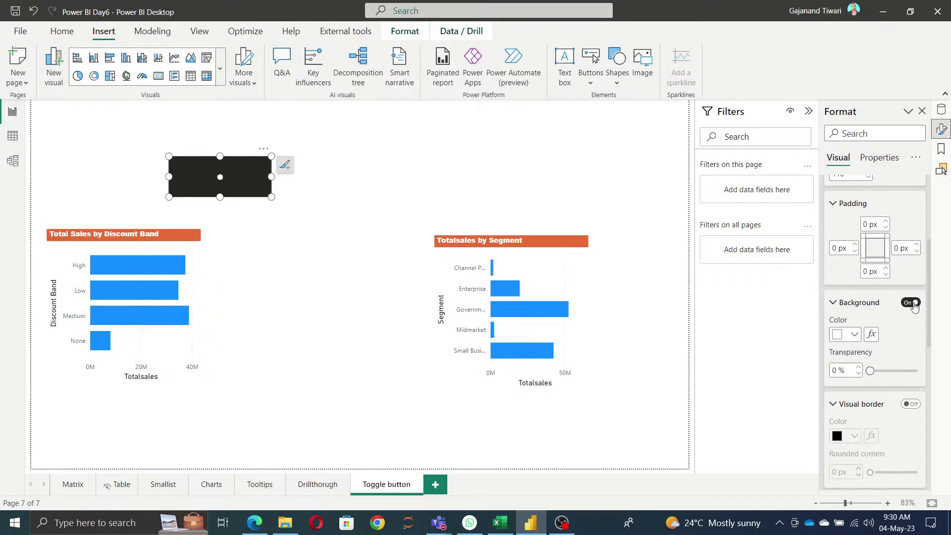
click(853, 335)
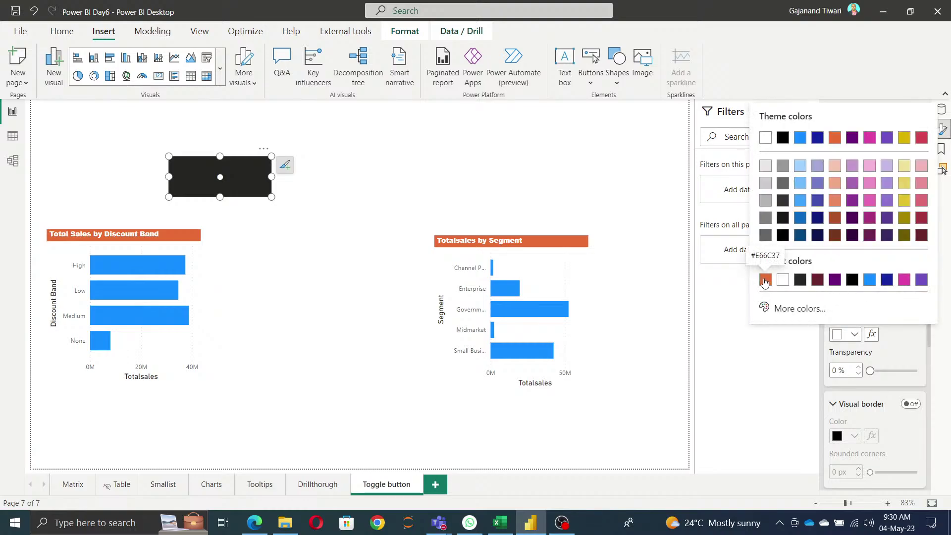
click(766, 138)
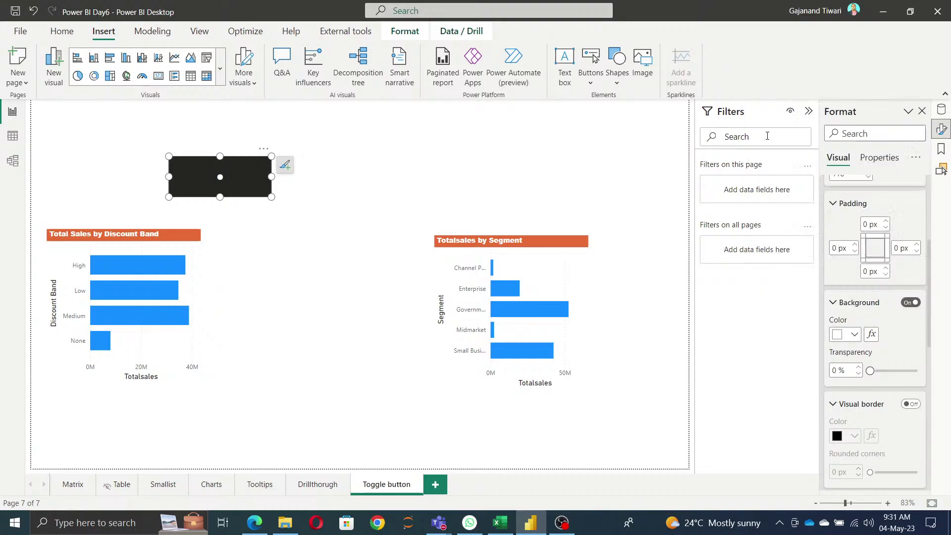
click(855, 335)
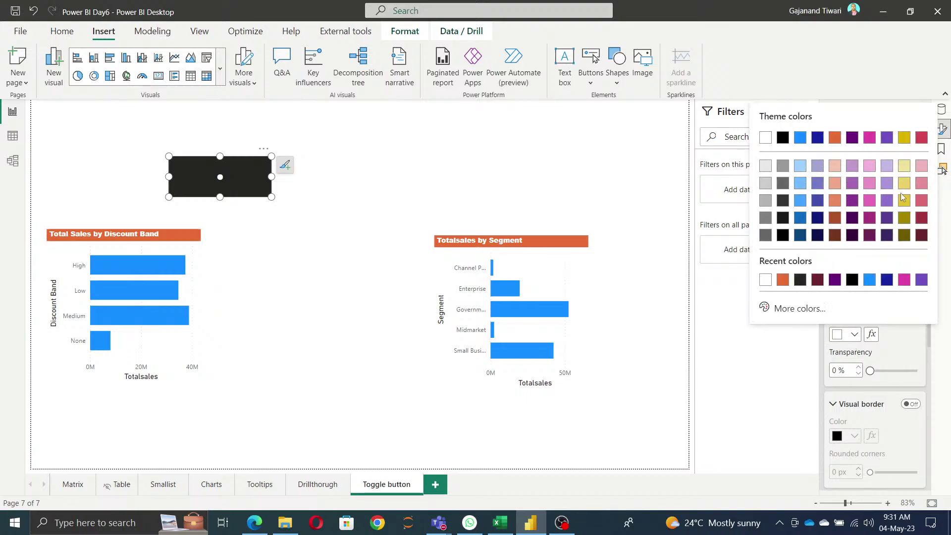
click(905, 185)
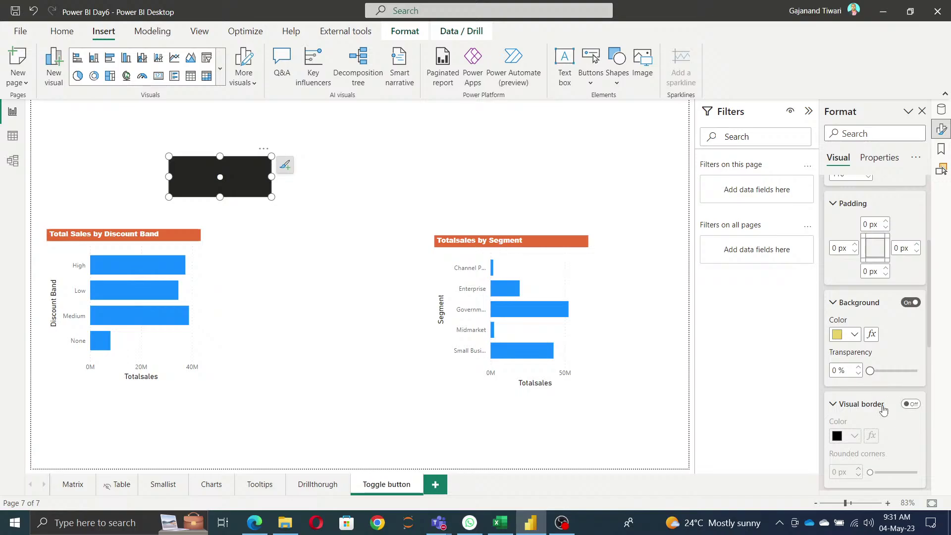
Turn on the navigator's visual border and set its rounded corners to 6 px
scroll(882, 385, down, 2)
click(915, 310)
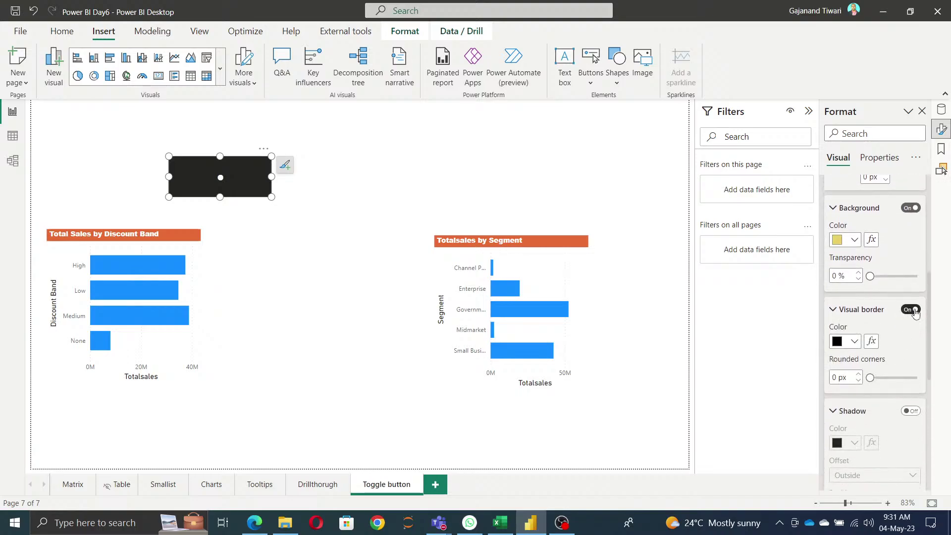
mouse_move(884, 378)
mouse_down()
mouse_move(897, 376)
mouse_move(880, 379)
mouse_up()
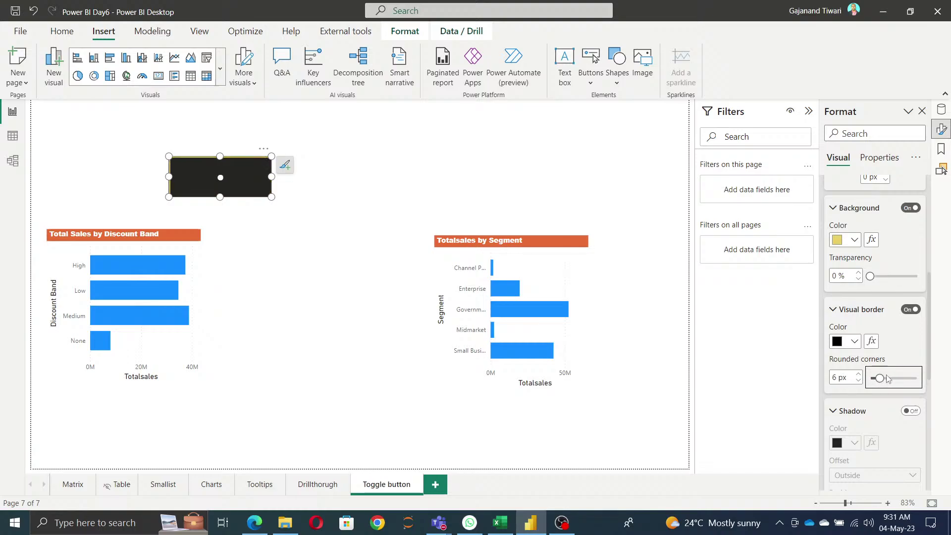
Change the bookmark navigator's button shape to Pill
scroll(899, 433, down, 3)
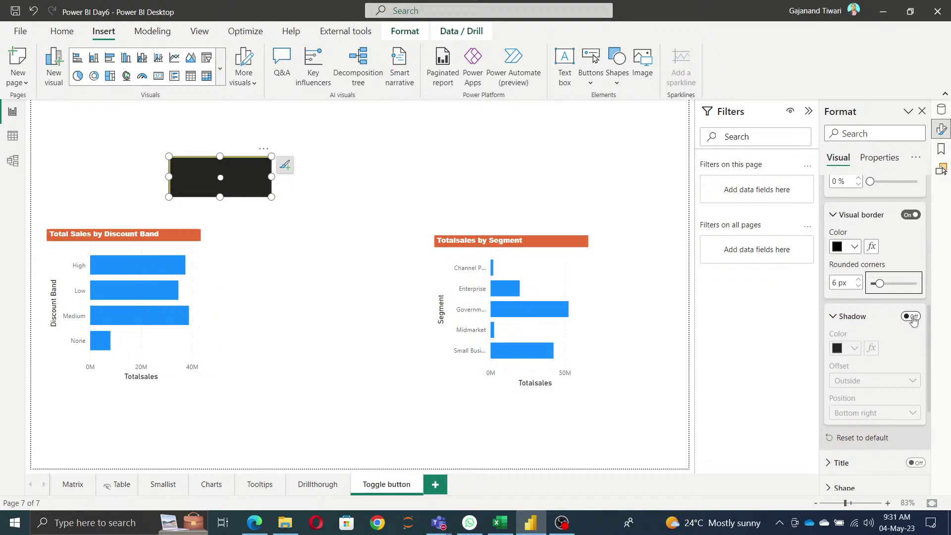
scroll(903, 421, down, 3)
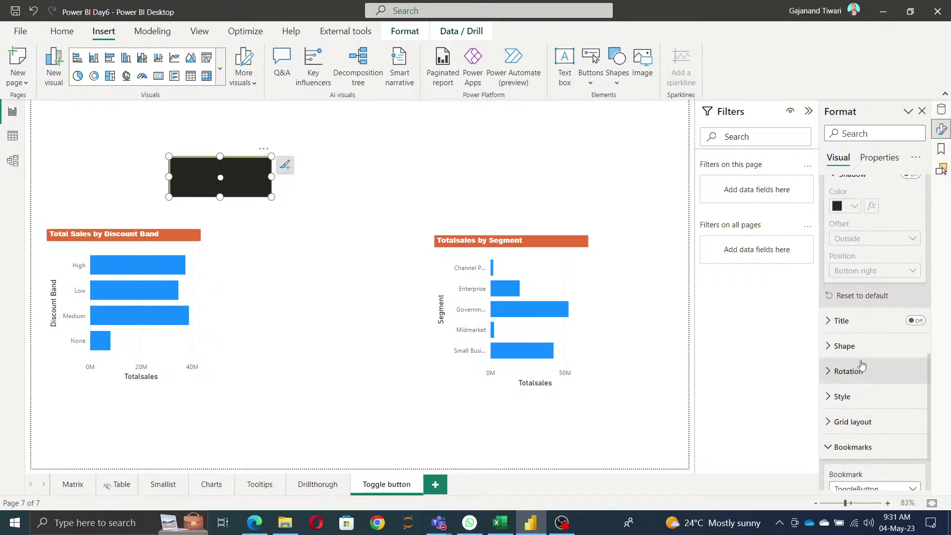
click(852, 348)
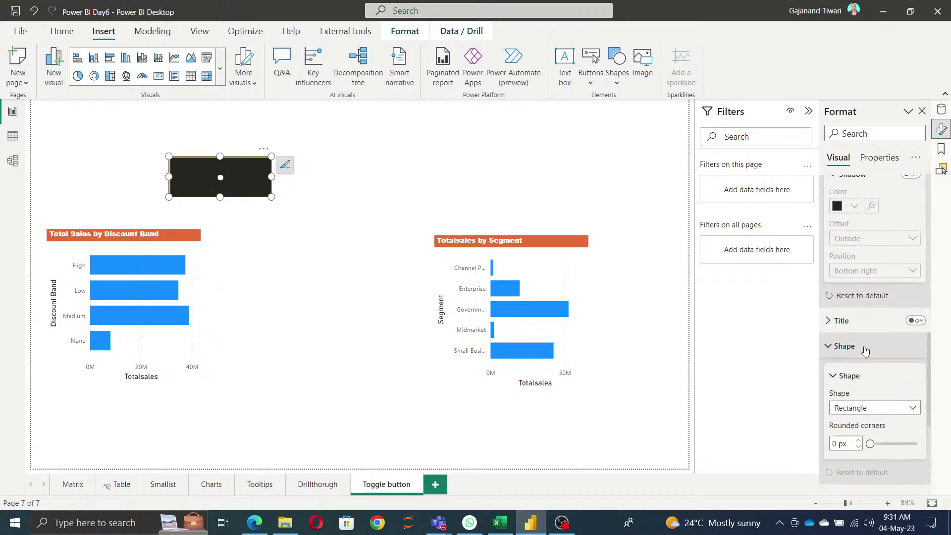
scroll(847, 406, down, 2)
click(911, 313)
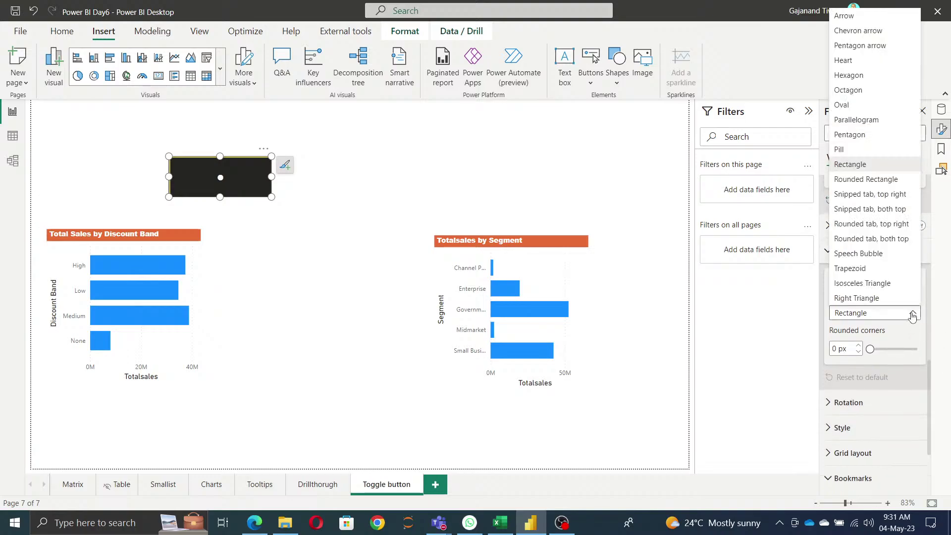
click(884, 180)
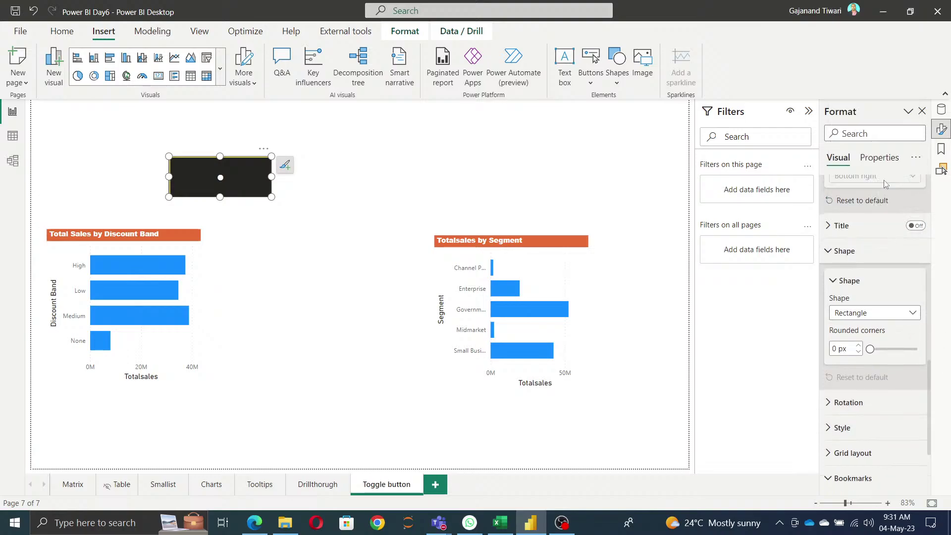
click(890, 315)
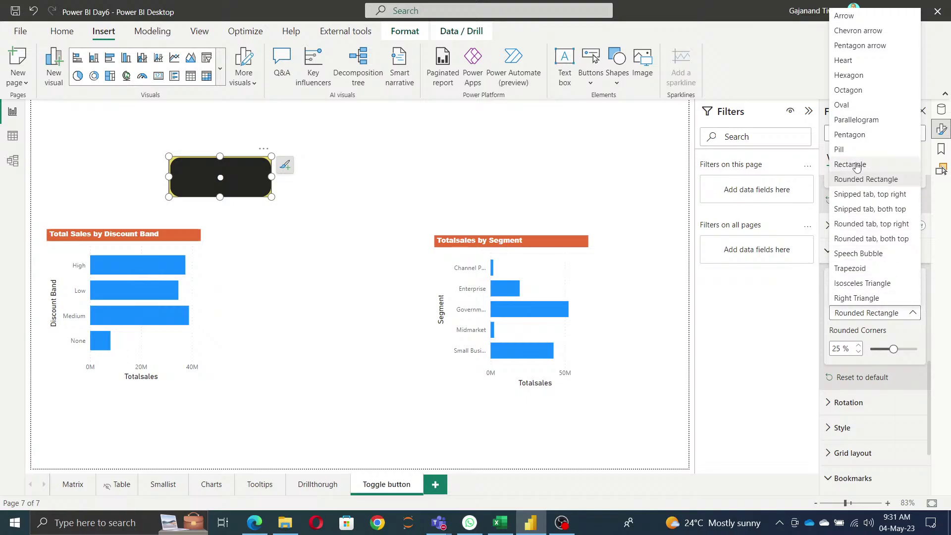
click(842, 149)
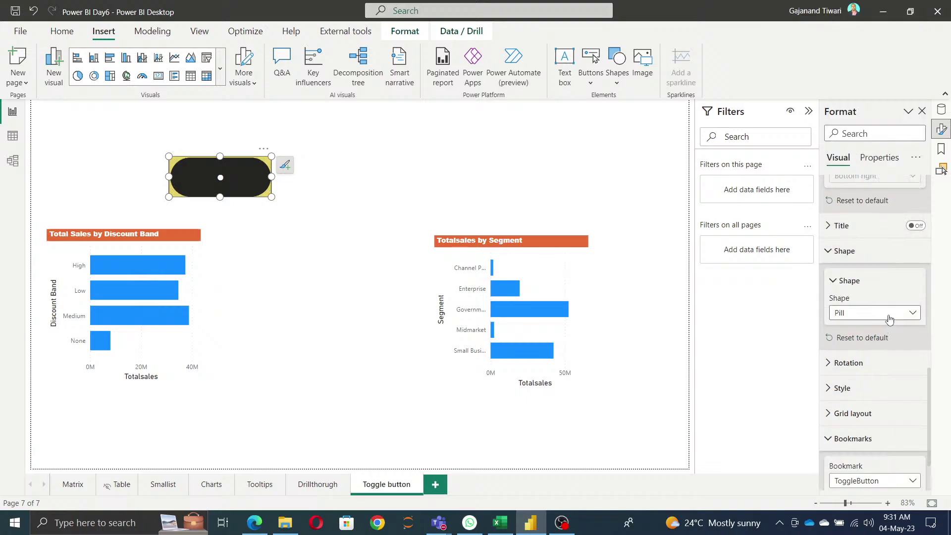
For the navigator's Selected style state, set the text's horizontal alignment to right
scroll(880, 364, down, 3)
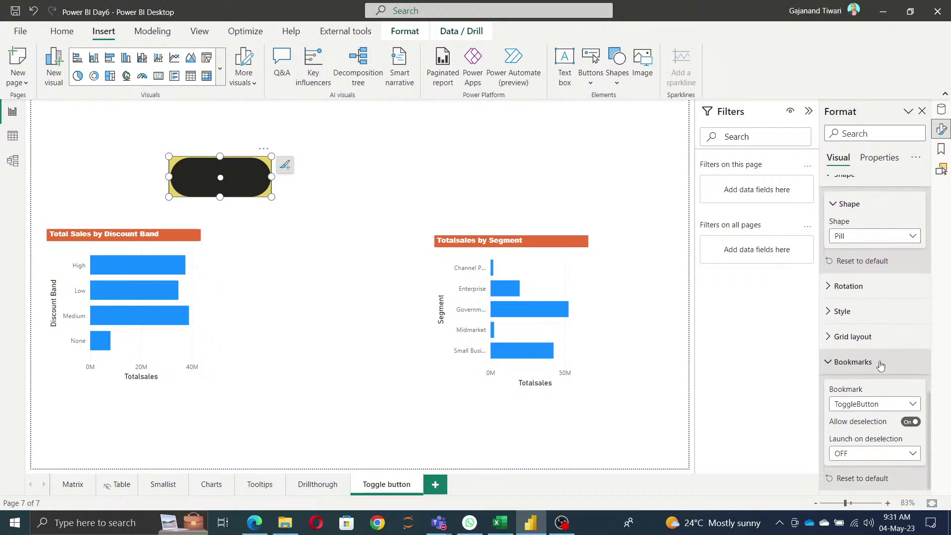
click(842, 312)
scroll(886, 406, down, 3)
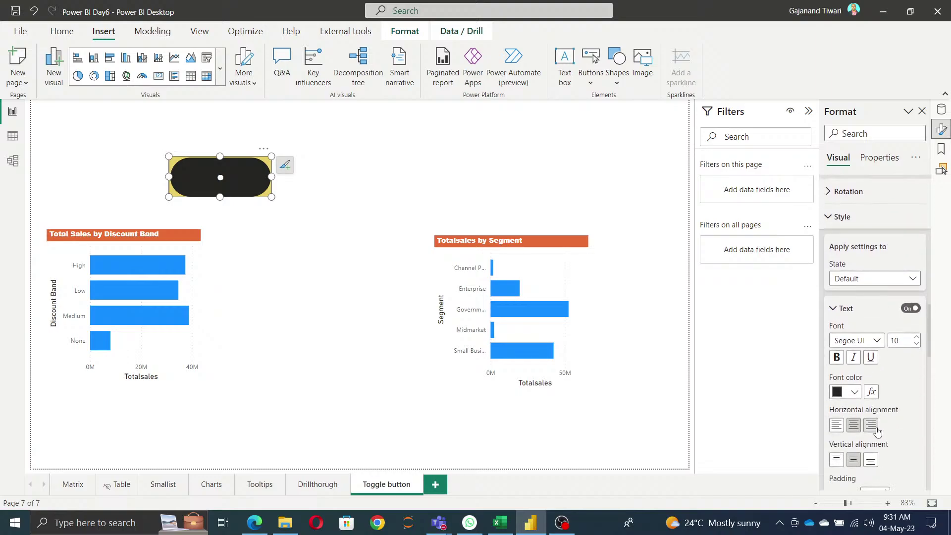
scroll(892, 420, down, 2)
scroll(899, 367, up, 2)
click(892, 281)
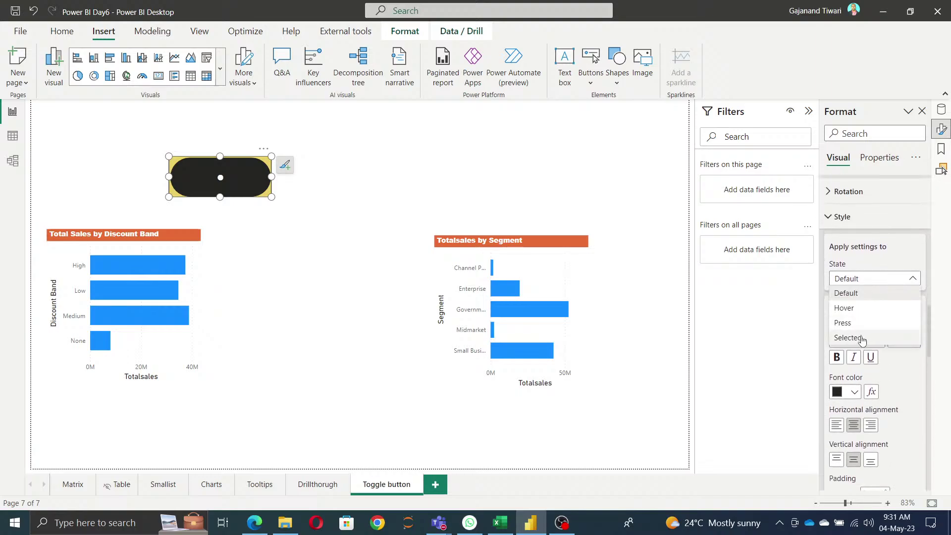
click(862, 338)
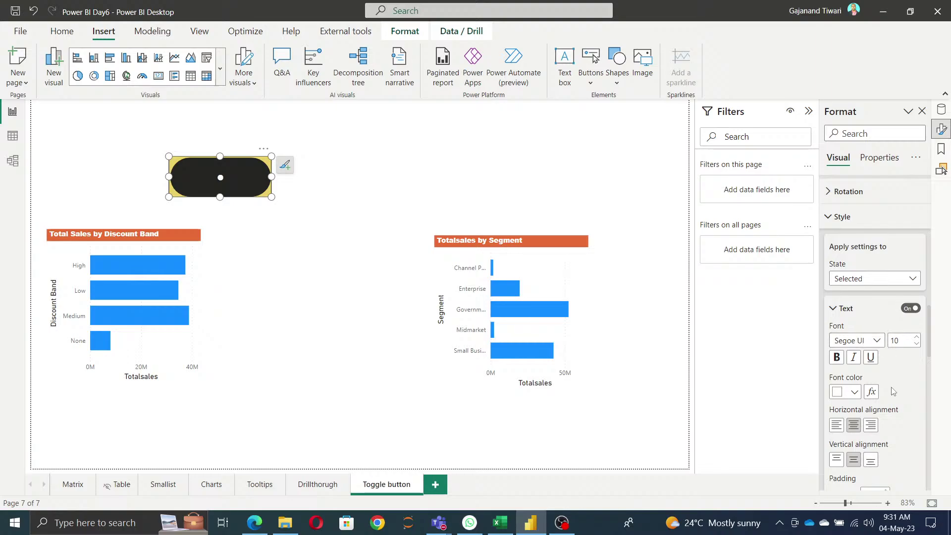
scroll(865, 341, down, 2)
click(872, 332)
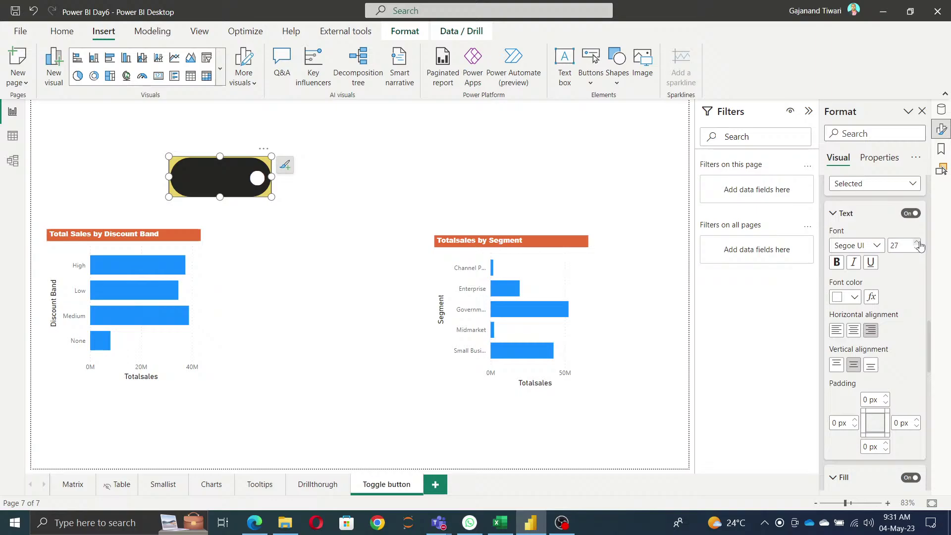
Increase the Selected state's text size to 37 to enlarge the circle
click(917, 244)
click(917, 243)
click(918, 243)
click(918, 243)
click(917, 243)
click(917, 244)
click(917, 244)
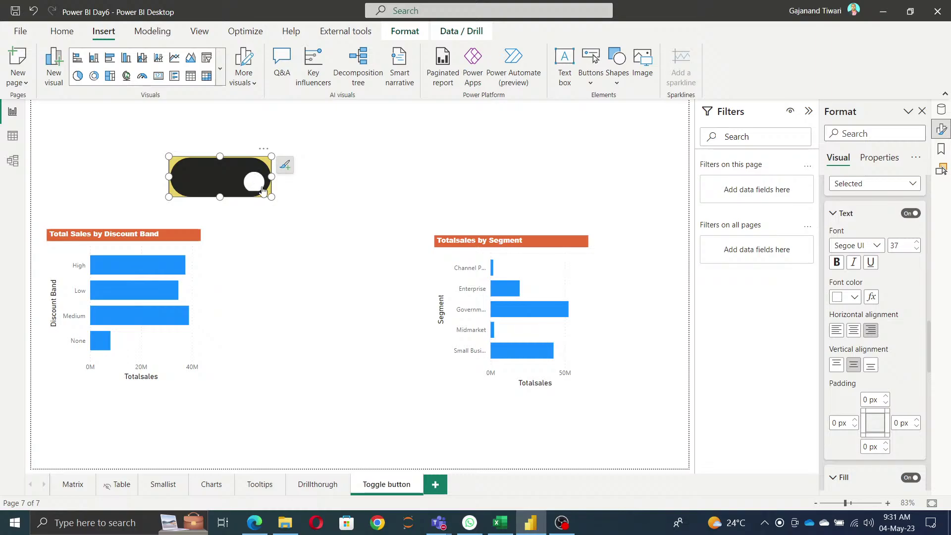
scroll(906, 283, down, 5)
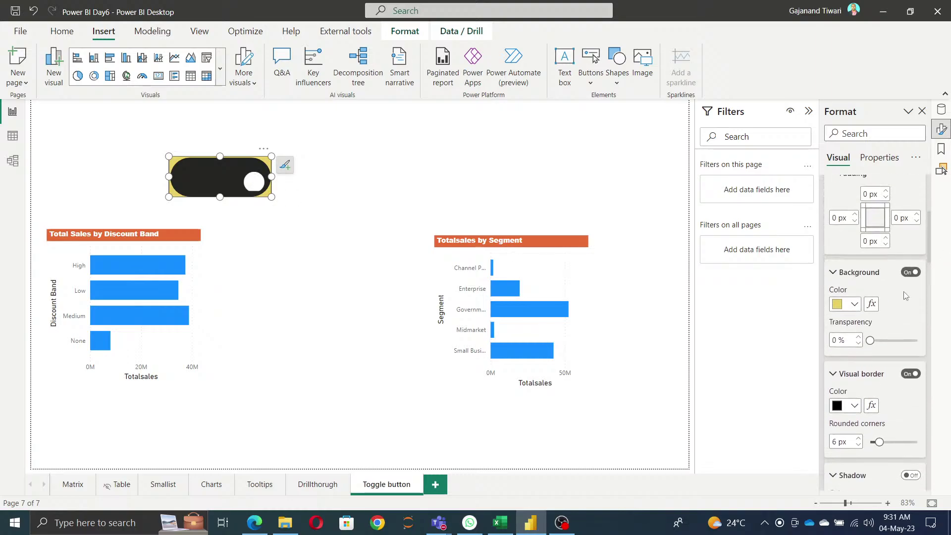
Try a bottom padding of 5 px on the bookmark navigator and reduce it to 1 px
scroll(905, 296, up, 2)
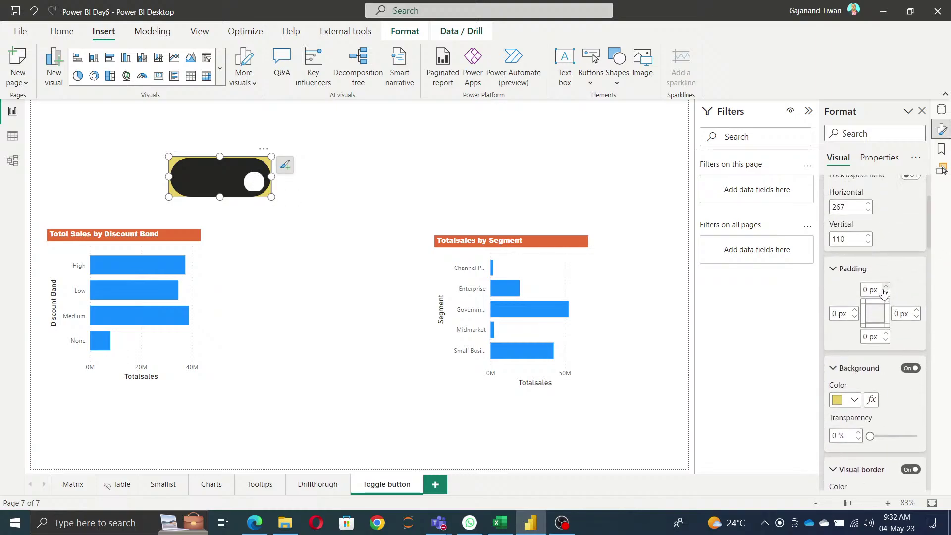
click(886, 335)
click(887, 334)
click(886, 334)
click(886, 334)
click(886, 335)
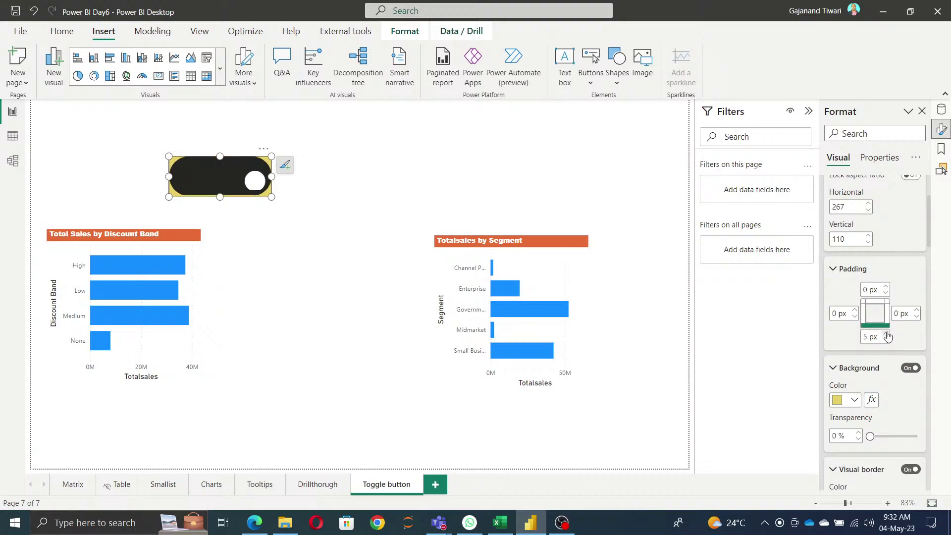
click(885, 341)
click(886, 340)
click(886, 341)
click(885, 340)
Try a left padding of 8 px on the bookmark navigator and reset it to 0 px
click(855, 310)
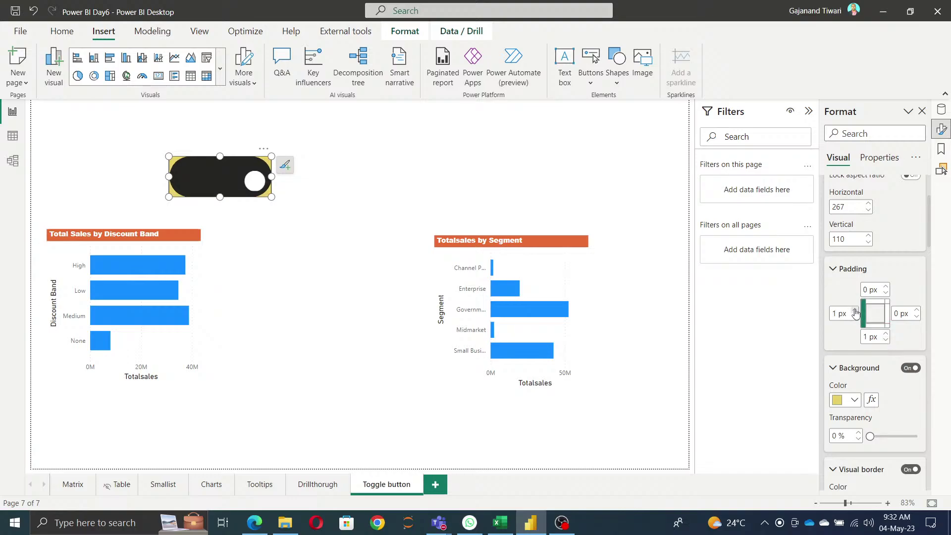
click(855, 311)
click(855, 310)
click(855, 311)
click(855, 311)
click(855, 311)
click(855, 310)
click(855, 311)
click(855, 317)
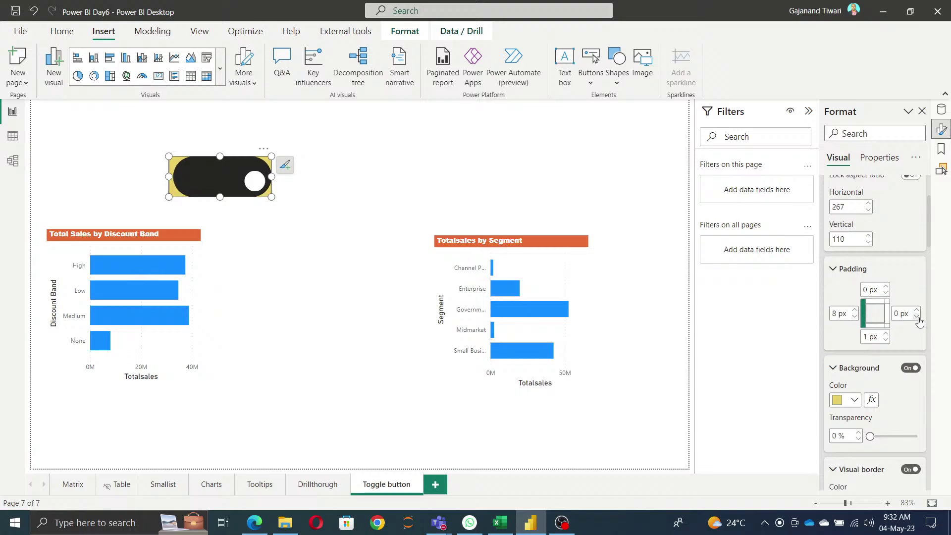
click(855, 317)
click(854, 317)
click(854, 317)
click(855, 317)
click(855, 317)
click(855, 317)
click(854, 318)
Try a right padding of 6 px on the bookmark navigator and reset it to 0 px
click(917, 311)
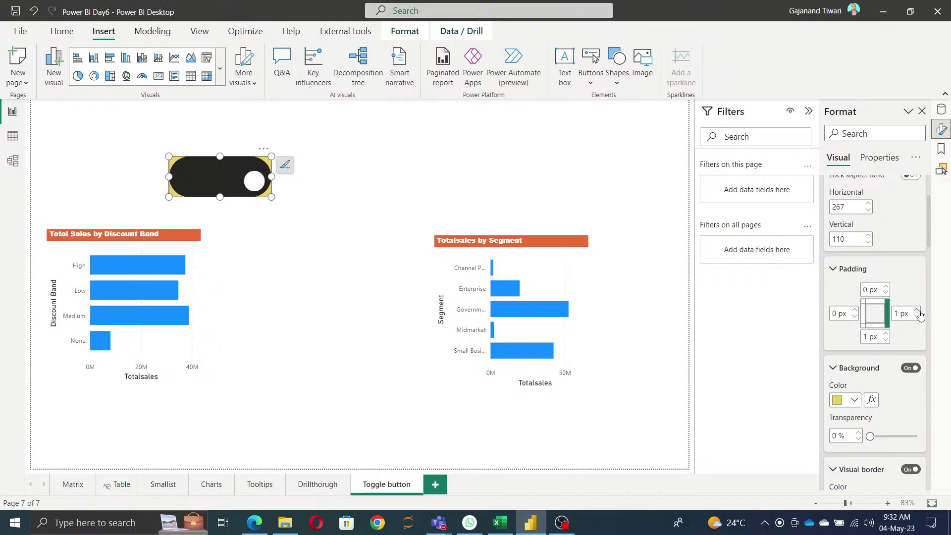
click(917, 311)
click(917, 310)
click(917, 311)
click(917, 310)
click(917, 310)
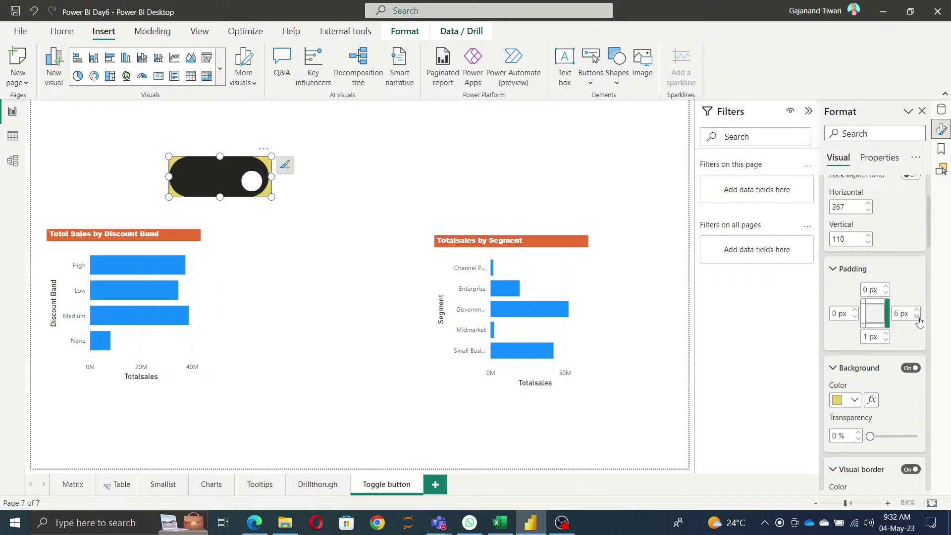
click(917, 317)
click(917, 317)
click(917, 317)
click(917, 317)
click(918, 318)
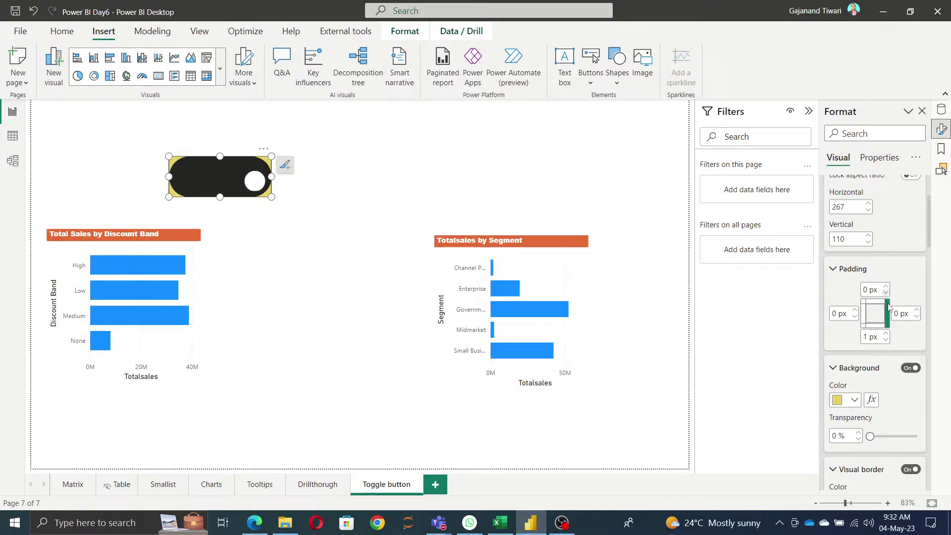
Try a larger top padding on the bookmark navigator and reset it to 0 px, keeping 1 px at the bottom
click(885, 340)
click(886, 334)
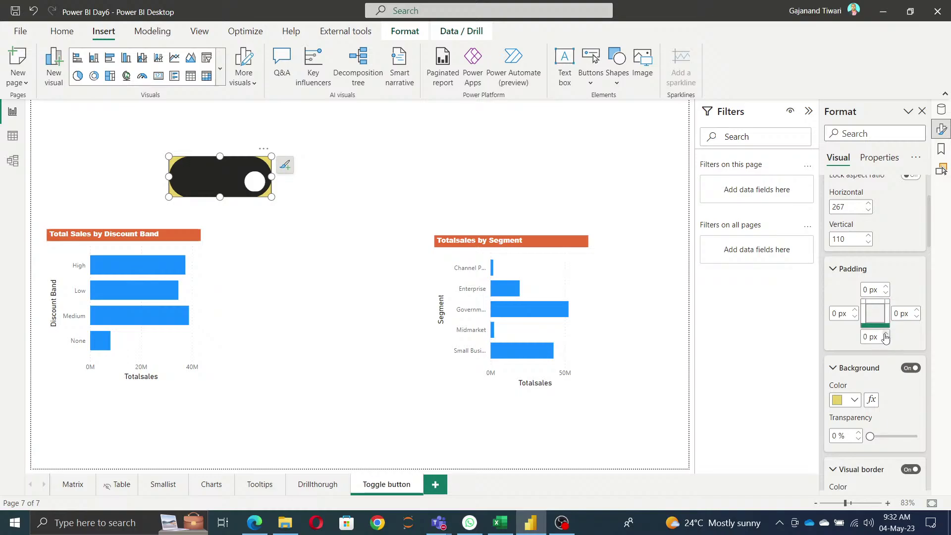
click(886, 287)
click(886, 287)
click(886, 287)
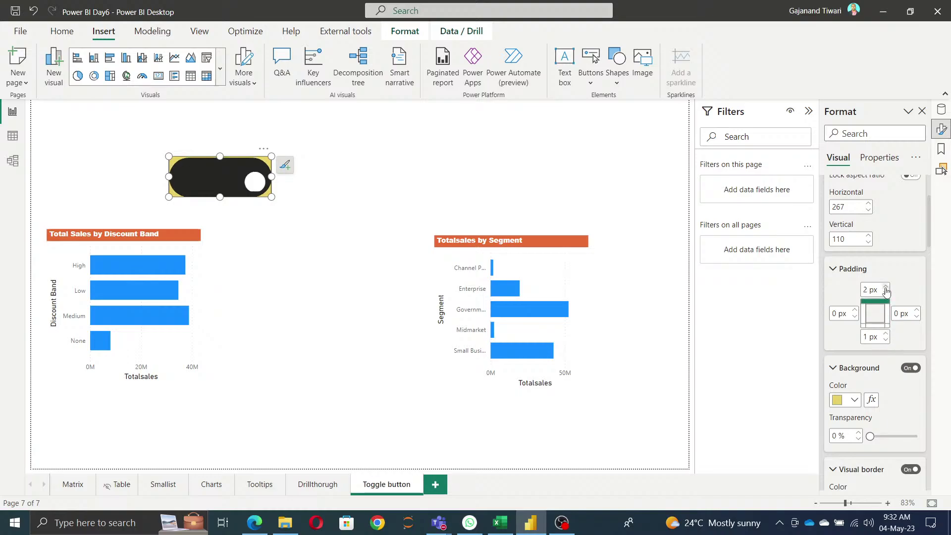
click(886, 287)
click(886, 287)
click(886, 293)
click(886, 293)
click(886, 292)
click(885, 293)
click(886, 293)
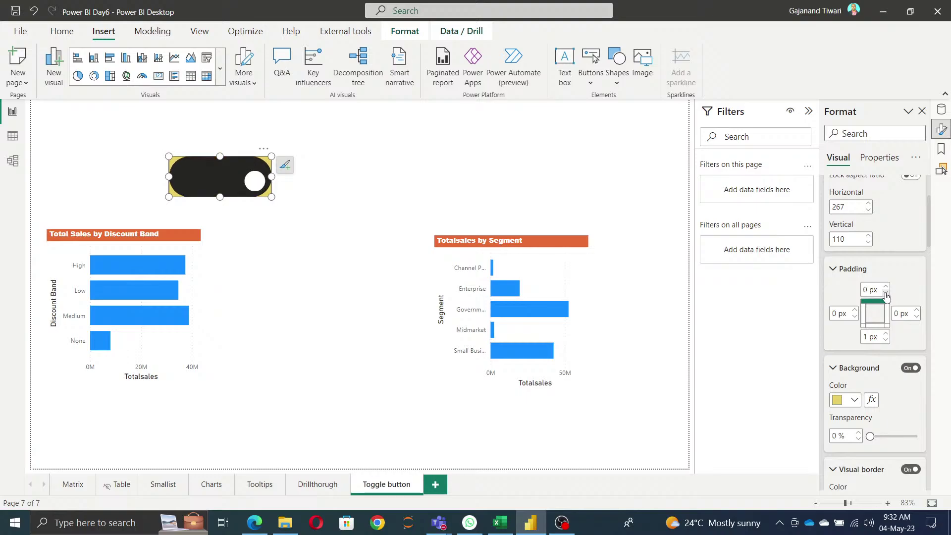
Raise the navigator's bottom padding to 5 px to test the circle's position and reset it to 0 px
click(885, 334)
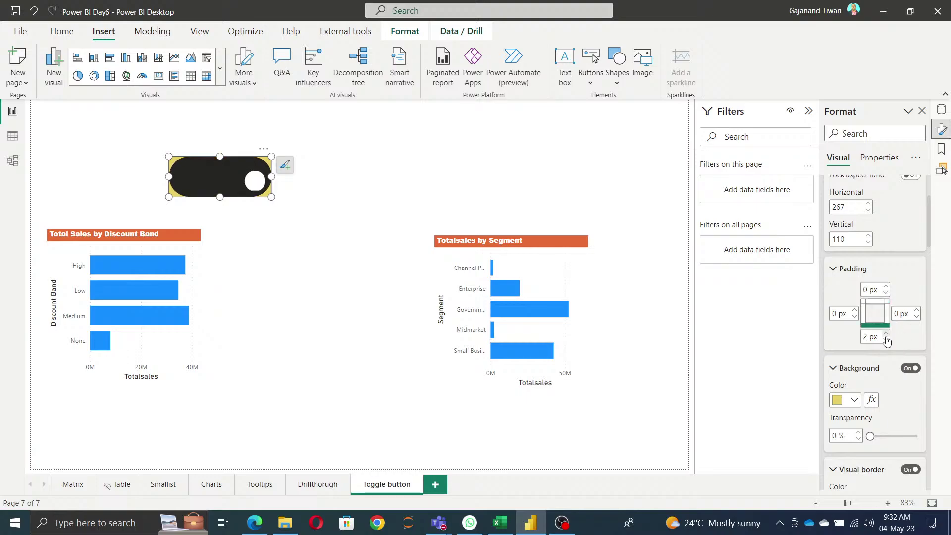
click(886, 335)
click(886, 335)
click(886, 335)
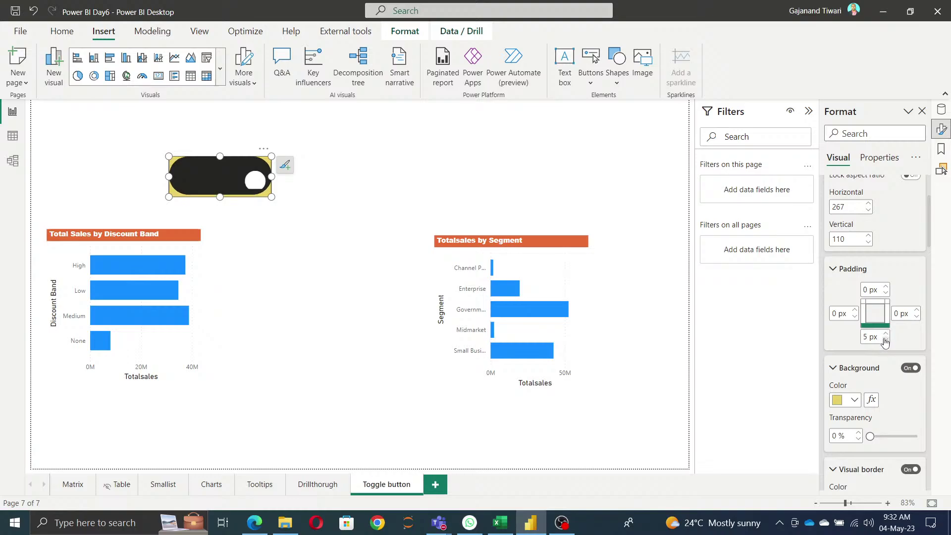
click(886, 340)
click(885, 340)
click(886, 340)
click(885, 340)
click(886, 340)
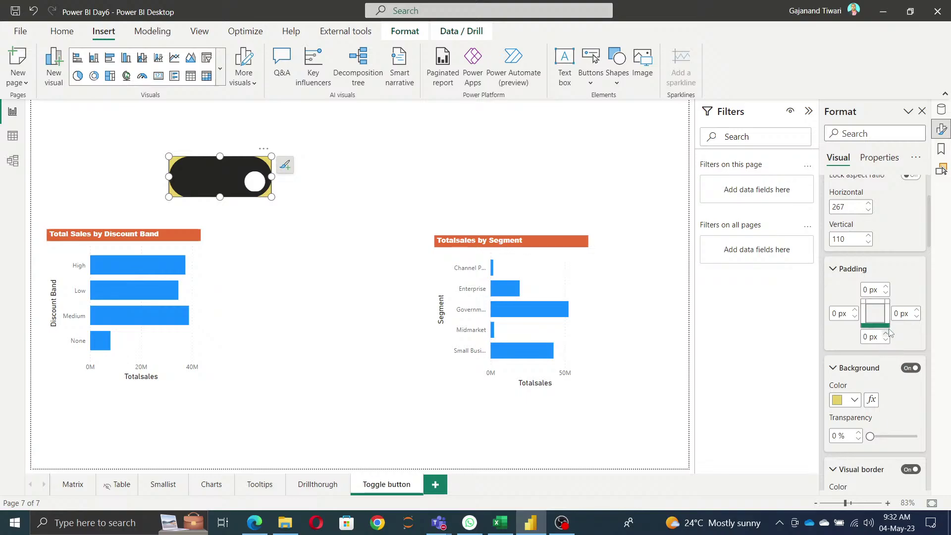
Raise the navigator's left padding by a few pixels as a test and reset it to 0 px
click(854, 311)
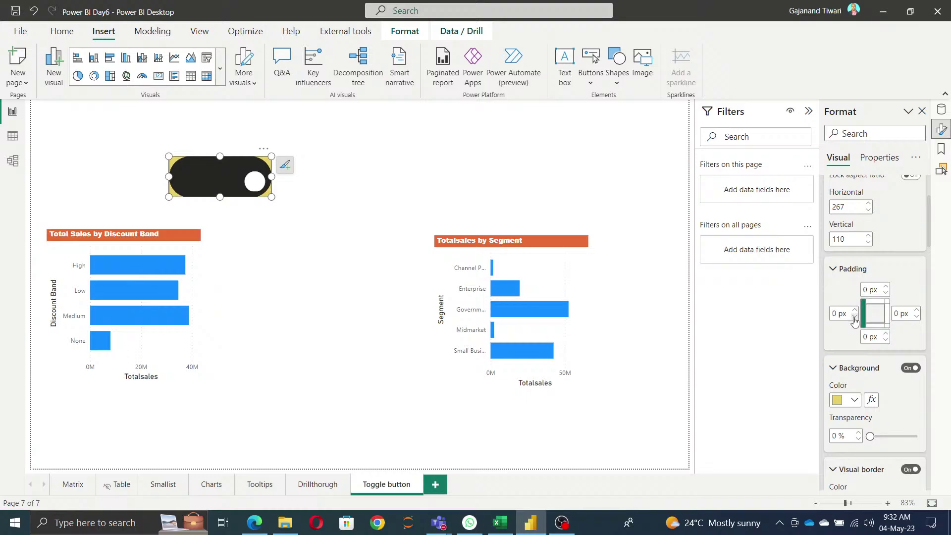
click(855, 311)
click(855, 312)
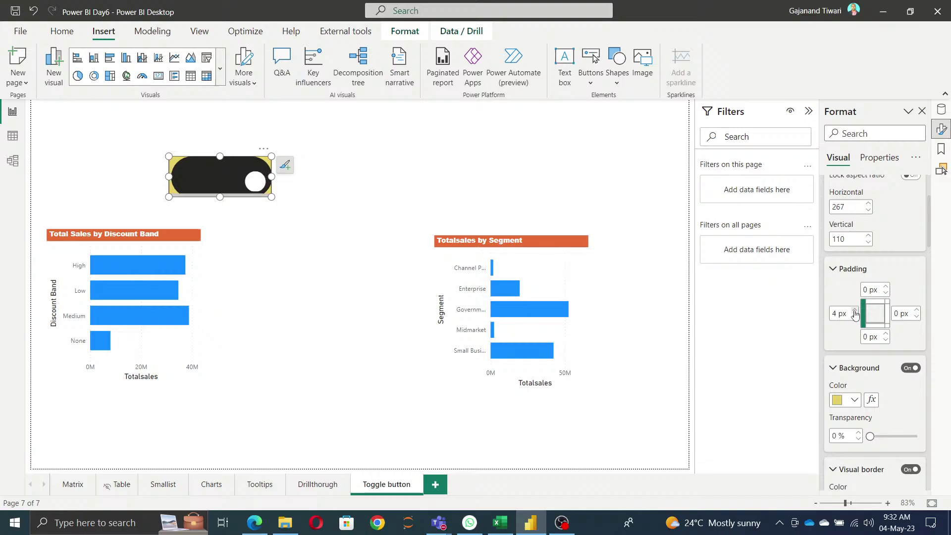
click(855, 312)
click(855, 312)
click(855, 317)
click(855, 317)
click(855, 317)
click(855, 317)
click(855, 317)
click(855, 317)
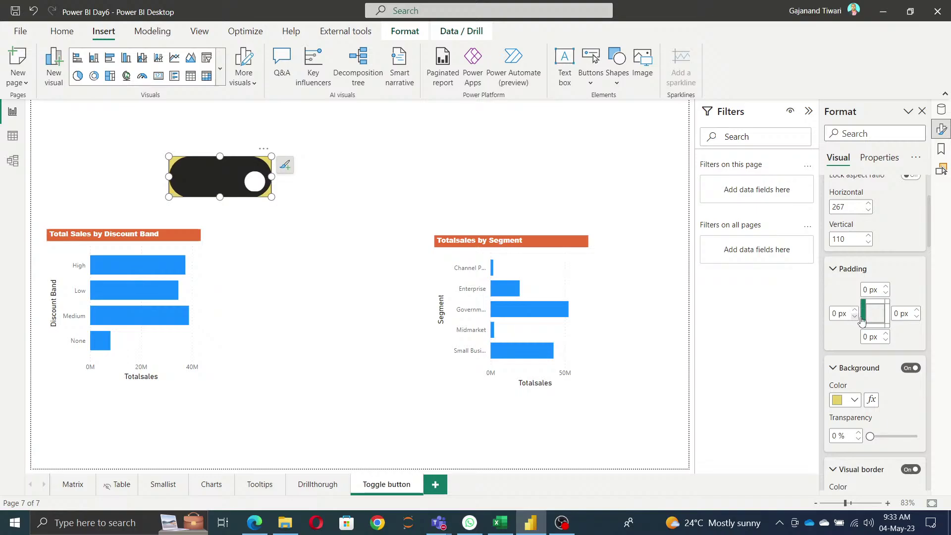
Raise the navigator's right padding to 6 px as a test and reset it to 0 px
click(917, 311)
click(917, 310)
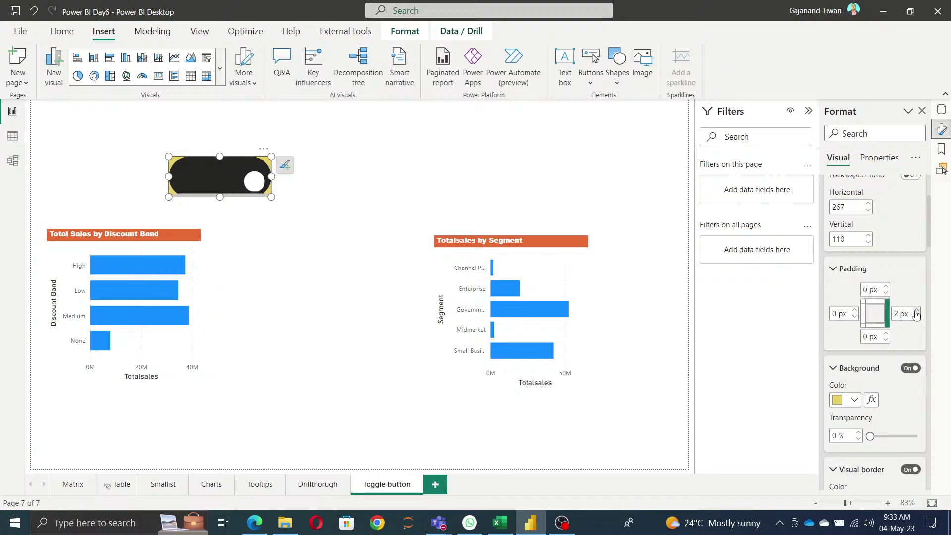
click(917, 310)
click(917, 311)
click(917, 310)
click(917, 311)
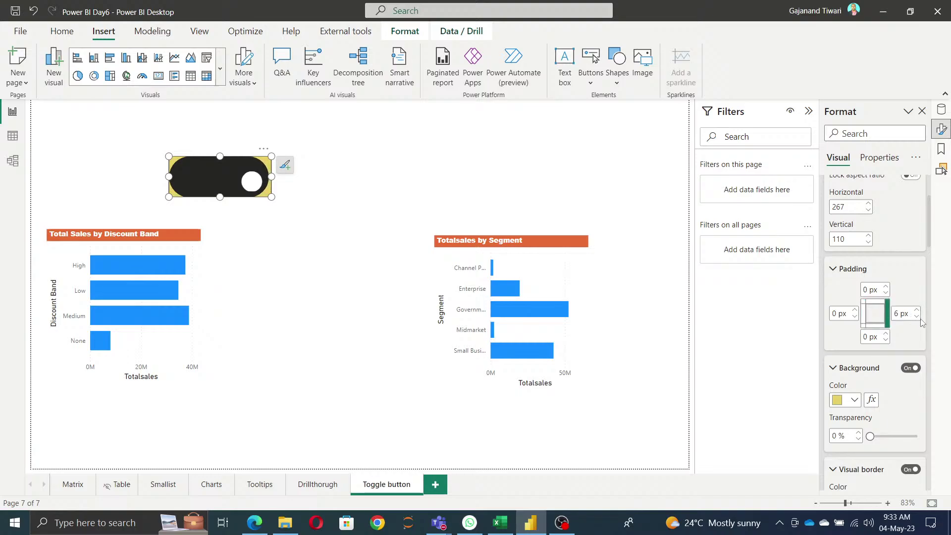
click(916, 318)
click(916, 318)
click(917, 317)
click(917, 318)
click(916, 317)
click(917, 318)
Make the bookmark navigator slightly taller by extending its lower edge, and set the Selected state's fill color to orange
drag(219, 201, 221, 207)
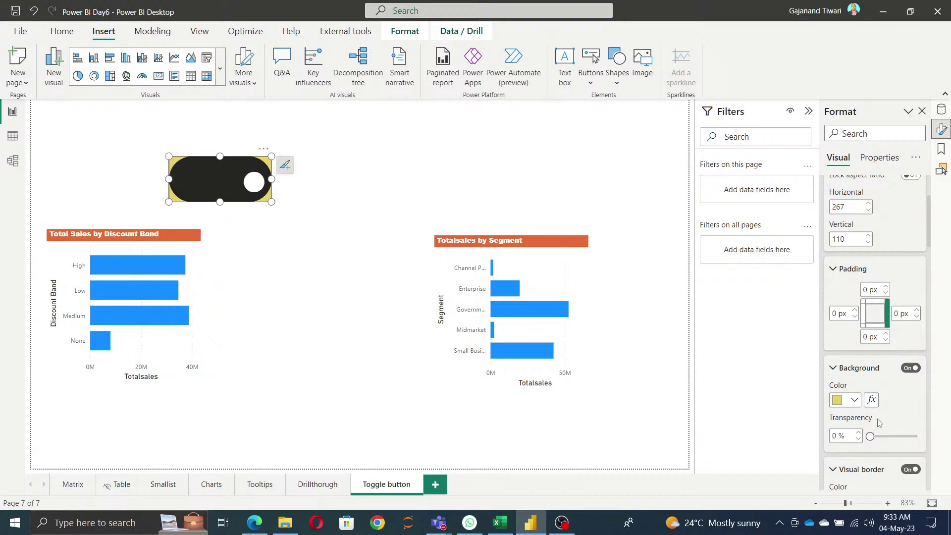
scroll(897, 382, up, 3)
scroll(897, 376, down, 10)
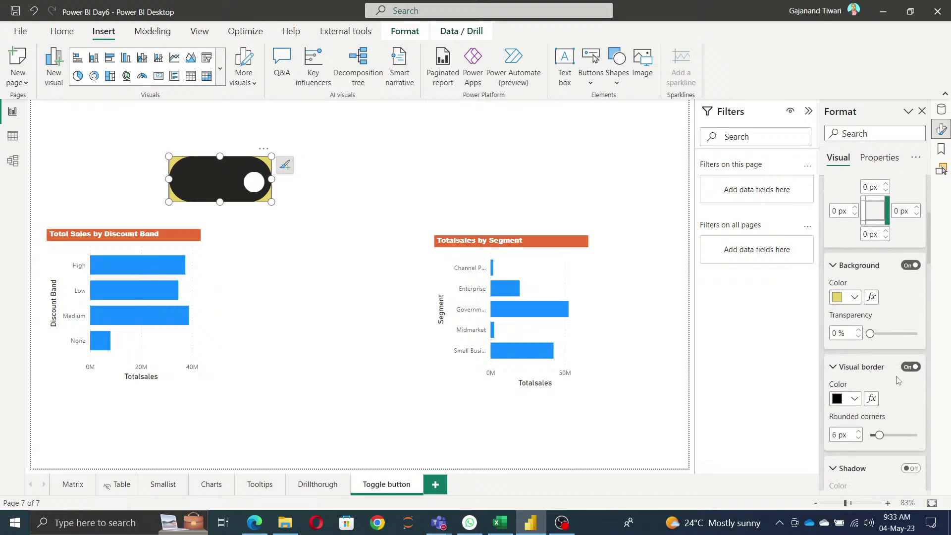
scroll(897, 381, down, 4)
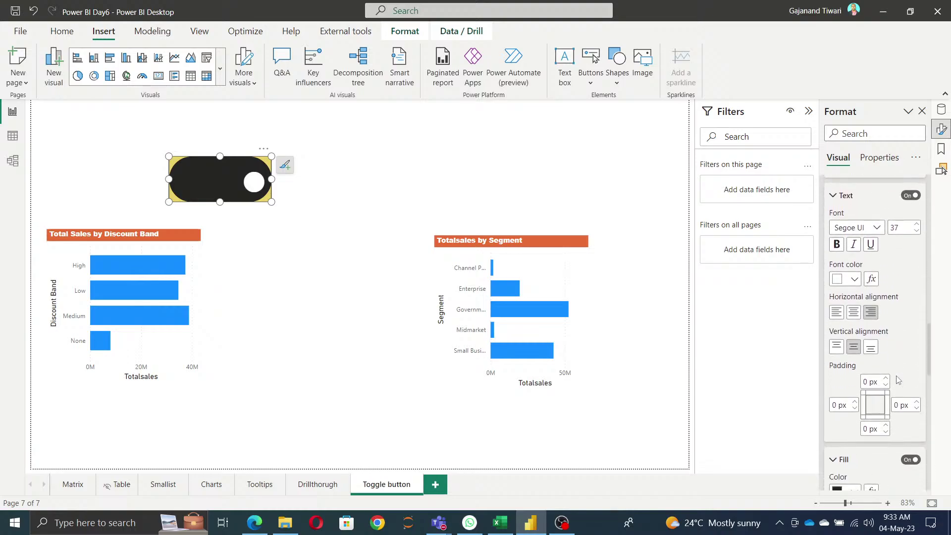
scroll(899, 379, down, 2)
scroll(898, 372, down, 1)
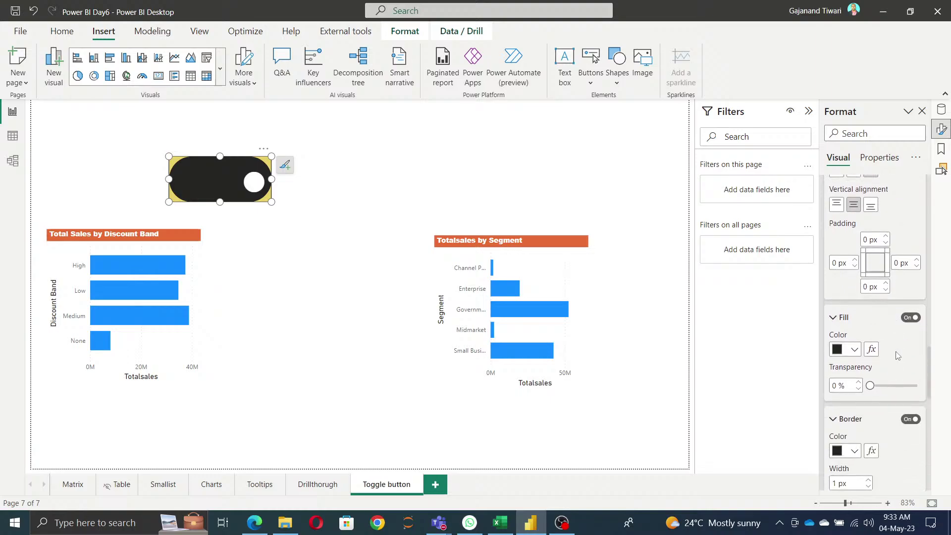
click(854, 350)
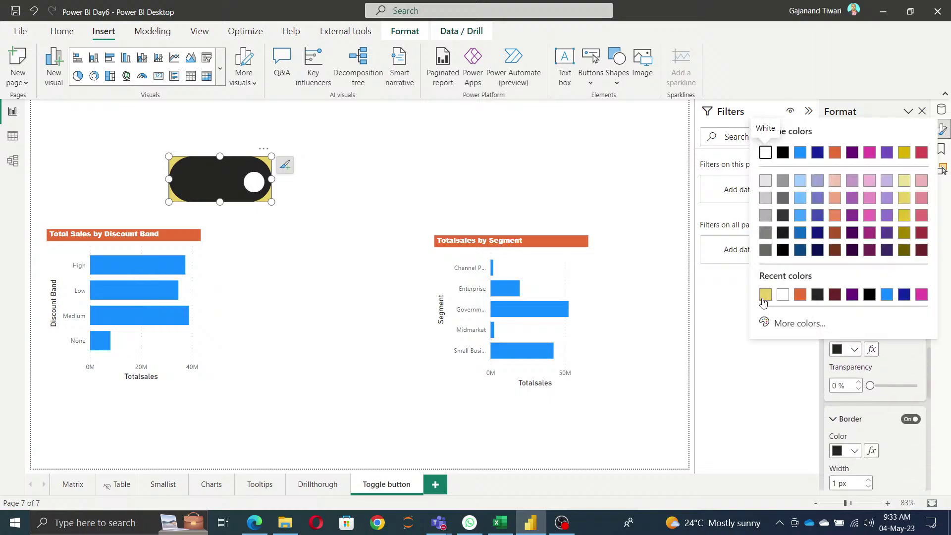
click(800, 296)
Review the navigator's remaining style settings for border, shadow and glow, and its bookmark group options
scroll(884, 354, down, 2)
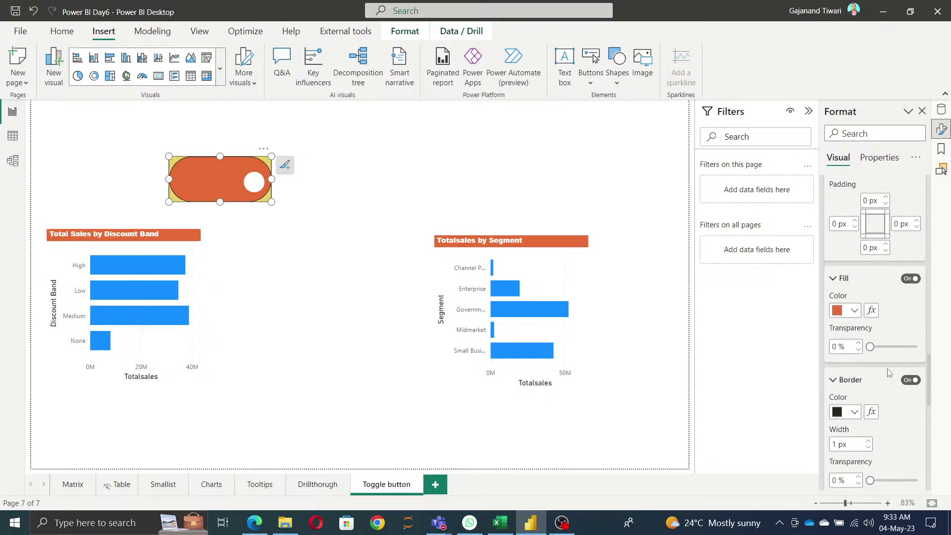
scroll(888, 359, down, 1)
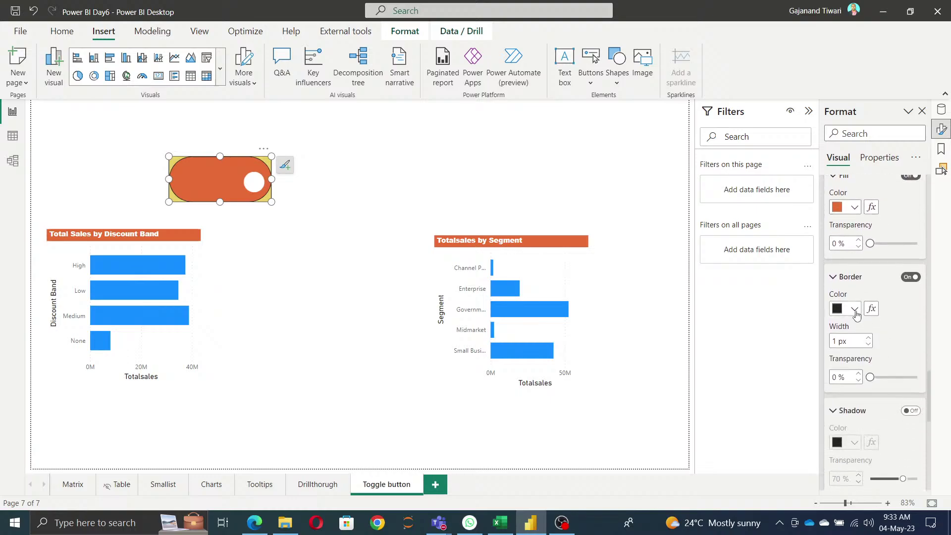
scroll(892, 322, down, 2)
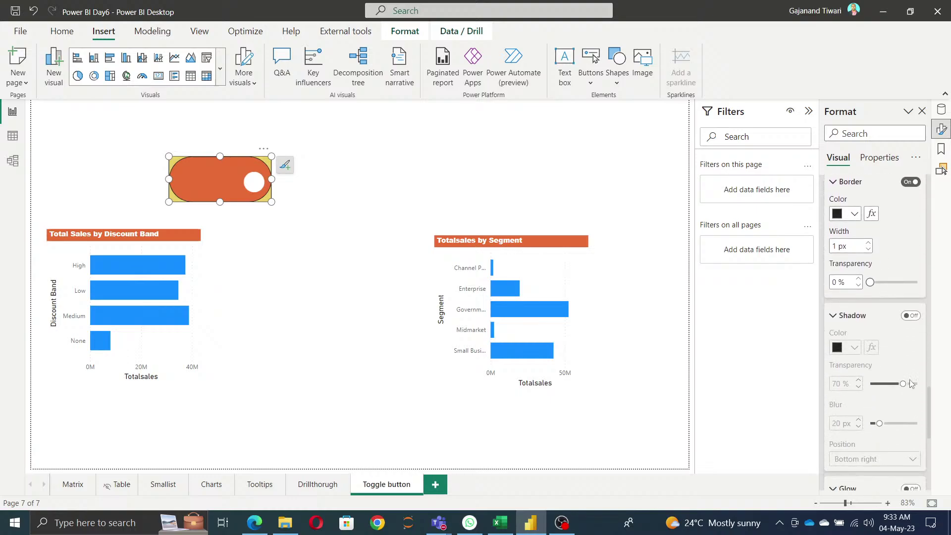
scroll(907, 347, down, 4)
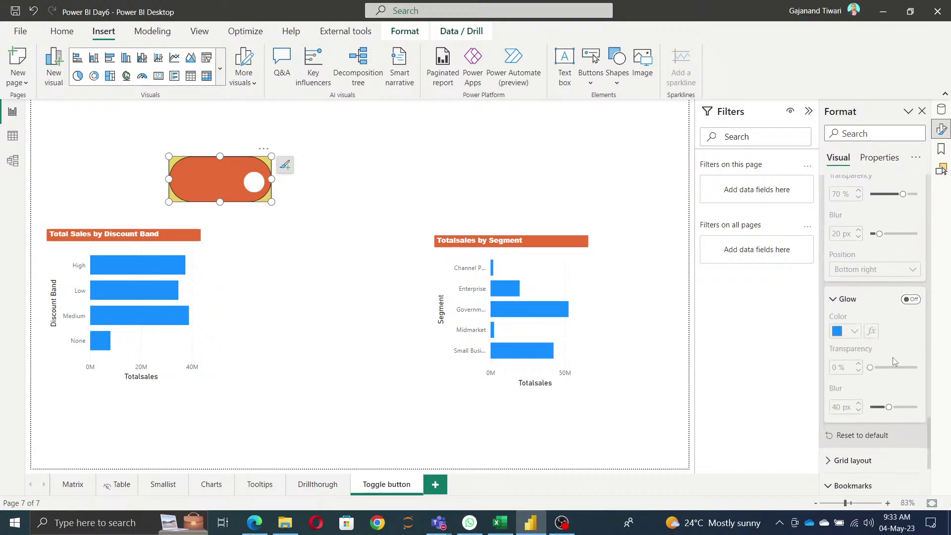
scroll(886, 356, down, 2)
scroll(864, 414, down, 1)
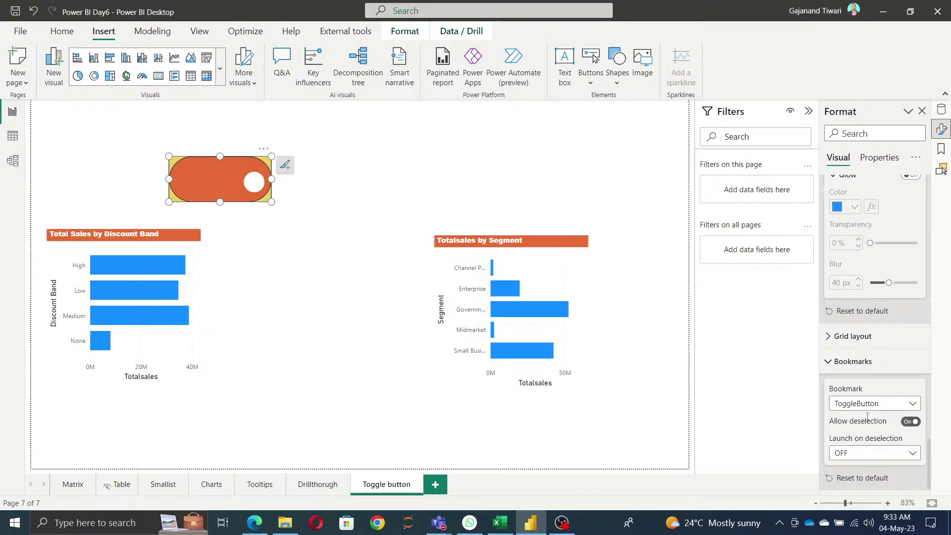
Left-align the button text in the bookmark navigator's Default state
scroll(864, 439, up, 5)
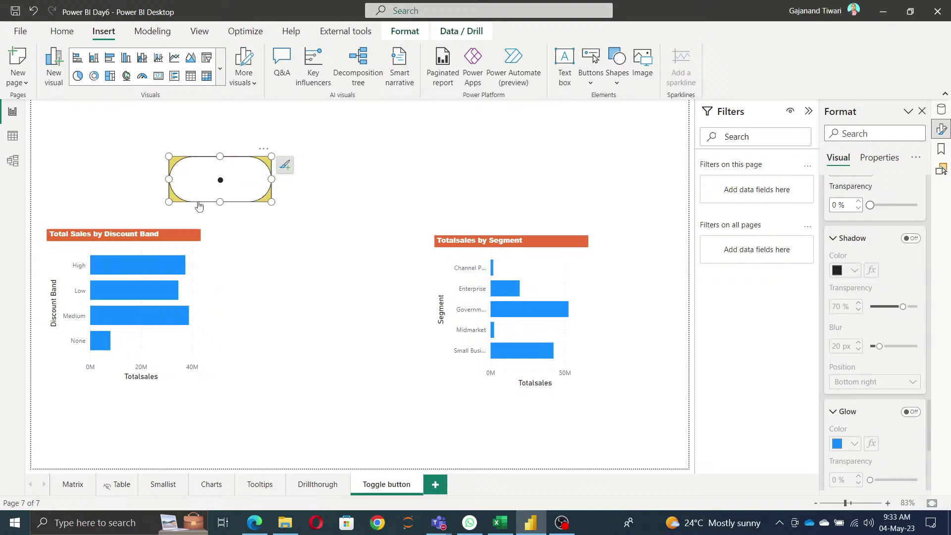
scroll(875, 278, up, 10)
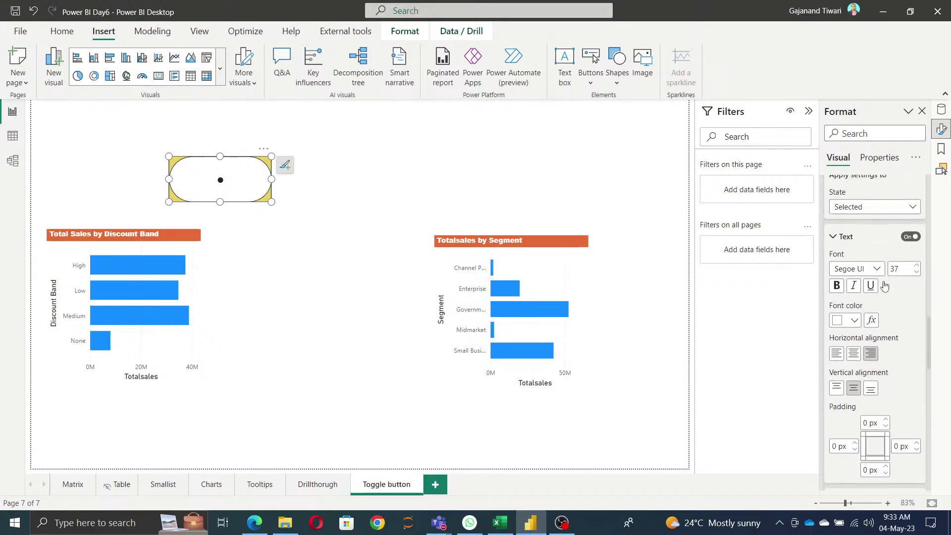
click(872, 232)
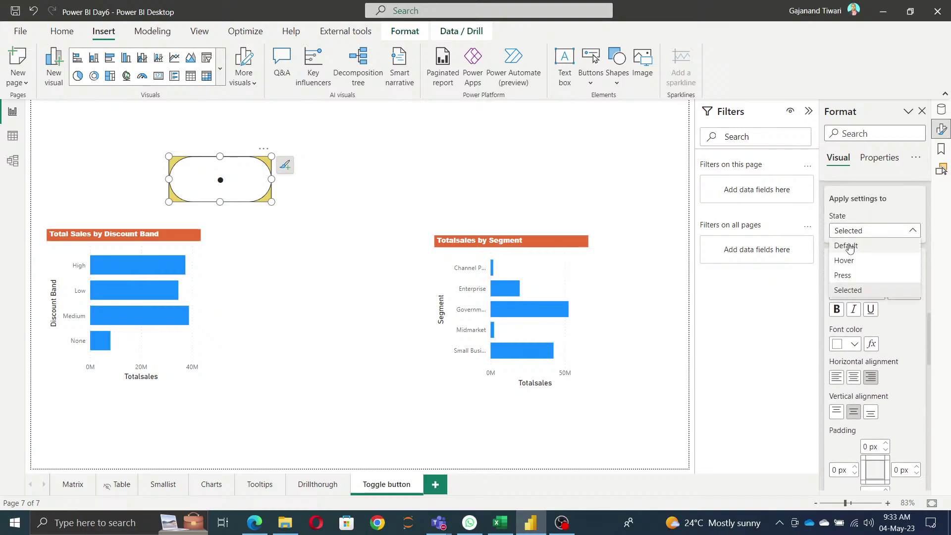
click(850, 248)
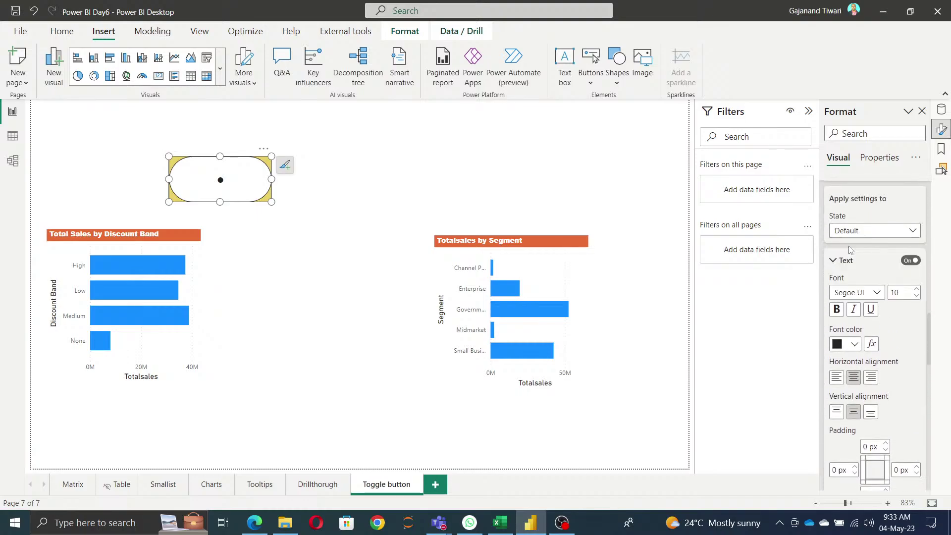
click(837, 378)
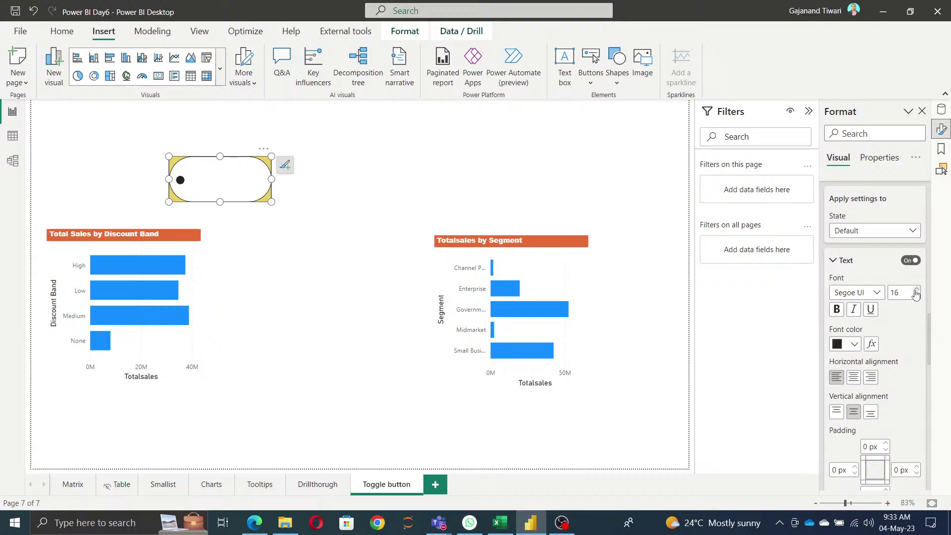
Set the Default state text of the bookmark navigator to font size 28 and white
click(916, 290)
click(916, 290)
click(916, 290)
click(916, 290)
click(845, 344)
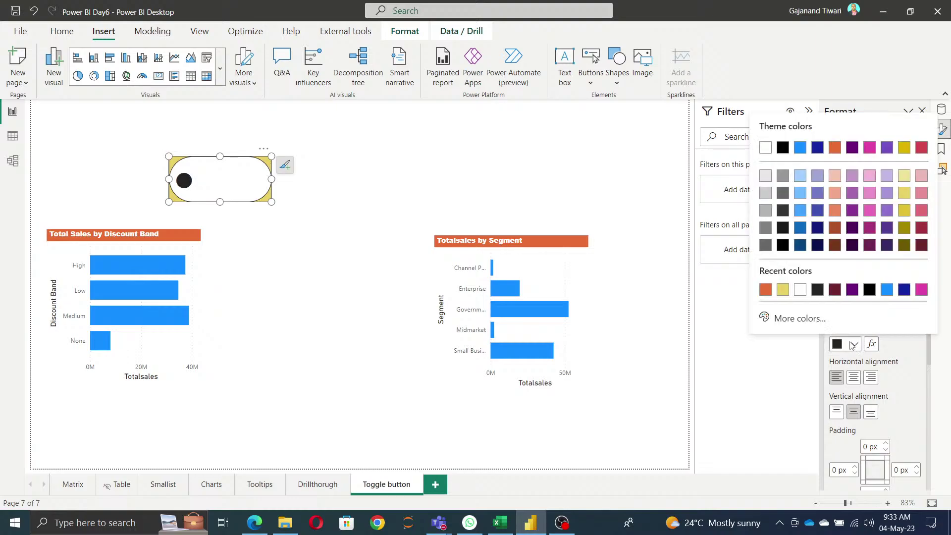
click(801, 290)
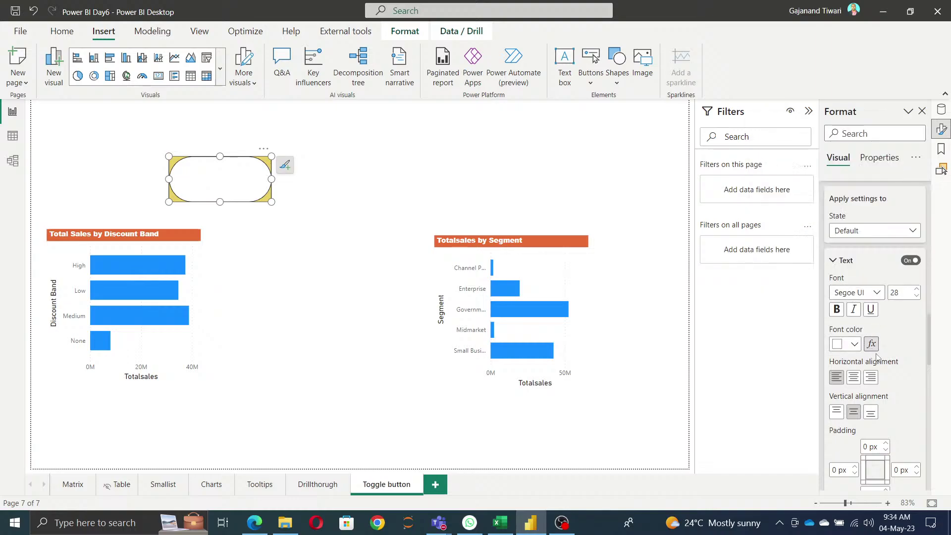
Fill the bookmark navigator's Default state with the same bright blue as the chart bars
scroll(894, 360, down, 10)
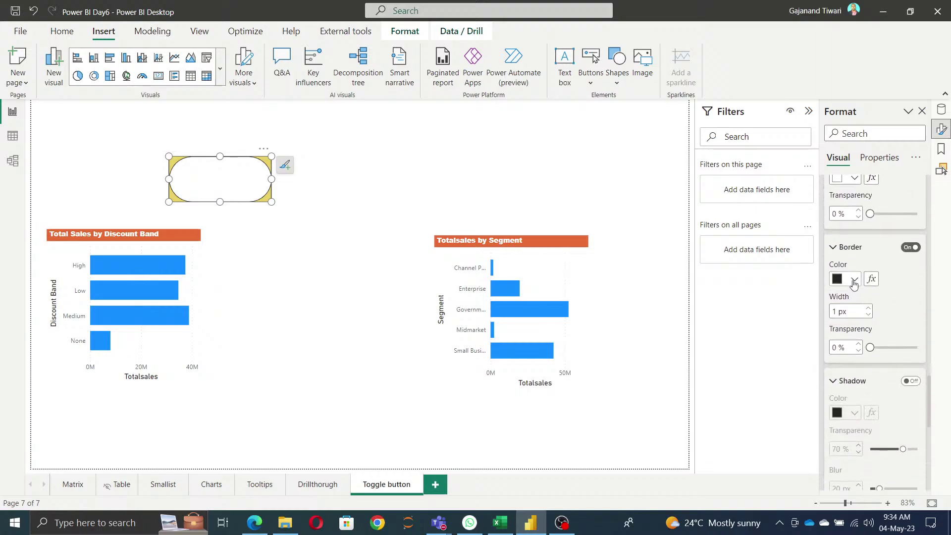
scroll(855, 292, up, 5)
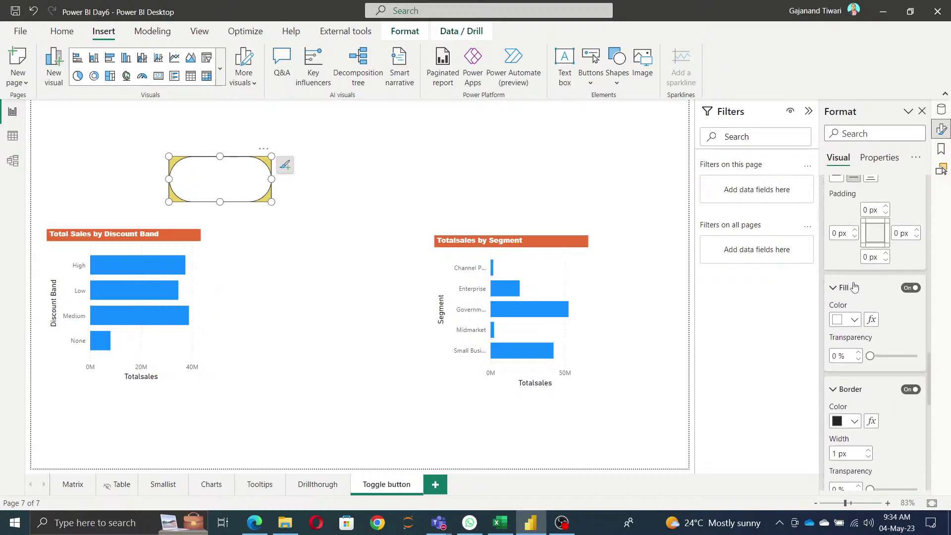
click(857, 321)
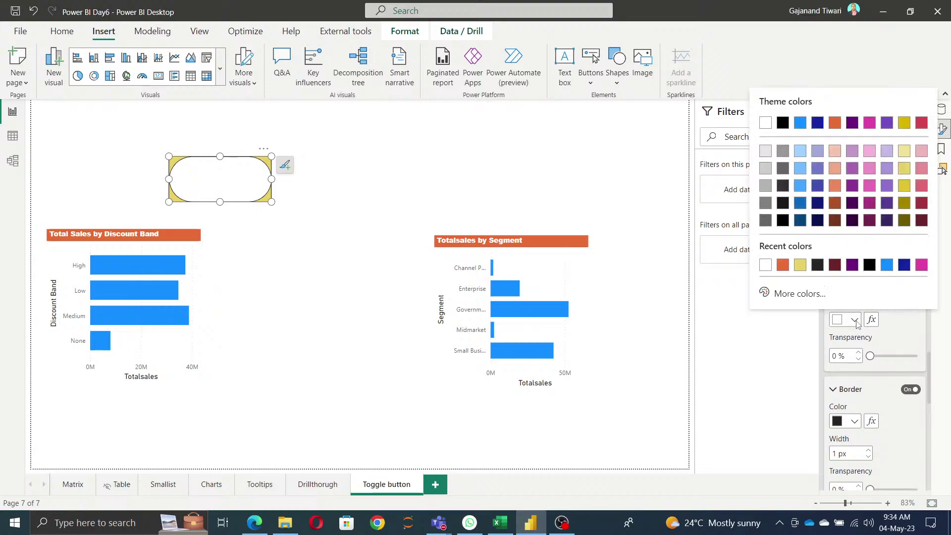
click(800, 267)
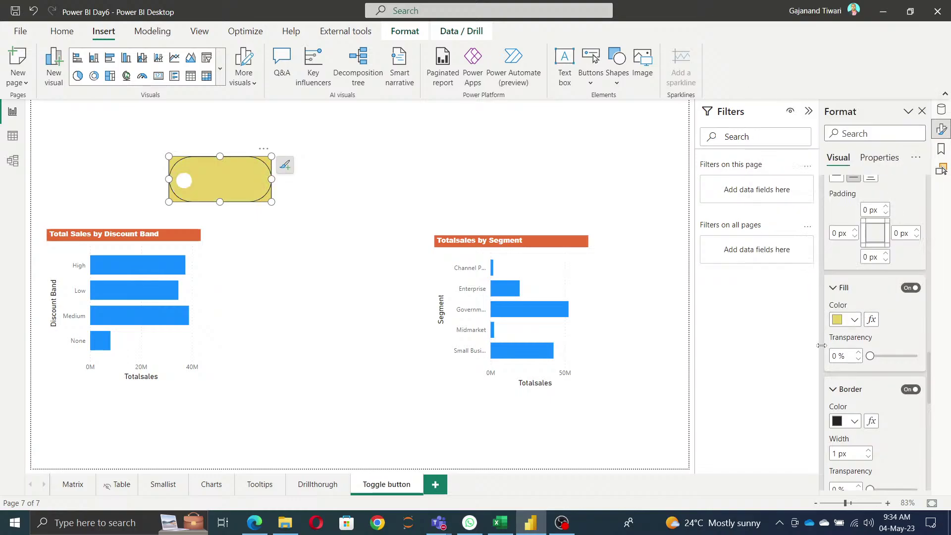
click(856, 321)
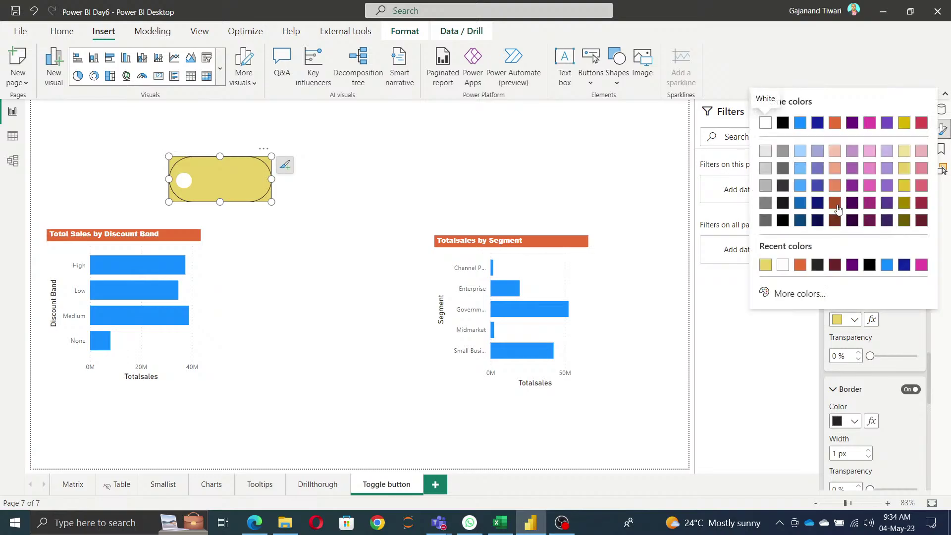
click(887, 266)
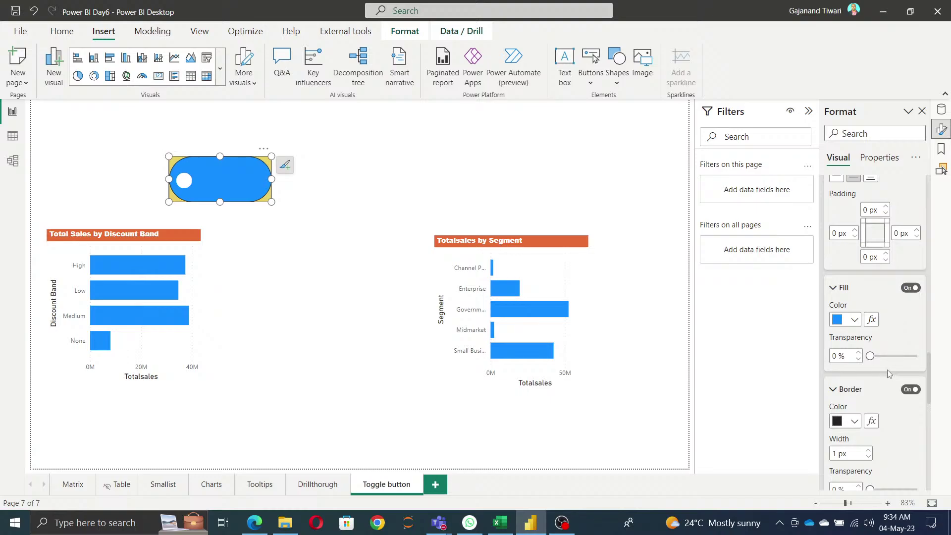
Test the toggle button by switching it on and off repeatedly, and deselect it
ctrl+click(210, 183)
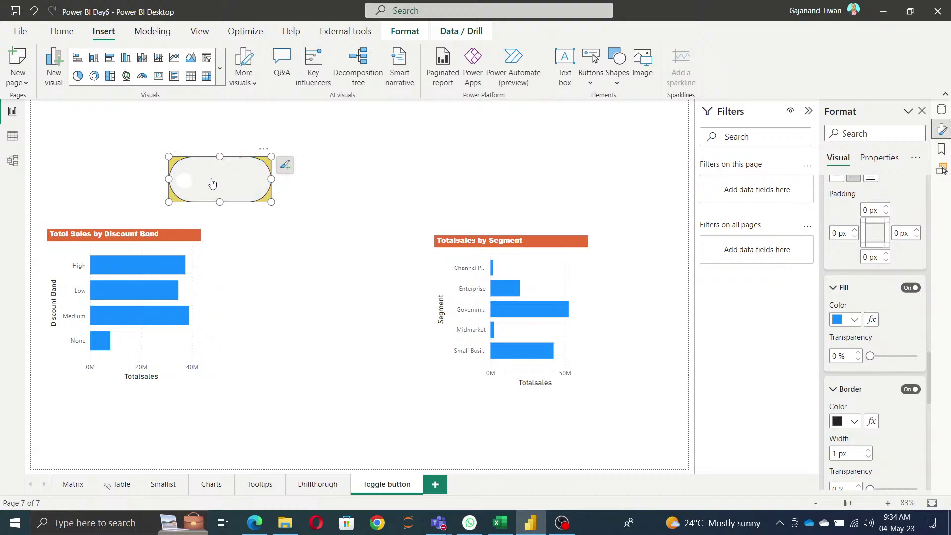
ctrl+click(186, 186)
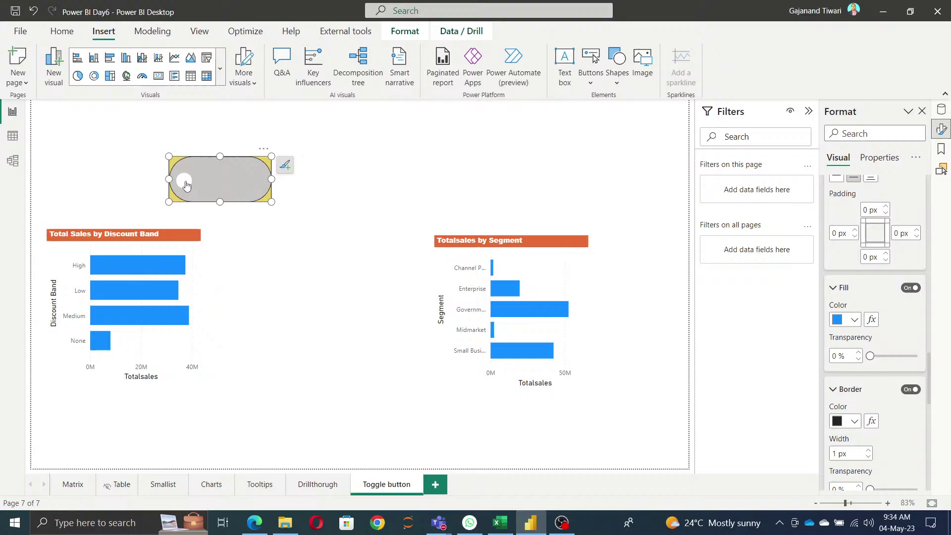
ctrl+click(255, 186)
ctrl+click(250, 184)
ctrl+click(230, 189)
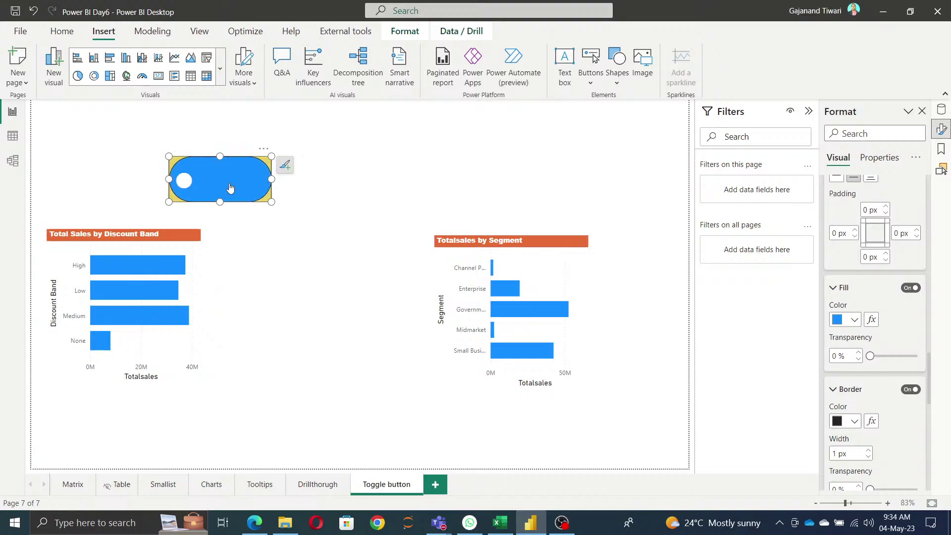
ctrl+click(184, 186)
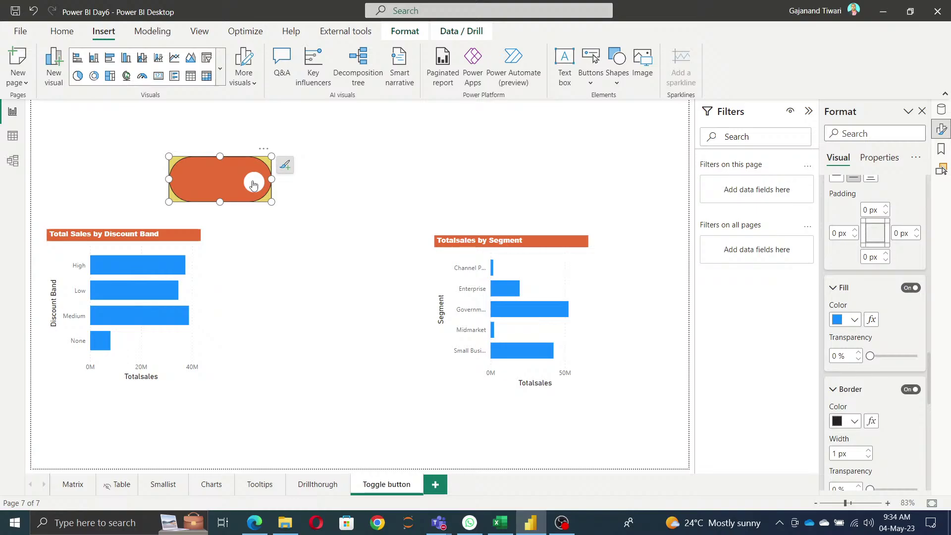
ctrl+click(253, 184)
ctrl+click(182, 184)
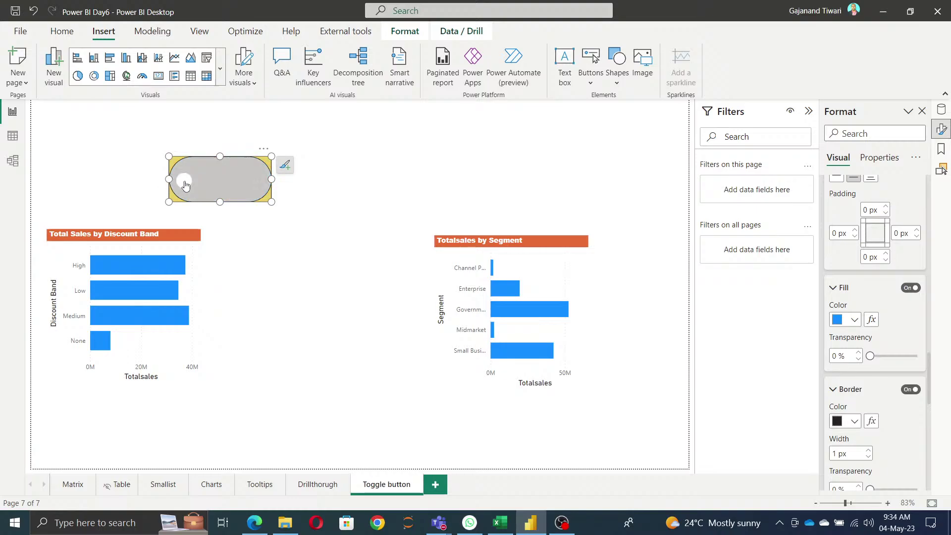
ctrl+click(255, 187)
ctrl+click(220, 187)
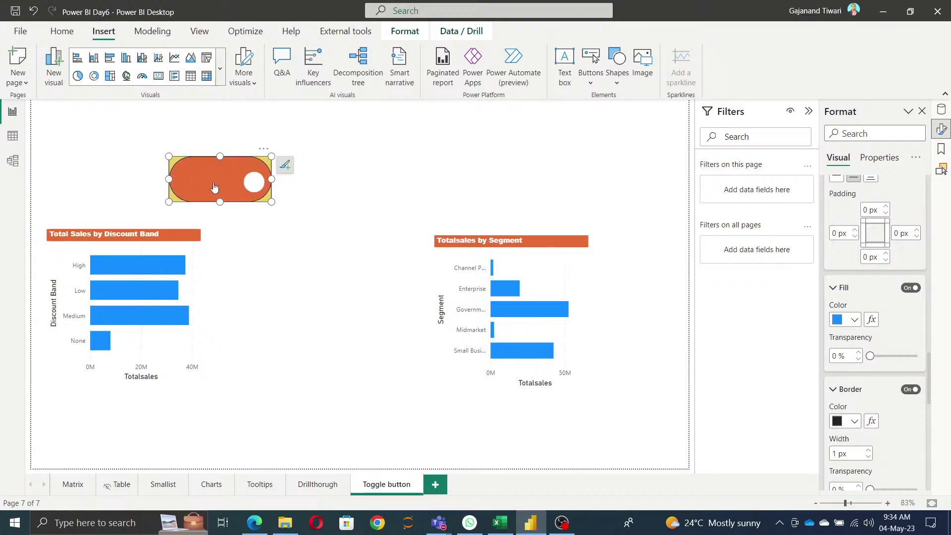
ctrl+click(249, 185)
ctrl+click(184, 187)
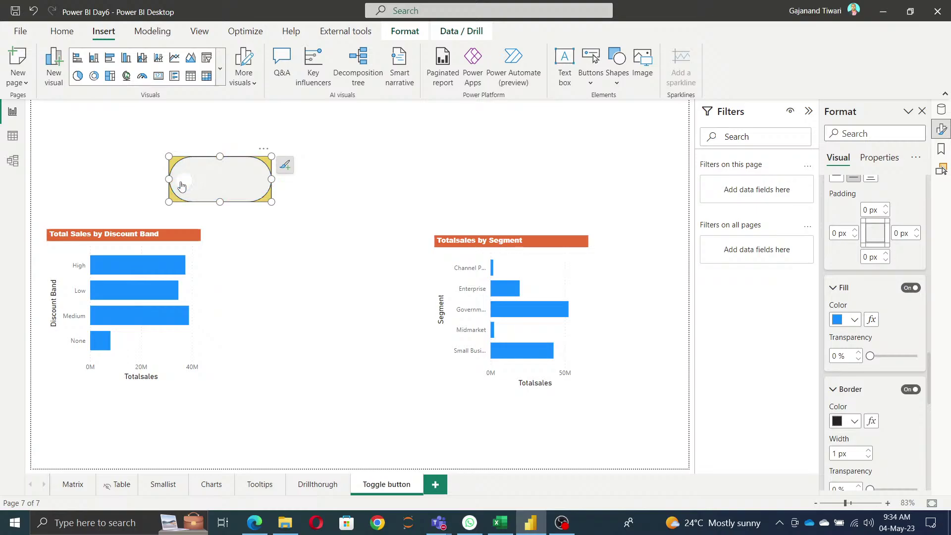
ctrl+click(252, 186)
ctrl+click(182, 184)
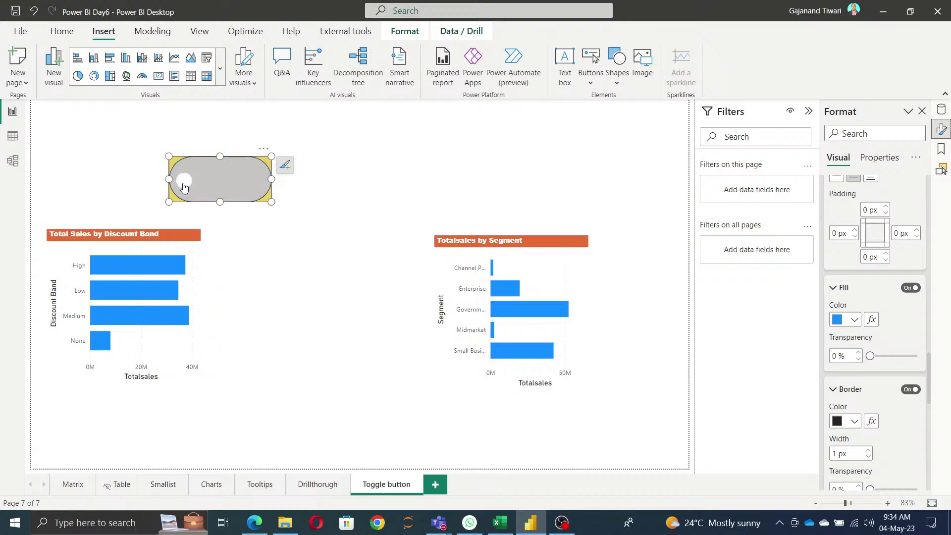
ctrl+click(255, 183)
ctrl+click(183, 182)
click(614, 268)
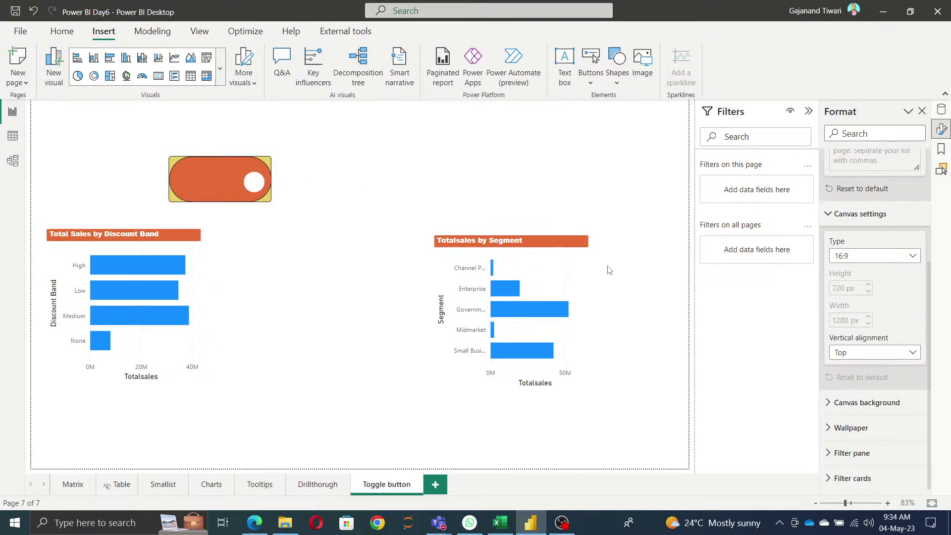
Hide the Totalsales by Segment chart and update the first ToggleButton bookmark, the one named with a dot, to store that view
click(943, 172)
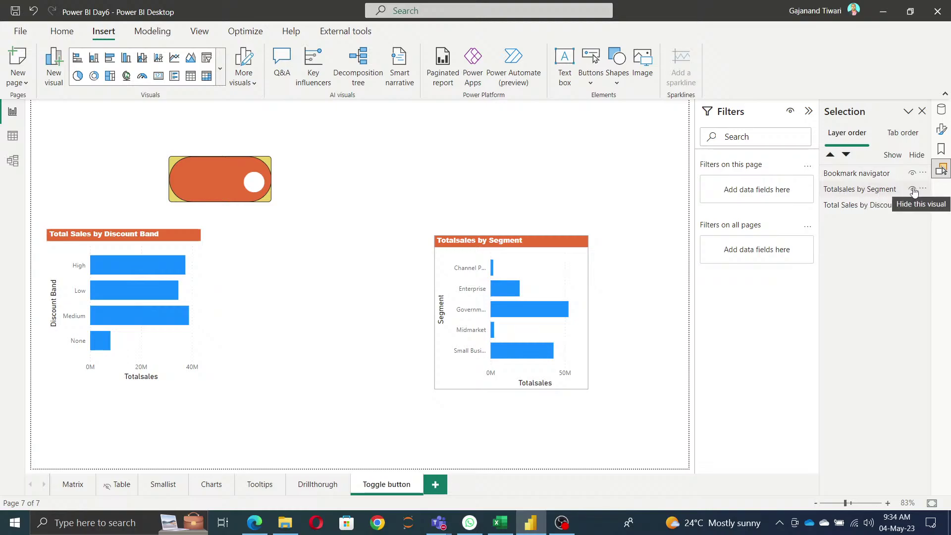
ctrl+click(250, 181)
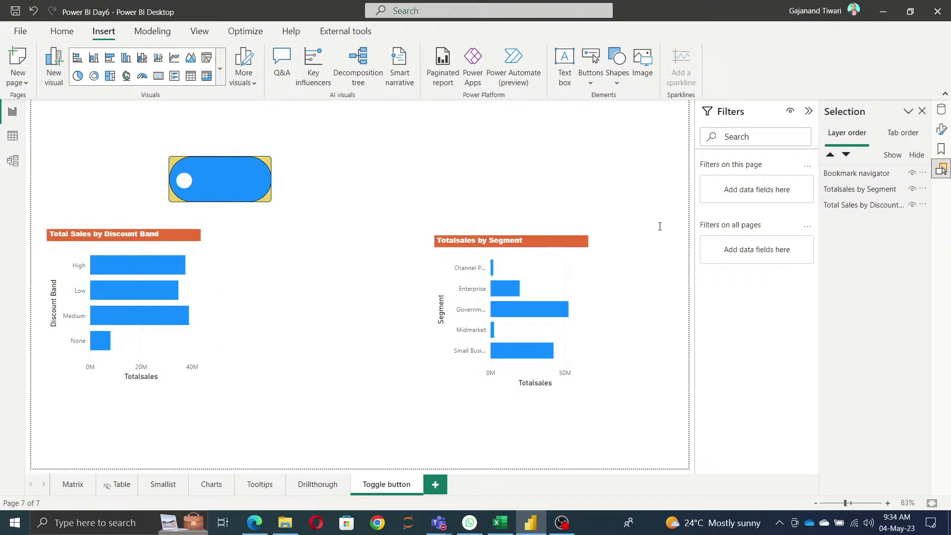
click(913, 190)
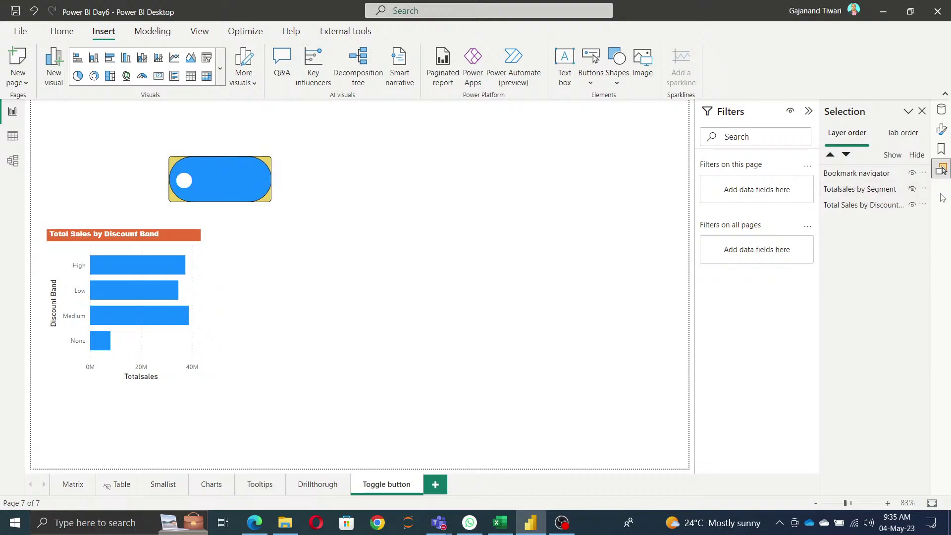
click(942, 149)
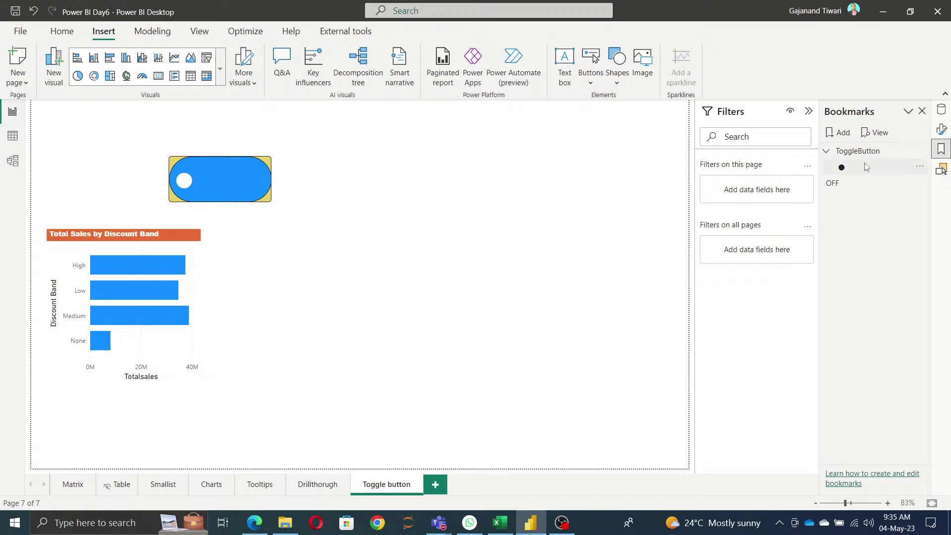
click(920, 166)
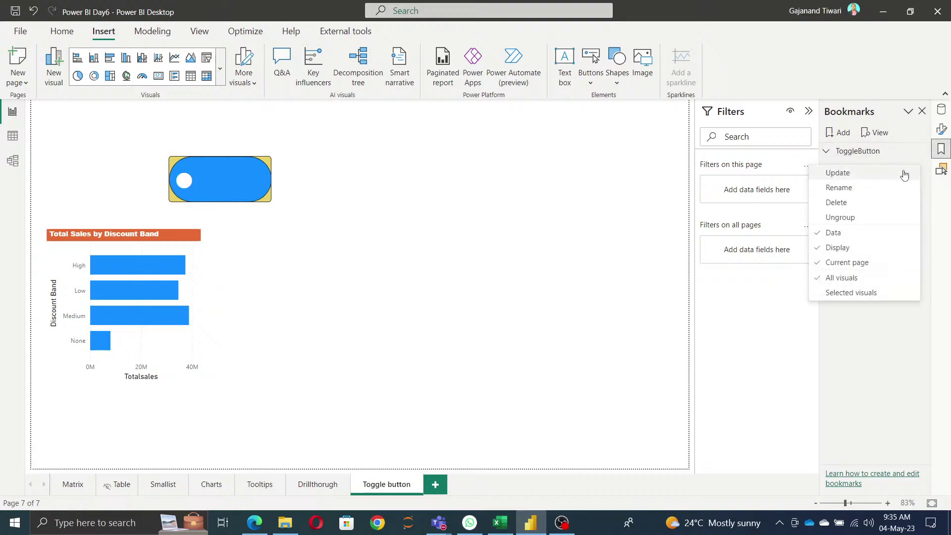
click(848, 174)
click(847, 174)
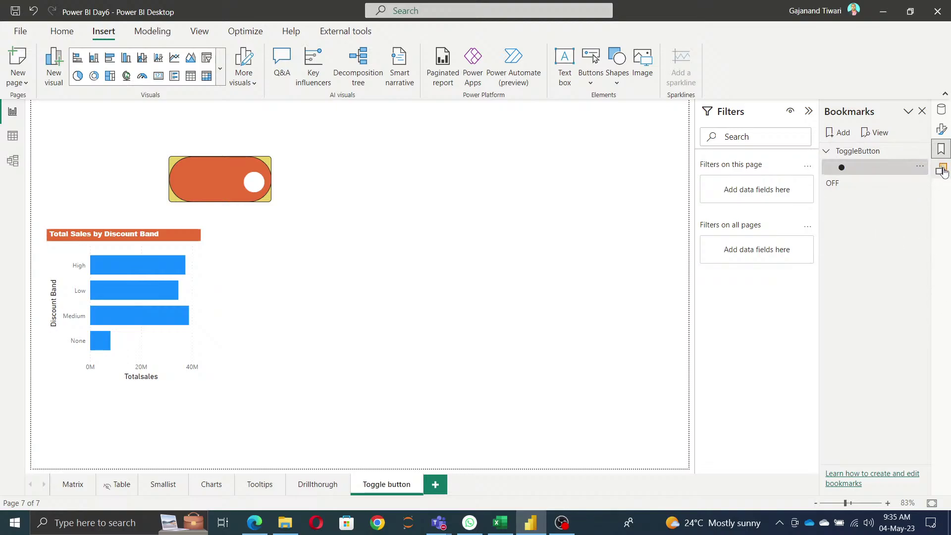
Update the OFF bookmark to show the Totalsales by Segment chart with the Total Sales by Discount Band chart hidden
click(941, 168)
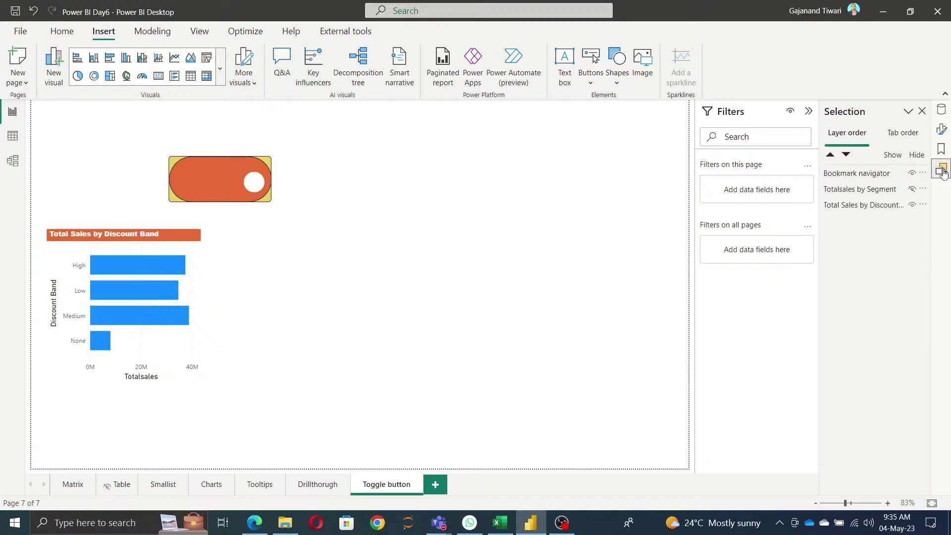
click(913, 190)
click(913, 205)
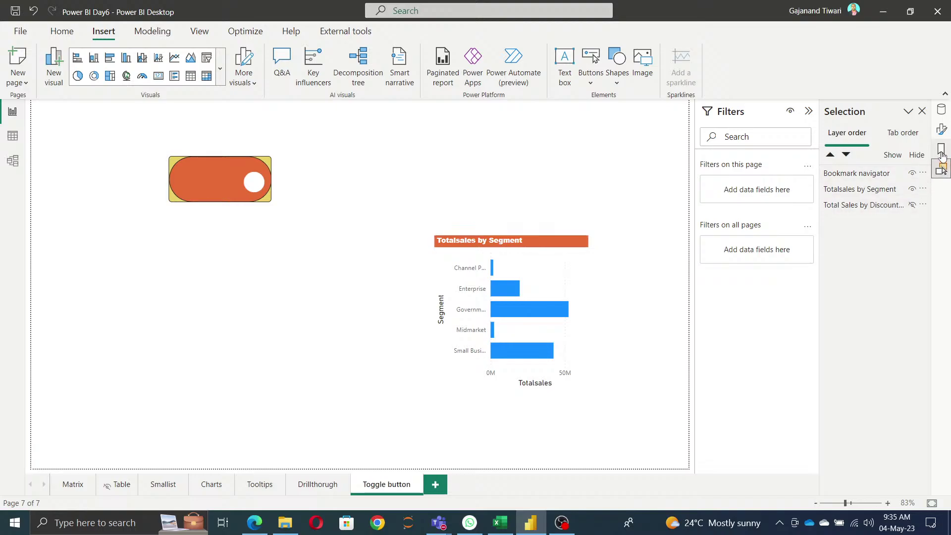
click(941, 154)
click(918, 185)
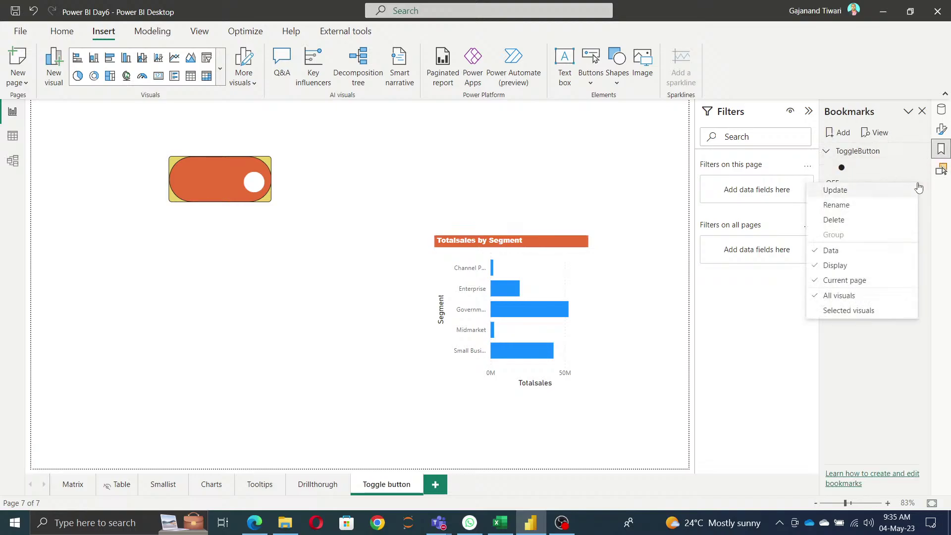
click(867, 191)
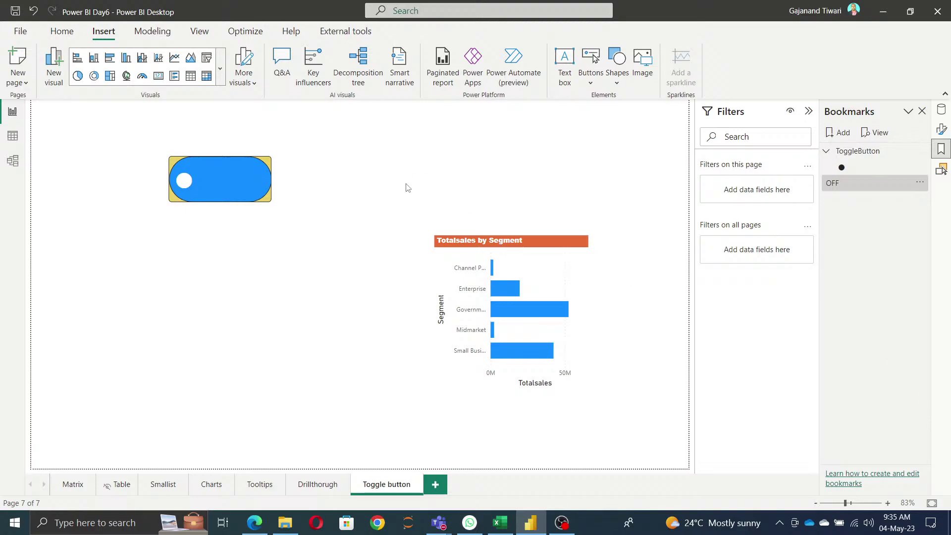
Test that the toggle button switches between the Discount Band and Segment charts
ctrl+click(187, 181)
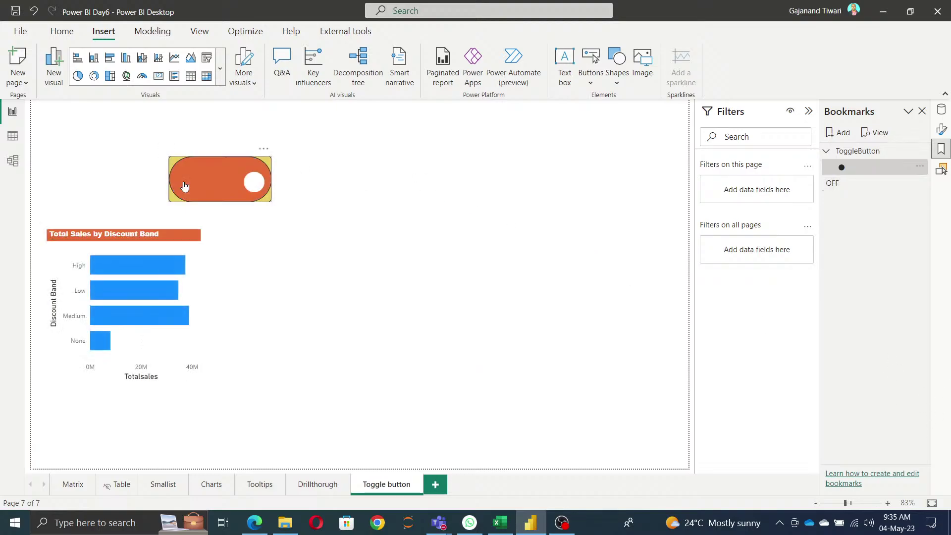
ctrl+click(246, 187)
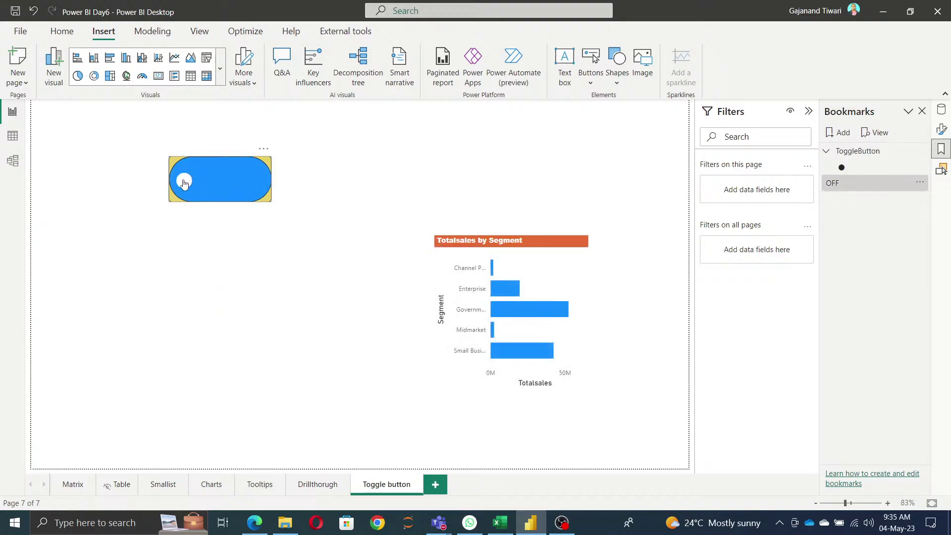
ctrl+click(193, 183)
ctrl+click(253, 183)
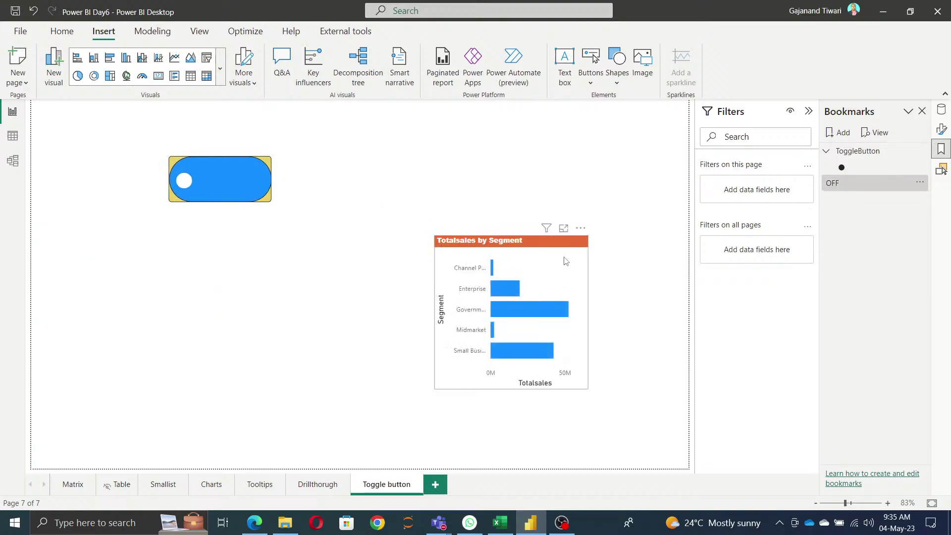
Move the Totalsales by Segment chart below the toggle button, and test the toggle repeatedly between the Discount Band and Segment charts
drag(580, 255, 156, 251)
ctrl+click(182, 196)
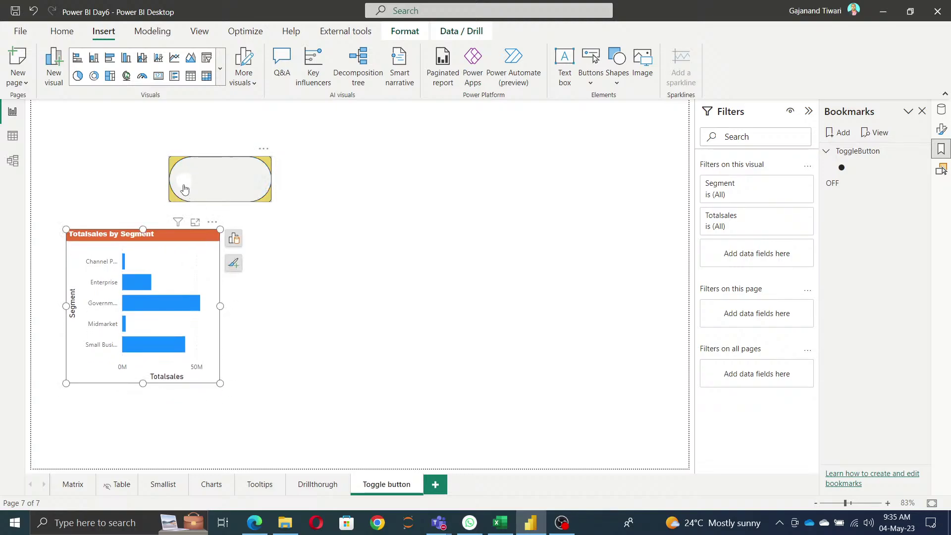
ctrl+click(257, 187)
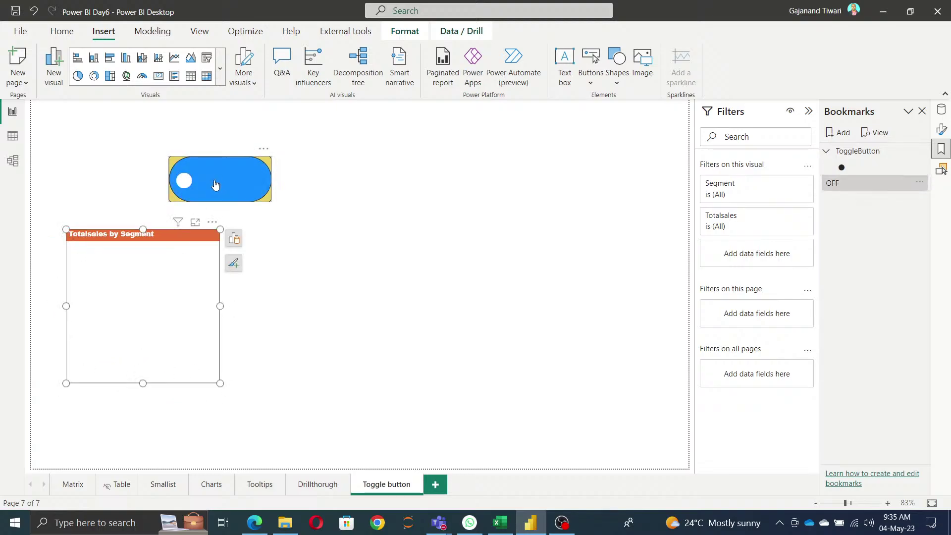
ctrl+click(189, 183)
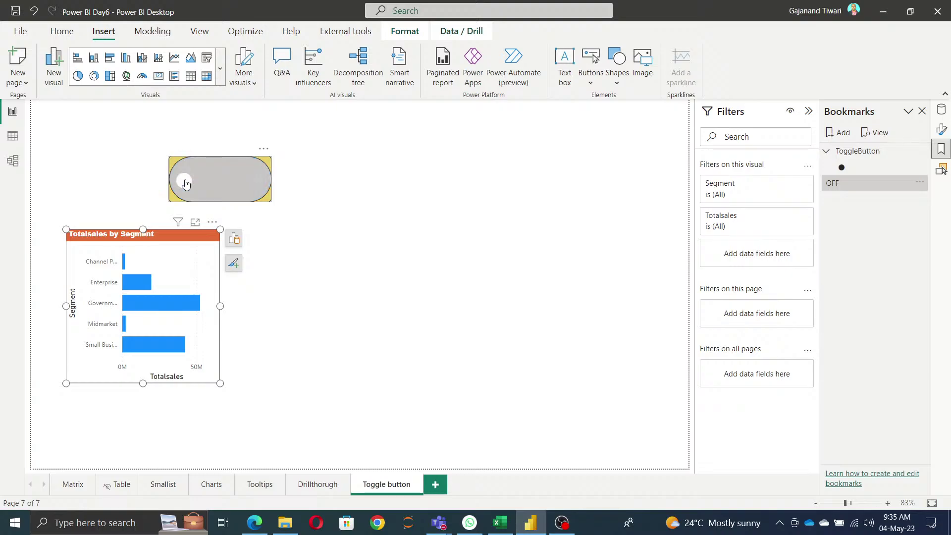
ctrl+click(255, 186)
ctrl+click(248, 187)
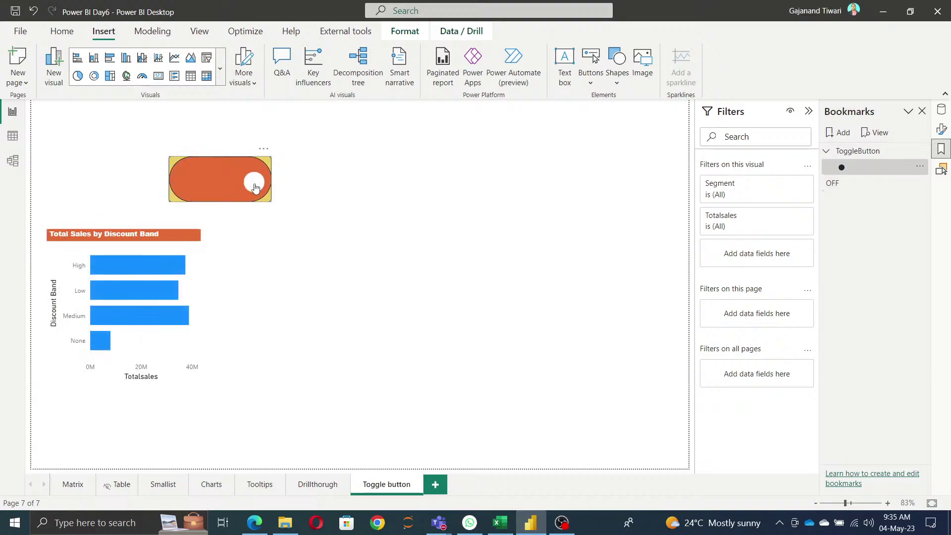
ctrl+click(251, 186)
ctrl+click(251, 184)
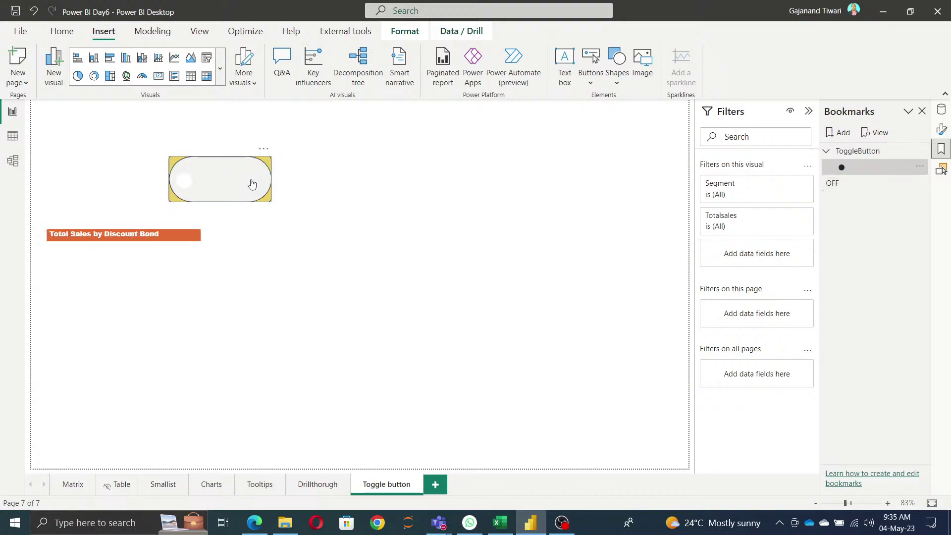
ctrl+click(261, 185)
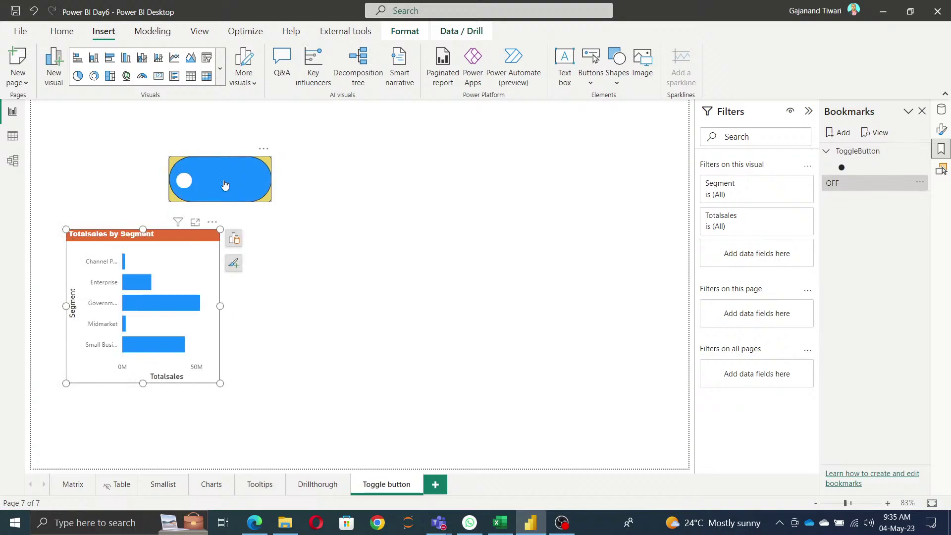
ctrl+click(185, 181)
ctrl+click(255, 189)
click(437, 245)
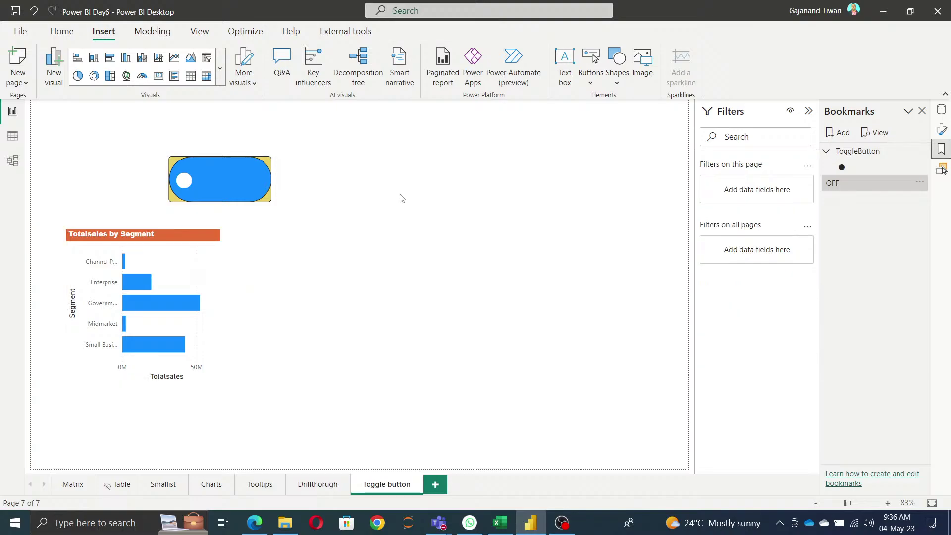
Add a new visual on the empty canvas area beside the toggle button, showing the Totalsales measure from A_DAX as a card
right_click(423, 185)
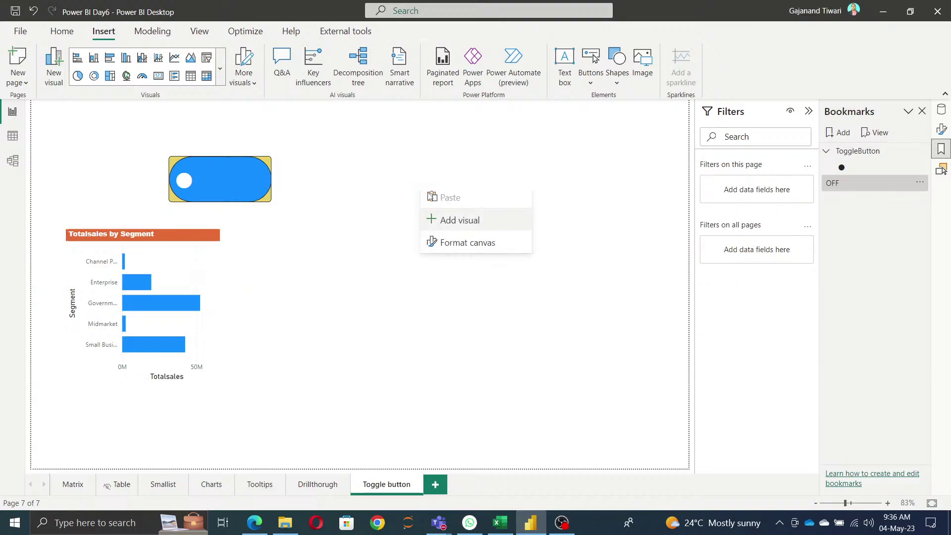
click(444, 220)
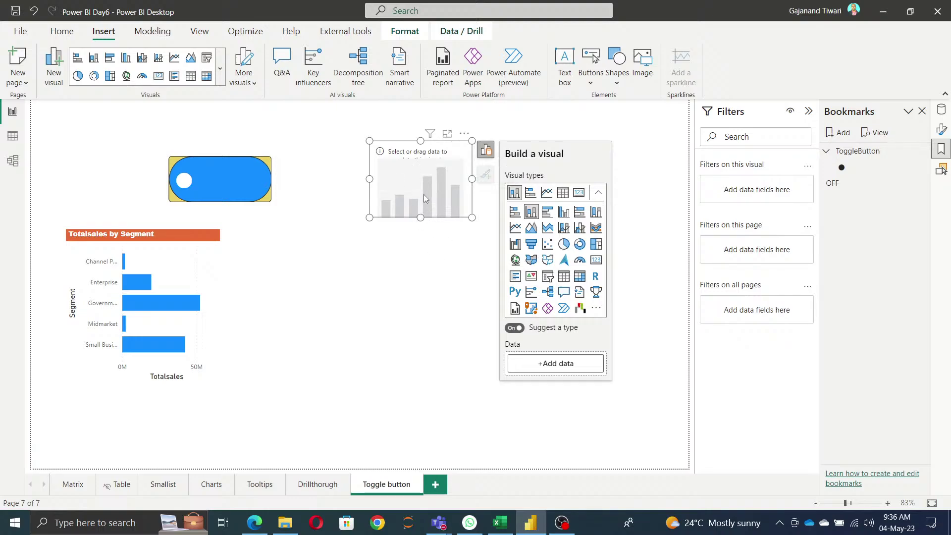
click(556, 363)
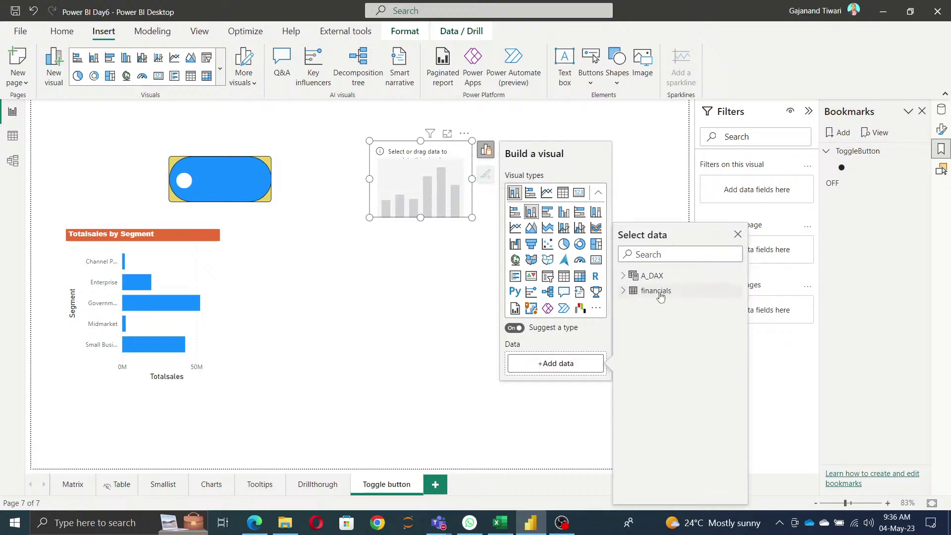
click(624, 276)
click(653, 307)
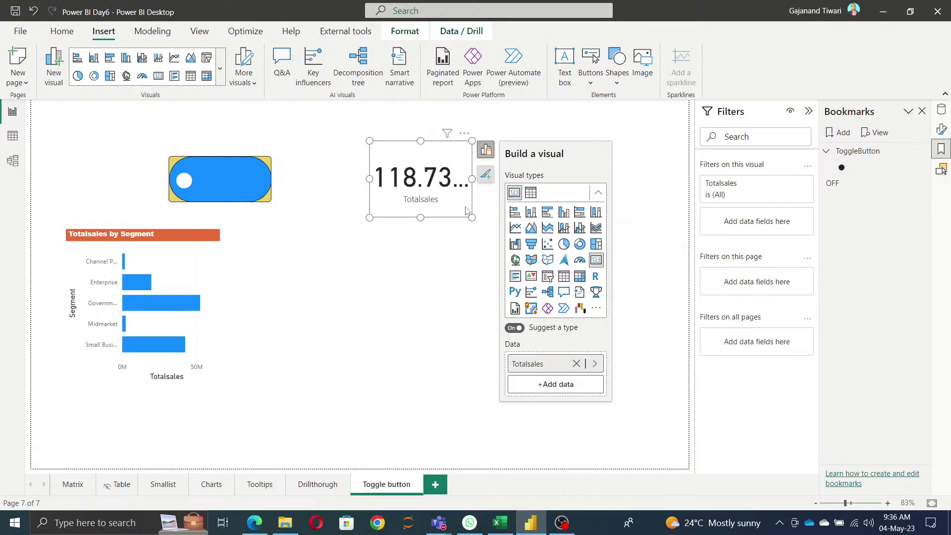
Duplicate the Totalsales card and align the copy beside the original
click(425, 202)
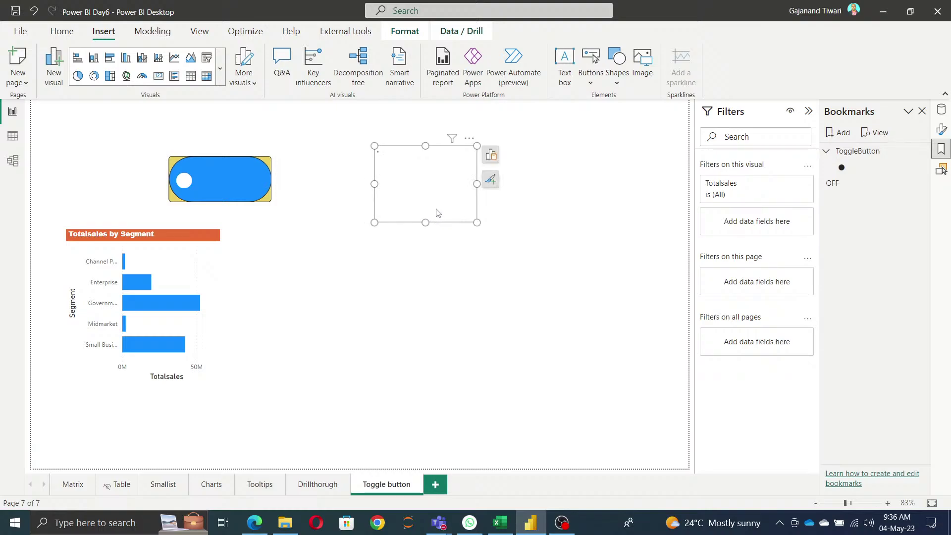
key(ctrl+c)
key(ctrl+v)
drag(601, 282, 581, 202)
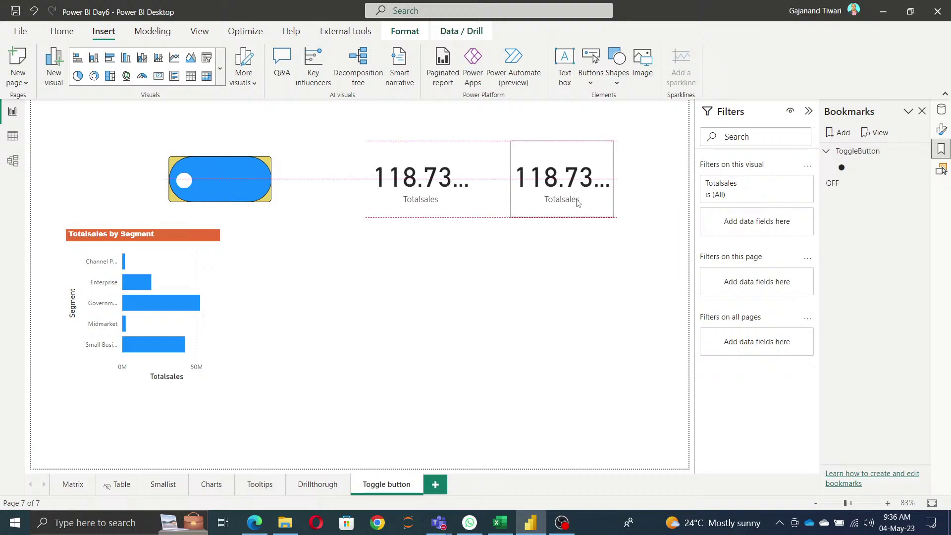
ctrl+click(398, 181)
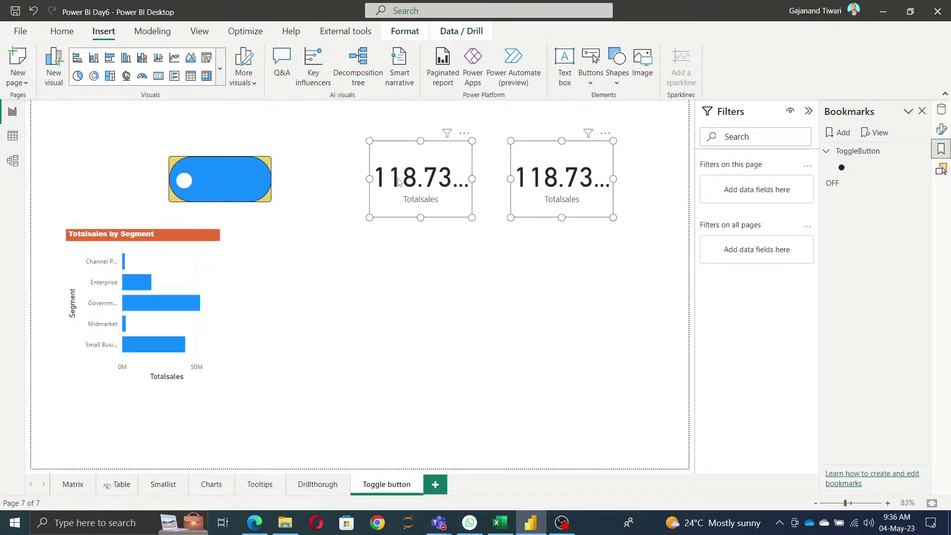
right_click(421, 186)
mouse_move(452, 192)
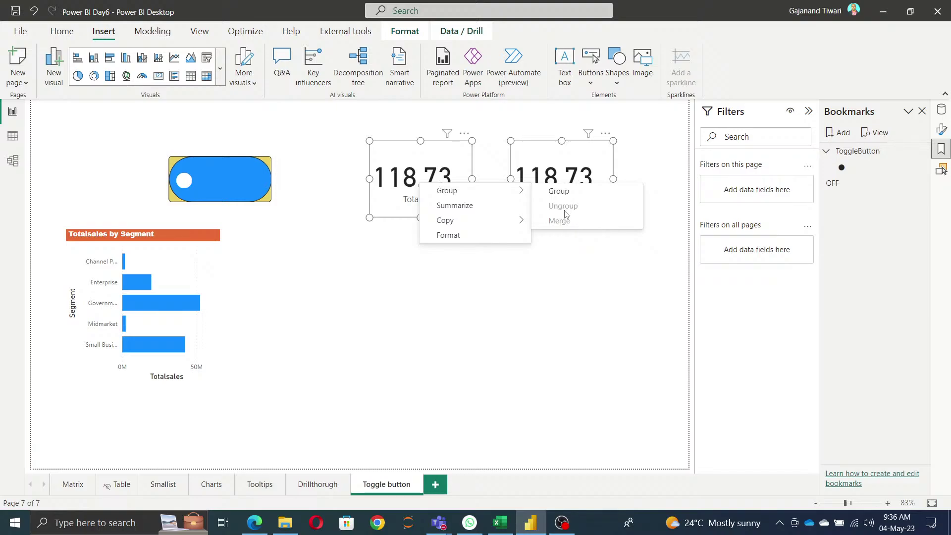
key(Escape)
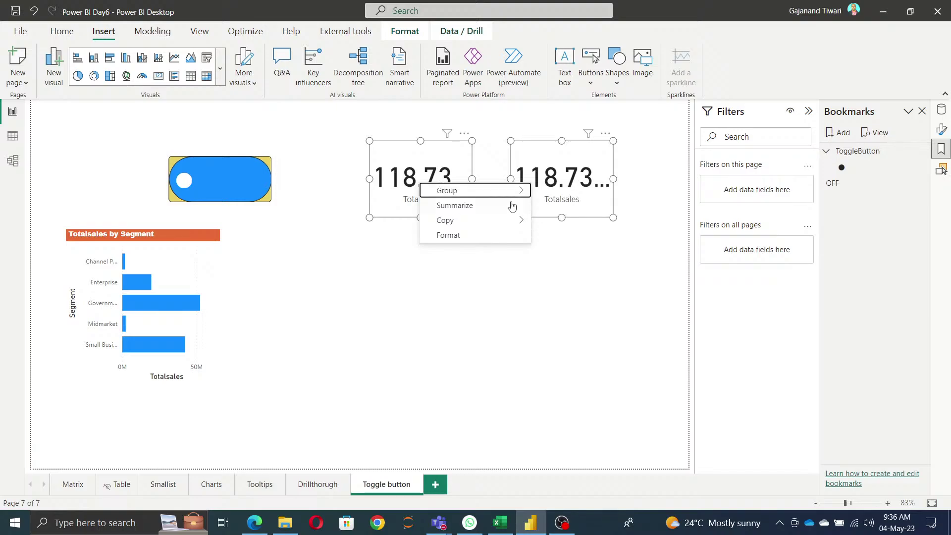
key(Escape)
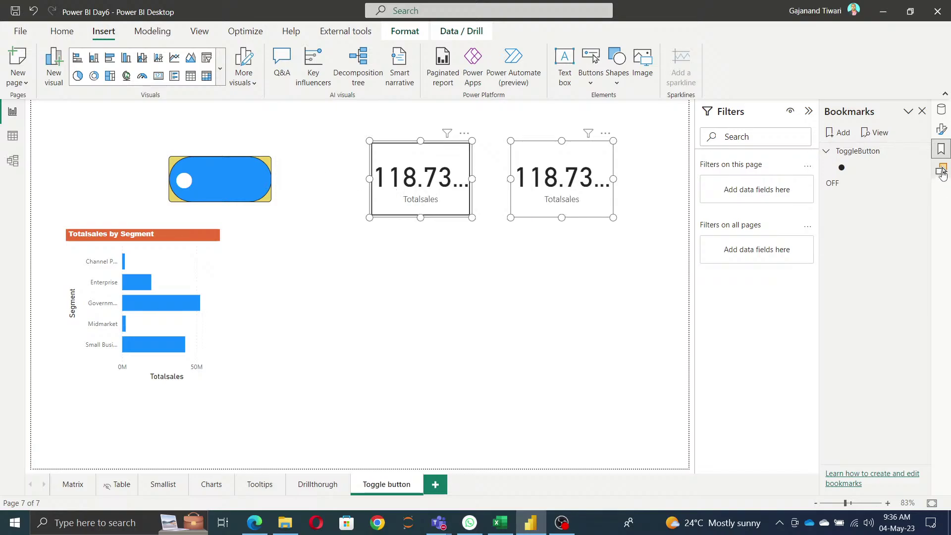
Group the two Totalsales cards, selecting both from the page's layer order list
click(942, 170)
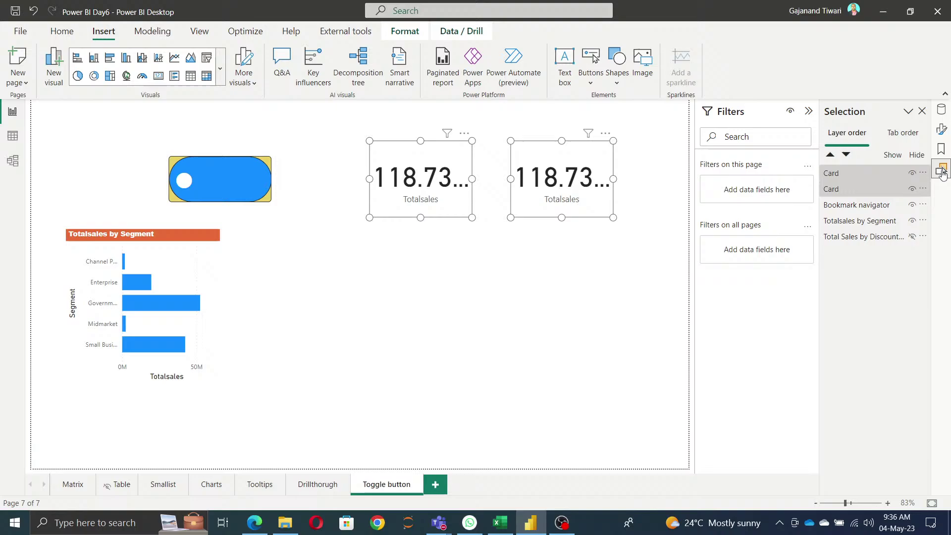
click(860, 174)
ctrl+click(860, 174)
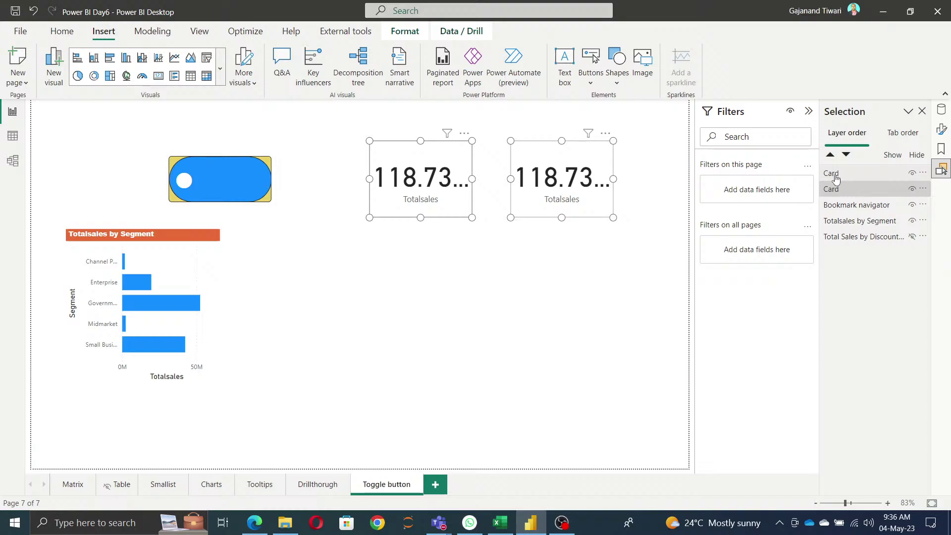
click(838, 177)
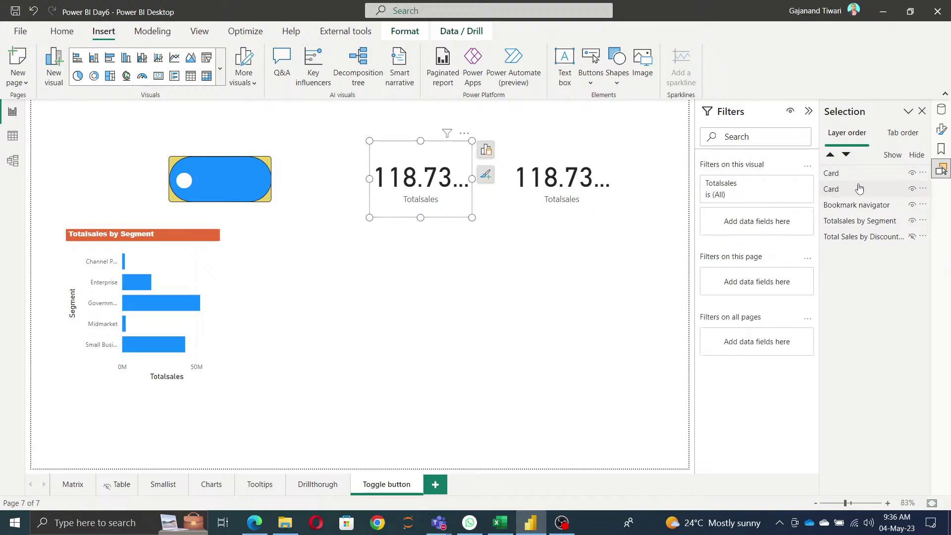
ctrl+click(856, 190)
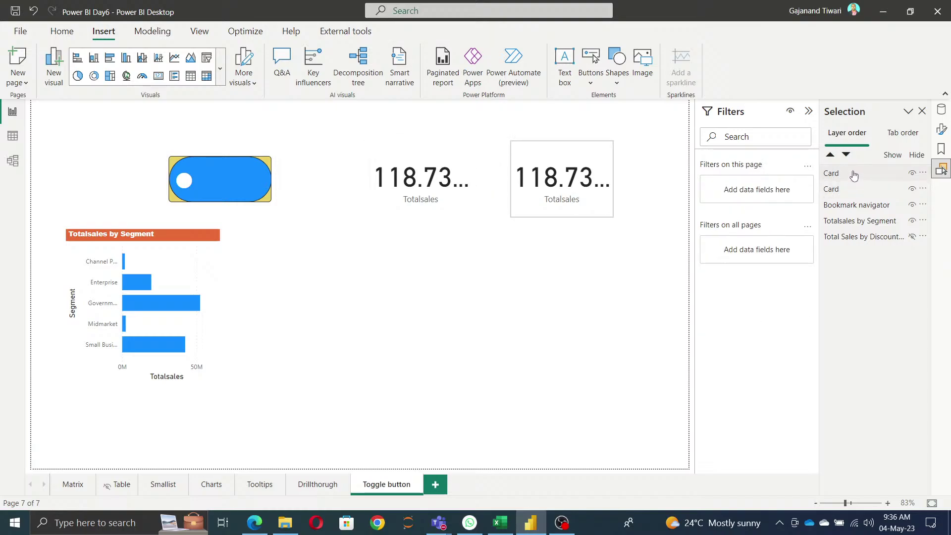
click(854, 175)
ctrl+click(841, 195)
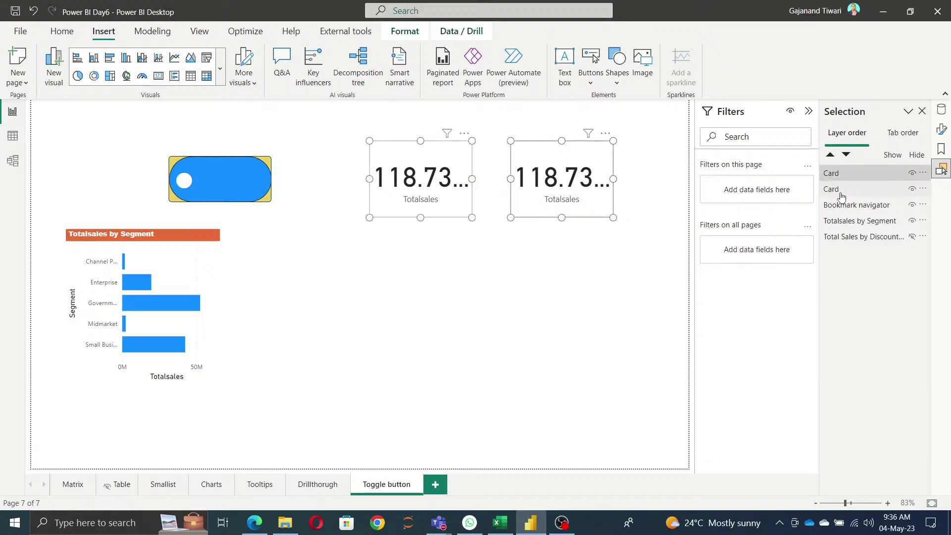
right_click(841, 197)
mouse_move(758, 200)
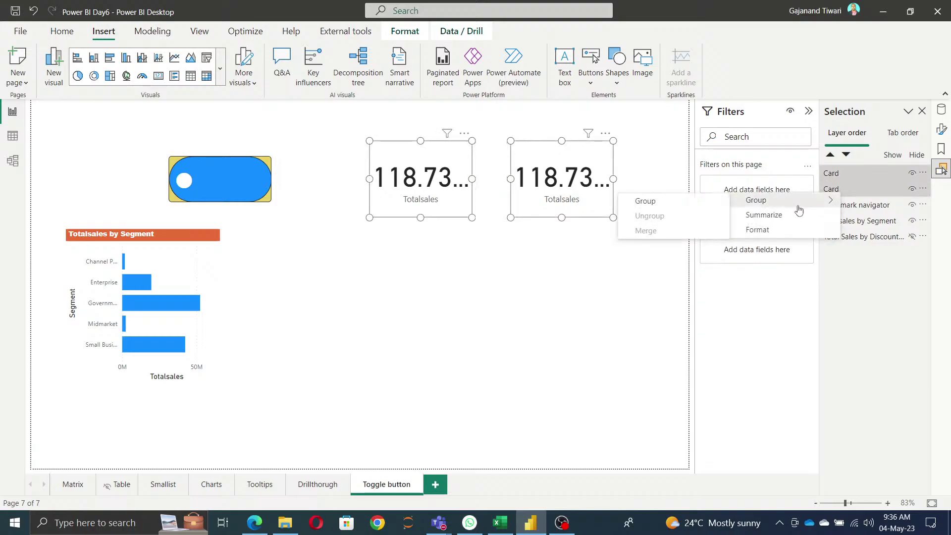
click(653, 207)
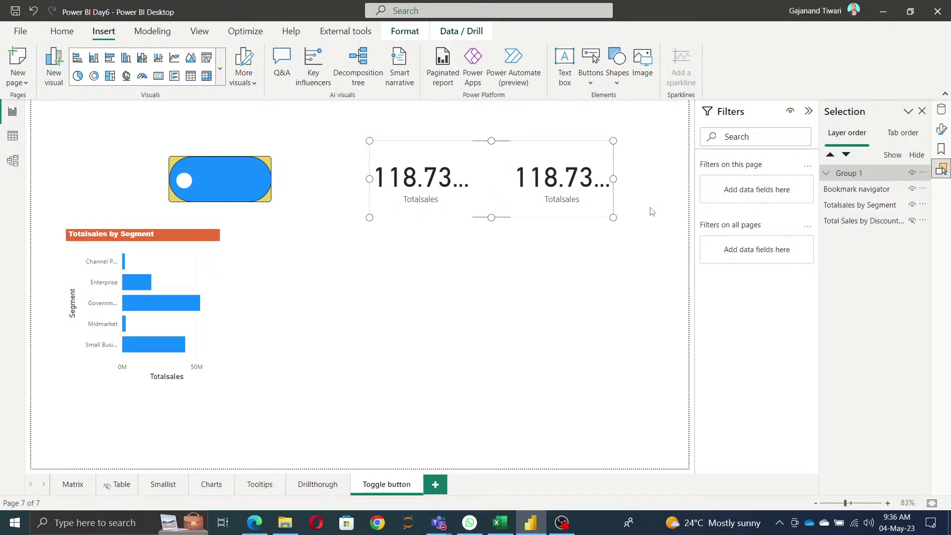
Move the card group slightly lower on the canvas, and test hiding and showing the whole group
drag(458, 270, 557, 211)
click(564, 194)
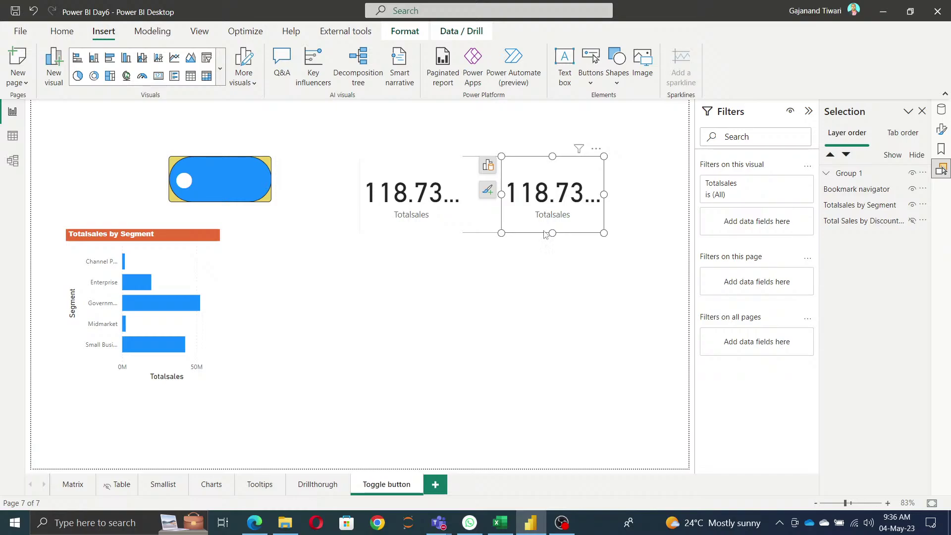
click(912, 173)
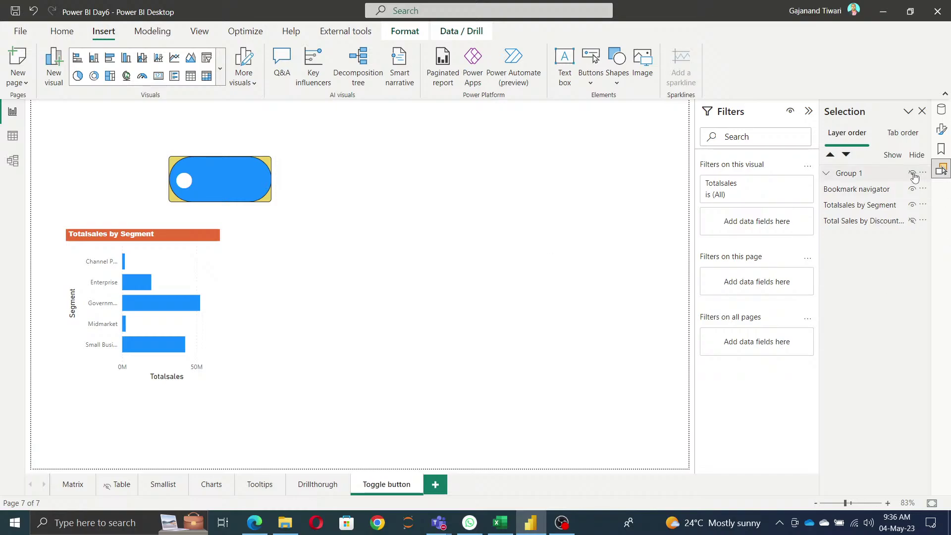
click(913, 175)
click(913, 175)
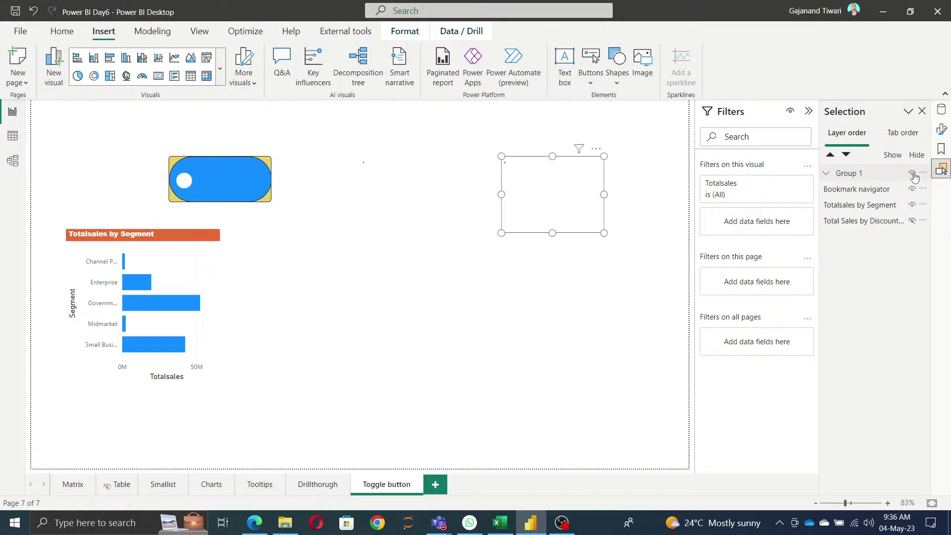
click(914, 175)
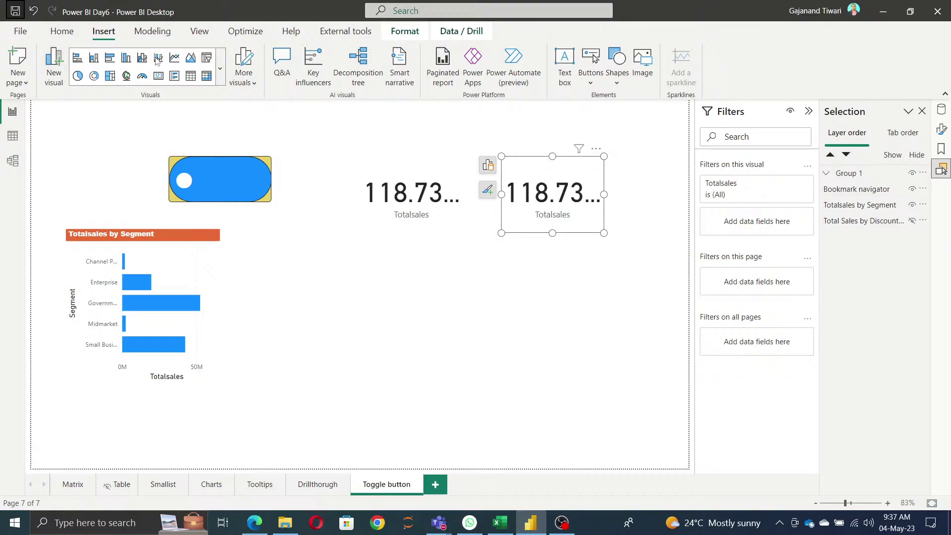
Switch to the Power Query Editor and add two new parameters alongside Excelpath
click(63, 38)
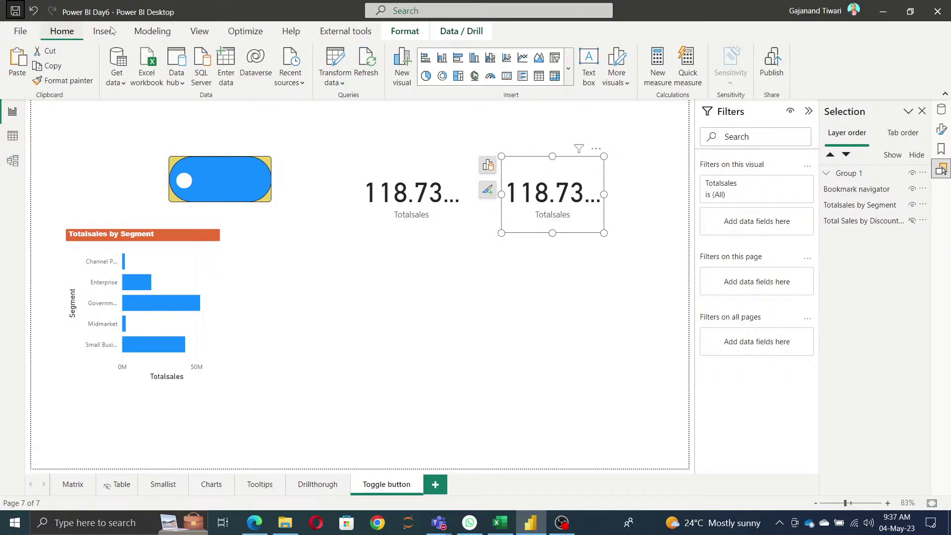
click(338, 63)
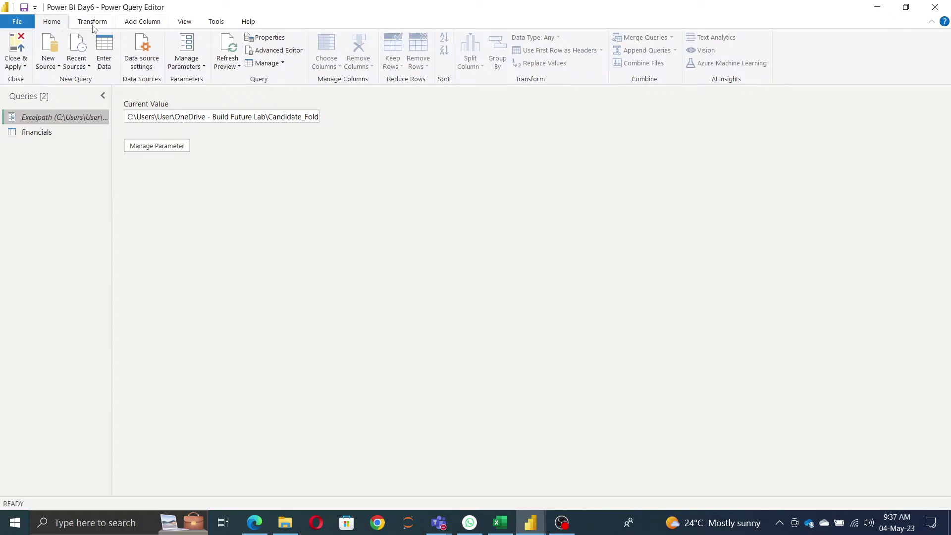
click(188, 45)
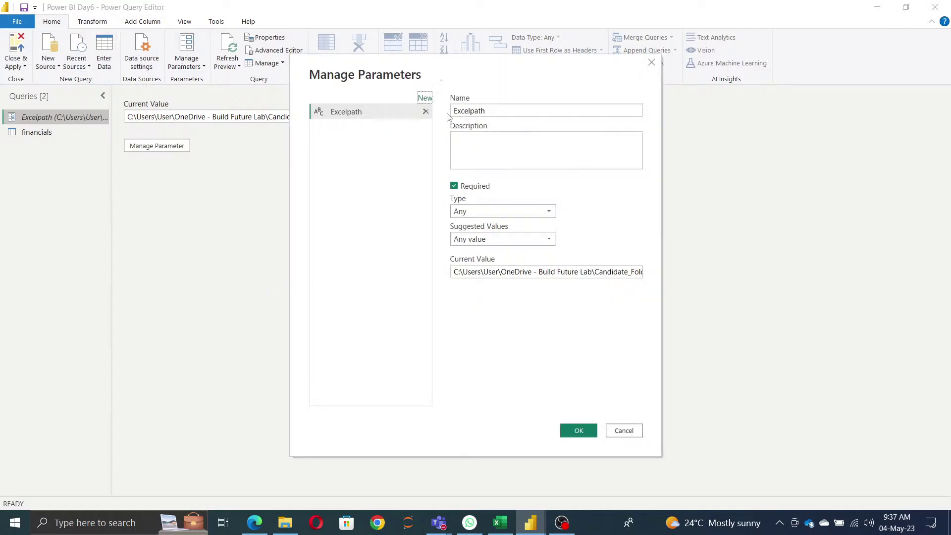
click(426, 99)
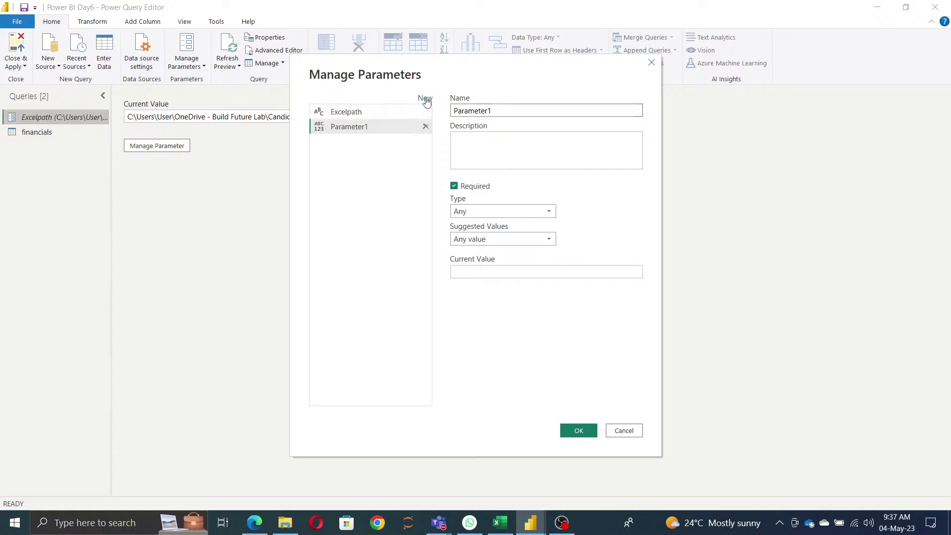
click(426, 99)
Rename the first new parameter StartDate and set its type to Date/Time, keeping it required
click(403, 122)
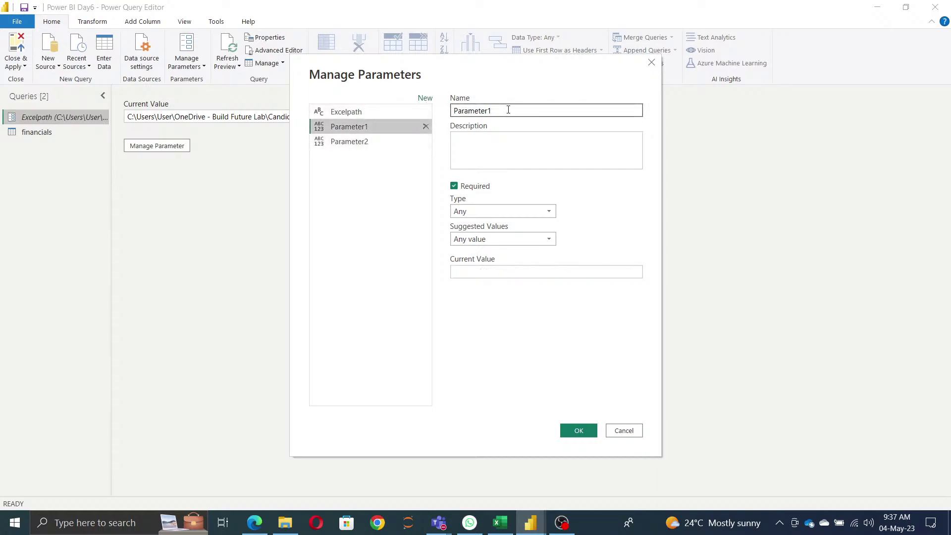
double_click(505, 111)
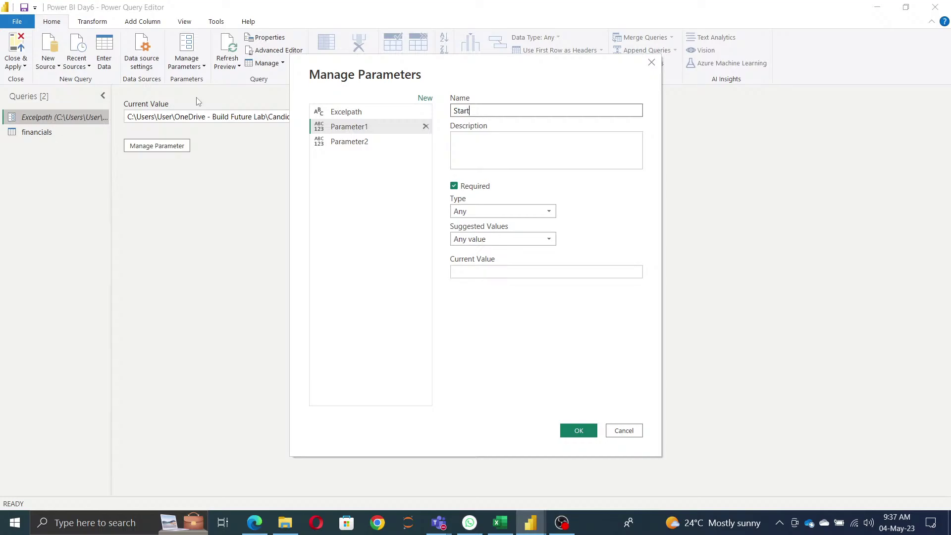
click(325, 191)
click(503, 211)
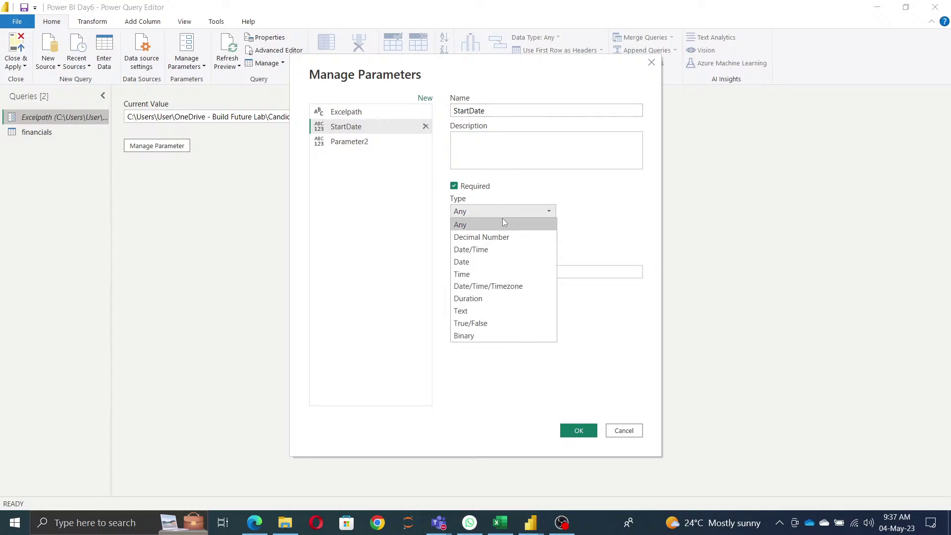
click(497, 249)
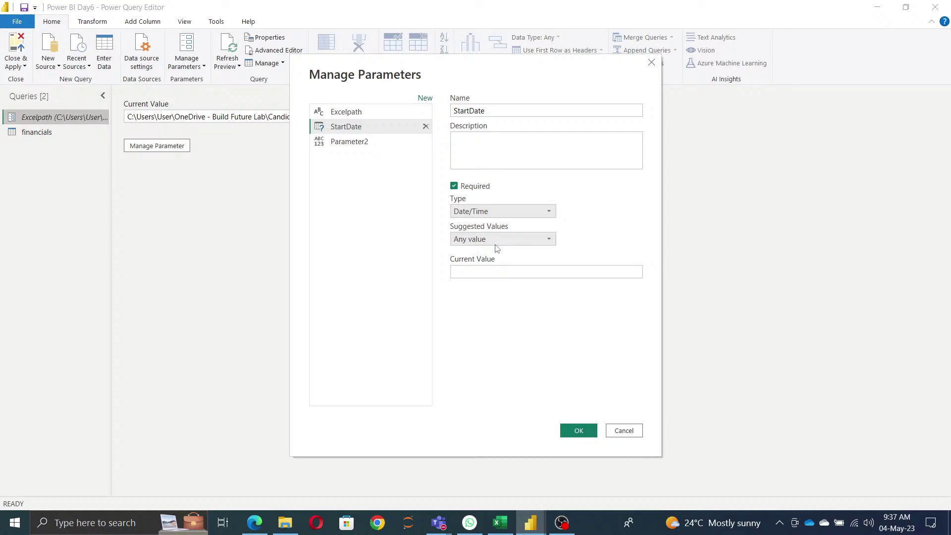
click(454, 189)
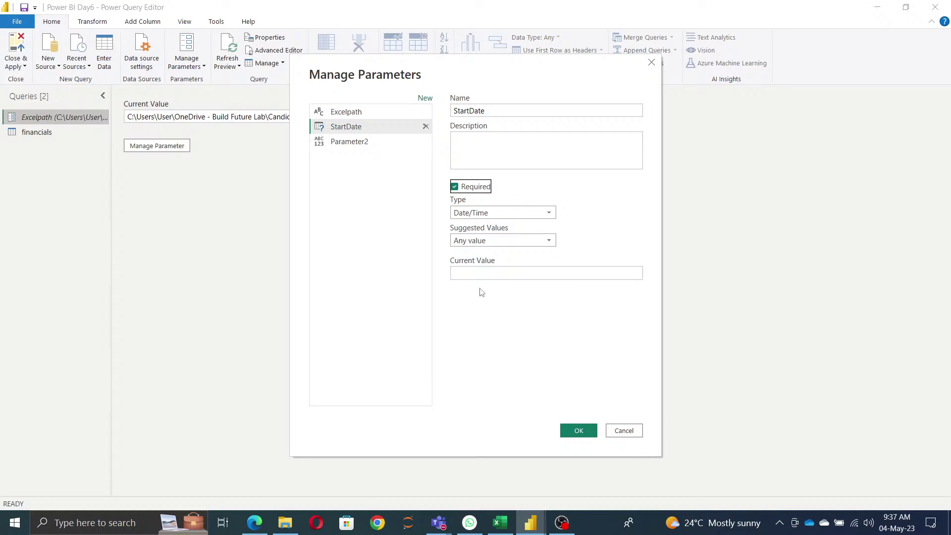
Set StartDate's current value to 2013-01-01
click(480, 273)
text(20)
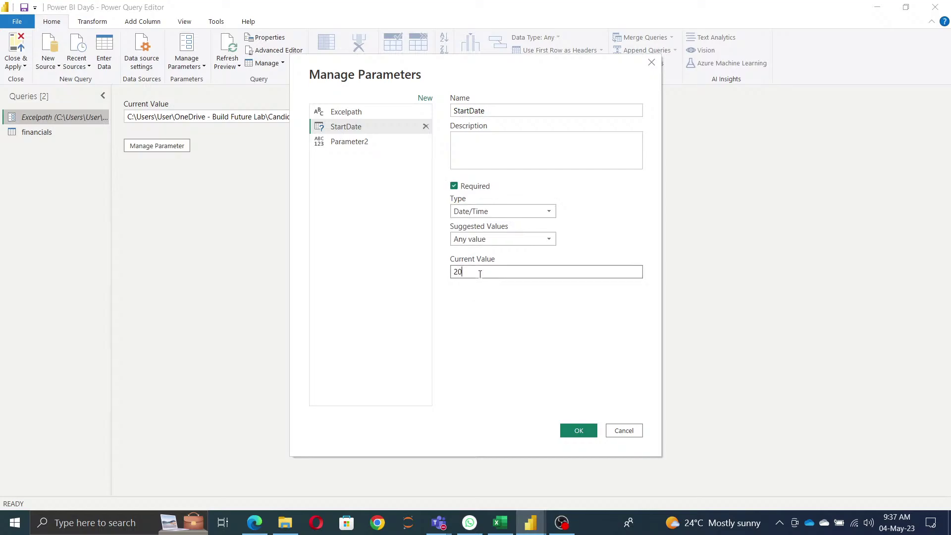
text(13)
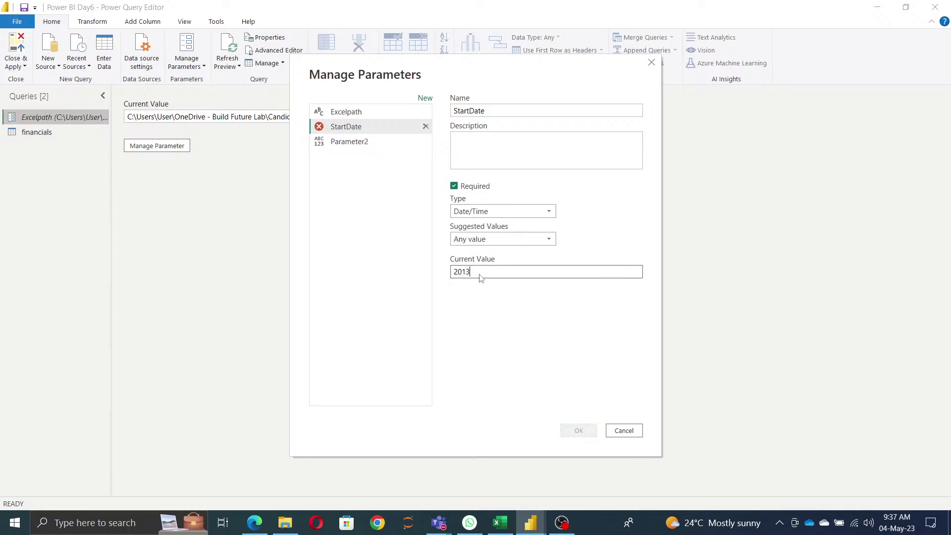
text(-01-01)
Copy StartDate's current value and rename the second new parameter EndDate
drag(511, 273, 319, 266)
key(ctrl+c)
click(359, 143)
double_click(525, 109)
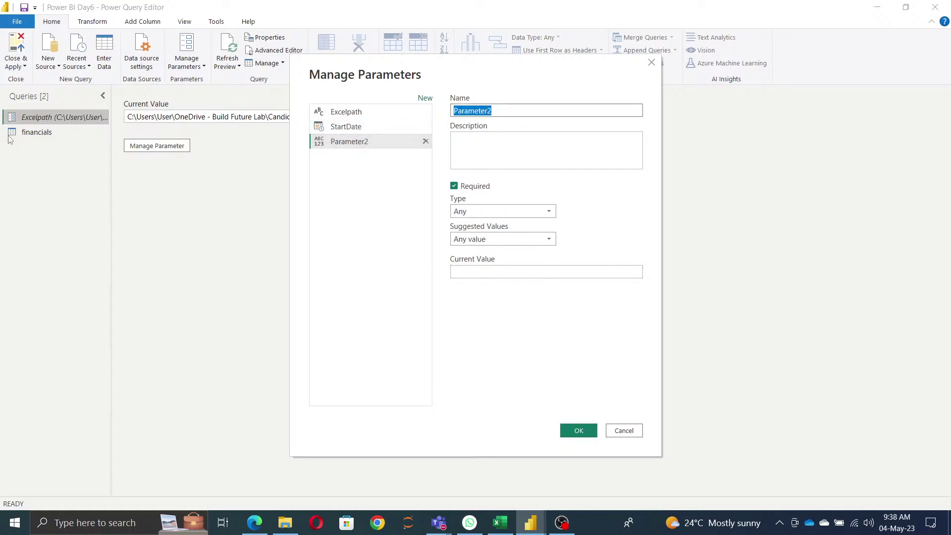
text(EndDate)
Make EndDate a Date/Time parameter with the copied current value 2013-01-01, and save the parameters
click(460, 213)
click(466, 248)
click(456, 272)
key(ctrl+v)
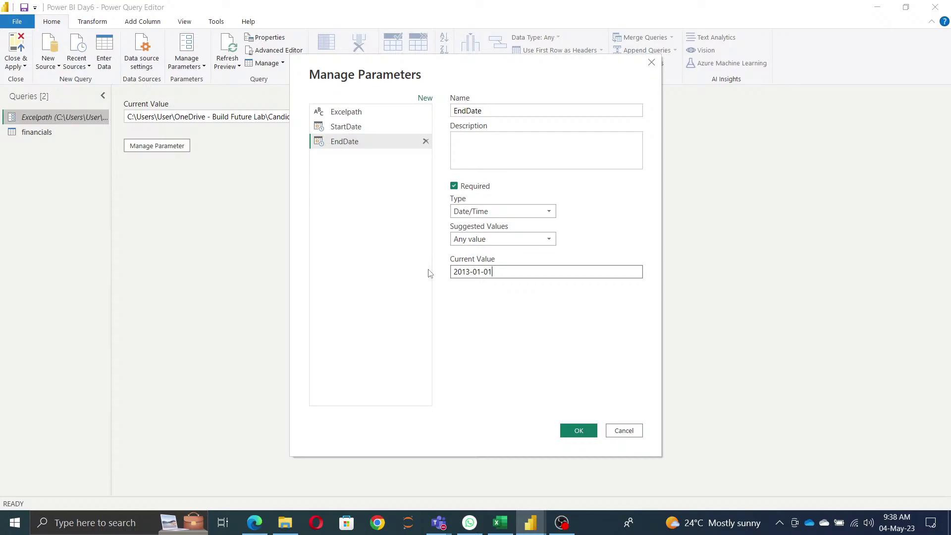
click(579, 431)
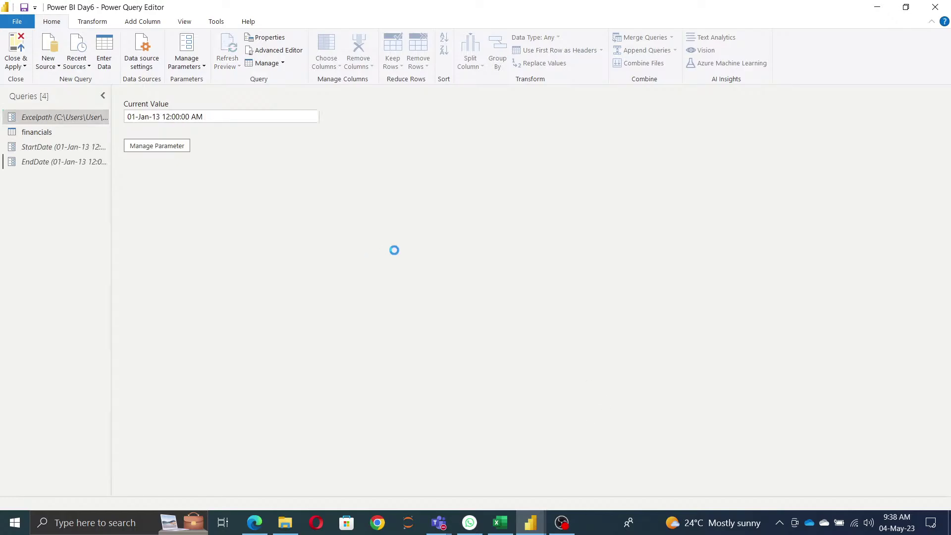
click(39, 133)
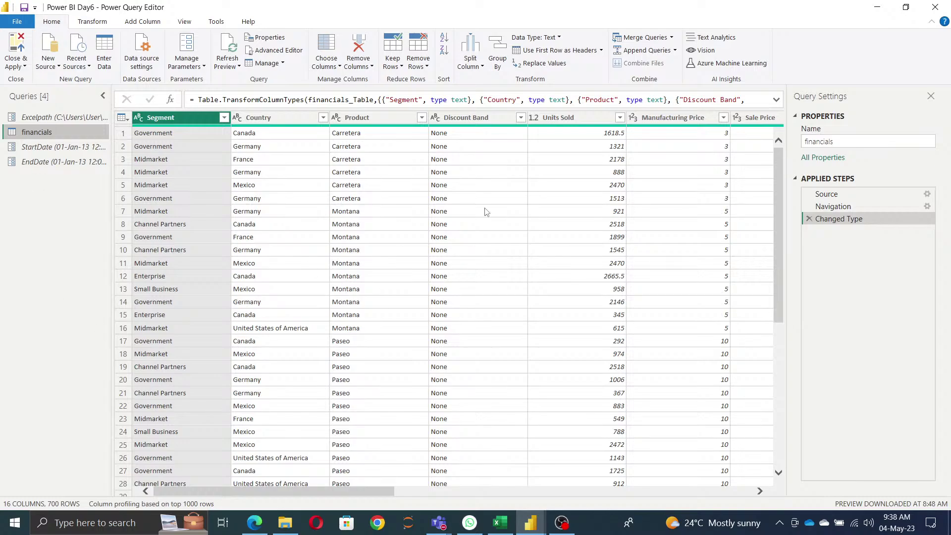
drag(335, 492, 669, 494)
click(532, 120)
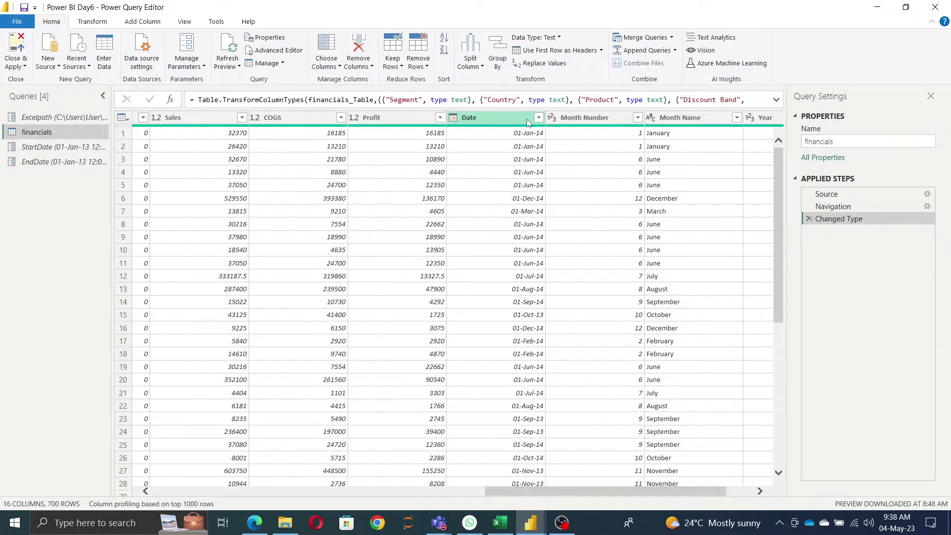
click(539, 119)
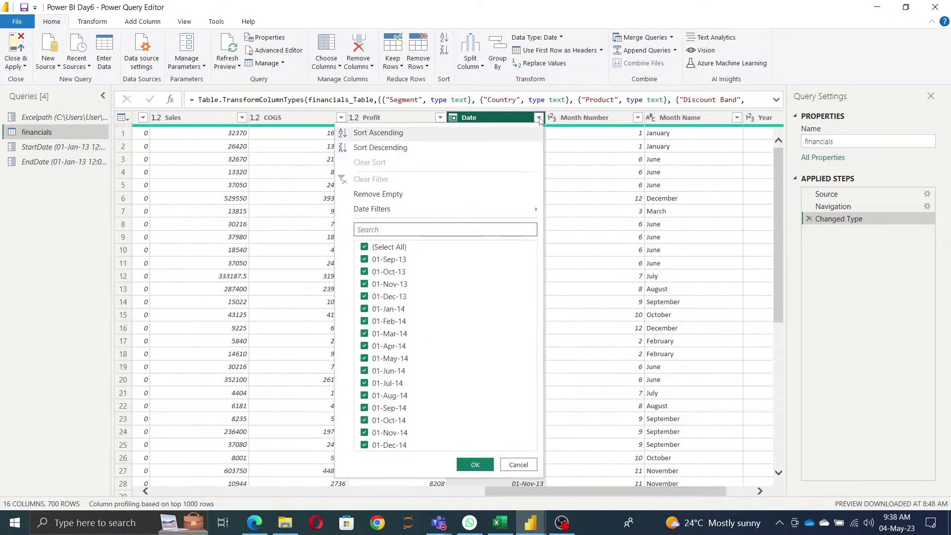
mouse_move(474, 212)
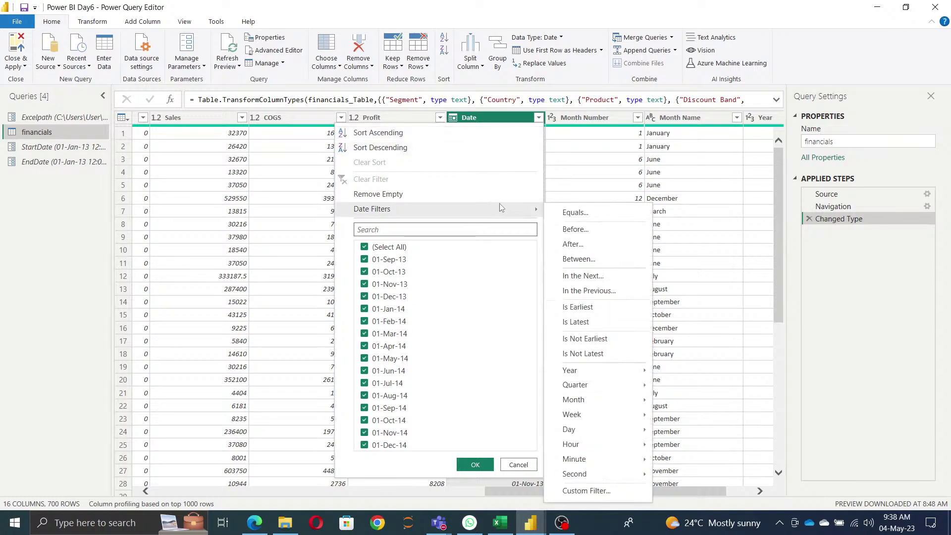
click(591, 265)
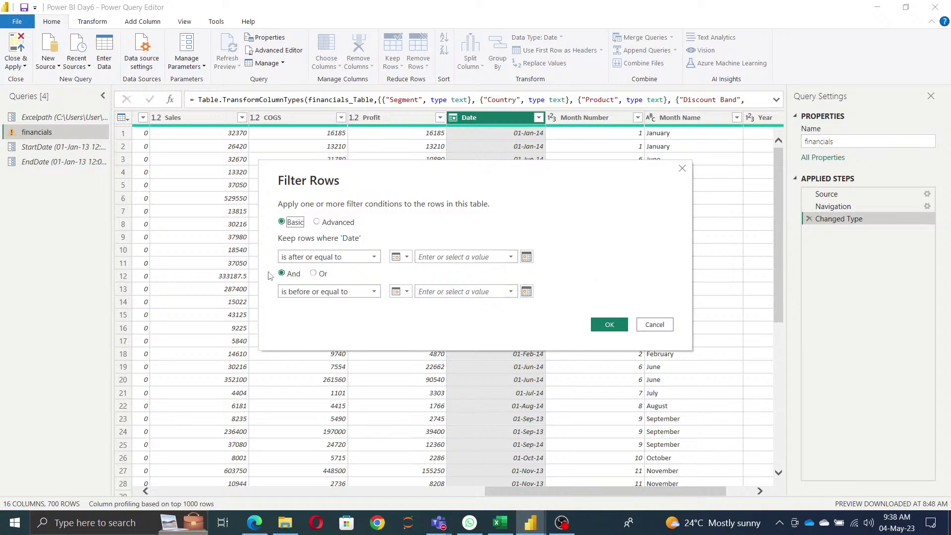
click(406, 257)
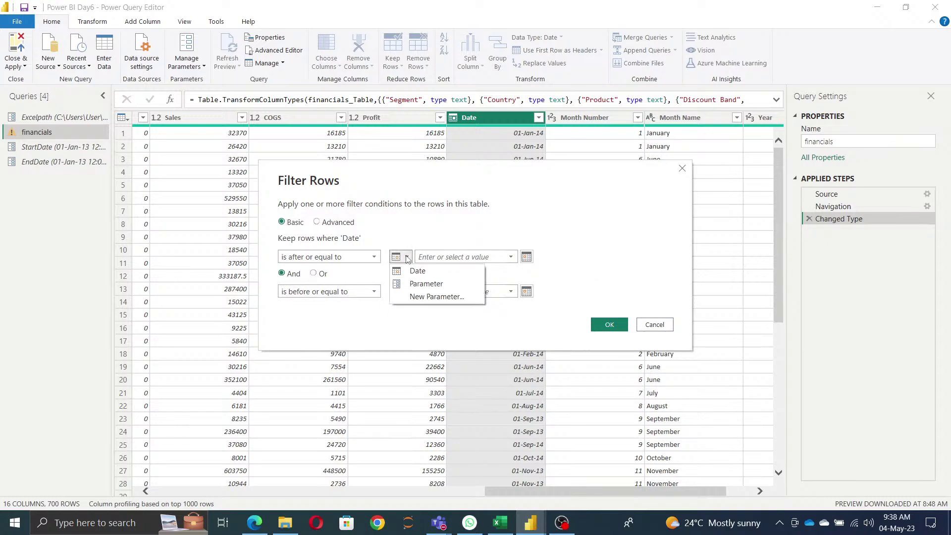
click(423, 286)
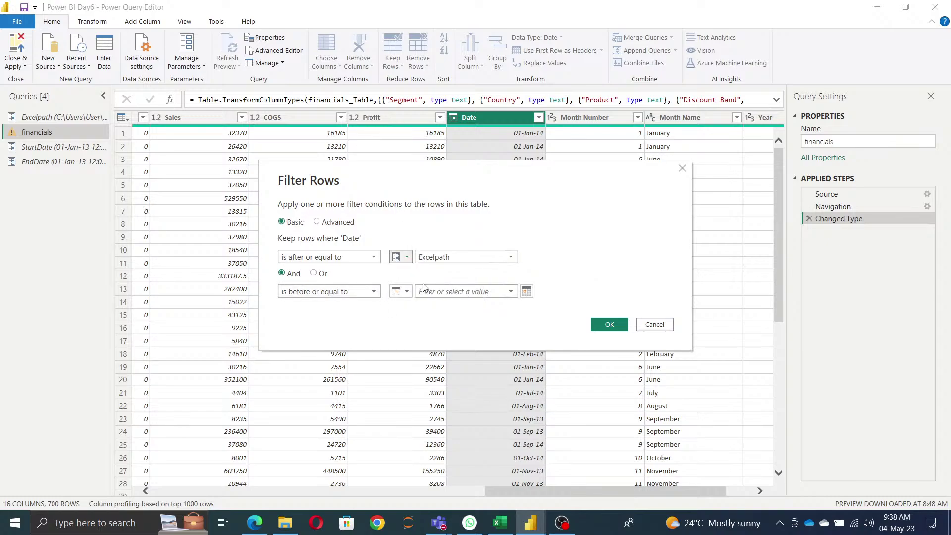
click(447, 257)
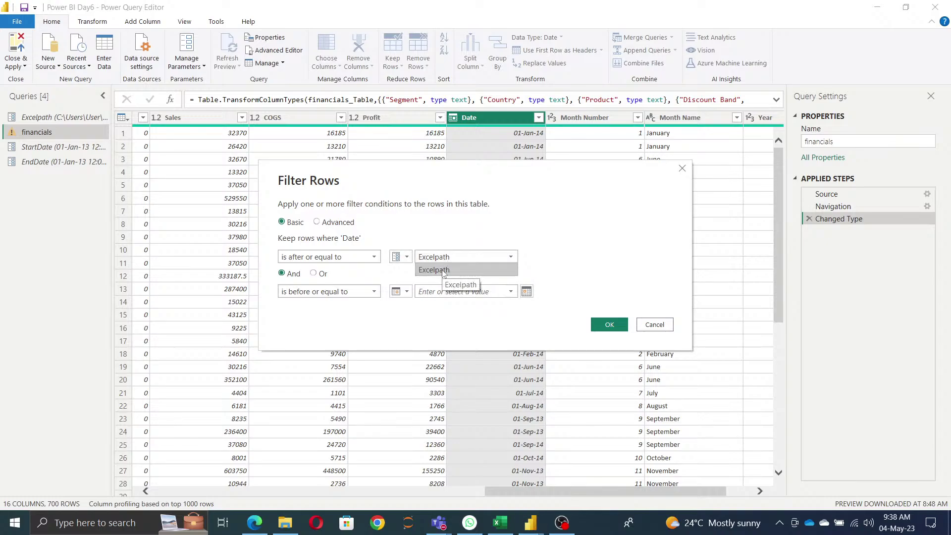
click(661, 326)
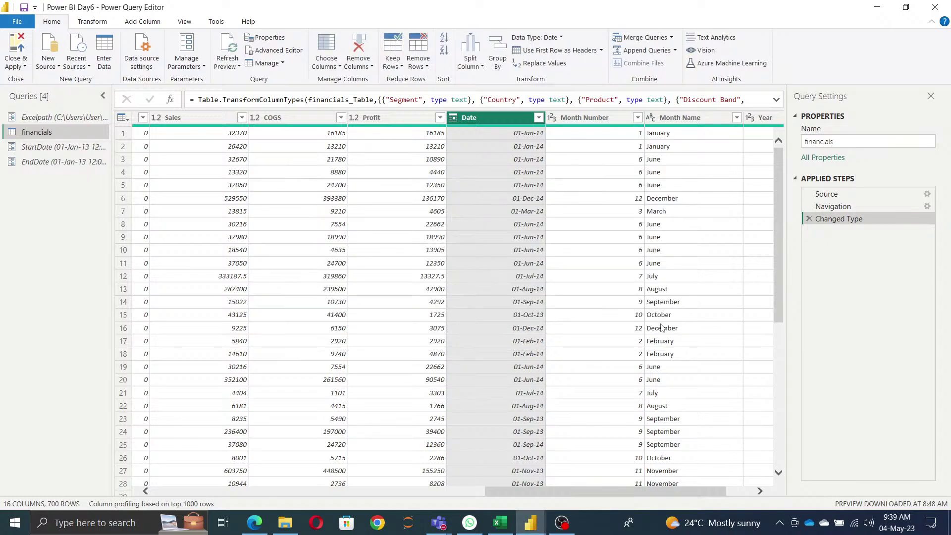
Check the StartDate parameter's type in its settings and leave them as they are
click(54, 148)
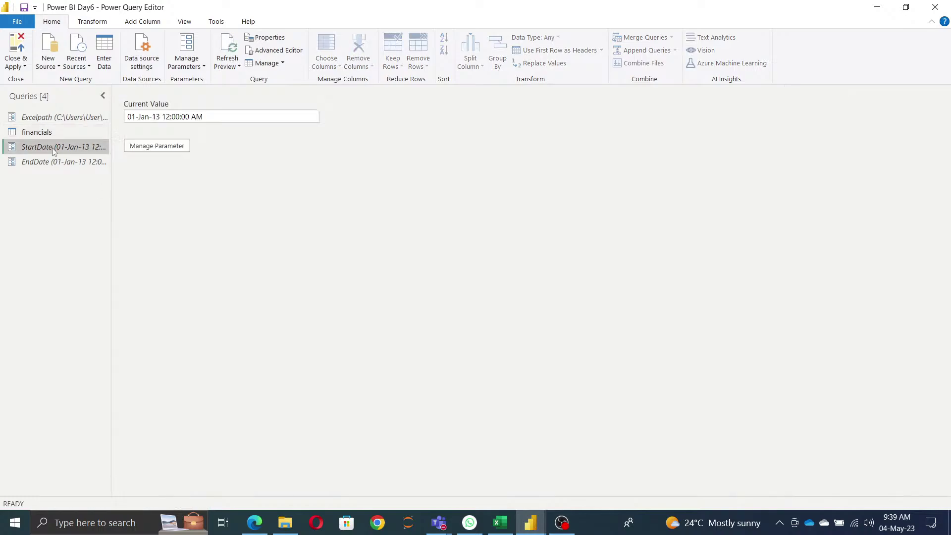
click(150, 146)
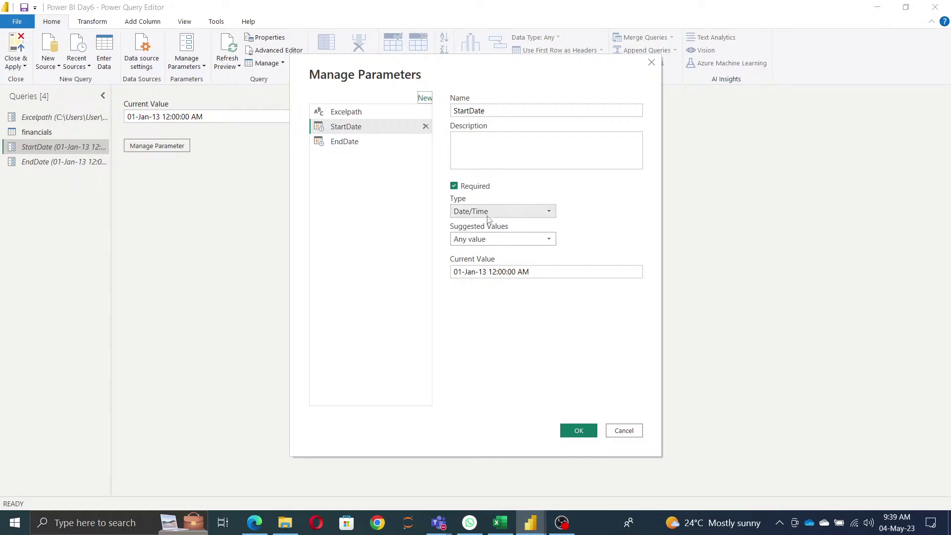
click(625, 432)
Convert the Date column of the financials query to Date/Time, replacing its current type conversion
click(48, 133)
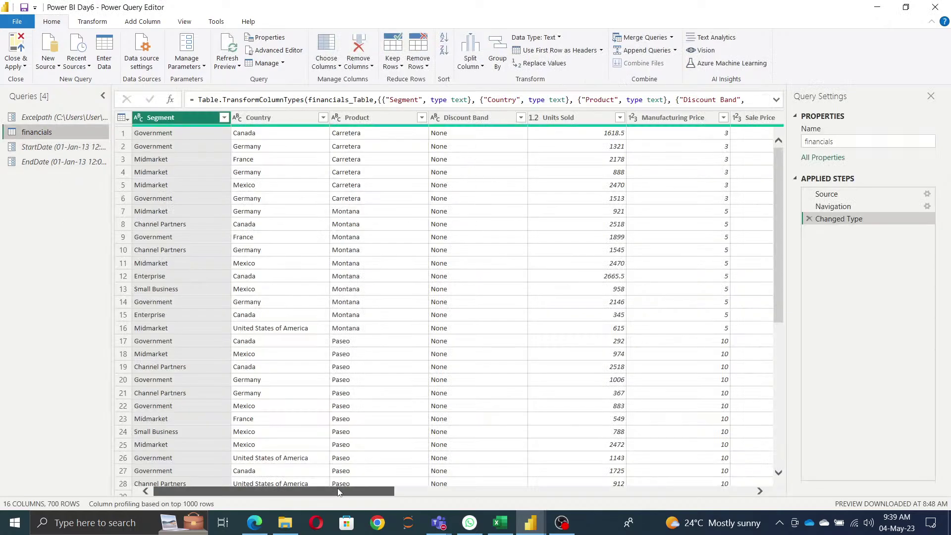
drag(333, 492, 647, 491)
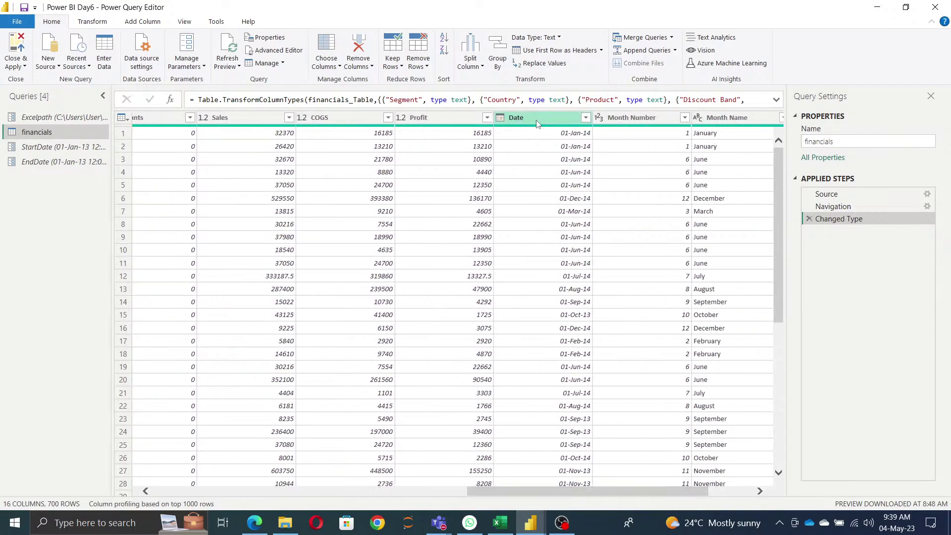
click(500, 121)
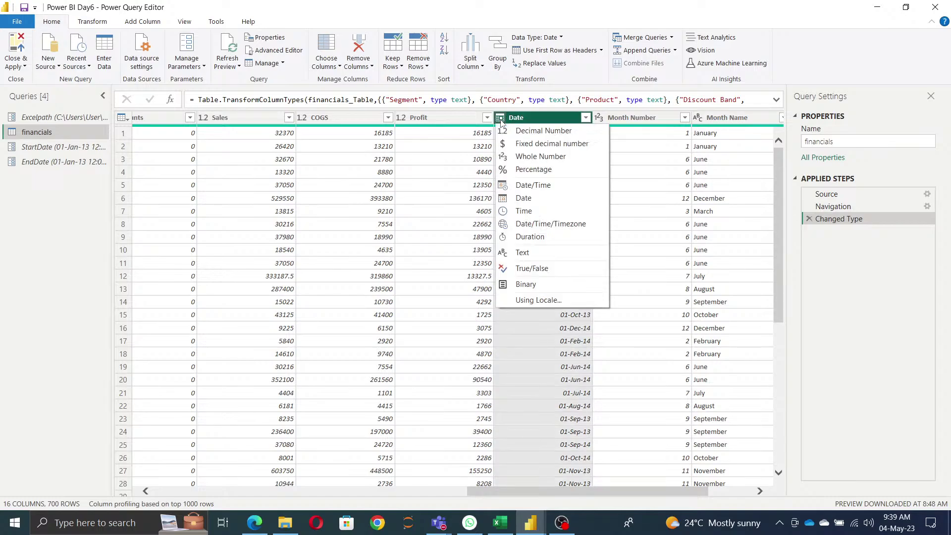
click(532, 190)
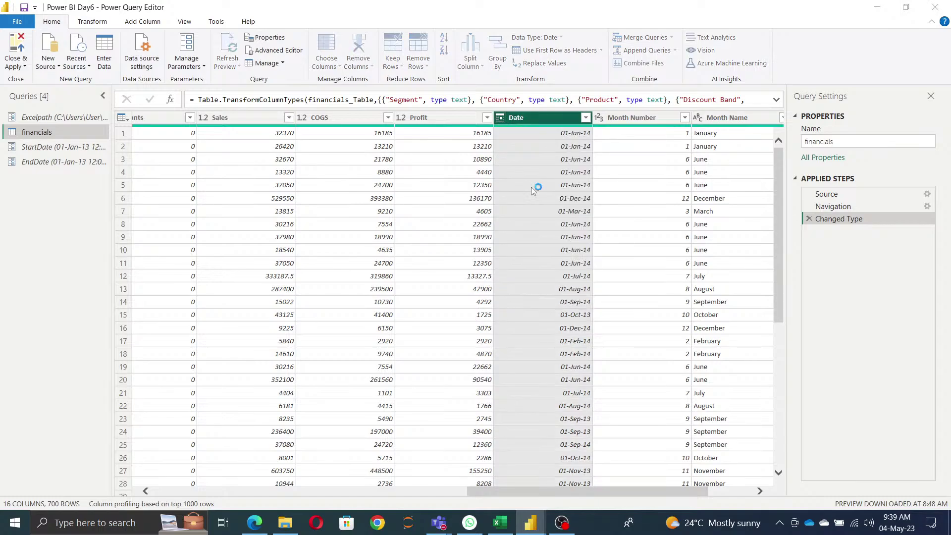
click(480, 293)
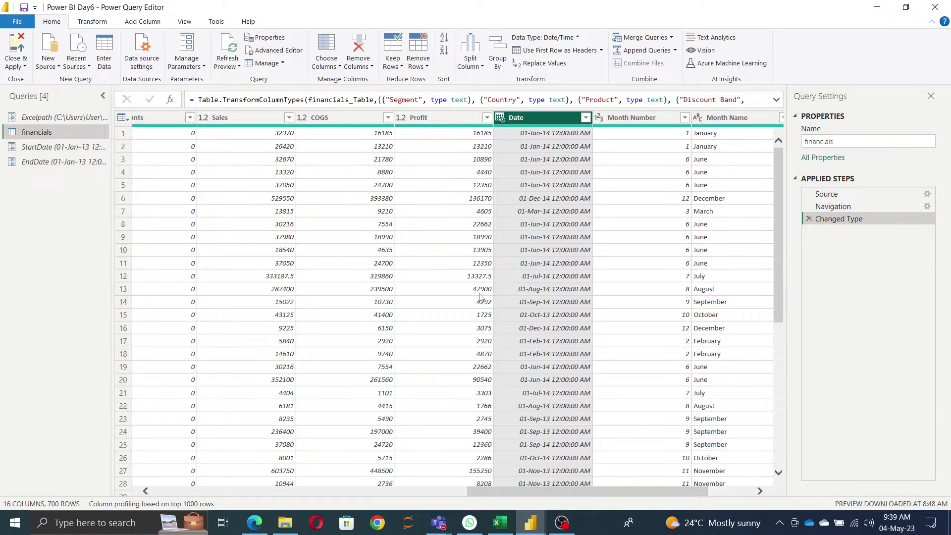
Start a Between filter on the Date column with the StartDate parameter as the "is after or equal to" bound
click(585, 118)
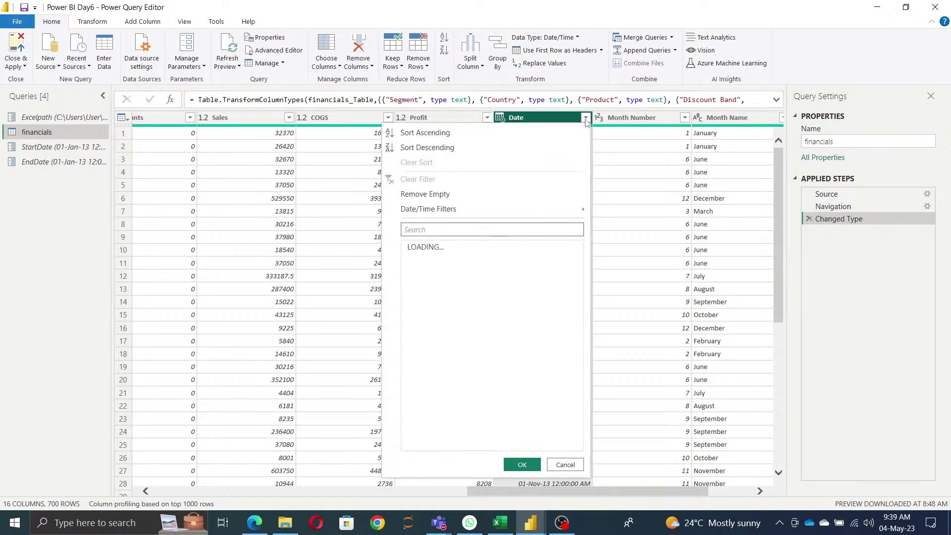
mouse_move(527, 212)
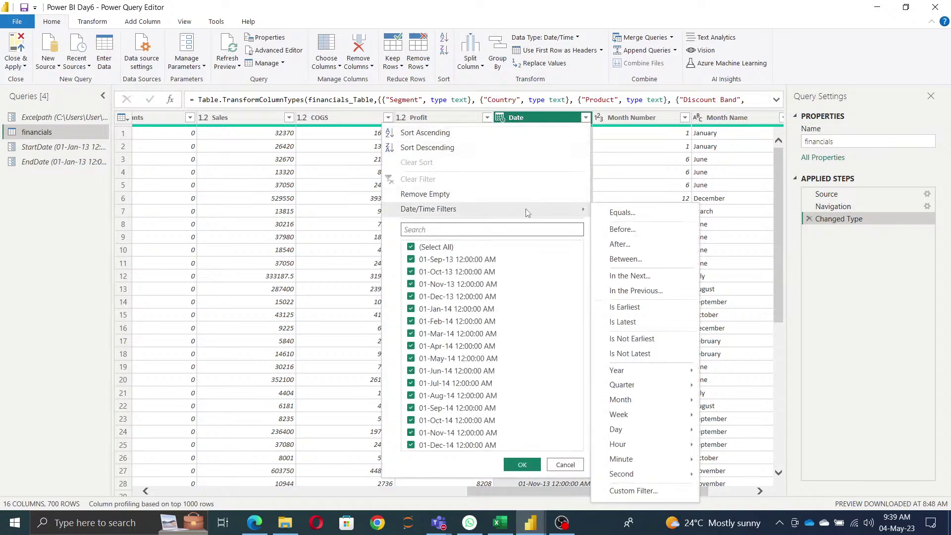
click(638, 260)
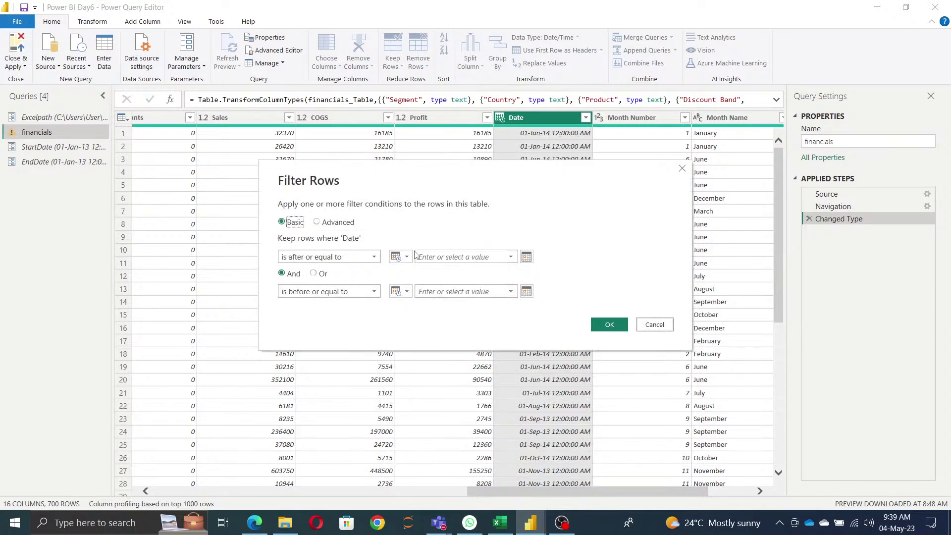
click(407, 257)
click(419, 286)
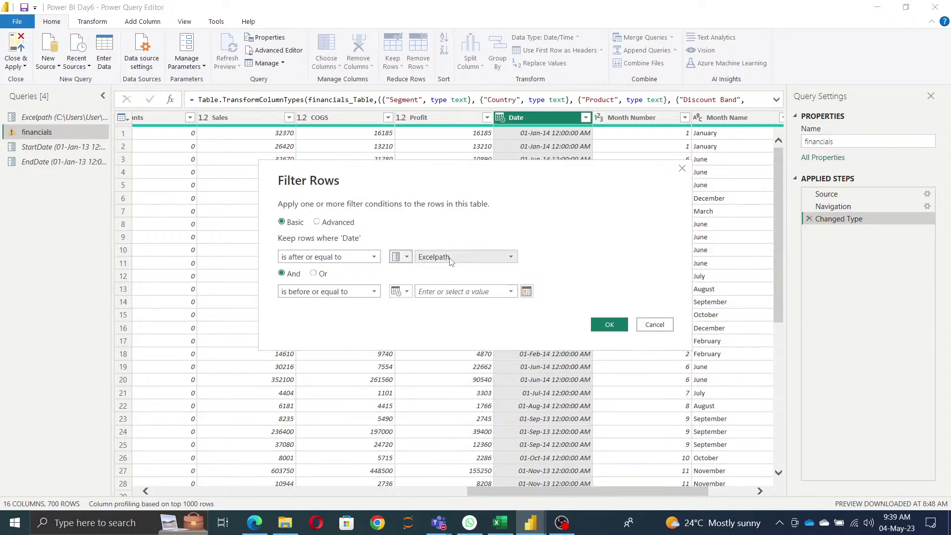
click(451, 257)
click(436, 280)
Use the EndDate parameter as the filter's "is before or equal to" bound and apply the filter to the rows
click(407, 292)
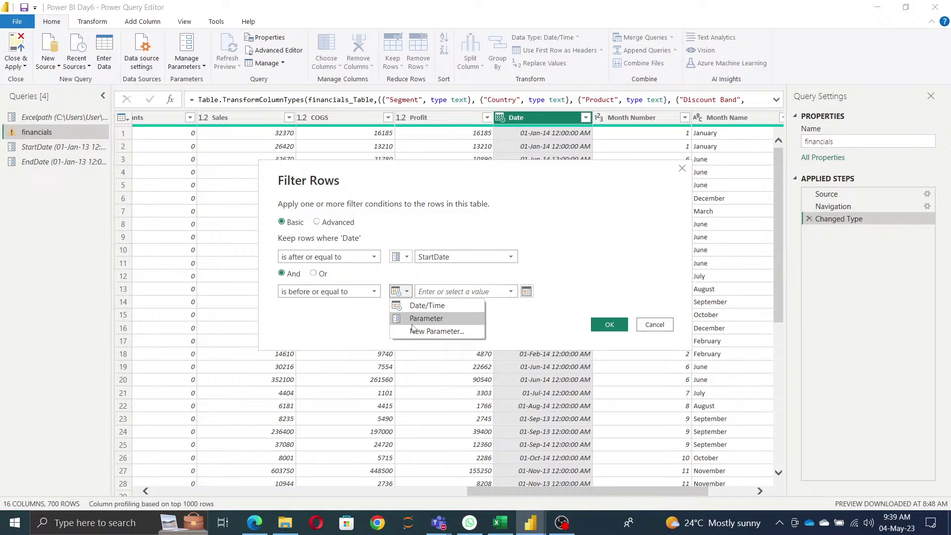
click(419, 318)
click(451, 292)
click(436, 327)
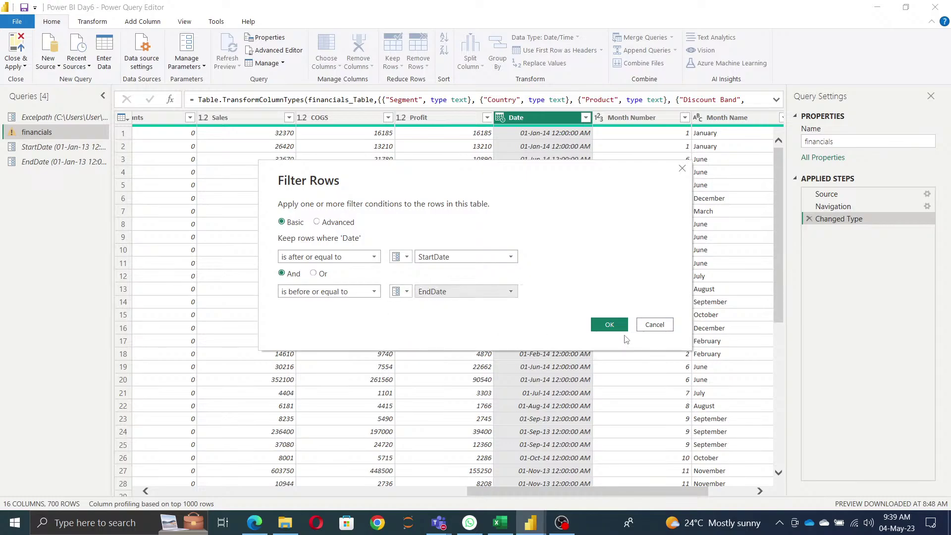
click(615, 326)
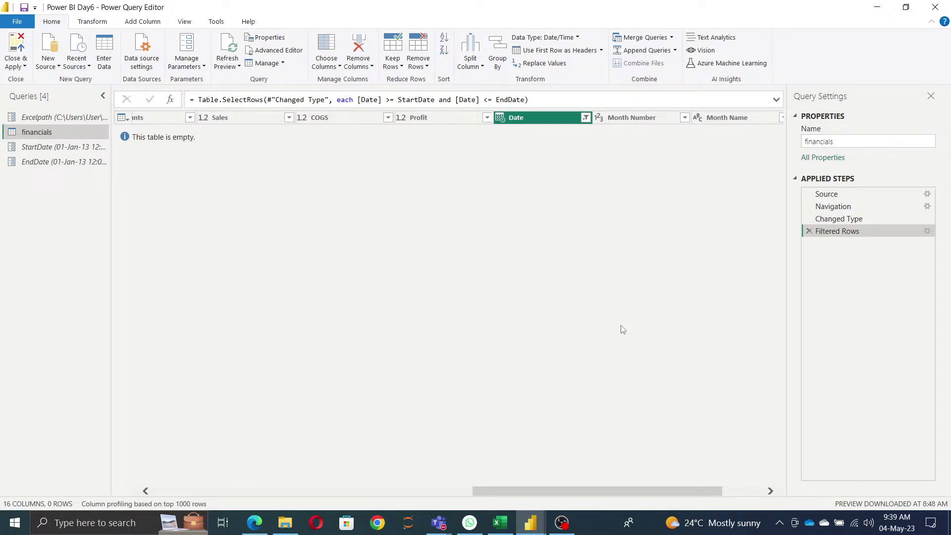
Close the Power Query Editor and apply the query changes to the report
click(14, 66)
click(26, 80)
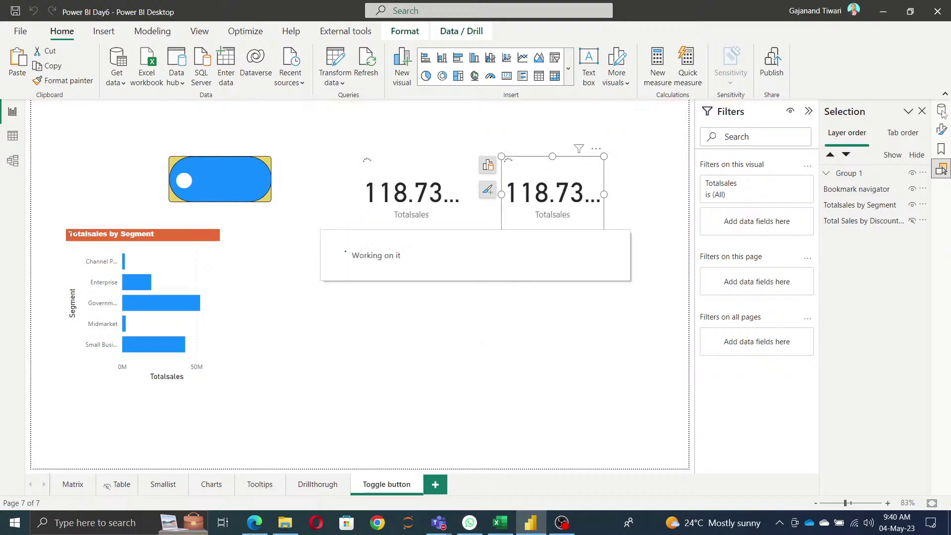
Open the incremental refresh settings for the financials table and check which tables can be selected there
click(942, 111)
right_click(862, 203)
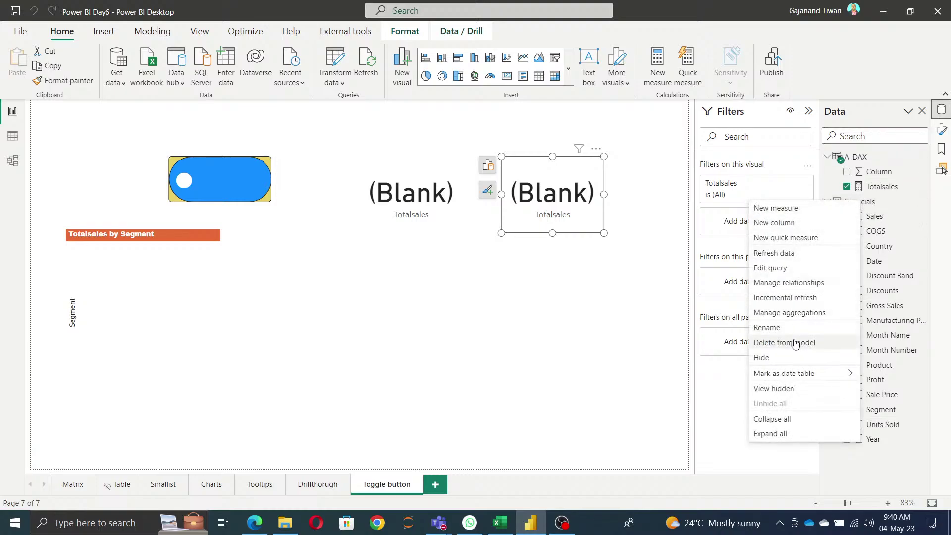
click(788, 303)
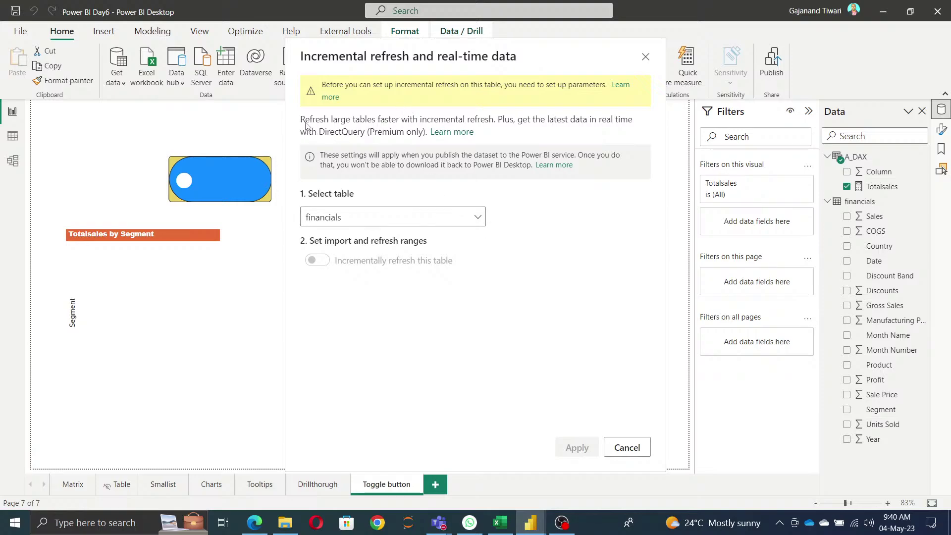
click(414, 219)
click(313, 236)
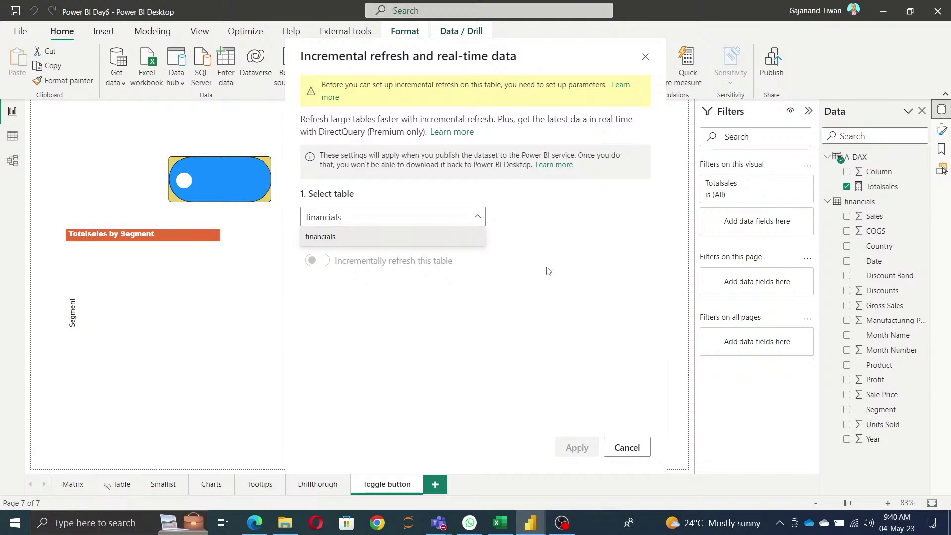
Switch to the Edge browser and search Google for "incremental refresh in power bi image"
mouse_move(254, 529)
click(268, 470)
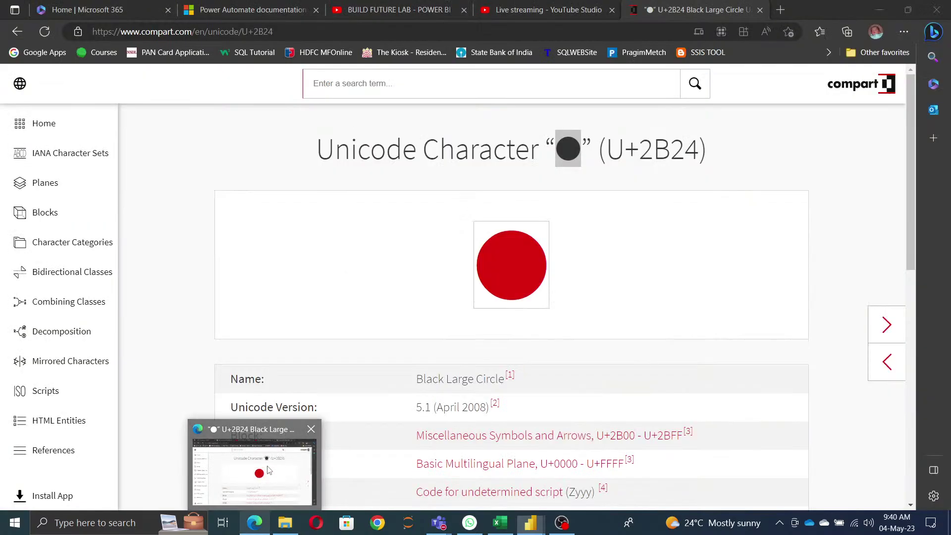
click(280, 31)
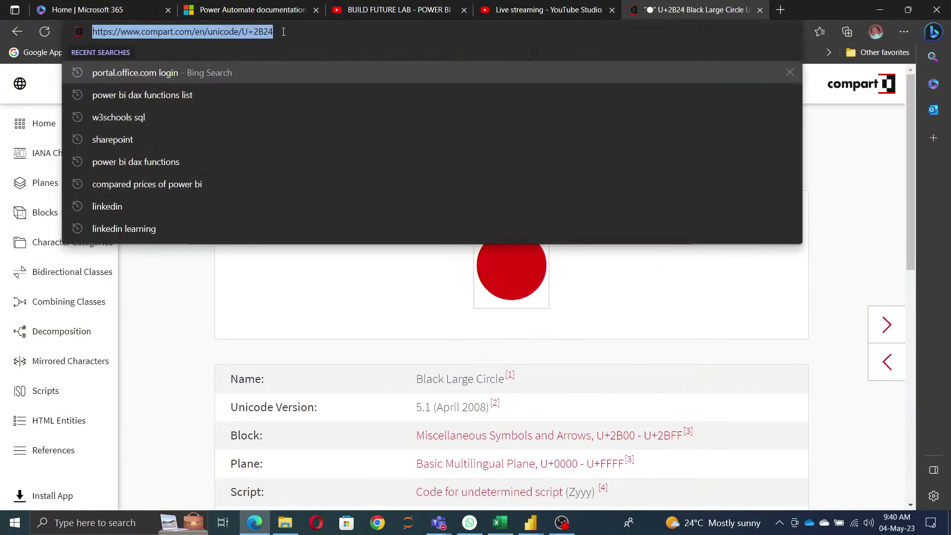
key(BackSpace)
text(goo)
key(Return)
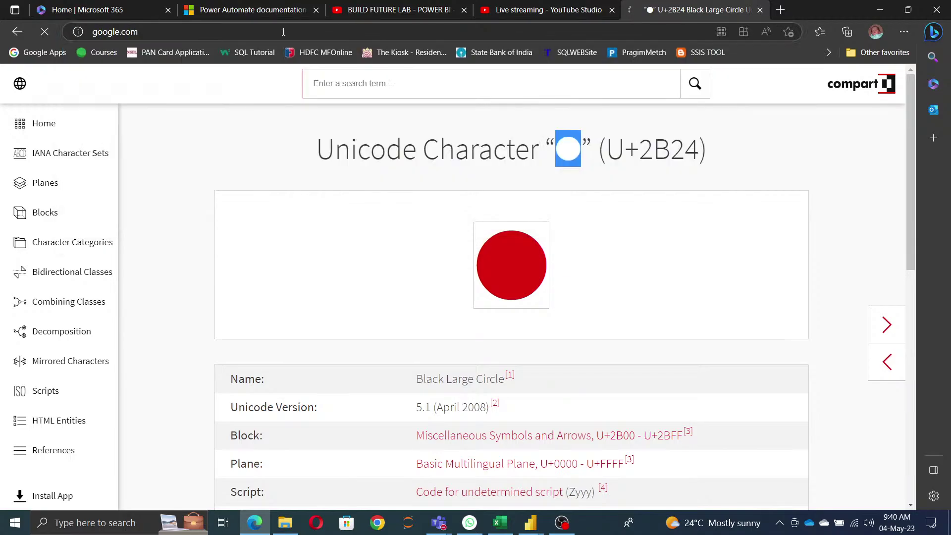
text(increment)
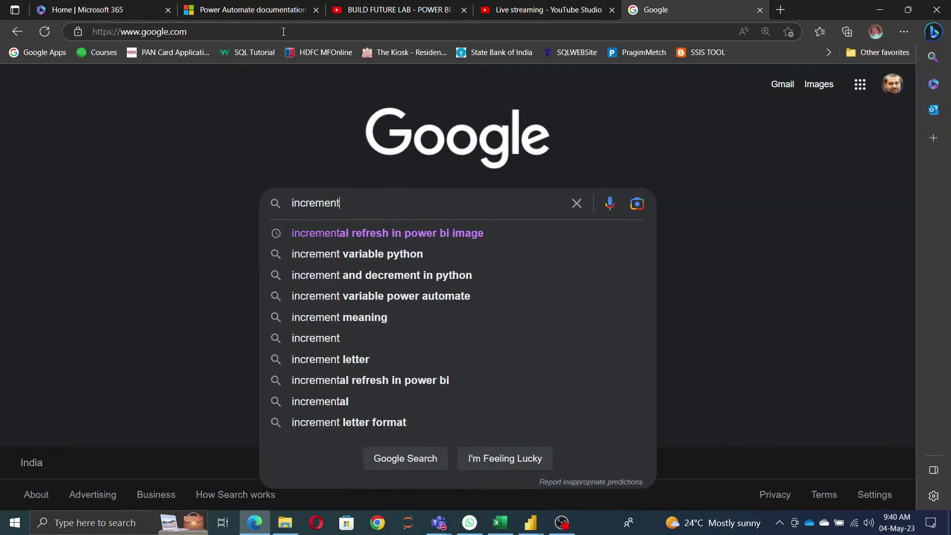
key(Down)
key(Return)
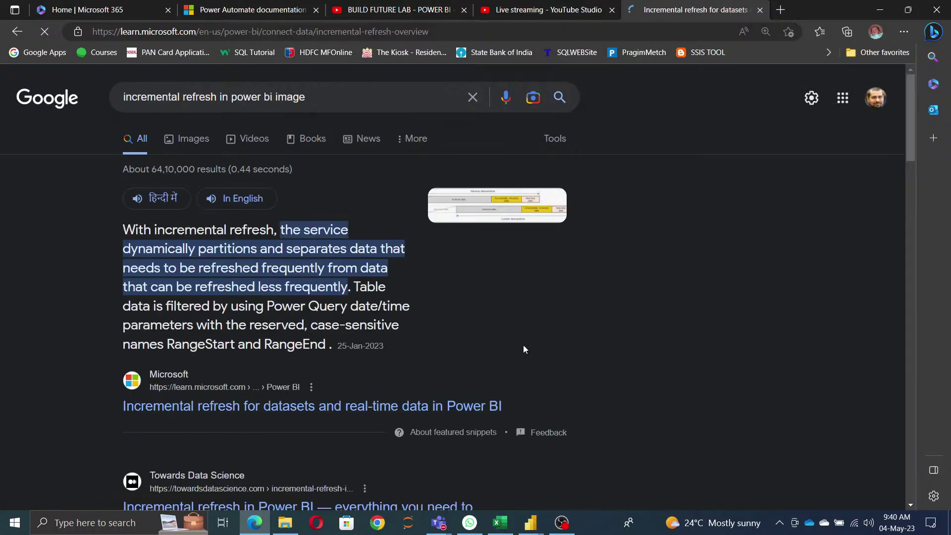
Examine the Microsoft Learn overview article on incremental refresh and real-time data for its requirements and supported data sources
scroll(600, 330, down, 20)
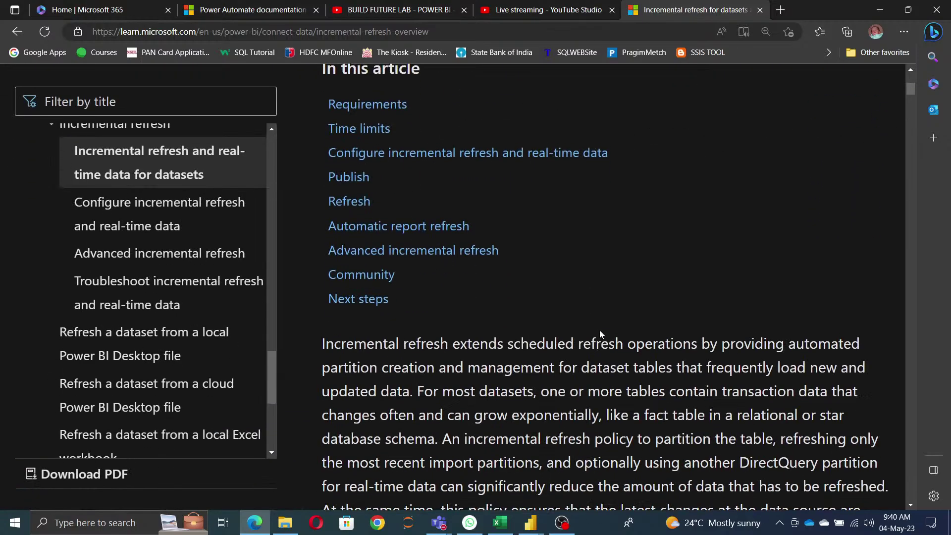
scroll(602, 329, down, 20)
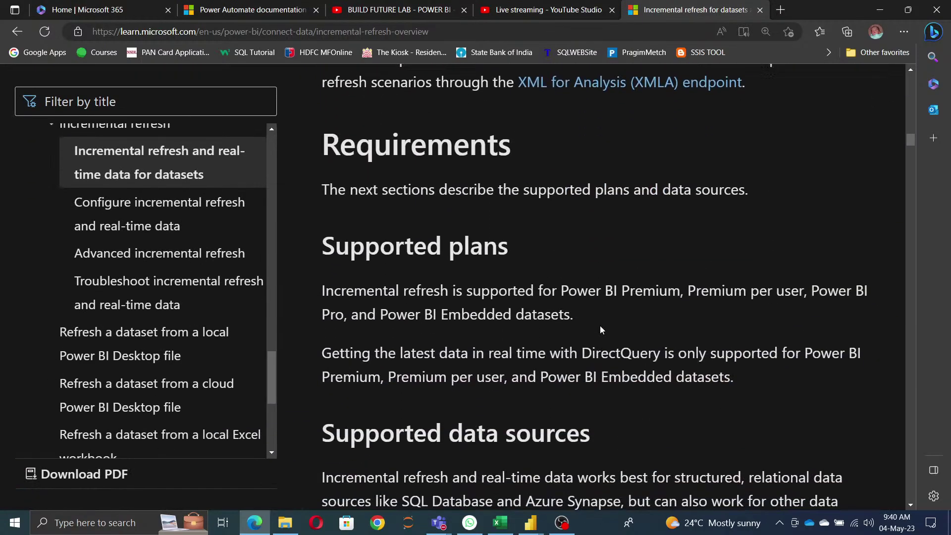
scroll(600, 325, down, 7)
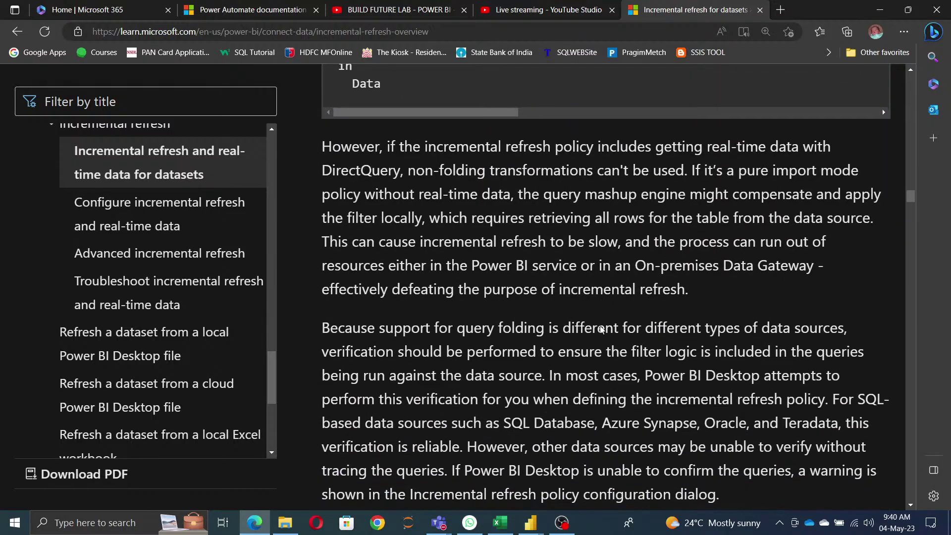
Open the Advanced incremental refresh article and examine its partition, refresh management and Power Query filter sections
click(139, 257)
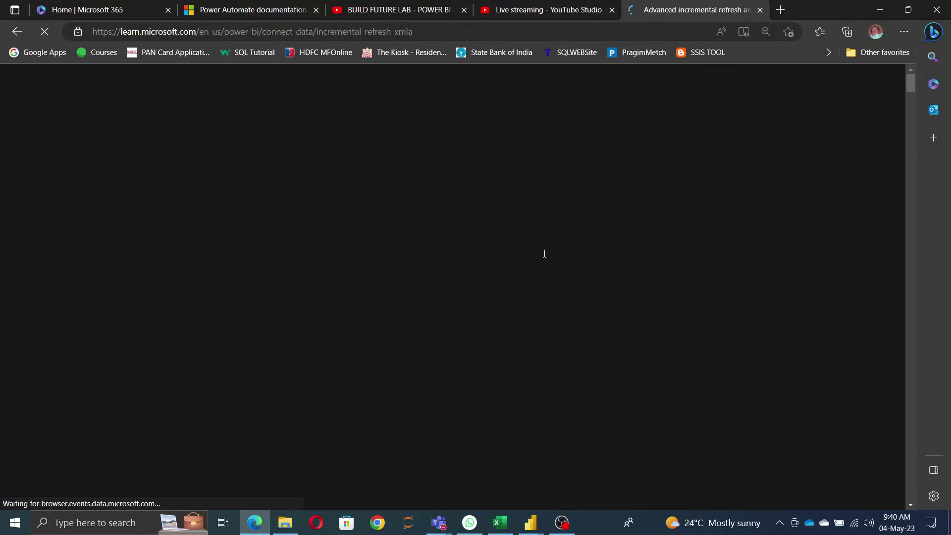
scroll(632, 321, down, 15)
scroll(632, 321, down, 15)
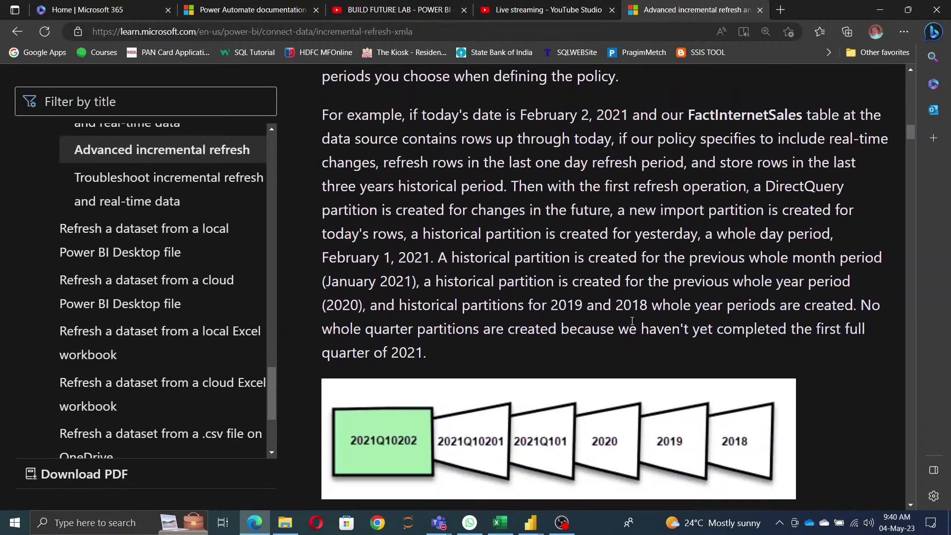
scroll(632, 321, up, 4)
scroll(632, 325, down, 20)
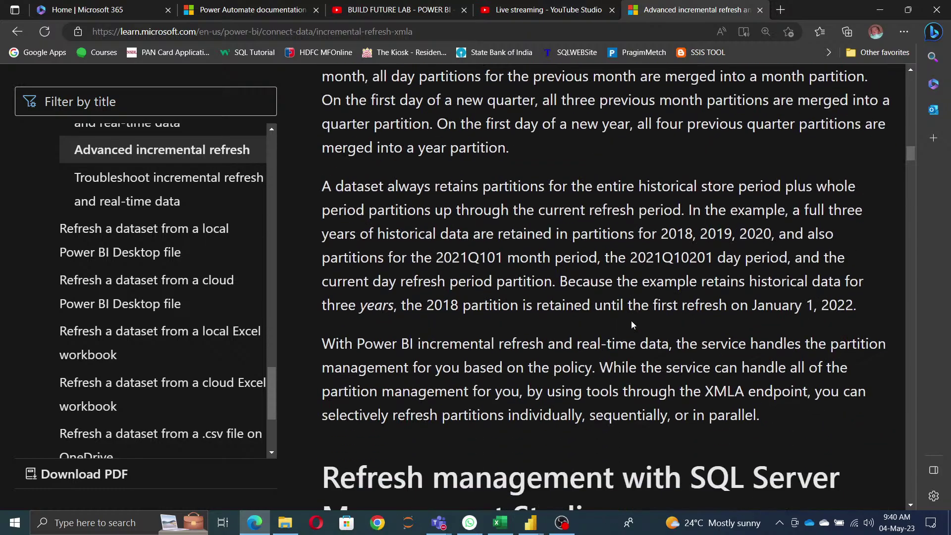
scroll(632, 325, down, 15)
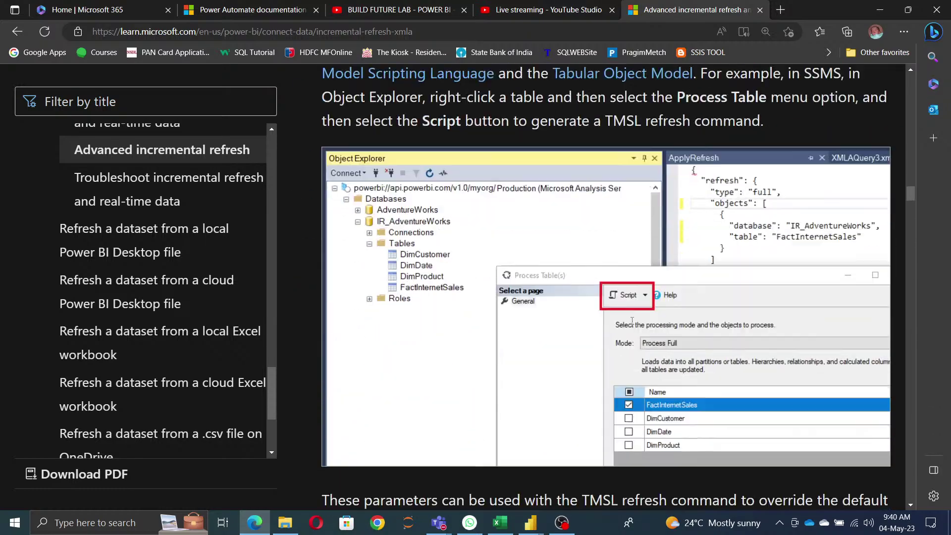
scroll(632, 321, down, 20)
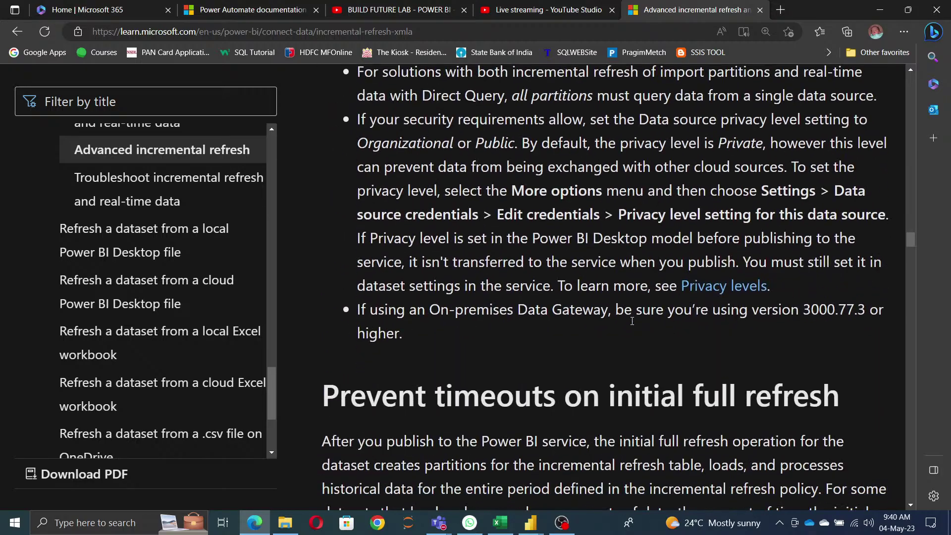
scroll(632, 325, down, 12)
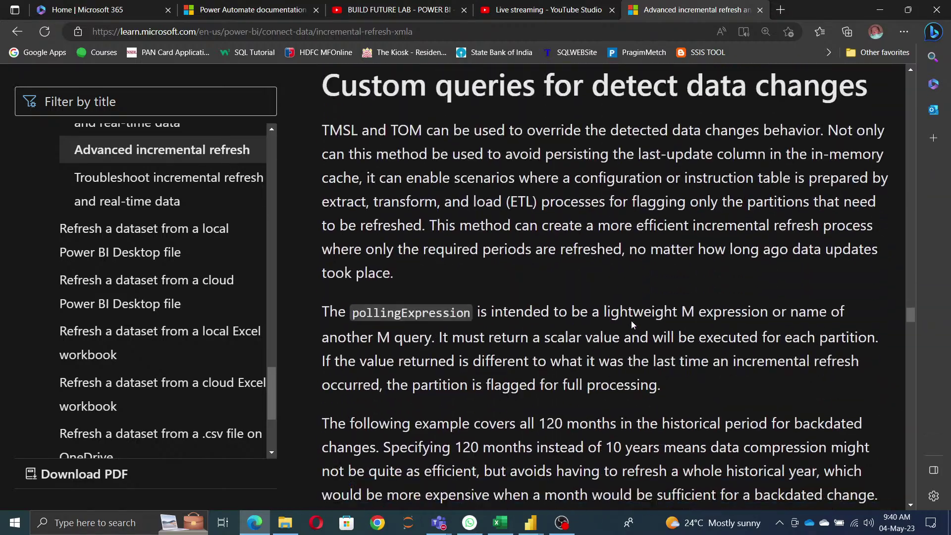
scroll(632, 325, up, 19)
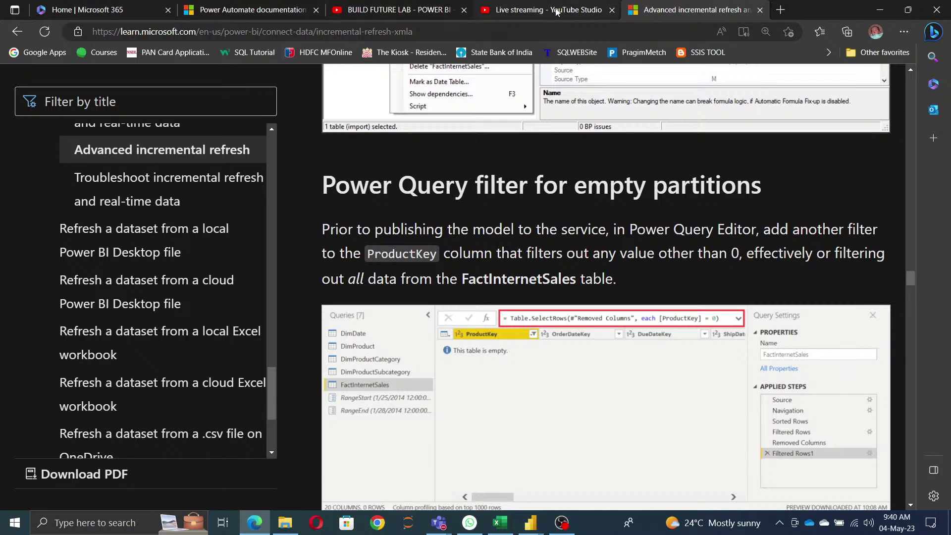
Return to the Google results for incremental refresh in Power BI and show the image results
click(17, 24)
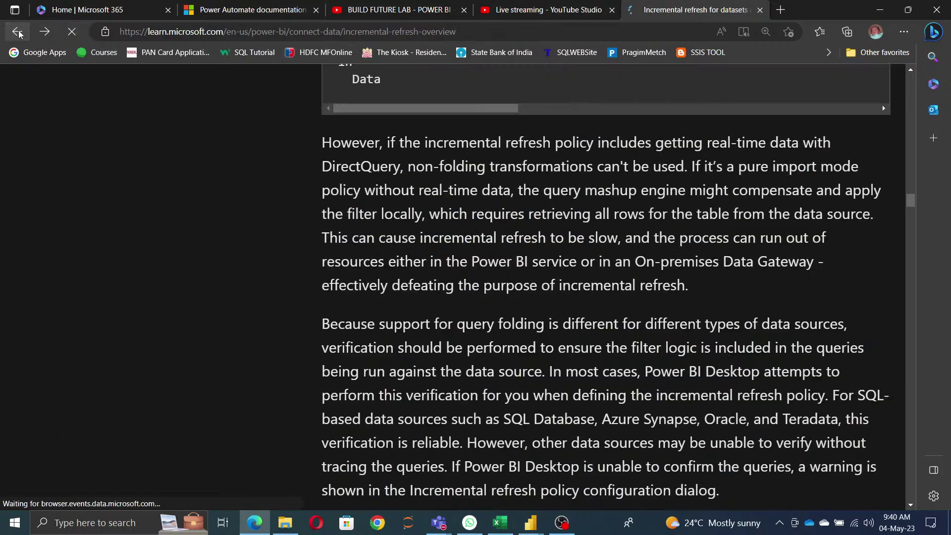
click(17, 32)
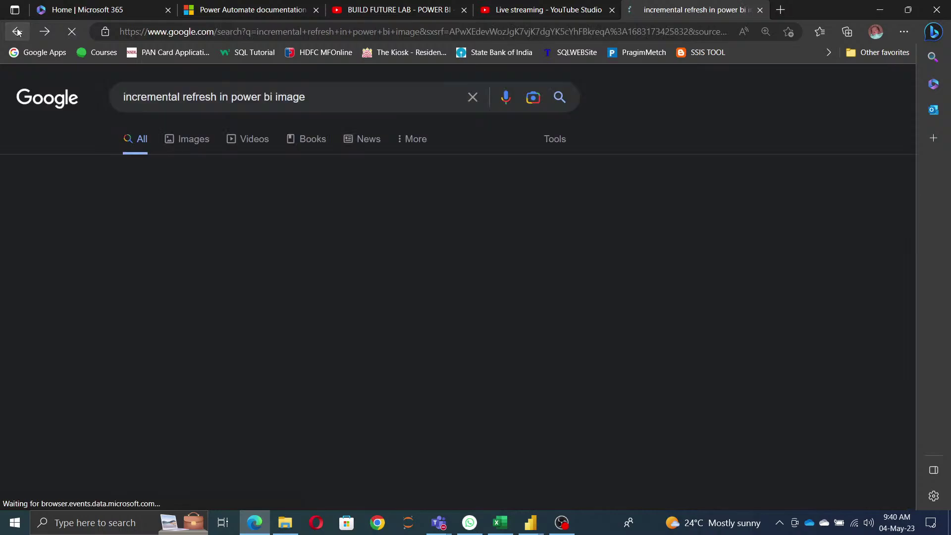
scroll(473, 346, down, 1)
scroll(472, 345, up, 1)
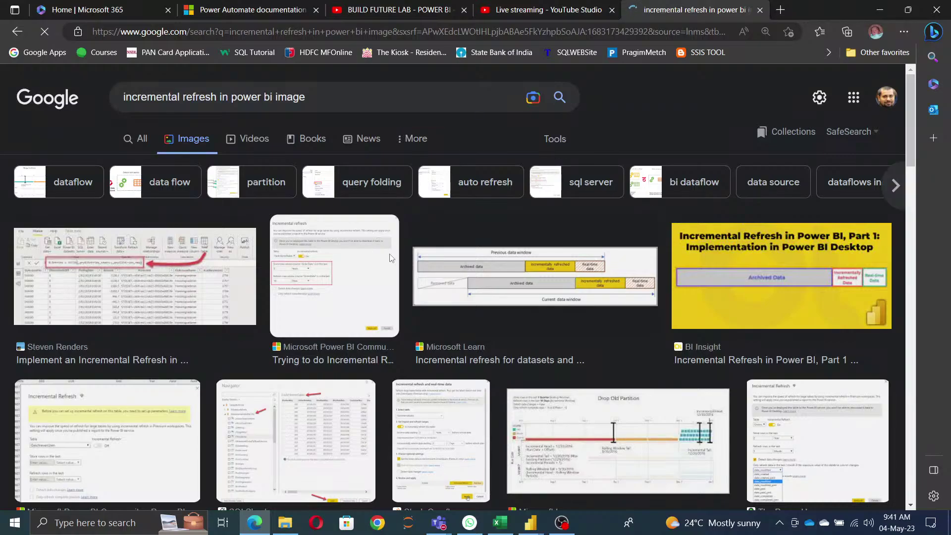
Open the Microsoft Power BI Community page behind the incremental refresh image and examine its example store, refresh and detect-changes settings
click(329, 276)
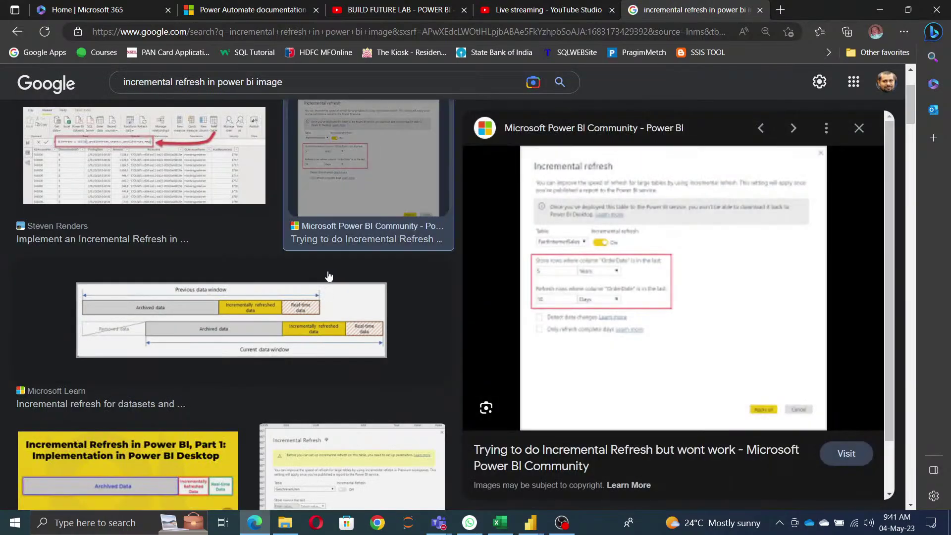
click(686, 289)
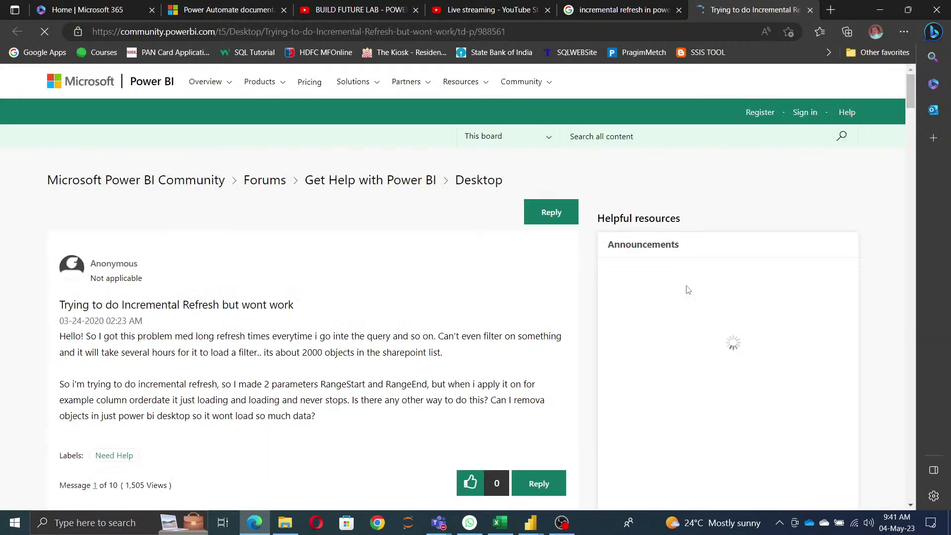
scroll(464, 348, down, 15)
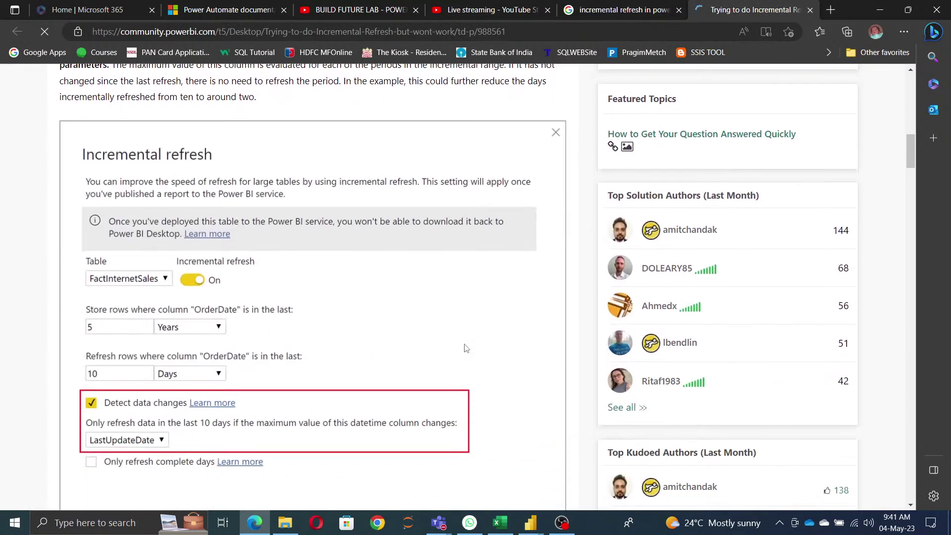
scroll(464, 348, down, 3)
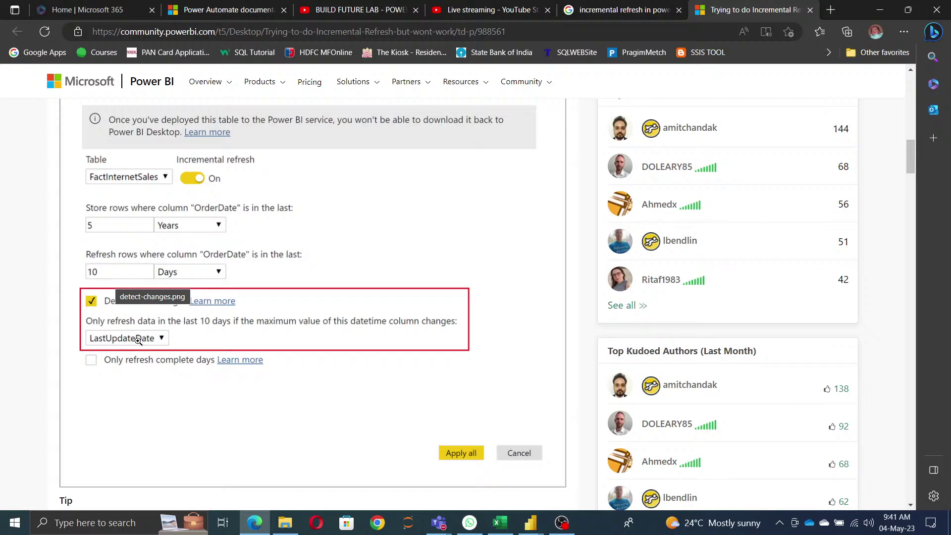
Switch to the Excel training workbook and examine the sample date values in column I and the cells beside them
click(500, 523)
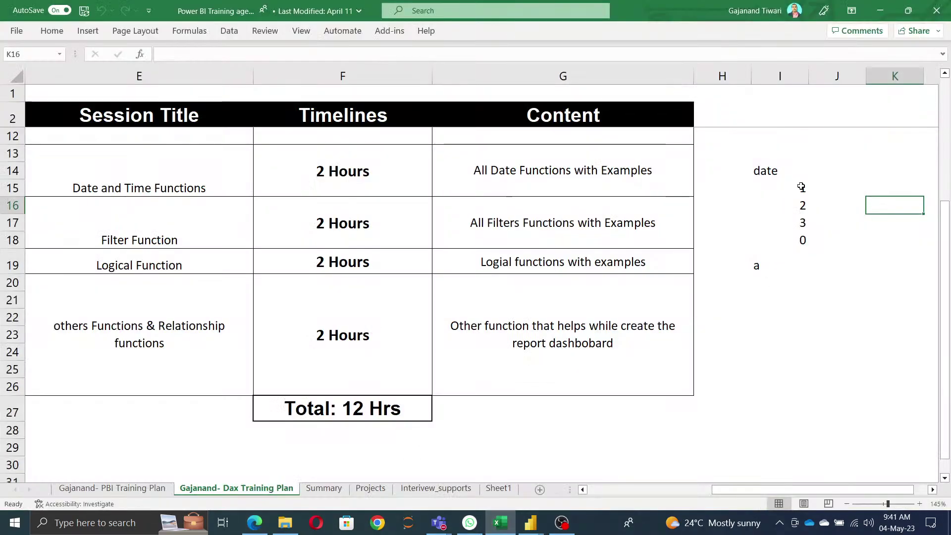
drag(801, 188, 814, 246)
click(785, 304)
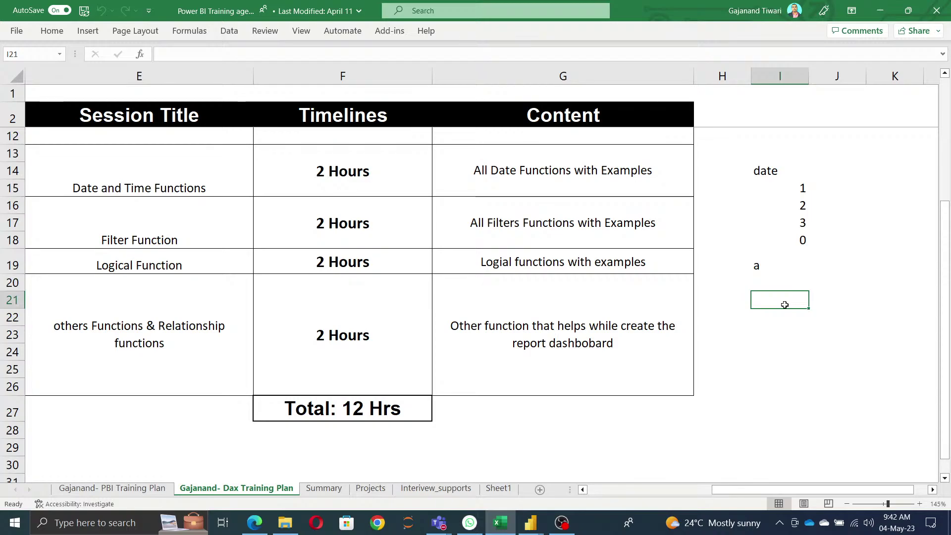
drag(876, 173, 877, 241)
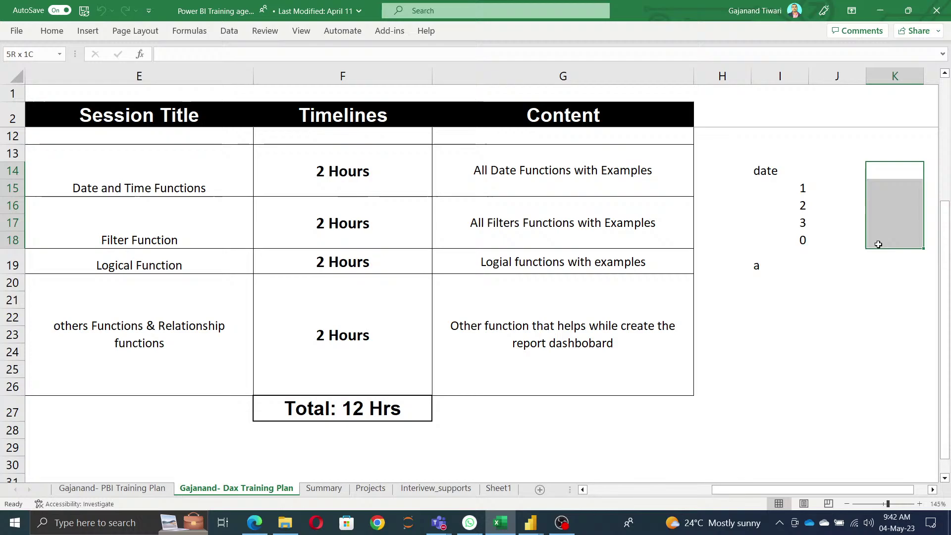
click(889, 187)
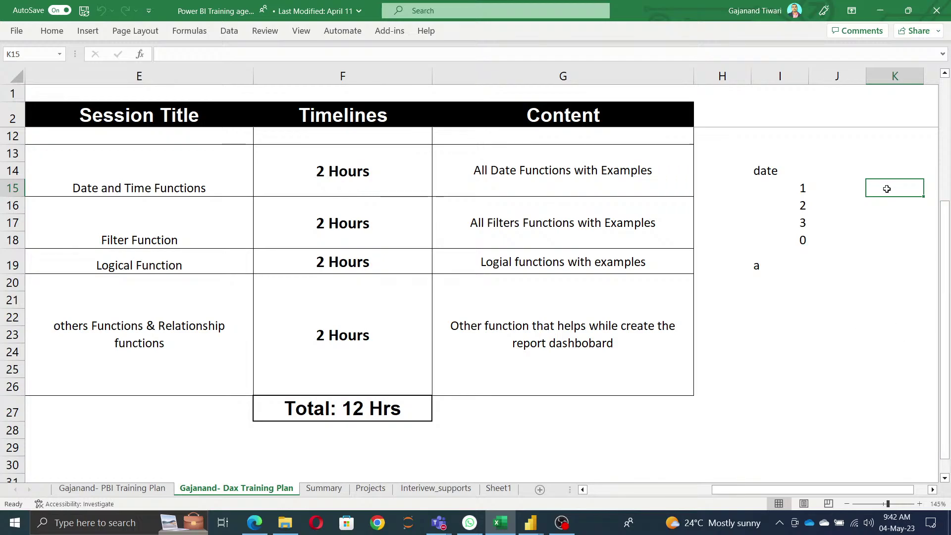
drag(855, 187, 869, 213)
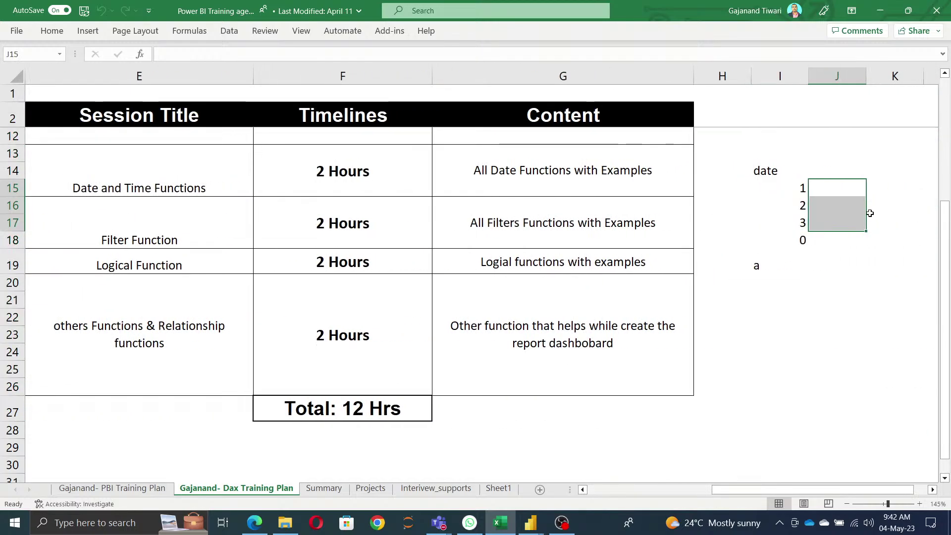
click(833, 200)
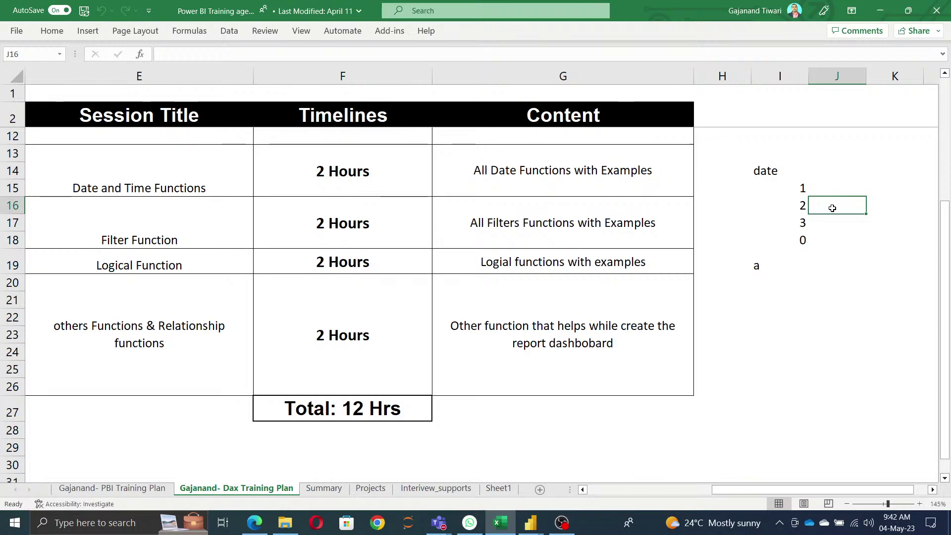
Return to Power BI Desktop and dismiss the incremental refresh settings without applying them
click(880, 11)
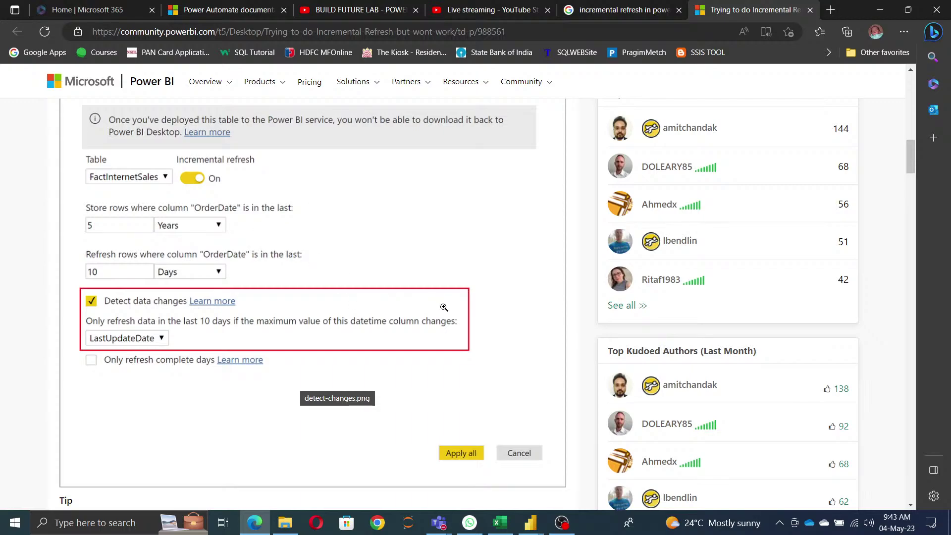
click(881, 12)
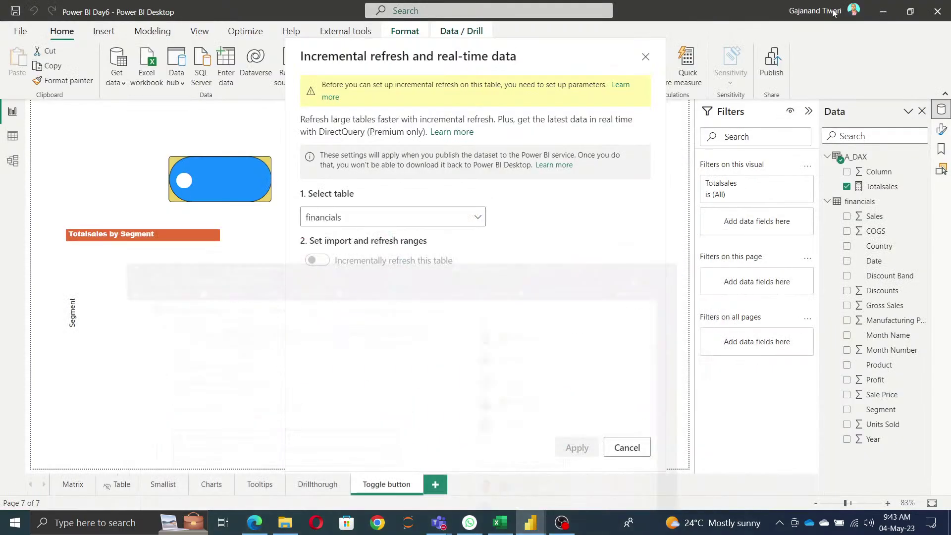
click(637, 448)
Deselect the card visual and switch the report to the Matrix page
click(452, 346)
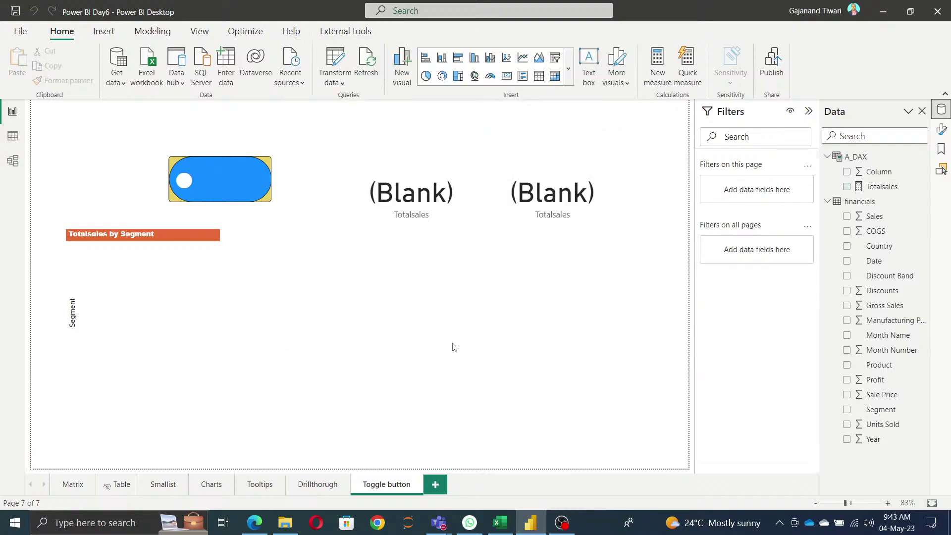
click(942, 13)
click(73, 484)
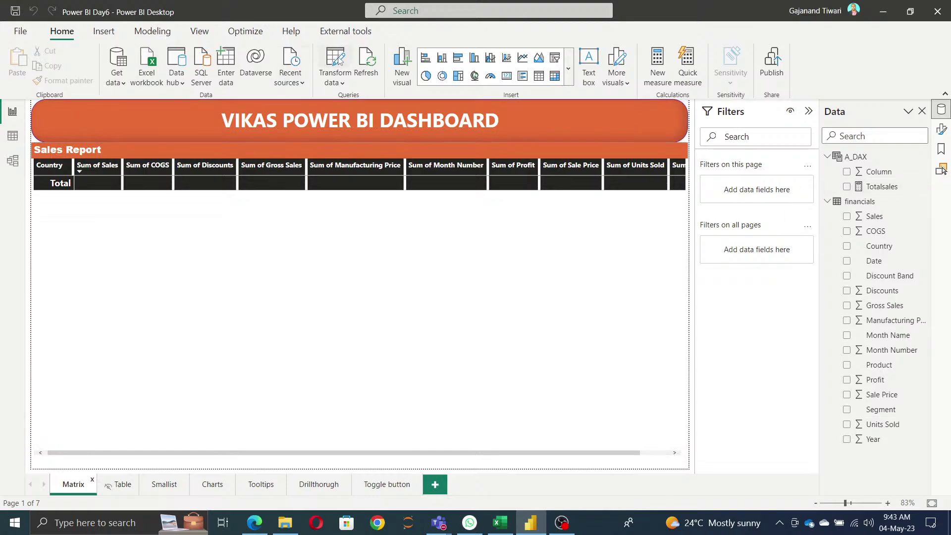
Open the Power Query Editor and set the EndDate parameter's current value to 01-Jan-2015
click(374, 61)
click(339, 64)
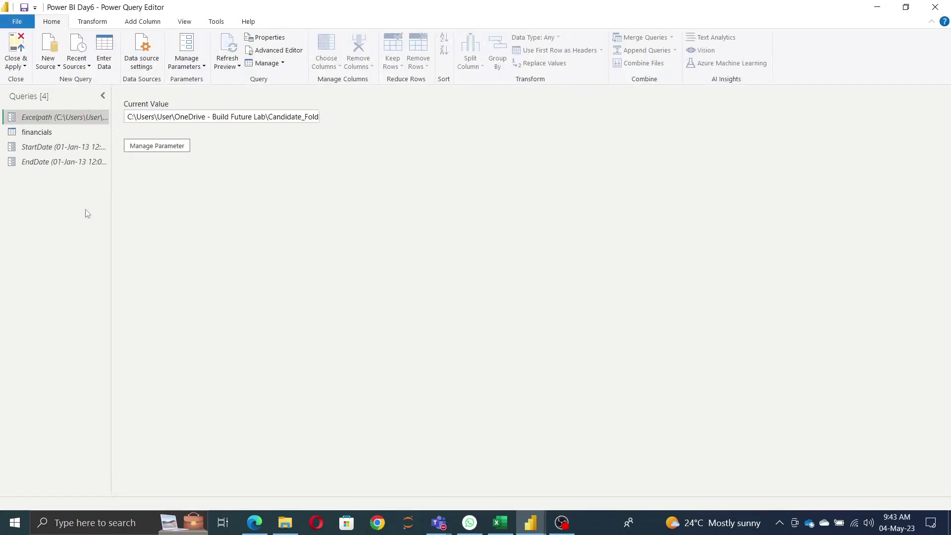
click(75, 165)
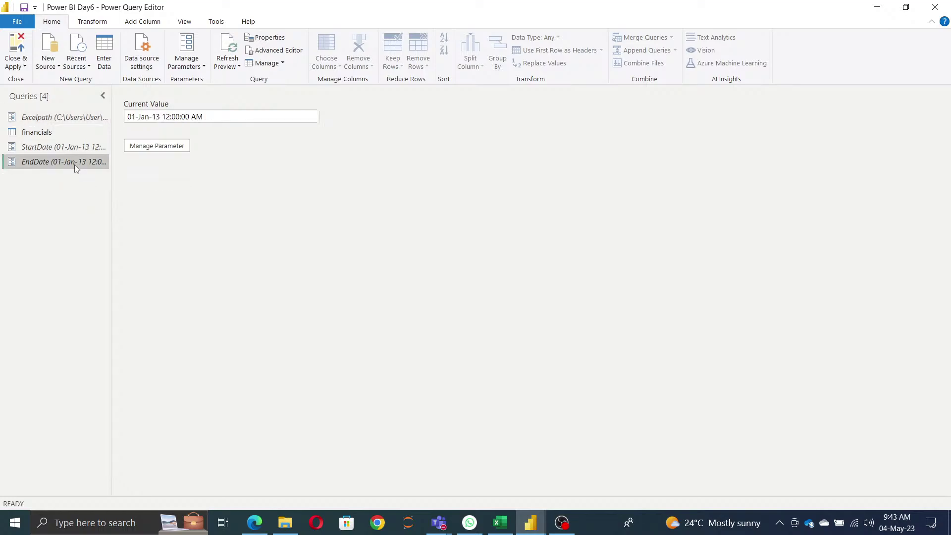
click(169, 148)
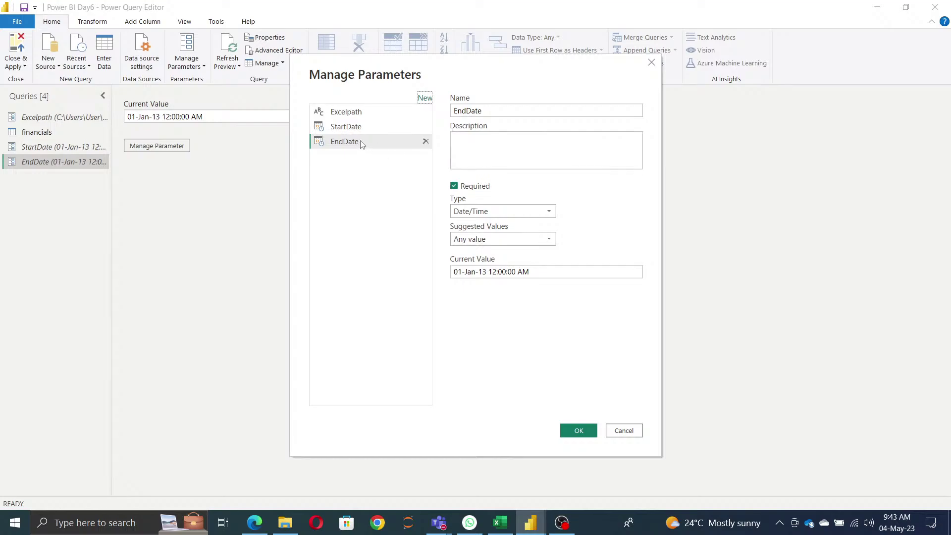
click(487, 270)
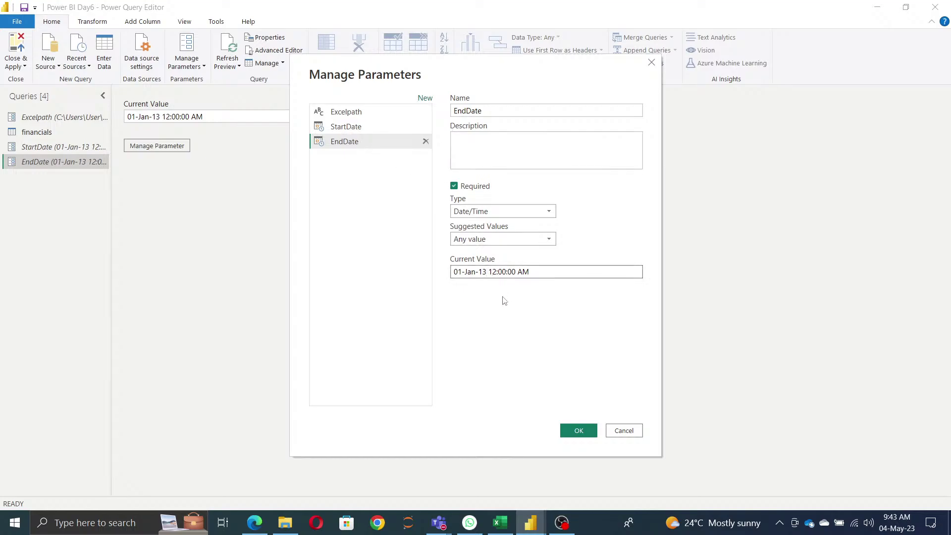
key(BackSpace)
key(BackSpace)
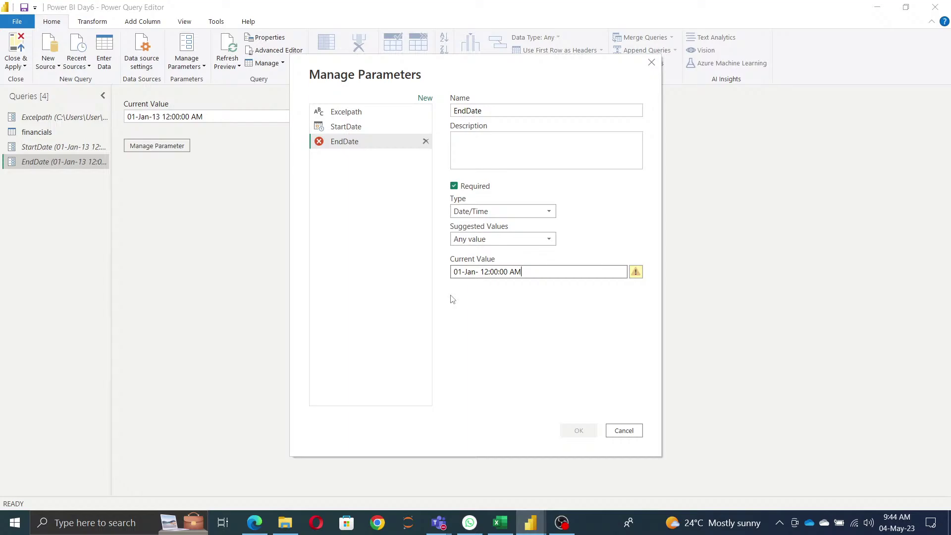
key(BackSpace)
key(BackSpace)
key(BackSpace)
key(BackSpace)
key(BackSpace)
key(BackSpace)
key(BackSpace)
key(BackSpace)
key(BackSpace)
key(BackSpace)
key(BackSpace)
key(BackSpace)
text(2015)
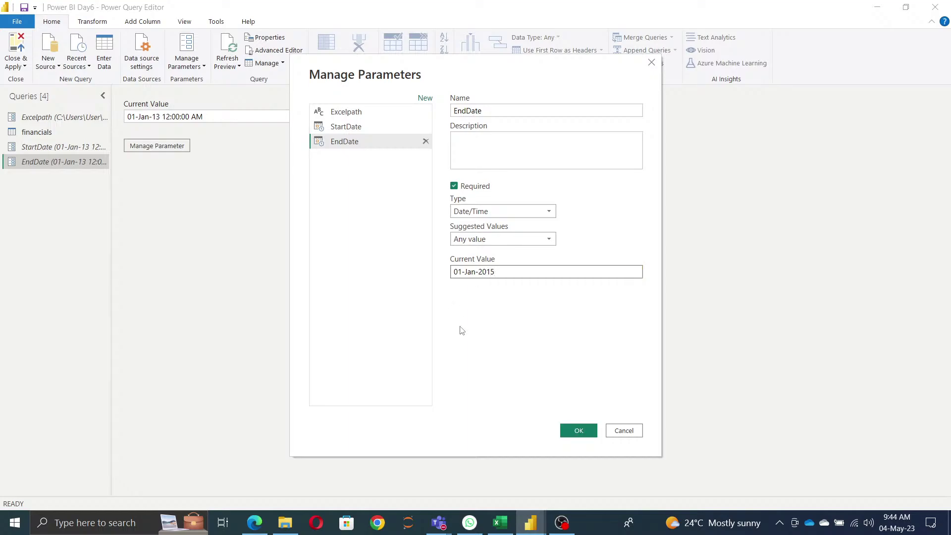
click(578, 430)
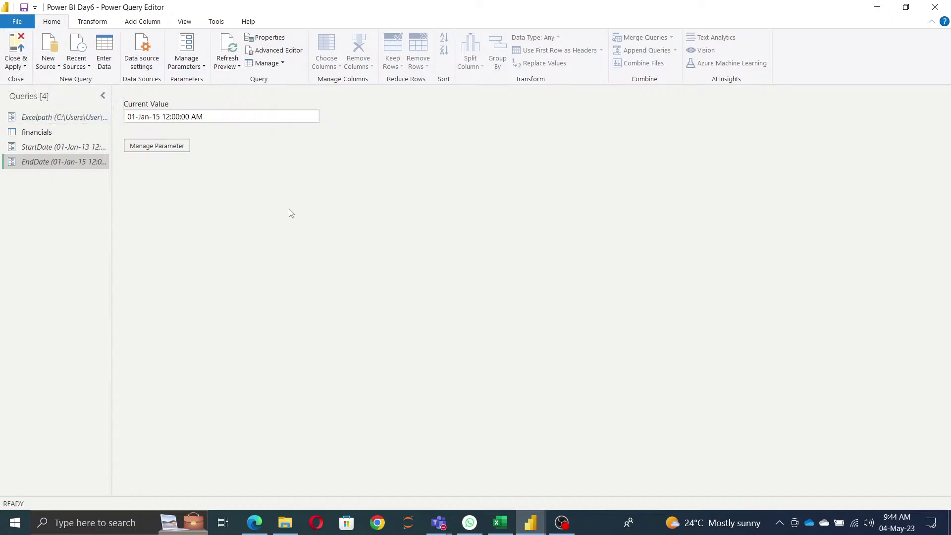
Check the filtered financials query, then apply the query changes and close the editor
click(45, 132)
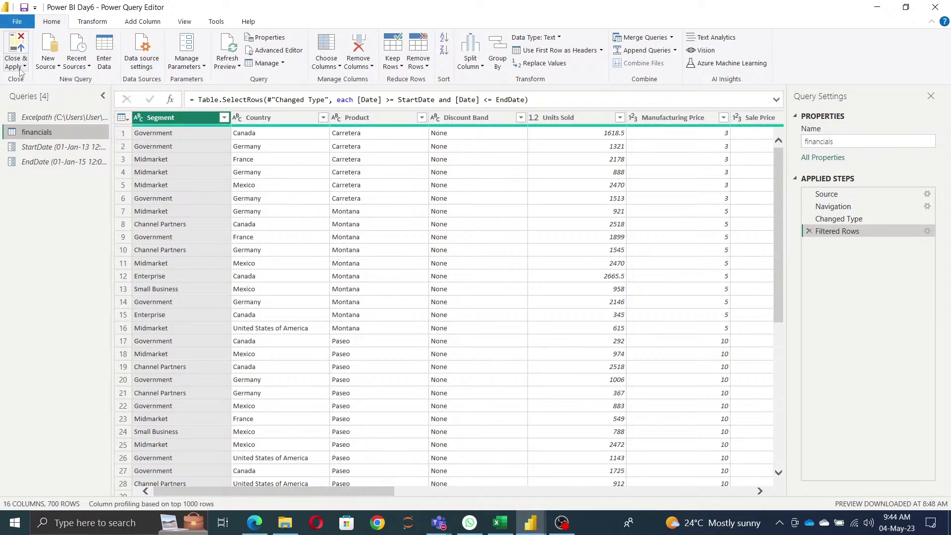
click(15, 64)
click(39, 80)
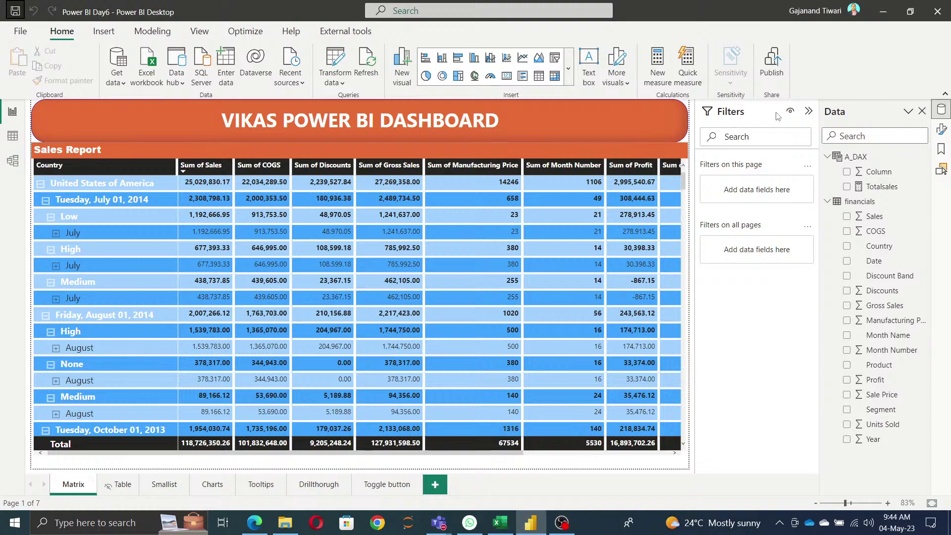
Save the report and publish it to the Training workspace
key(ctrl+s)
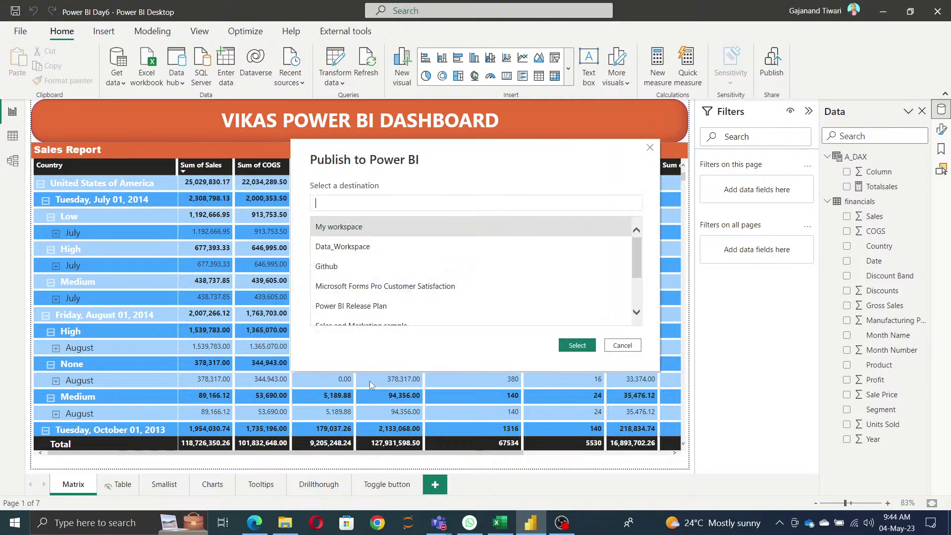
scroll(346, 293, down, 3)
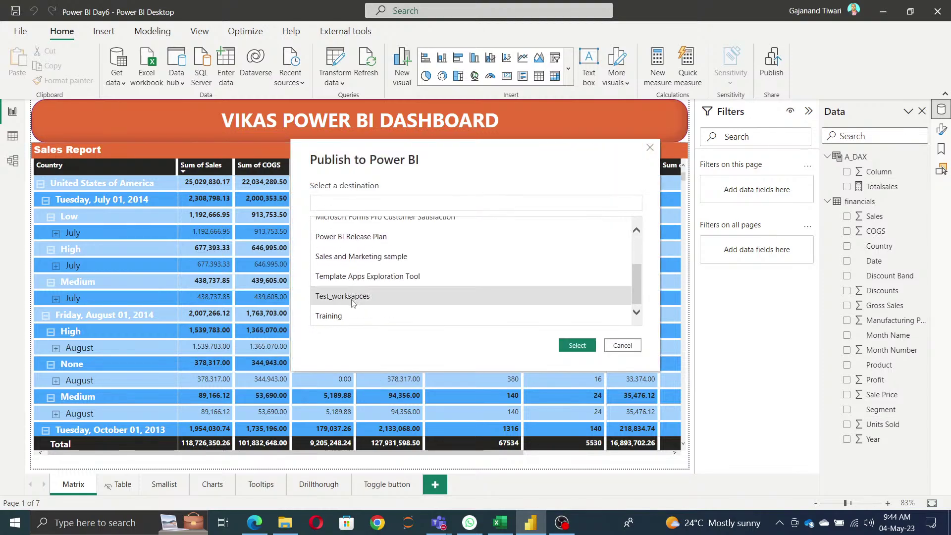
click(588, 344)
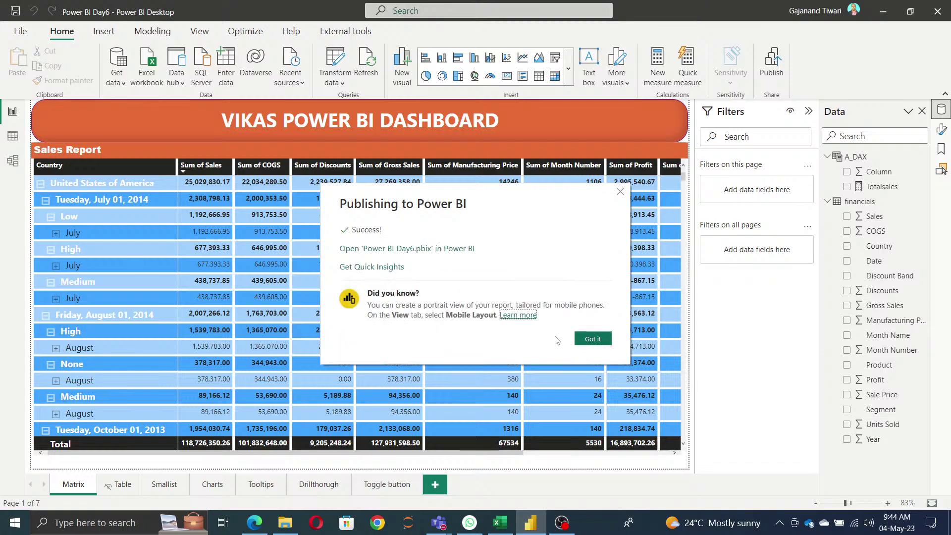
Open the published report in the Power BI service and examine the Smallist page, Charts page and the Government bar's tooltip
click(419, 249)
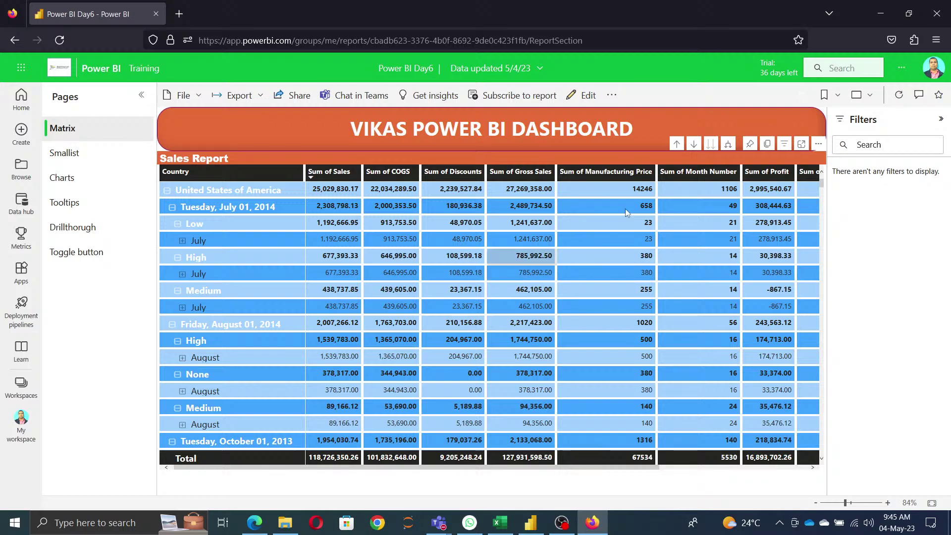
click(70, 157)
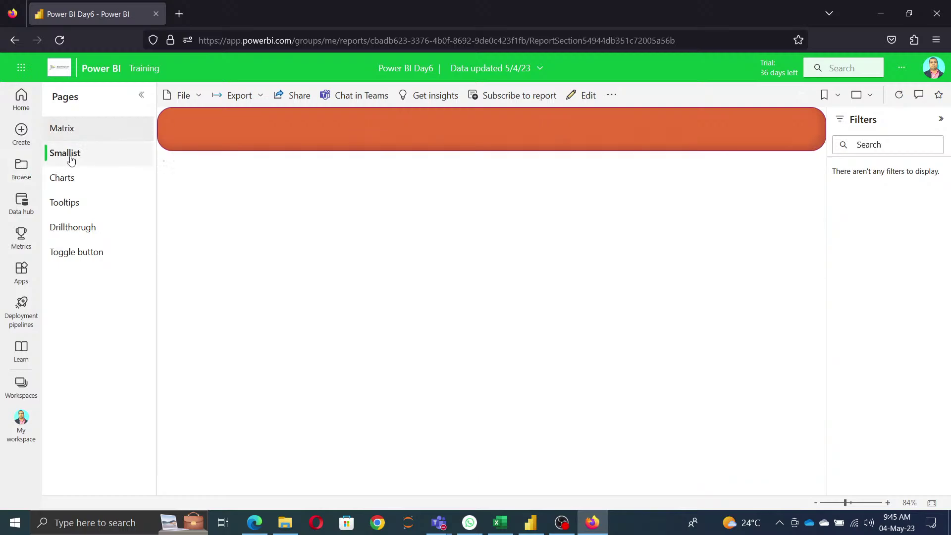
click(70, 182)
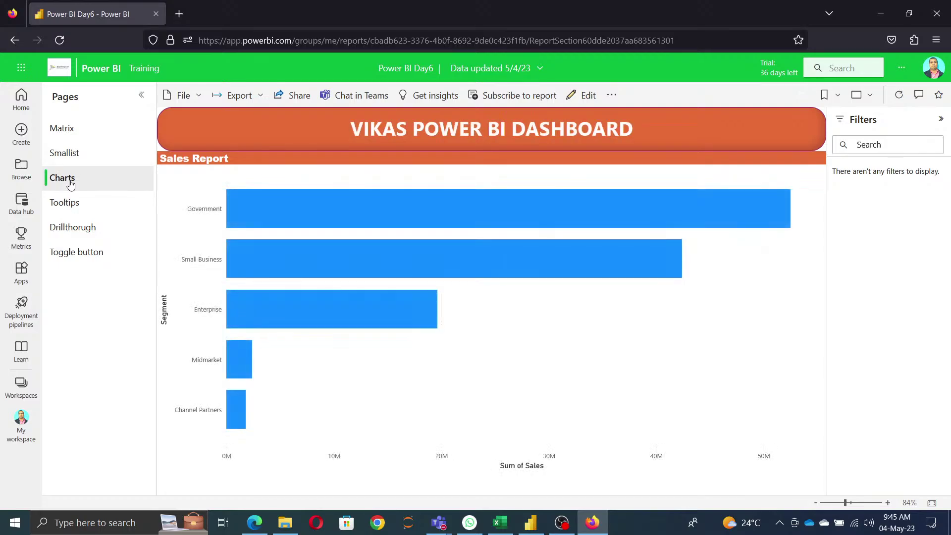
mouse_move(477, 208)
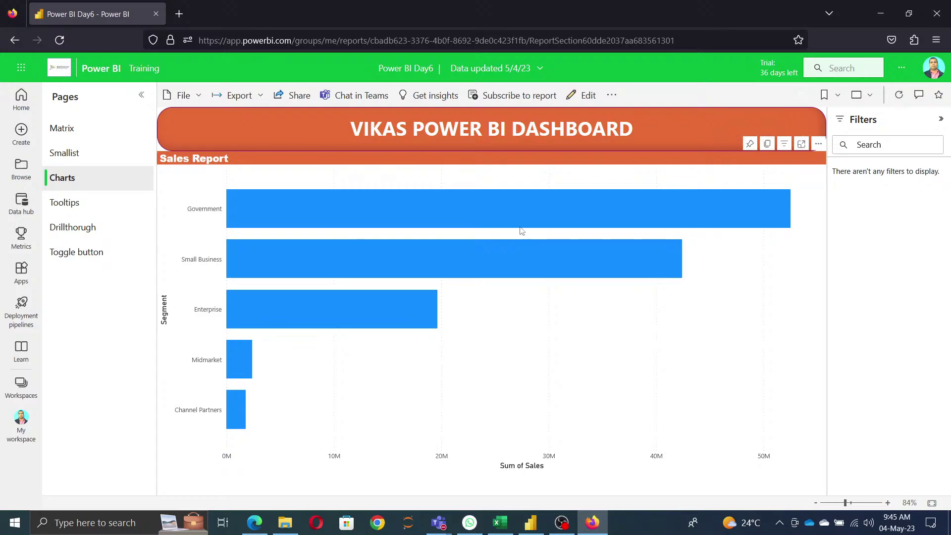
mouse_move(513, 211)
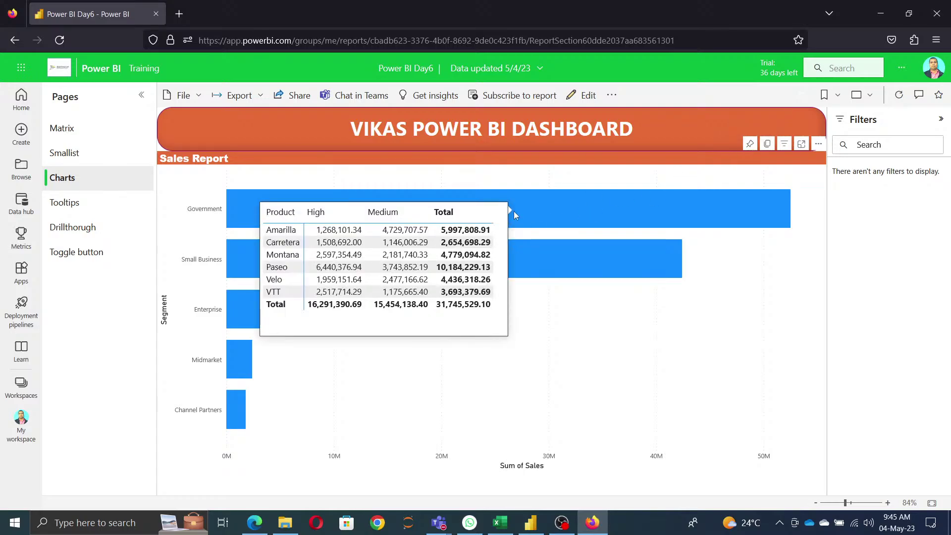
Drill through from the Small Business bar to the Table page, then return to the Charts page
right_click(521, 256)
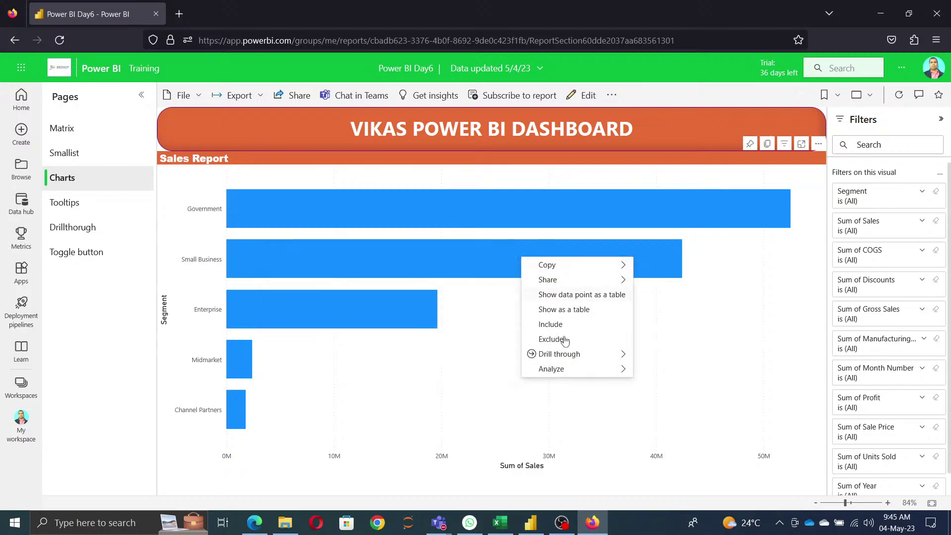
mouse_move(550, 353)
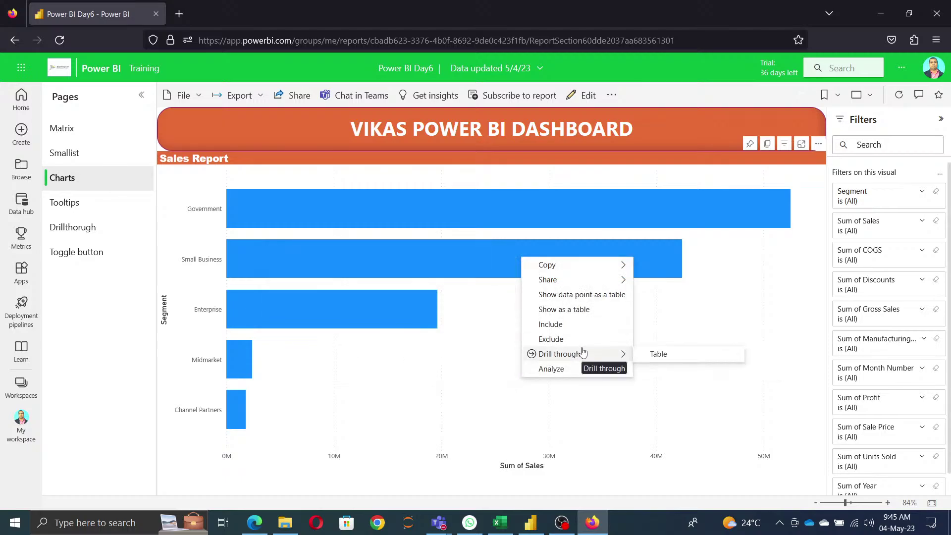
click(684, 356)
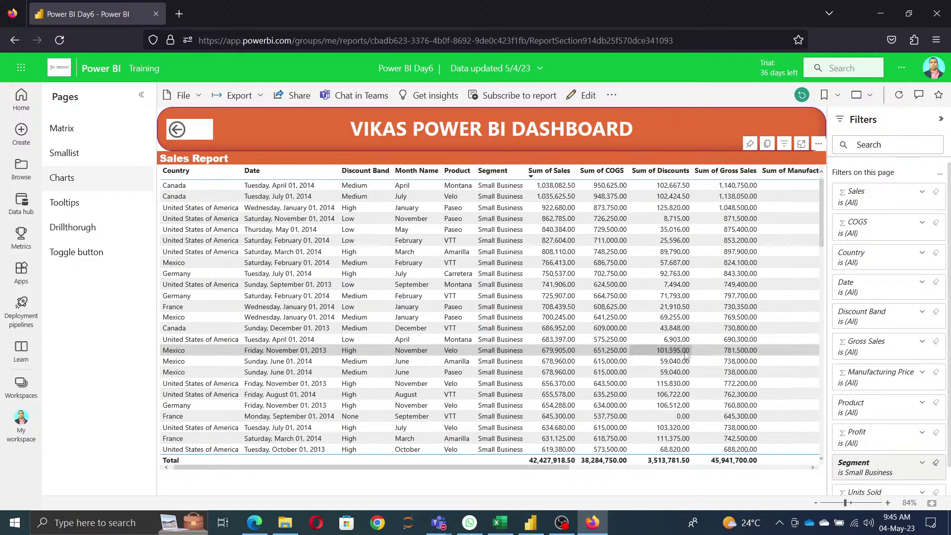
click(176, 128)
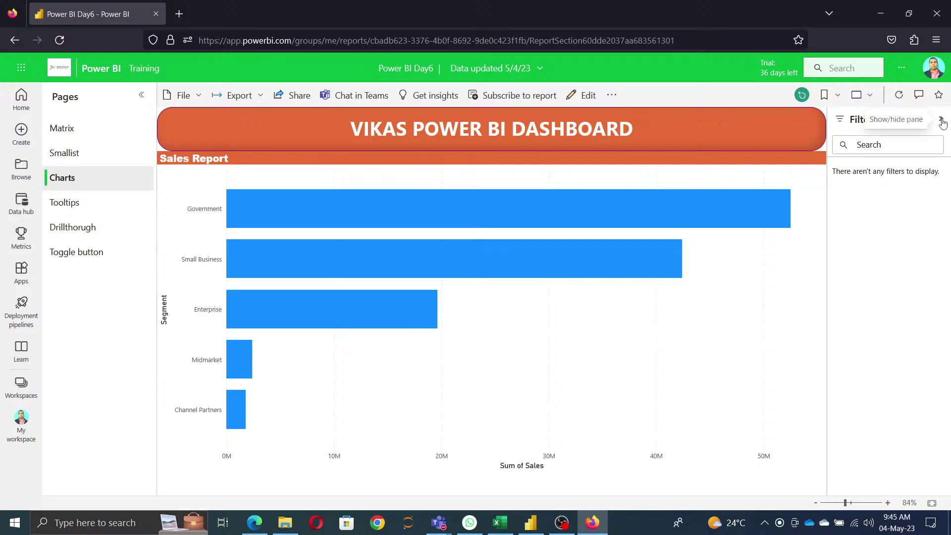
Switch back to Power BI Desktop, dismiss the publishing dialog and hide the filter pane from report readers
click(530, 522)
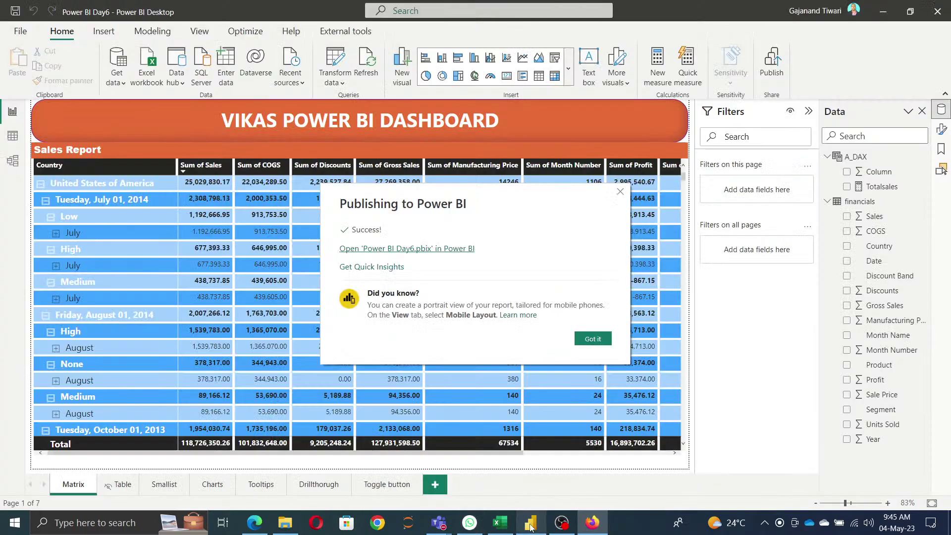
click(593, 339)
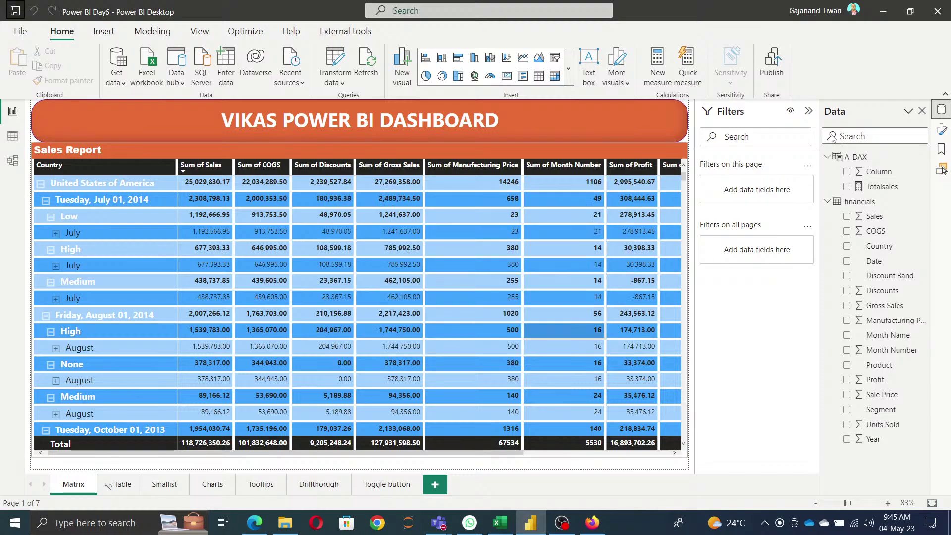
click(790, 110)
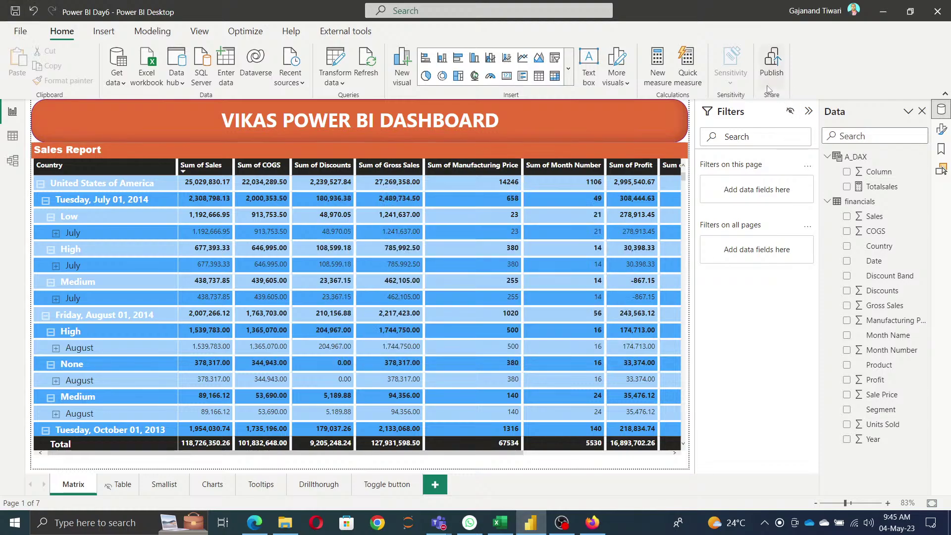
Save the changes and republish the report to the Training workspace, replacing the existing dataset
click(772, 65)
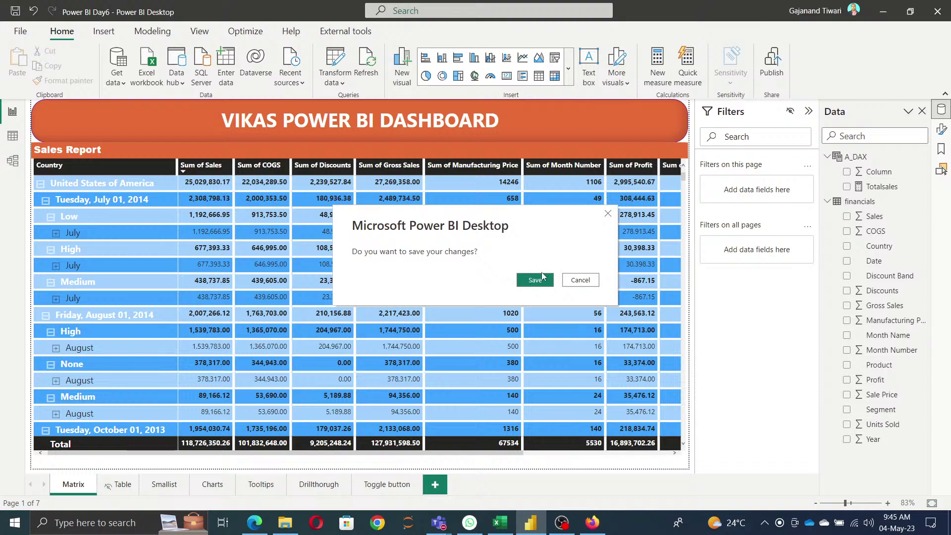
click(539, 281)
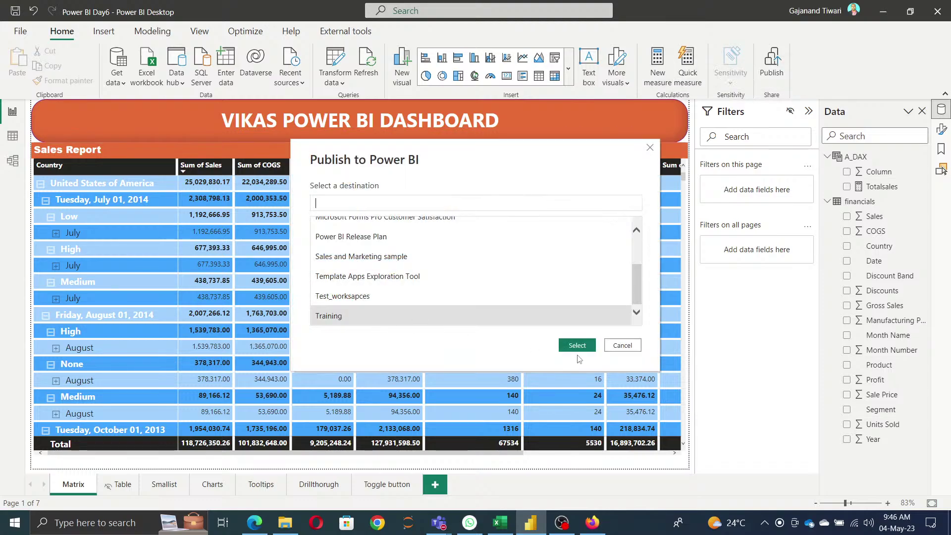
click(577, 346)
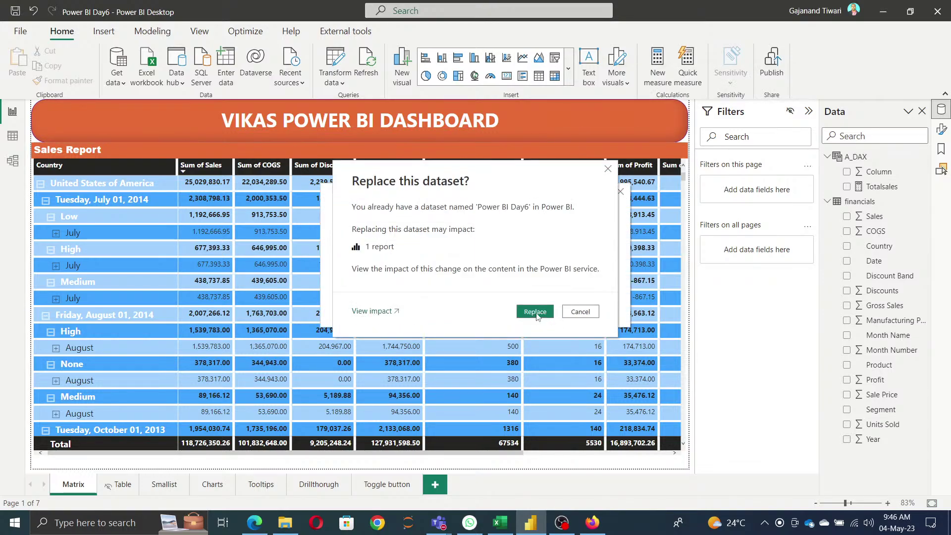
click(536, 312)
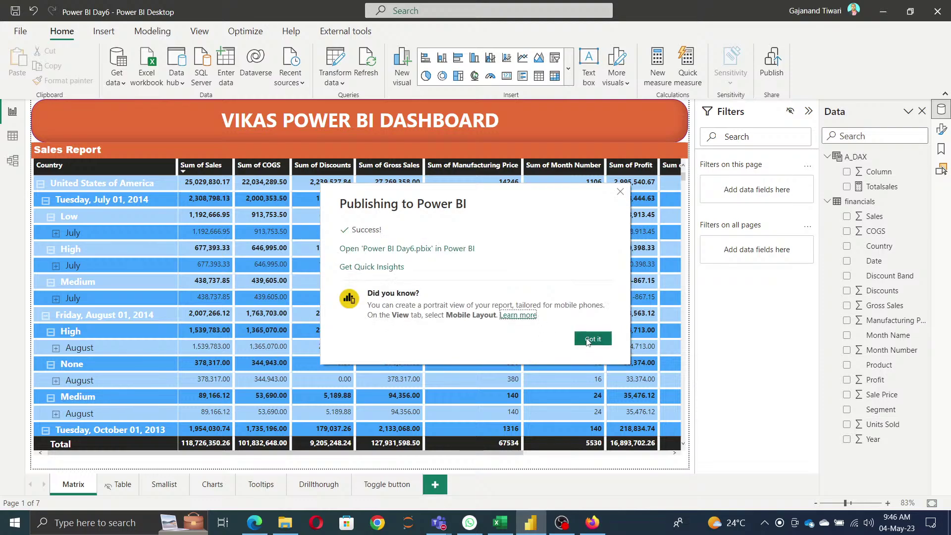
click(588, 341)
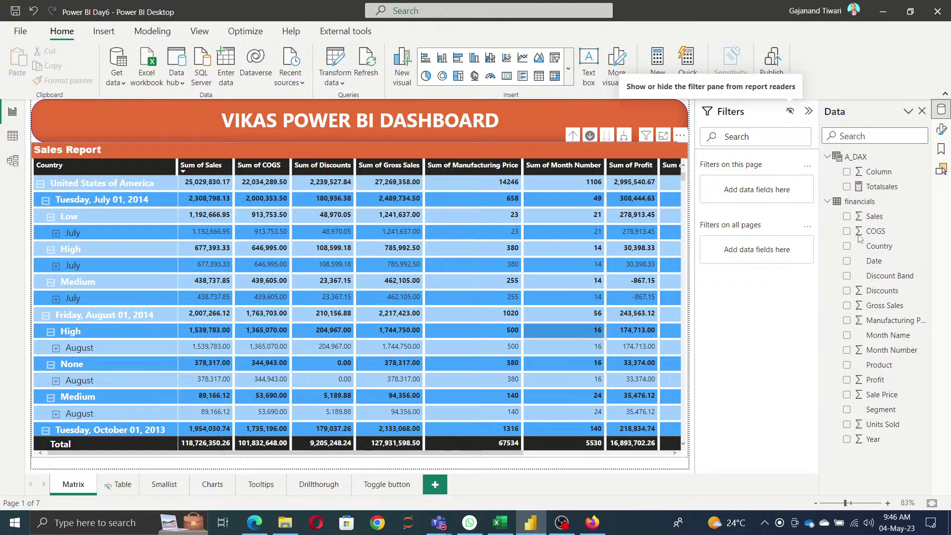
Reload the published report in the browser and check its Tooltips and Charts pages for the filter pane
click(882, 12)
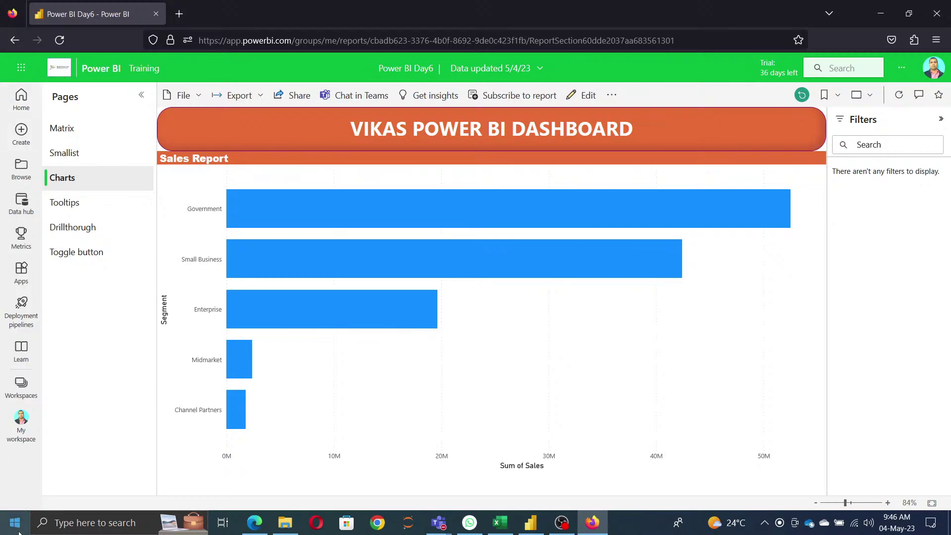
click(60, 40)
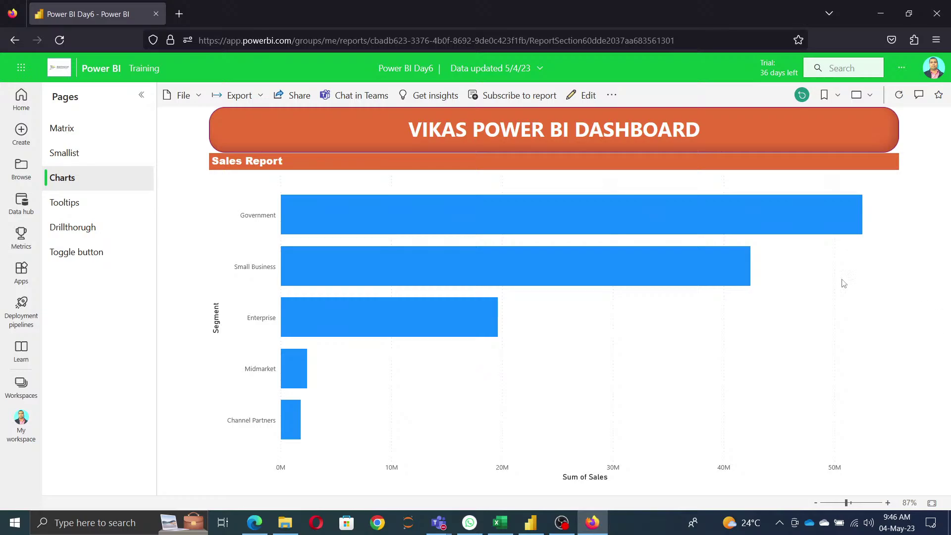
click(65, 209)
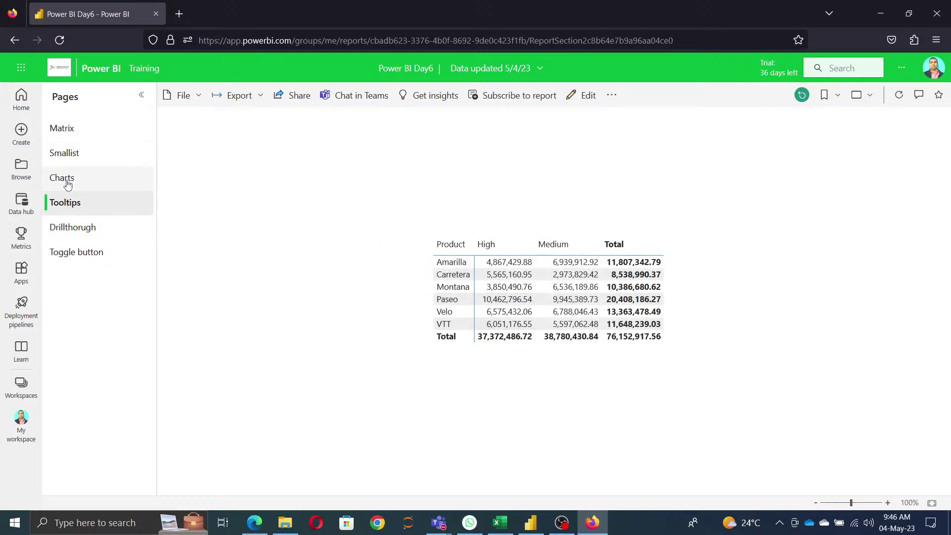
click(68, 184)
mouse_move(515, 269)
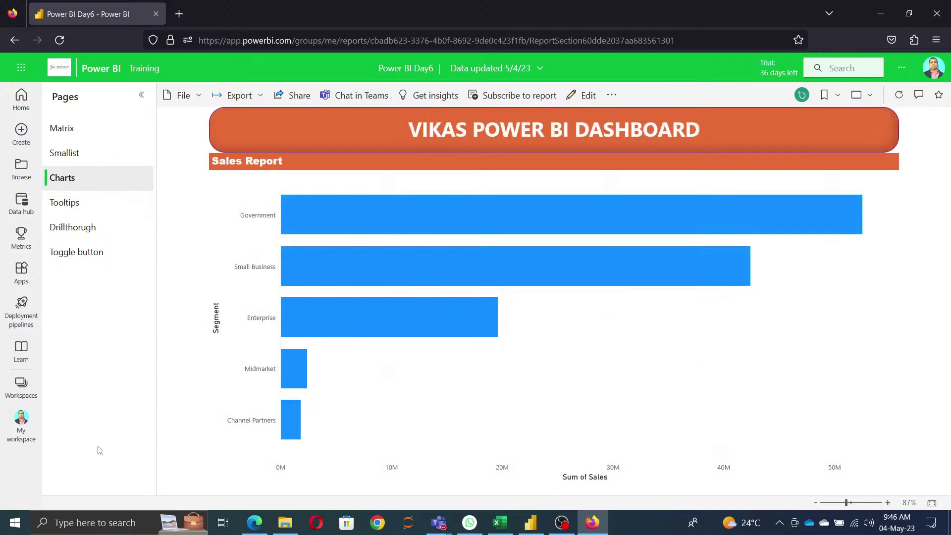
View the datasets in My workspace, then switch back to Power BI Desktop
click(20, 418)
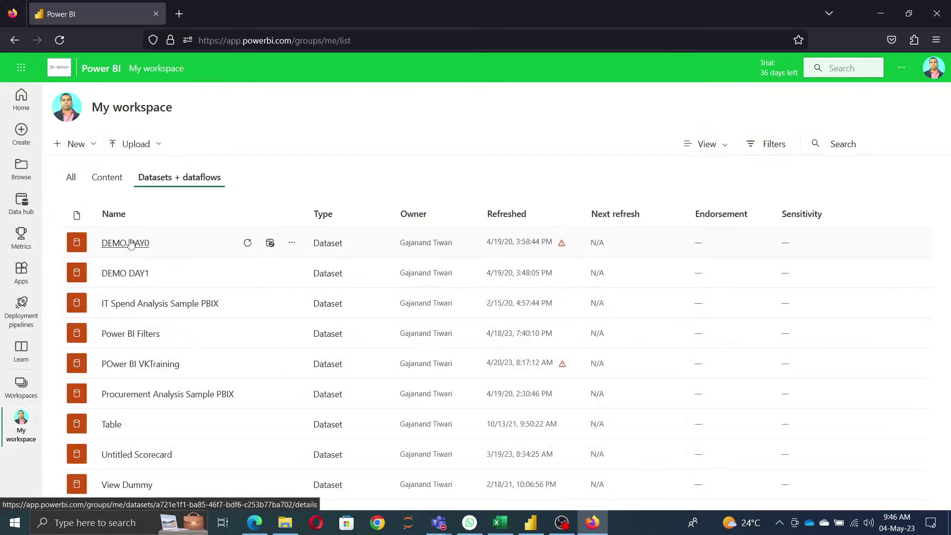
click(531, 523)
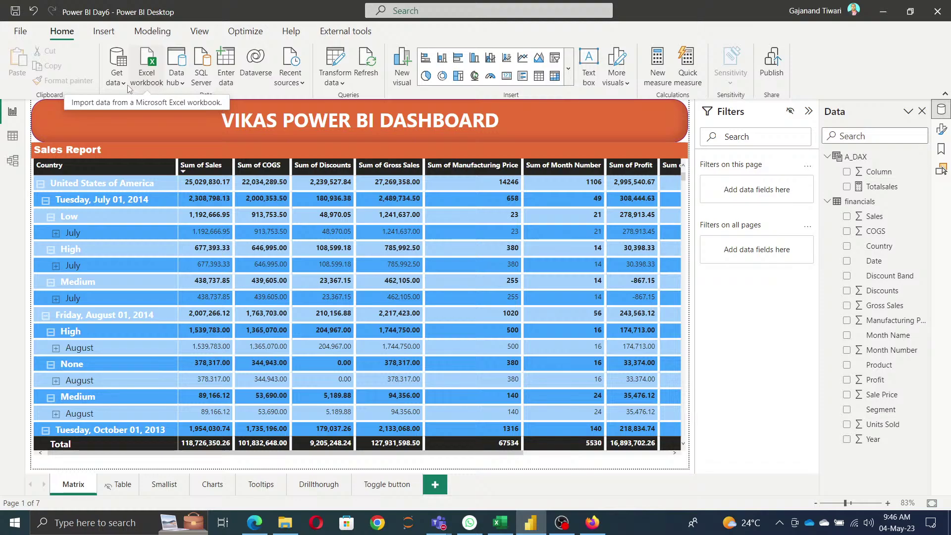
Connect to the A_DAX table of the Power BI Day6 dataset from the data hub, accept adding the second source, and expand the added table
click(177, 76)
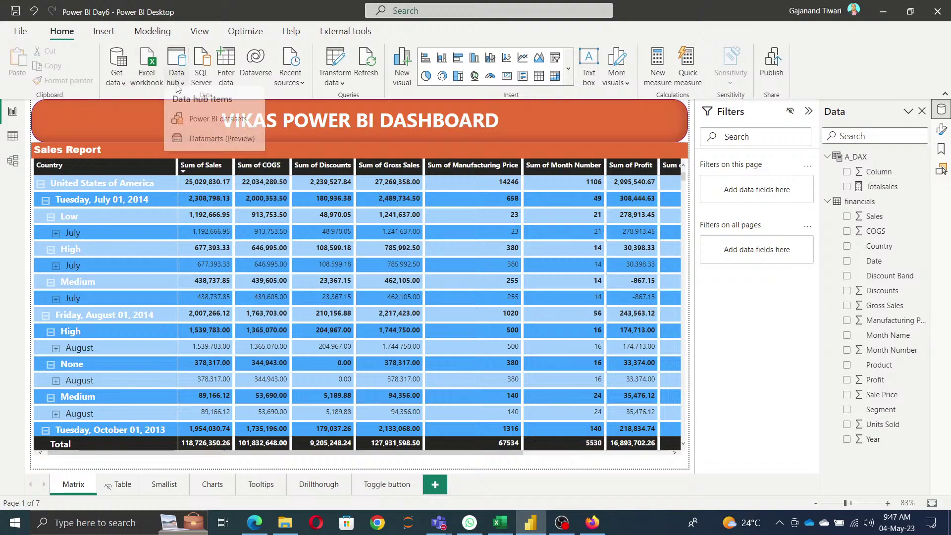
click(207, 123)
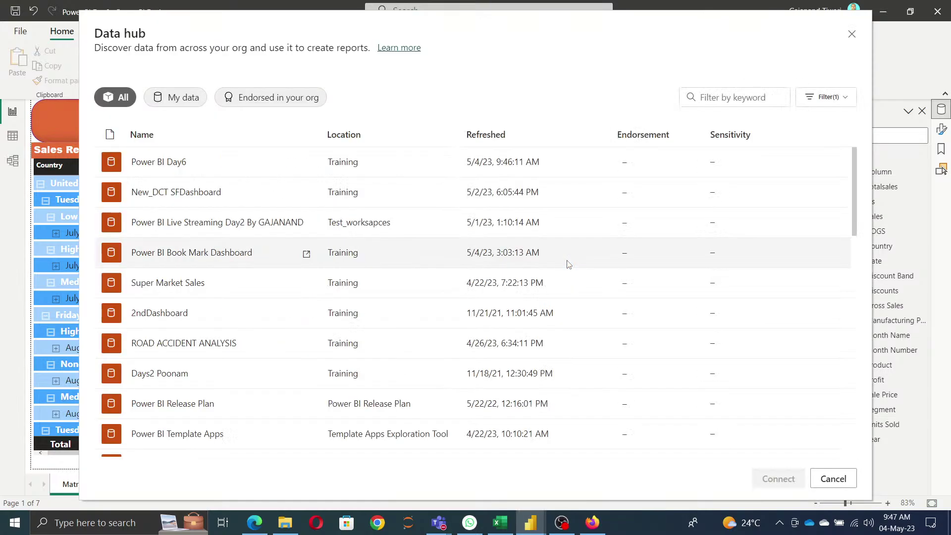
click(166, 170)
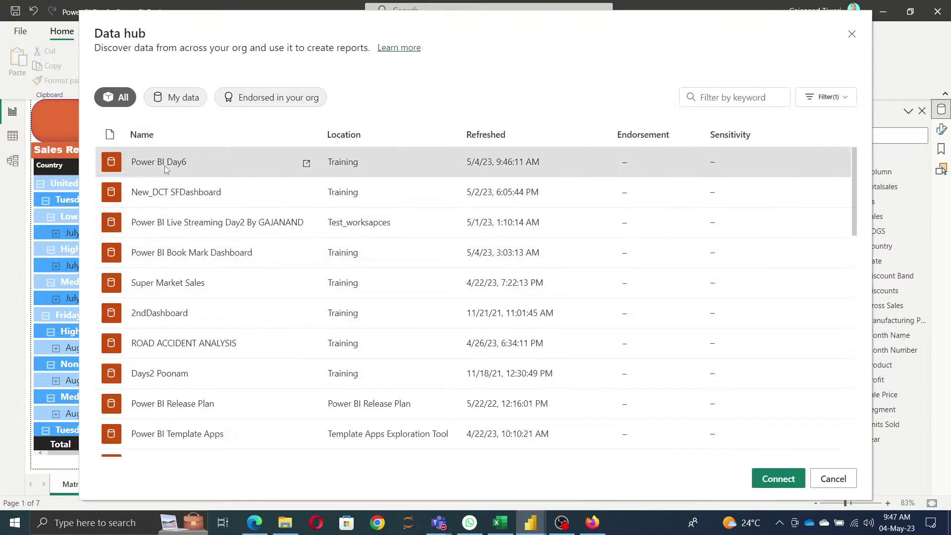
click(783, 478)
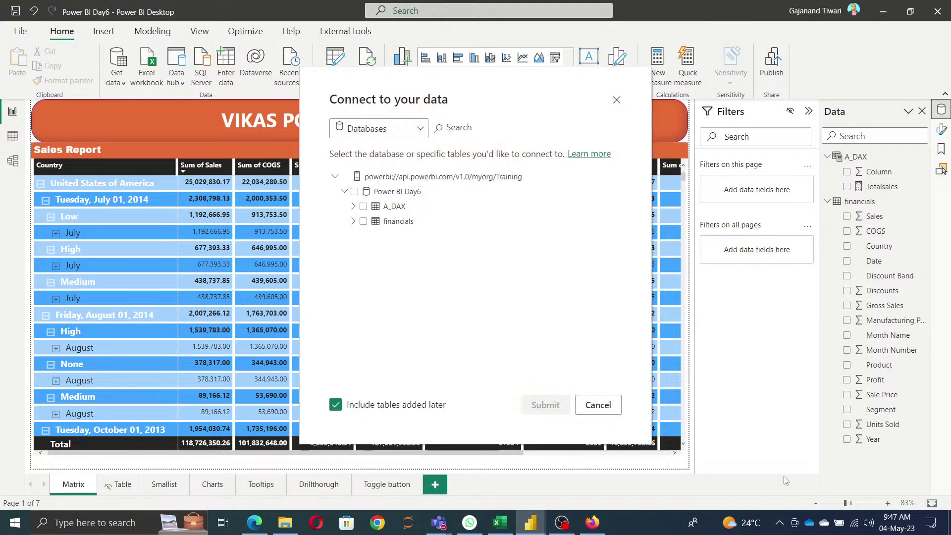
click(363, 207)
click(544, 408)
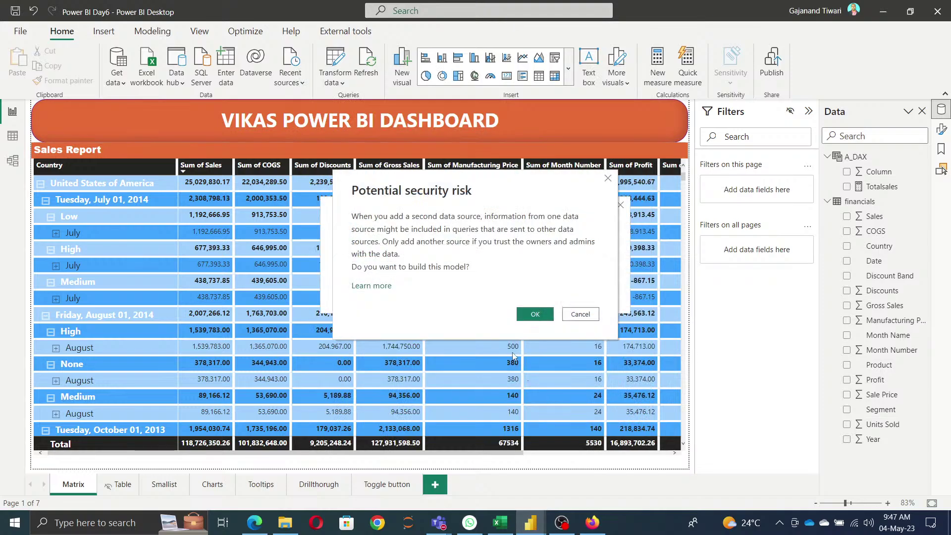
click(539, 313)
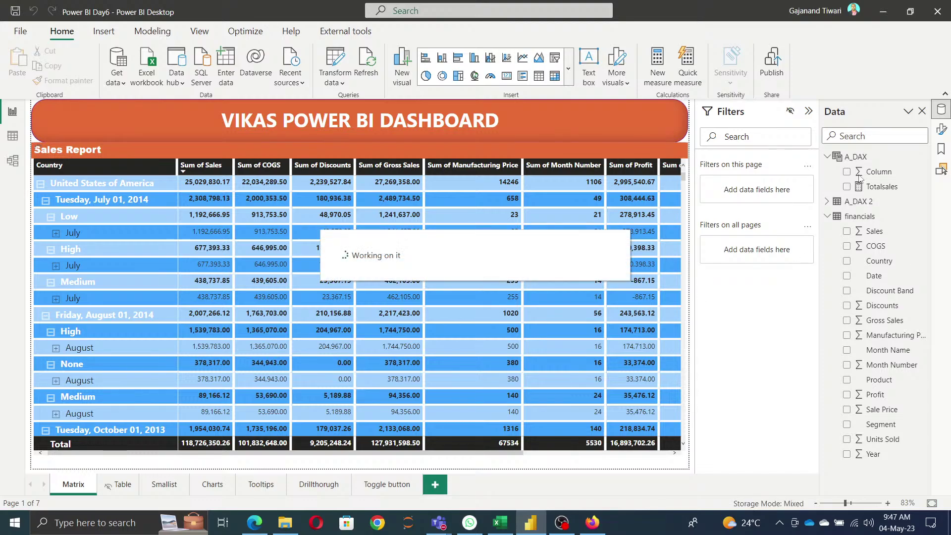
click(828, 202)
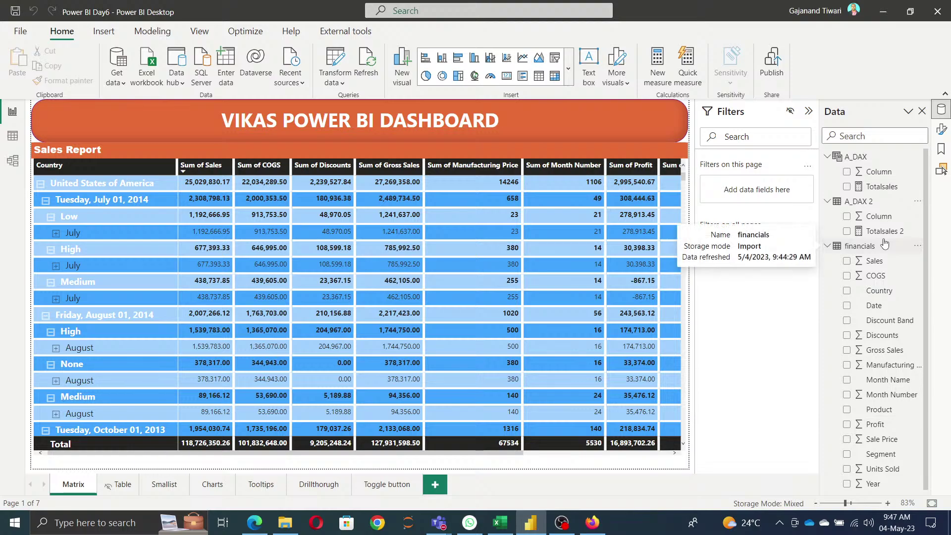
Delete the added A_DAX 2 table from the model
click(919, 202)
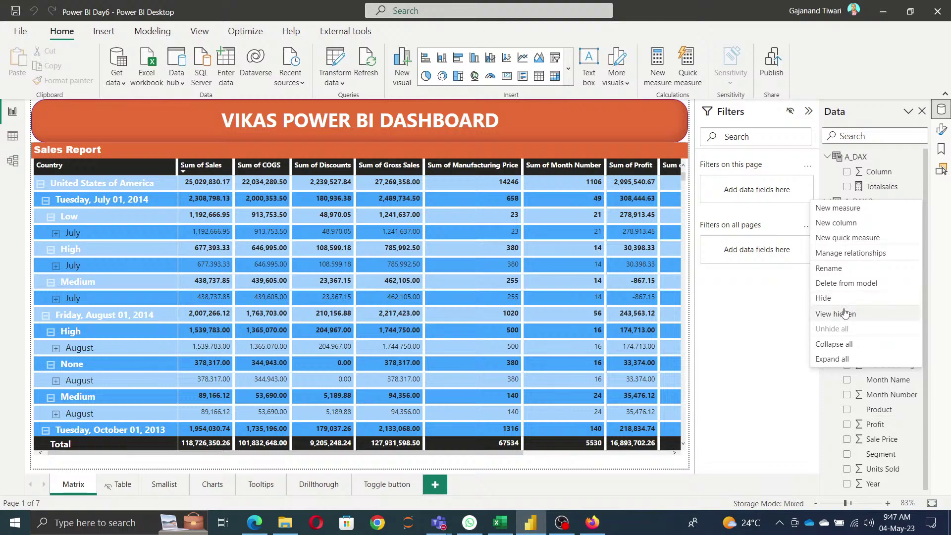
click(845, 283)
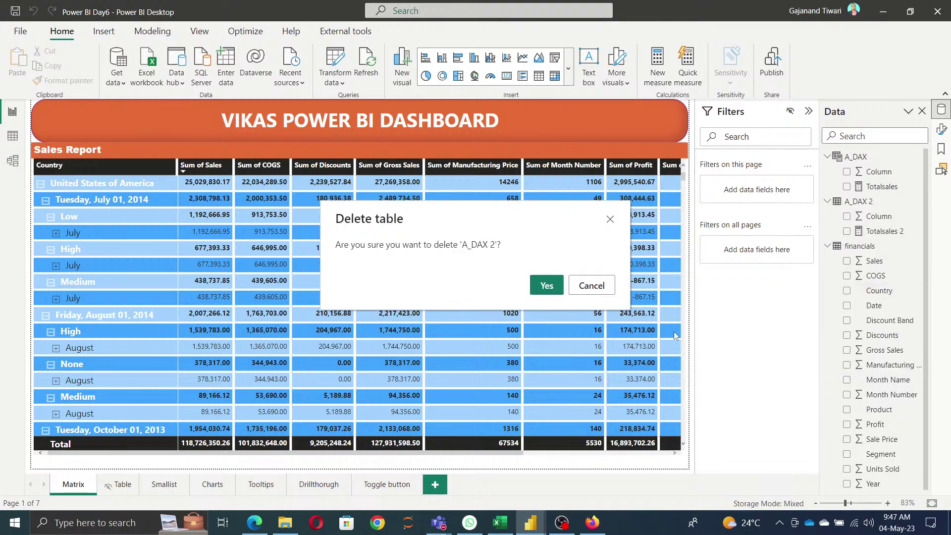
click(547, 284)
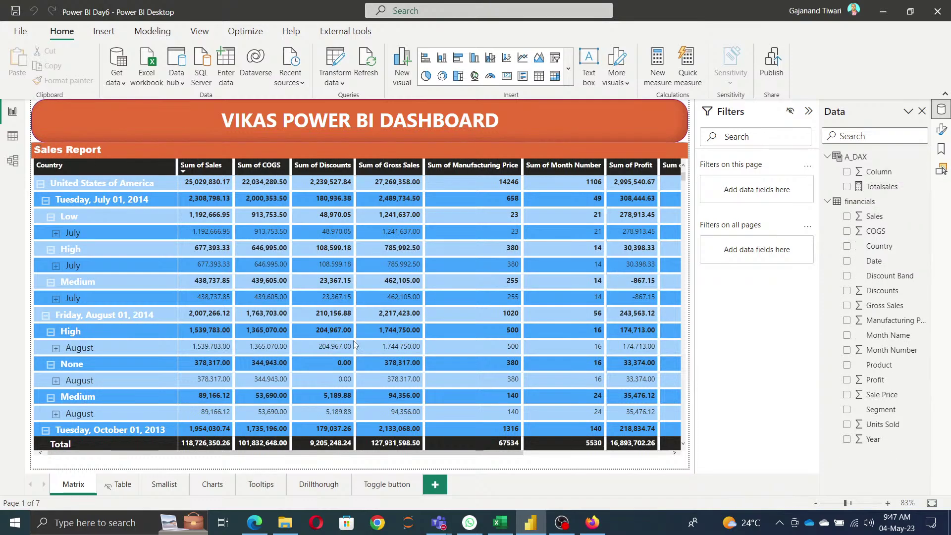
Switch to the Excel training agenda, review the DAX and PBI training plan sheets, and return to Power BI Desktop
click(500, 523)
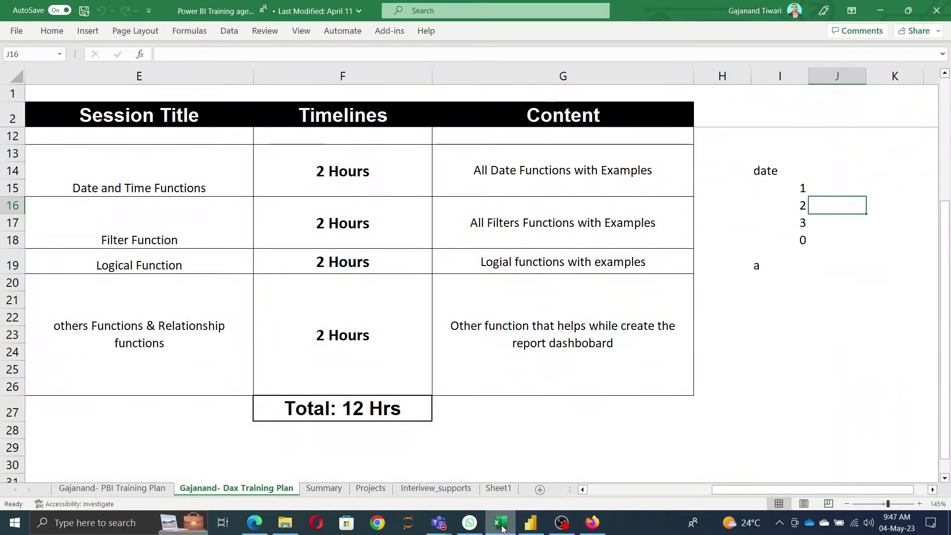
scroll(382, 323, up, 3)
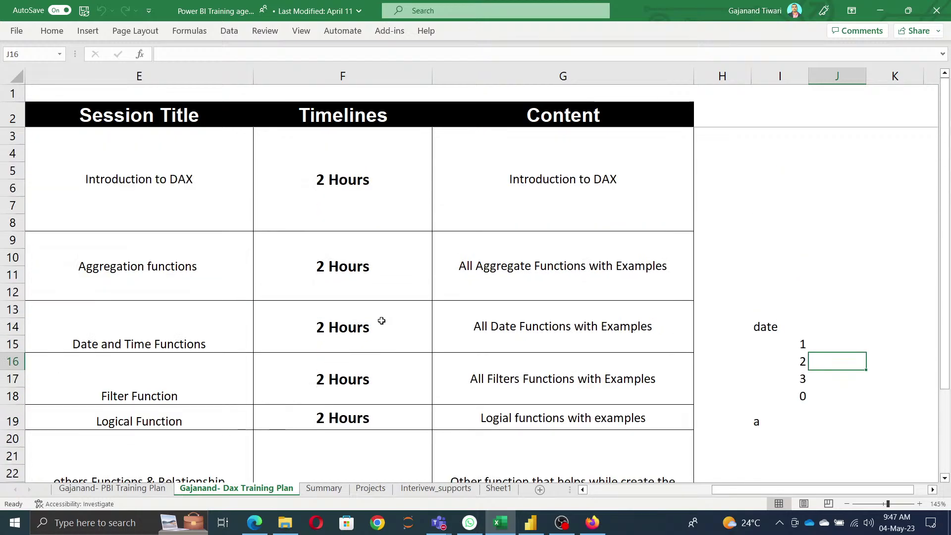
click(138, 490)
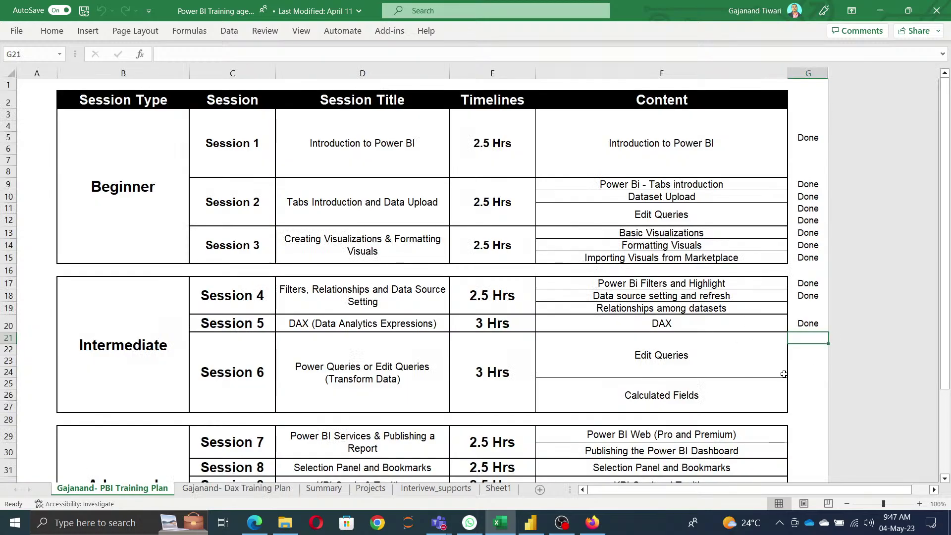
scroll(784, 374, down, 4)
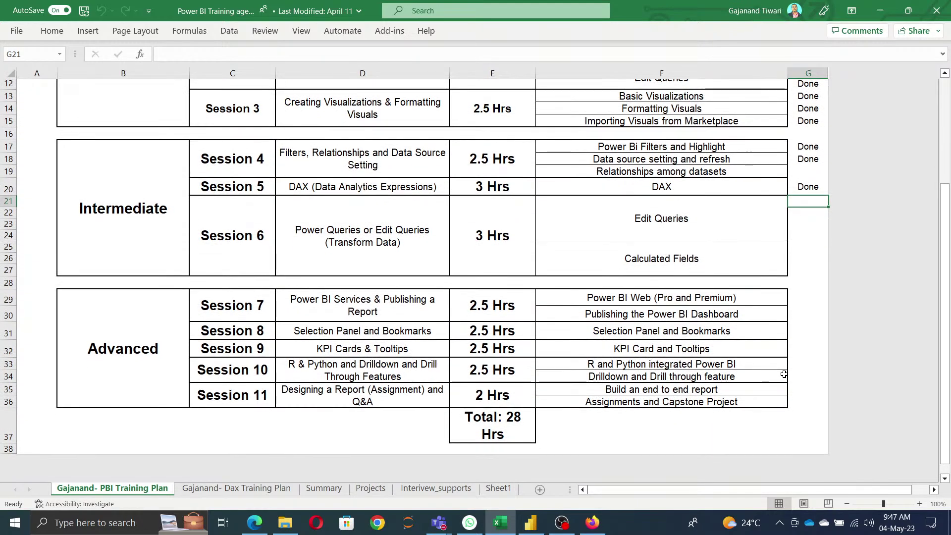
scroll(784, 374, up, 3)
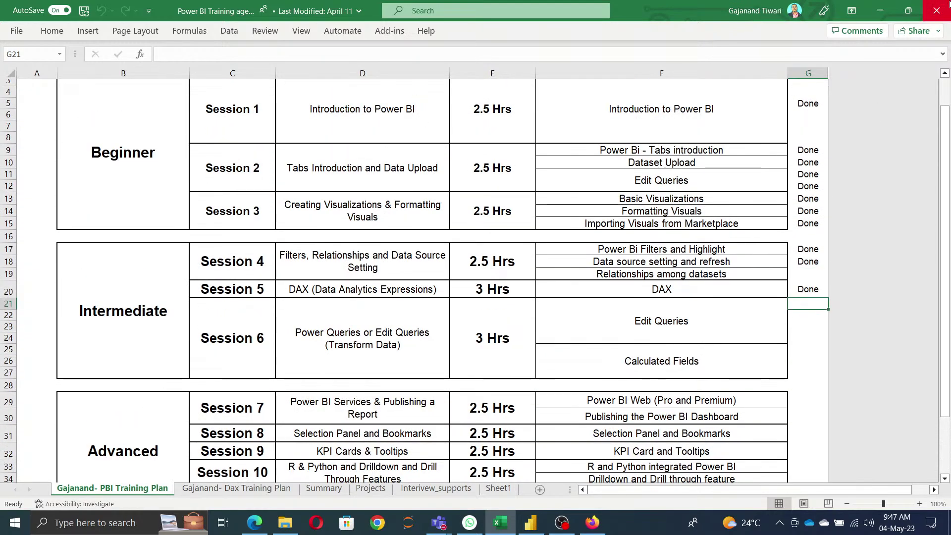
click(880, 10)
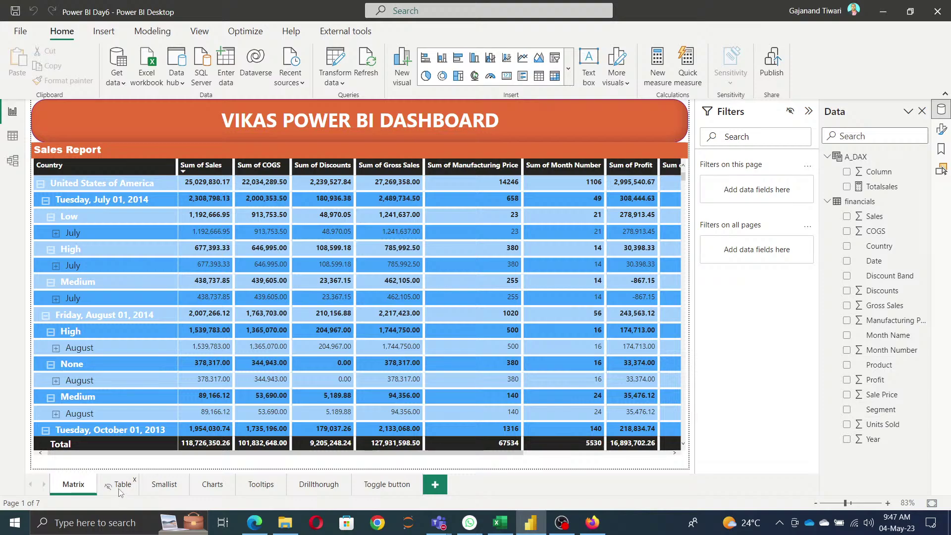
click(166, 492)
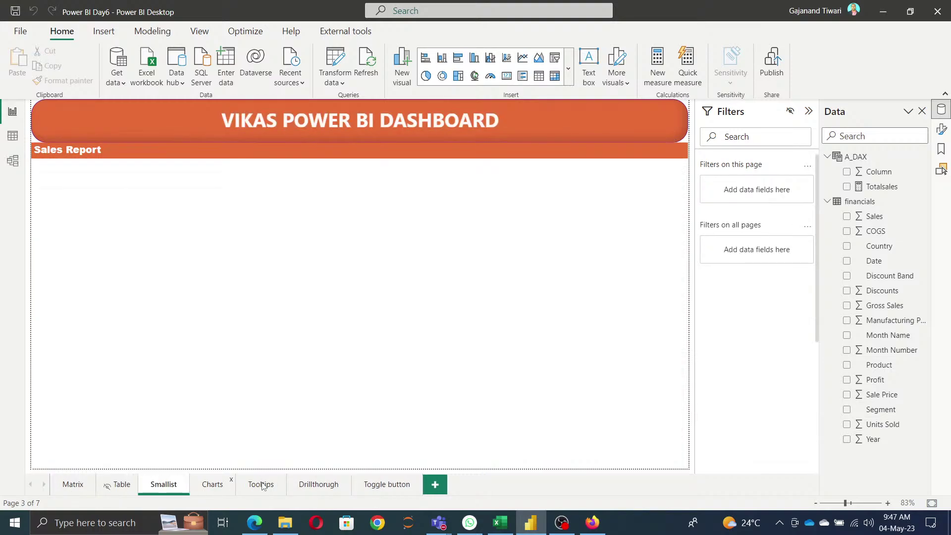
click(322, 488)
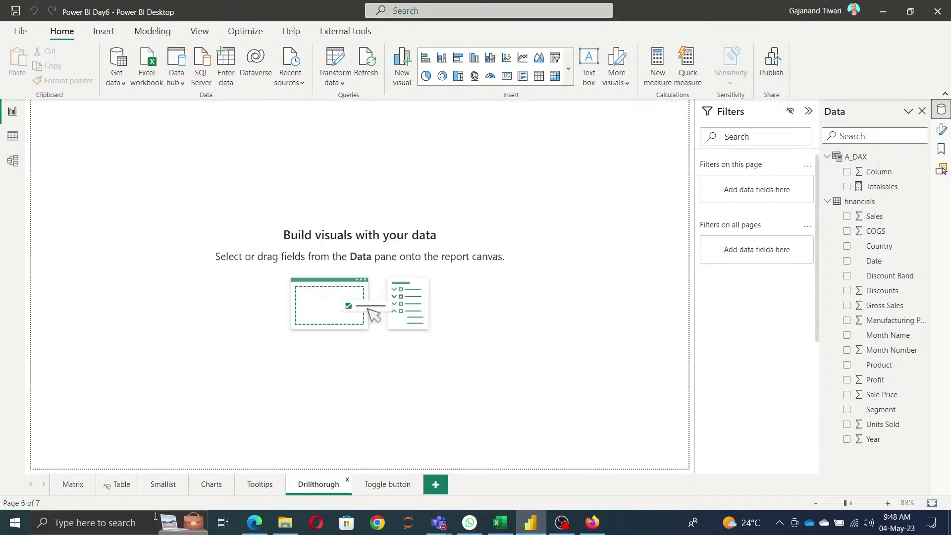
click(255, 523)
scroll(312, 297, up, 9)
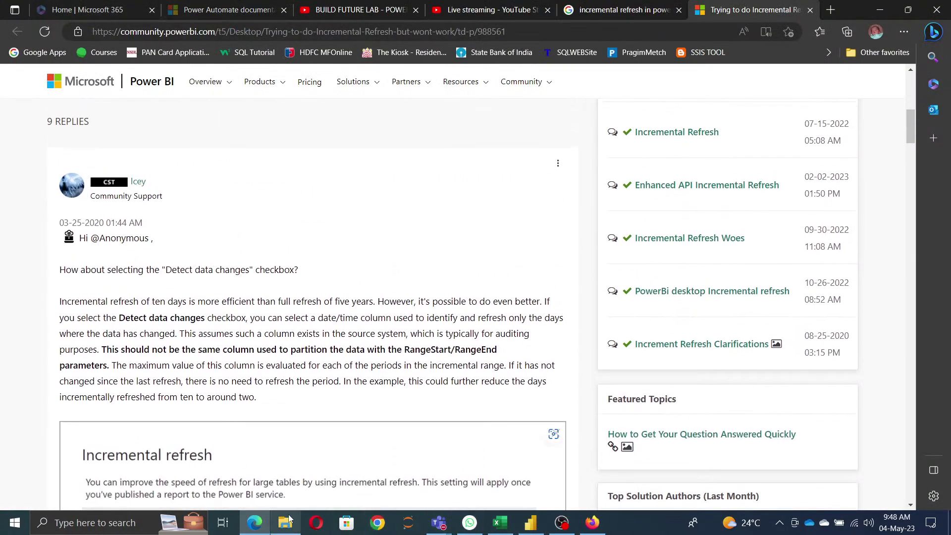
Switch to the Power BI service in Firefox, view the Power BI Day6 dataset in the data hub and open its related report
click(593, 523)
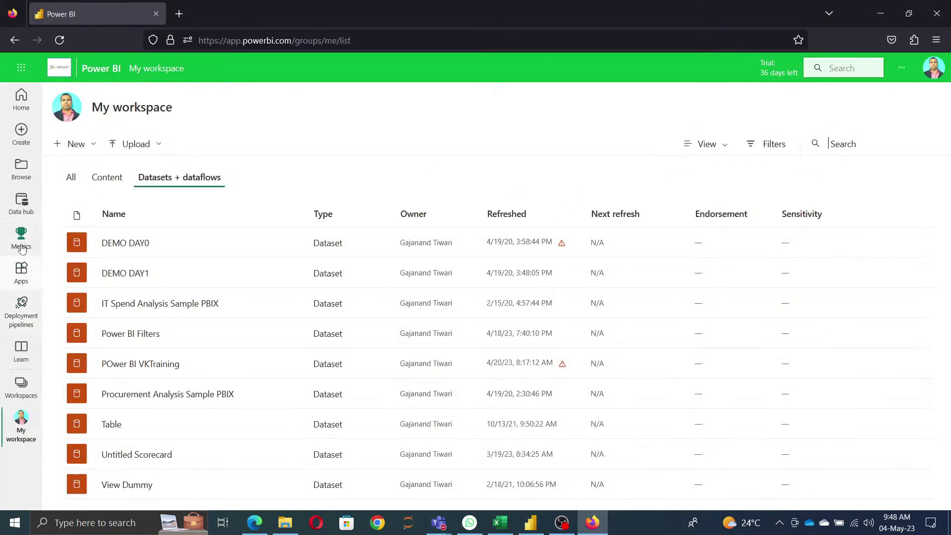
click(28, 208)
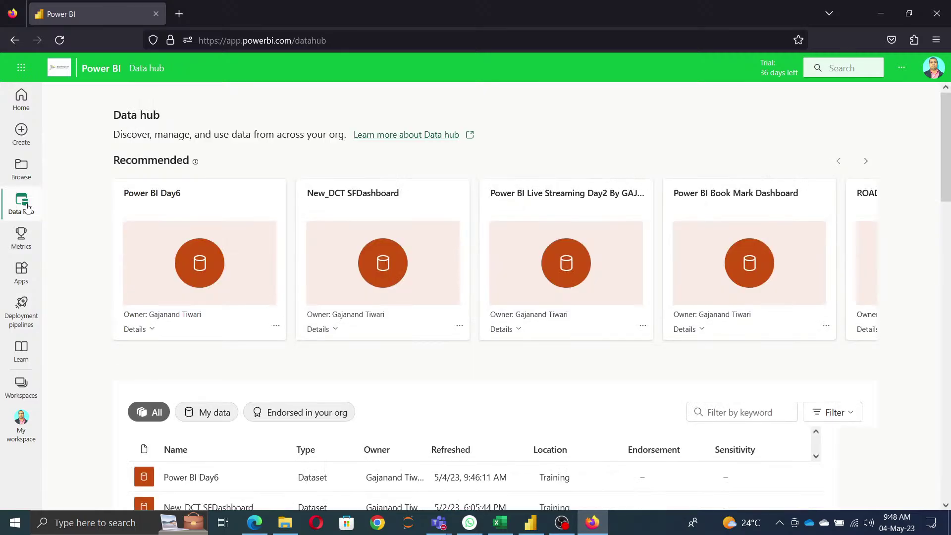
click(214, 274)
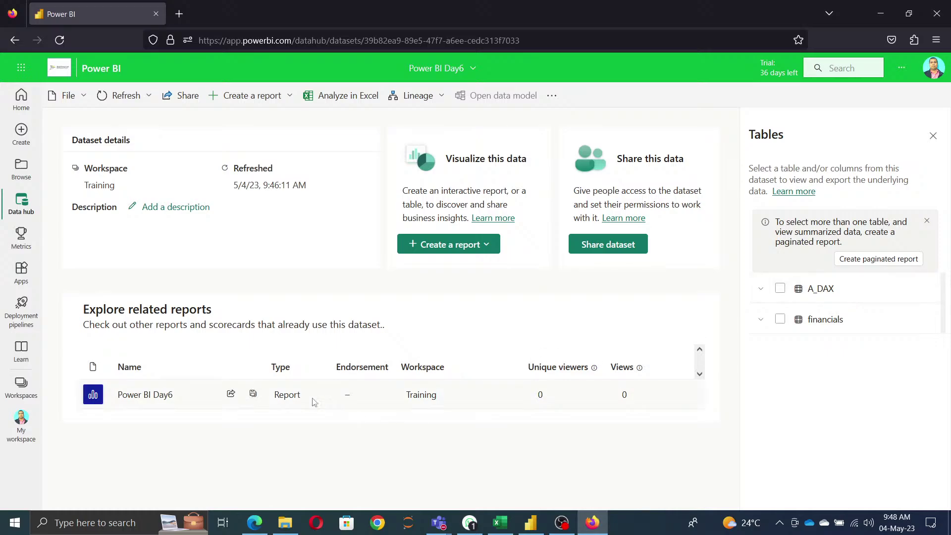
click(148, 396)
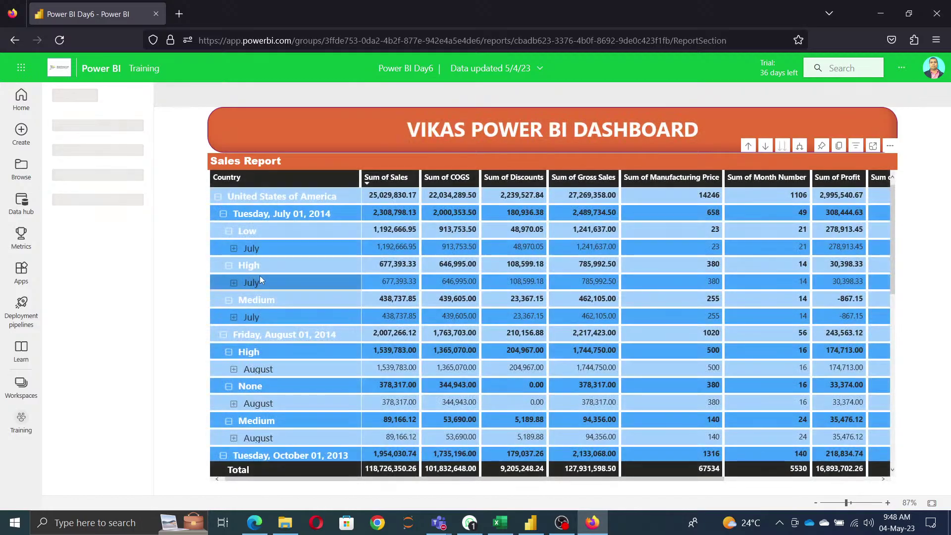
Reopen the Power BI Day6 dataset details from the data hub, view the A_DAX table's fields and hide the list of tables
click(21, 419)
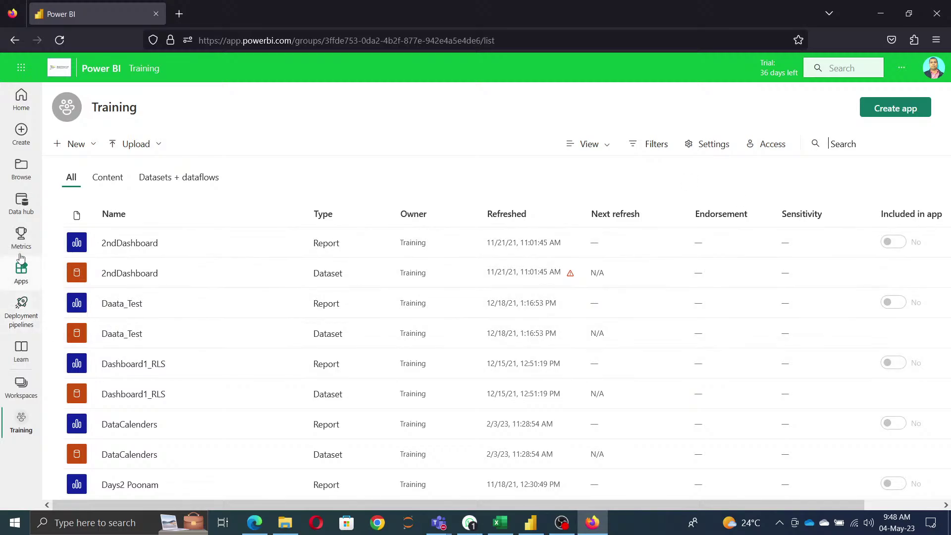
click(25, 211)
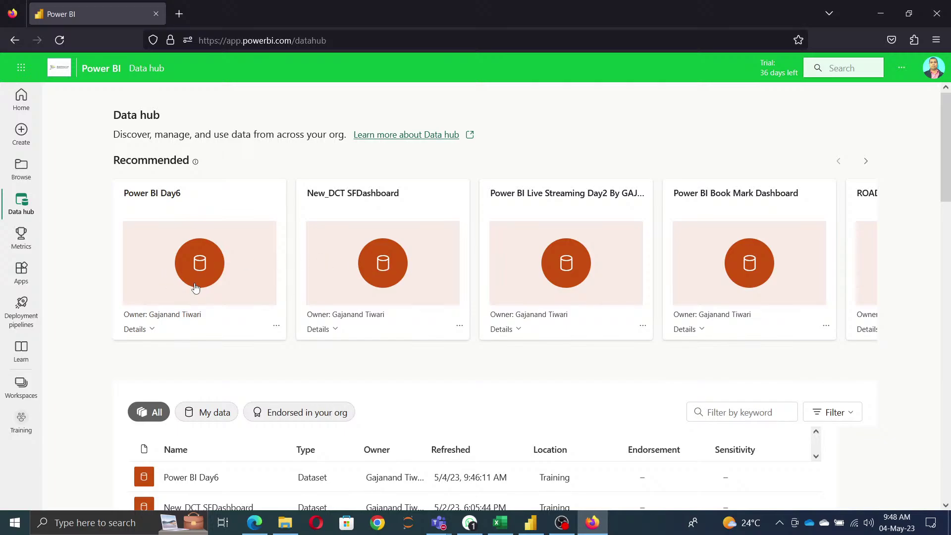
click(174, 290)
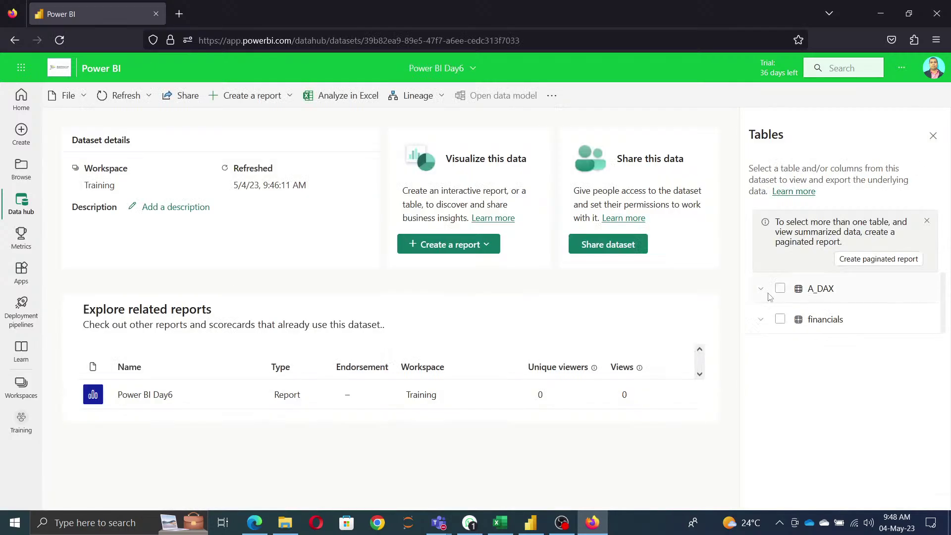
click(760, 289)
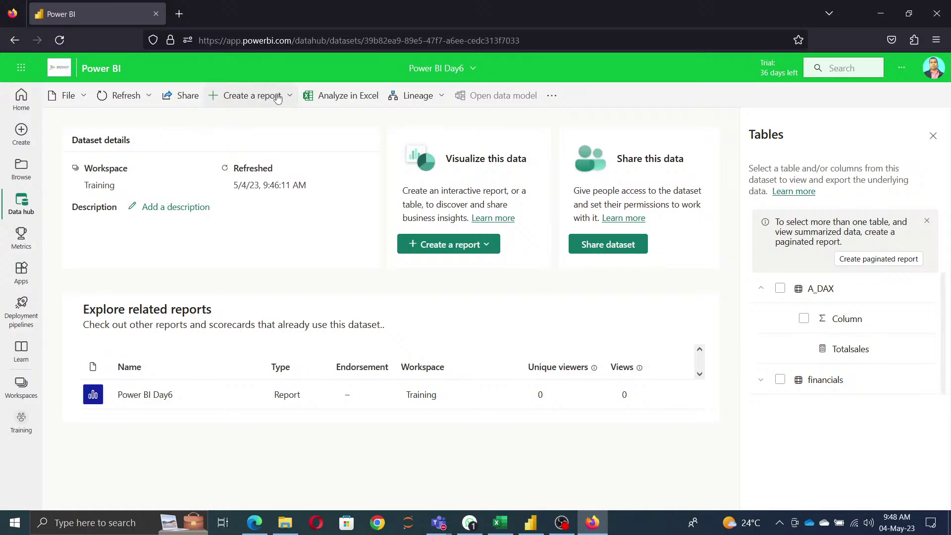
click(553, 99)
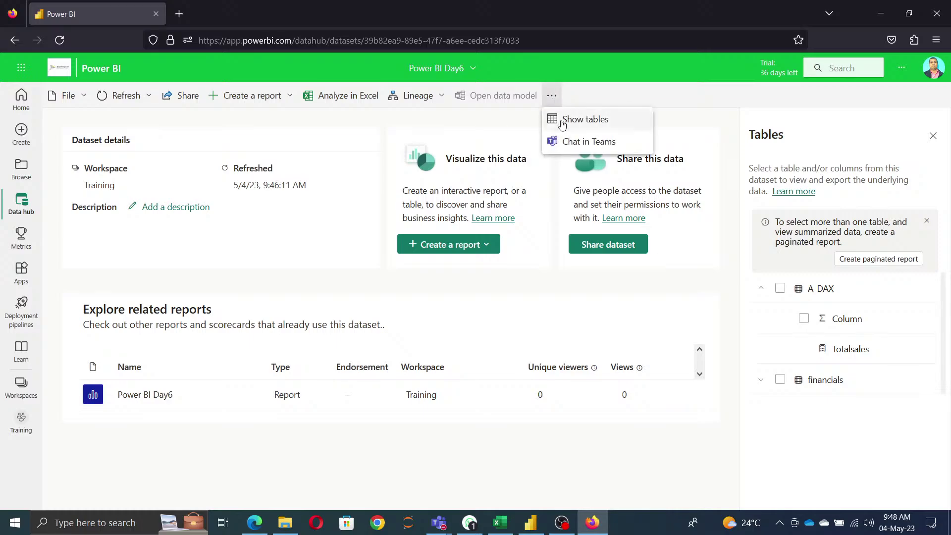
click(557, 119)
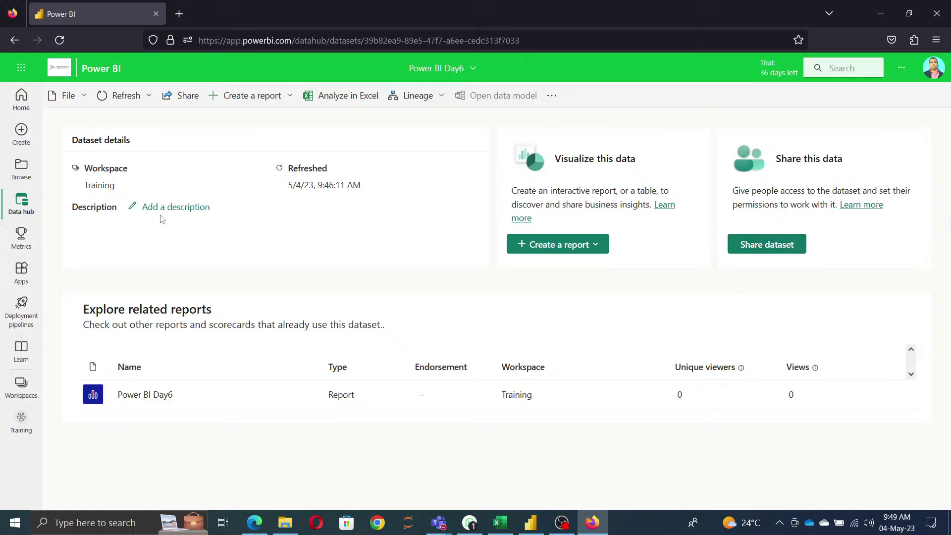
Auto-create a report showing the financials data table from the Power BI Day6 dataset, and return to the Training workspace without saving it
click(289, 96)
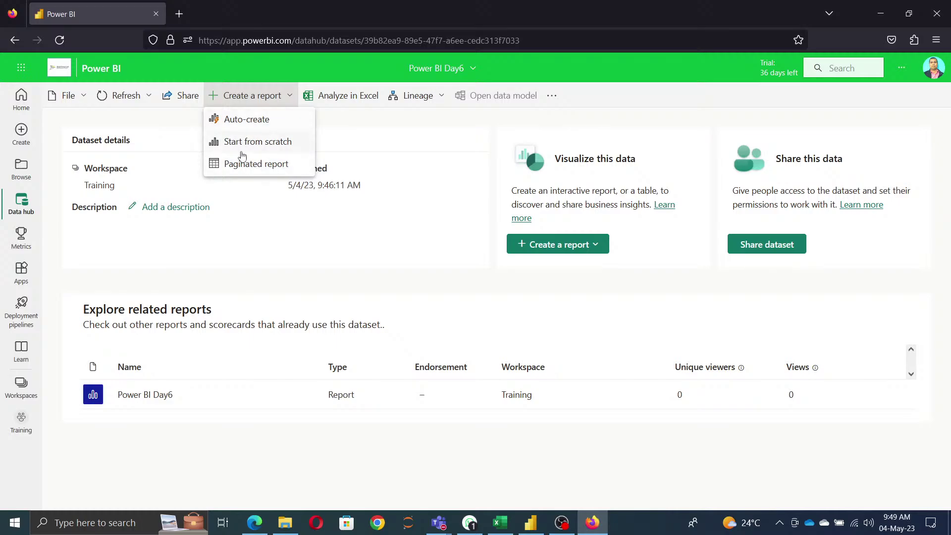
click(249, 127)
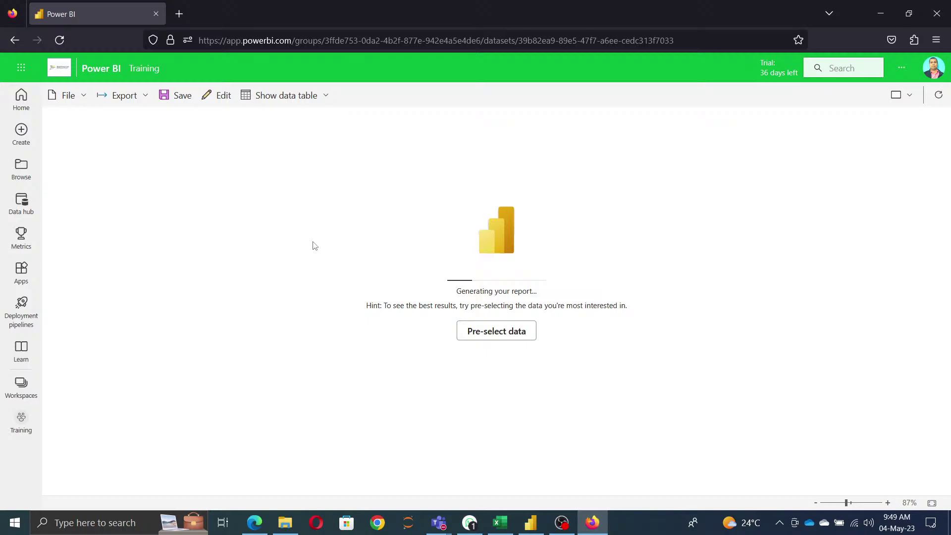
click(325, 97)
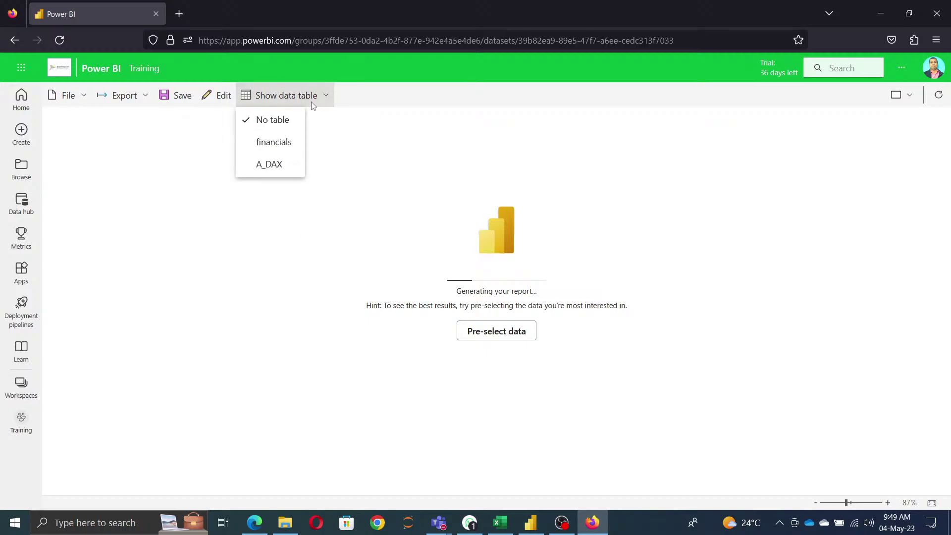
click(286, 149)
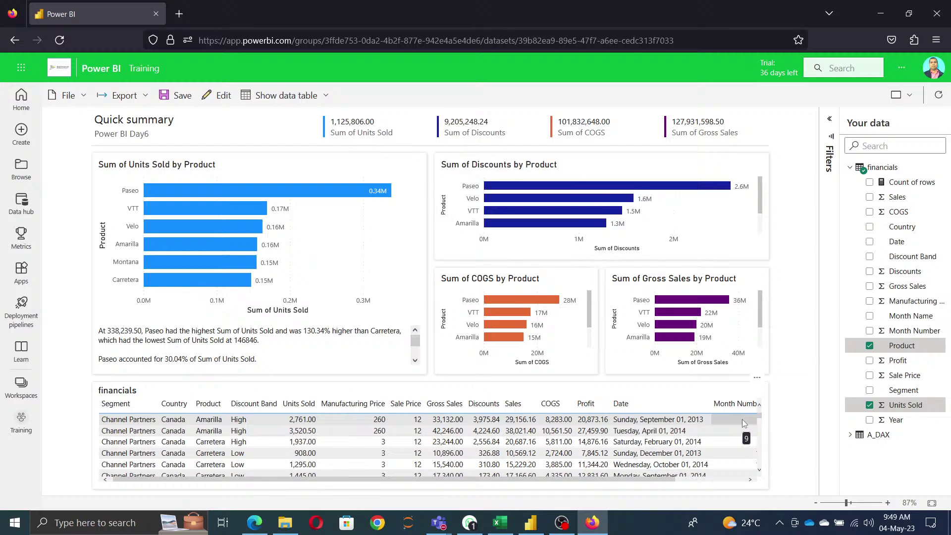
click(22, 421)
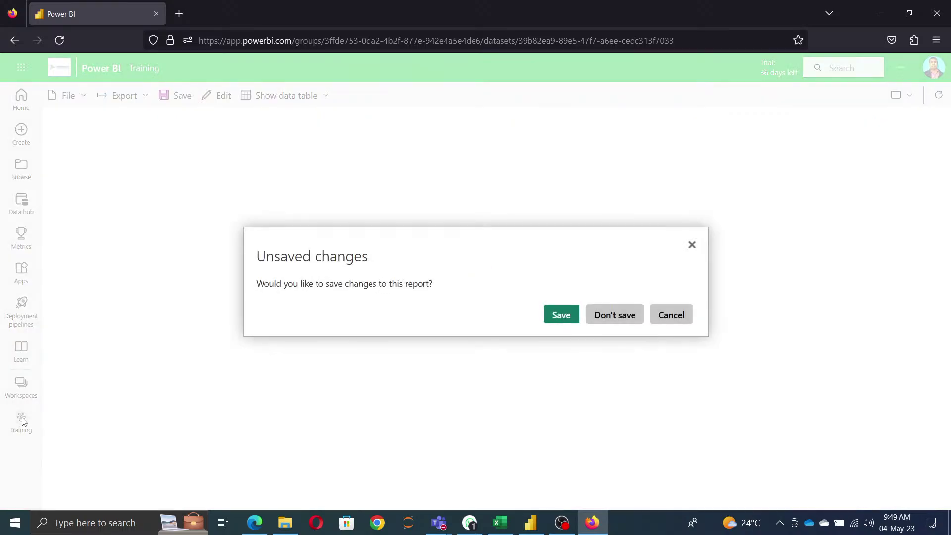
click(618, 321)
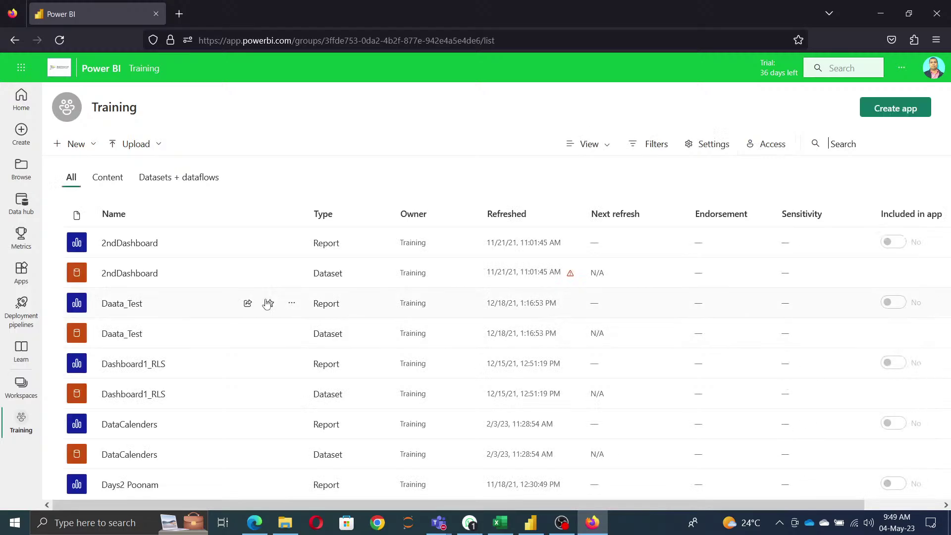
Open the Power BI Day6 dataset from the data hub and auto-create a report from it
click(180, 185)
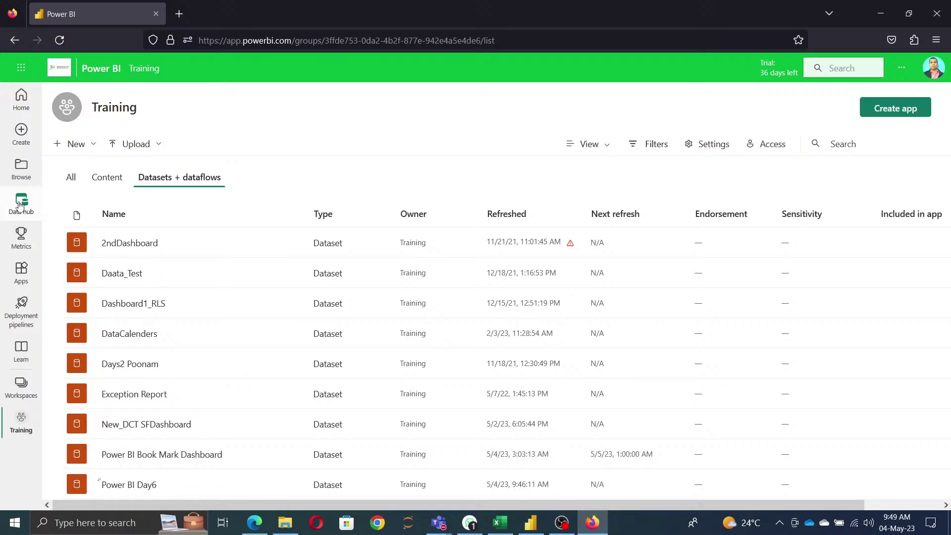
click(21, 205)
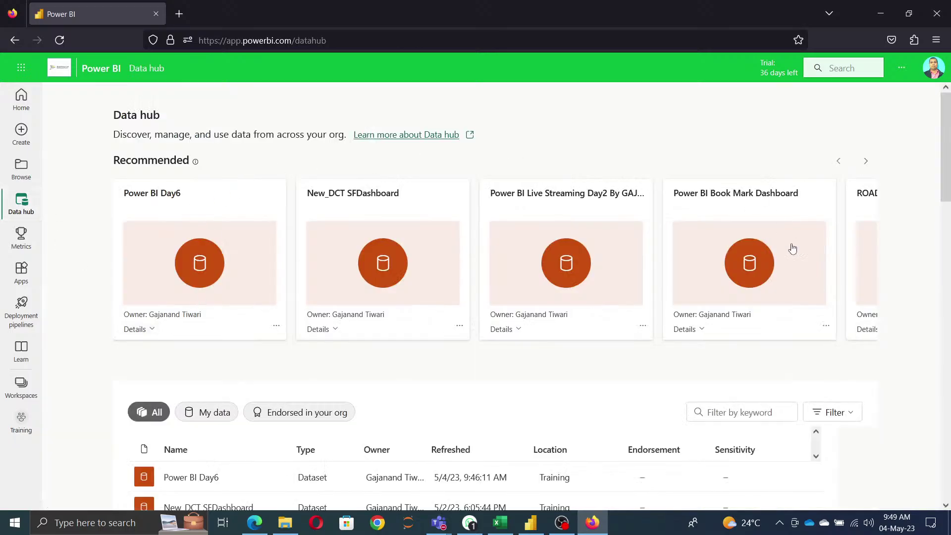
scroll(638, 403, down, 5)
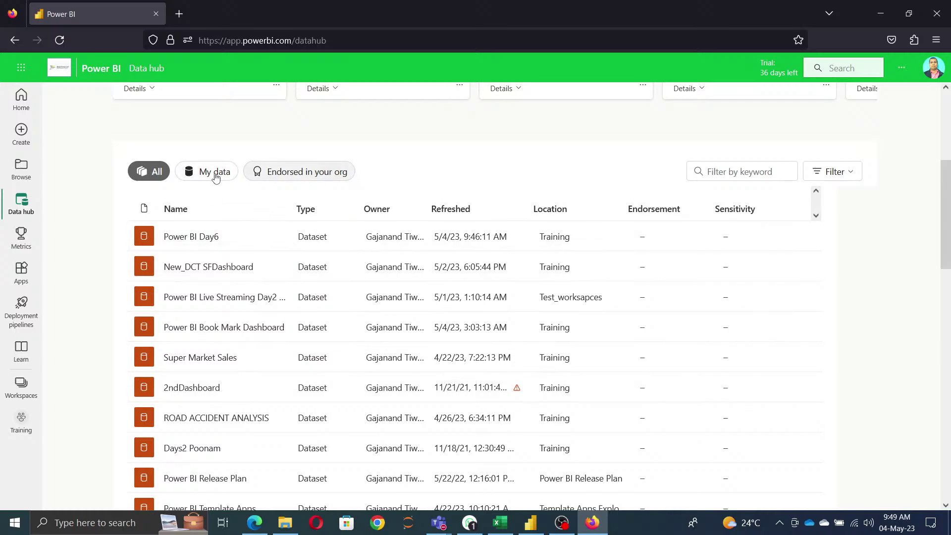
click(192, 237)
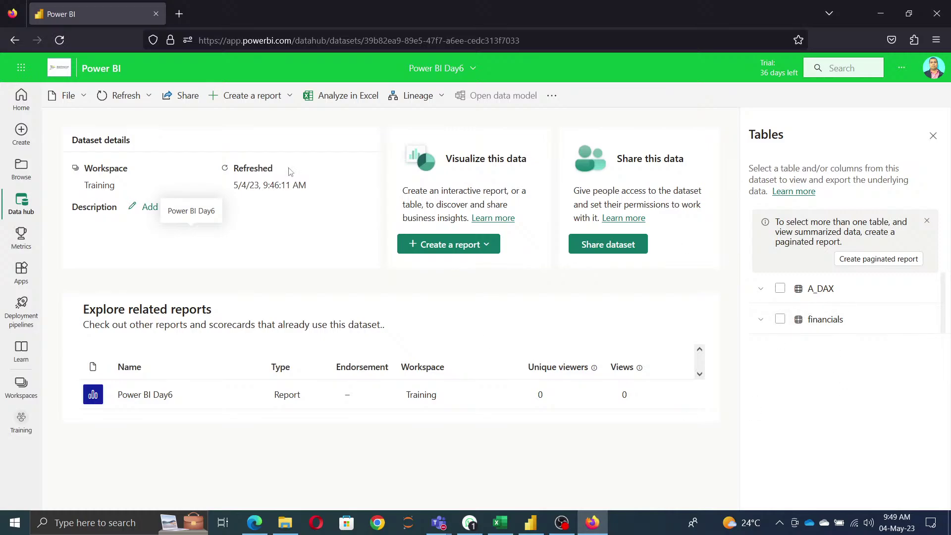
click(290, 96)
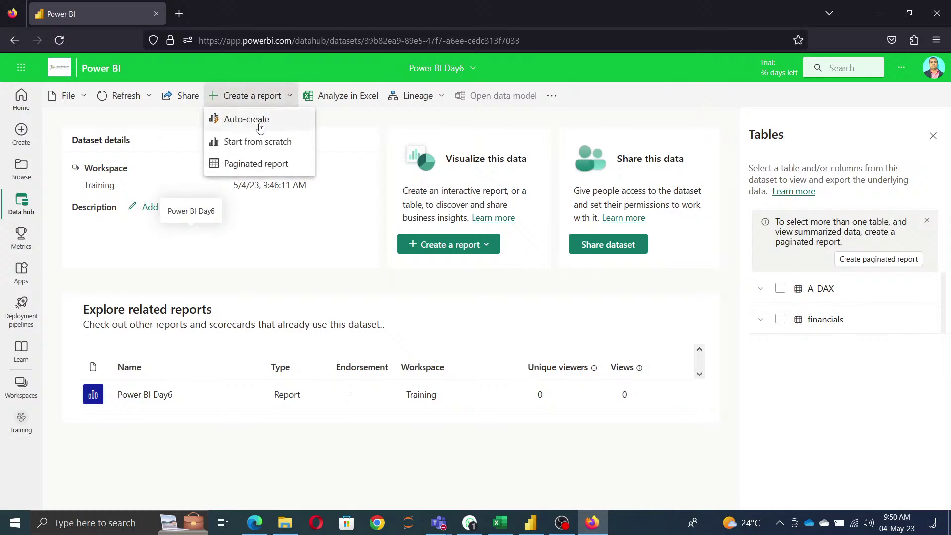
click(248, 120)
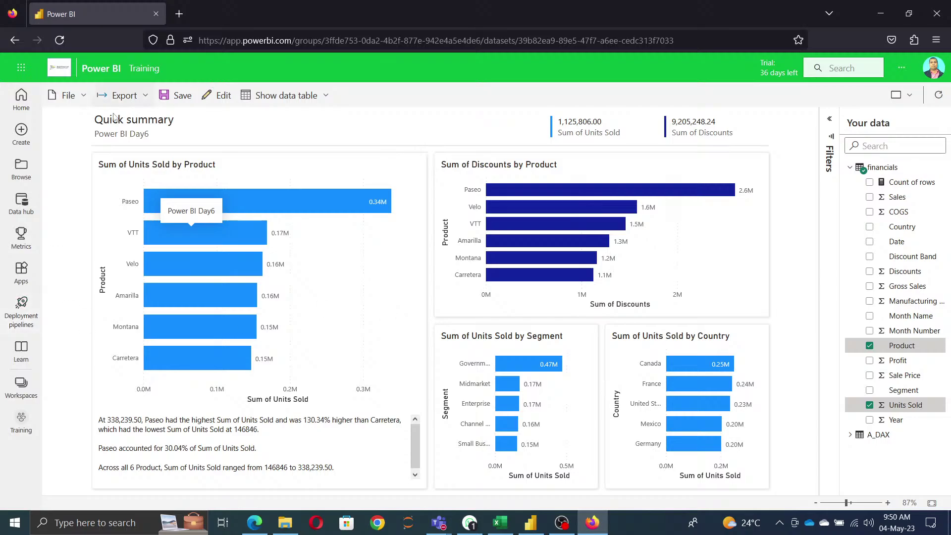
Save the auto-created report as QandNTest in the Training workspace
click(74, 98)
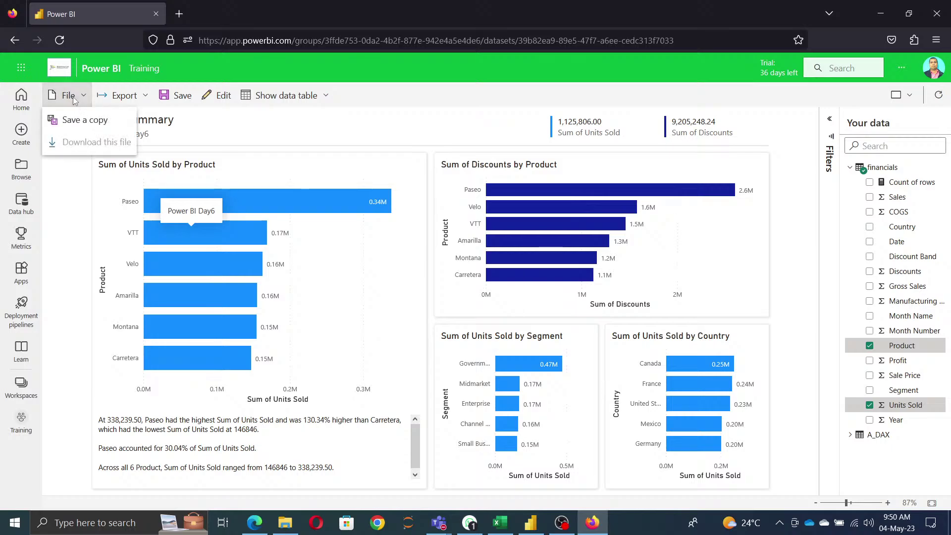
click(397, 136)
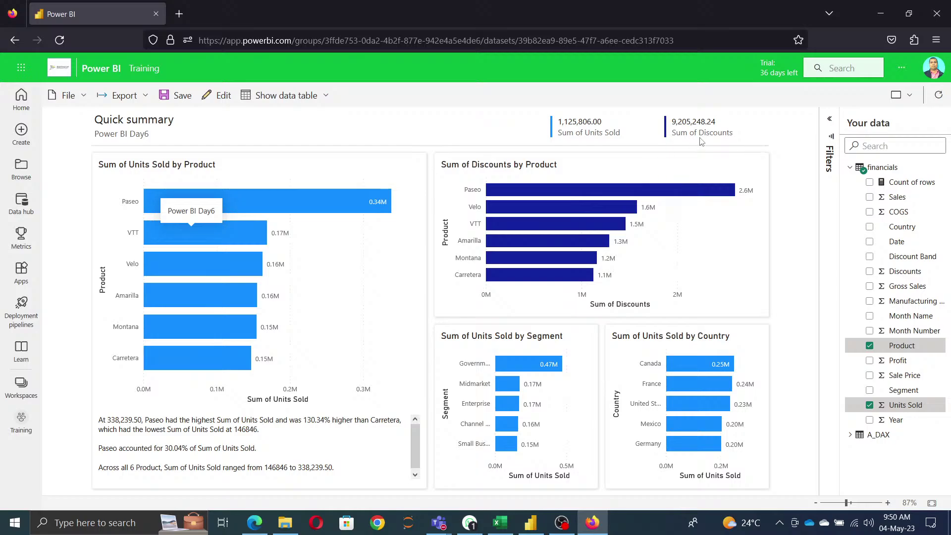
click(179, 98)
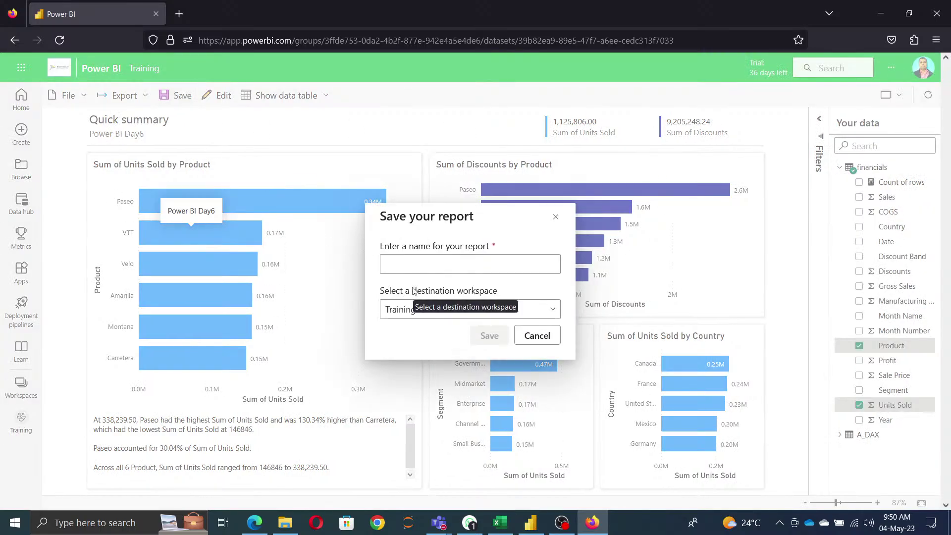
text(TEst)
key(BackSpace)
key(BackSpace)
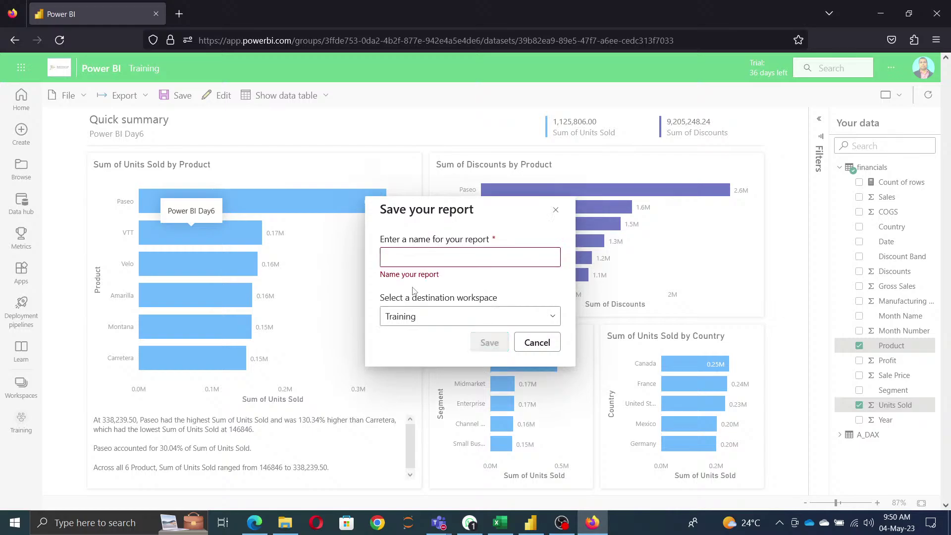
text(Q)
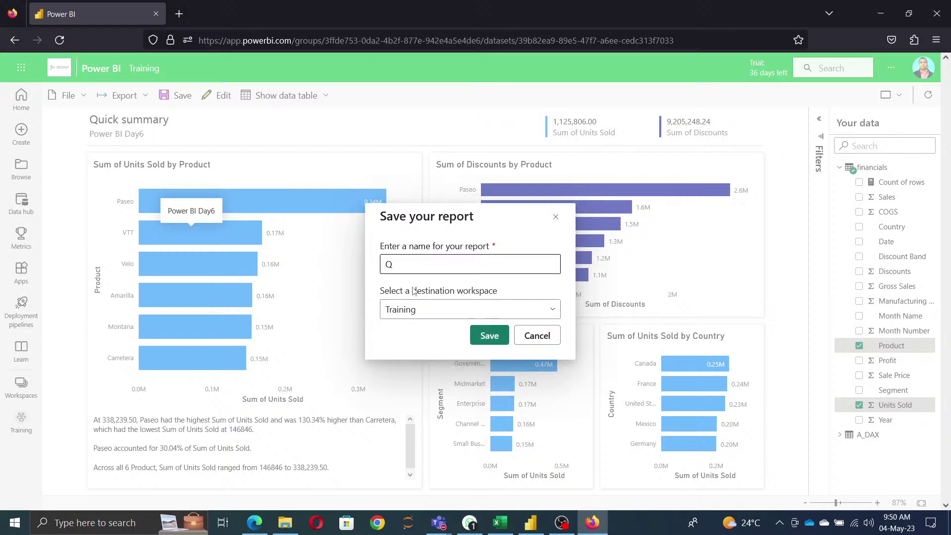
text(A)
click(490, 336)
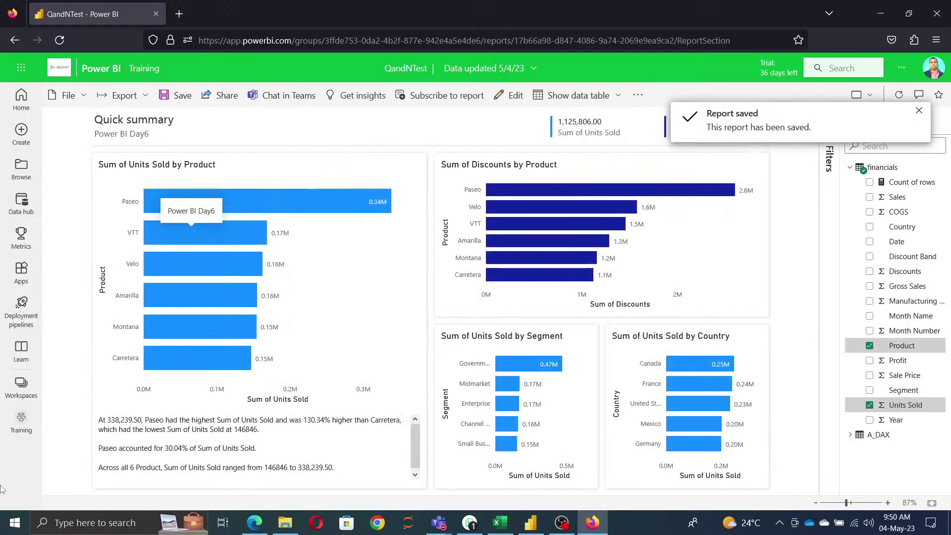
Find the QandNTest report among the Training workspace's content and open it
click(21, 430)
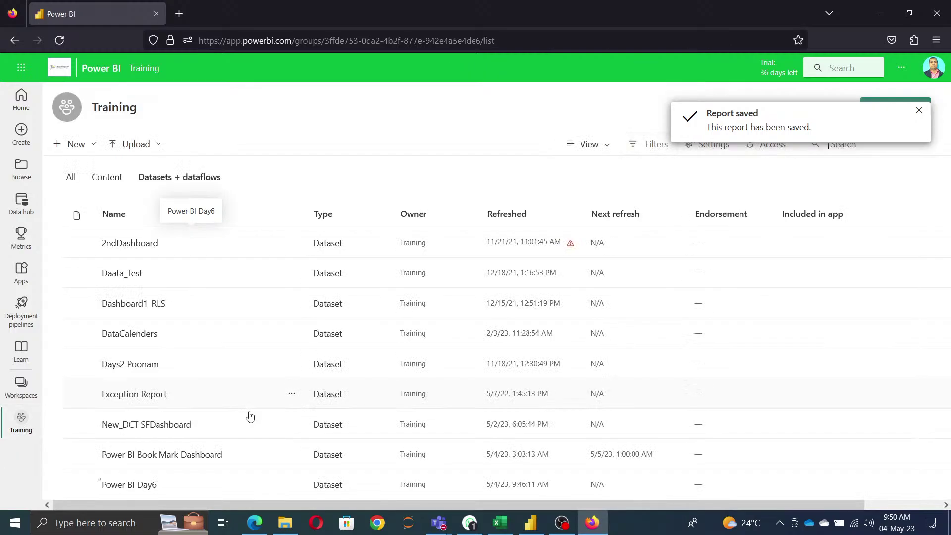
click(100, 182)
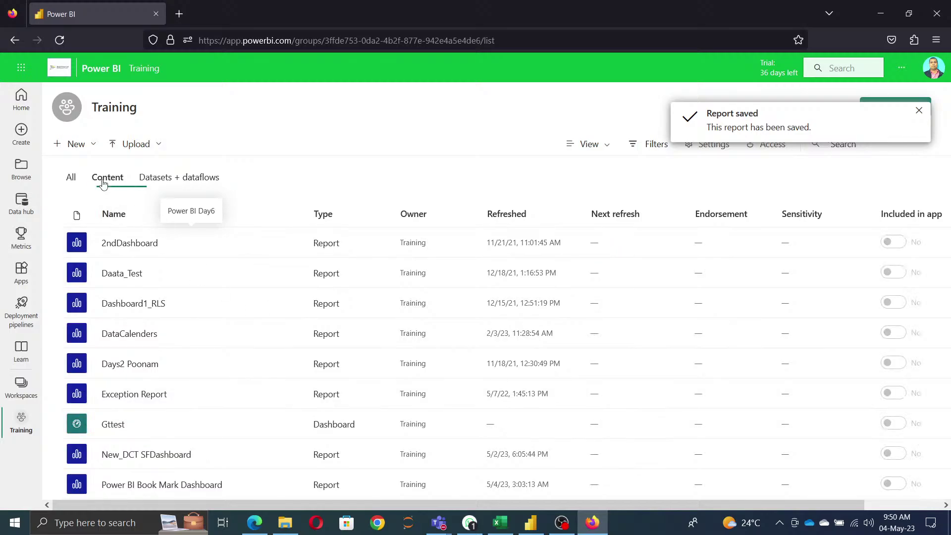
scroll(149, 421, down, 3)
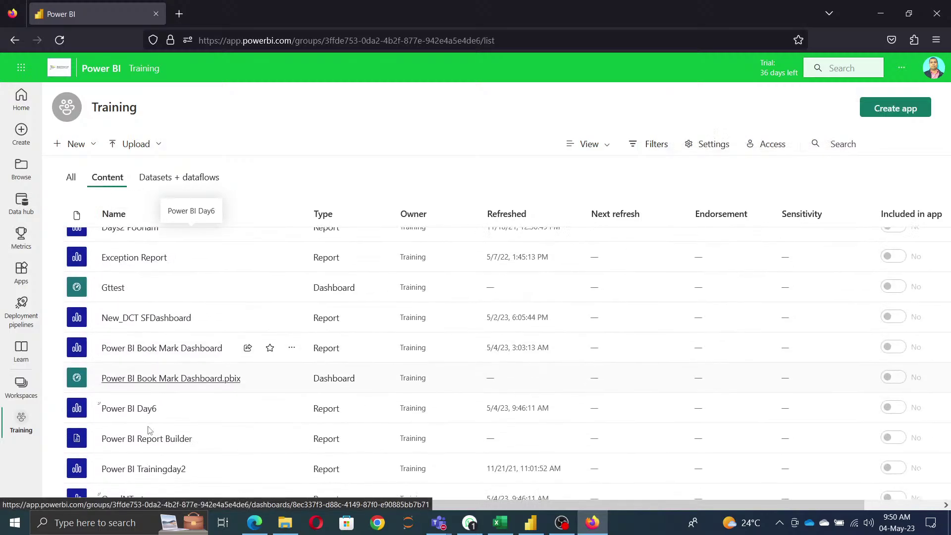
scroll(178, 453, down, 5)
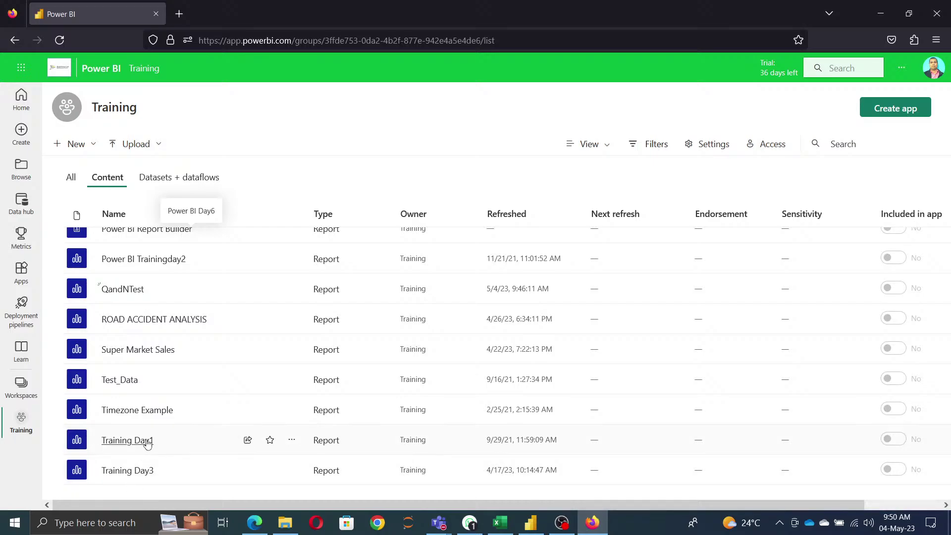
scroll(160, 373, up, 3)
scroll(160, 372, up, 2)
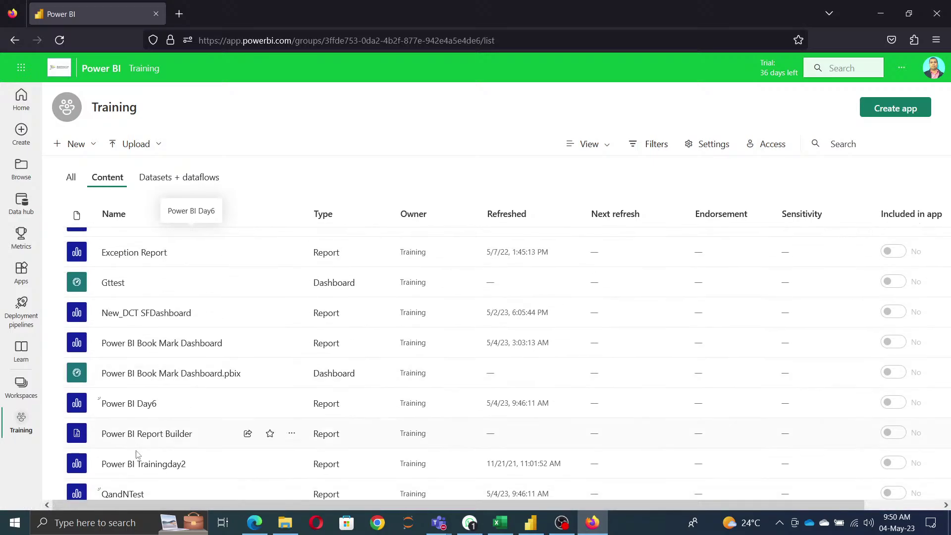
scroll(148, 436, down, 3)
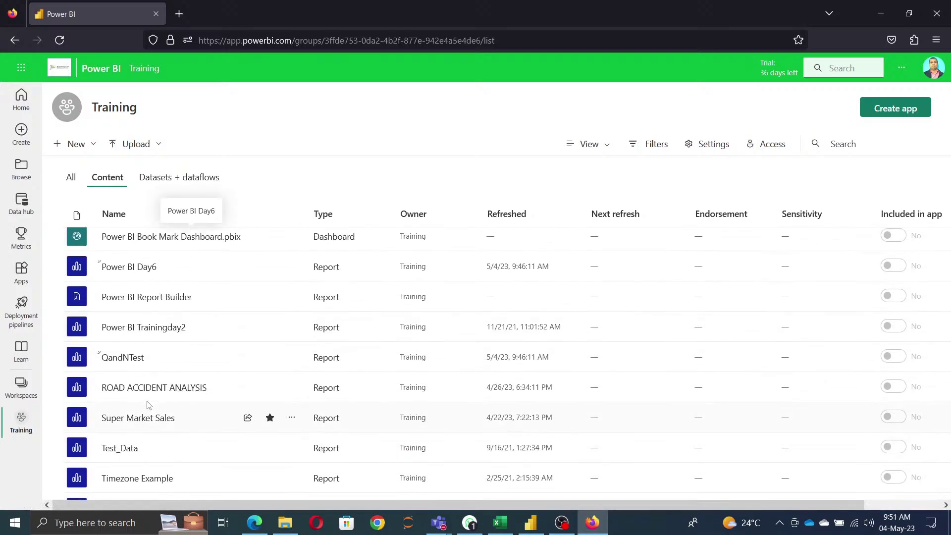
click(128, 359)
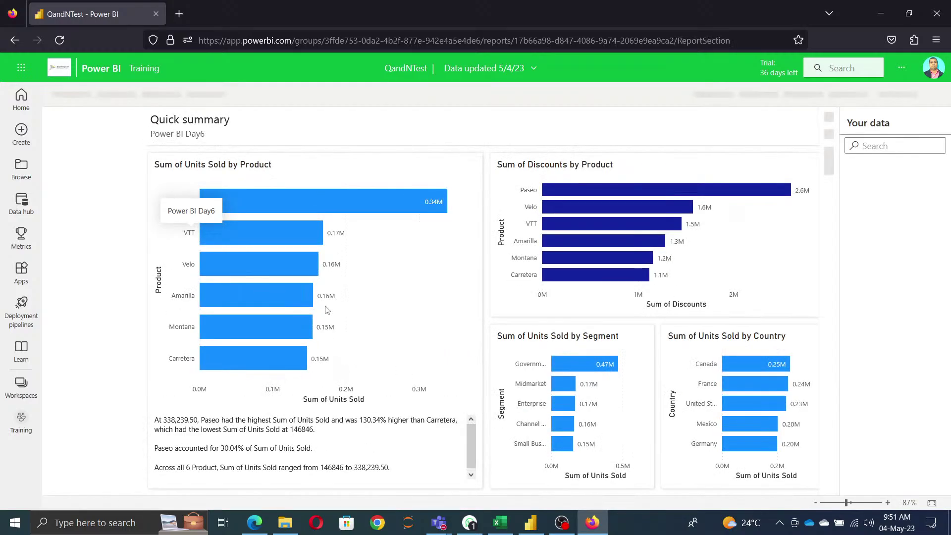
Download a .pbix copy of the QandNTest report and data, and check the file in the Downloads folder
click(67, 96)
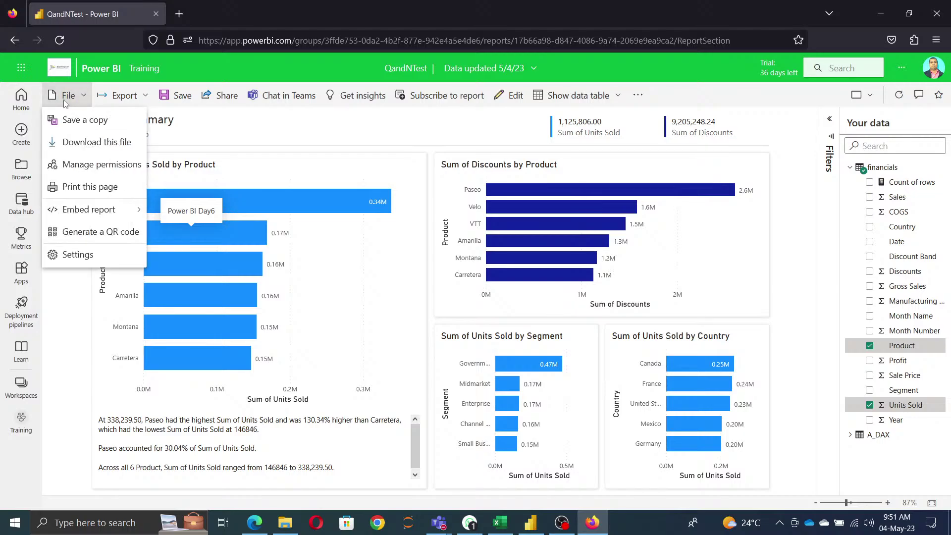
click(94, 142)
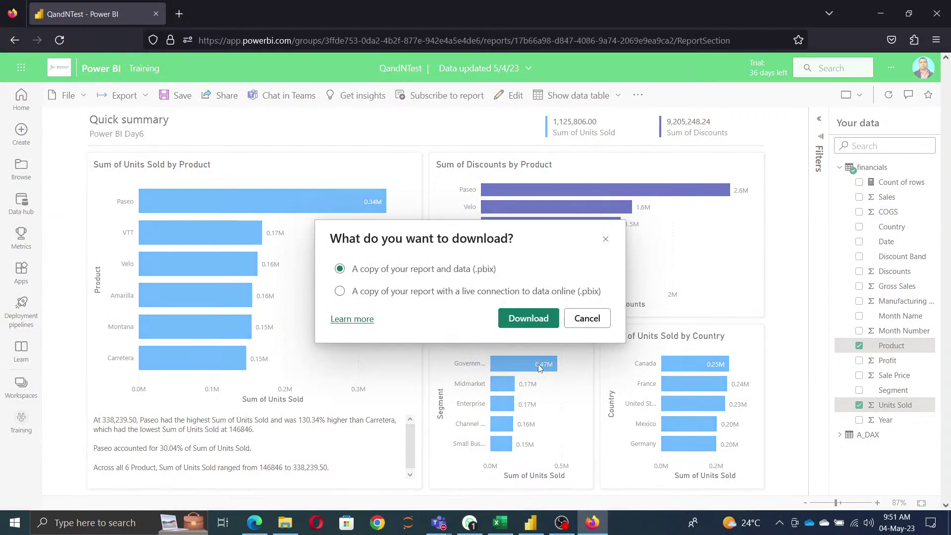
click(526, 320)
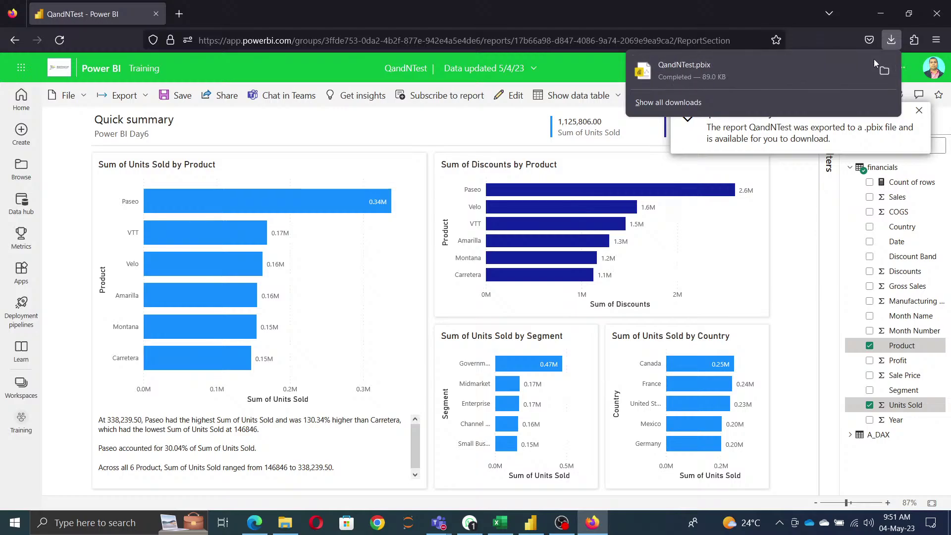
click(884, 70)
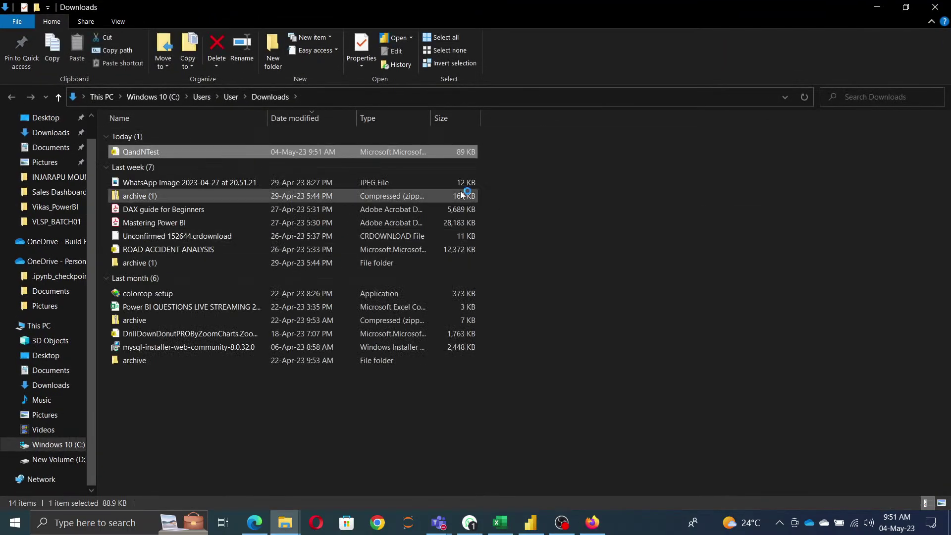
click(881, 6)
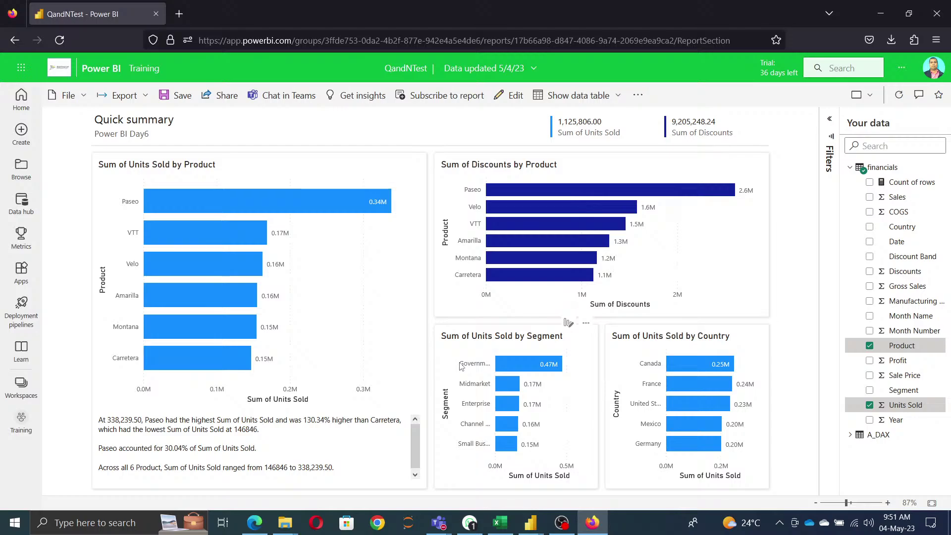
Open QandNTest for editing, examine the Sum of Discounts by Product chart's fields and the view options, and return to the Training workspace
click(514, 96)
click(499, 312)
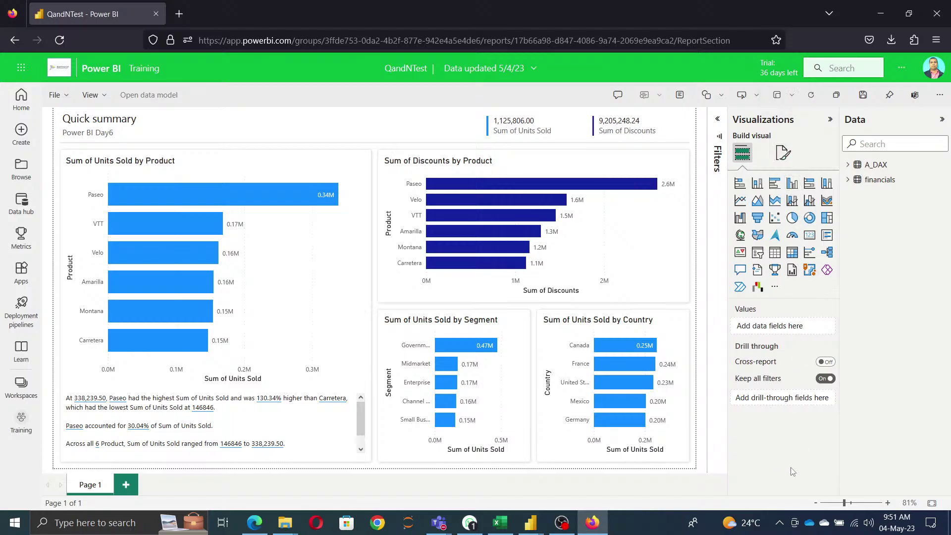
click(655, 234)
scroll(785, 436, down, 3)
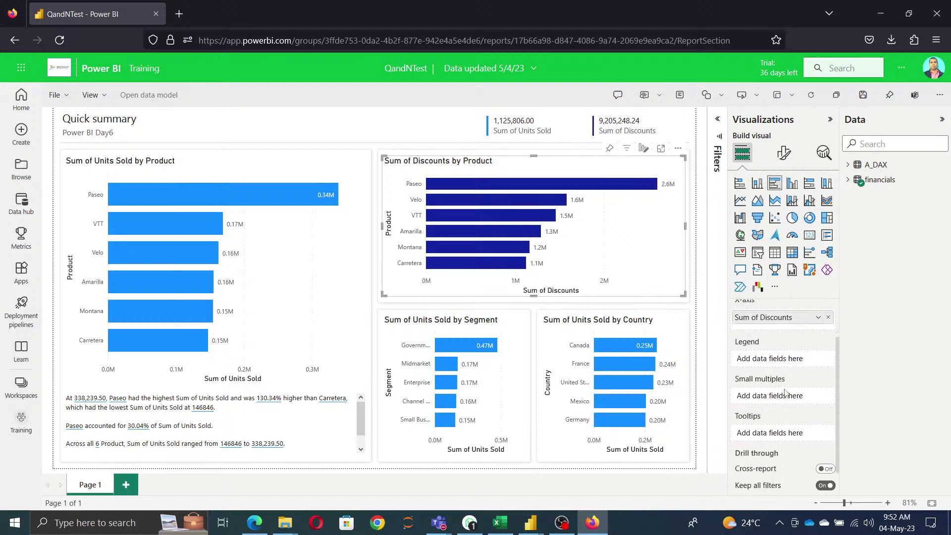
scroll(784, 444, up, 3)
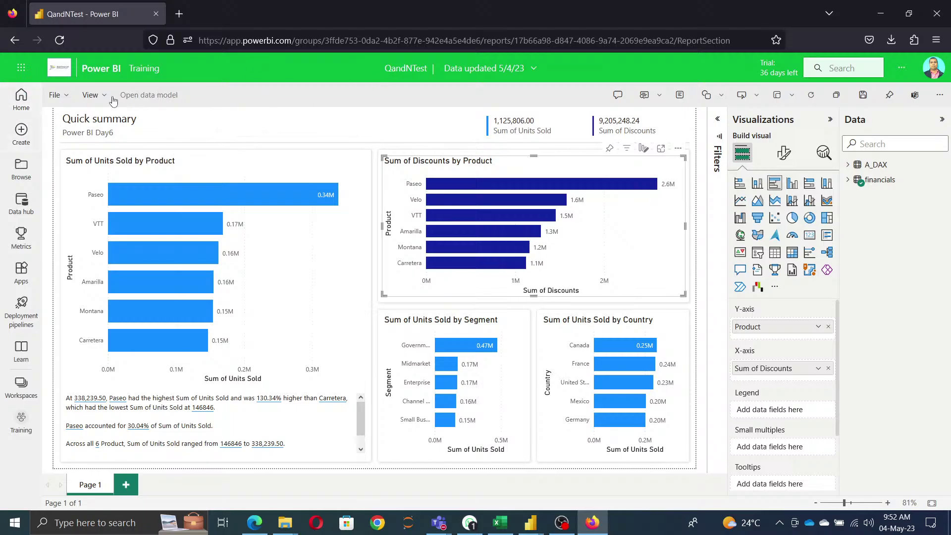
click(99, 105)
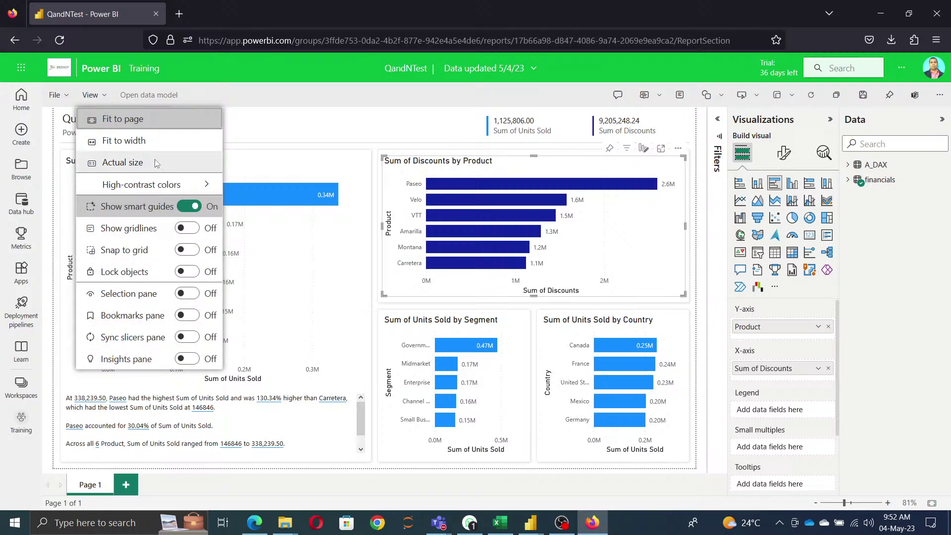
key(Escape)
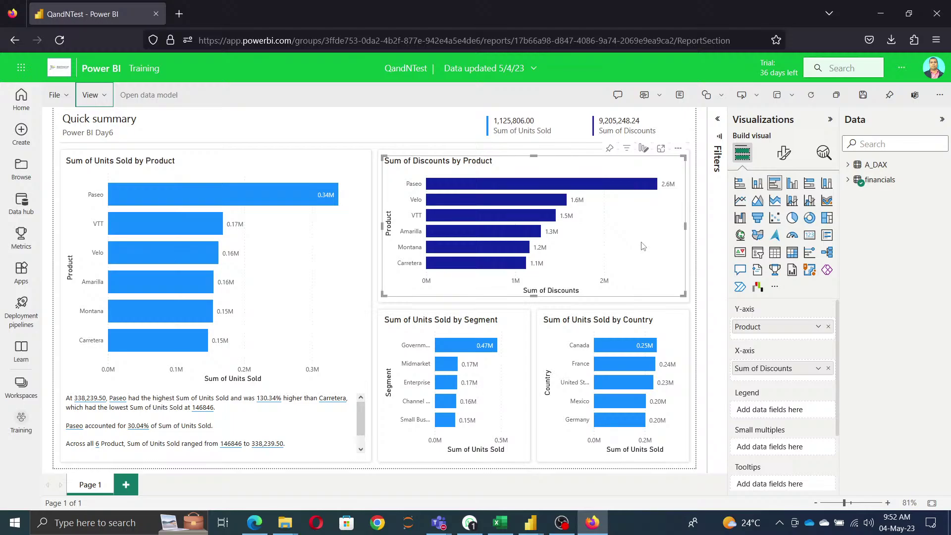
click(20, 427)
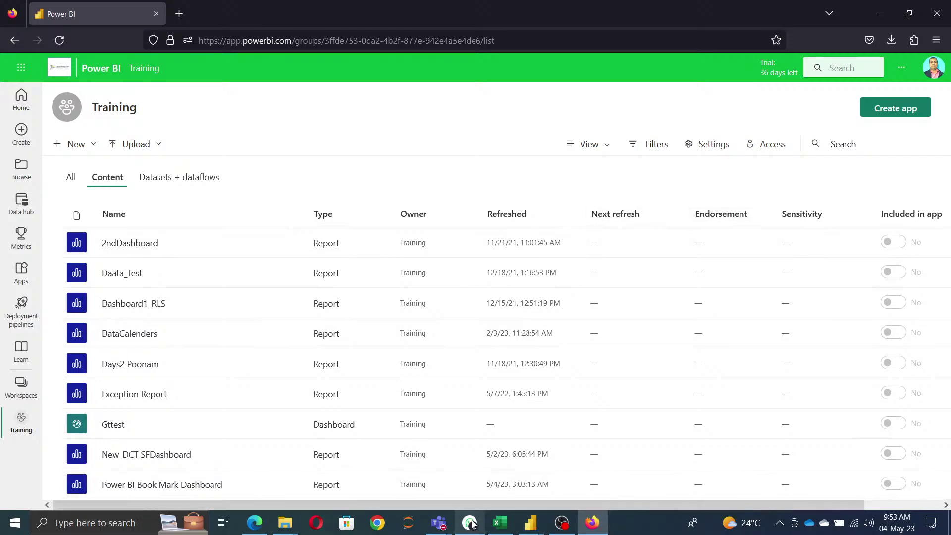
Switch to the Excel training agenda and mark Session 6's Edit Queries and Calculated Fields topics as Done in G21 and G25
click(499, 528)
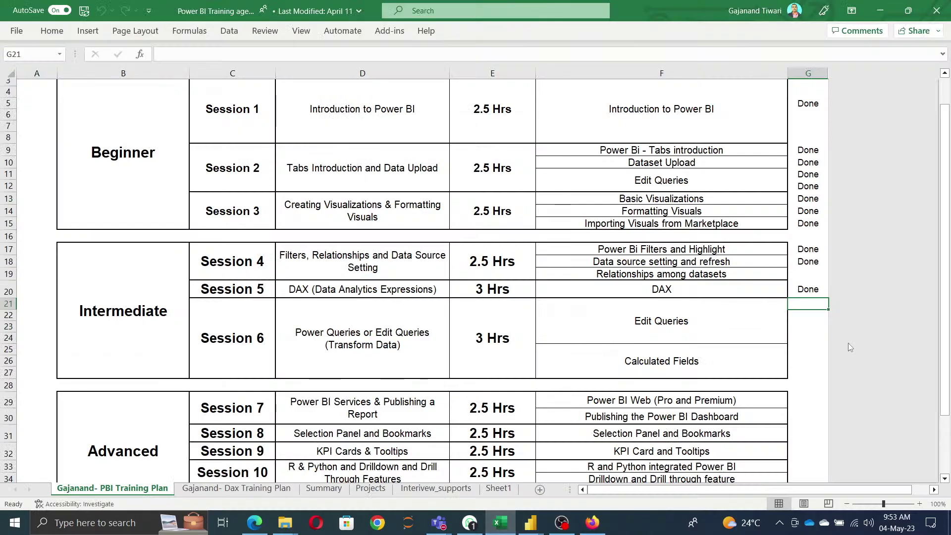
text(d)
key(Return)
key(Return)
key(Return)
key(Return)
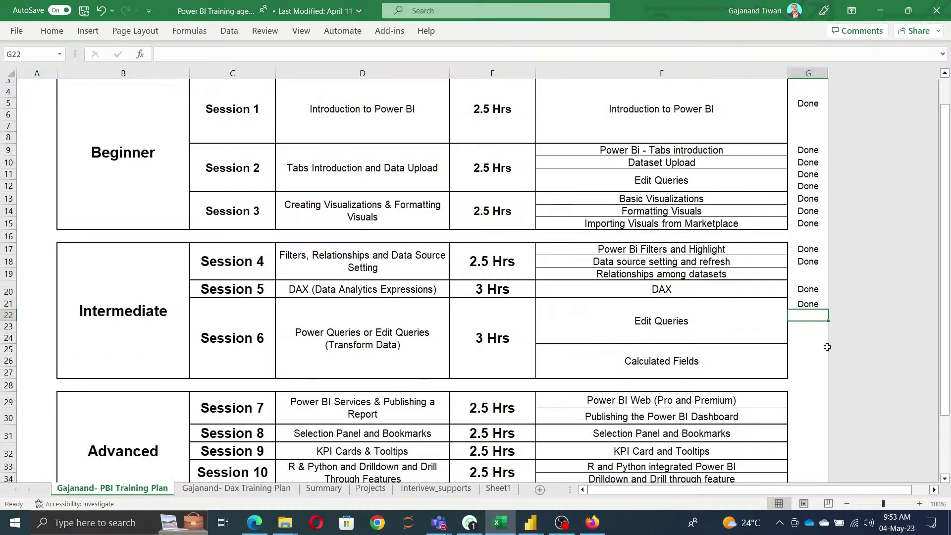
text(done)
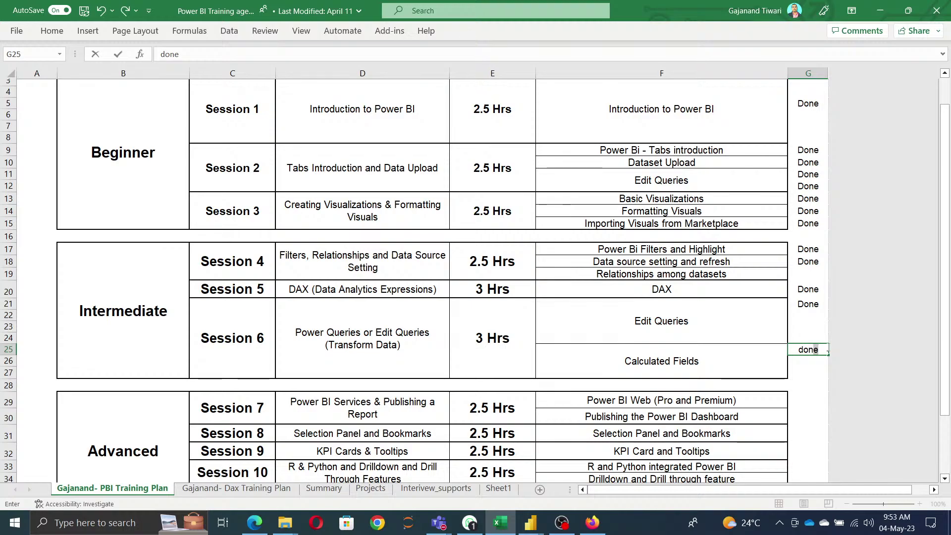
key(Return)
Mark Session 7's Power BI Web topic as done in G29 and the Publishing the Power BI Dashboard topic as Done in G30
scroll(805, 316, down, 3)
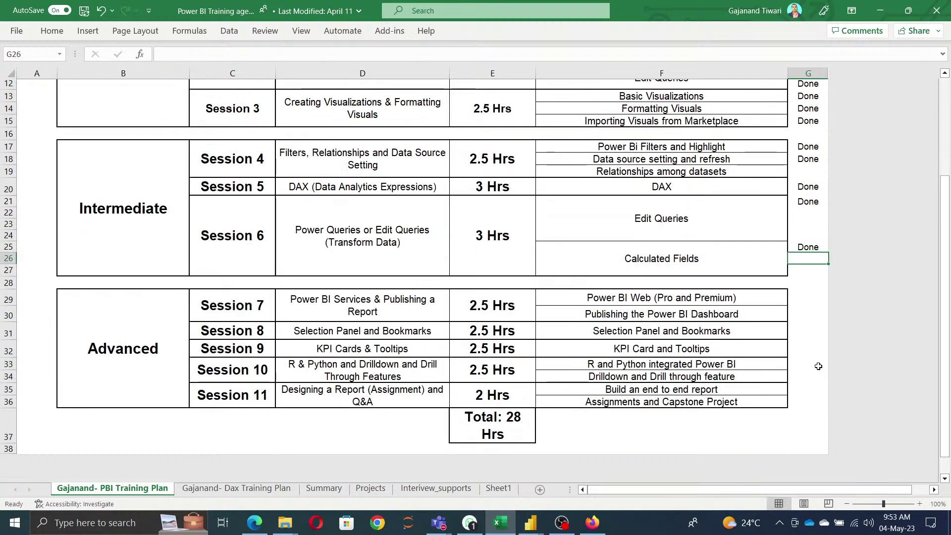
click(798, 296)
text(done)
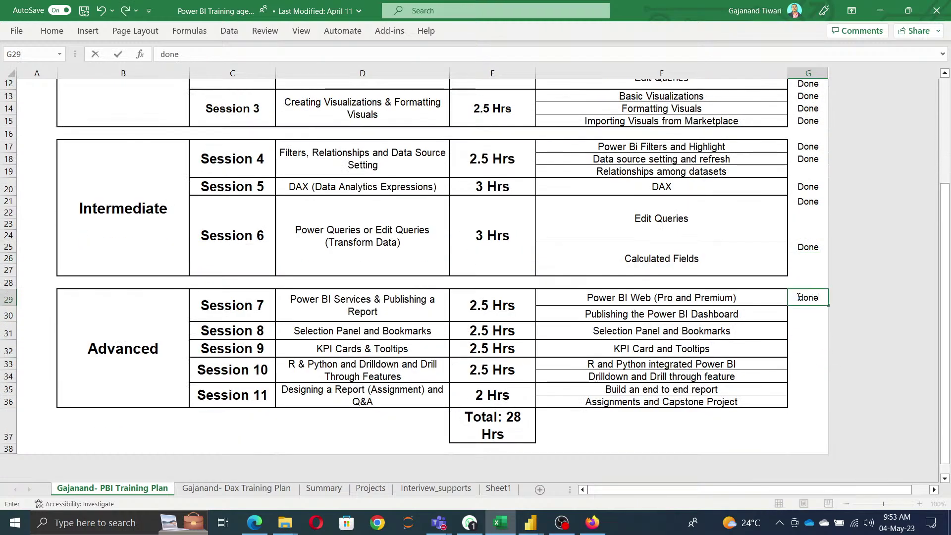
key(Return)
key(Up)
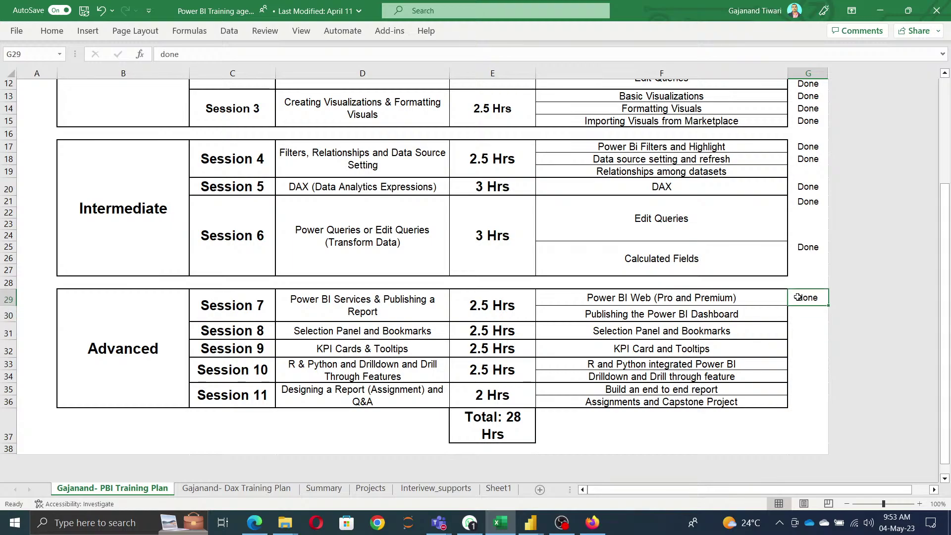
key(Left)
key(Left)
key(Right)
key(Right)
key(Down)
text(d)
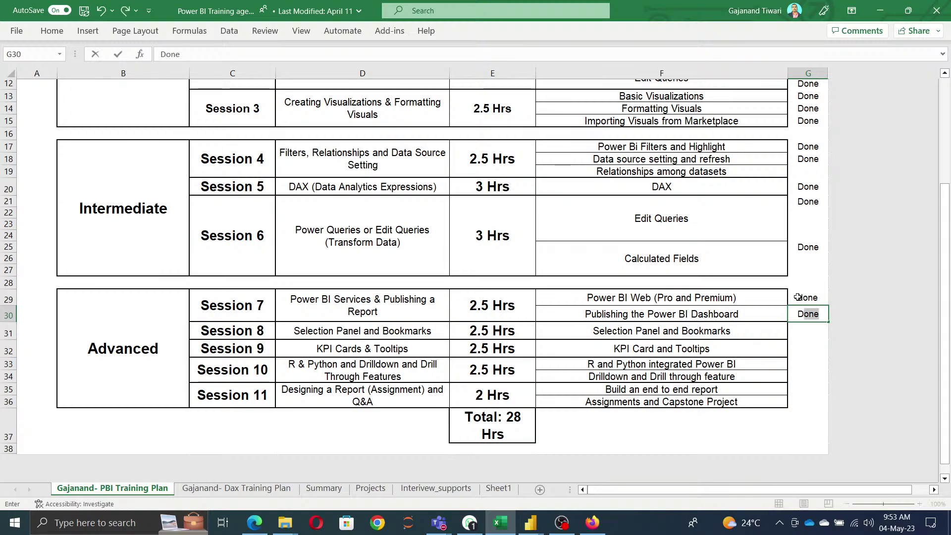
key(Return)
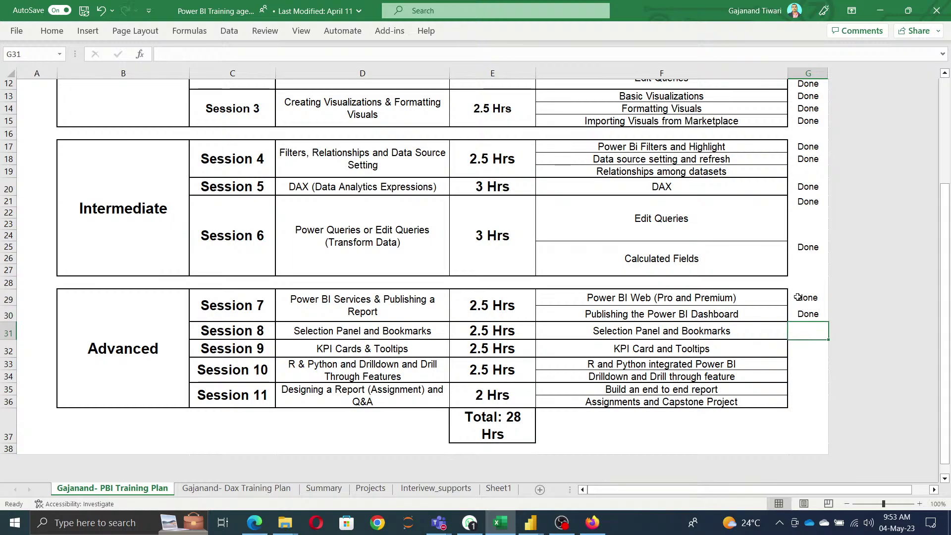
Mark Session 8's Selection Panel and Bookmarks as Done in G31 and Session 9's KPI Card and Tooltips as Done in G32
text(done)
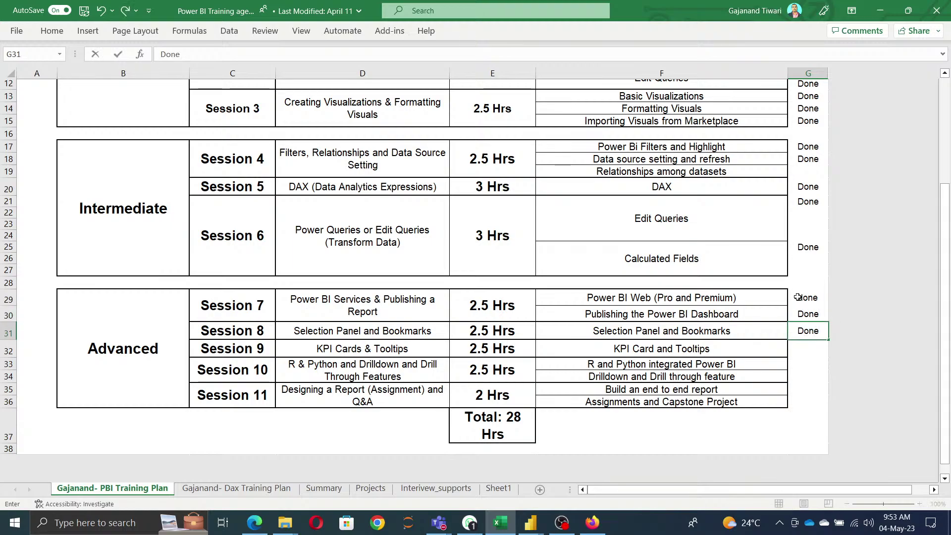
key(Return)
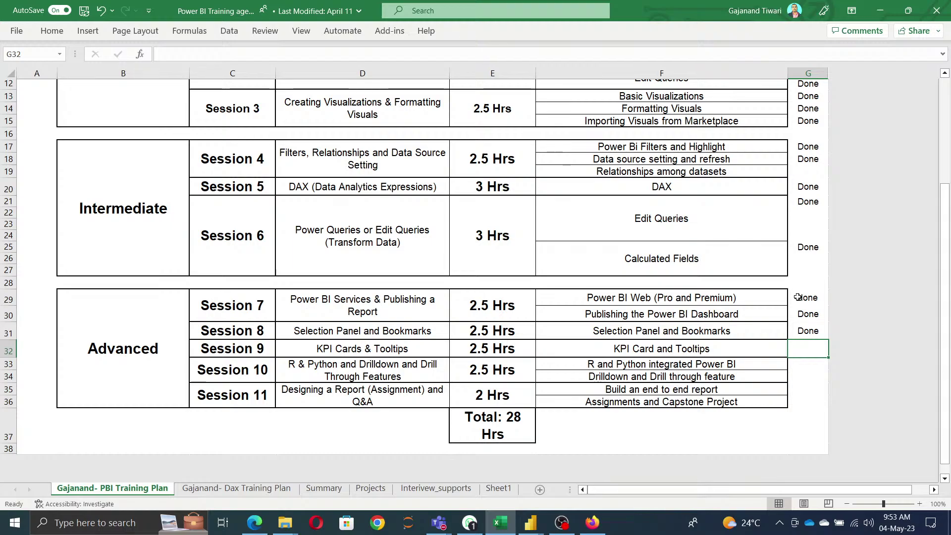
text(done)
key(Return)
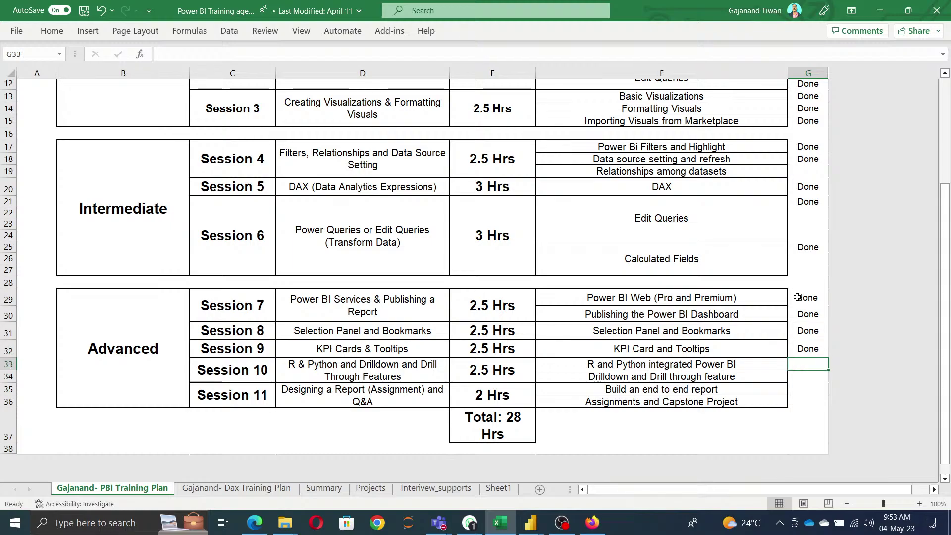
Mark Session 10's Drilldown and Drill through feature as Done in G34, and select the R and Python integrated Power BI topic in F33
key(Left)
key(Left)
key(Left)
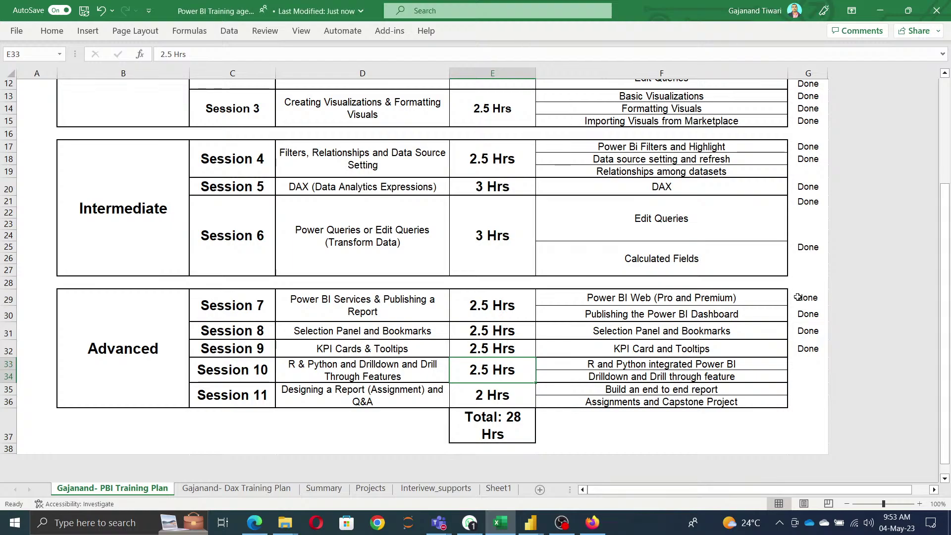
key(Left)
key(Right)
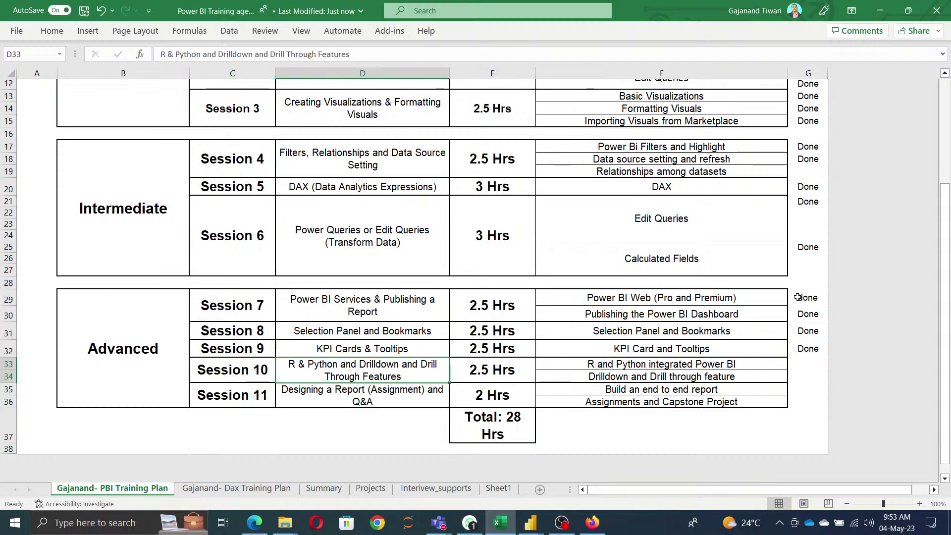
key(Right)
key(Right)
key(Right)
key(Down)
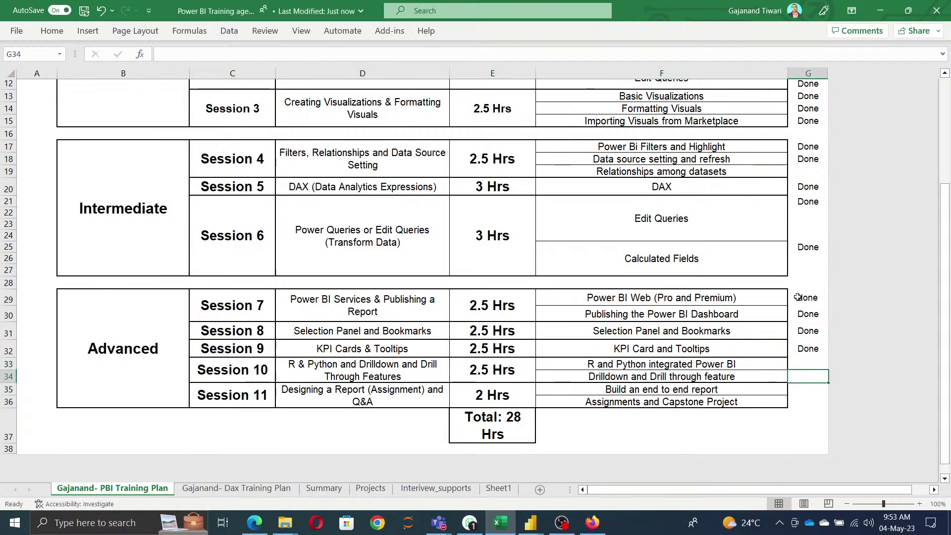
key(Left)
key(Right)
text(Done)
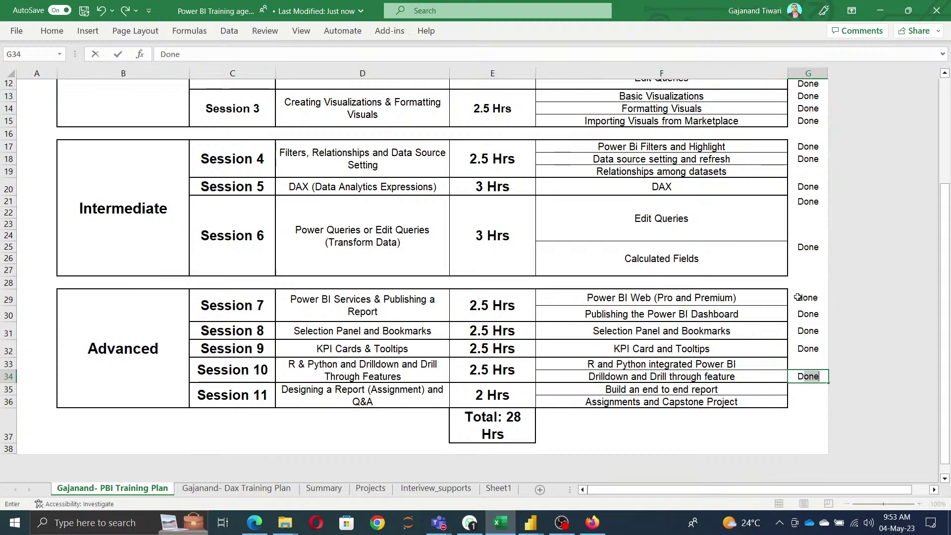
key(Return)
key(Left)
key(Up)
key(Up)
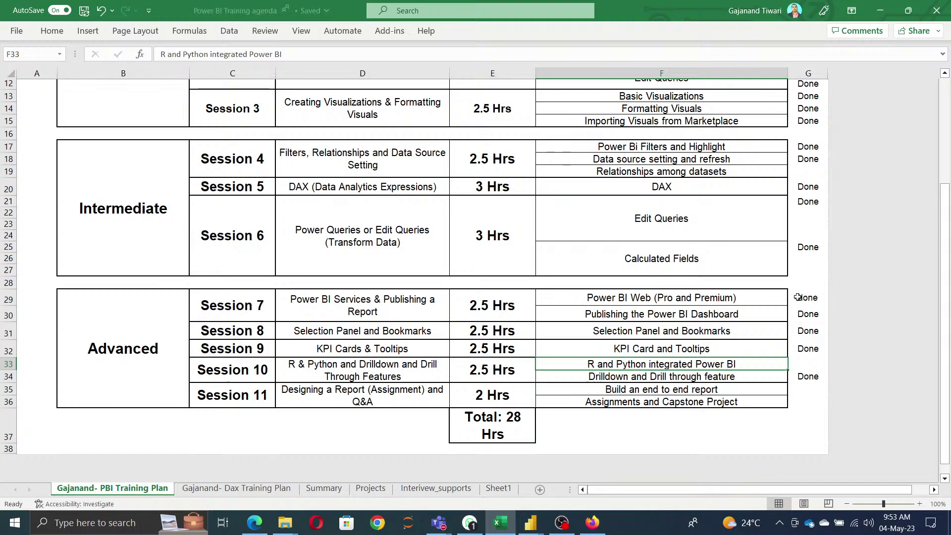
Launch a new Power BI Desktop window with a blank report and open the global R scripting options
click(91, 524)
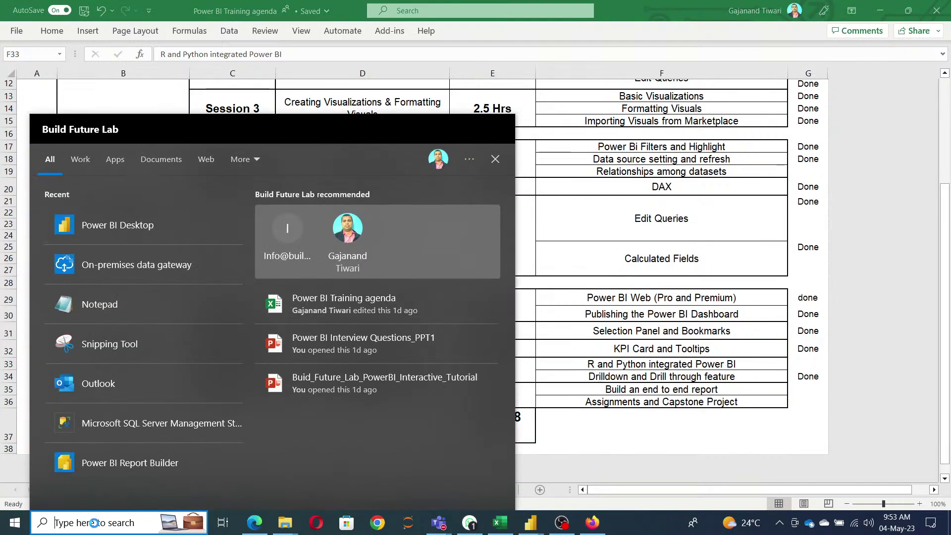
click(97, 227)
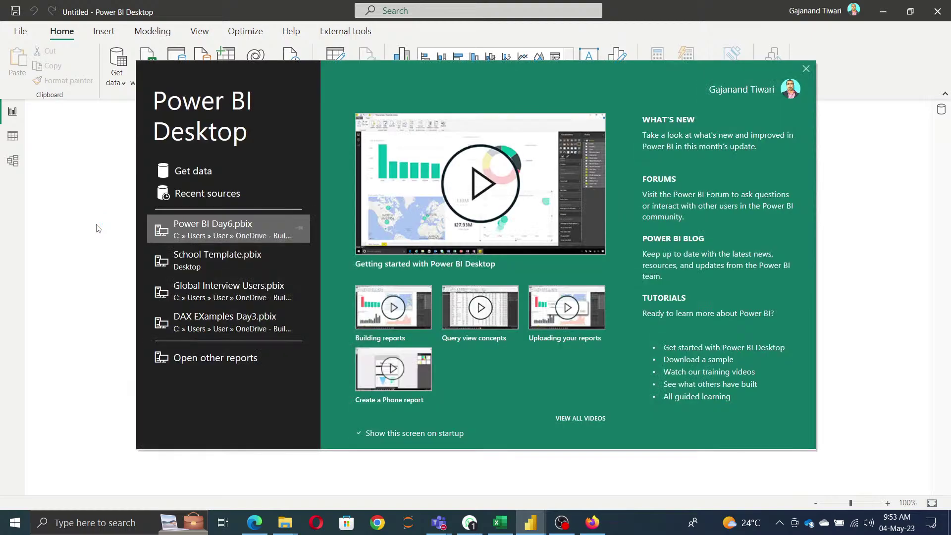
click(806, 69)
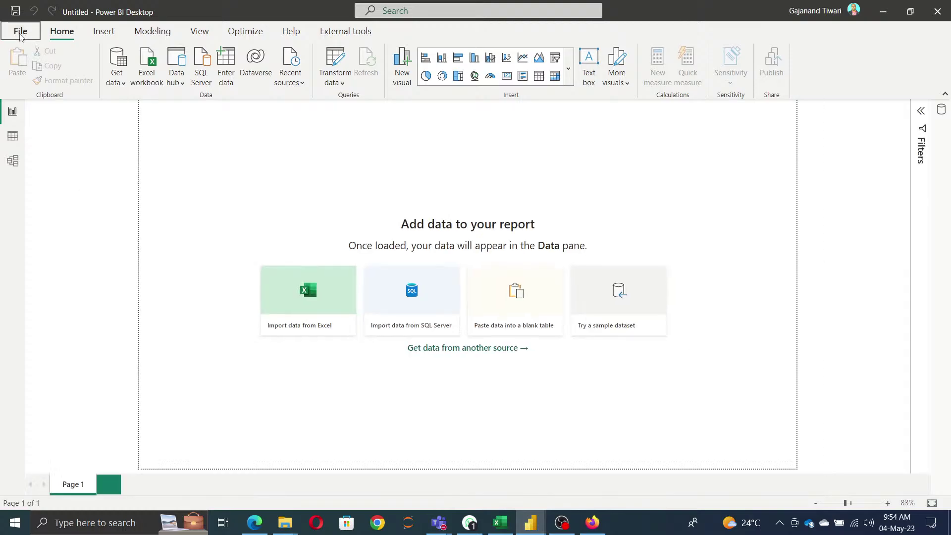
click(20, 35)
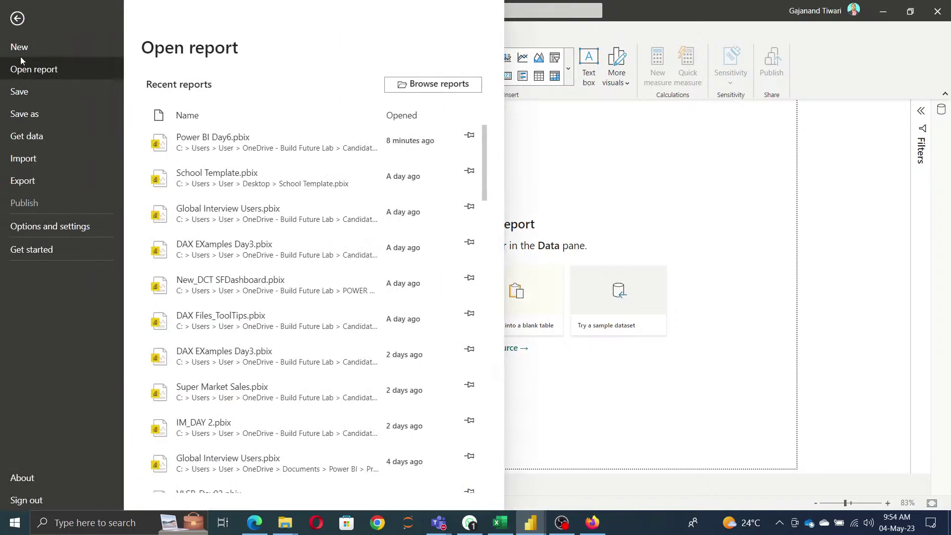
click(58, 231)
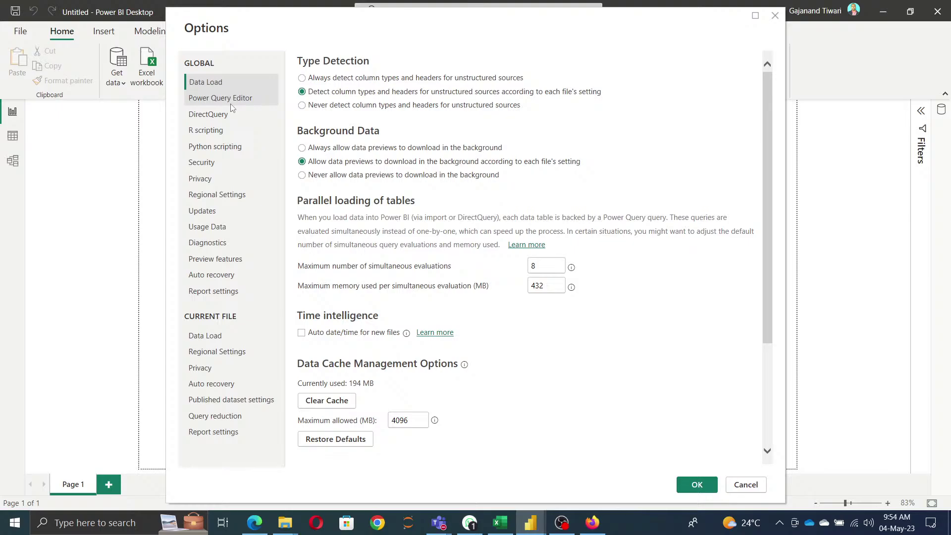
click(209, 131)
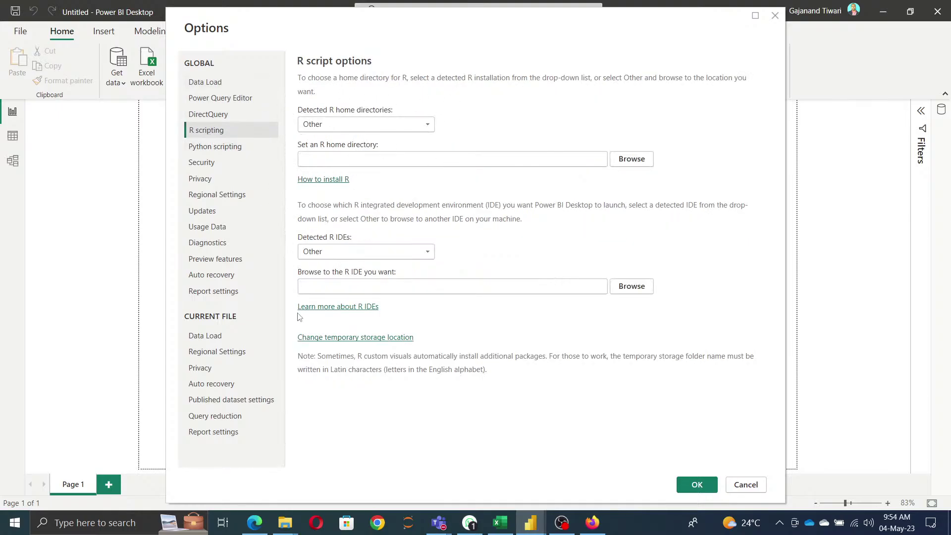
Follow the R installation help to the Revolution Open download link and select the address of the R for Windows page for copying
click(329, 182)
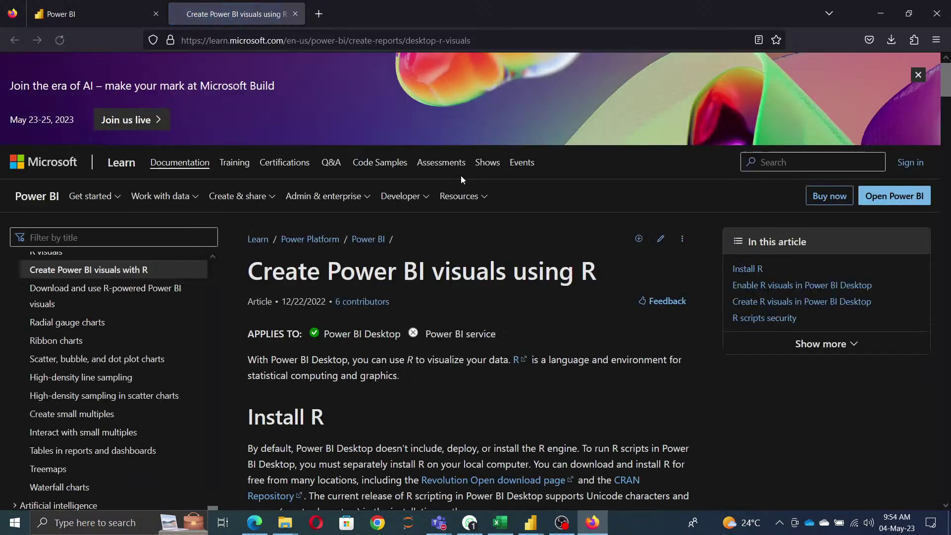
scroll(515, 402, down, 5)
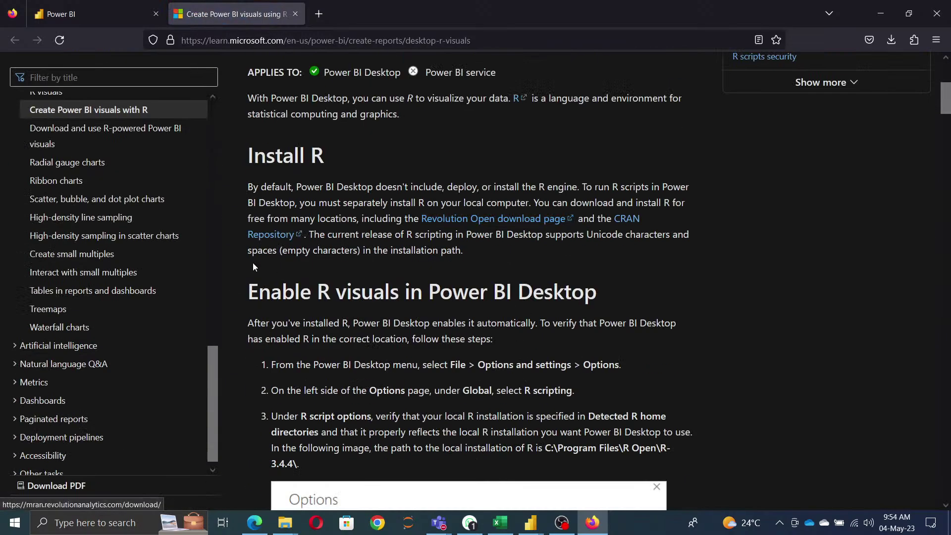
click(471, 218)
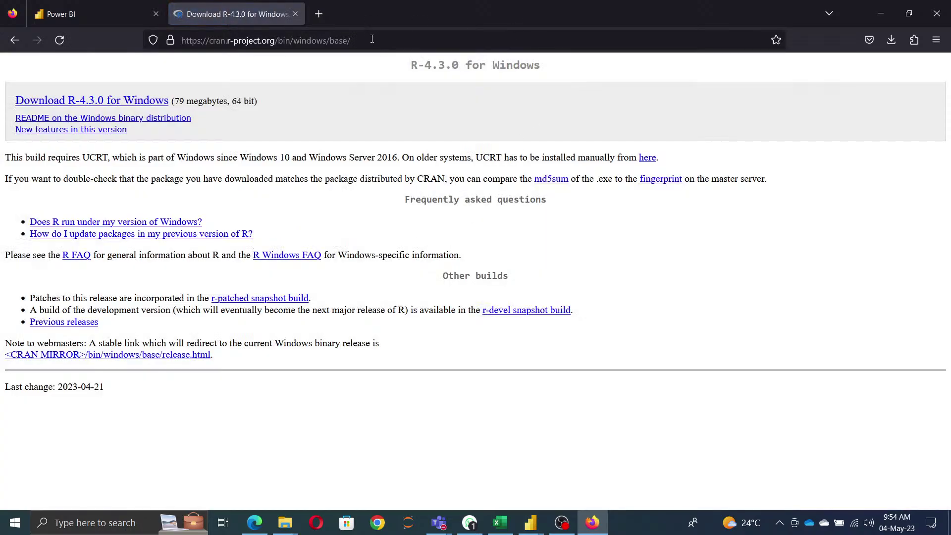
click(372, 39)
drag(396, 40, 1, 38)
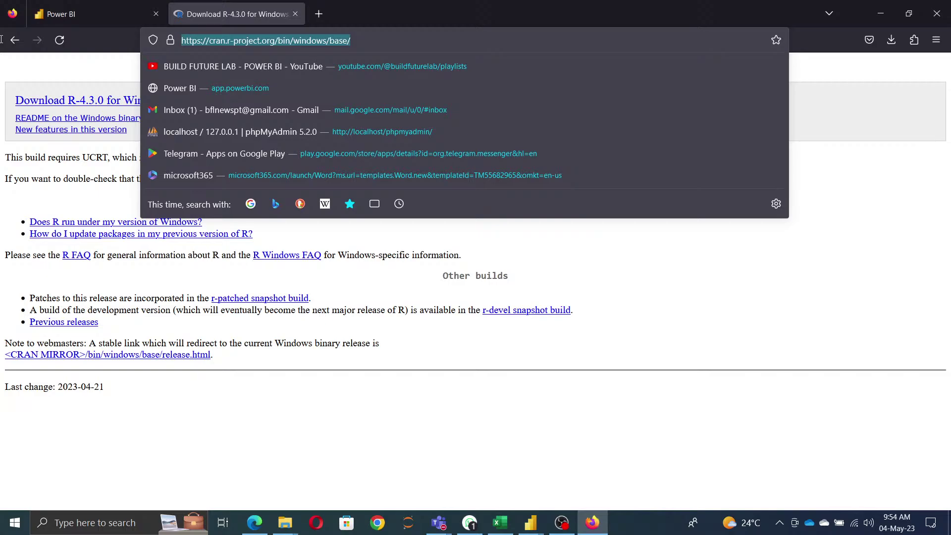
Switch to File Explorer and open the Importlinks text file from the candidate's Power BI training folder
mouse_move(289, 526)
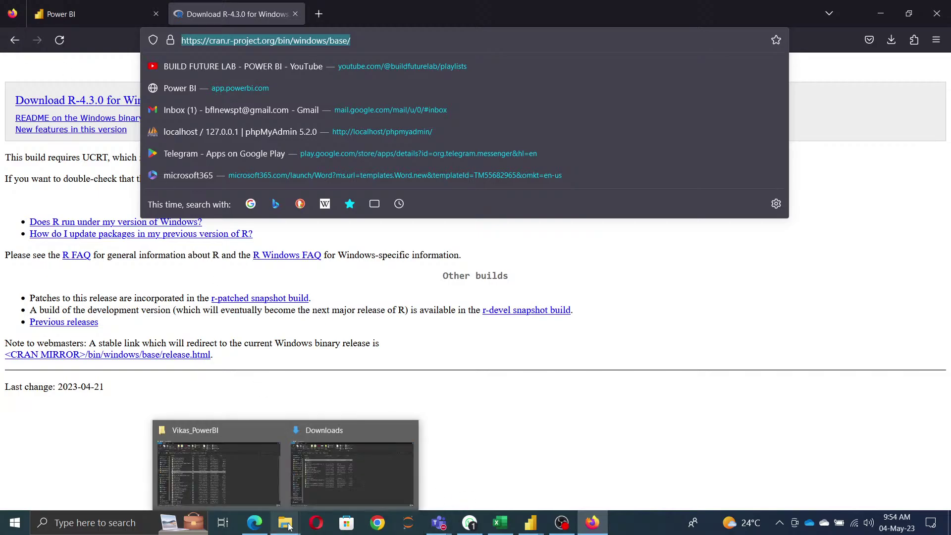
click(352, 468)
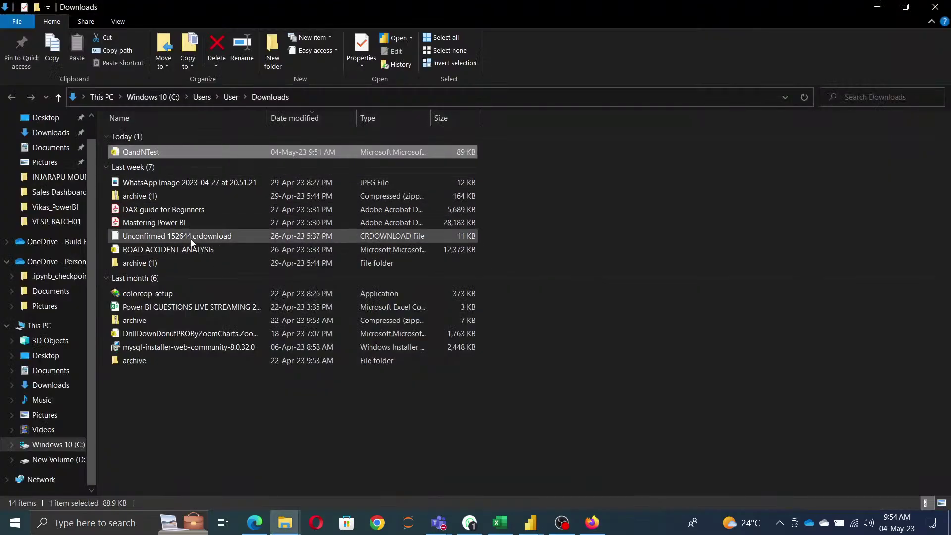
mouse_move(285, 523)
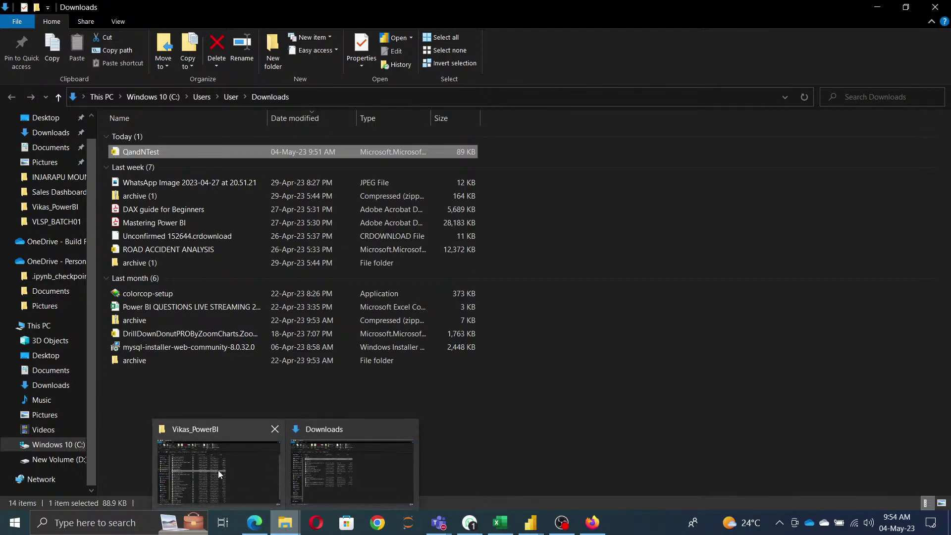
click(218, 473)
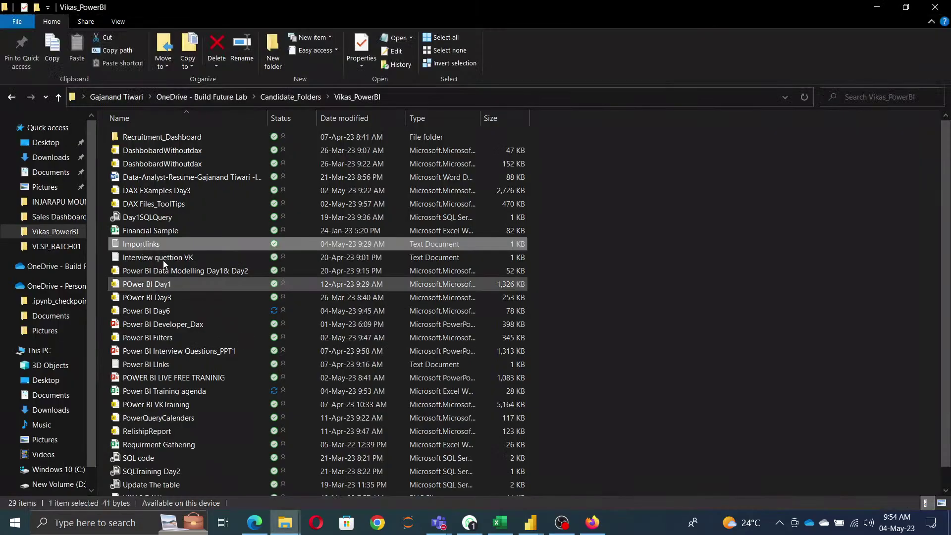
double_click(441, 247)
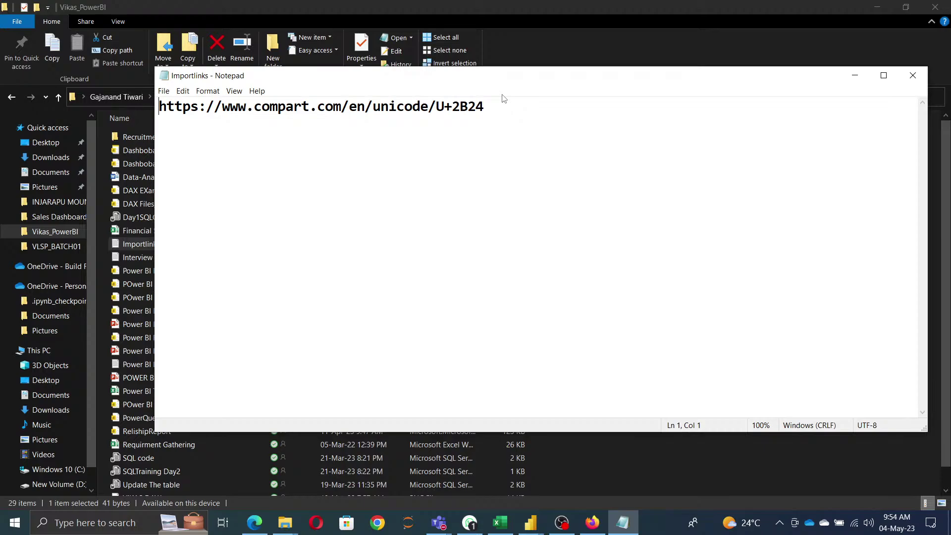
click(507, 110)
key(Return)
key(Return)
text(R lanagu)
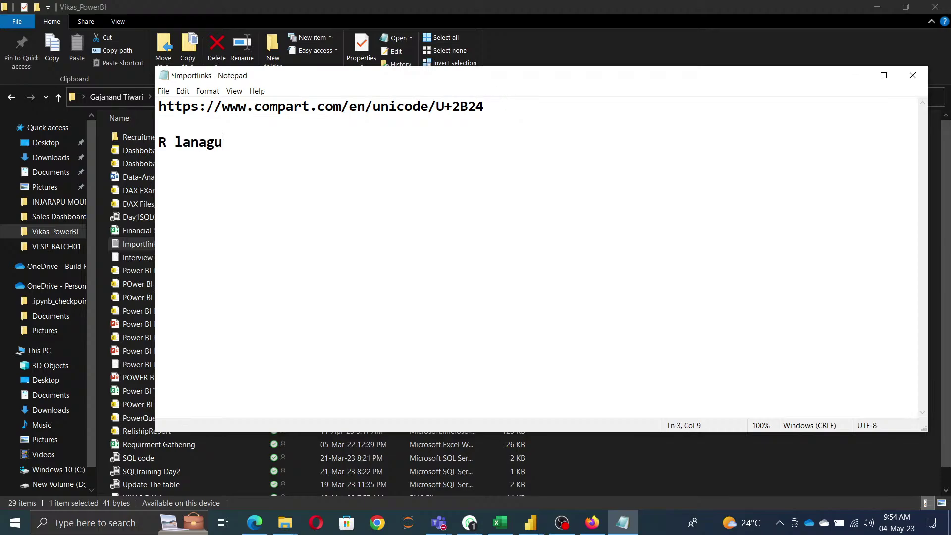
text(e)
key(BackSpace)
key(BackSpace)
key(BackSpace)
key(BackSpace)
text(guage:)
key(Return)
key(Return)
text(https://cran.r-project.org/bin/windows/base/)
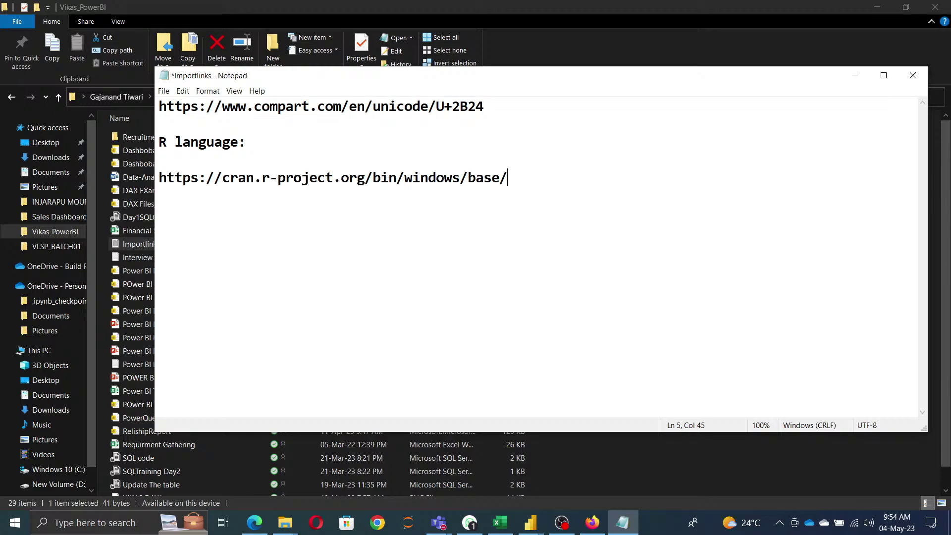
Add the line "IDE RStudio (free)" below the R download link and save the Importlinks file
key(Return)
key(Return)
text(IDE RStudio)
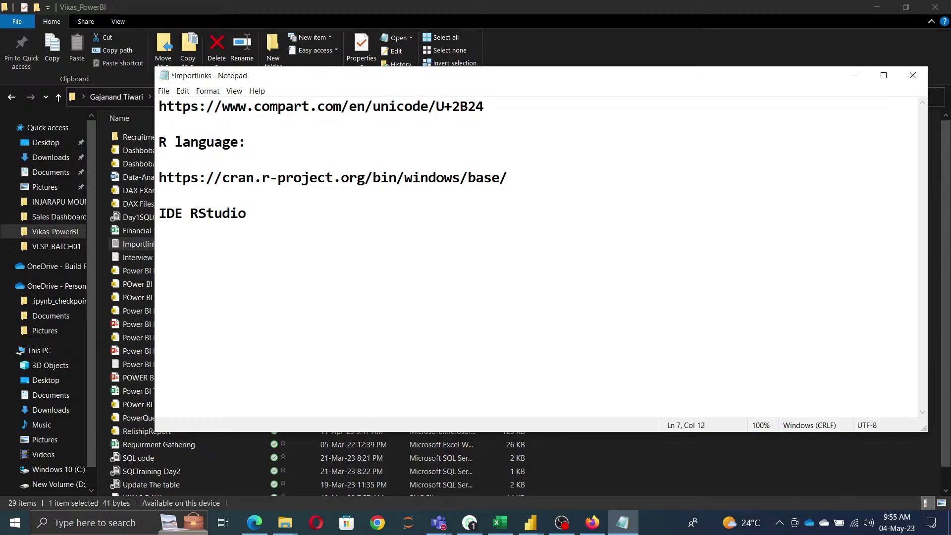
text( (free))
key(Return)
key(Return)
key(ctrl+s)
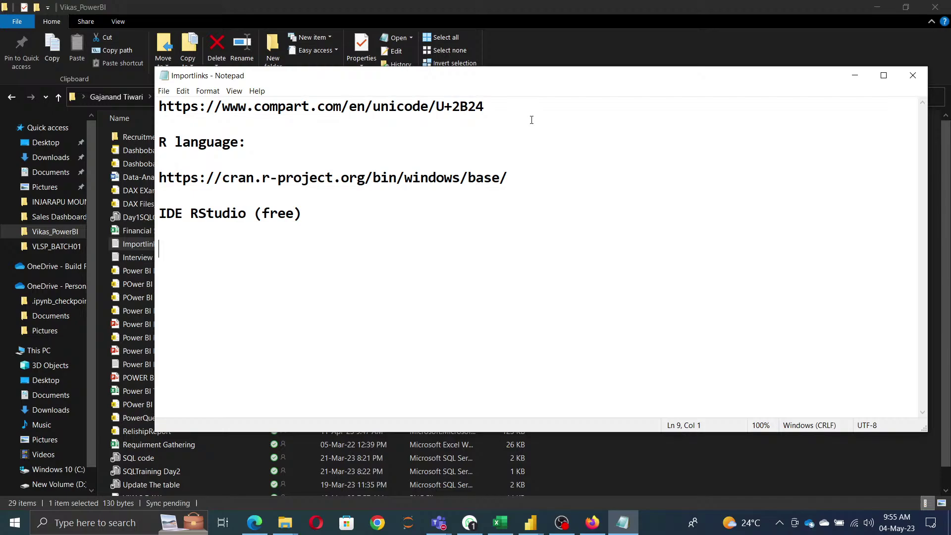
Add a "Python" heading below the "IDE RStudio (free)" line in Importlinks
text(Python)
key(Return)
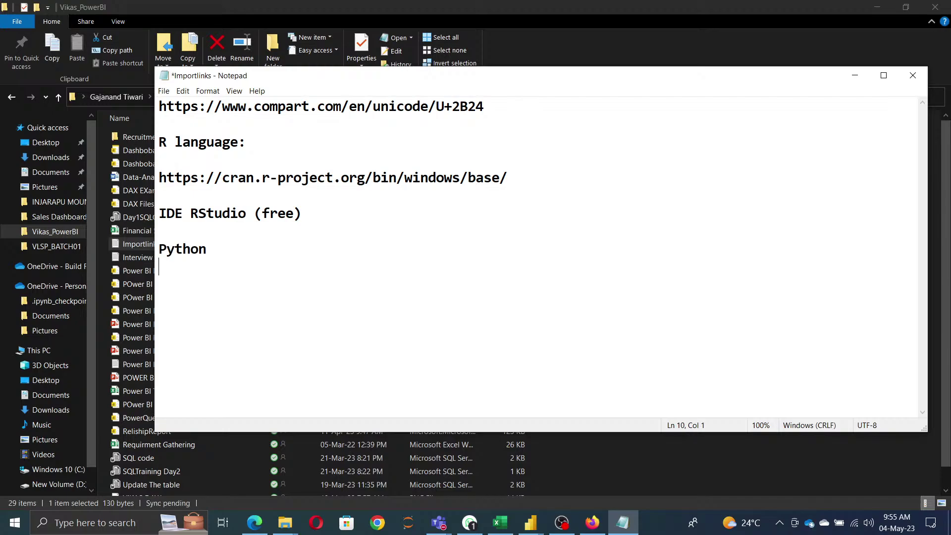
Switch to Edge, search Google in a new tab for "python install" and open the python.org downloads page
click(255, 523)
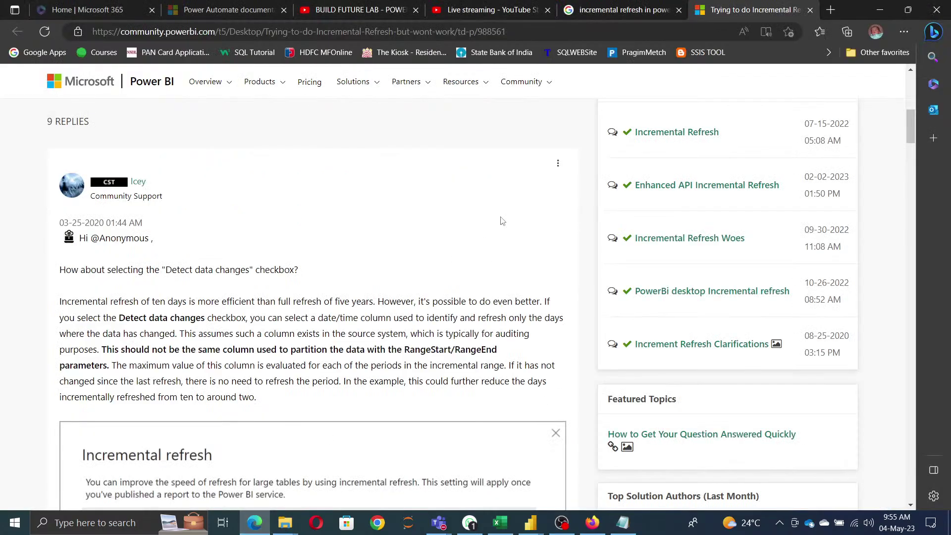
click(833, 11)
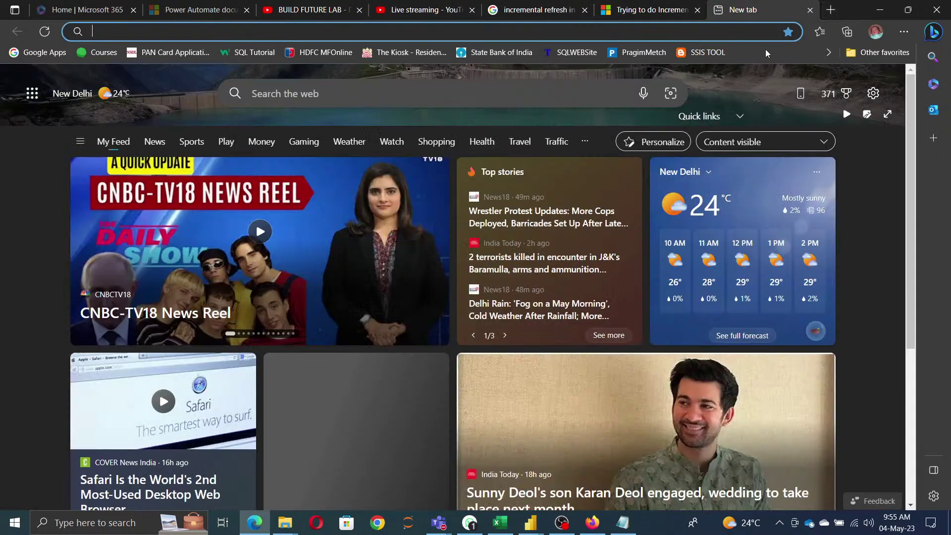
text(google.com)
key(Return)
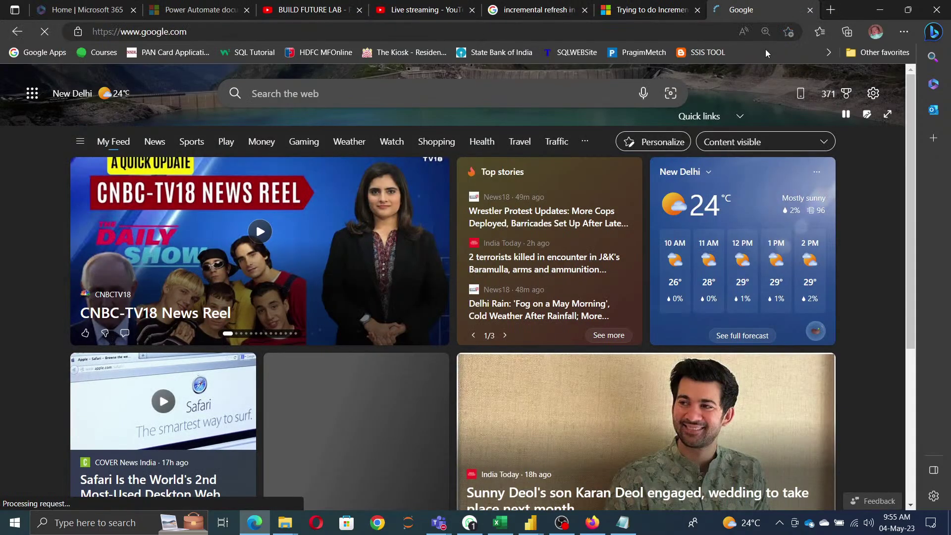
text(th)
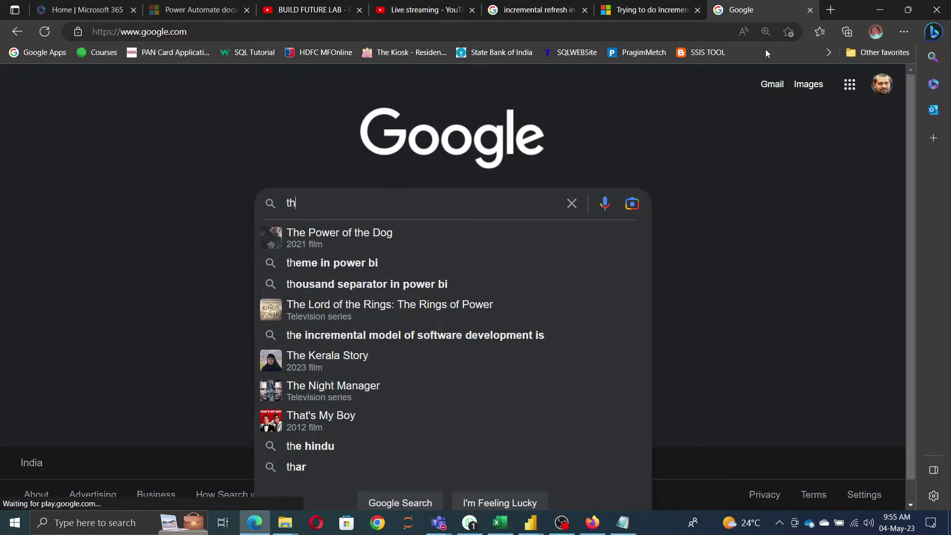
key(BackSpace)
key(BackSpace)
text(photh)
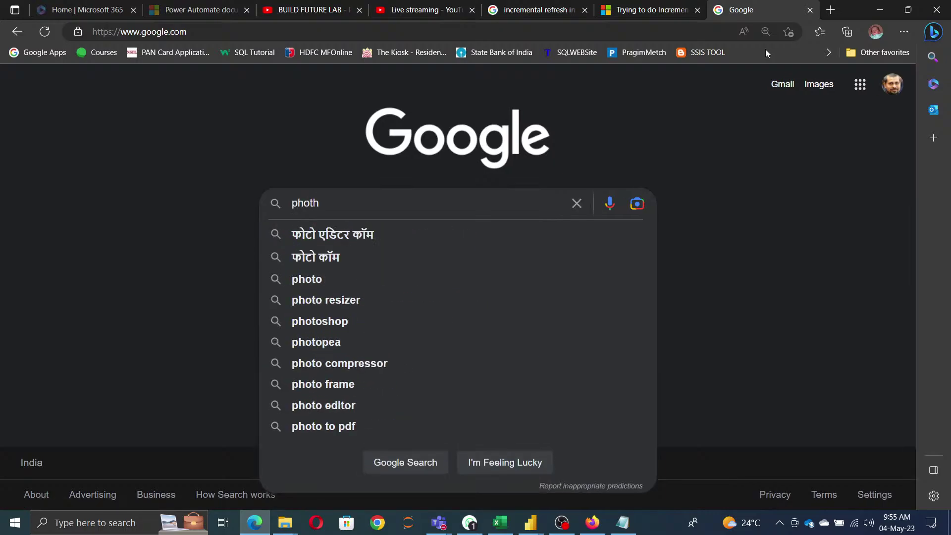
key(BackSpace)
key(BackSpace)
key(BackSpace)
key(BackSpace)
text(ython )
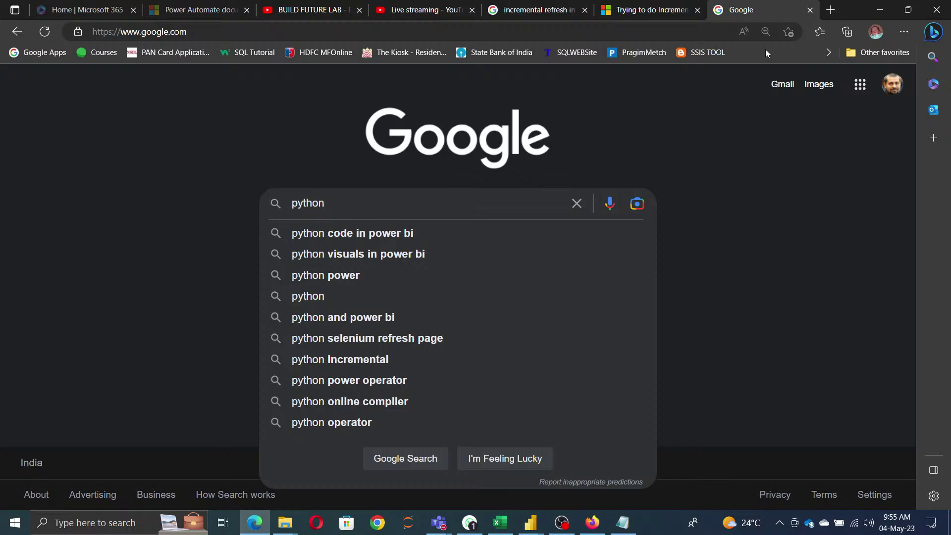
text(install)
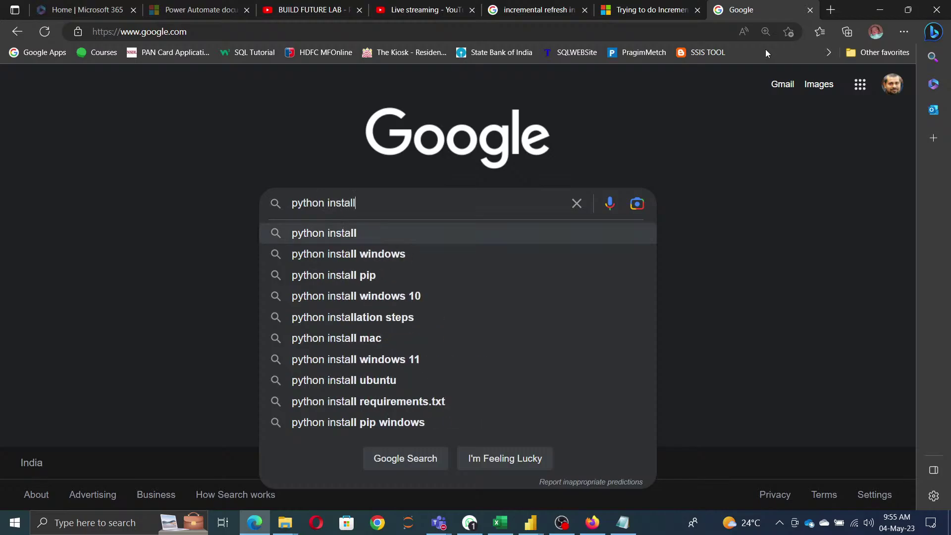
key(Return)
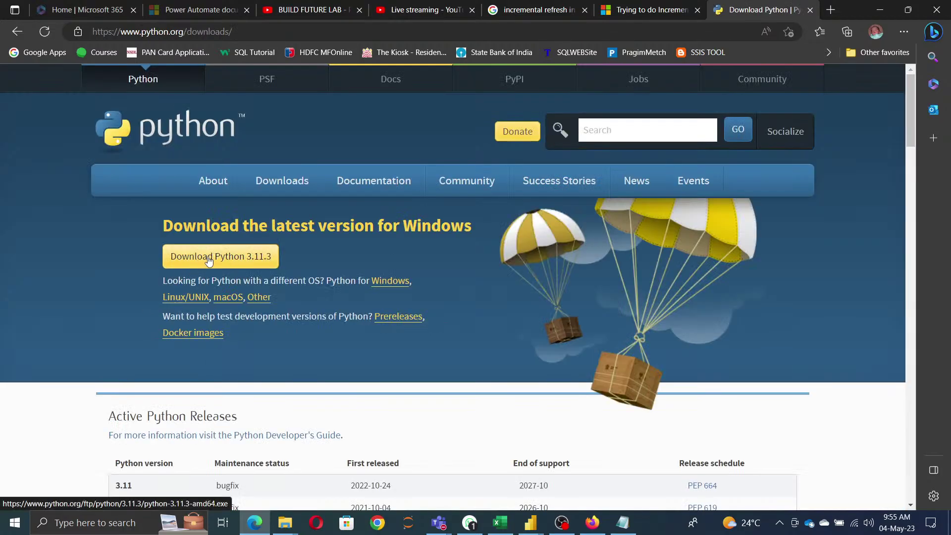
scroll(269, 305, down, 5)
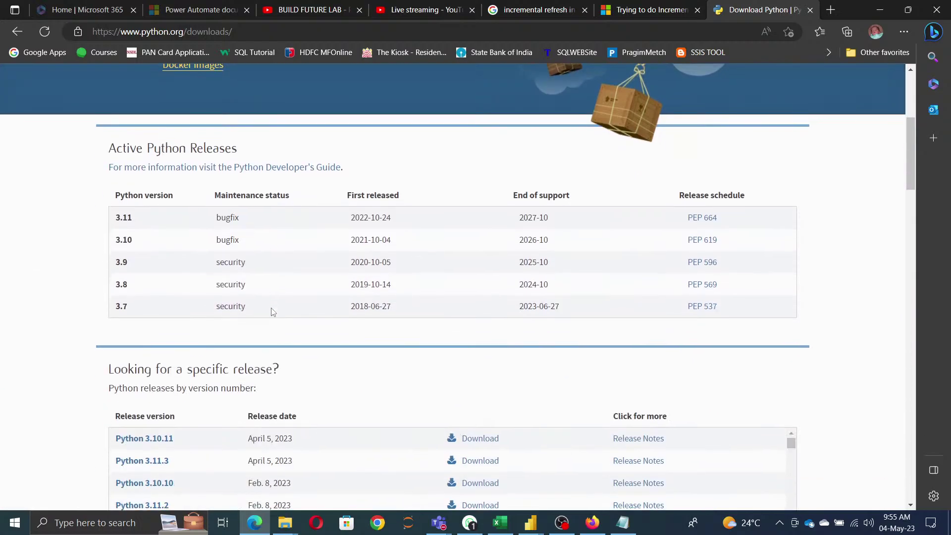
scroll(272, 311, down, 3)
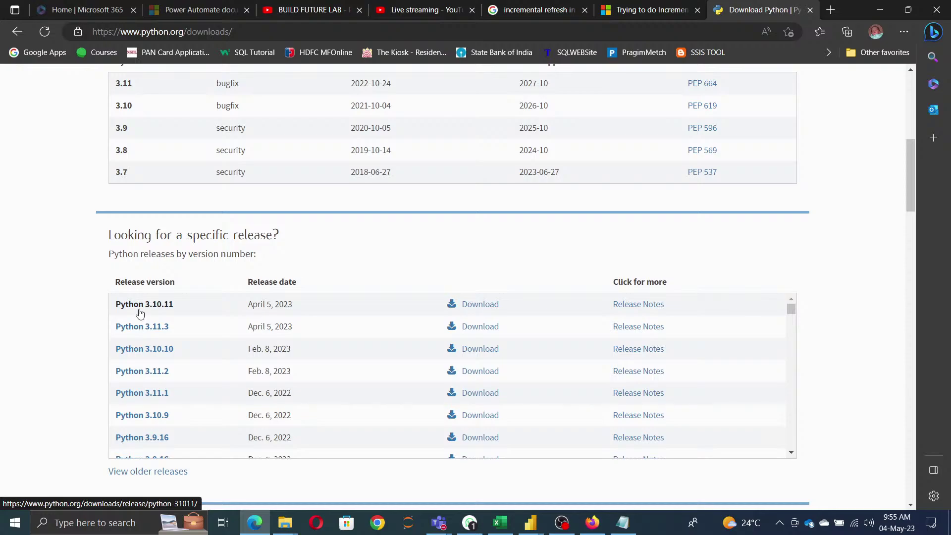
scroll(223, 302, up, 8)
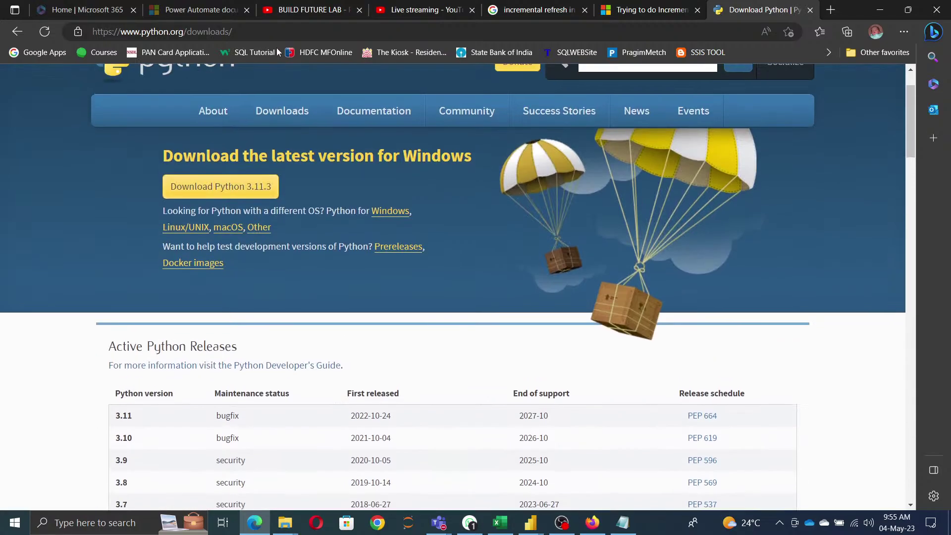
click(286, 35)
key(ctrl+c)
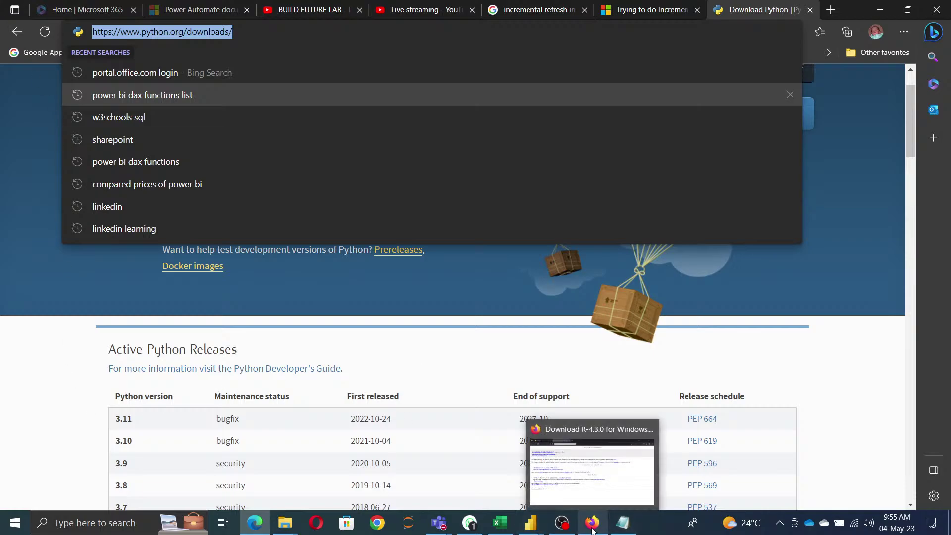
click(622, 523)
key(ctrl+v)
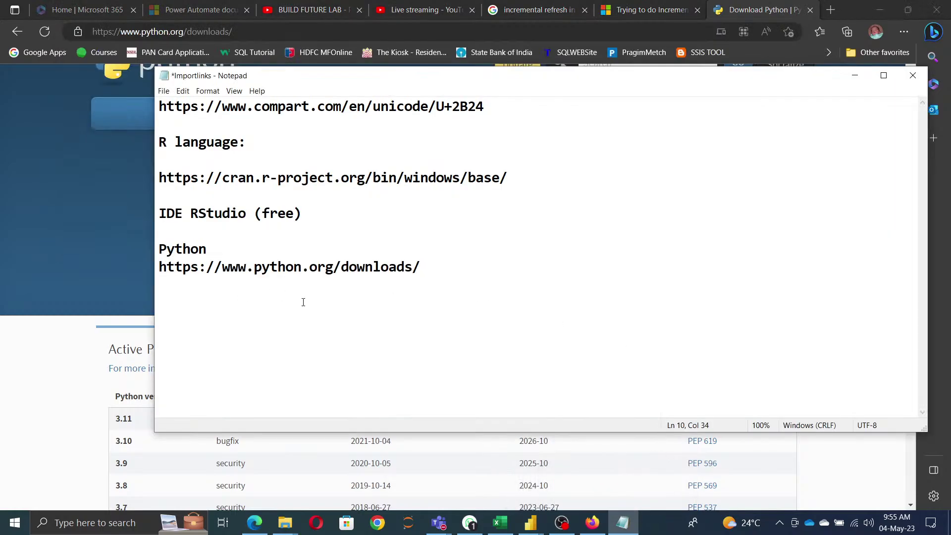
Leave a blank line below the Python link, add the lines "install:" and "Pycharm", and save Importlinks
key(Return)
key(Return)
text(instll)
key(BackSpace)
key(BackSpace)
text(all:)
key(Return)
text(Pychar)
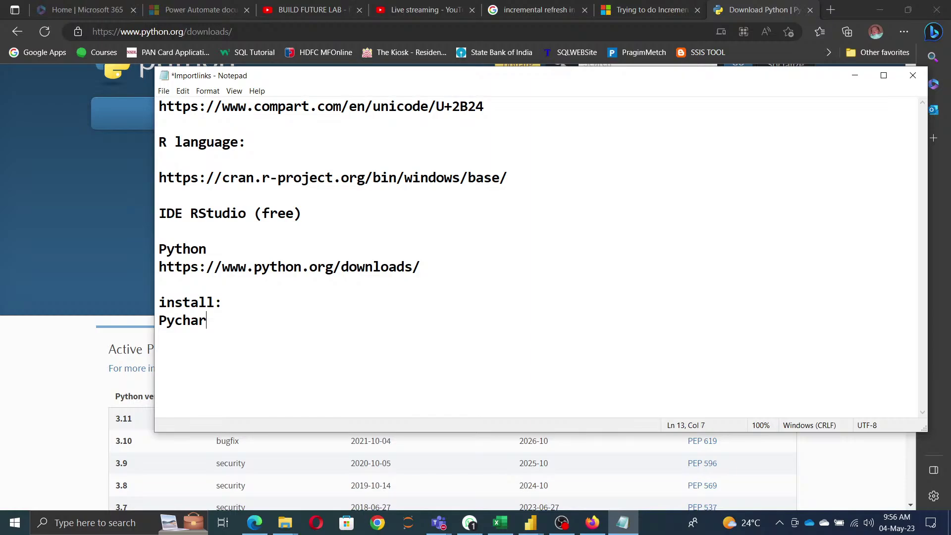
text(m)
key(Return)
key(ctrl+s)
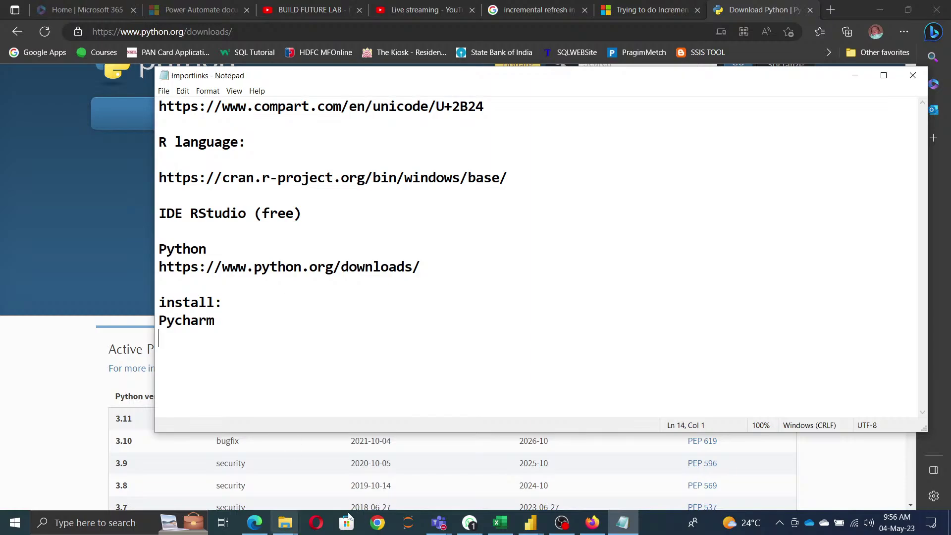
Return to Edge, search Google for "download pycharm for python" and open the JetBrains PyCharm download page
click(270, 469)
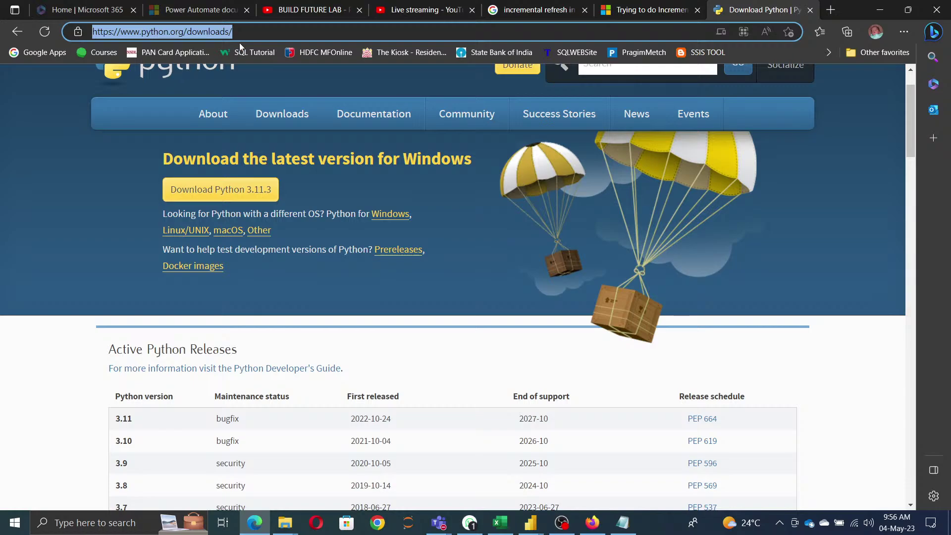
text(goo)
key(Return)
text(wnl)
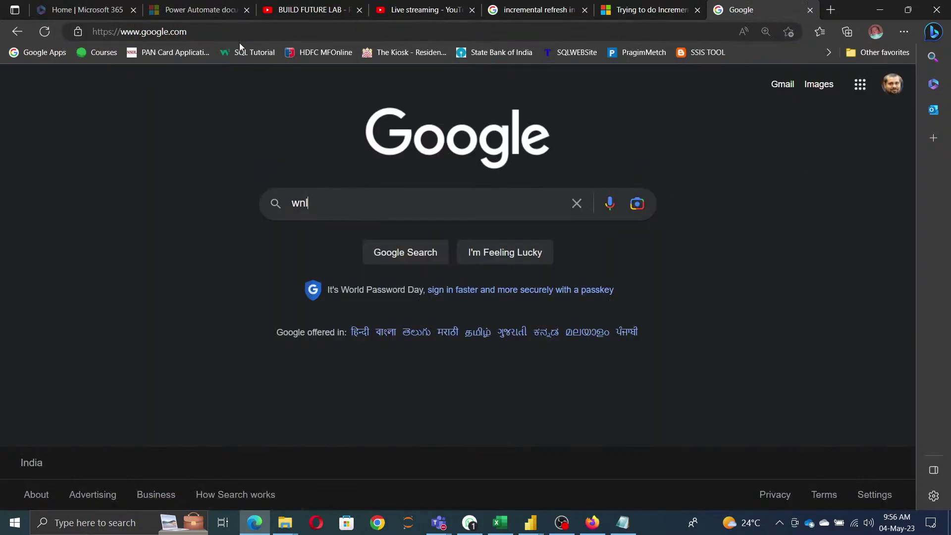
text(oad)
key(BackSpace)
key(BackSpace)
key(BackSpace)
key(BackSpace)
key(BackSpace)
key(BackSpace)
text(d)
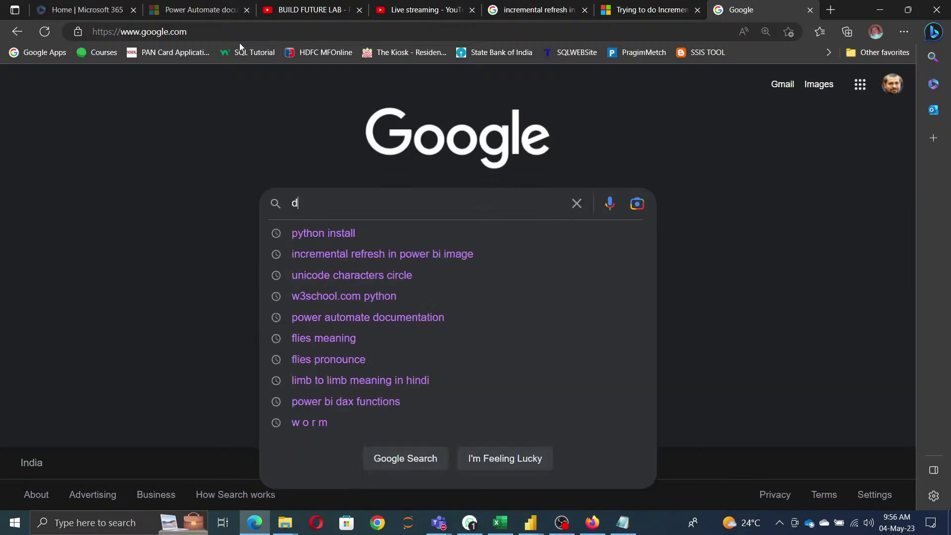
text(wo)
key(BackSpace)
key(BackSpace)
text(o)
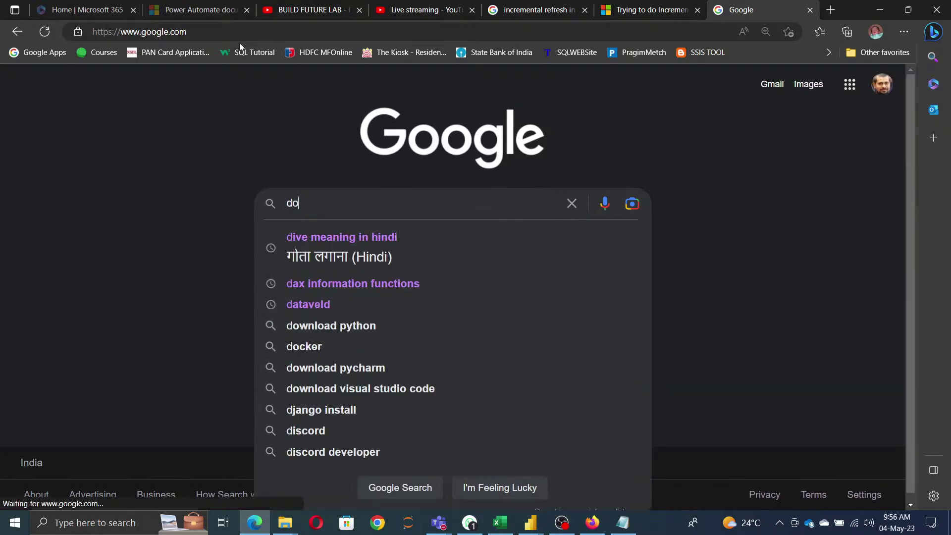
text(wnload py)
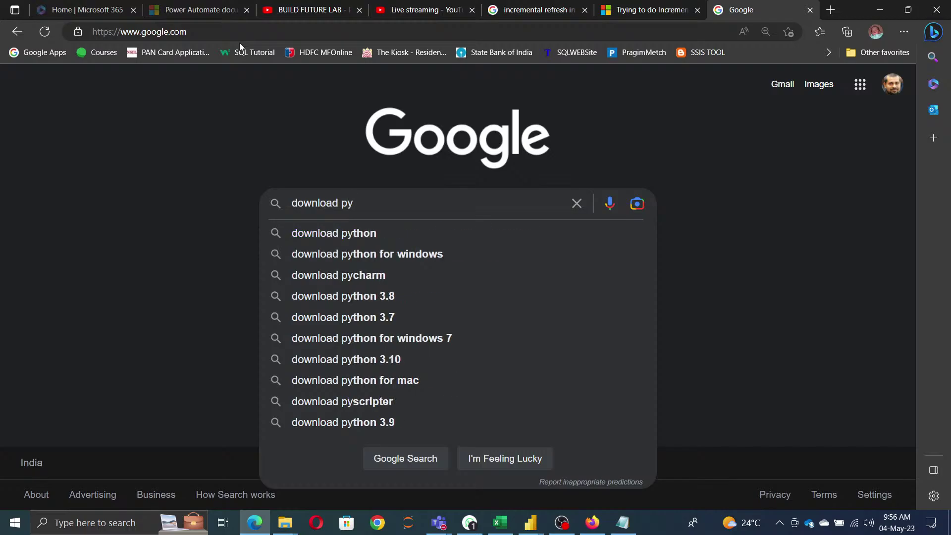
key(BackSpace)
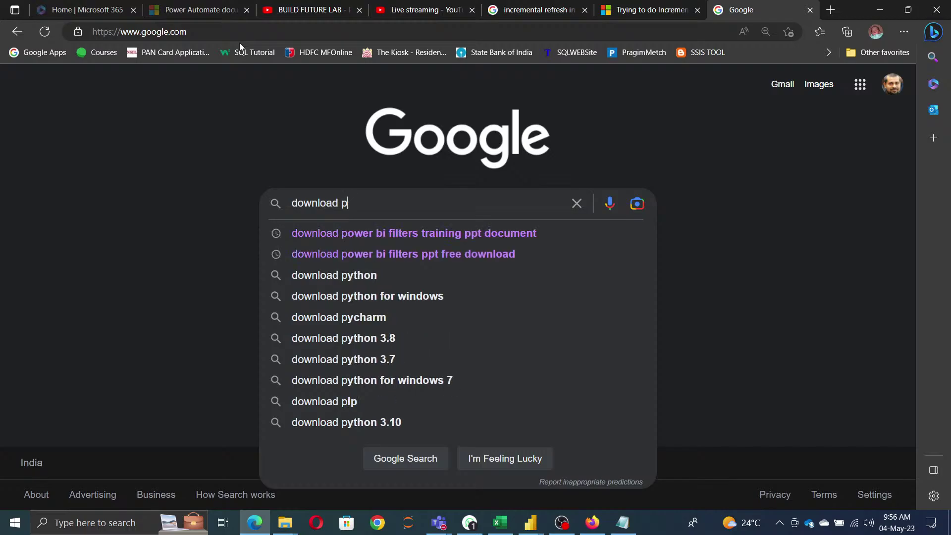
text(ychar)
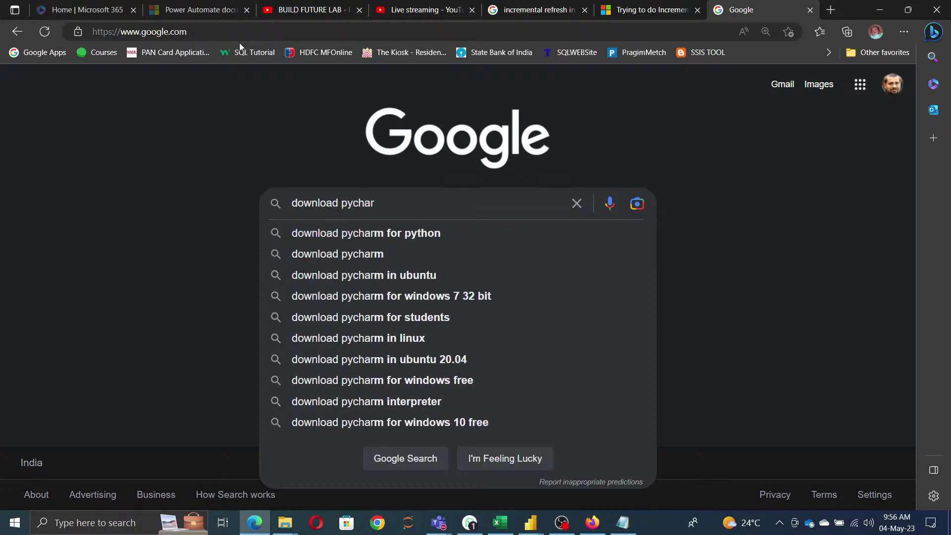
key(Down)
key(Return)
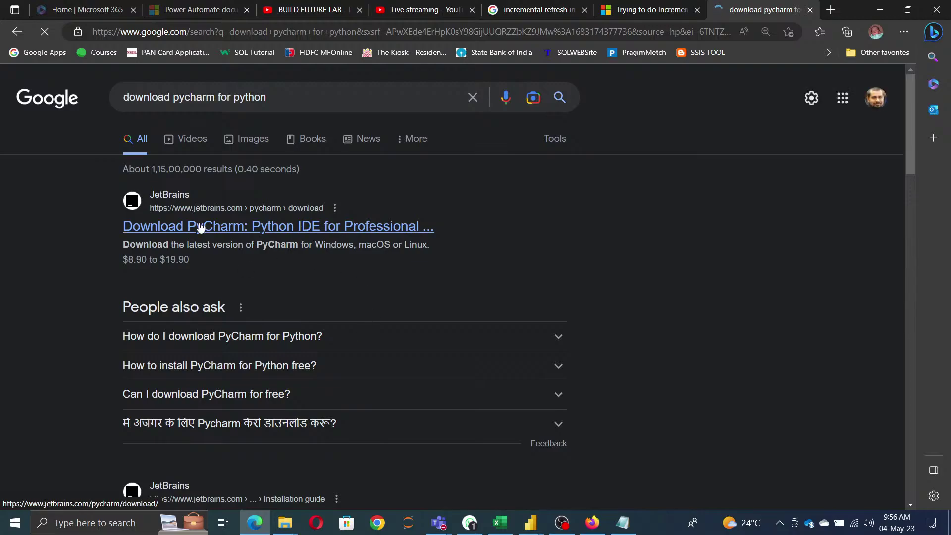
click(200, 228)
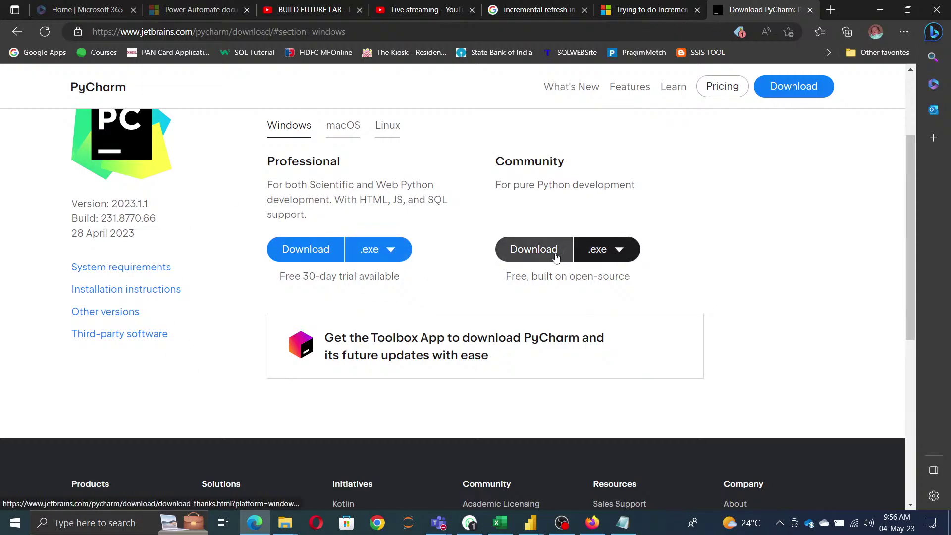
Copy the PyCharm download page's address below the Pycharm line in Importlinks, then save and close the file
click(391, 31)
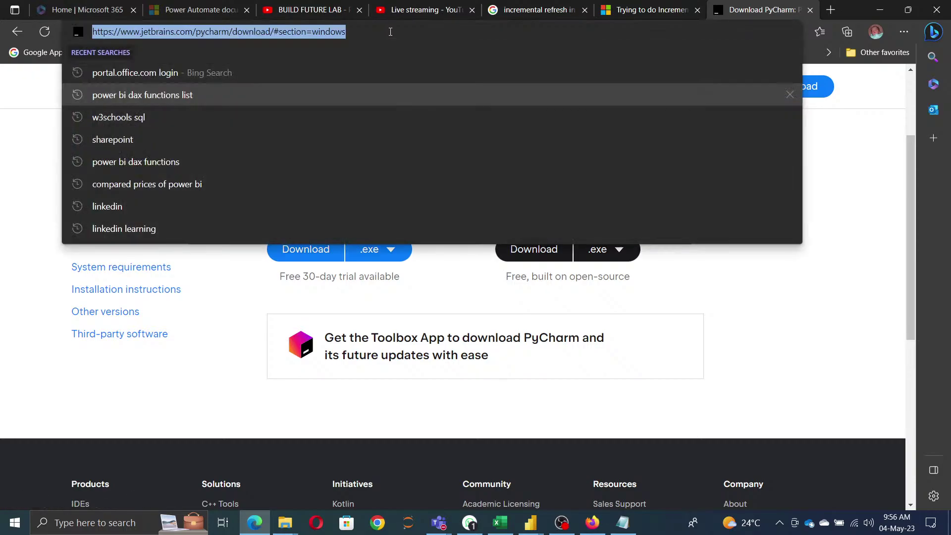
drag(391, 31, 1, 21)
key(ctrl+c)
click(623, 523)
key(ctrl+v)
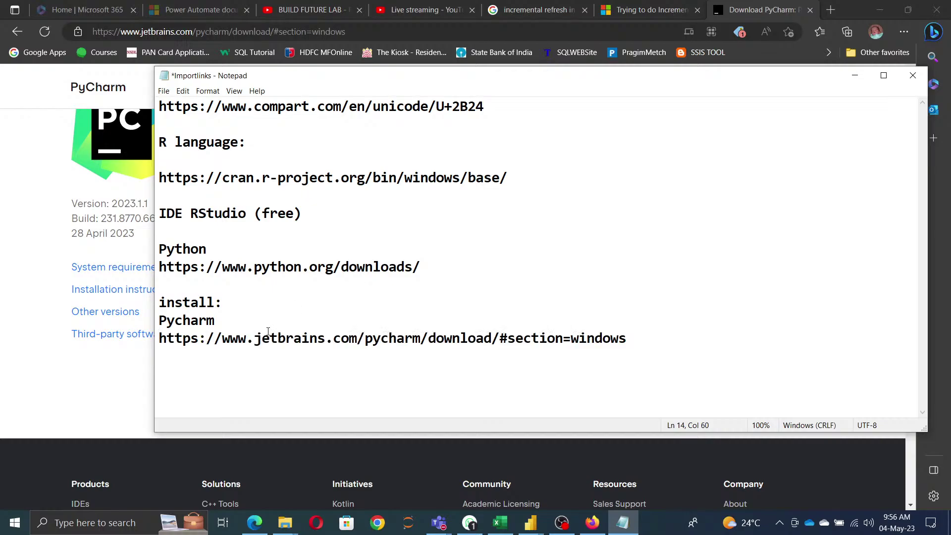
key(ctrl+s)
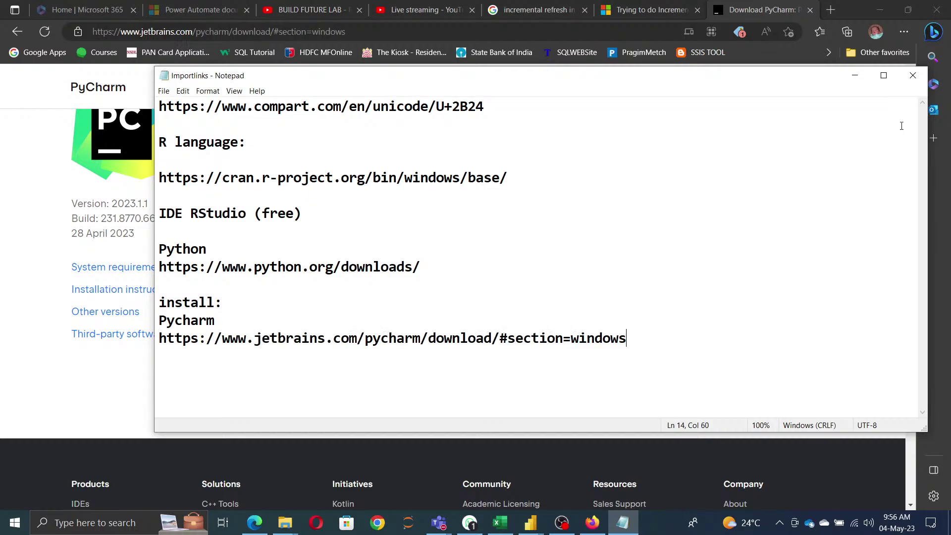
click(913, 75)
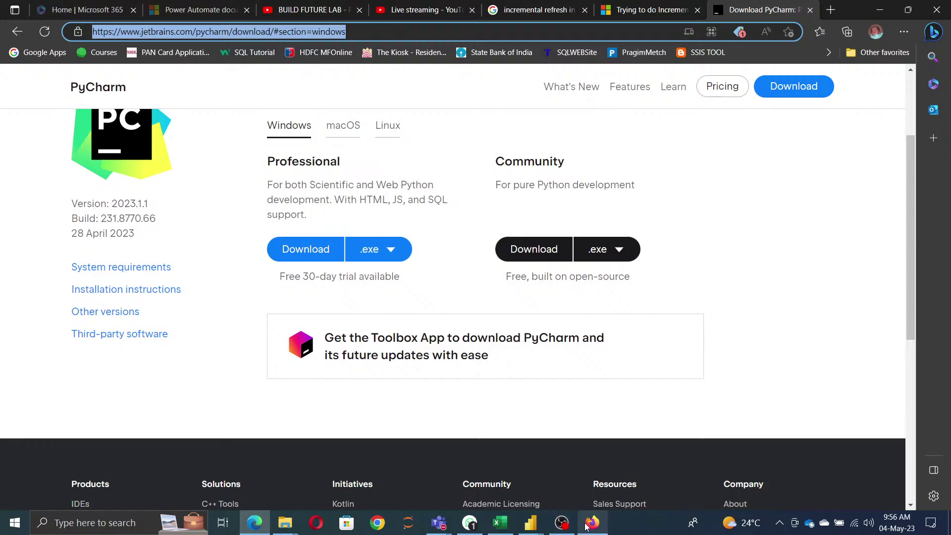
Switch to the Power BI Day6 report in Power BI Desktop and display the global R scripting options
mouse_move(529, 531)
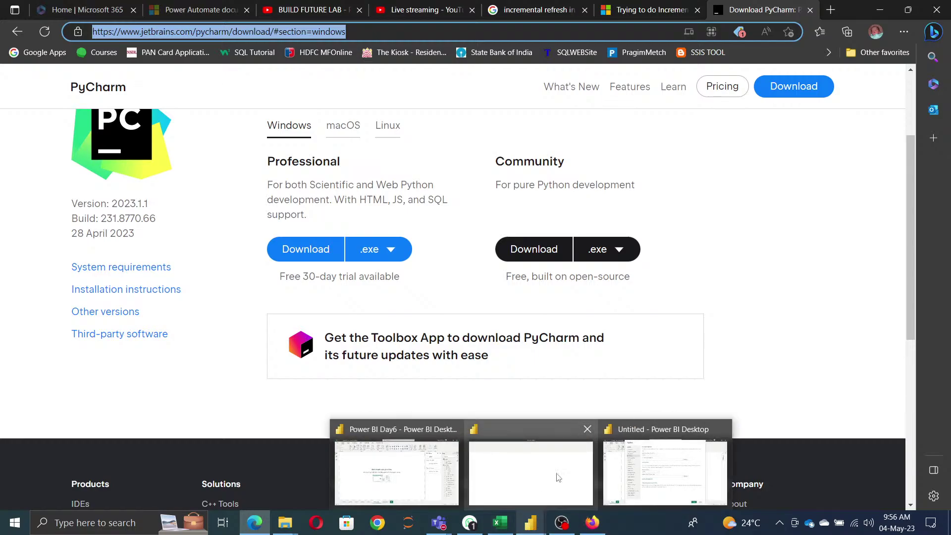
mouse_move(556, 475)
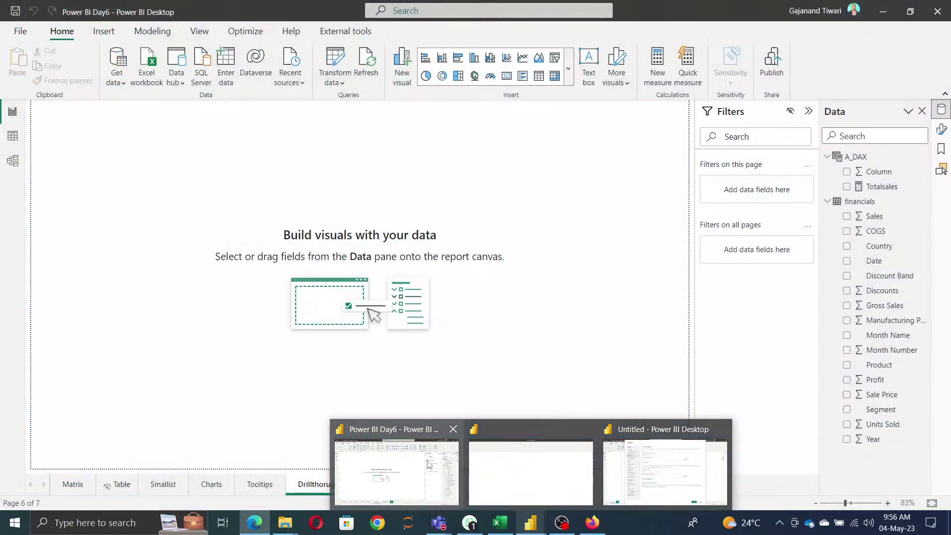
click(416, 469)
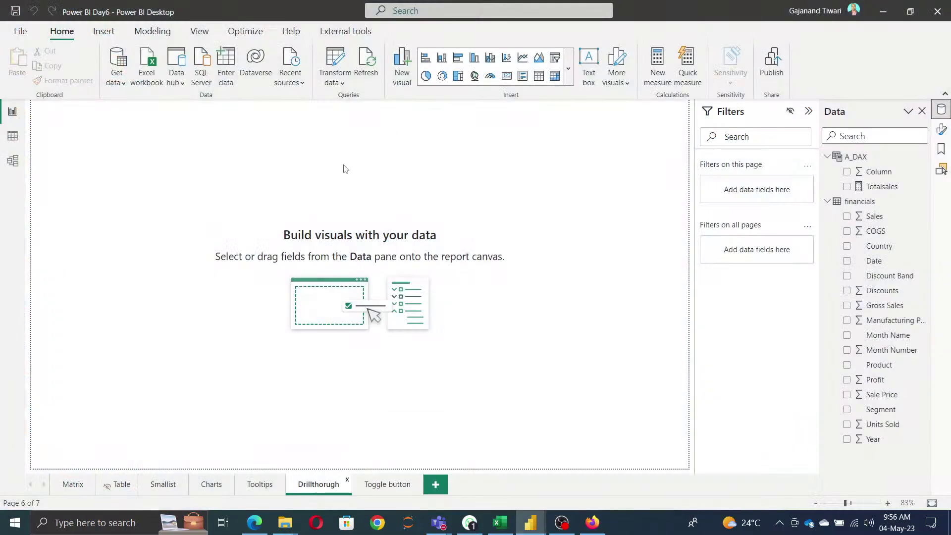
click(20, 32)
click(29, 226)
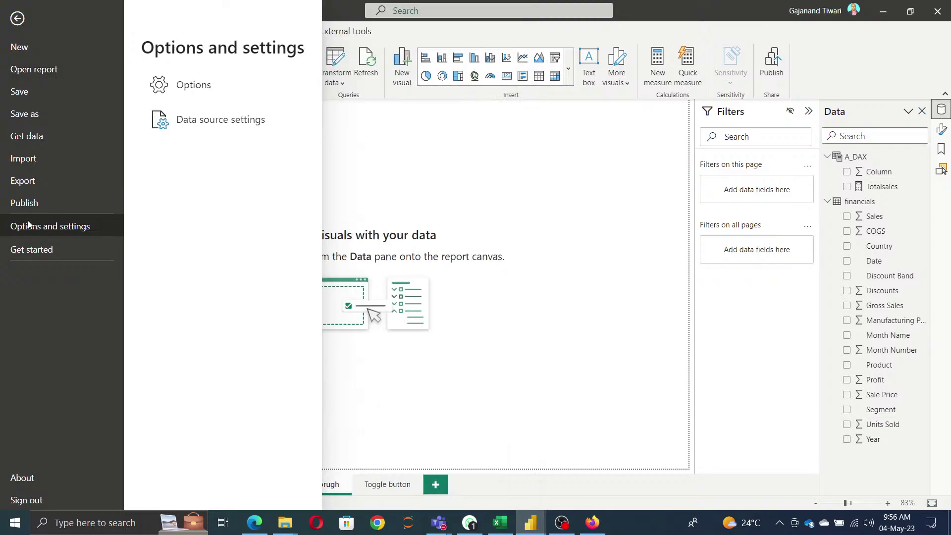
click(181, 87)
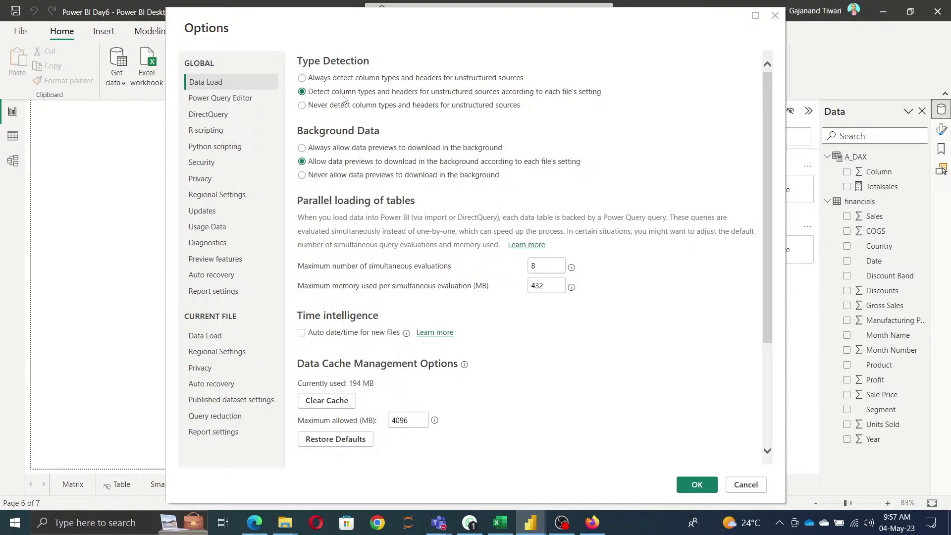
click(211, 132)
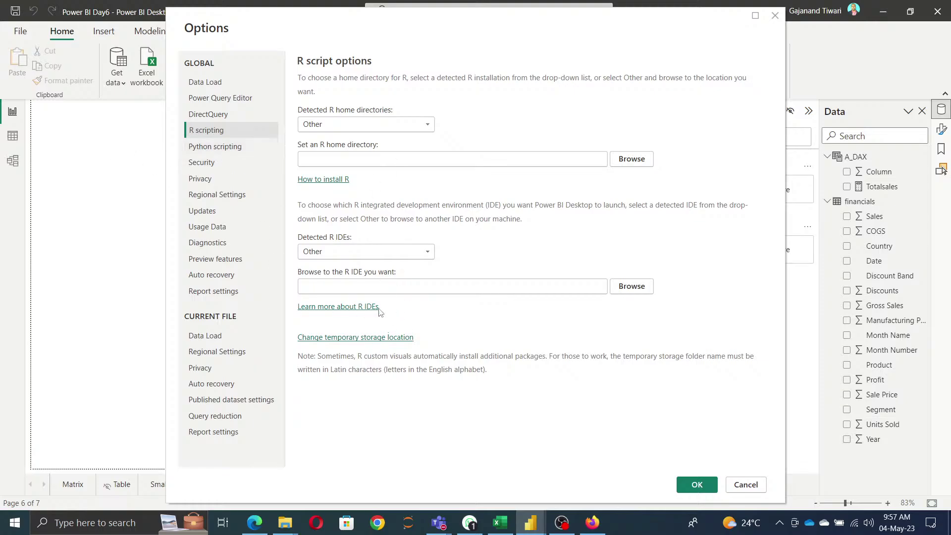
Review the global Python scripting options and close the Options dialog without saving changes
click(229, 148)
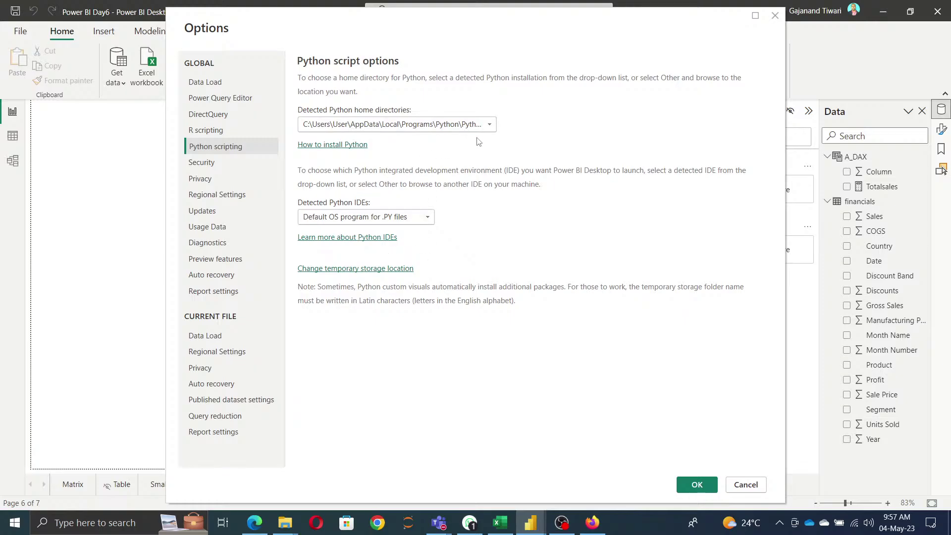
click(745, 485)
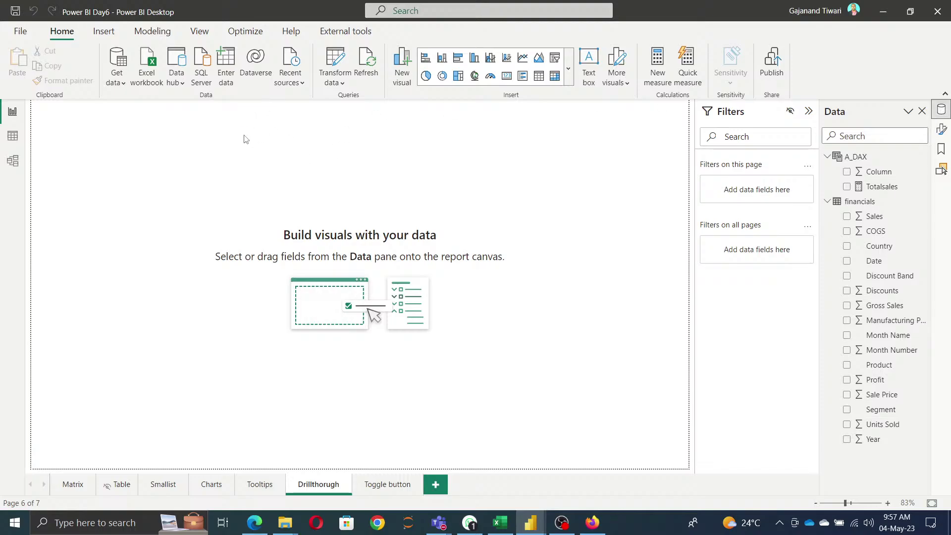
Add an empty visual to the Drillthorugh page, locate the R script visual among its visual types, and deselect the visual
right_click(253, 149)
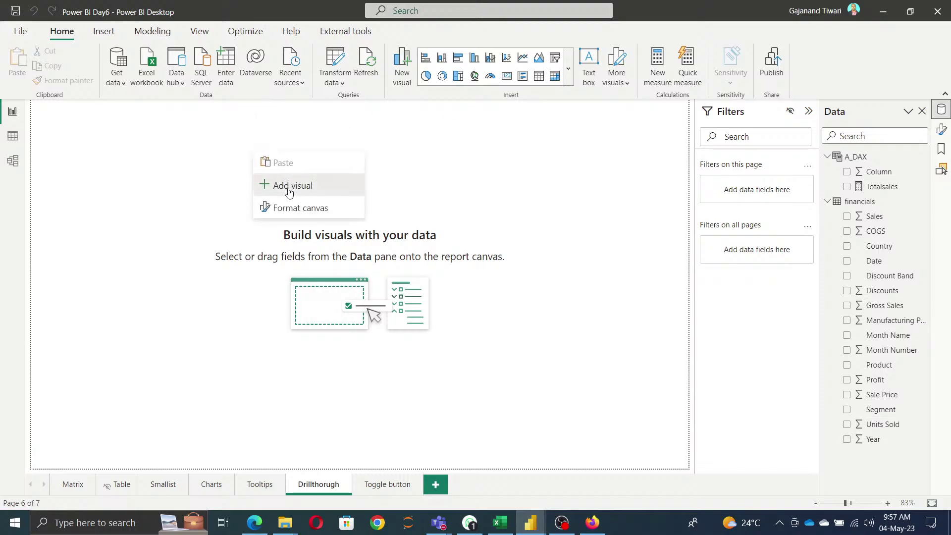
click(290, 192)
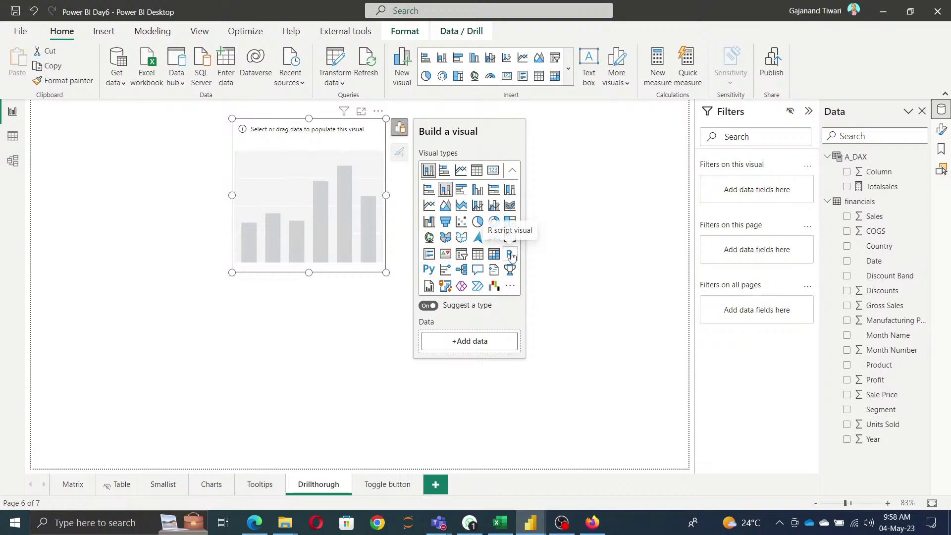
click(627, 317)
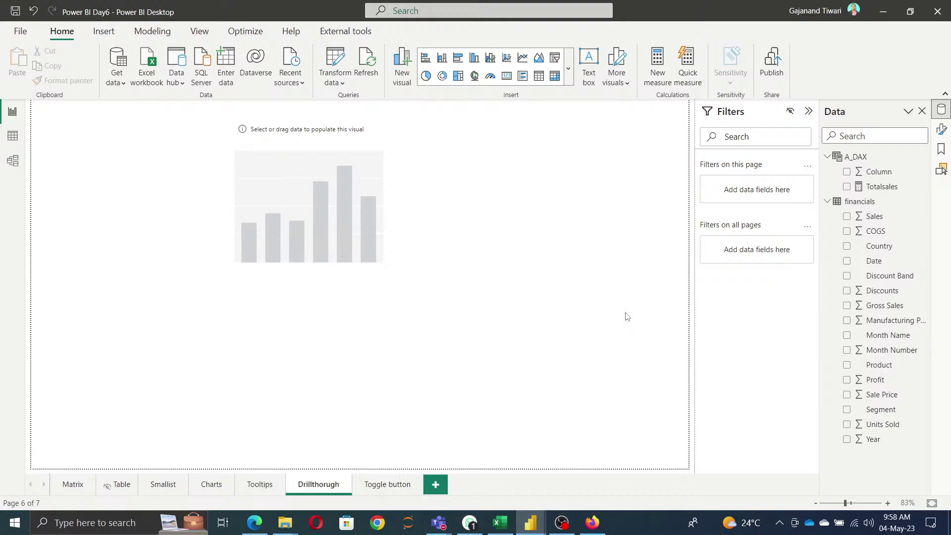
Look at the R and Python script transformations in Power Query Editor, then return to the report
click(336, 62)
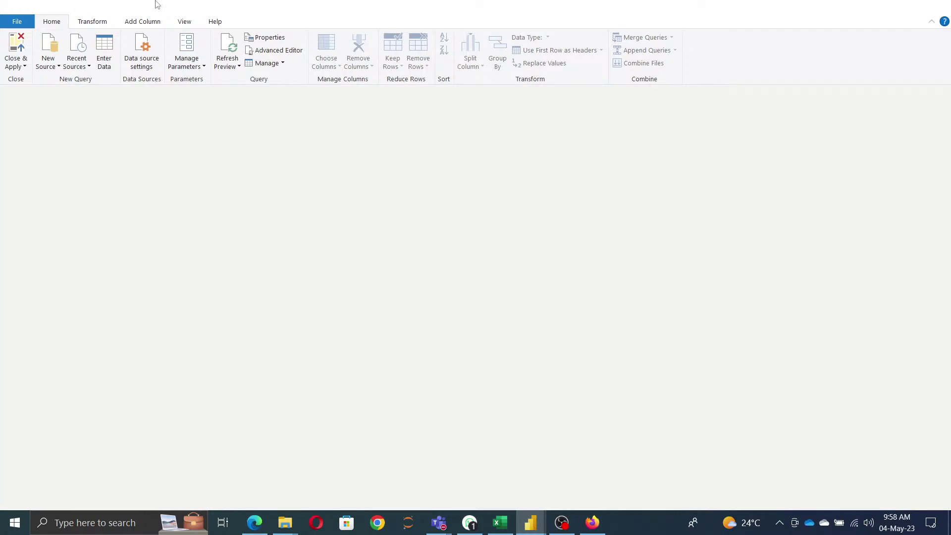
click(93, 22)
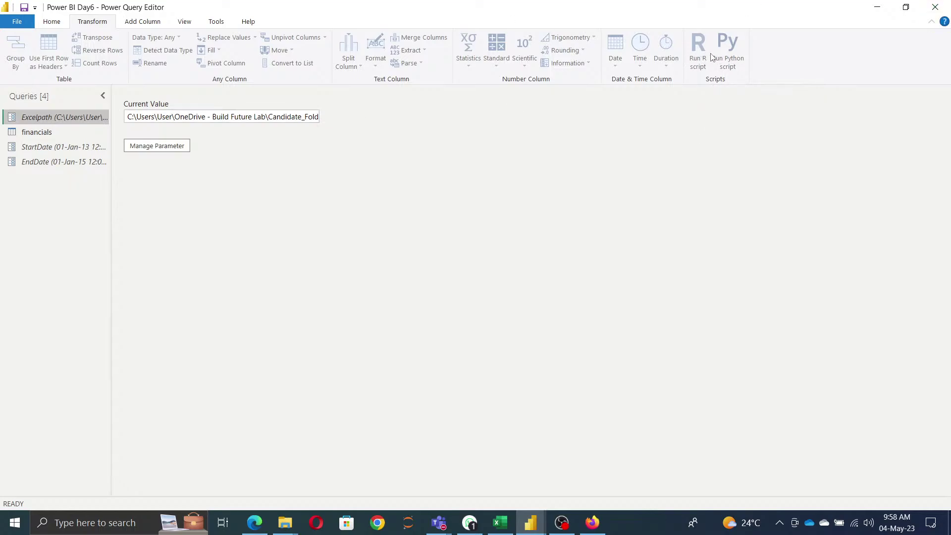
click(935, 7)
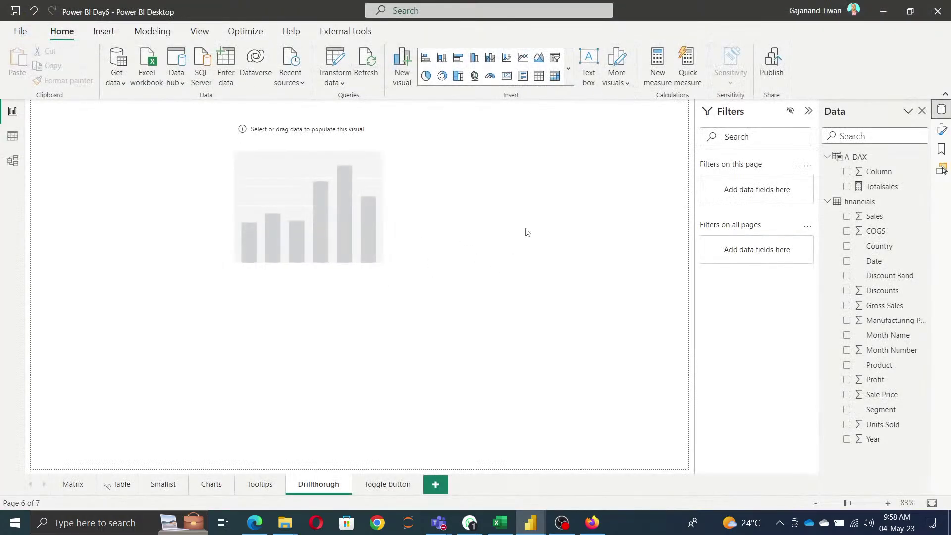
Switch to the Power BI Training agenda workbook in Excel, save it and close it
click(501, 523)
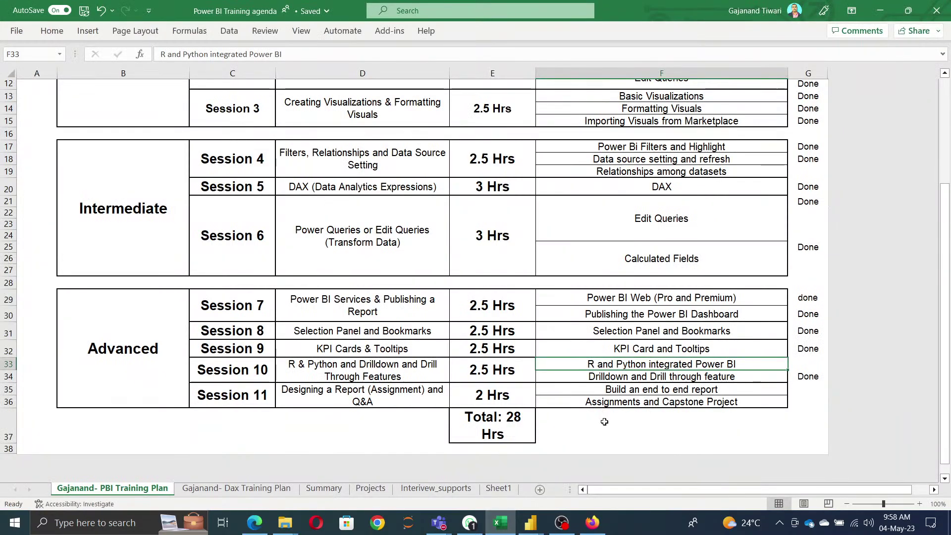
click(84, 11)
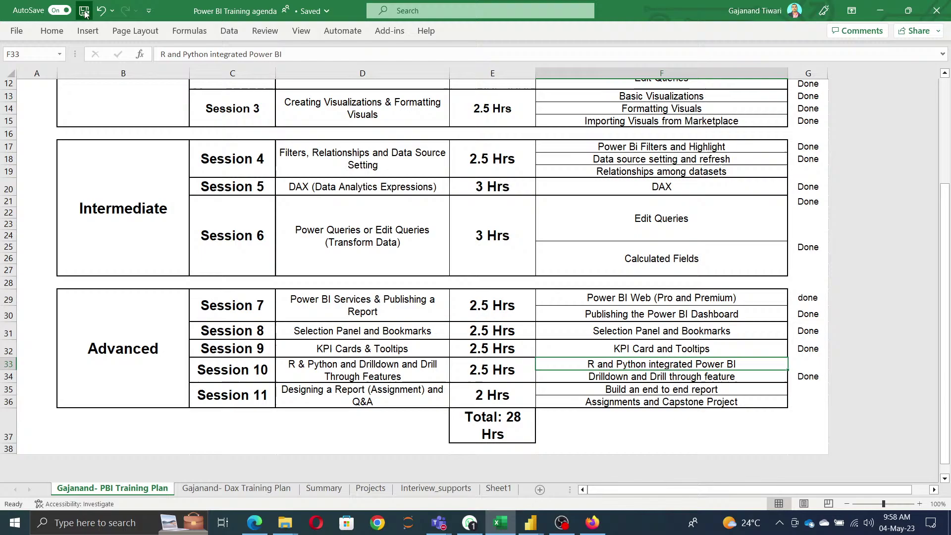
click(938, 11)
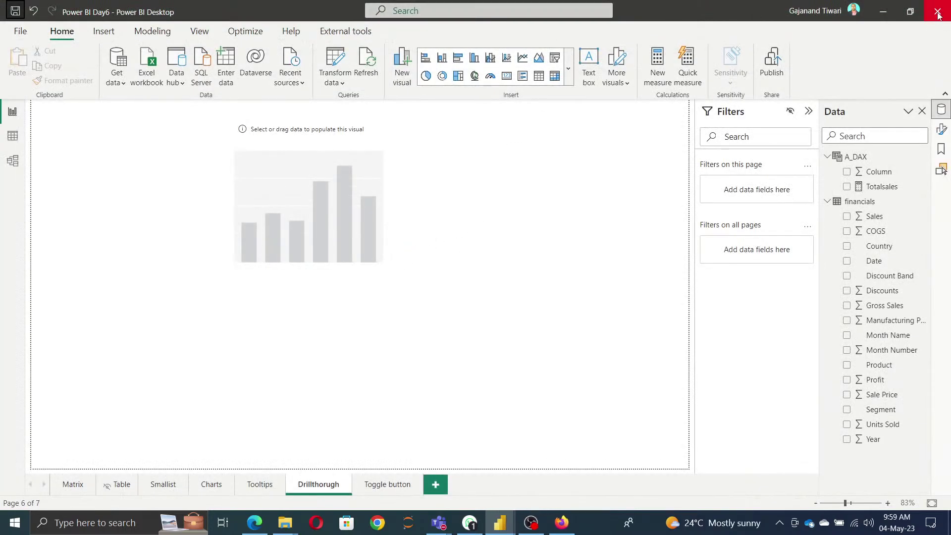
Minimize Power BI Desktop and Edge, and close the Vikas_PowerBI and Downloads folder windows and Firefox's R-4.3.0 download page
click(883, 14)
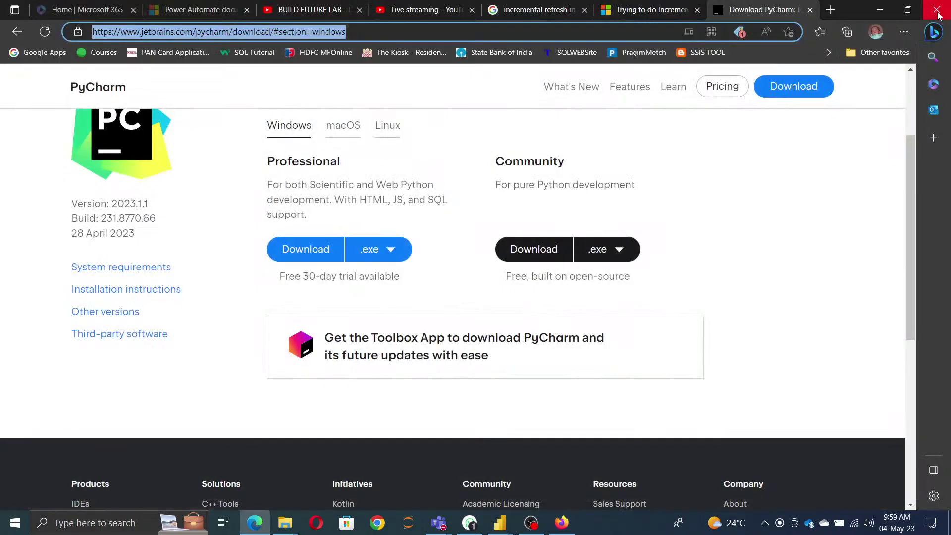
click(882, 14)
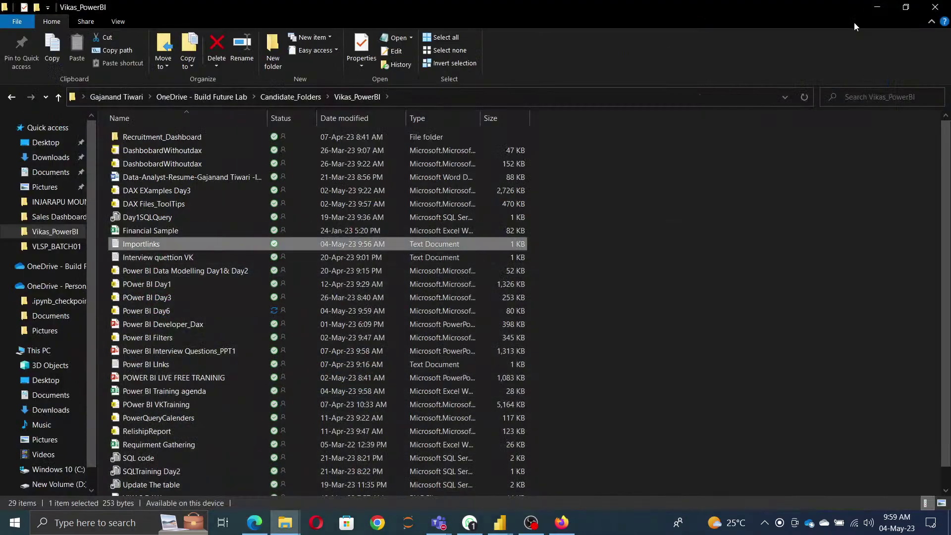
click(938, 10)
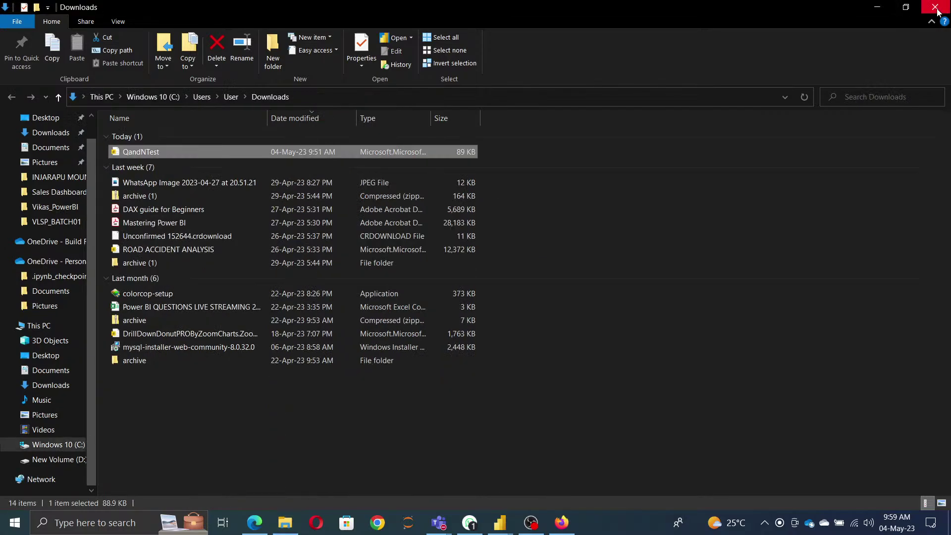
click(936, 8)
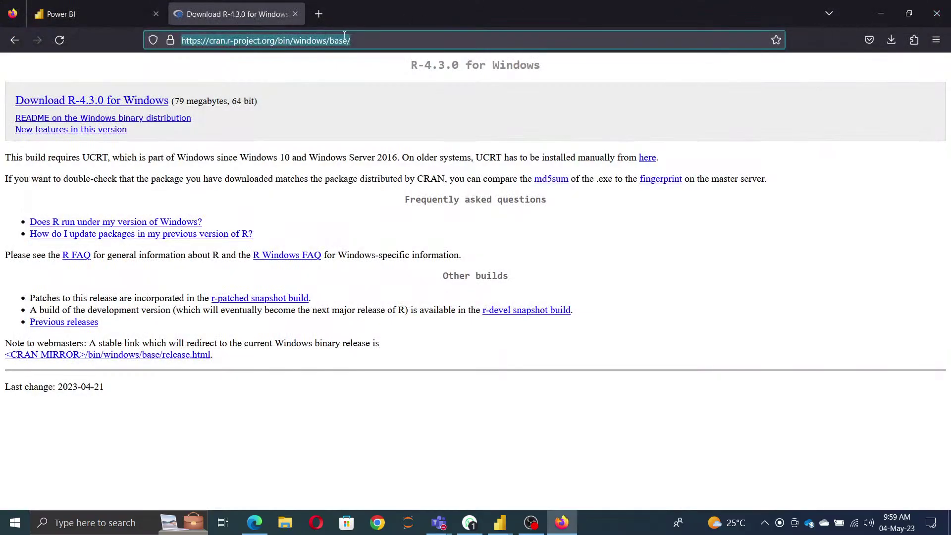
click(295, 14)
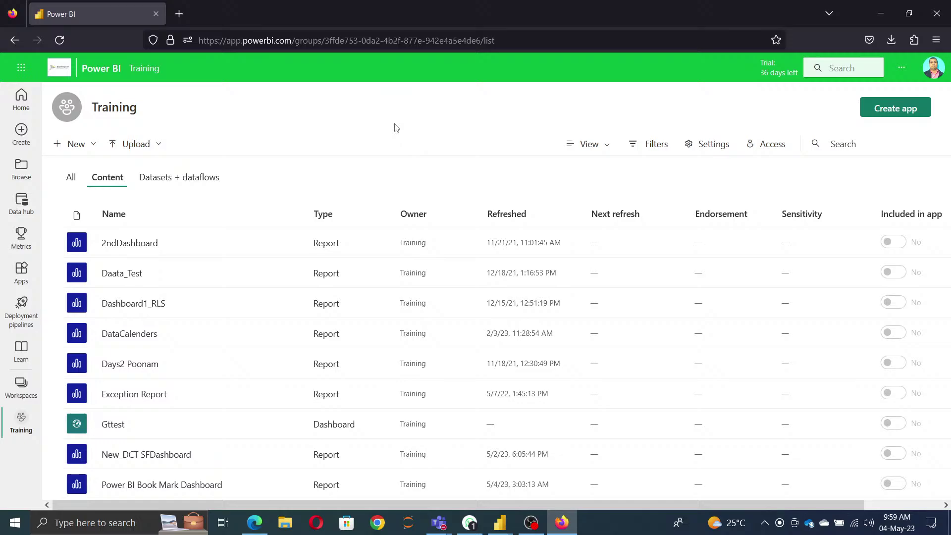
Check the unread message in the Share Market chat in WhatsApp Web, then return to the Training workspace in Firefox
click(471, 529)
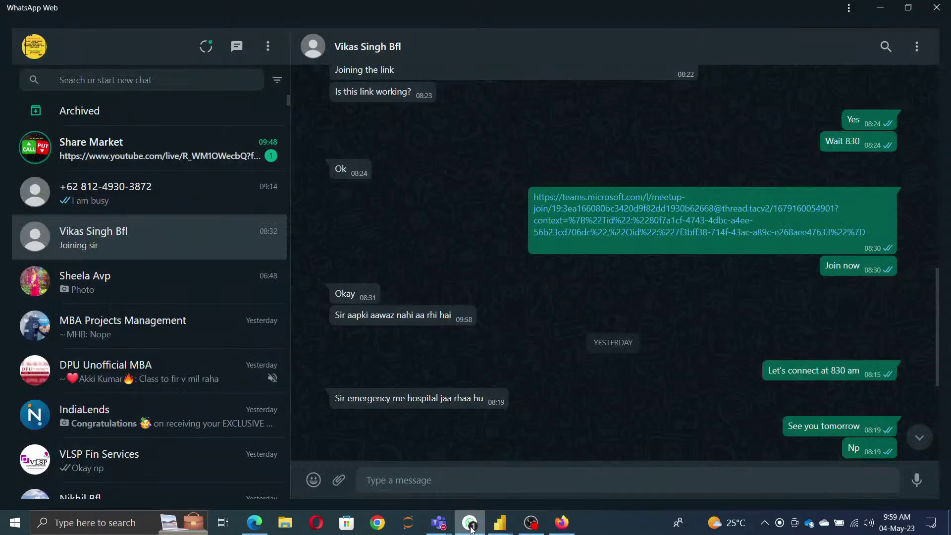
click(144, 157)
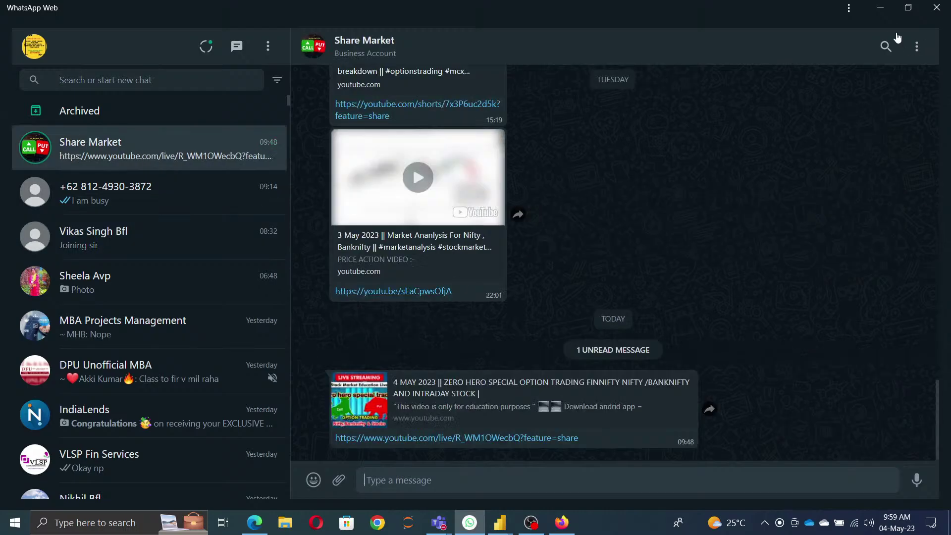
click(882, 8)
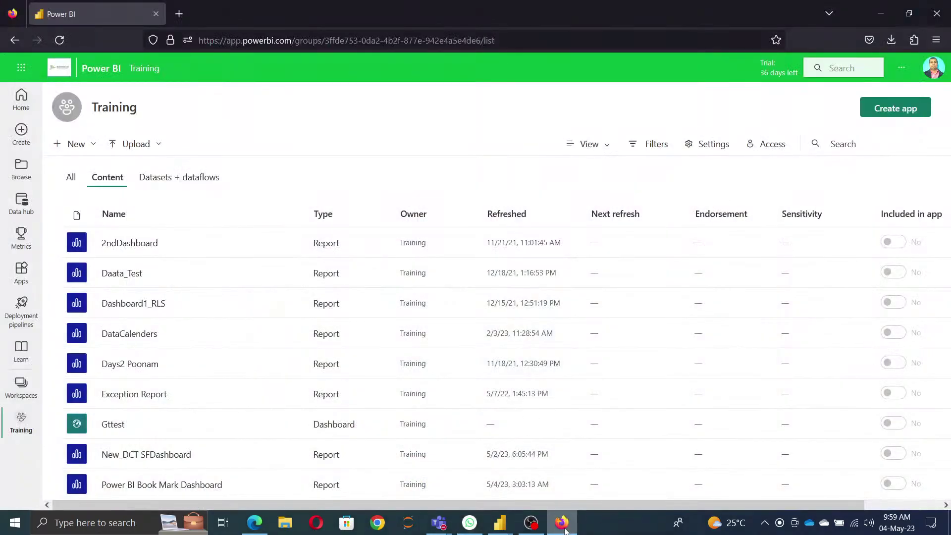
mouse_move(565, 531)
click(568, 492)
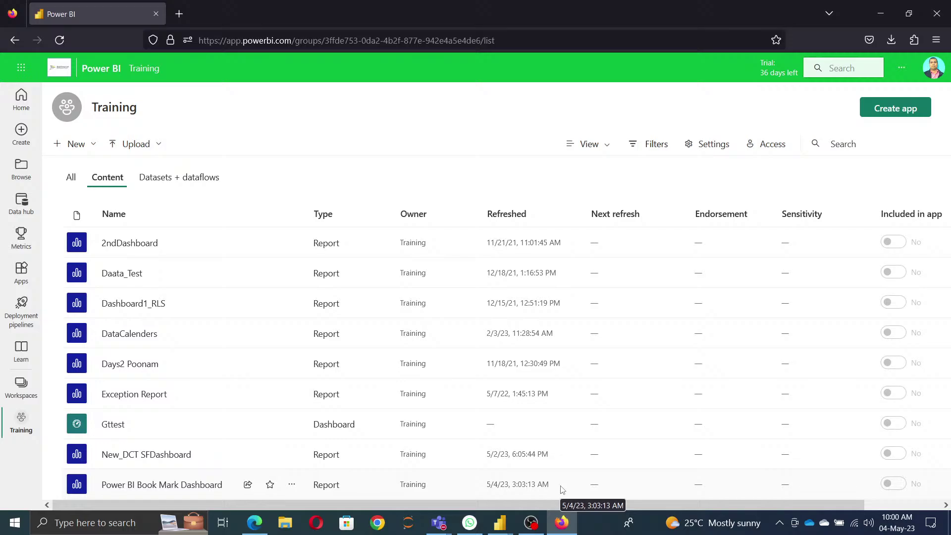
Switch to Edge and end the Power BI Day 06 live stream in YouTube Studio
click(264, 471)
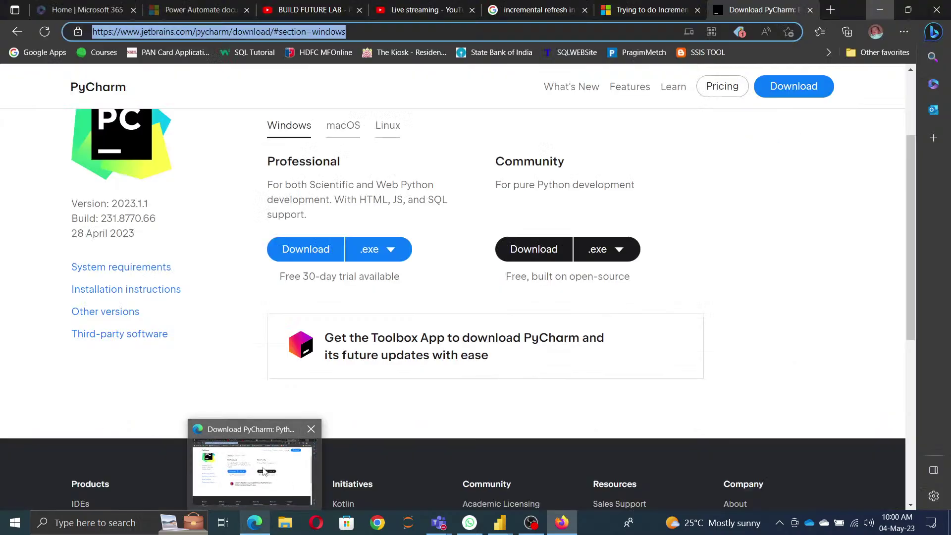
click(436, 10)
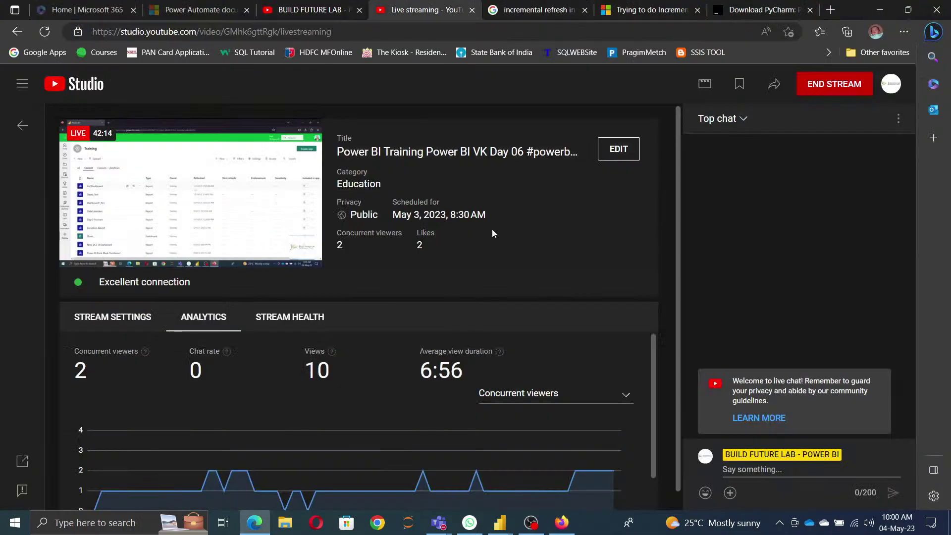
click(833, 85)
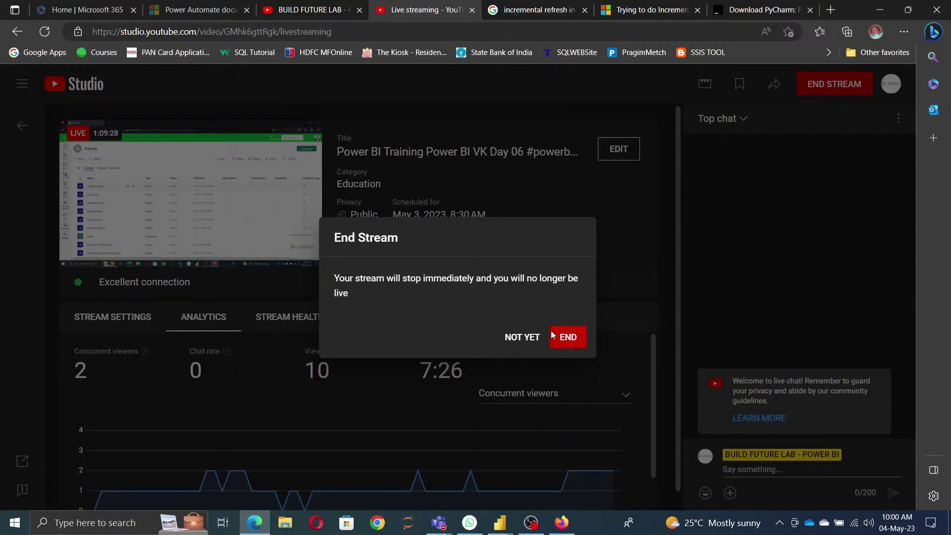
click(568, 342)
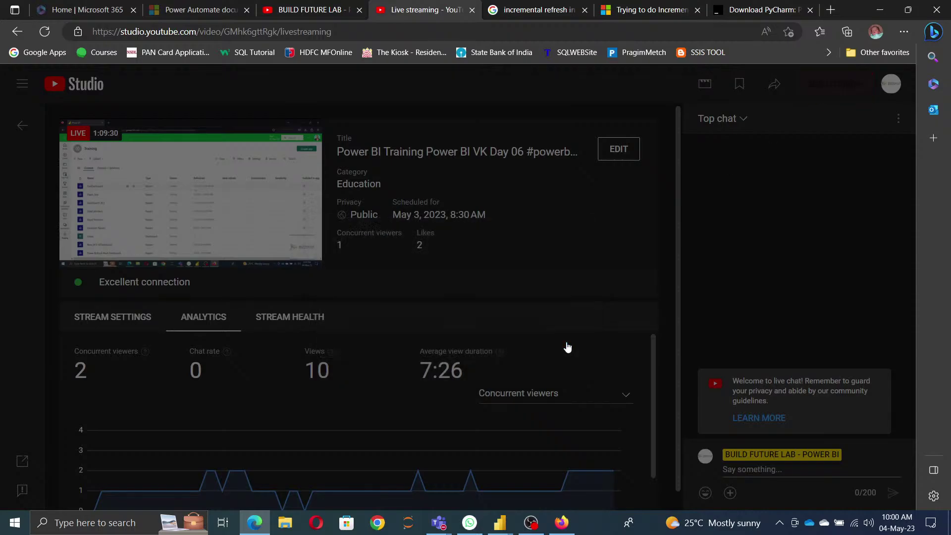